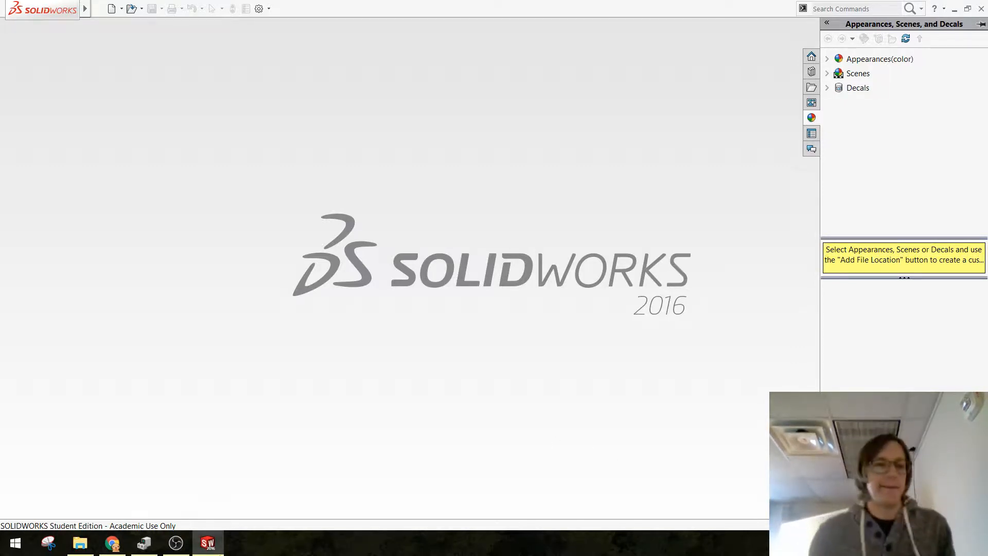
Step: In File Explorer, browse the Samsung_T3 (F:) drive to Transfer\2017 2018 OSU Stuff\Design 3450.01\Lesson 05 - Custom Fit\3D Scans
left_click(78, 546)
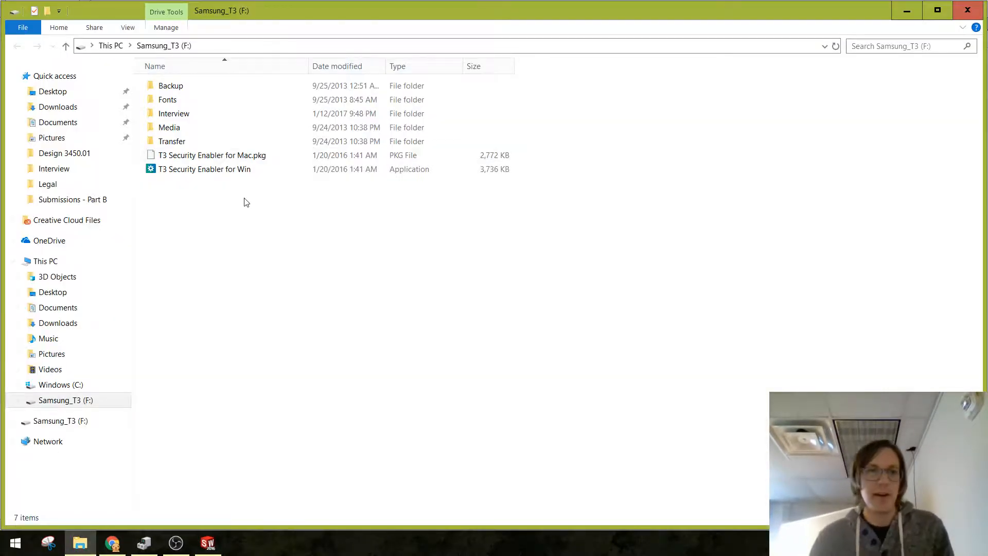
double_click(240, 143)
left_click(216, 144)
double_click(216, 145)
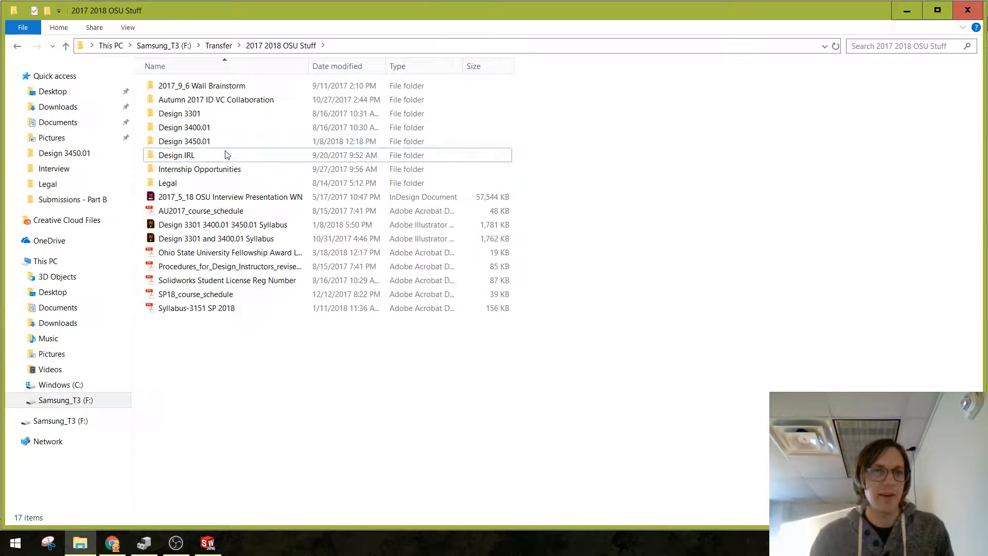
double_click(227, 144)
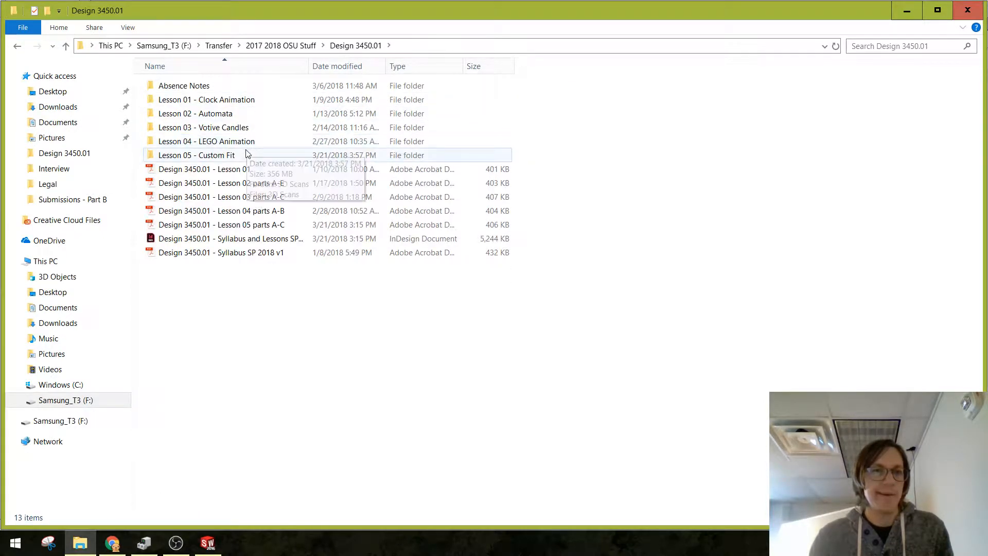
double_click(246, 155)
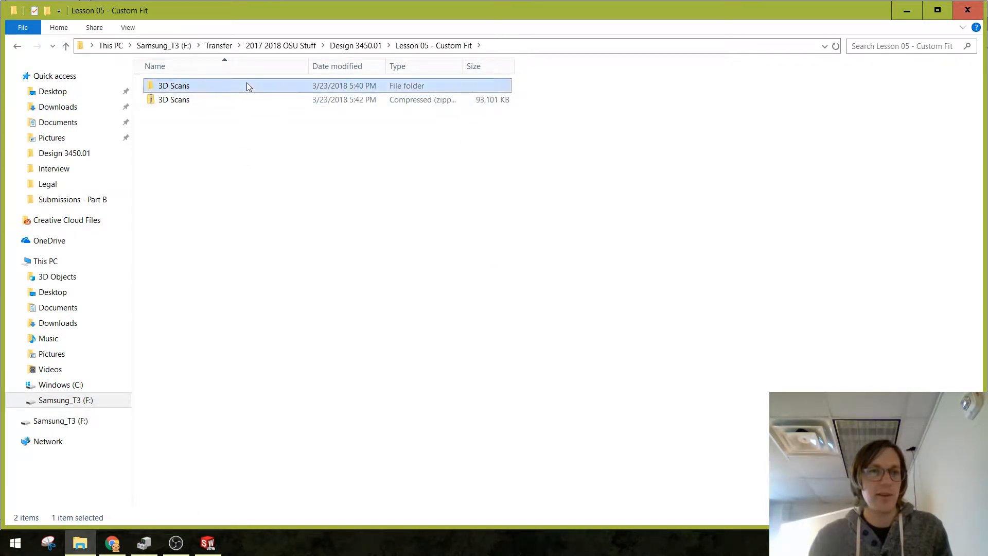
double_click(247, 86)
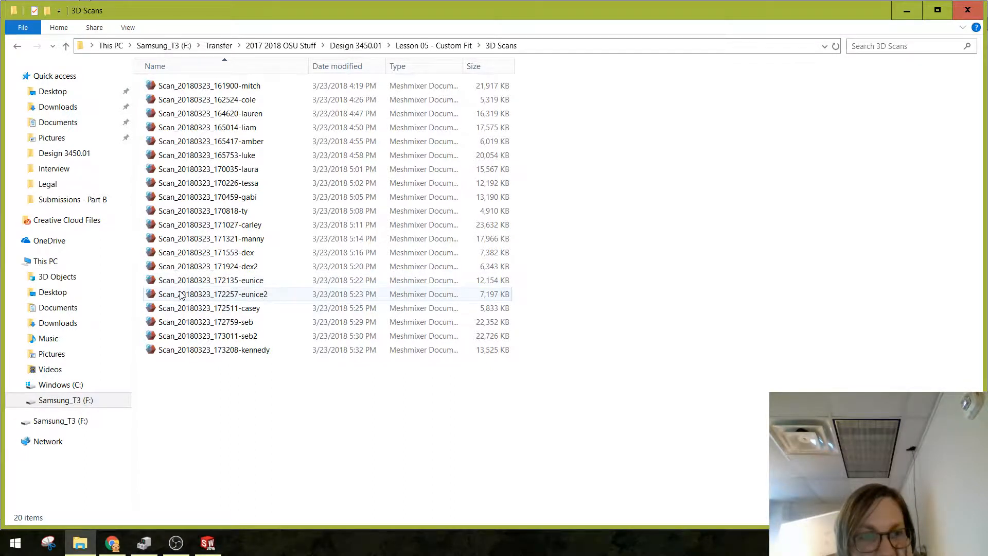
Step: Check the Scan_20180323_172135 and Scan_20180323_172257 files in the 3D Scans folder, then switch back to SOLIDWORKS
left_click(192, 286)
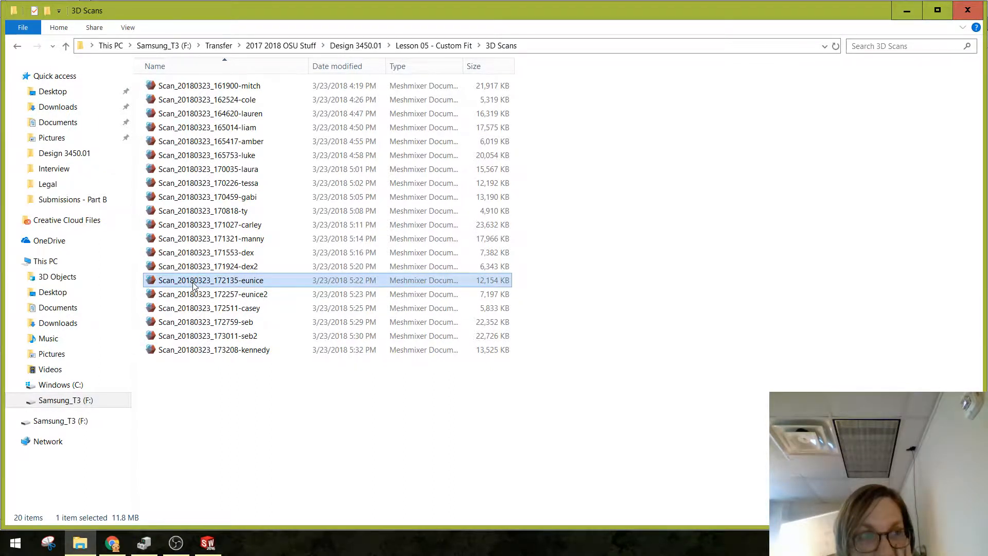
left_click(196, 295)
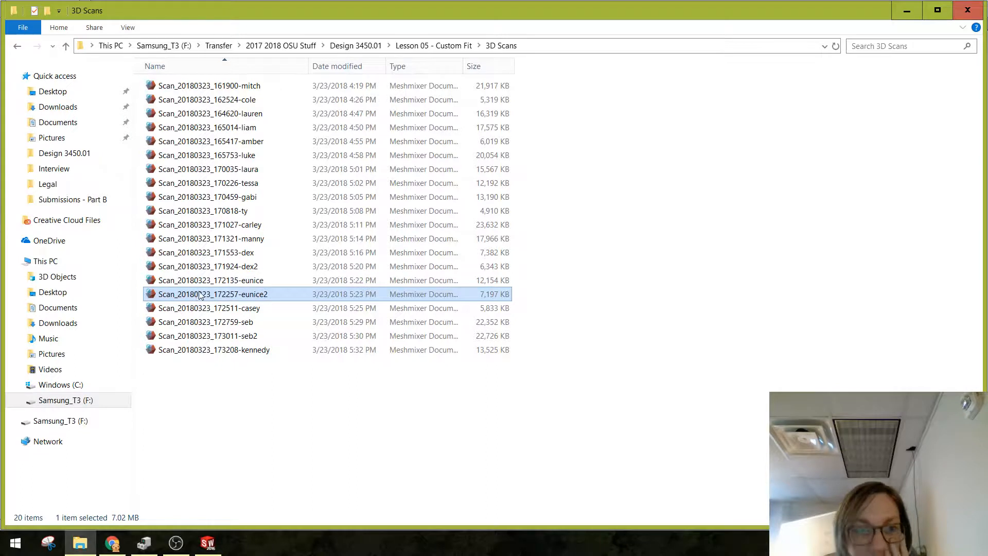
left_click(206, 283)
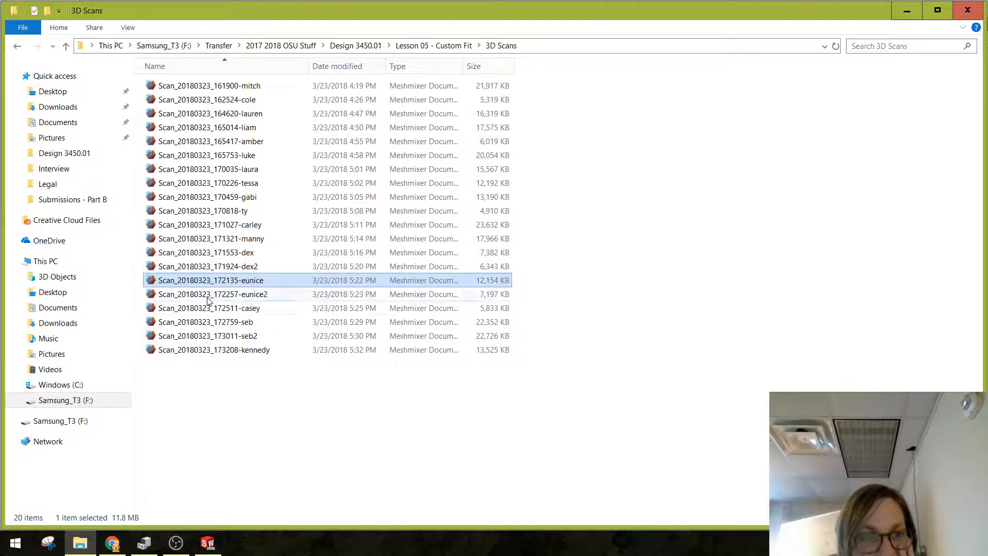
left_click(209, 305)
left_click(214, 279)
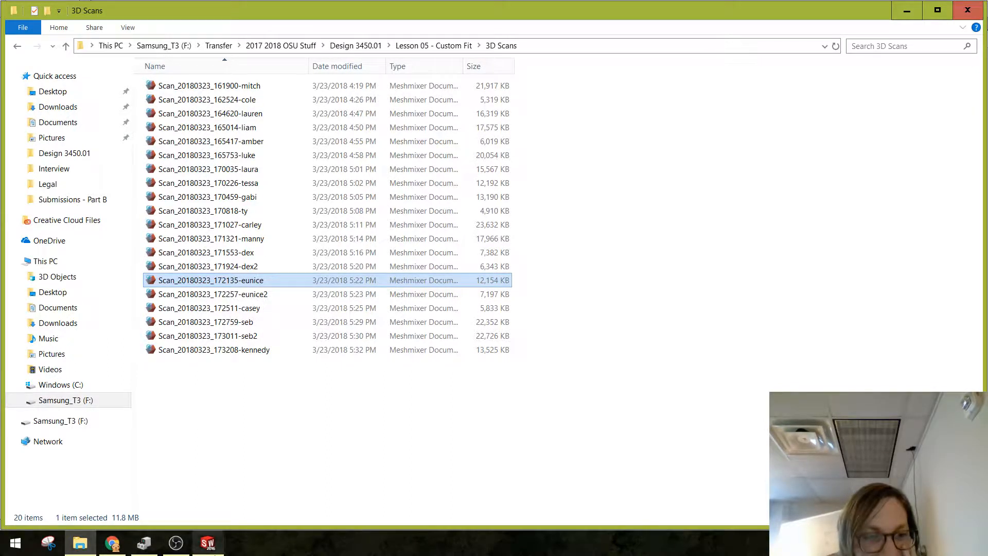
left_click(201, 547)
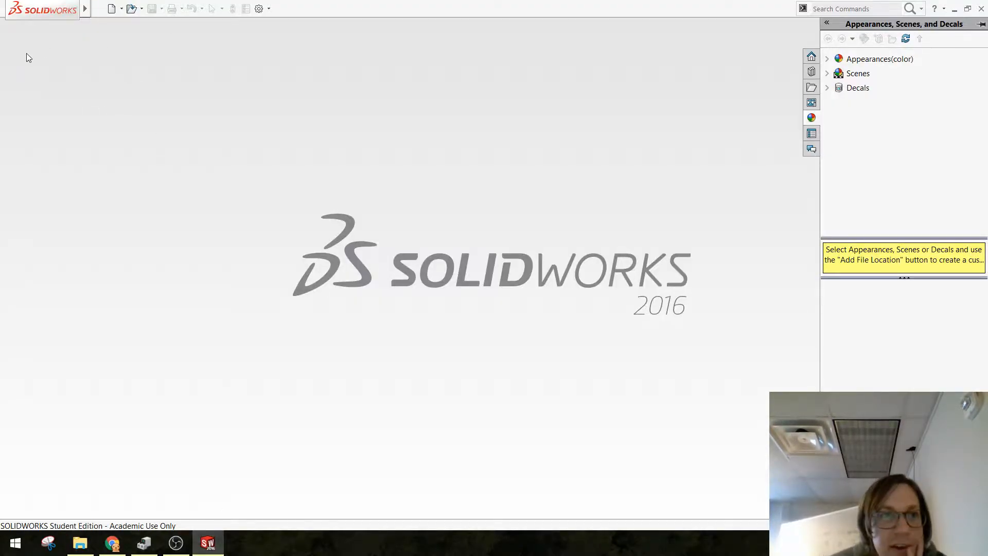
mouse_move(71, 9)
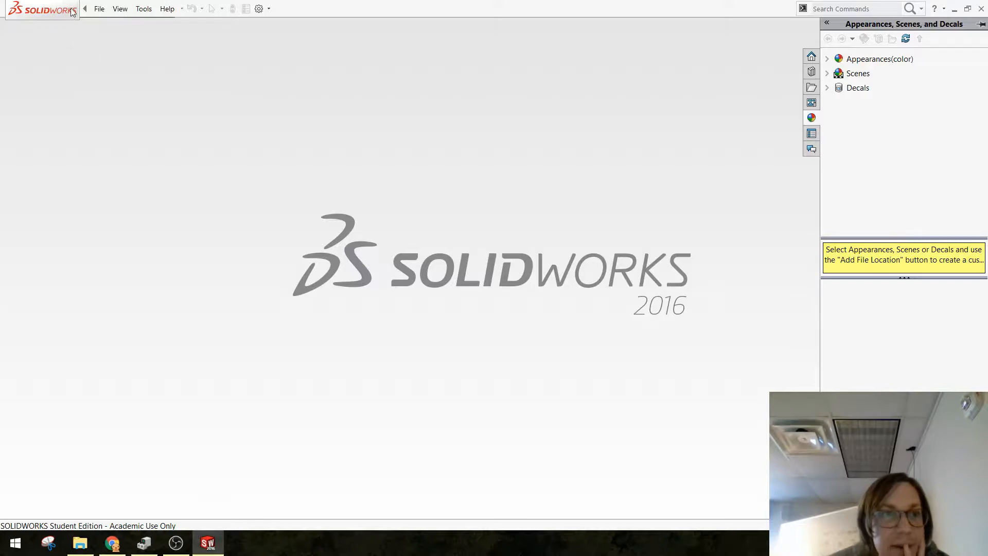
left_click(120, 9)
mouse_move(104, 5)
left_click(551, 204)
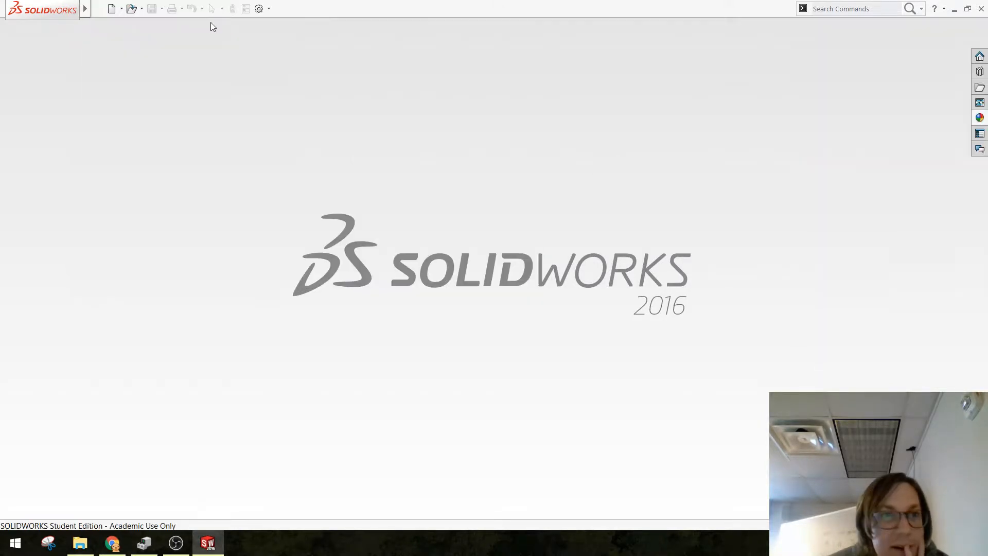
mouse_move(41, 8)
left_click(99, 9)
left_click(145, 239)
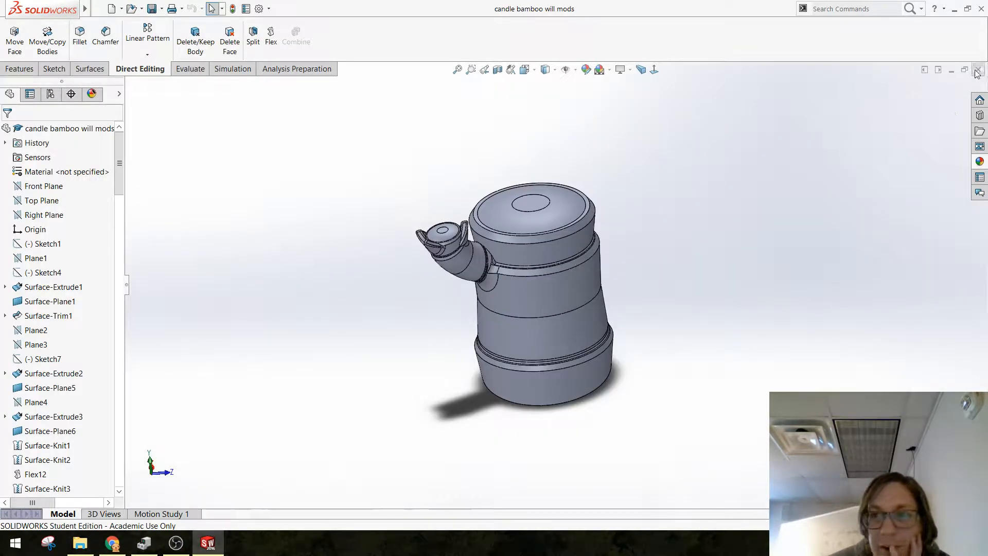
left_click(977, 69)
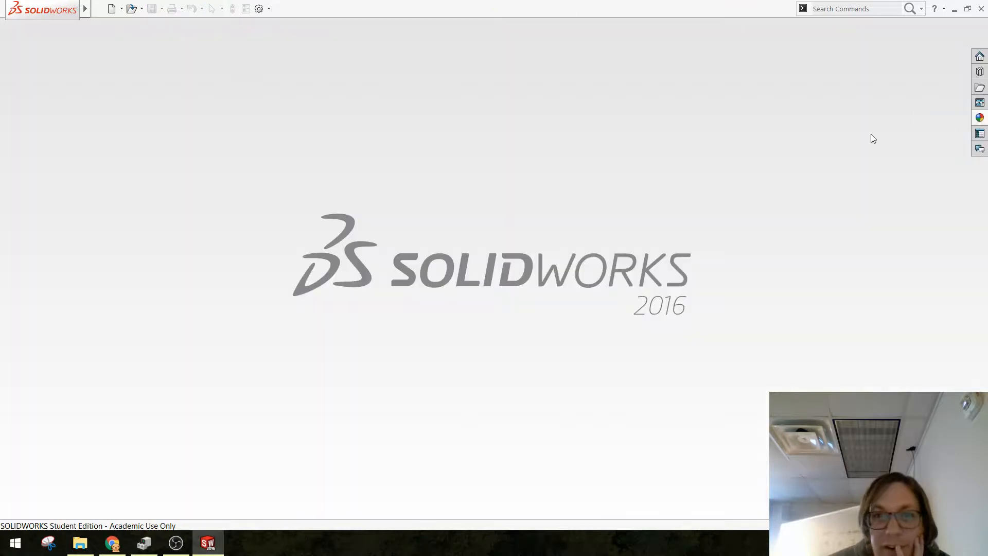
Step: Create a new part document
left_click(112, 9)
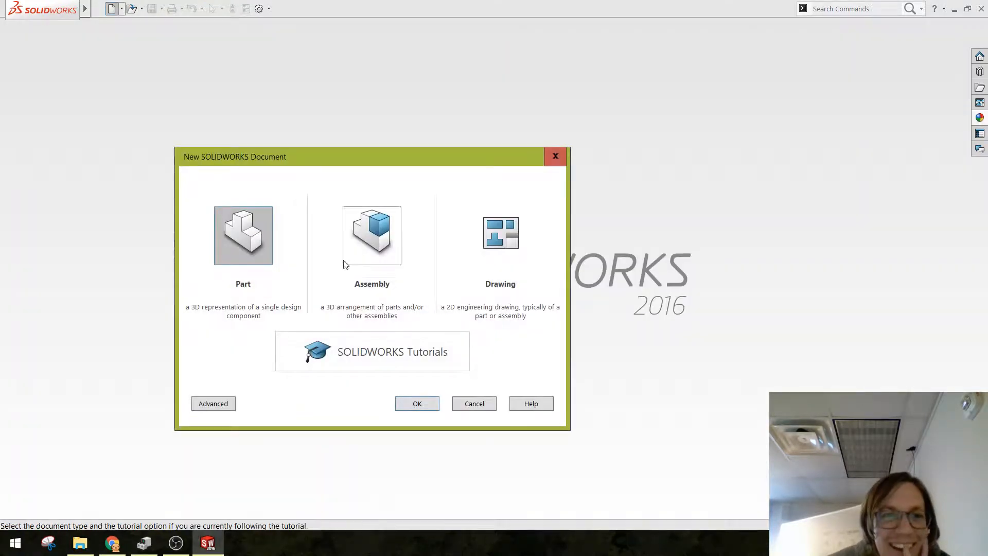
left_click(418, 405)
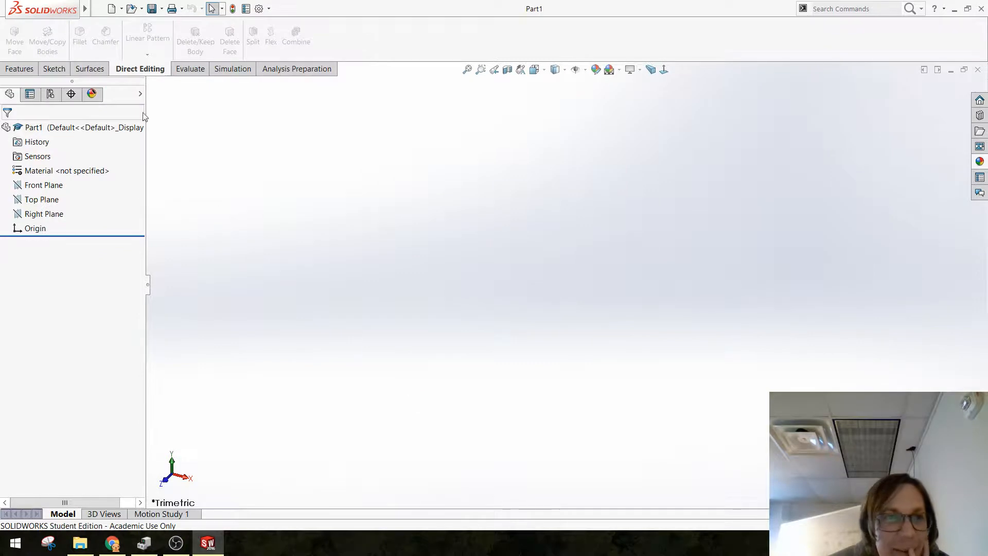
Step: Start opening an existing file and browse to the 3D Scans folder inside Design 3450.01\Lesson 05 - Custom Fit
mouse_move(81, 15)
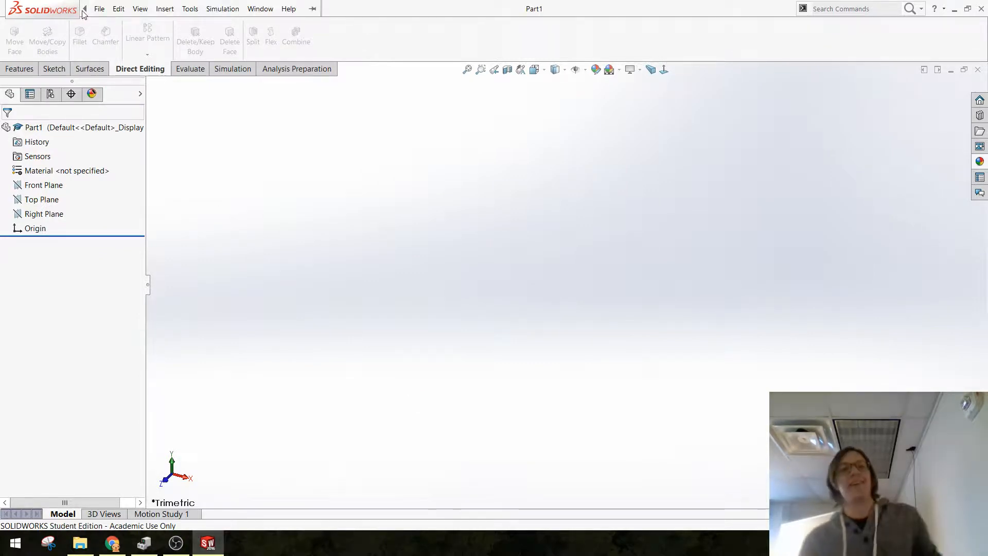
left_click(118, 9)
mouse_move(101, 9)
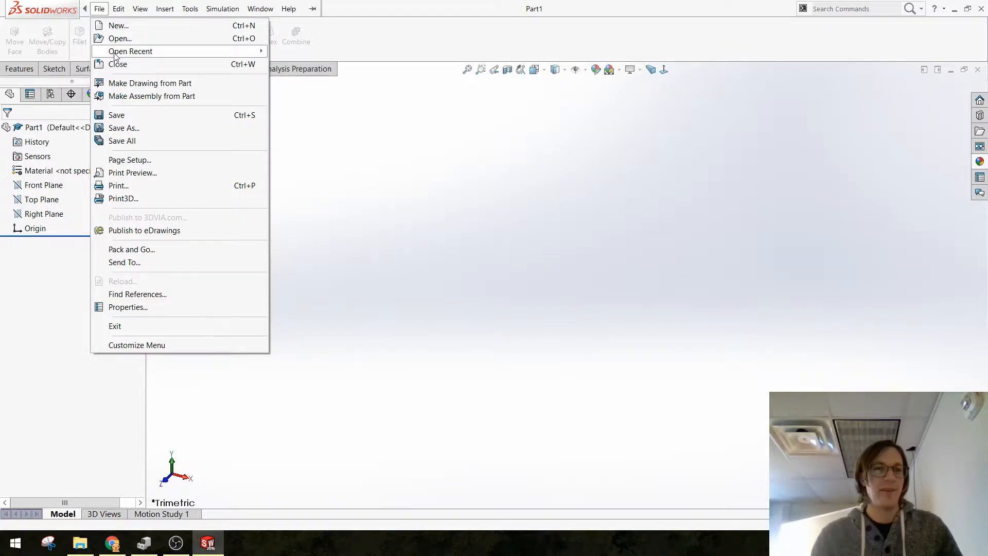
mouse_move(117, 55)
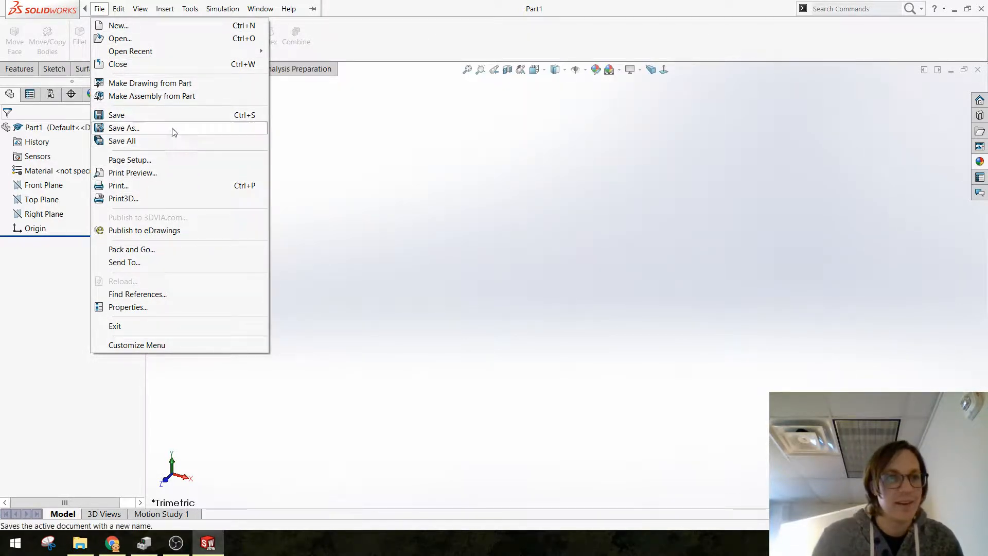
left_click(120, 38)
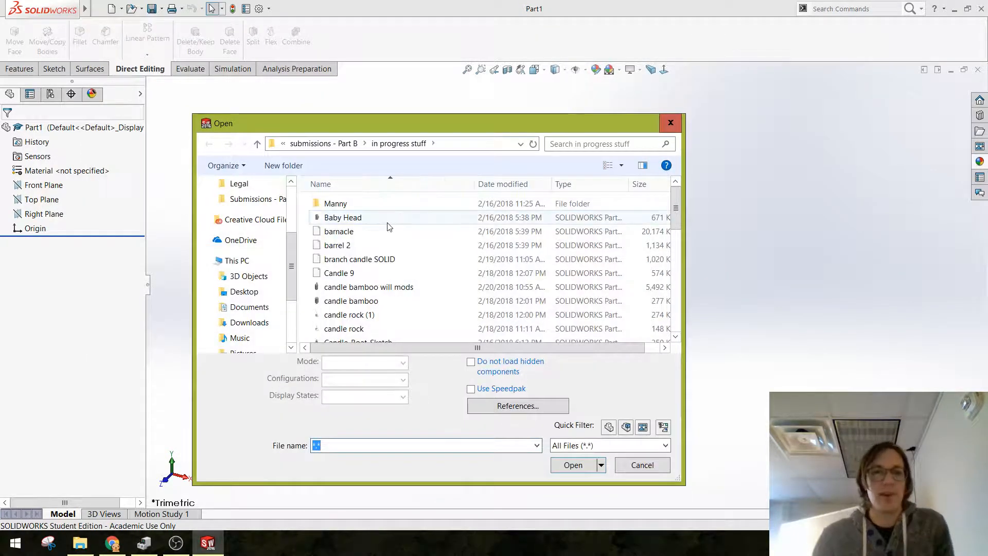
left_click(324, 143)
left_click(325, 149)
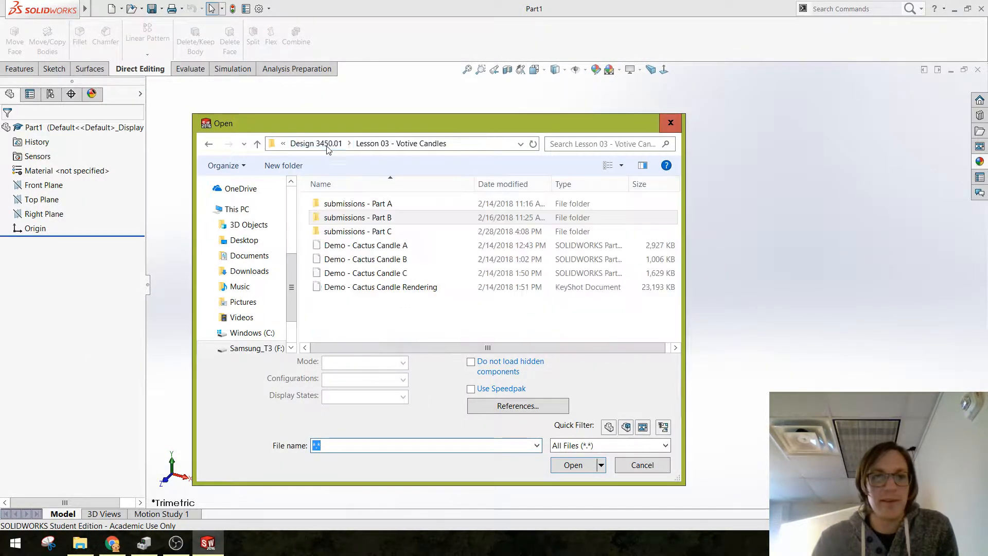
left_click(325, 149)
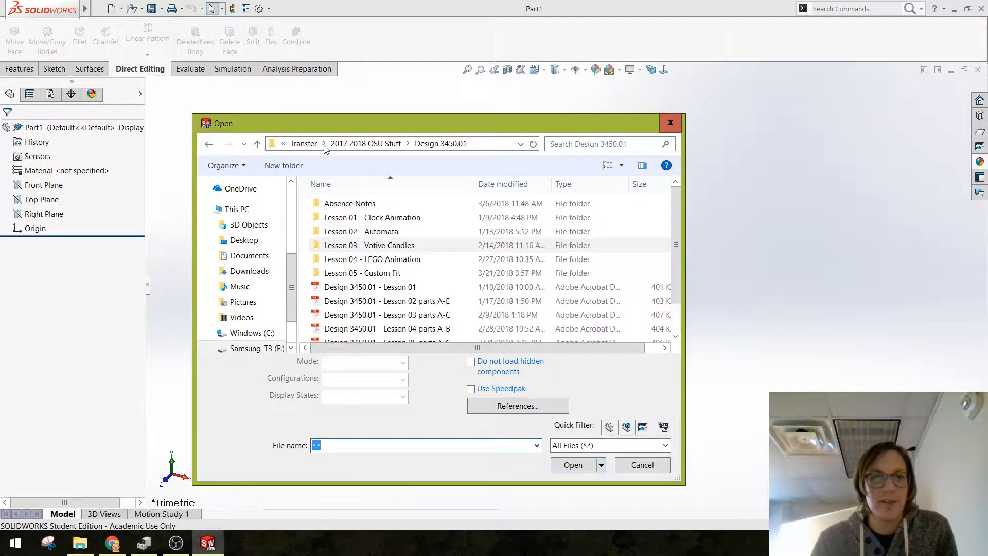
double_click(383, 272)
double_click(366, 211)
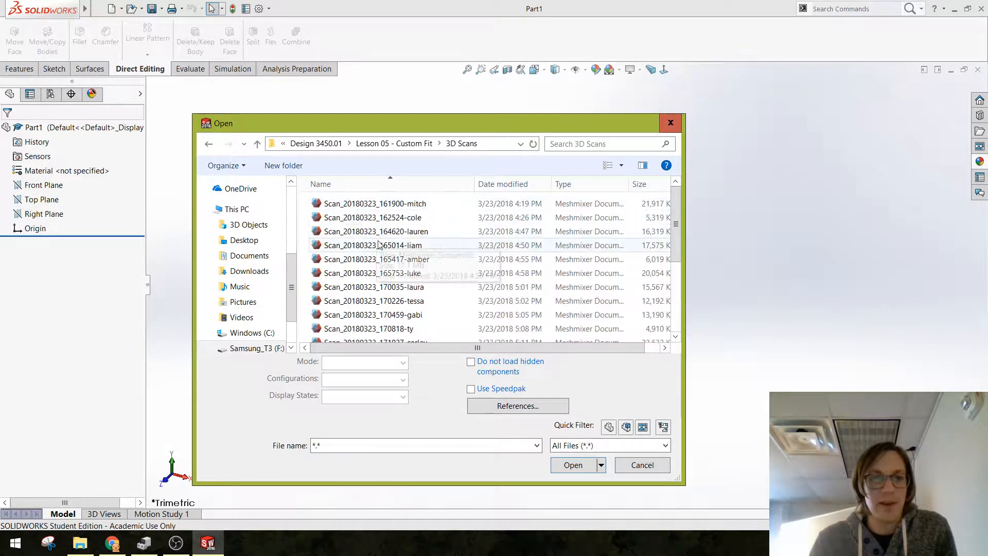
Step: Choose the Scan_20180323_172135 file to open and set the file type to STL (*.stl)
scroll(385, 309, "down", 3)
left_click(386, 280)
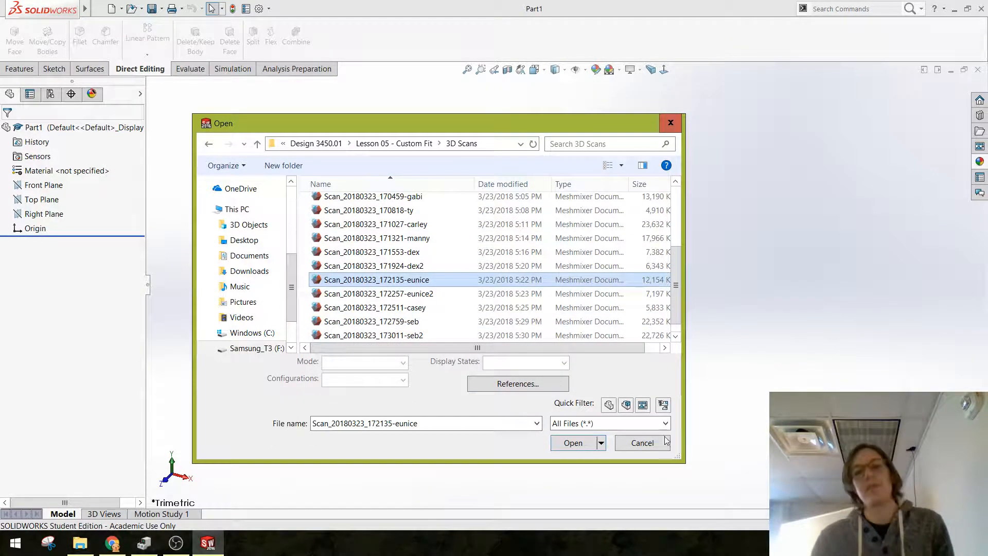
left_click(625, 423)
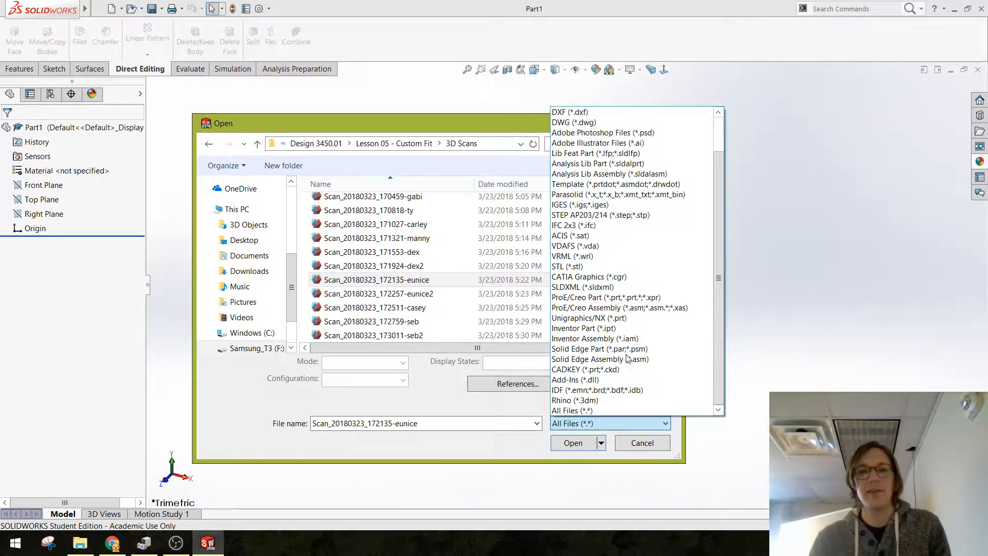
left_click(587, 266)
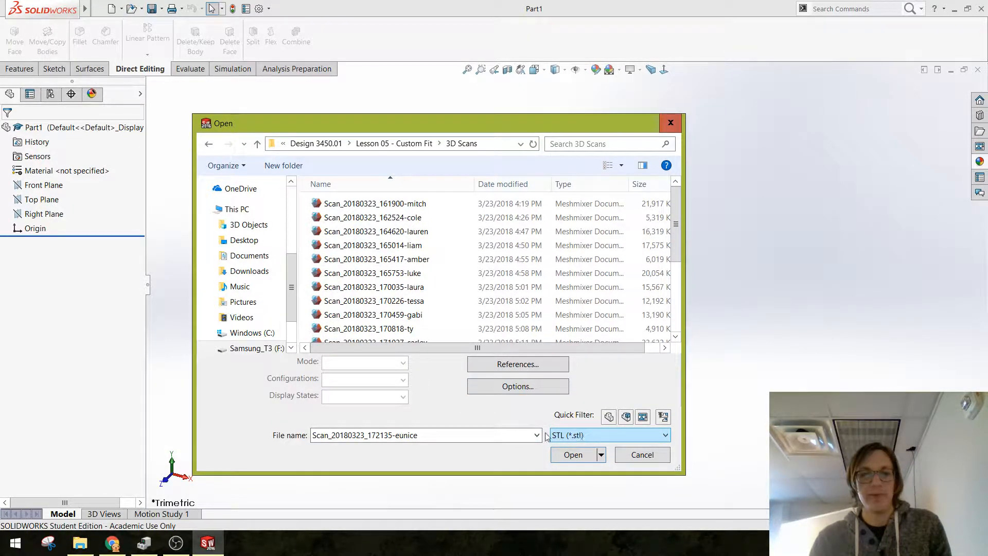
Step: Set the STL import options to Graphics Body with millimeters as the unit, and open the scan
left_click(512, 386)
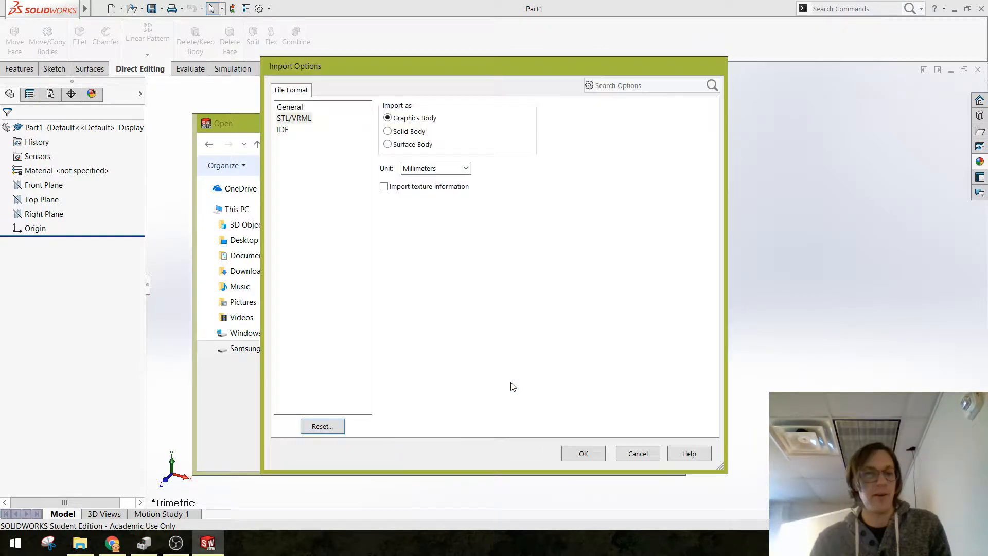
left_click(398, 132)
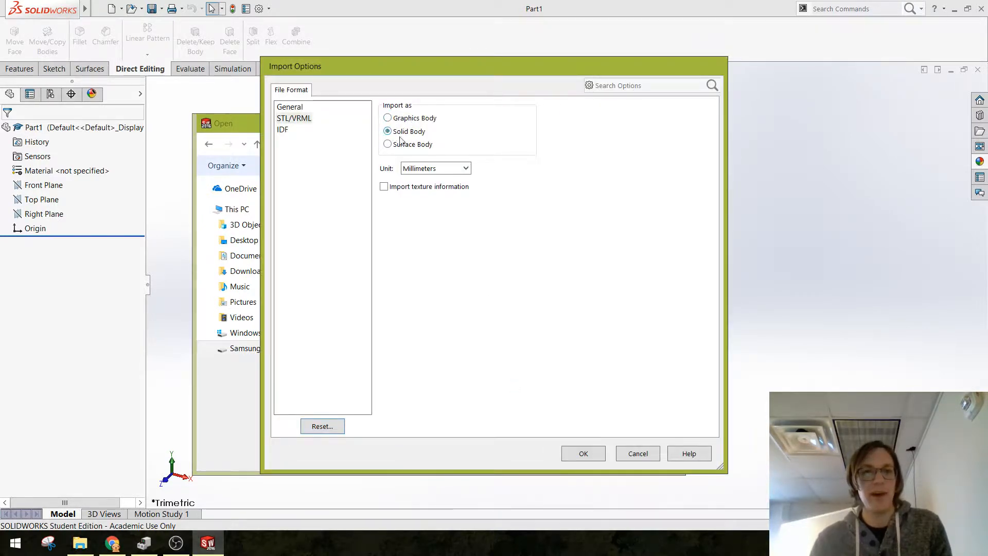
left_click(403, 145)
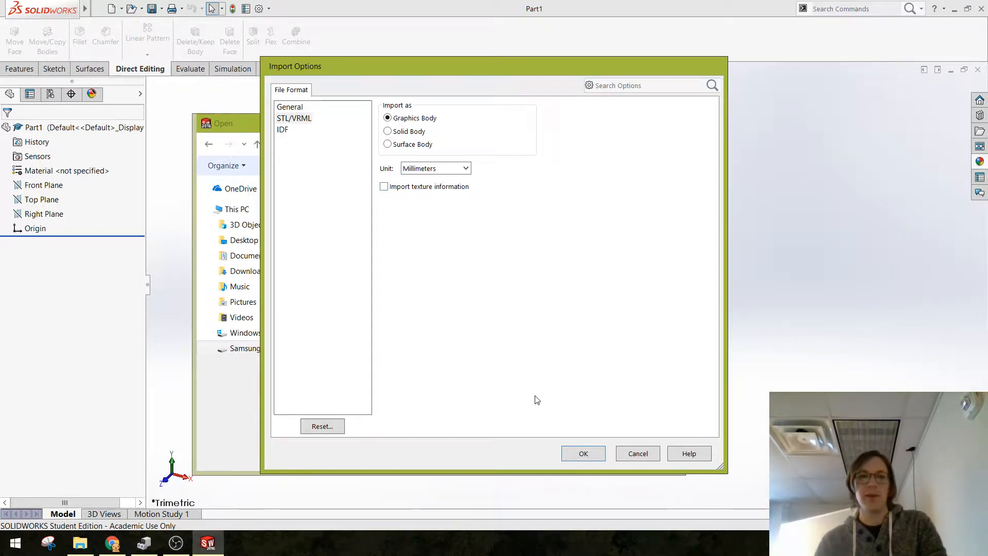
left_click(579, 449)
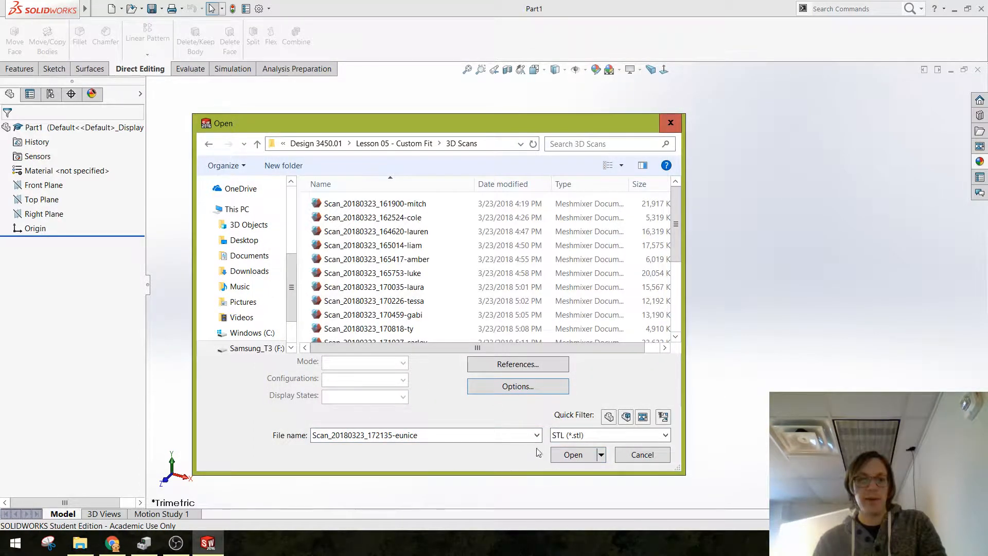
left_click(573, 454)
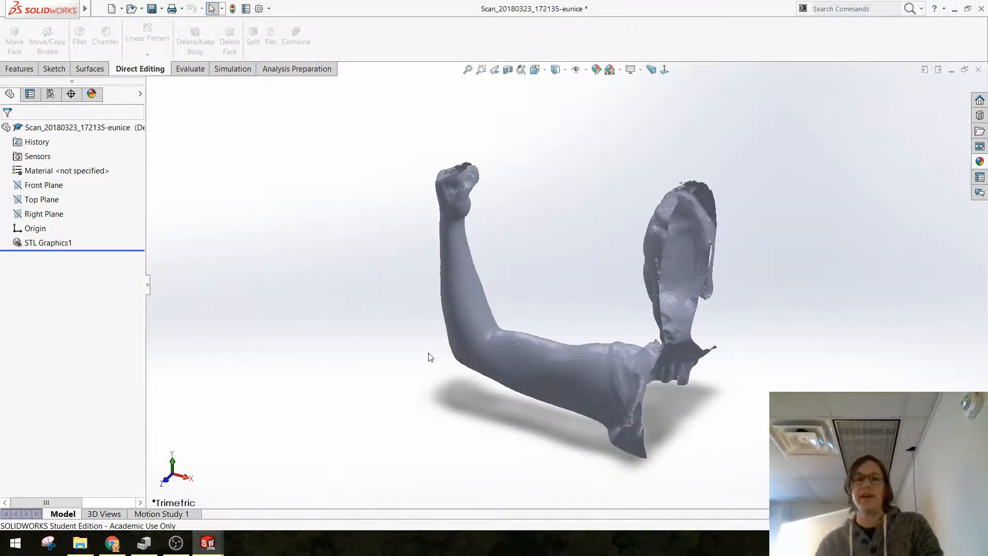
Step: Enable the ScanTo3D add-in for the current session
scroll(456, 297, "down", 3)
middle_click_drag(455, 297, 518, 355)
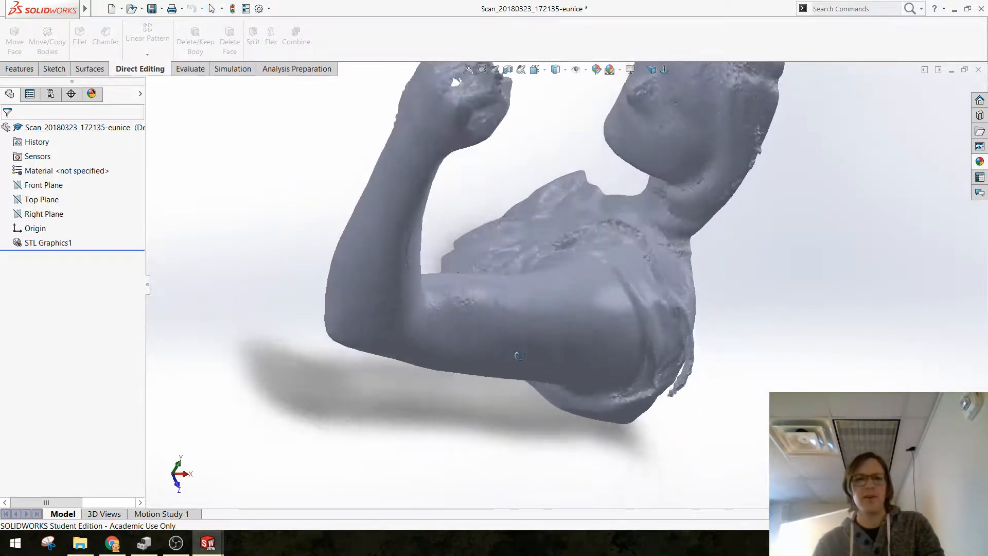
scroll(555, 258, "up", 5)
scroll(579, 174, "down", 3)
mouse_move(54, 6)
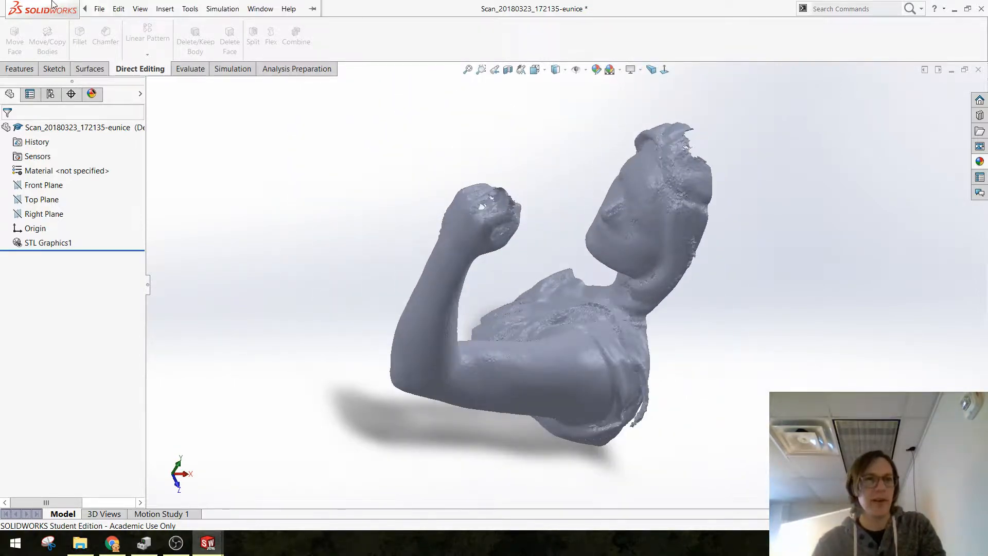
left_click(190, 9)
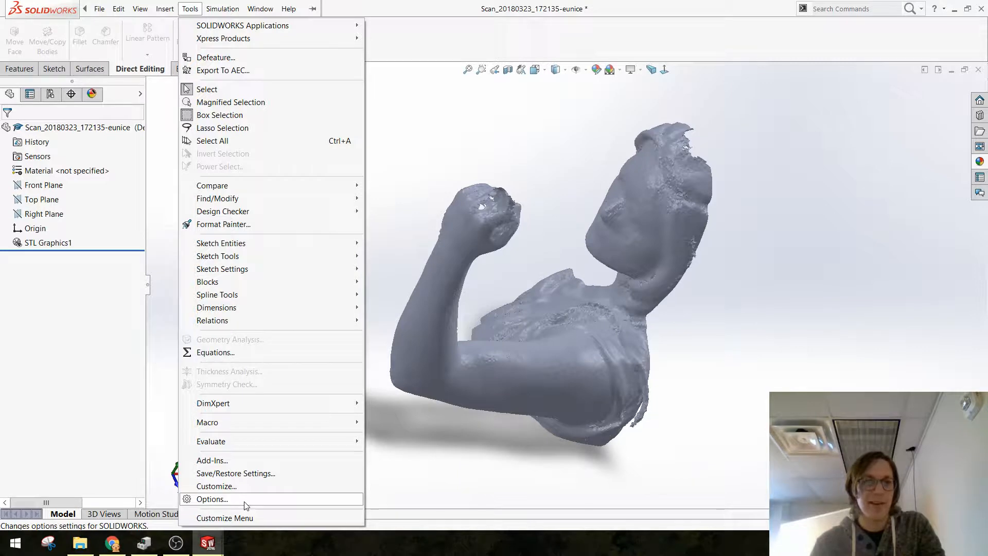
left_click(261, 460)
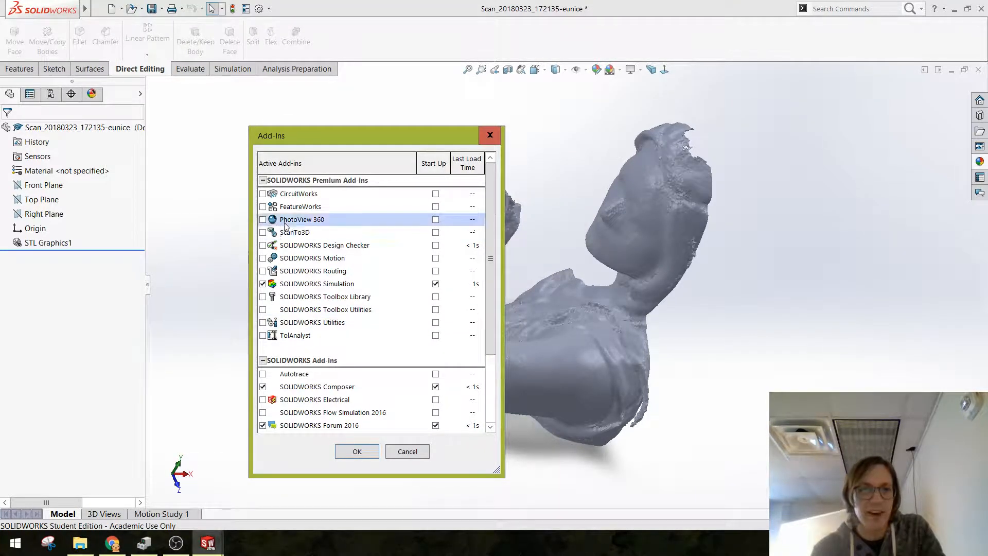
left_click(262, 232)
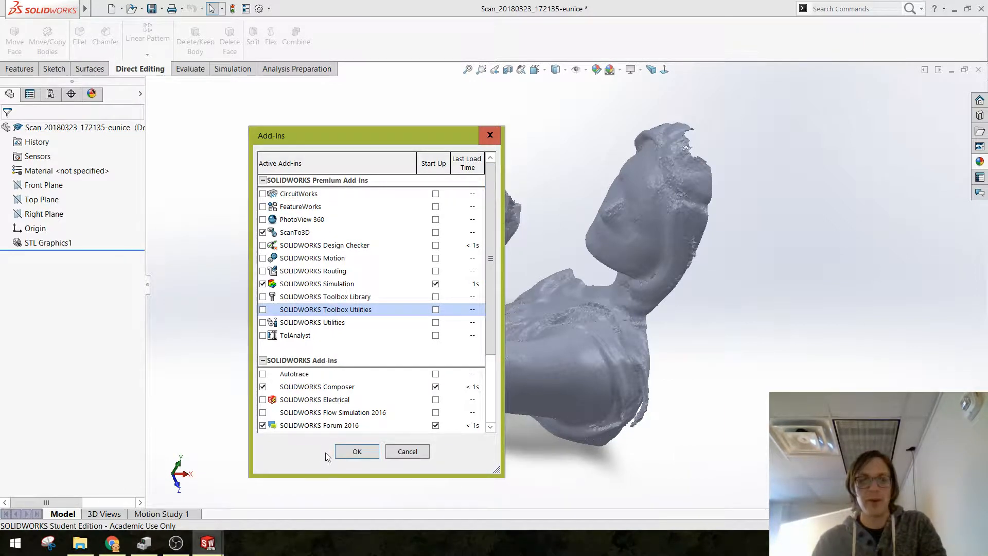
left_click(354, 455)
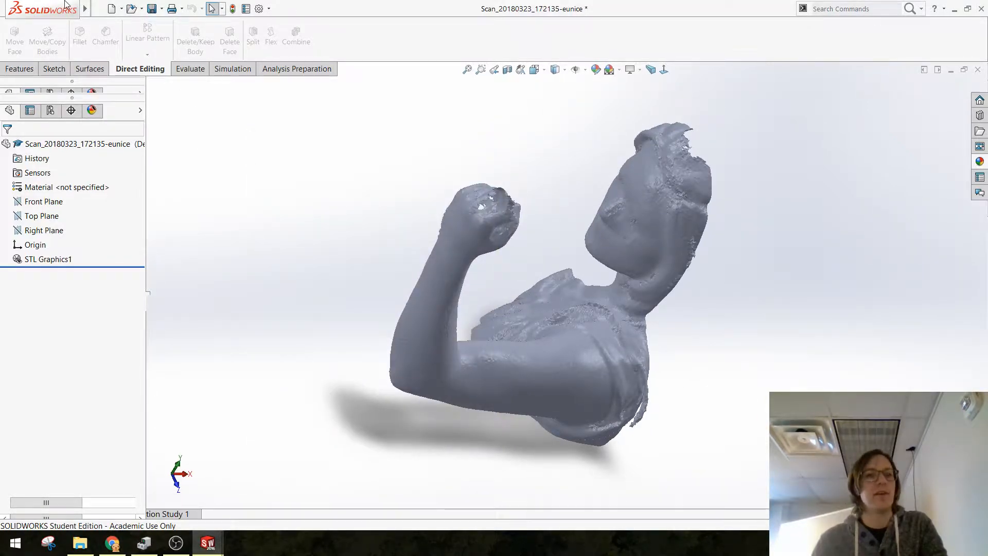
Step: Start opening another file, set the file type to Mesh Files, and choose the Scan_20180323_172135 scan in the 3D Scans folder
left_click(105, 10)
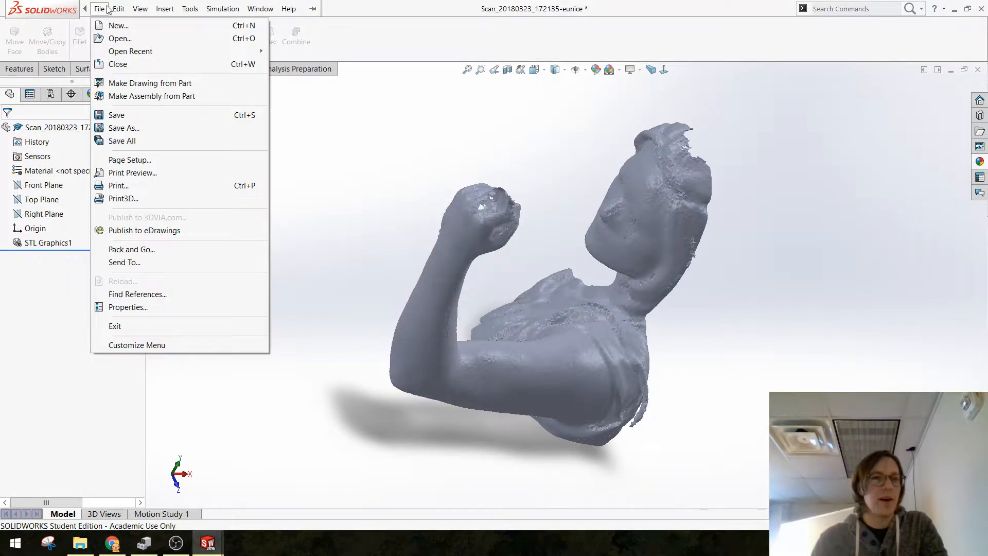
left_click(113, 40)
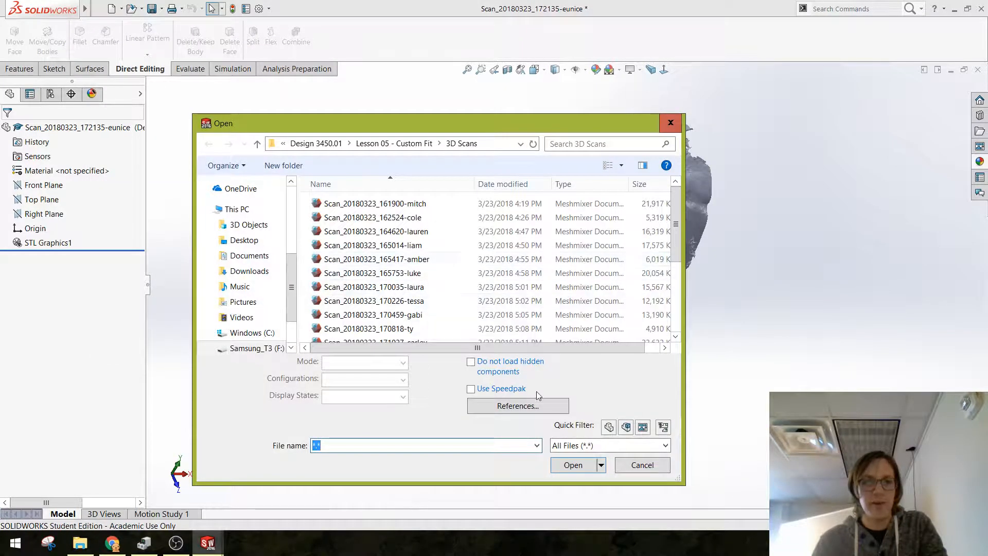
left_click(638, 446)
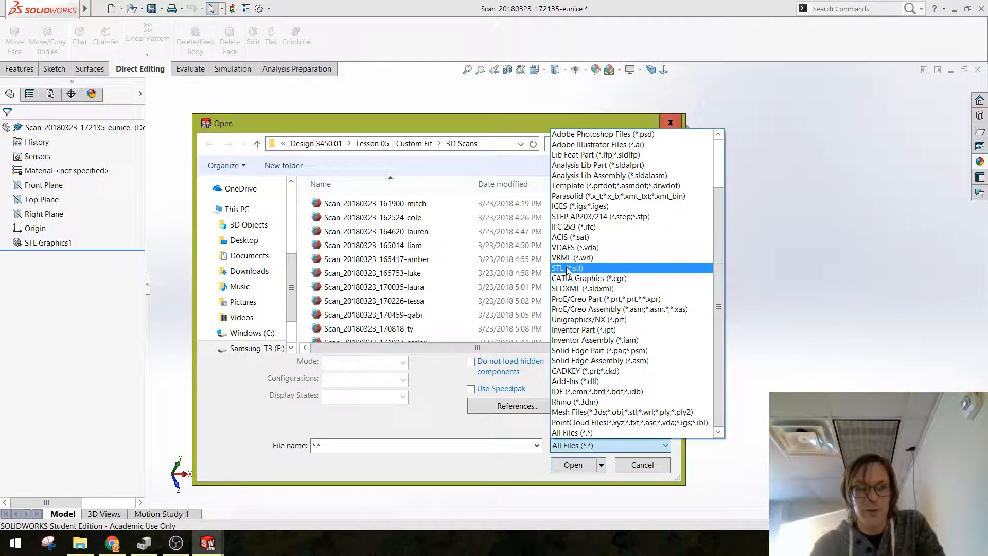
left_click(591, 412)
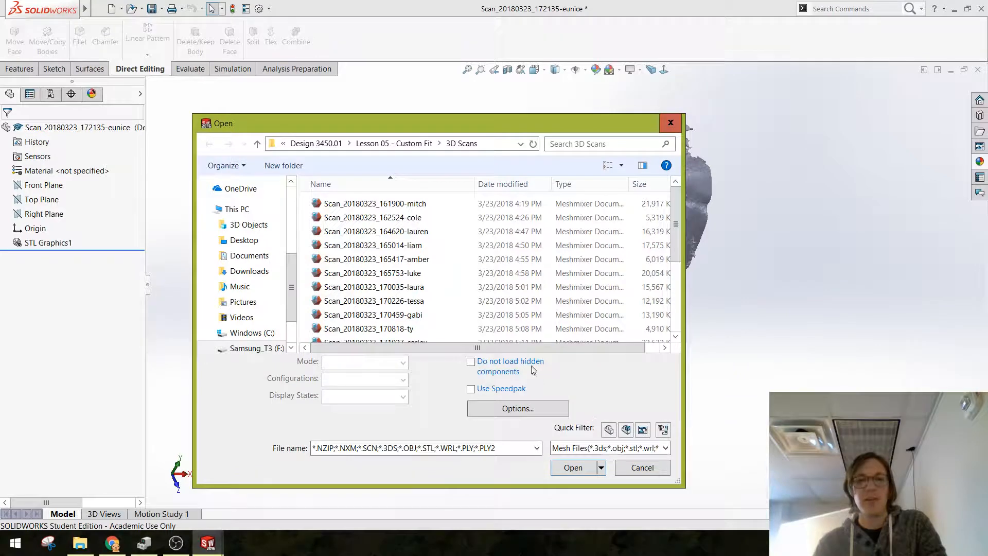
scroll(381, 283, "down", 3)
left_click(378, 280)
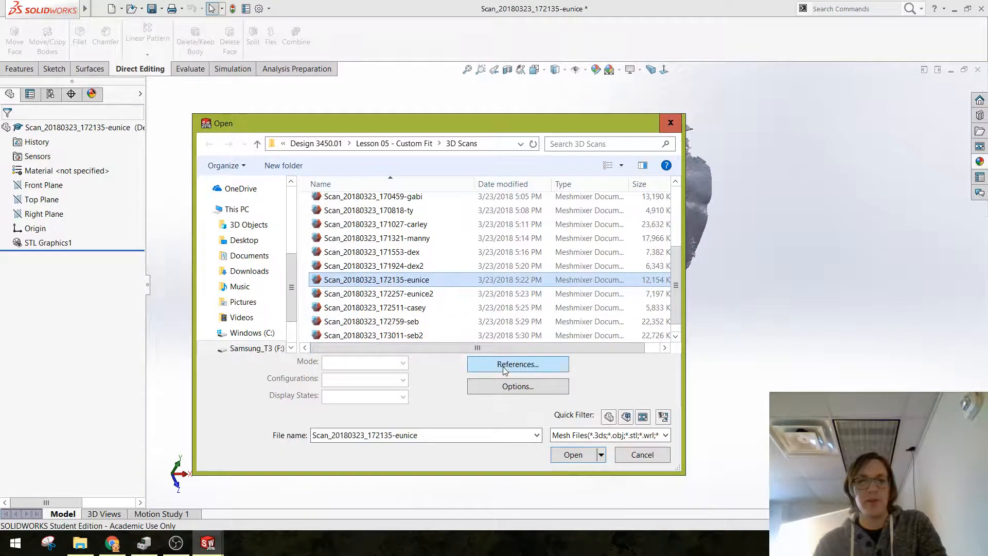
Step: Accept the mesh import options with millimeters as the unit and open the scan as a mesh
left_click(521, 384)
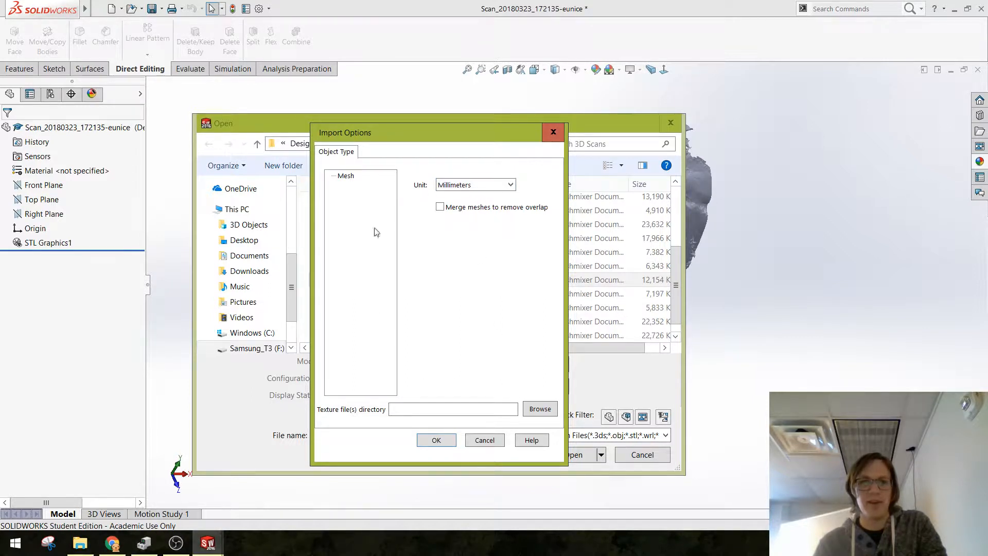
left_click(436, 440)
left_click(569, 455)
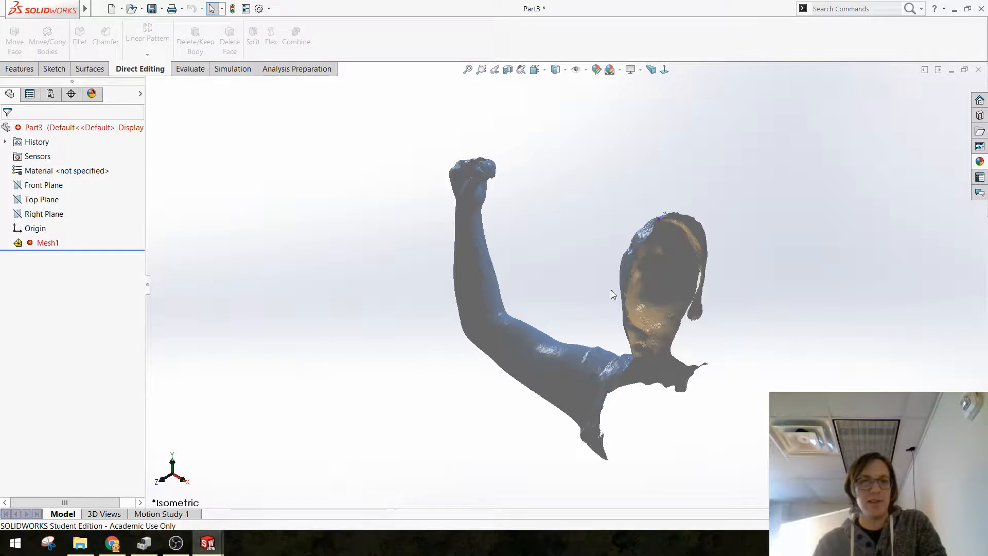
Step: Select the imported mesh feature and examine the scan from several sides, then clear the selection
scroll(510, 329, "down", 2)
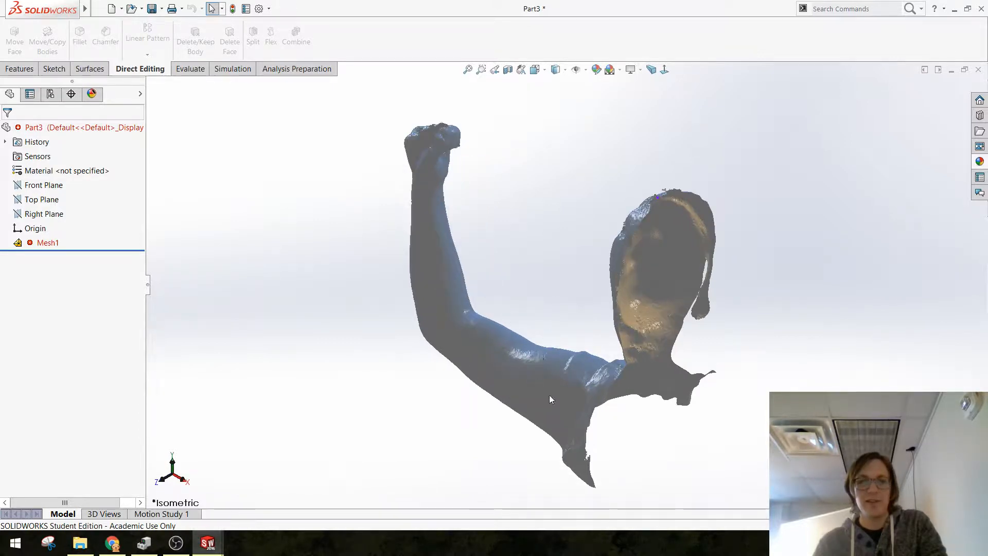
middle_click_drag(549, 395, 304, 256)
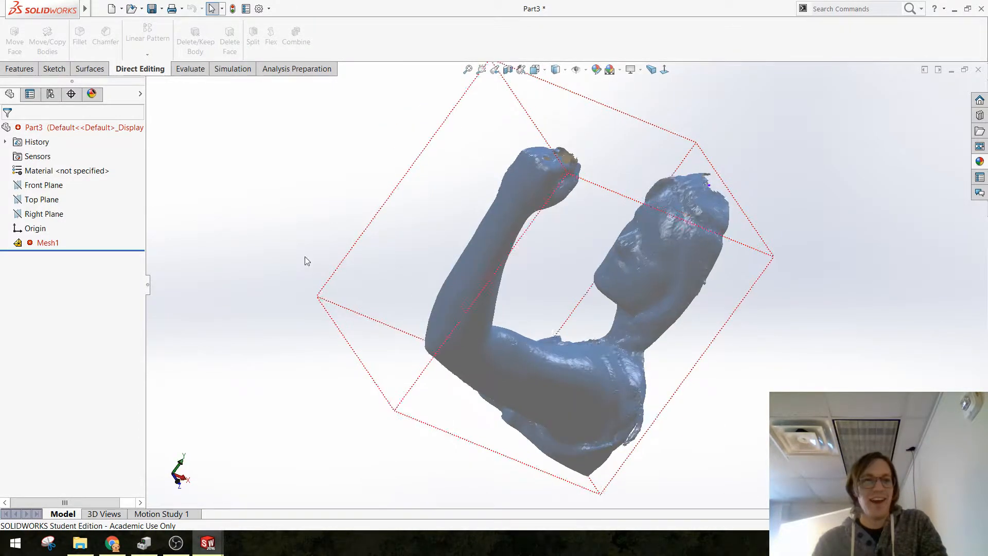
left_click(46, 242)
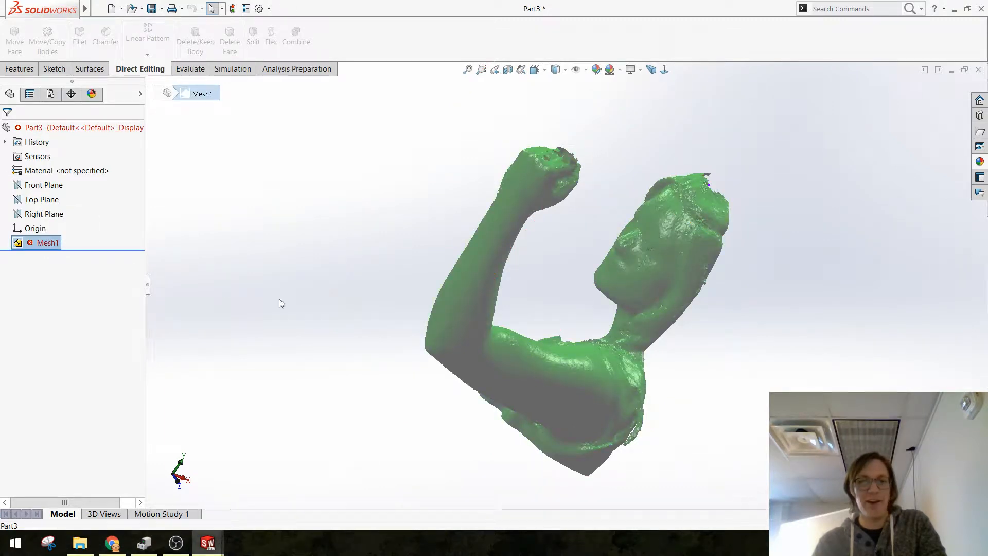
middle_click_drag(456, 352, 558, 393)
left_click(303, 274)
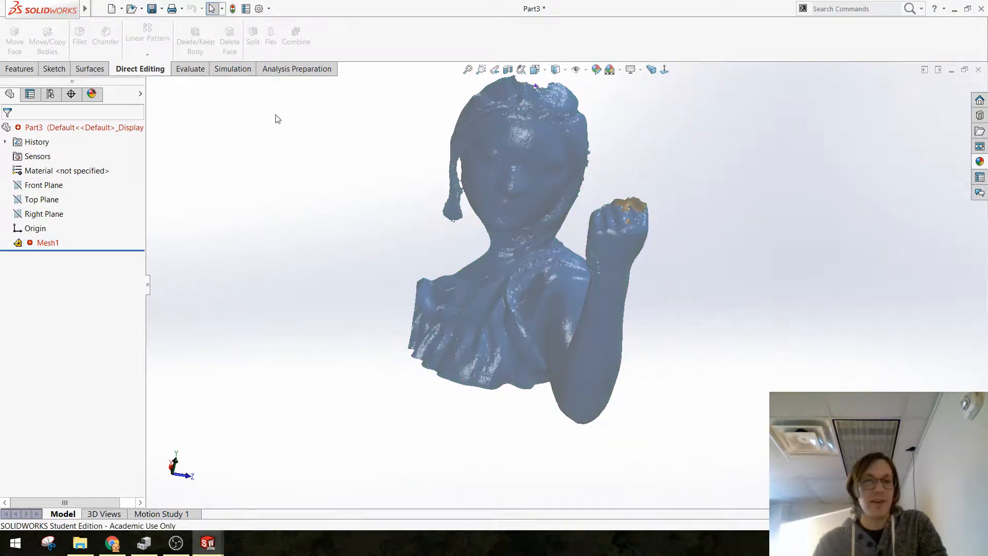
Step: Switch to the graphics-body scan part and try a section view along the Front Plane
key("ctrl+Tab")
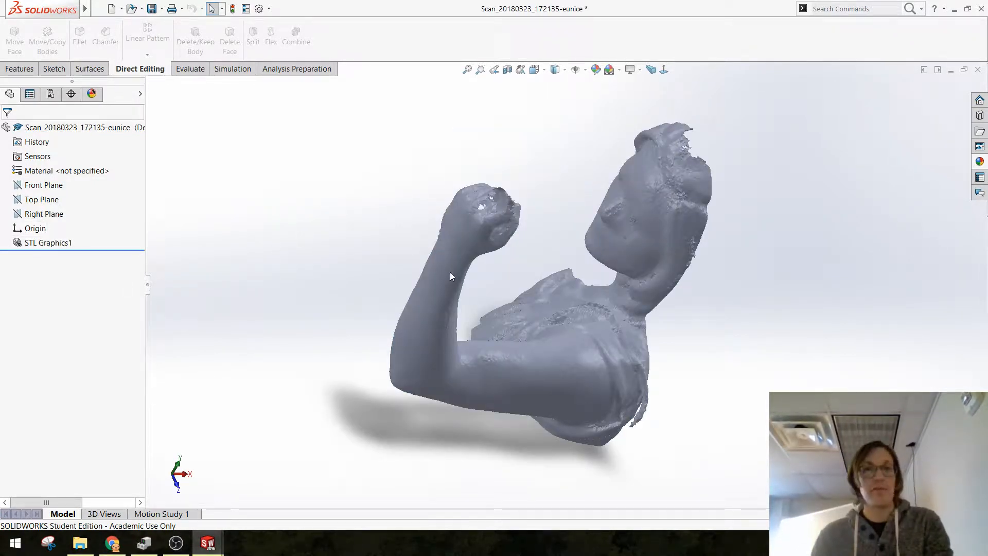
middle_click_drag(577, 293, 569, 469)
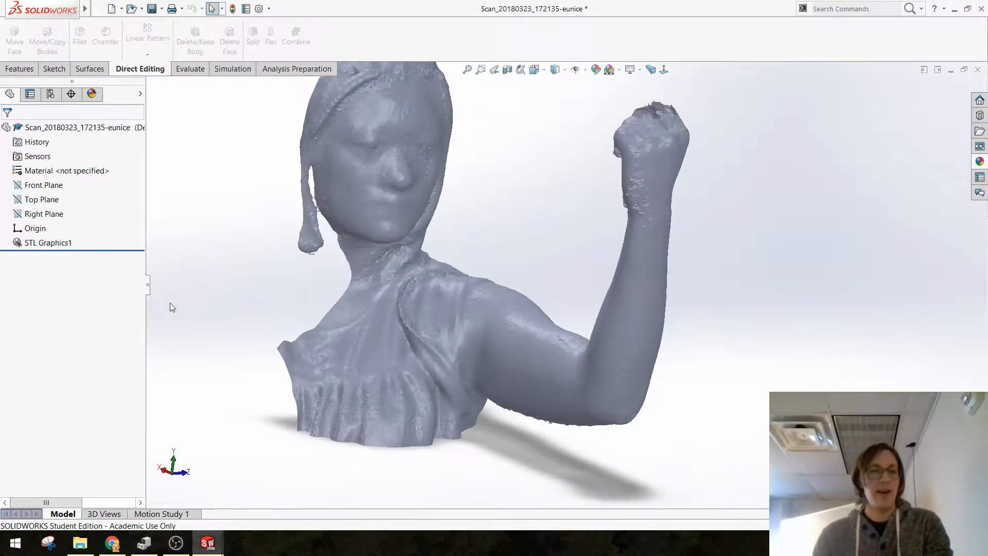
scroll(534, 182, "up", 2)
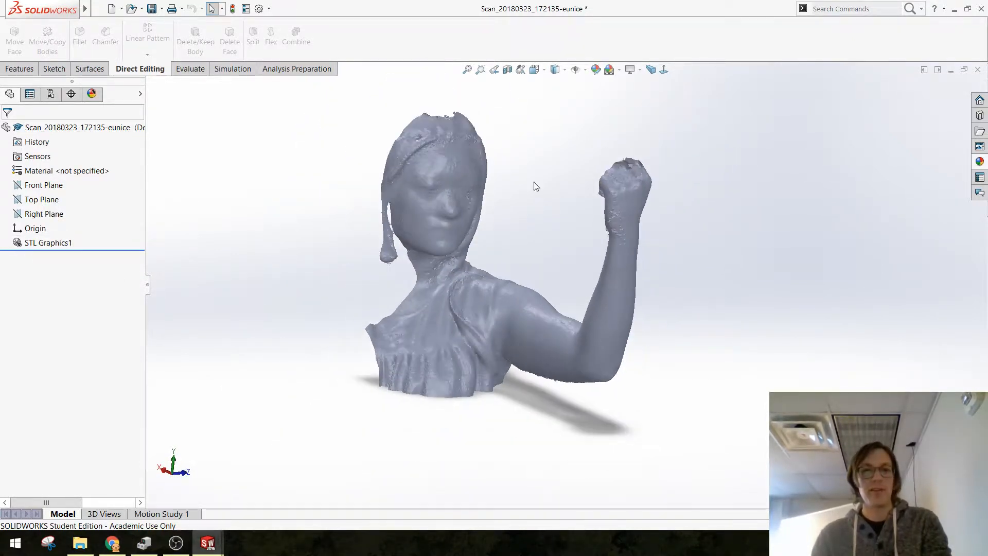
left_click(507, 69)
middle_click_drag(474, 299, 410, 319)
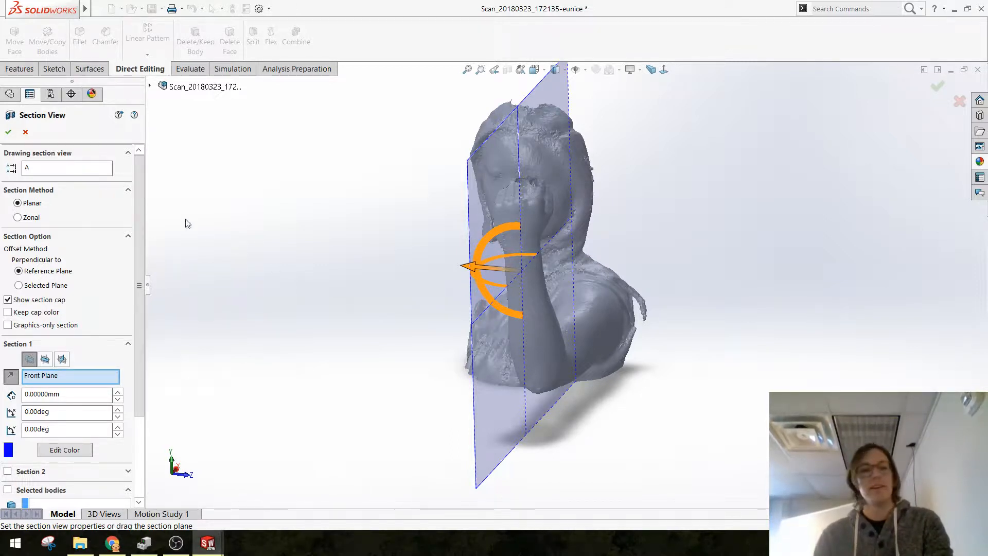
left_click(26, 132)
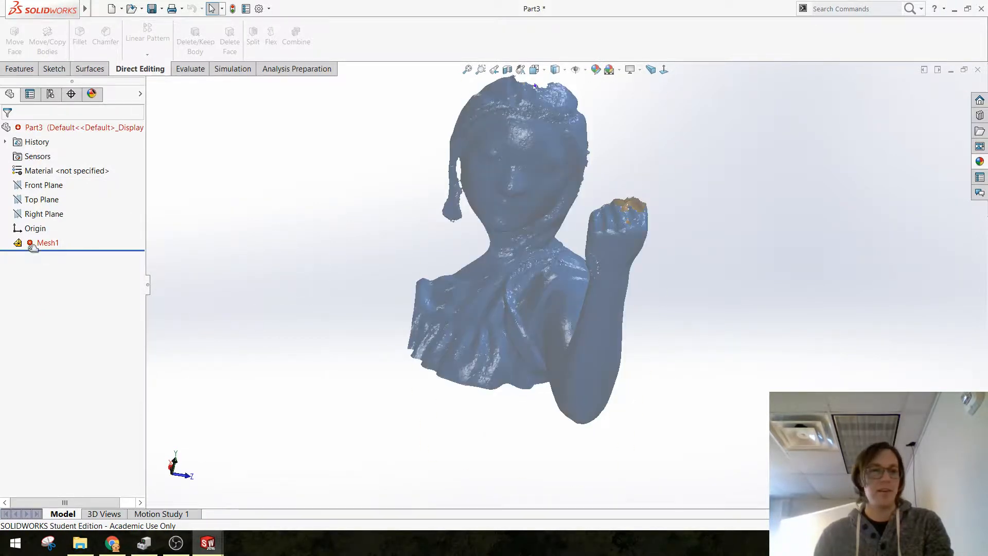
Step: Return to the mesh part and apply a section view along the Right Plane with a -80 mm offset
left_click(32, 247)
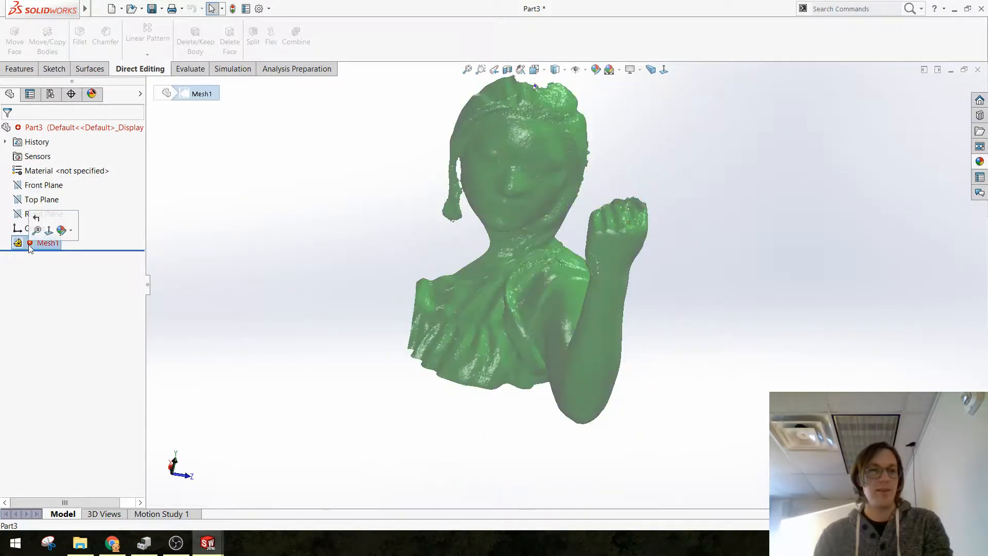
left_click(241, 339)
middle_click_drag(243, 340, 277, 302)
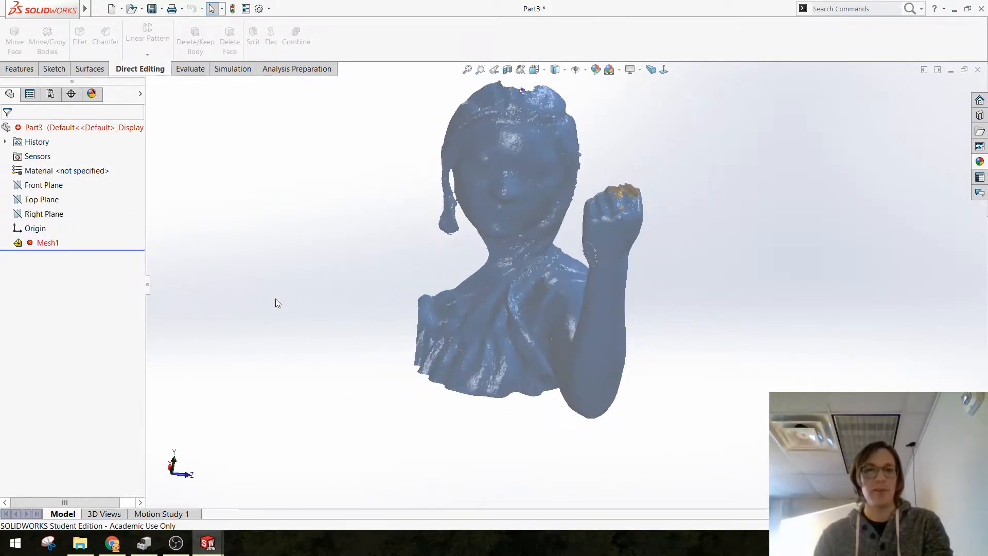
left_click(507, 70)
middle_click_drag(441, 171, 440, 322)
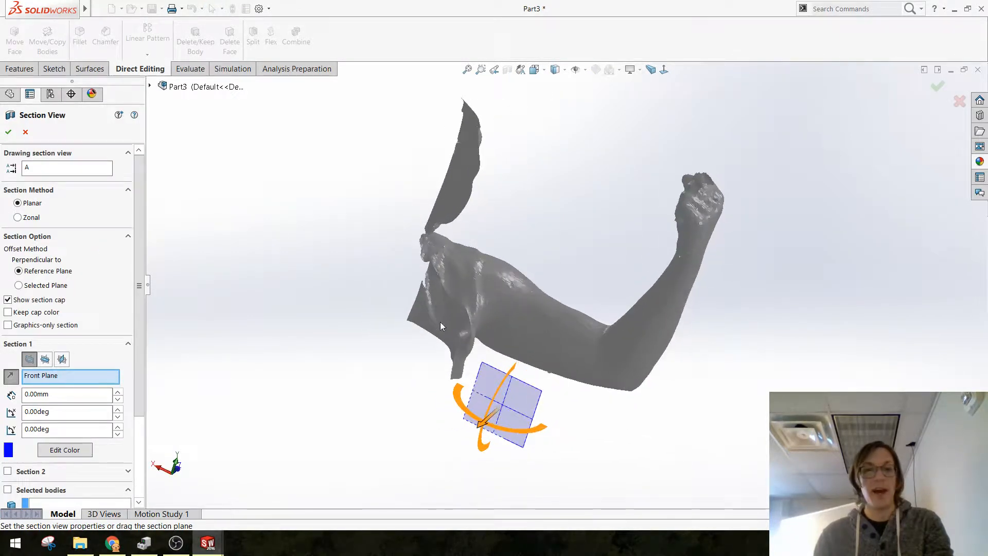
left_click(43, 360)
left_click(61, 359)
middle_click_drag(273, 391, 255, 348)
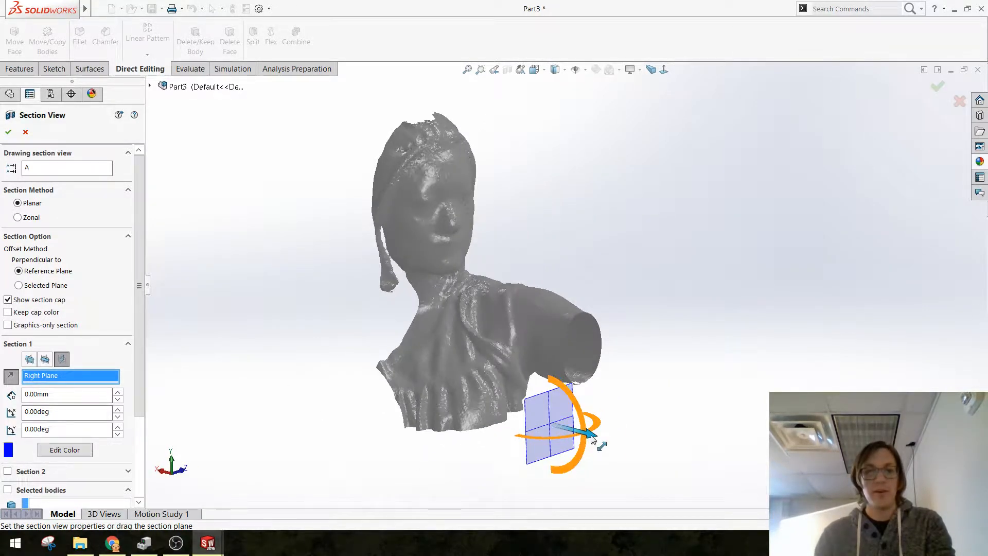
left_click_drag(599, 440, 628, 448)
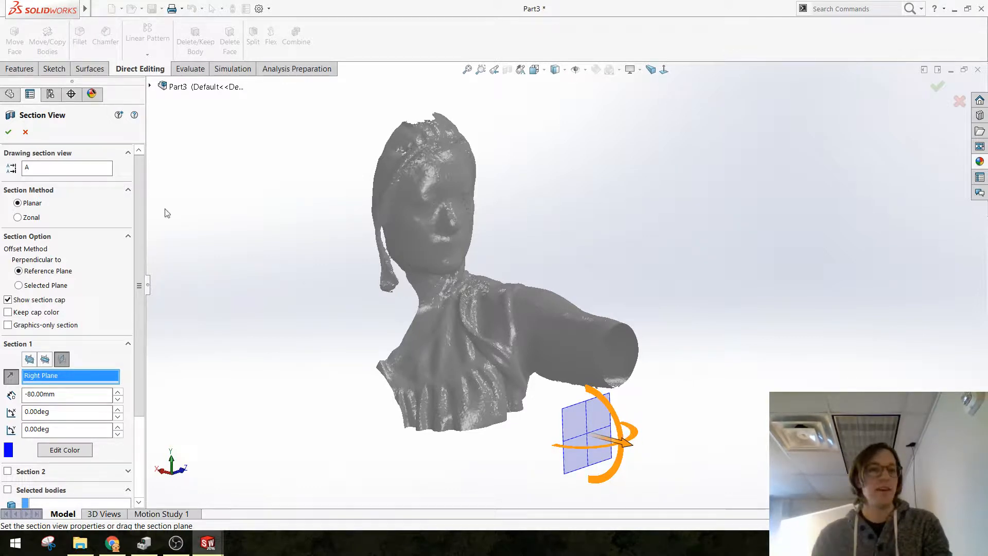
left_click(9, 134)
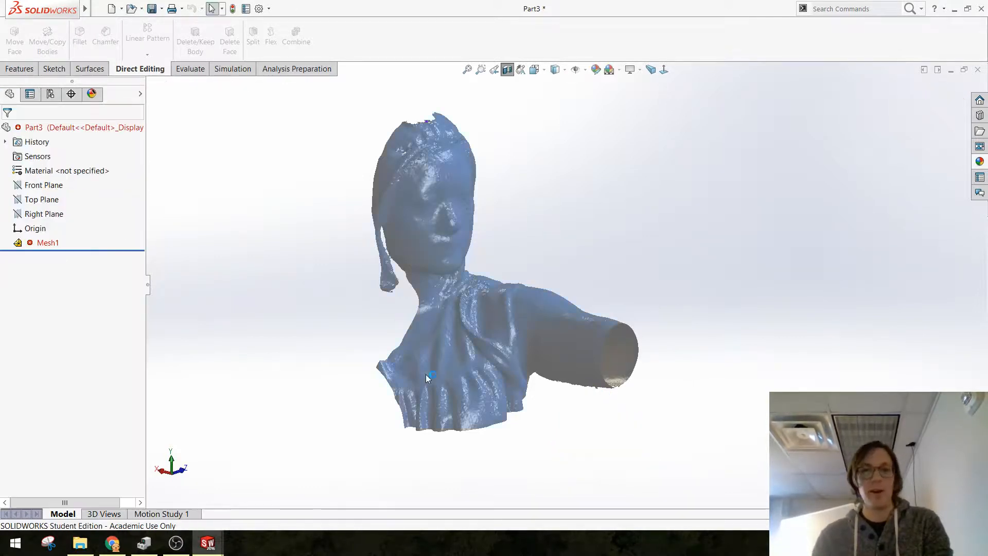
Step: Examine the inside of the sectioned mesh at the cut arm and turn off the section view
middle_click_drag(468, 377, 498, 376)
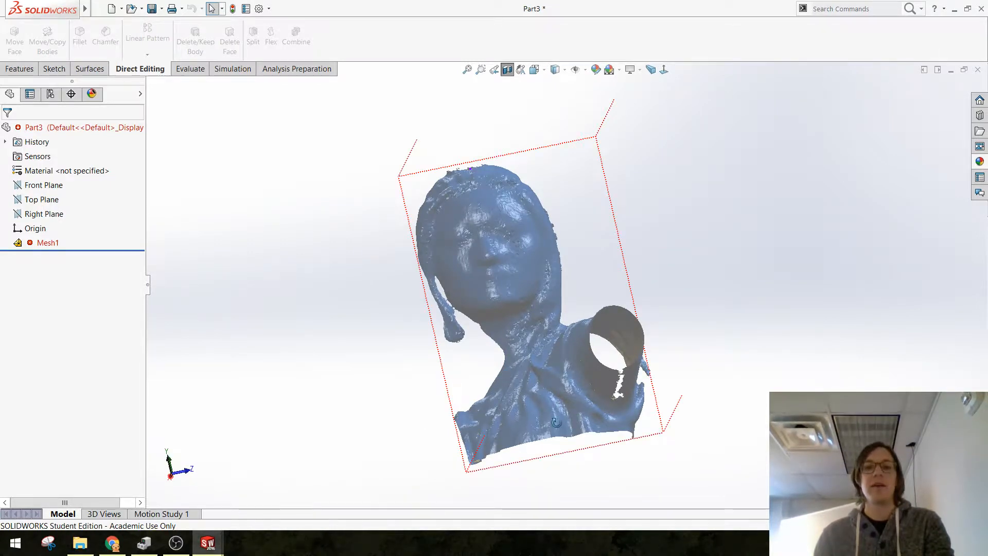
middle_click_drag(556, 421, 353, 273)
left_click(511, 69)
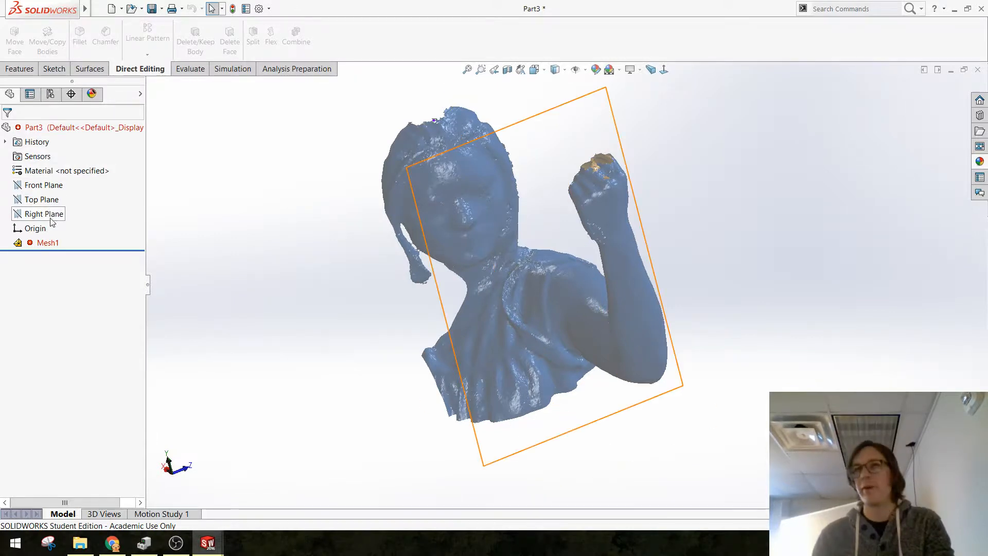
Step: Check what is wrong with the imported mesh feature, close the error report, and view the arm from the side
left_click(32, 246)
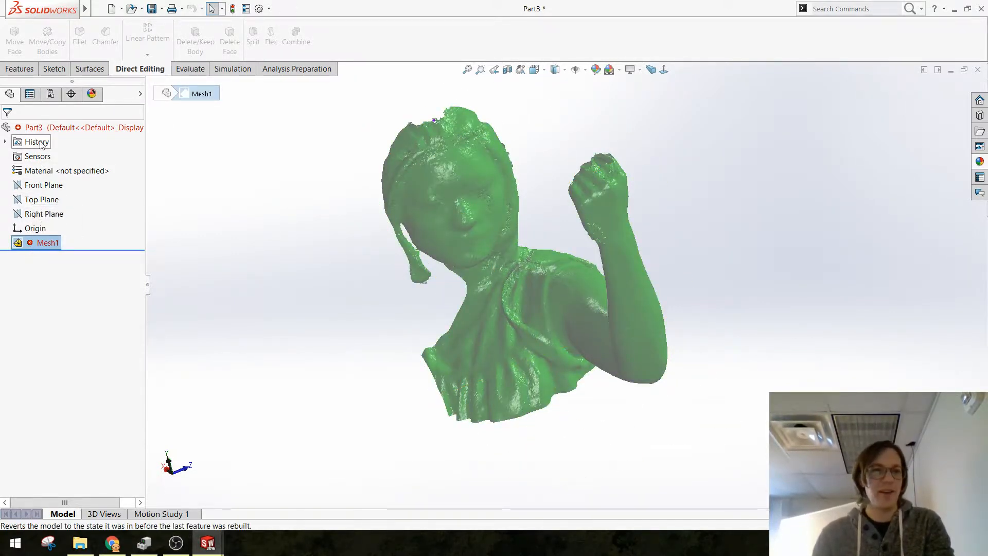
right_click(38, 242)
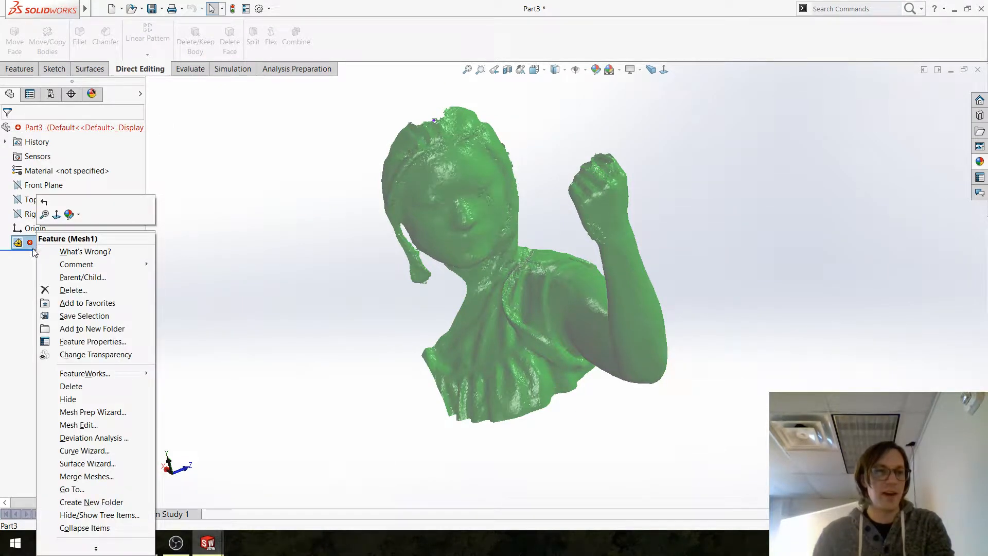
left_click(60, 252)
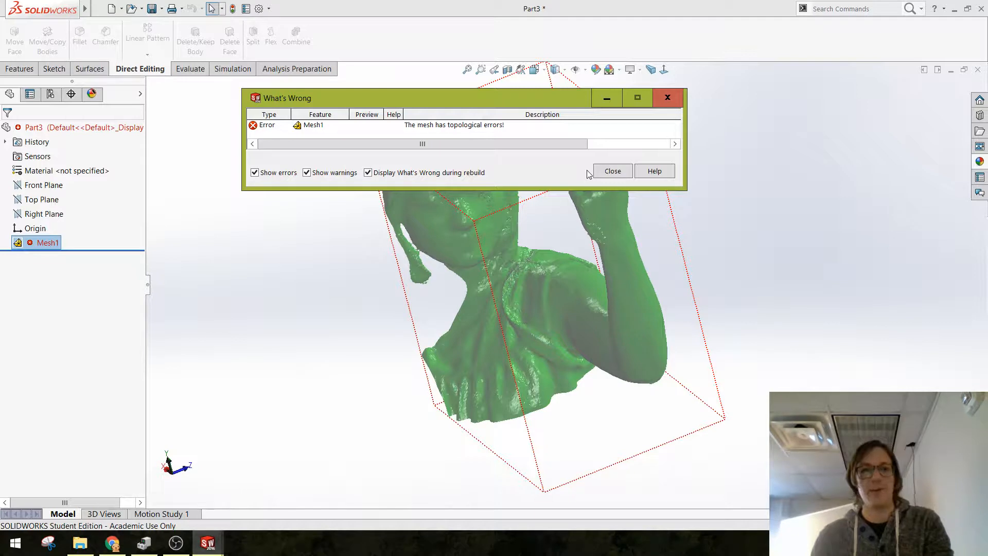
left_click(613, 171)
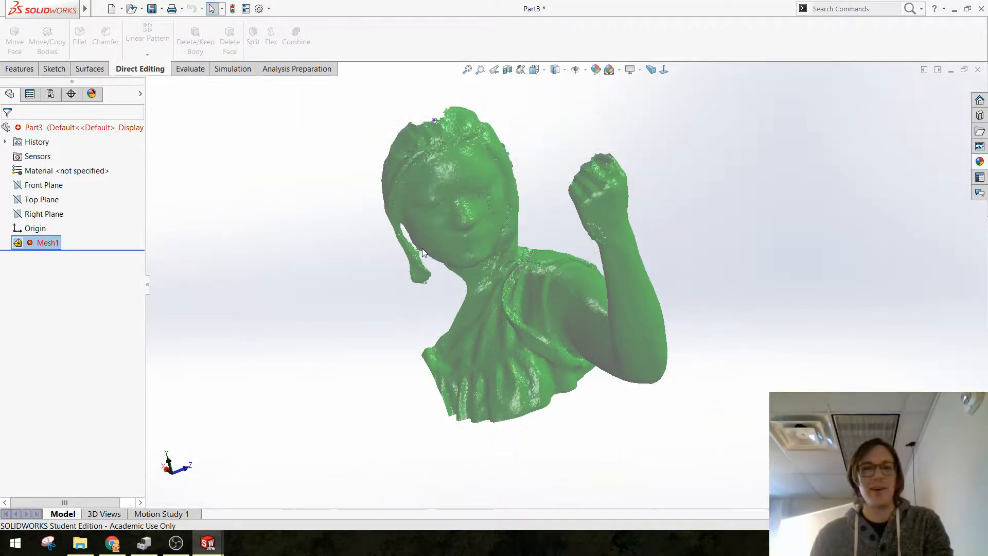
middle_click_drag(508, 220, 509, 220)
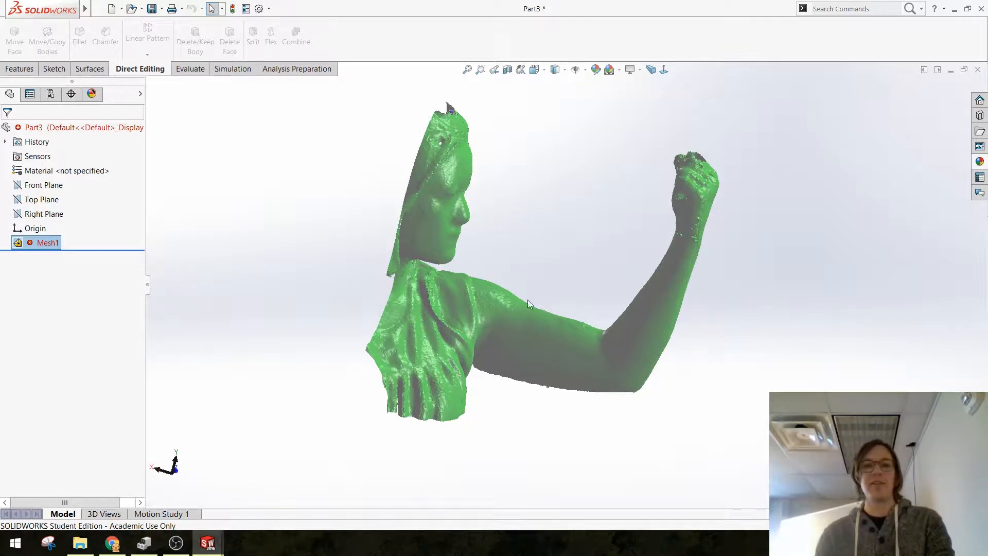
middle_click_drag(503, 243, 525, 258)
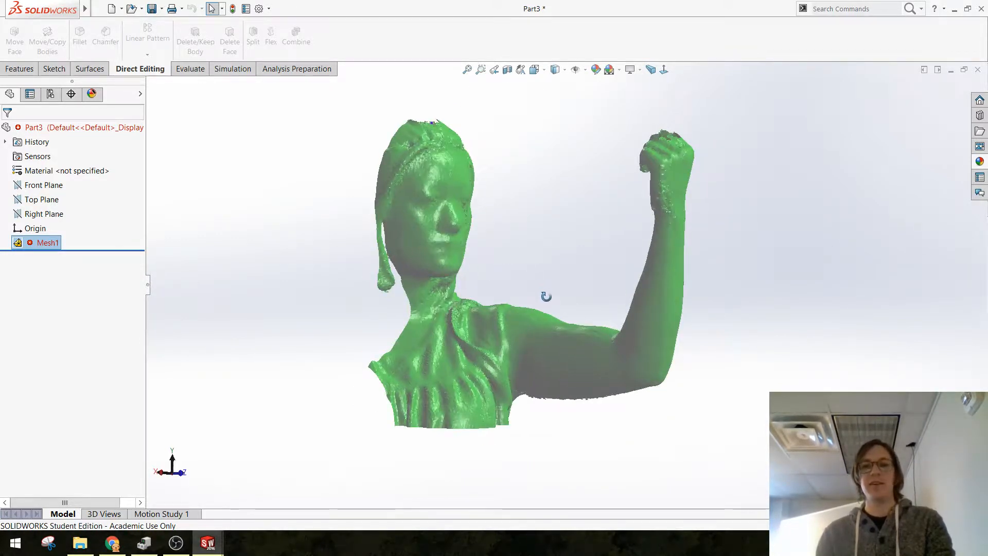
middle_click_drag(545, 296, 546, 305)
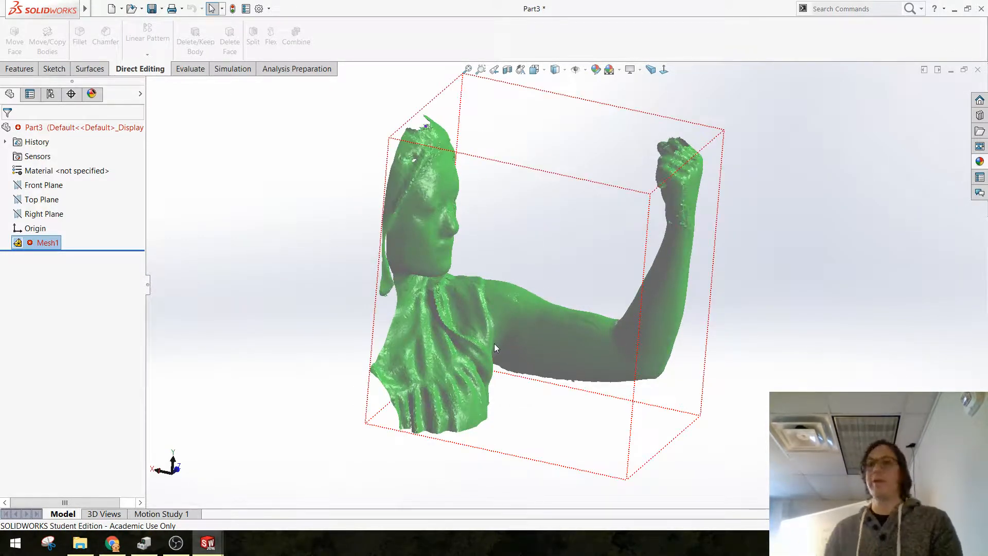
left_click_drag(306, 355, 320, 344)
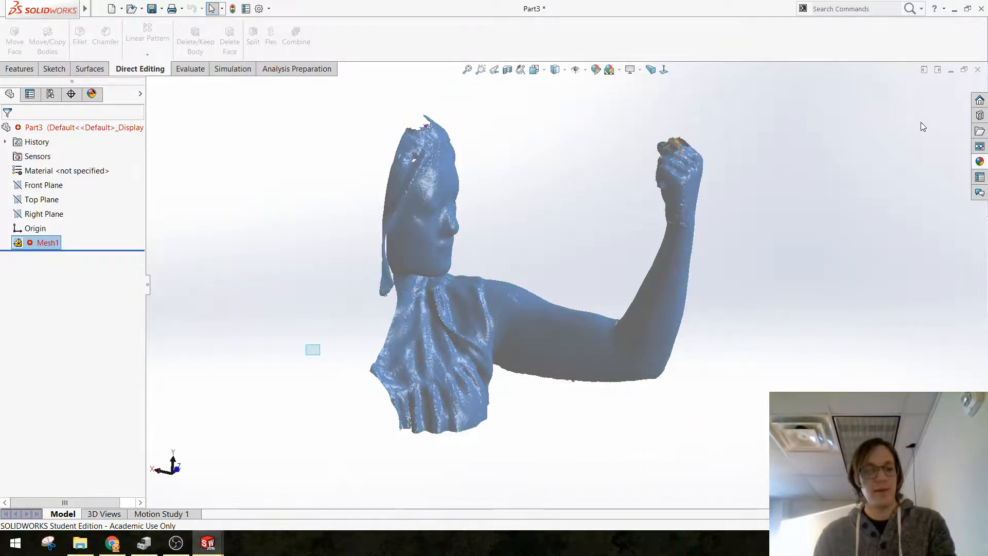
Step: Switch to the graphics-body scan part and examine its bent arm from the elbow to the shoulder
key("ctrl+Tab")
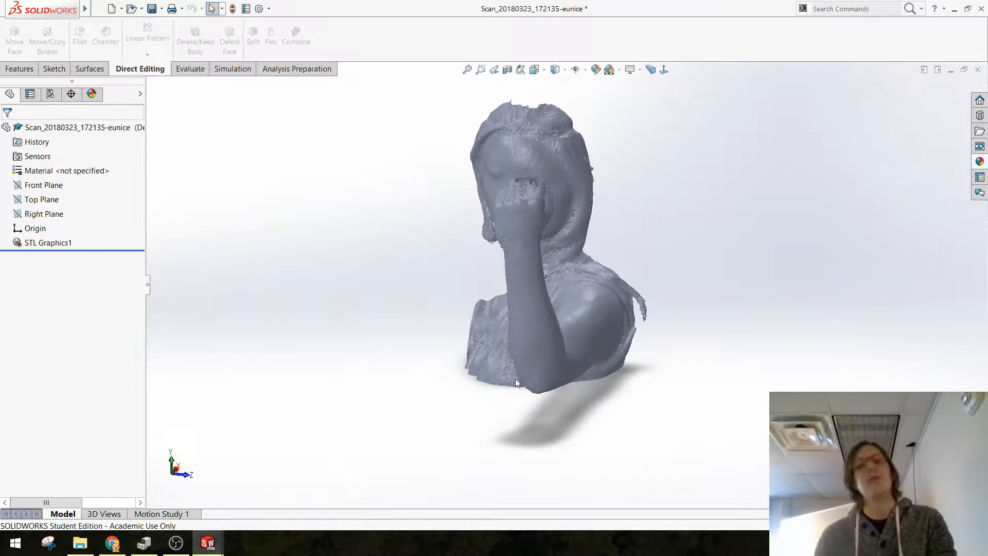
middle_click_drag(516, 381, 503, 300)
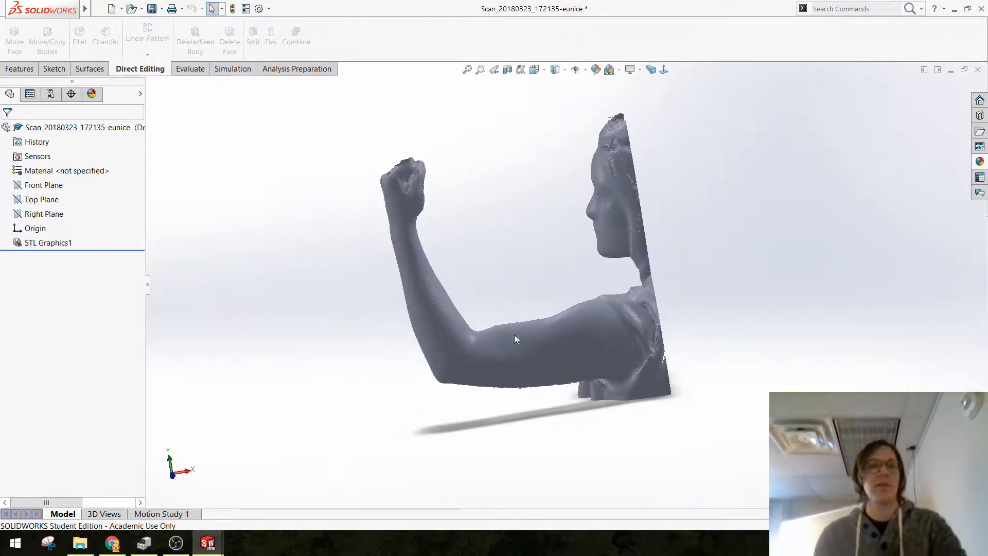
scroll(502, 350, "down", 5)
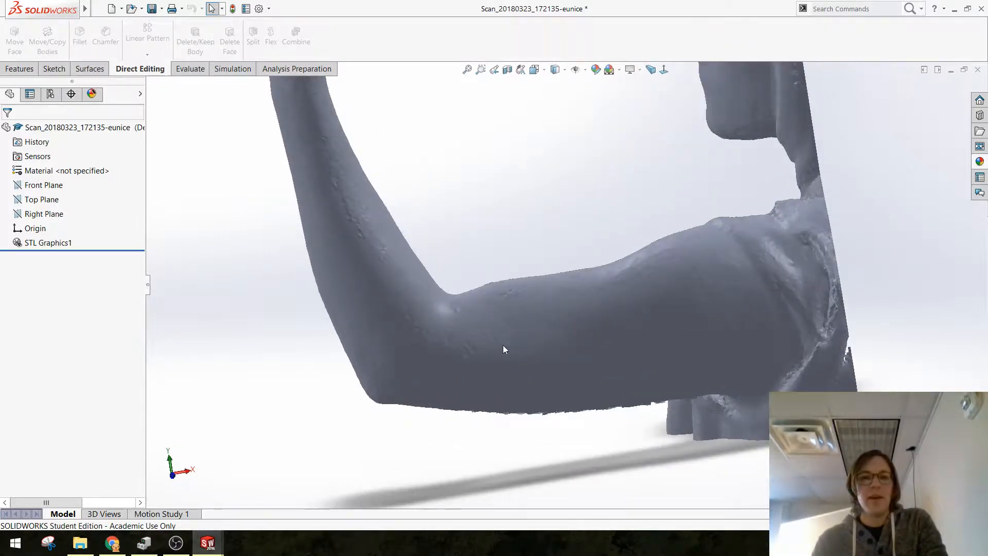
mouse_move(487, 349)
middle_mouse_down()
mouse_move(509, 336)
mouse_move(463, 361)
mouse_move(519, 350)
mouse_move(585, 354)
mouse_move(501, 387)
mouse_move(505, 354)
middle_mouse_up()
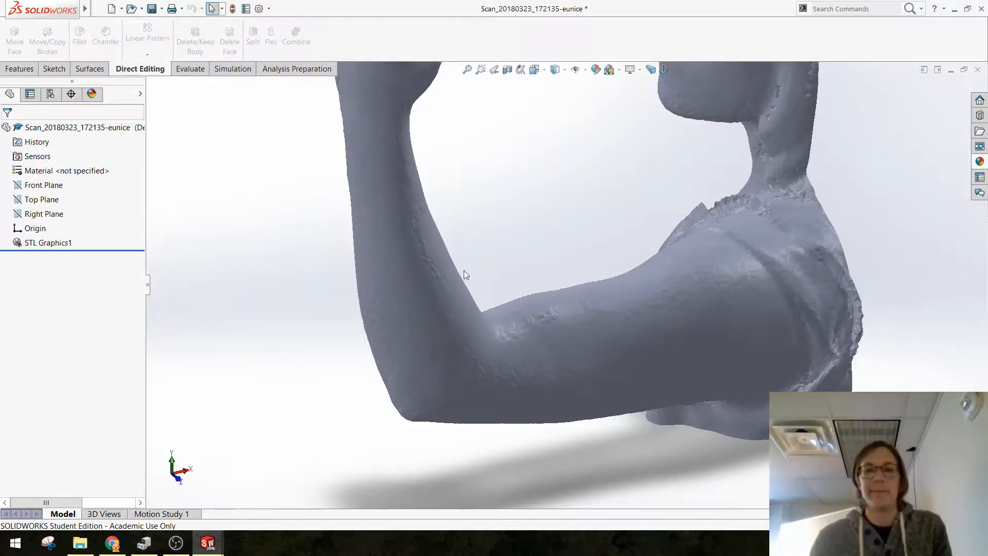
middle_click_drag(480, 284, 596, 406)
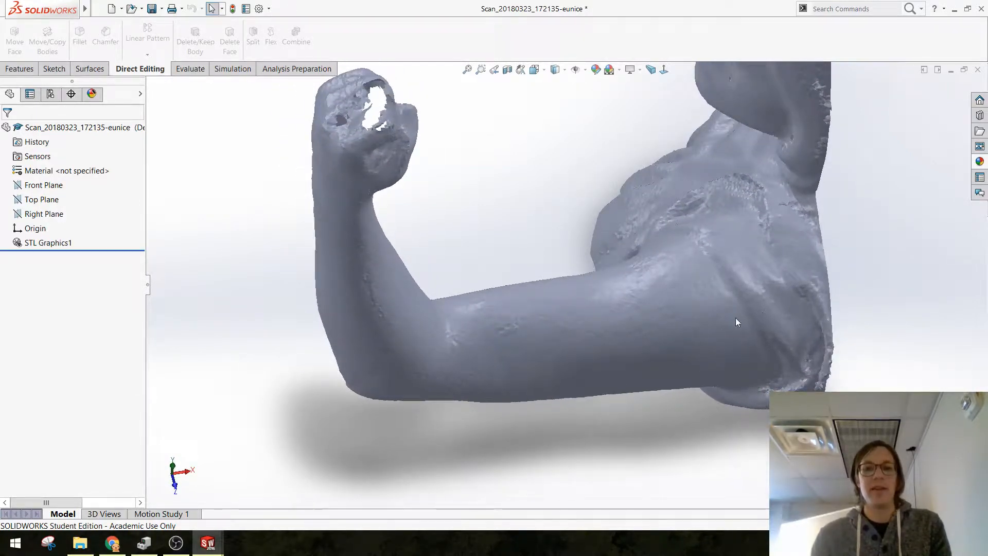
middle_click_drag(454, 334, 425, 229)
scroll(532, 309, "down", 5)
middle_click_drag(532, 309, 560, 300)
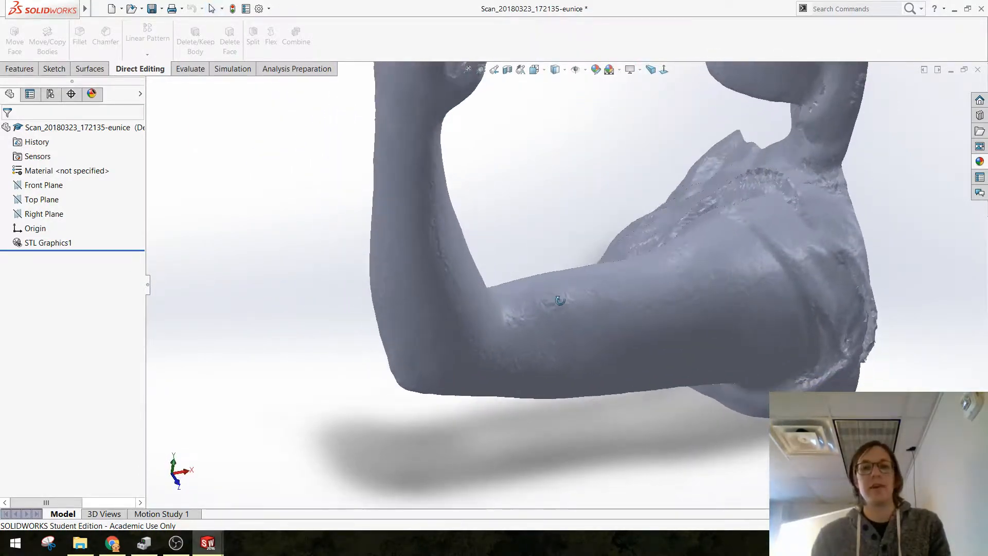
Step: Check where the Right Plane crosses the upper arm and clear the plane selection
left_click(44, 214)
scroll(626, 361, "up", 2)
middle_click_drag(626, 361, 532, 359)
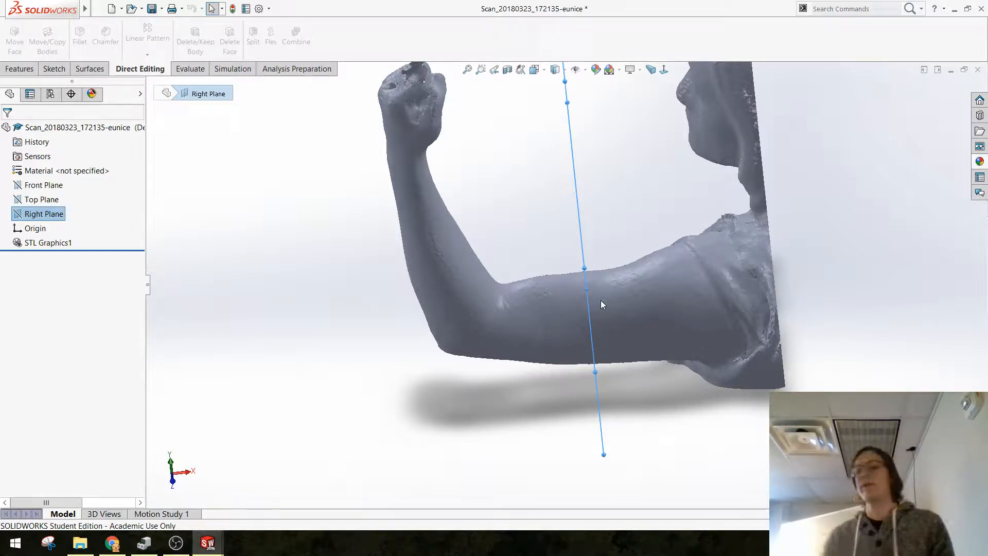
left_click(443, 416)
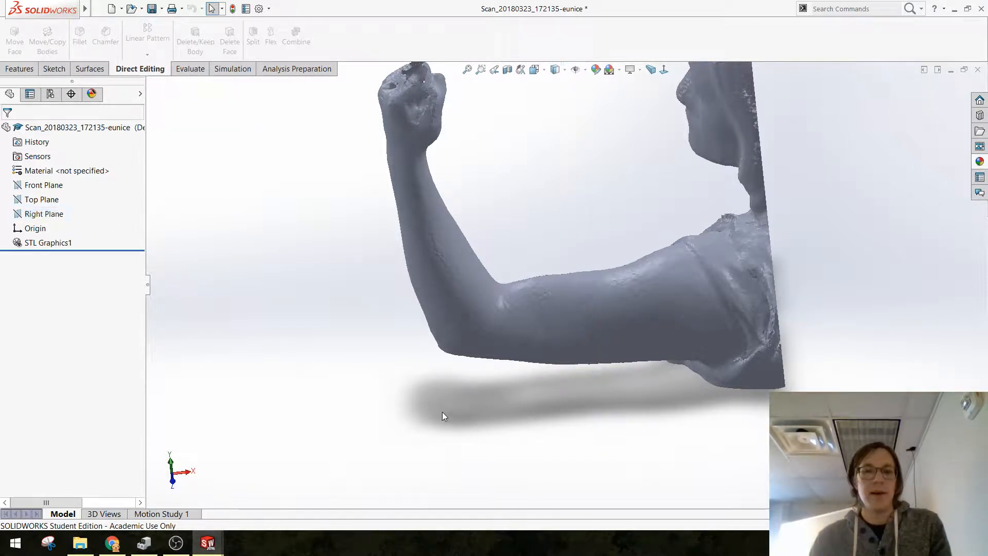
Step: Start a sketch on the Top Plane and draw a line about 315 mm long along the arm from the fist to the shoulder
left_click(42, 199)
key("ctrl+8")
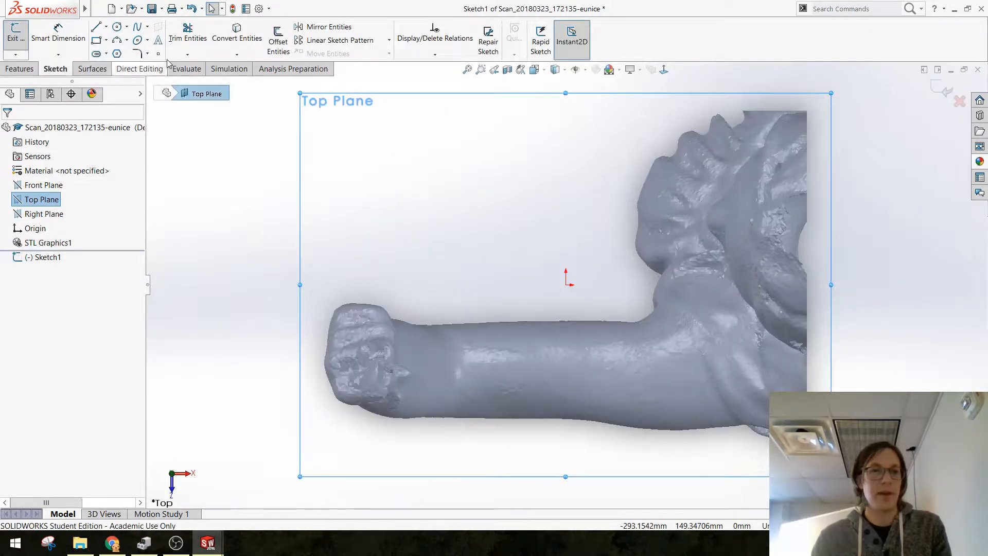
left_click(96, 27)
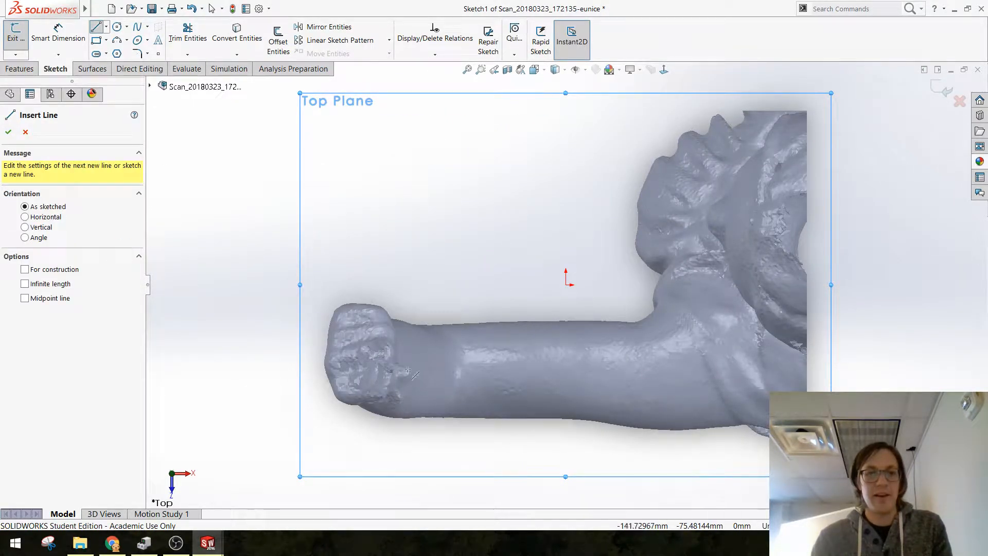
left_click(362, 364)
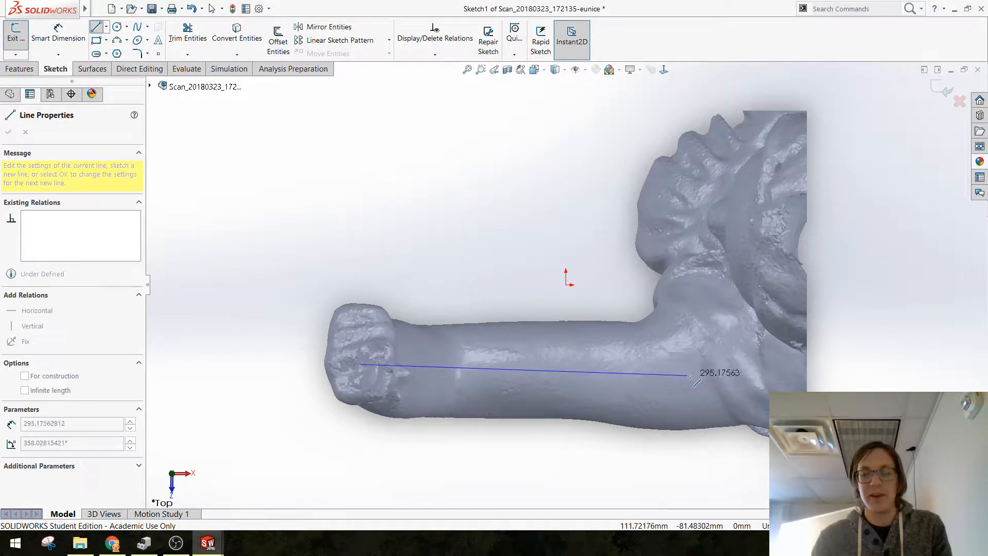
left_click(712, 369)
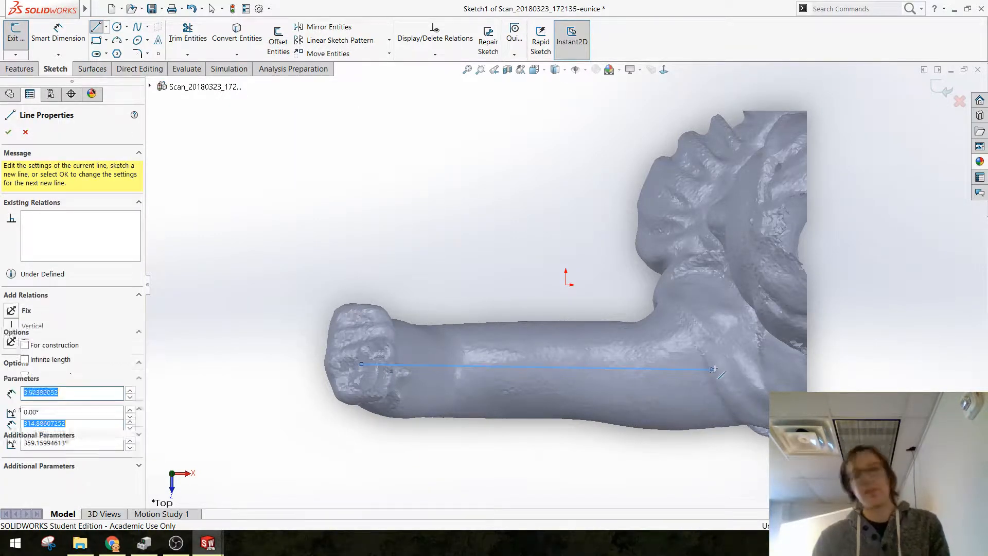
key("Escape")
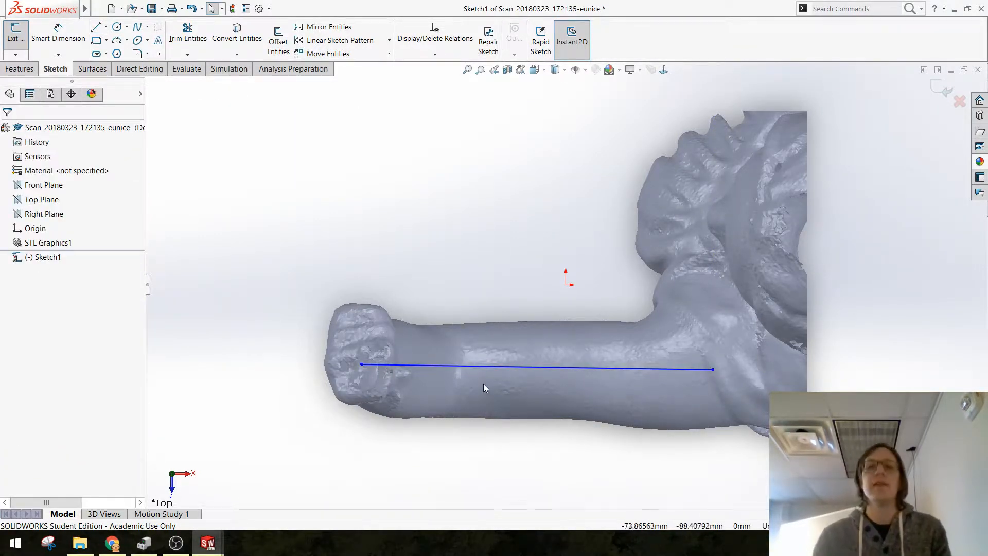
Step: Shorten the arm line by moving its fist-side endpoint to the elbow, level with the shoulder endpoint, and exit the sketch
mouse_move(483, 390)
middle_mouse_down()
mouse_move(509, 256)
mouse_move(506, 320)
middle_mouse_up()
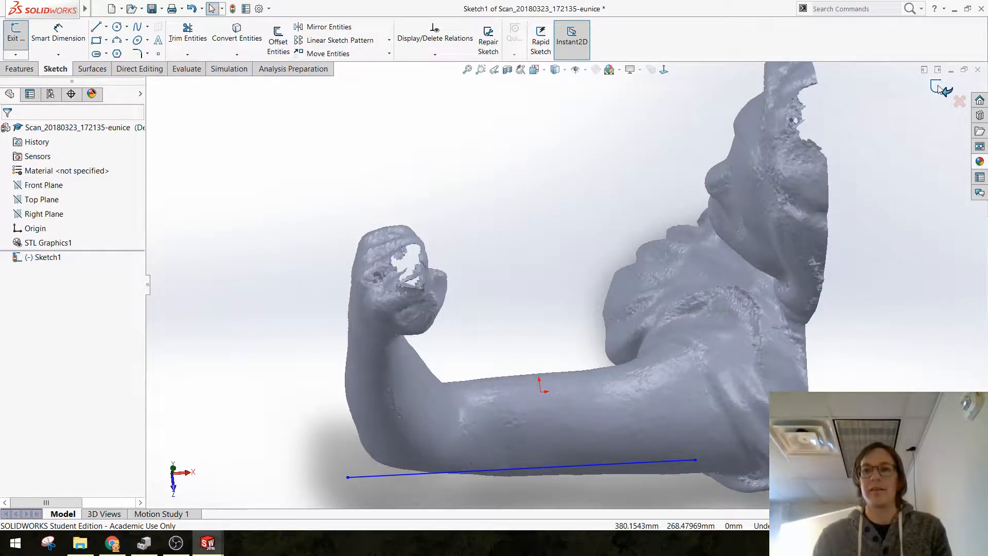
scroll(587, 294, "up", 3)
scroll(512, 386, "down", 2)
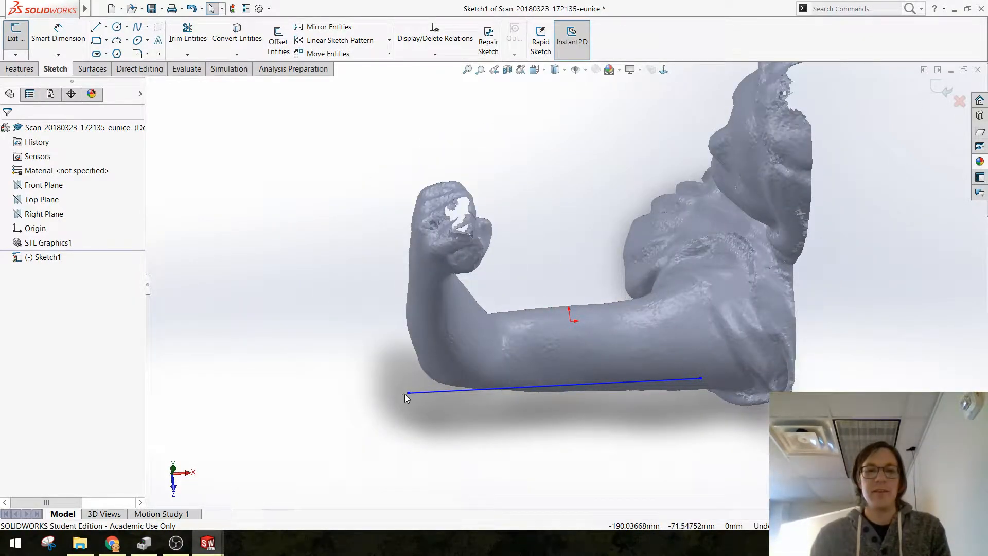
mouse_move(409, 394)
left_mouse_down()
mouse_move(575, 375)
mouse_move(452, 370)
mouse_move(450, 382)
left_mouse_up()
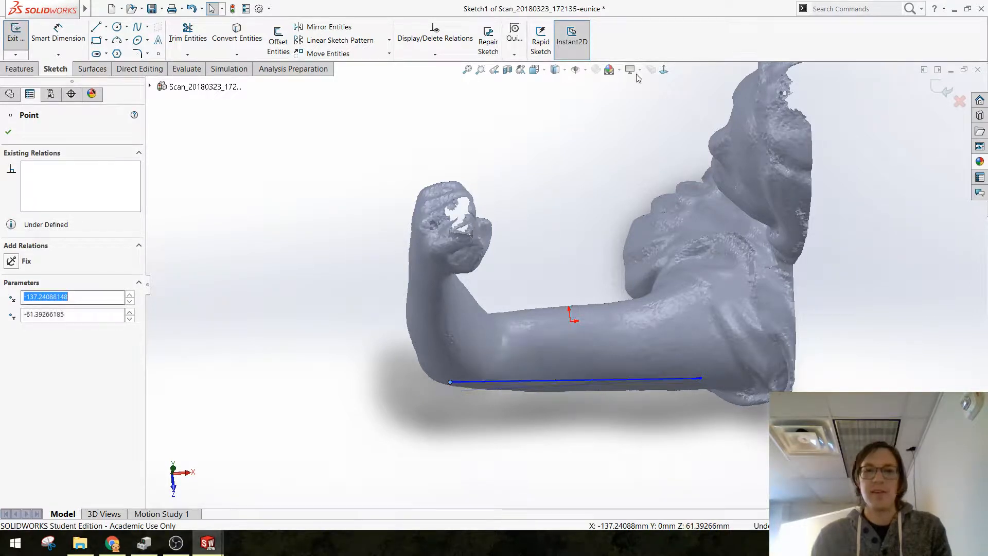
left_click(664, 70)
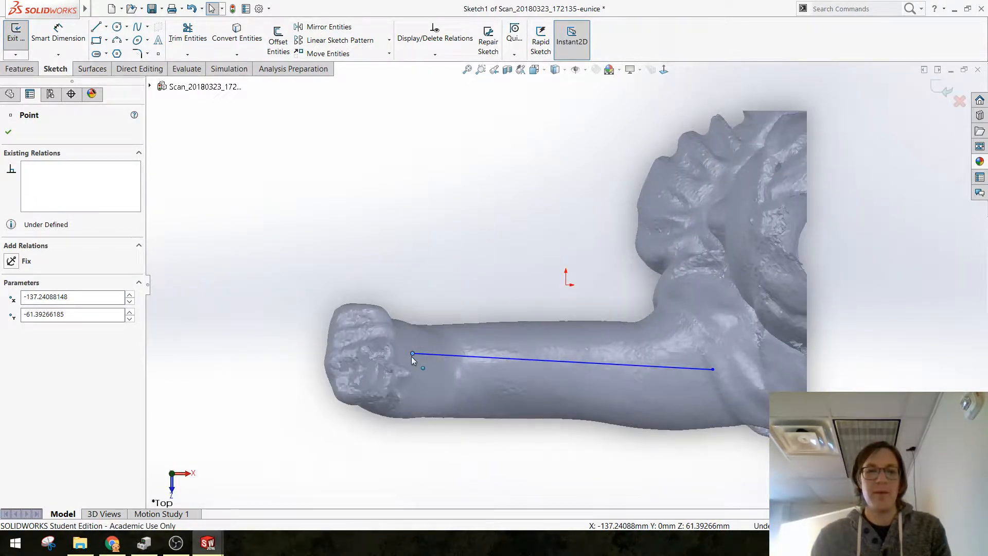
mouse_move(411, 353)
left_mouse_down()
mouse_move(461, 390)
mouse_move(435, 369)
left_mouse_up()
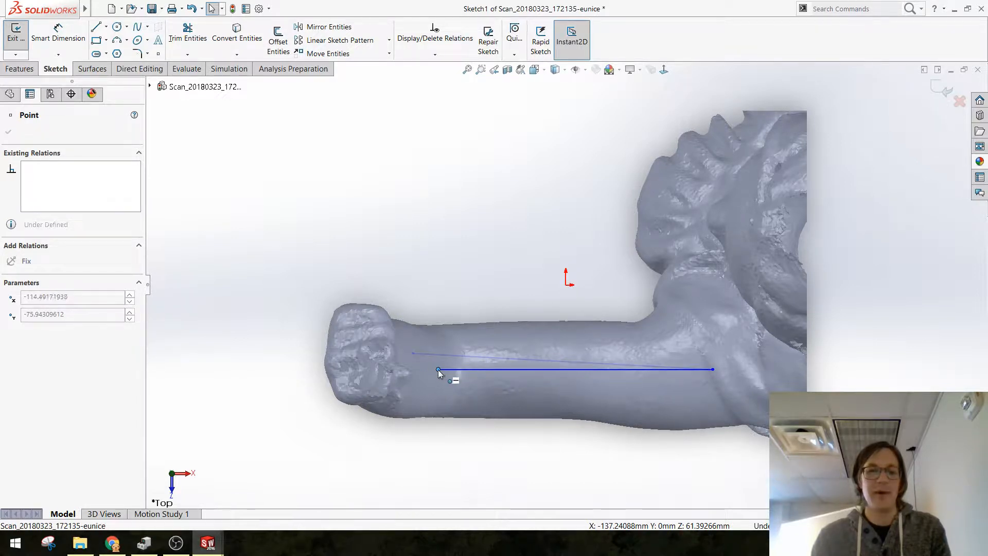
middle_click_drag(437, 370, 486, 353)
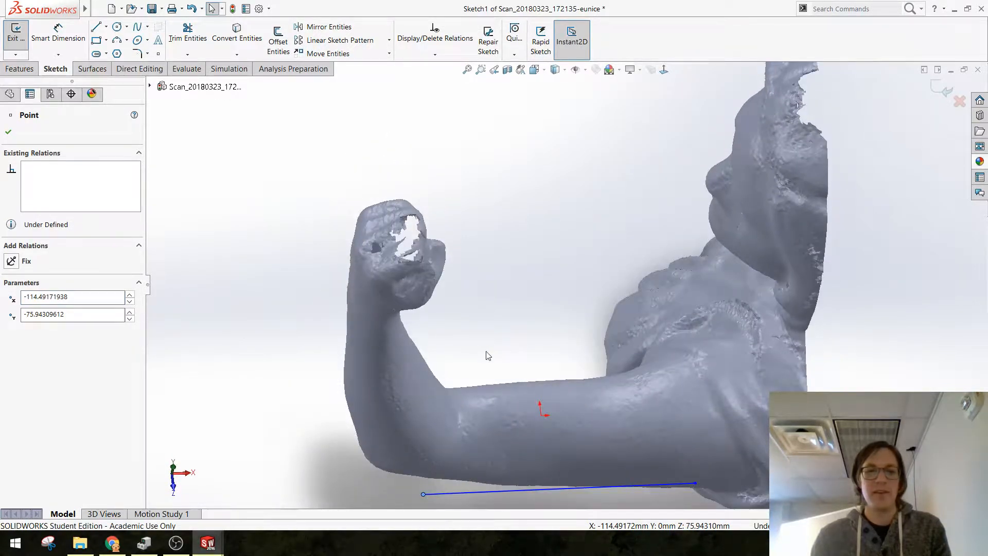
scroll(483, 457, "up", 3)
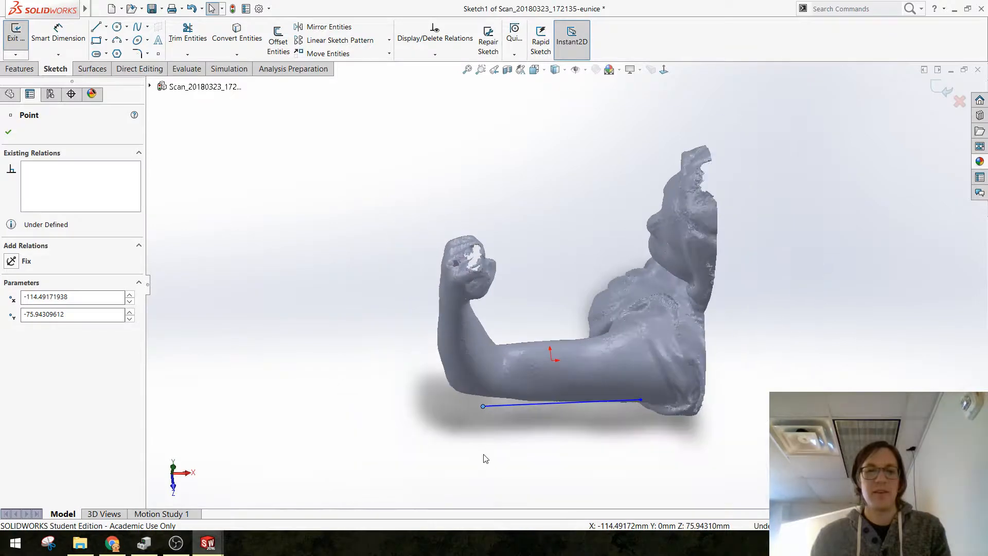
left_click(937, 95)
mouse_move(506, 365)
middle_mouse_down()
mouse_move(495, 309)
mouse_move(470, 327)
middle_mouse_up()
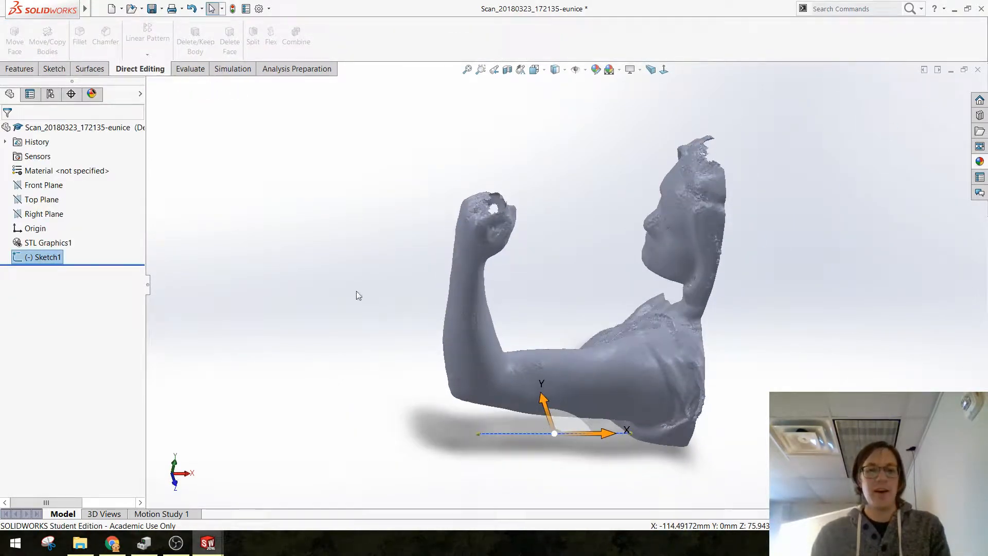
left_click(359, 294)
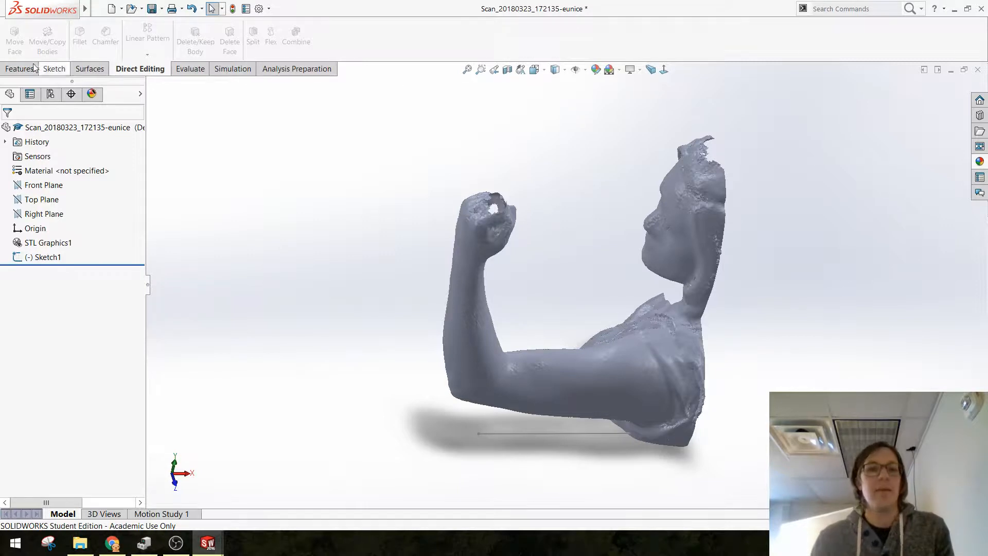
Step: Create a reference plane perpendicular to the sketched arm line and coincident with its elbow-side endpoint
left_click(15, 68)
left_click(506, 41)
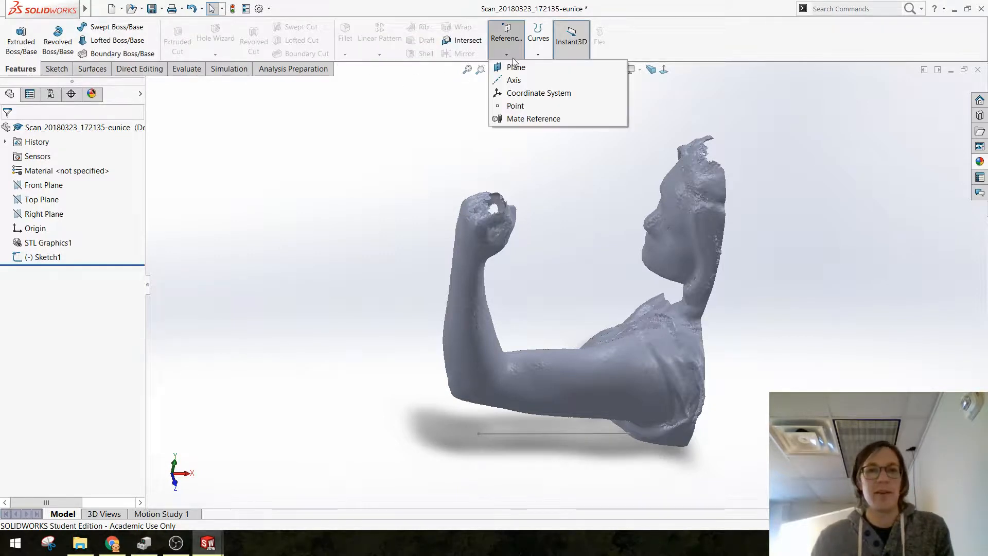
left_click(501, 68)
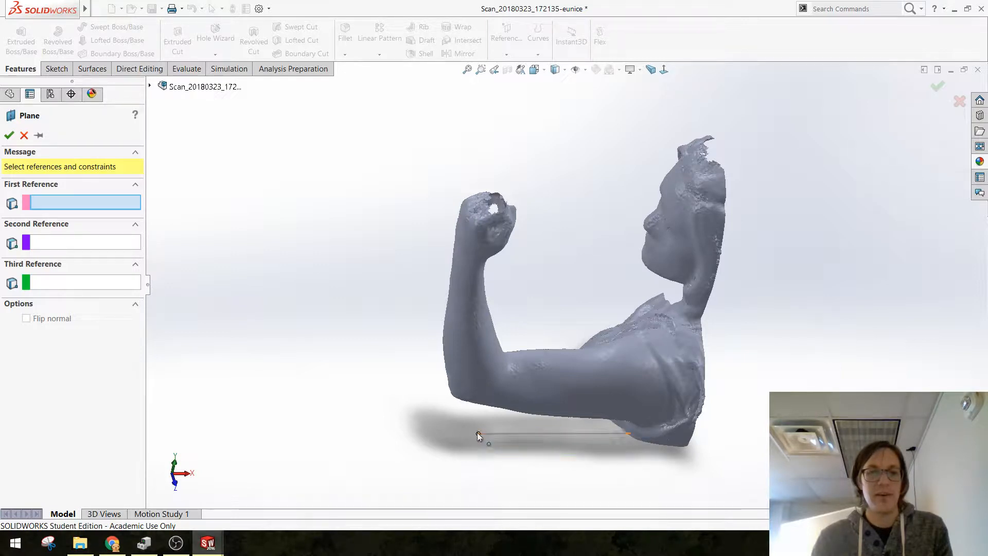
middle_click_drag(477, 432, 553, 353)
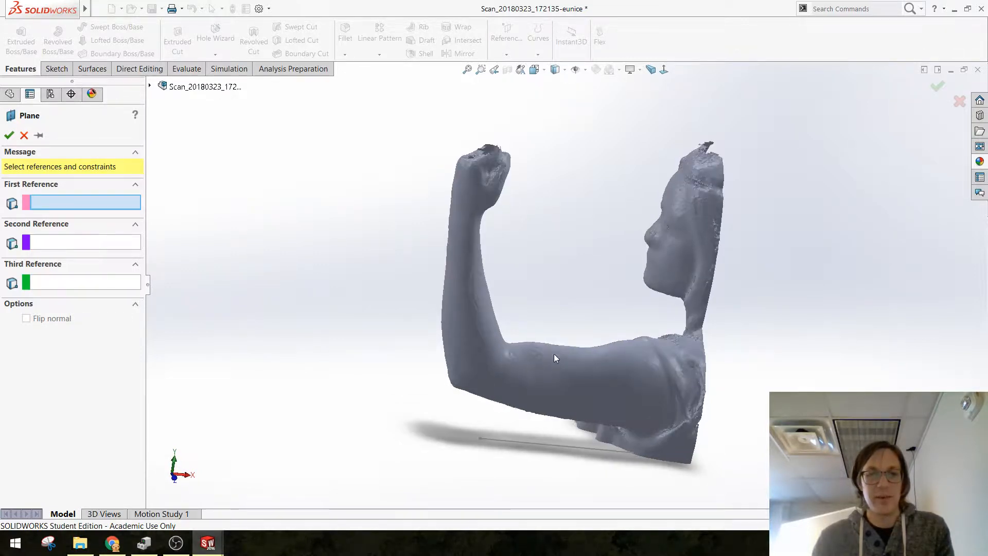
left_click(536, 448)
left_click(480, 438)
right_click(482, 438)
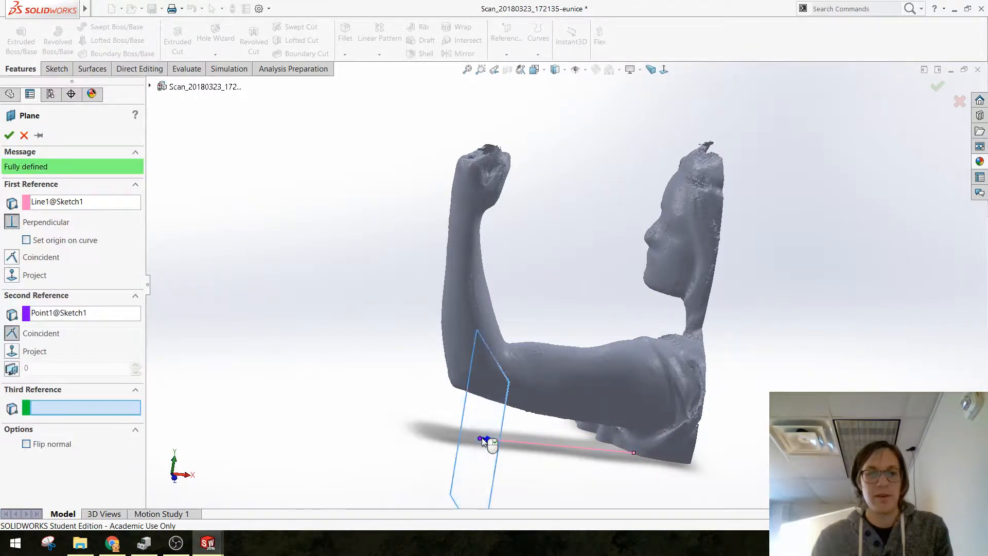
middle_click_drag(481, 437, 522, 511)
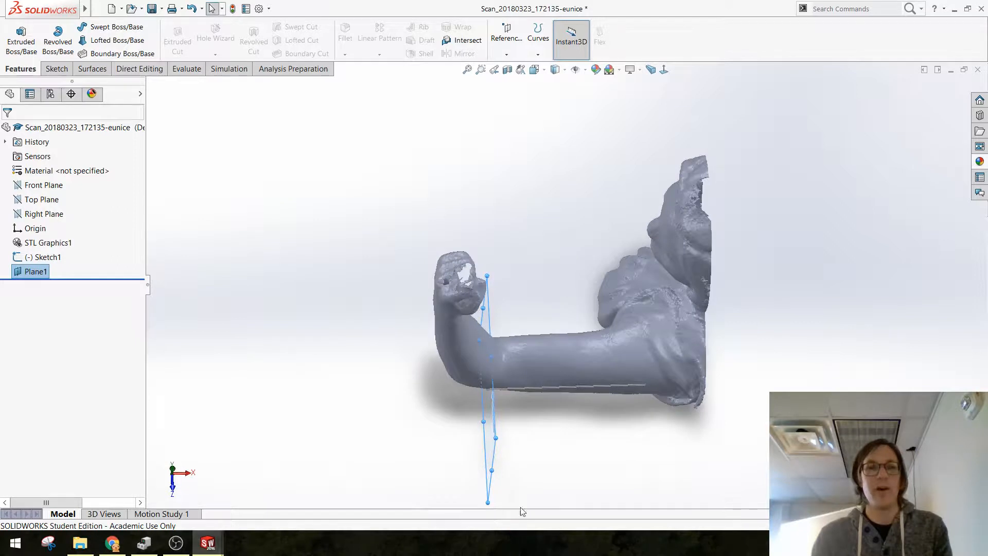
Step: Edit the first arm sketch and draw a line about 100 mm long across the arm from the elbow-side endpoint
left_click(23, 259)
left_click(29, 234)
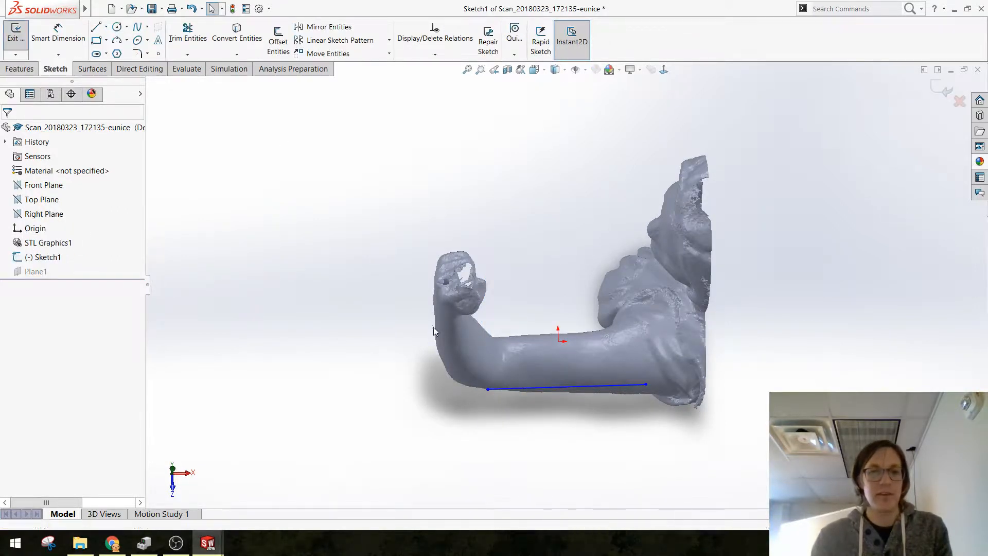
left_click(97, 27)
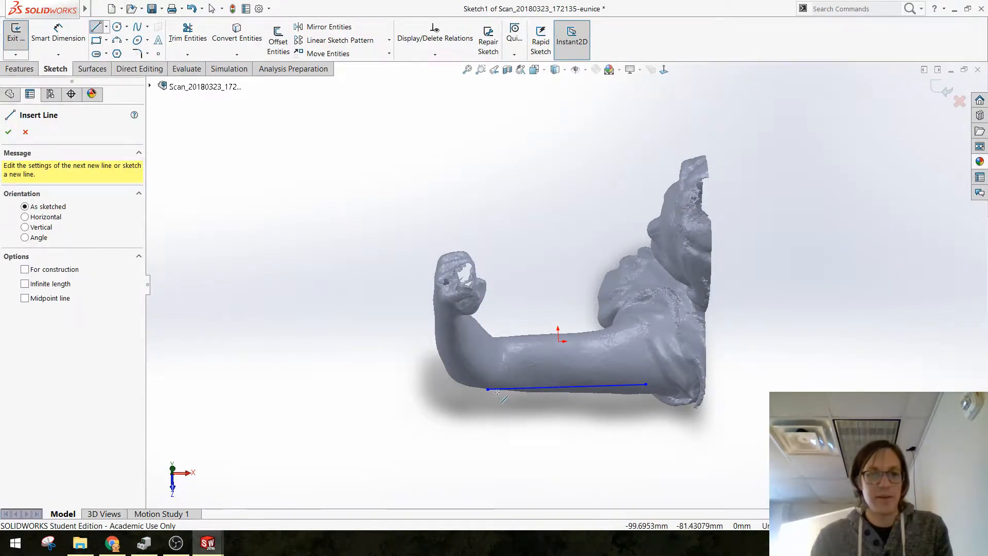
left_click(487, 390)
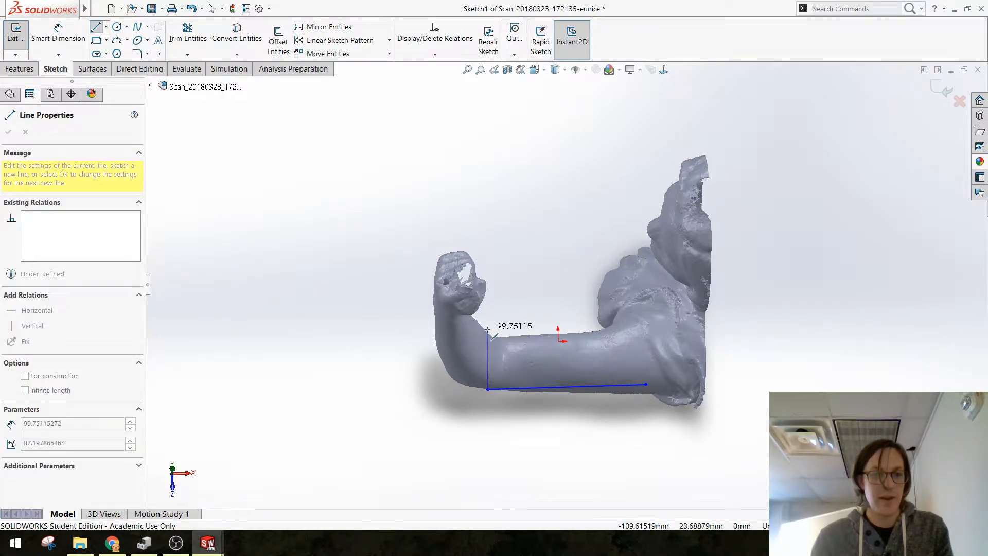
left_click(487, 330)
key("Escape")
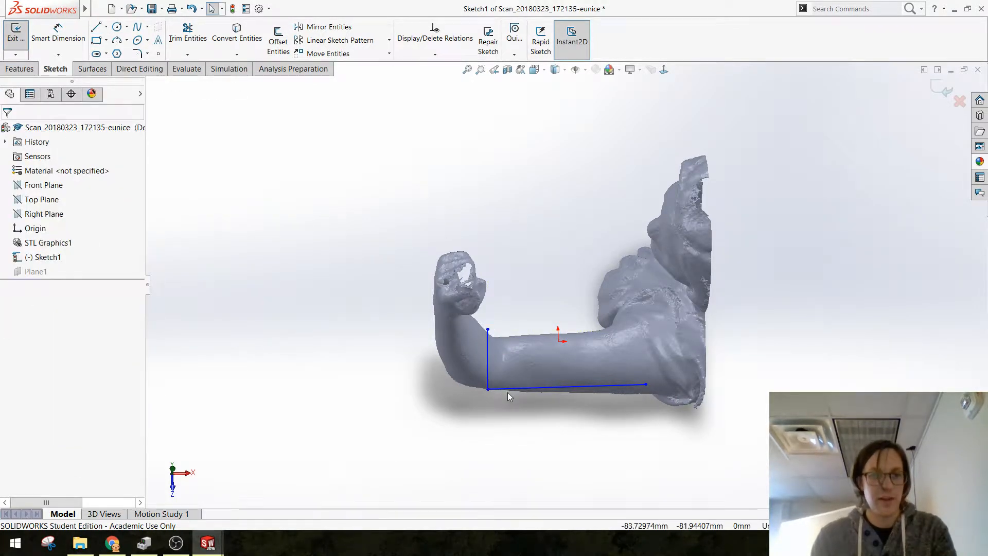
Step: Fix the long arm line, make the short elbow line perpendicular to it, and exit the sketch
left_click(509, 391)
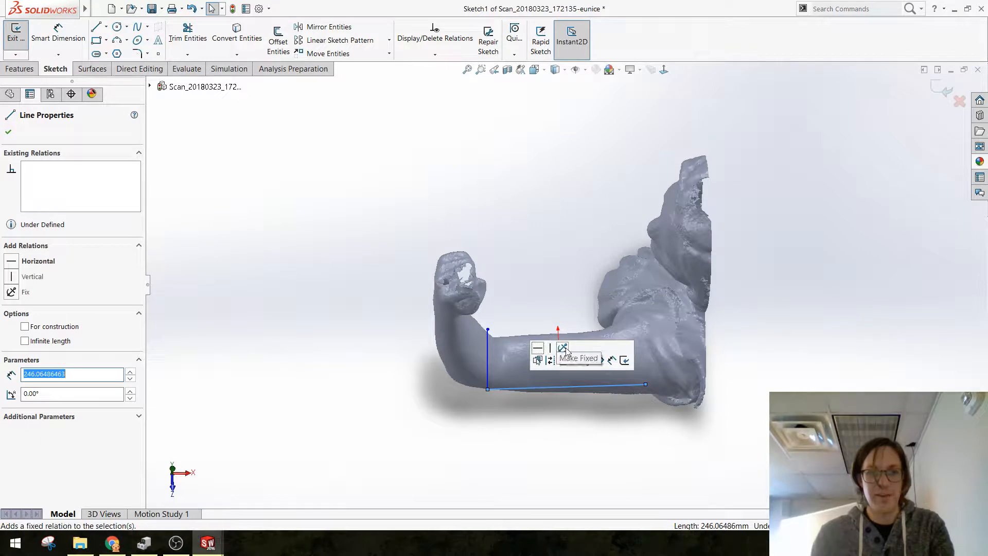
left_click(528, 456)
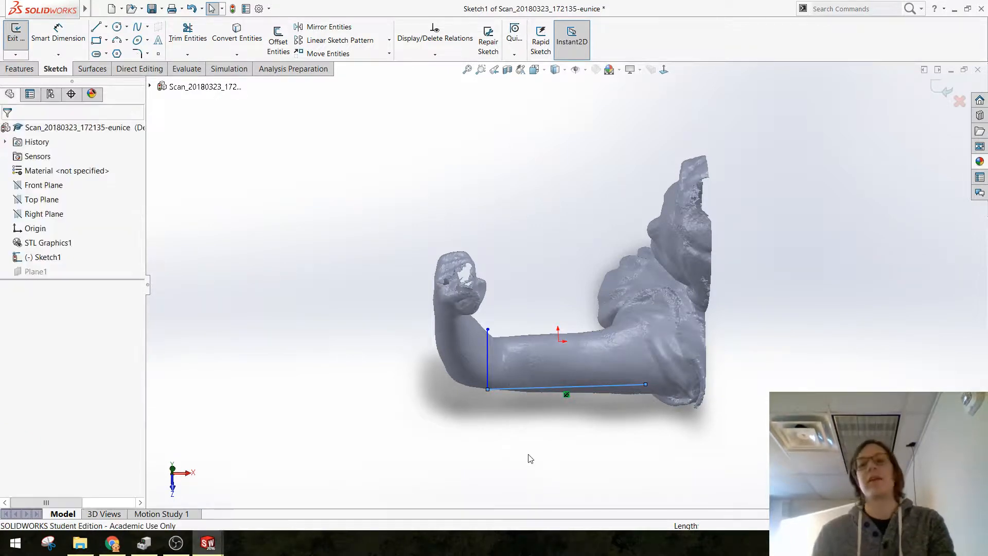
left_click(488, 372)
left_click(511, 390, "ctrl")
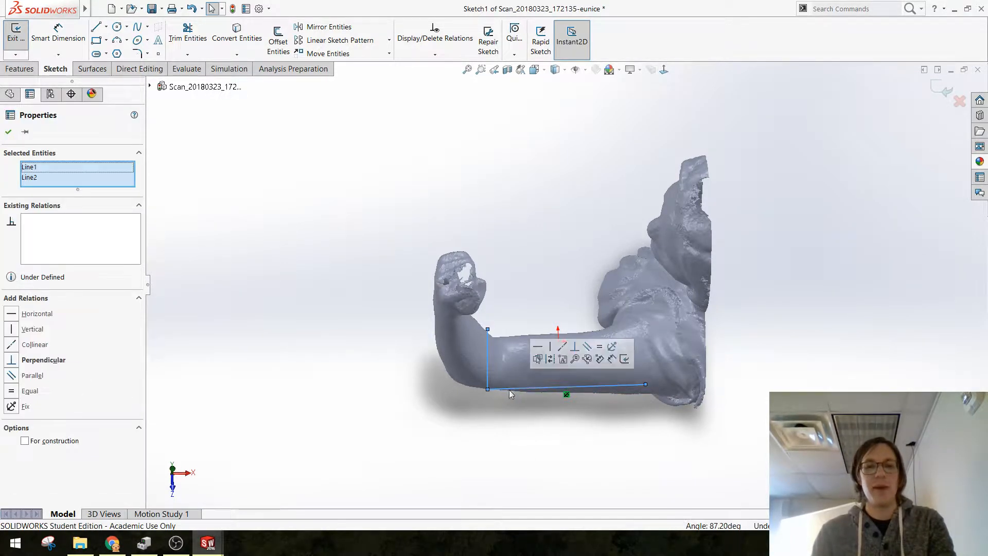
left_click(575, 347)
left_click(432, 429)
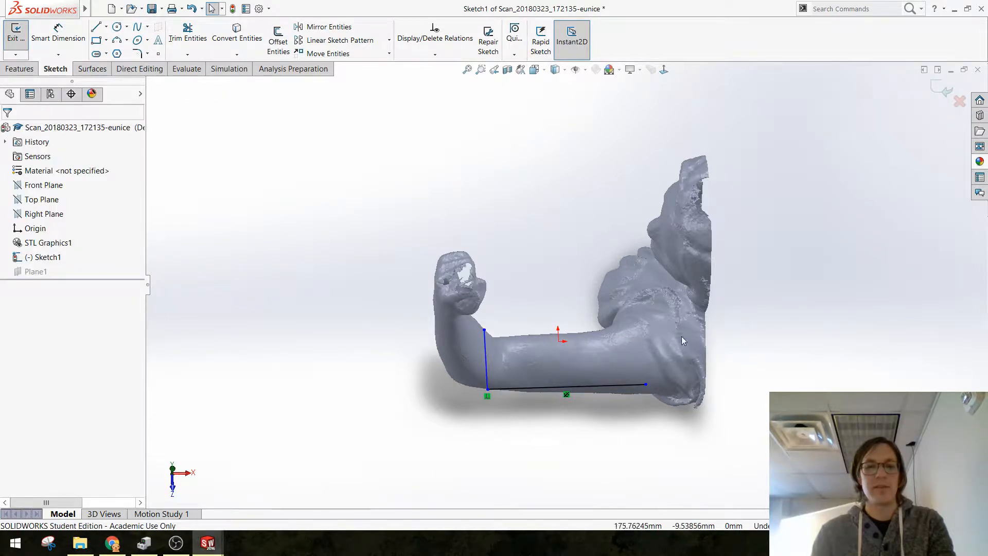
left_click(945, 89)
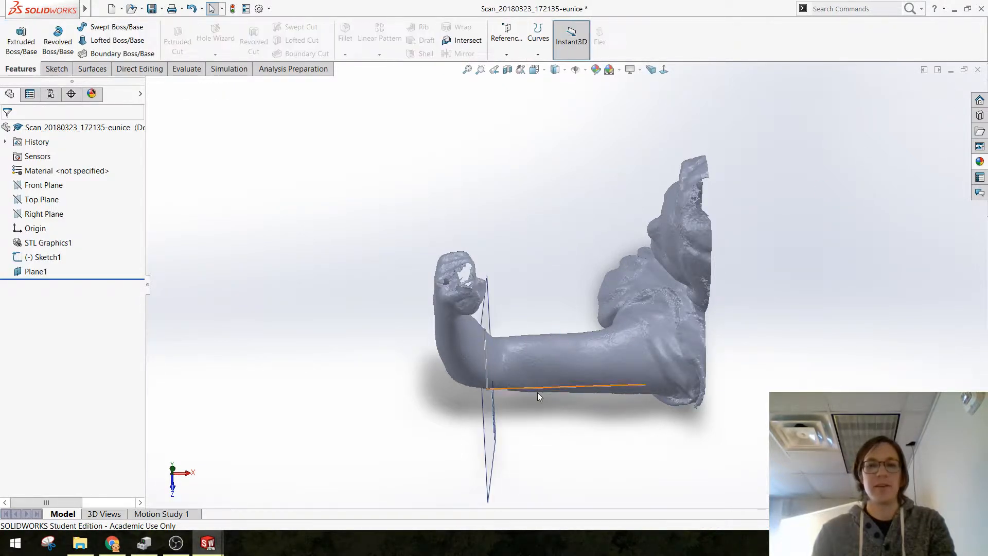
Step: Create a reference plane perpendicular to the short sketch line and coincident with its elbow-side corner point
mouse_move(537, 392)
middle_mouse_down()
mouse_move(538, 295)
mouse_move(488, 324)
middle_mouse_up()
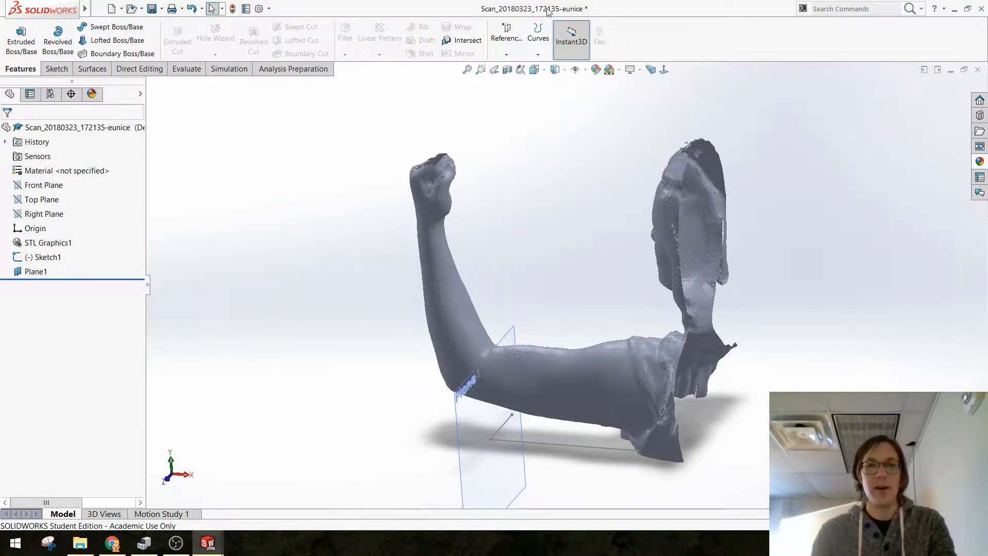
left_click(510, 36)
left_click(513, 66)
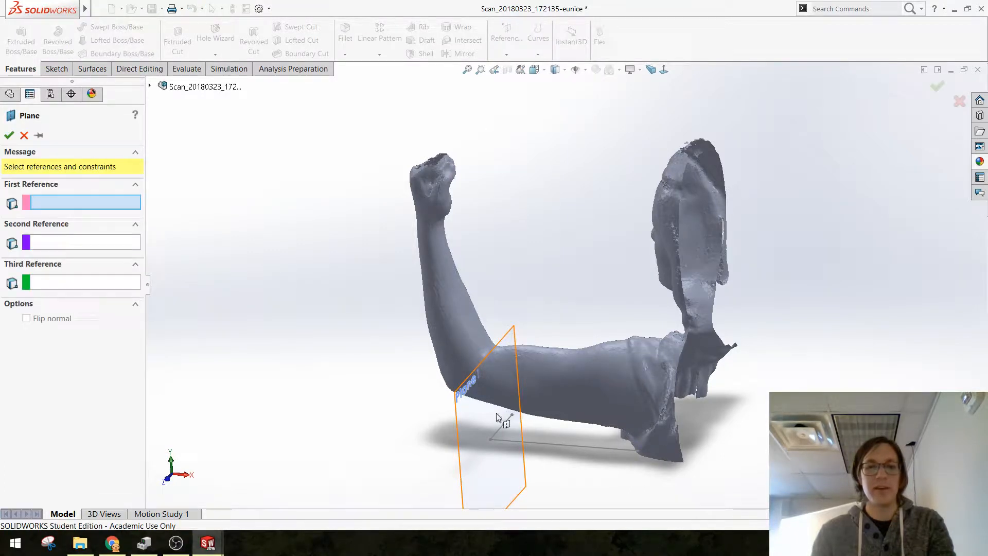
left_click(501, 425)
left_click(491, 439)
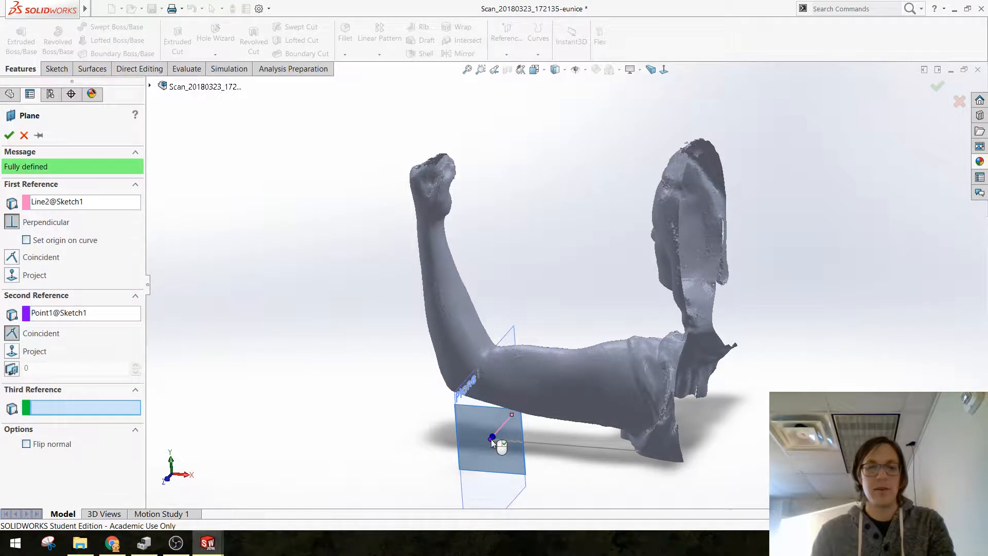
key("Return")
Step: Start a sketch on Plane2, view it face-on, and draw a line about 227 mm long through the upper arm from elbow to shoulder
middle_click_drag(408, 410, 549, 365)
scroll(549, 363, "down", 4)
left_click(517, 378)
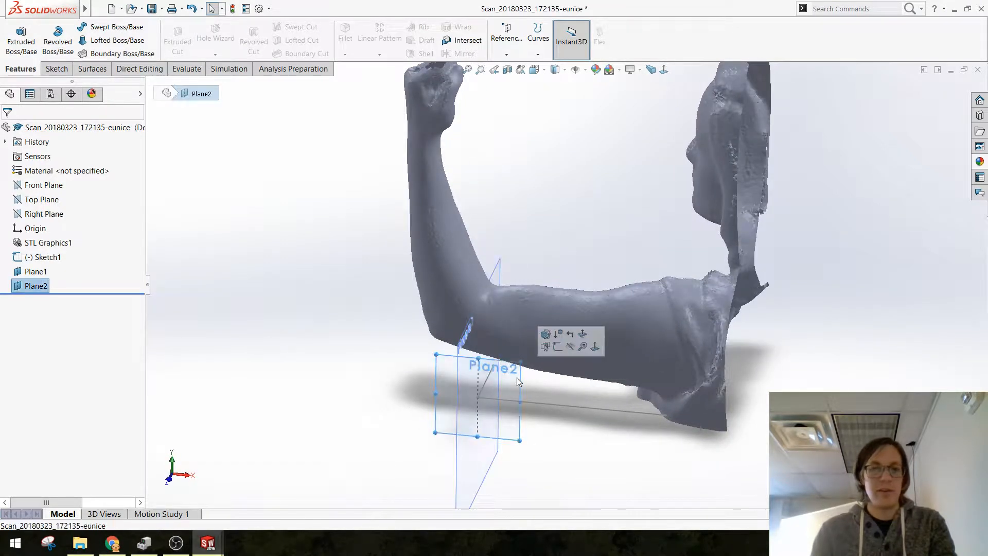
left_click(545, 337)
left_click(425, 305)
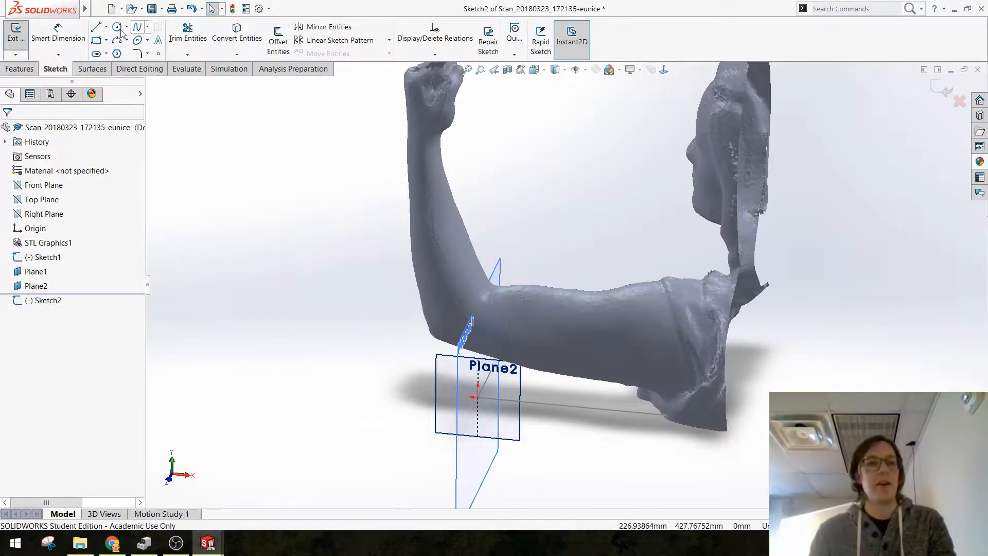
left_click(96, 27)
key("ctrl+8")
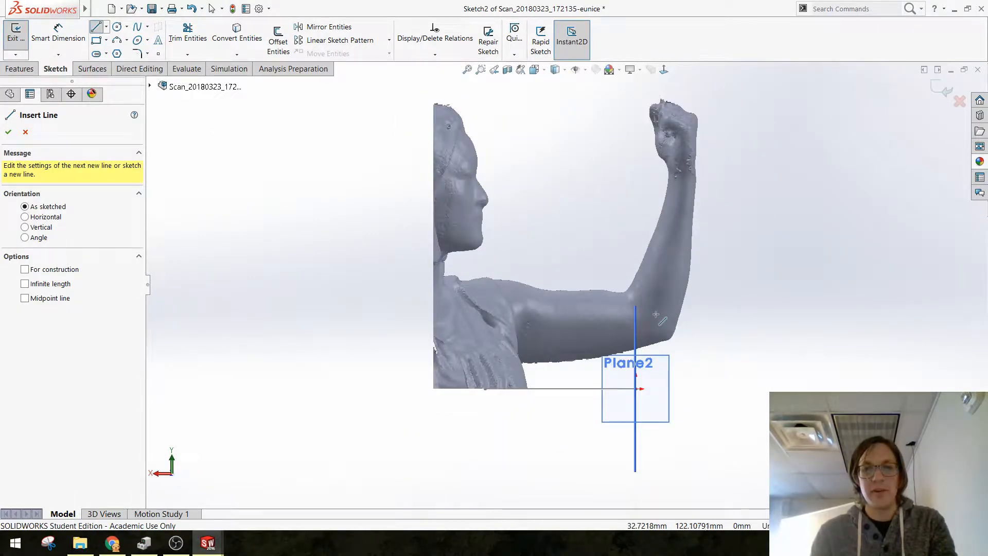
left_click(651, 314)
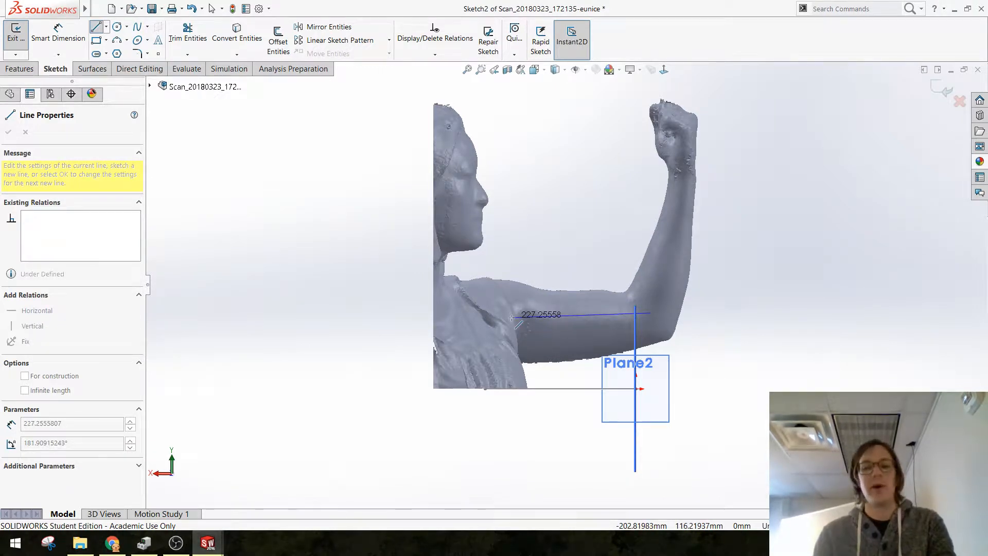
left_click(512, 318)
key("Escape")
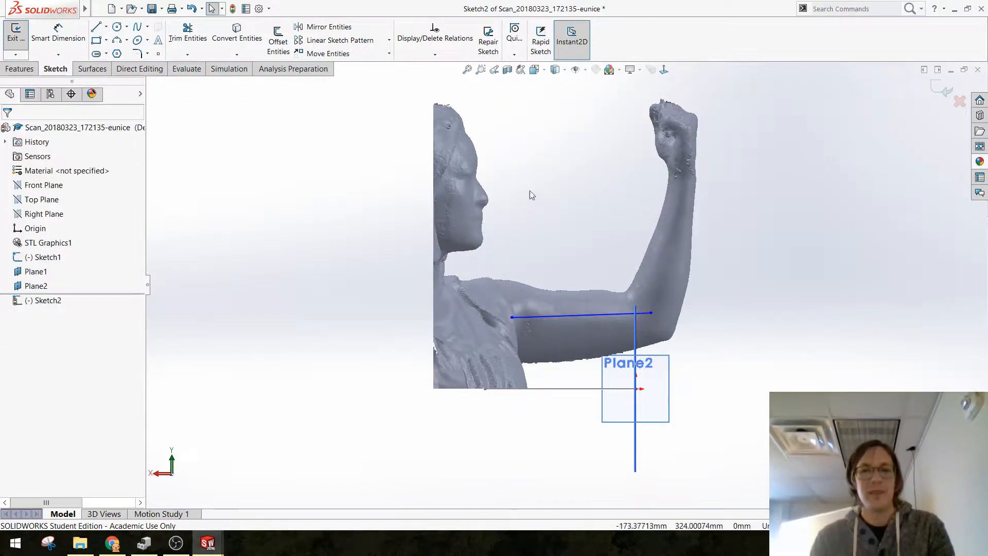
Step: Draw a line about 197 mm long from the elbow endpoint up the forearm to the wrist and exit the sketch
left_click(97, 29)
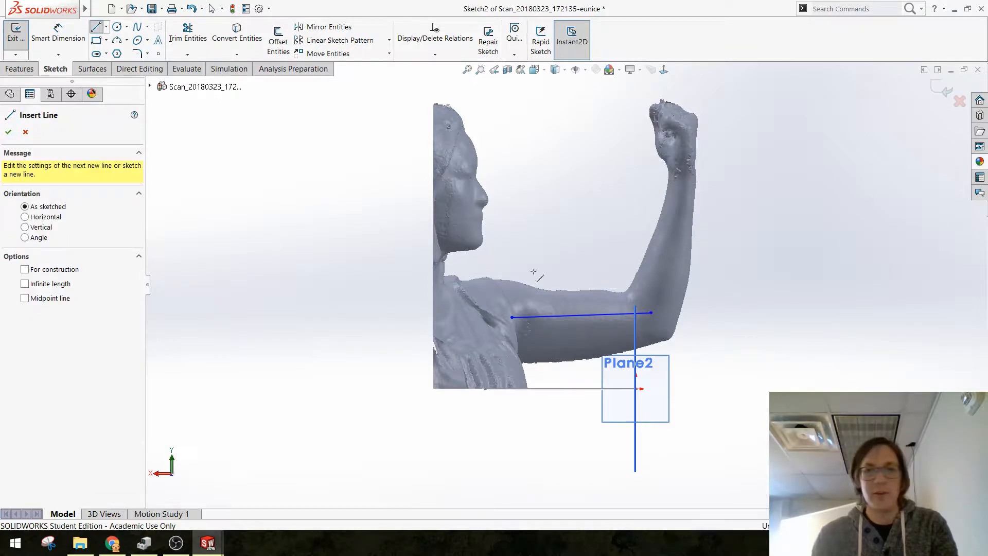
left_click(651, 313)
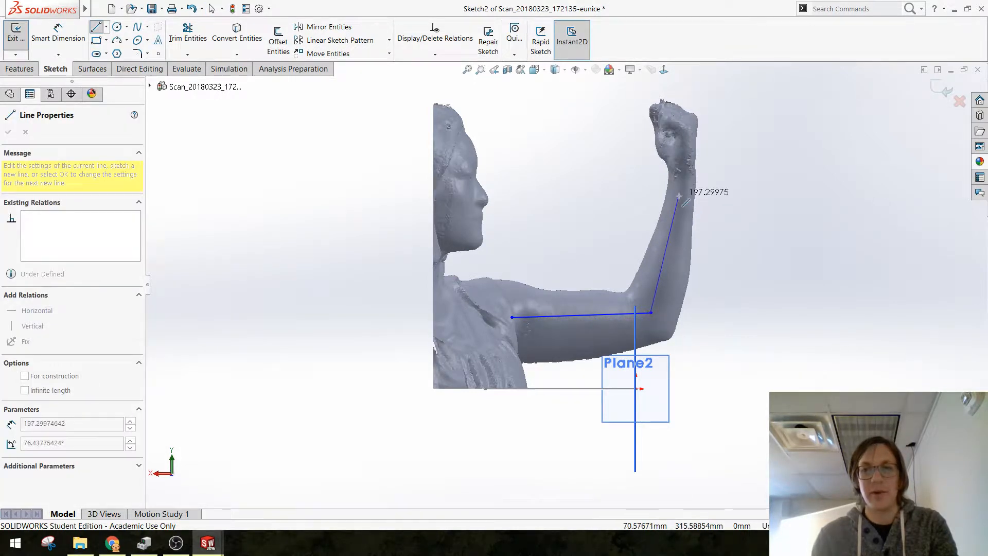
left_click(679, 196)
key("Escape")
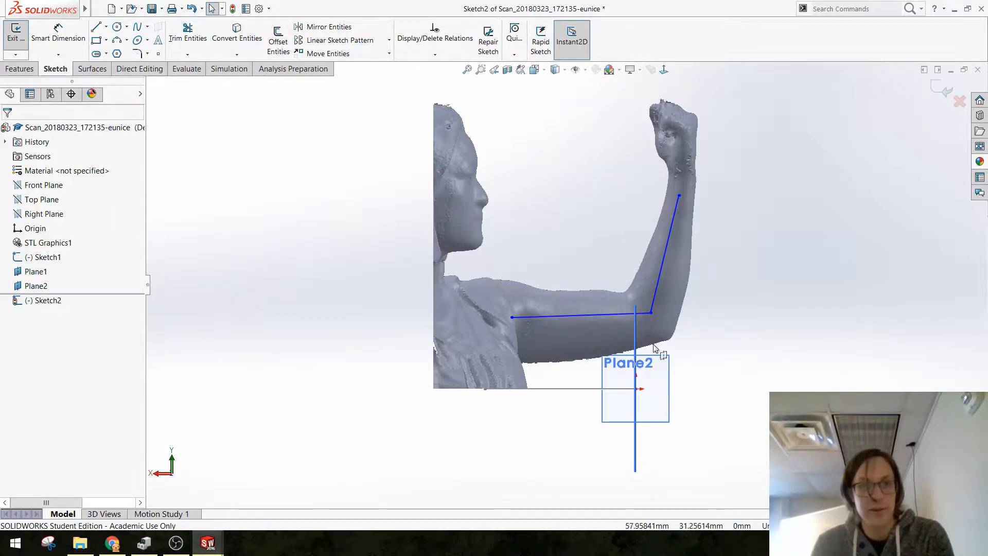
mouse_move(655, 349)
middle_mouse_down()
mouse_move(651, 311)
mouse_move(638, 340)
mouse_move(630, 329)
middle_mouse_up()
left_click(943, 88)
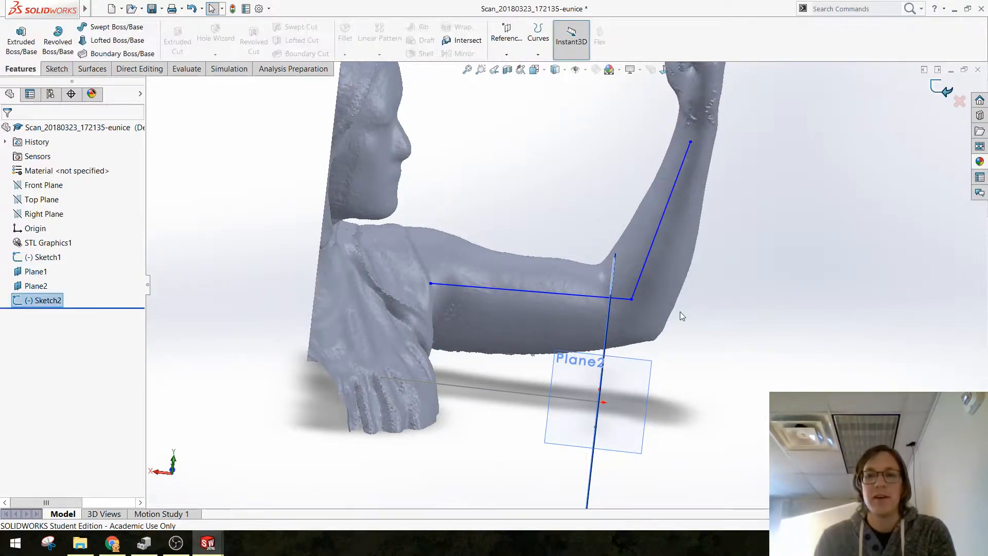
Step: Hide the STL Graphics1 scan body so that only the sketches and reference planes are displayed
mouse_move(680, 311)
middle_mouse_down()
mouse_move(572, 231)
mouse_move(397, 231)
mouse_move(412, 276)
mouse_move(344, 319)
mouse_move(342, 273)
mouse_move(355, 270)
middle_mouse_up()
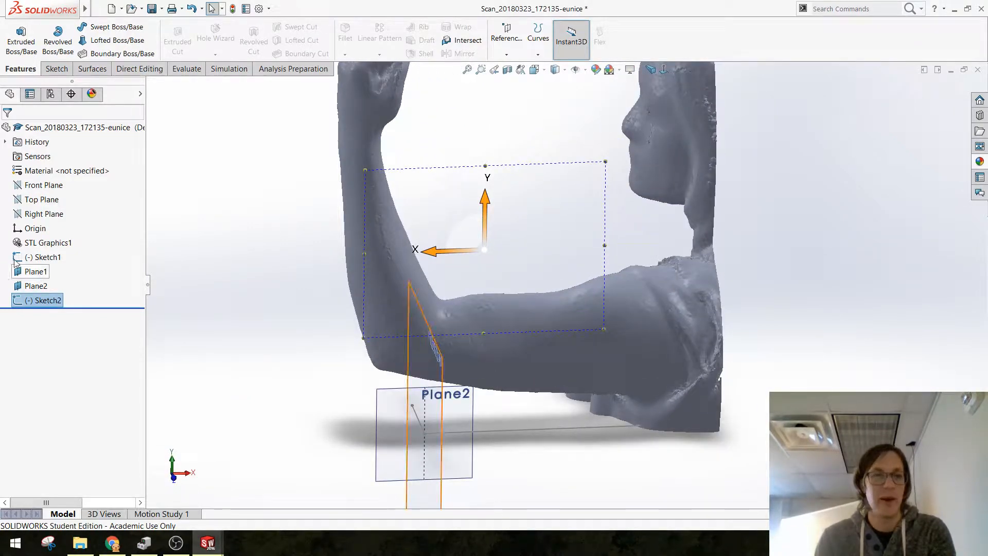
left_click(26, 240)
right_click(18, 245)
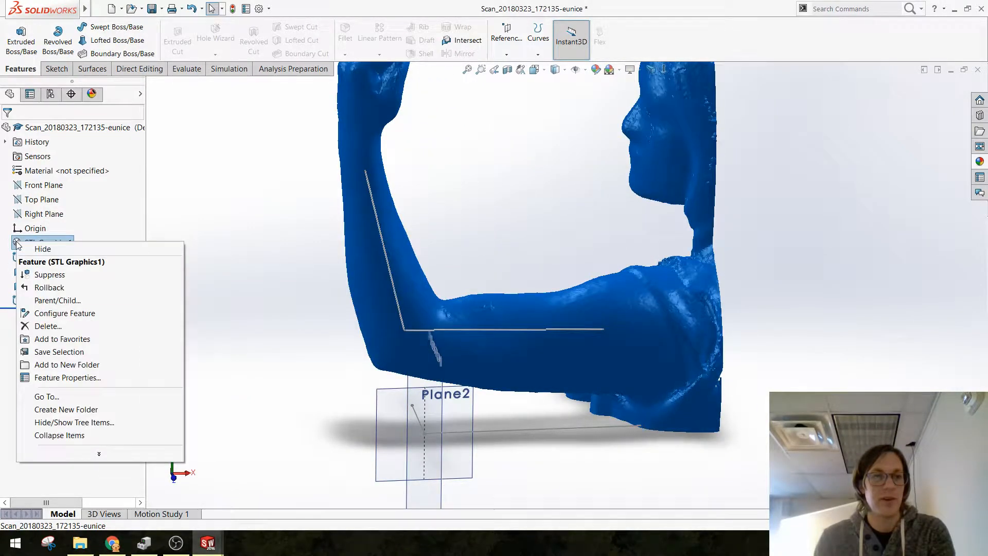
left_click(44, 255)
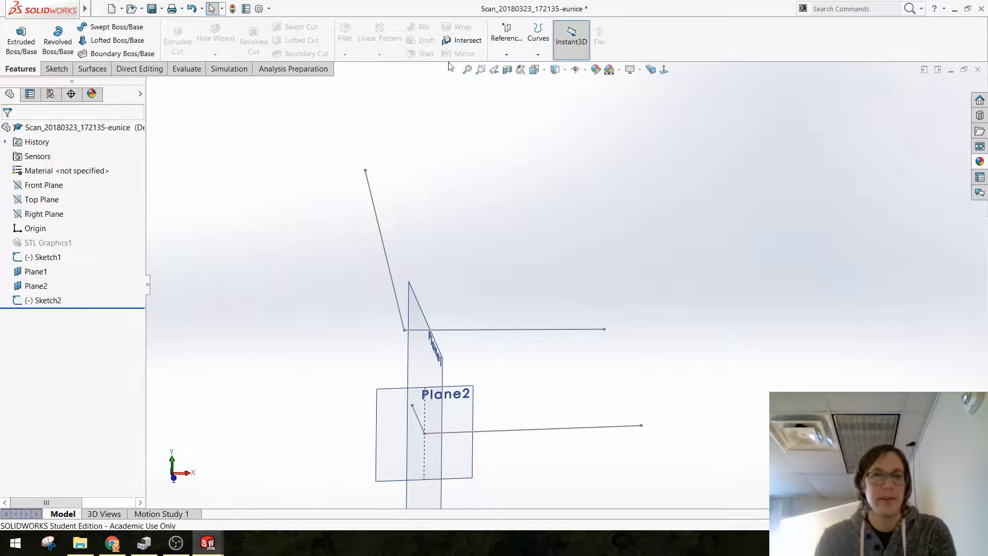
Step: Create a reference plane perpendicular to the upper-arm sketch line and coincident with its elbow endpoint
left_click(507, 54)
left_click(514, 68)
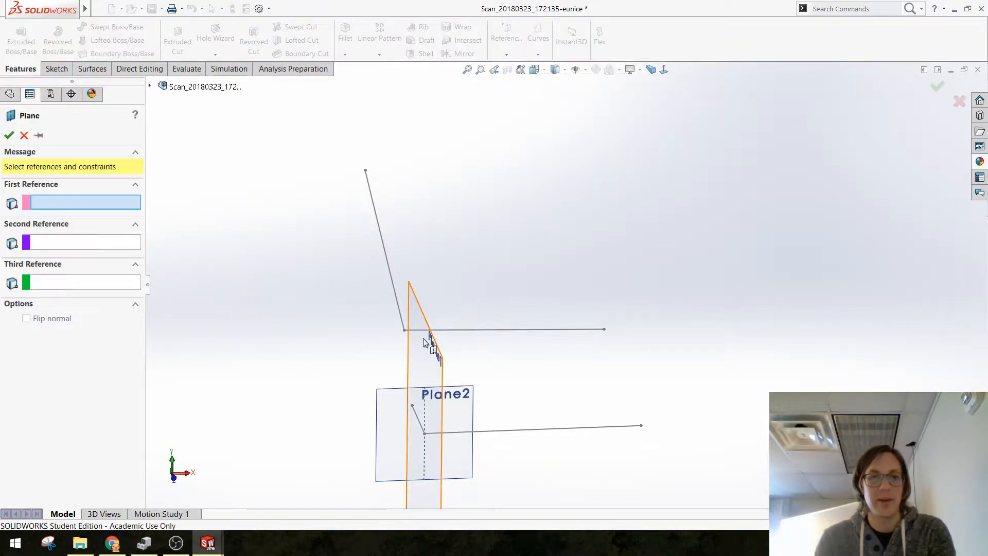
left_click(406, 330)
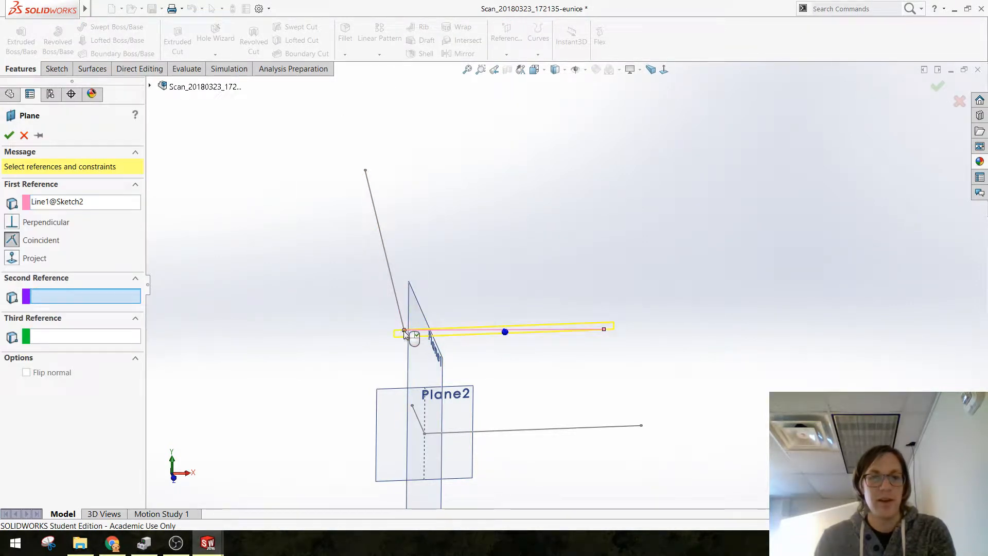
left_click(405, 330)
key("Return")
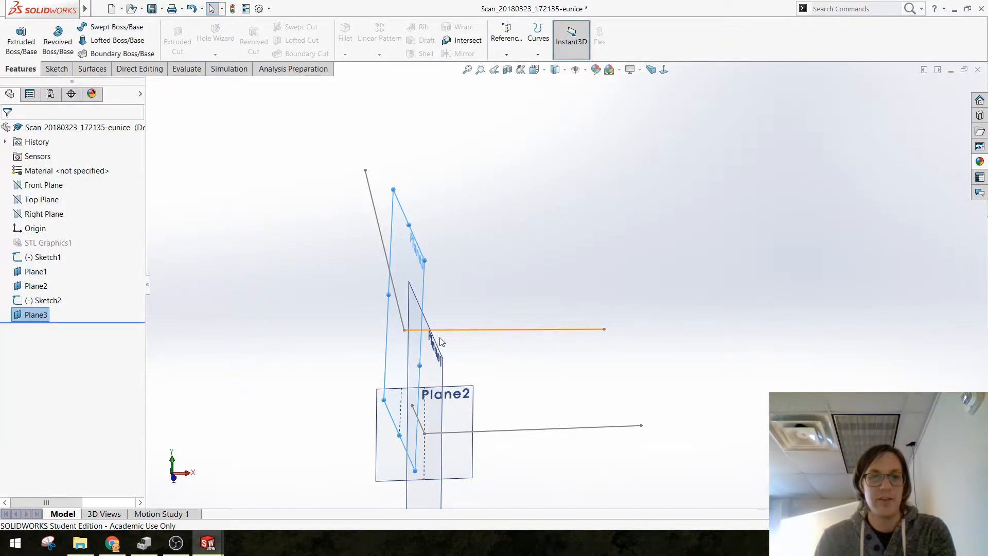
Step: Hide Plane1, the earlier reference plane at the elbow end of the lower sketch
mouse_move(434, 341)
middle_mouse_down()
mouse_move(445, 349)
mouse_move(431, 345)
middle_mouse_up()
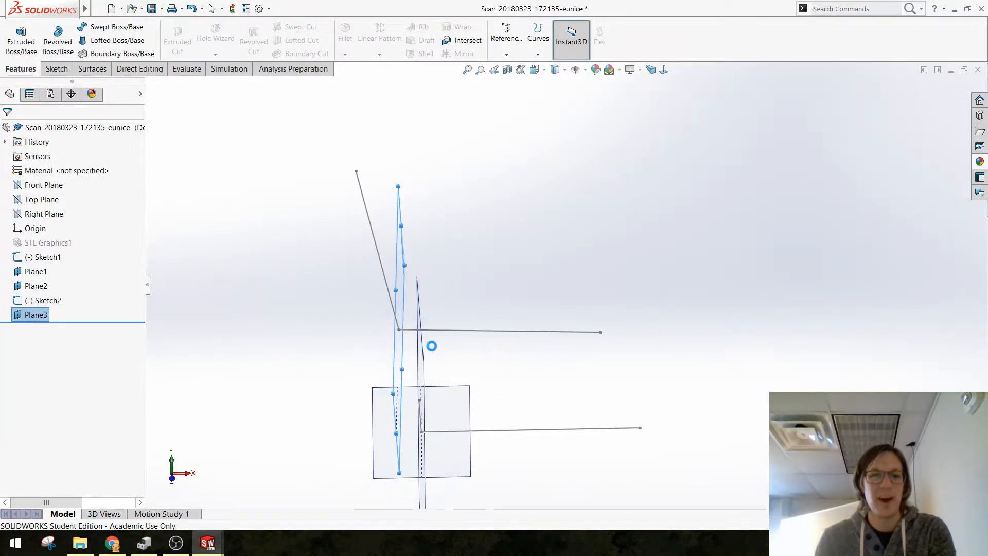
middle_click_drag(375, 313, 402, 275)
middle_click_drag(342, 271, 471, 412)
left_click(488, 383)
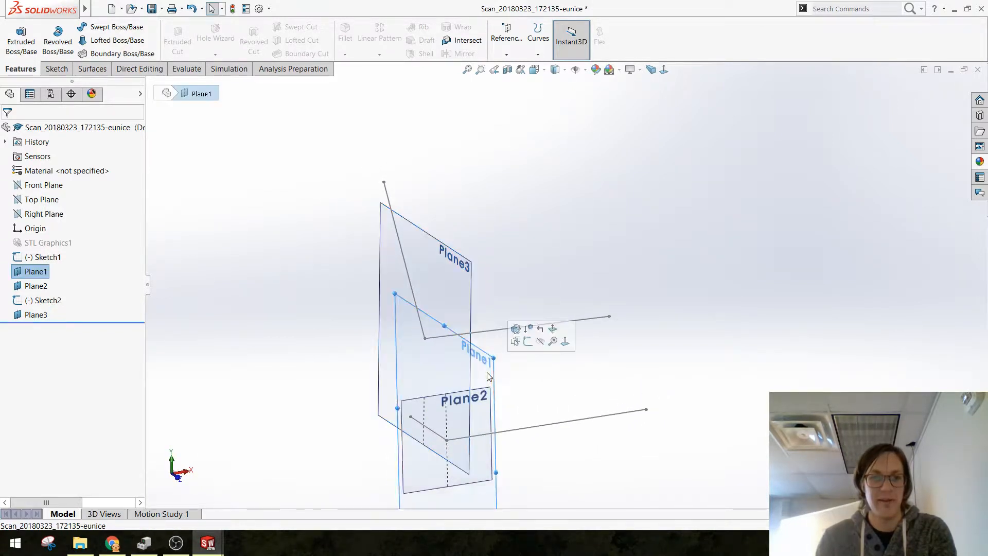
left_click(545, 343)
mouse_move(510, 327)
middle_mouse_down()
mouse_move(467, 322)
mouse_move(470, 313)
middle_mouse_up()
Step: Create a reference plane perpendicular to the forearm sketch line and coincident with the elbow point
left_click(506, 54)
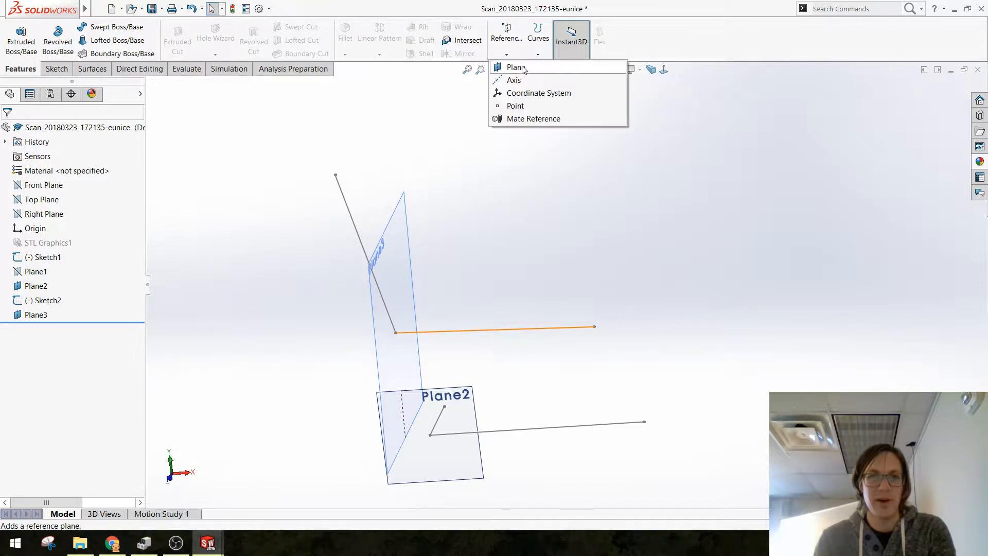
left_click(509, 68)
left_click(392, 323)
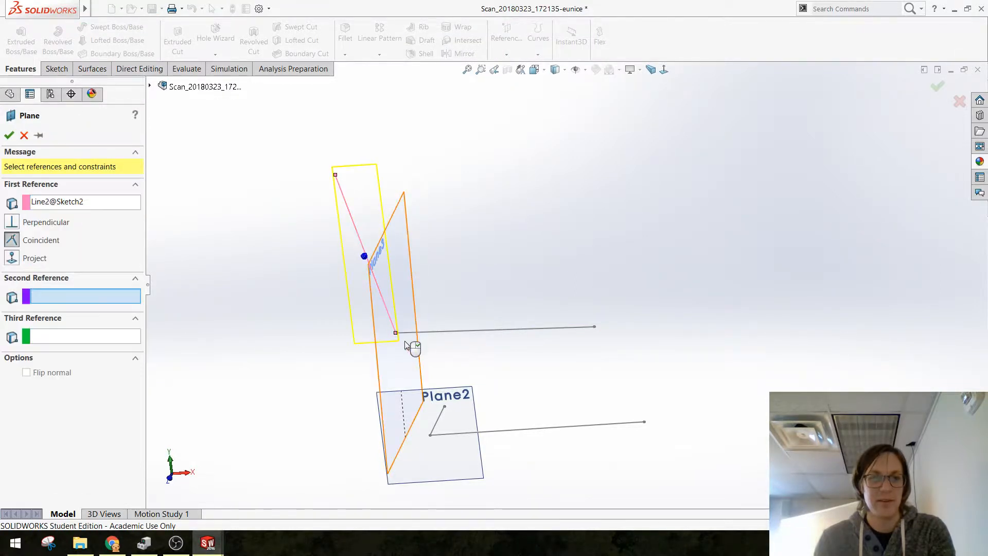
left_click(396, 333)
right_click(287, 297)
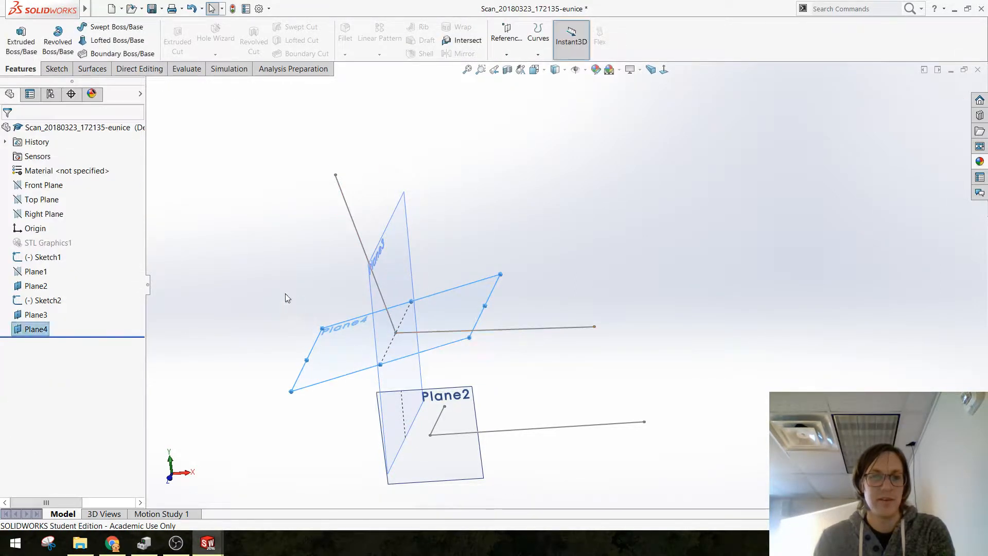
Step: Show the hidden STL Graphics1 scan body again around the sketches and reference planes
mouse_move(317, 294)
middle_mouse_down()
mouse_move(385, 303)
mouse_move(371, 312)
middle_mouse_up()
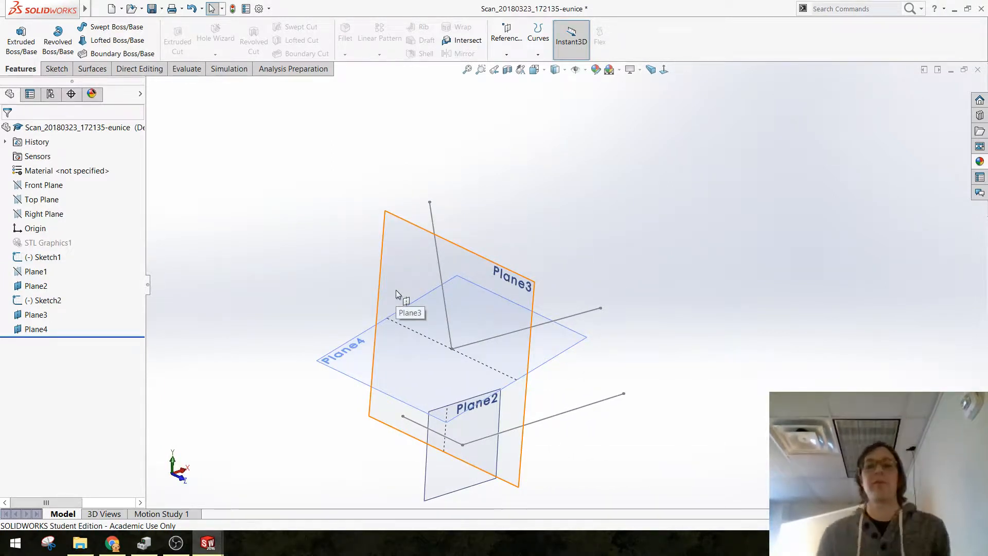
mouse_move(433, 283)
middle_mouse_down()
mouse_move(412, 245)
mouse_move(415, 299)
mouse_move(450, 287)
mouse_move(355, 284)
mouse_move(445, 400)
middle_mouse_up()
left_click(447, 399)
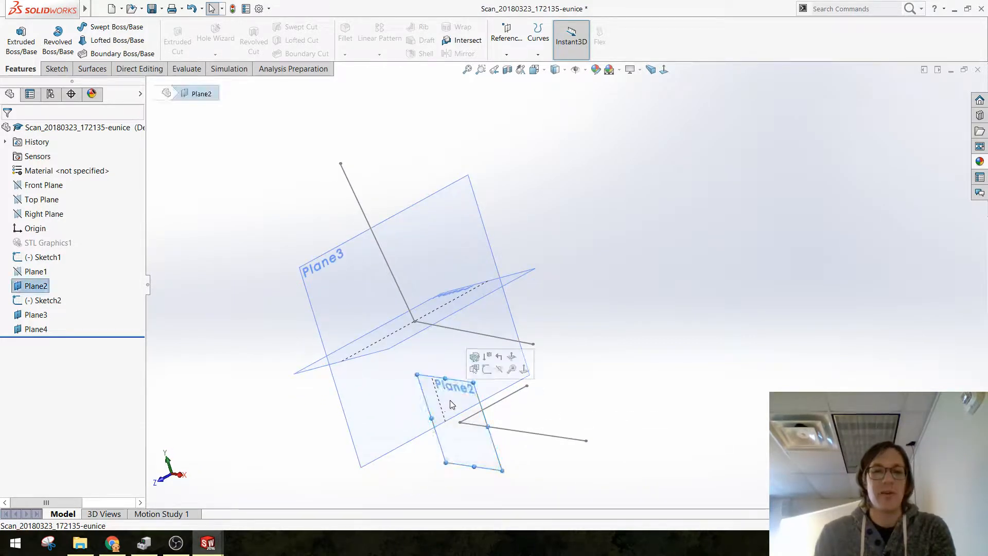
left_click(23, 243)
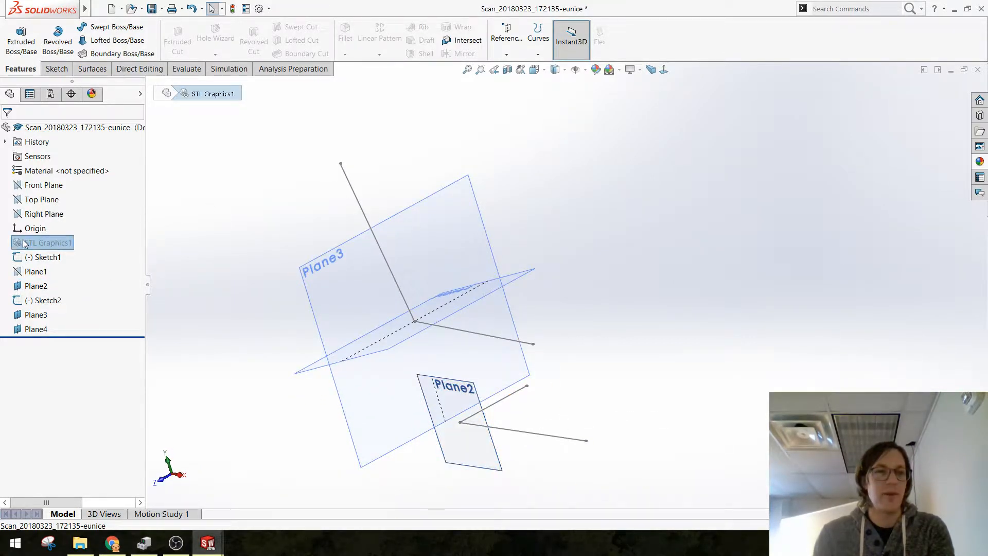
right_click(23, 243)
left_click(45, 254)
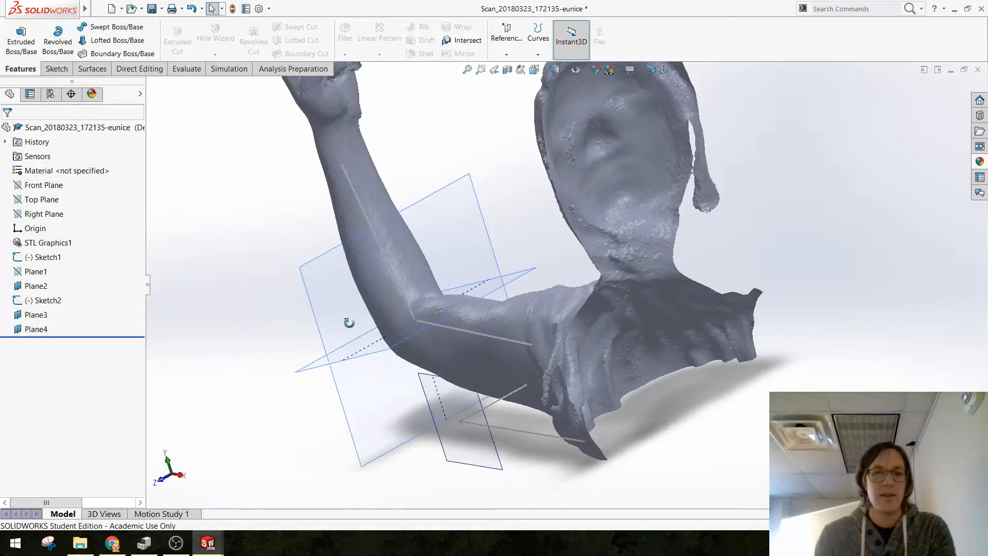
Step: Examine from several angles how the reference planes and sketch lines pass through the scanned arm at the elbow
middle_click_drag(349, 322, 437, 403)
left_click(437, 403)
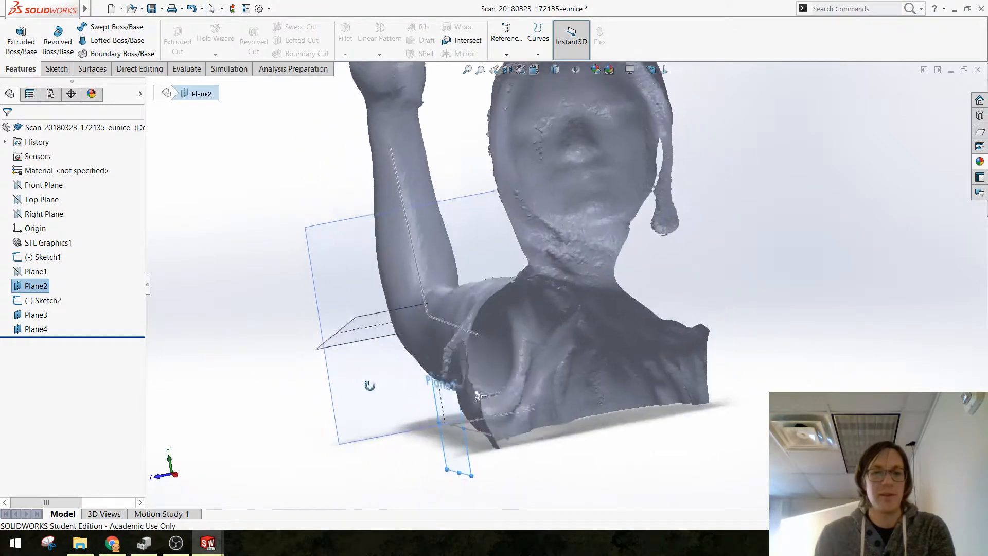
middle_click_drag(369, 386, 355, 419)
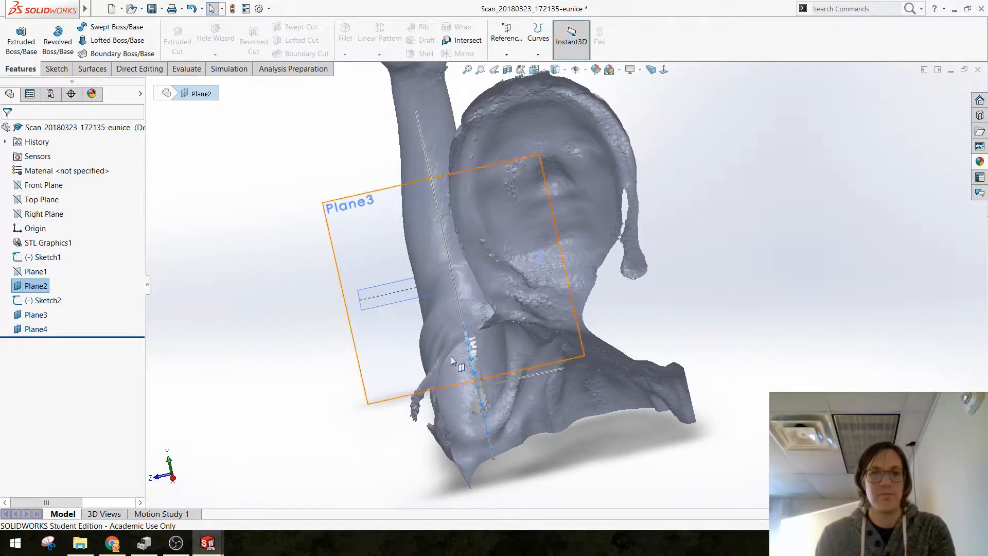
middle_click_drag(451, 356, 572, 346)
middle_click_drag(440, 268, 517, 367)
middle_click_drag(411, 335, 485, 402)
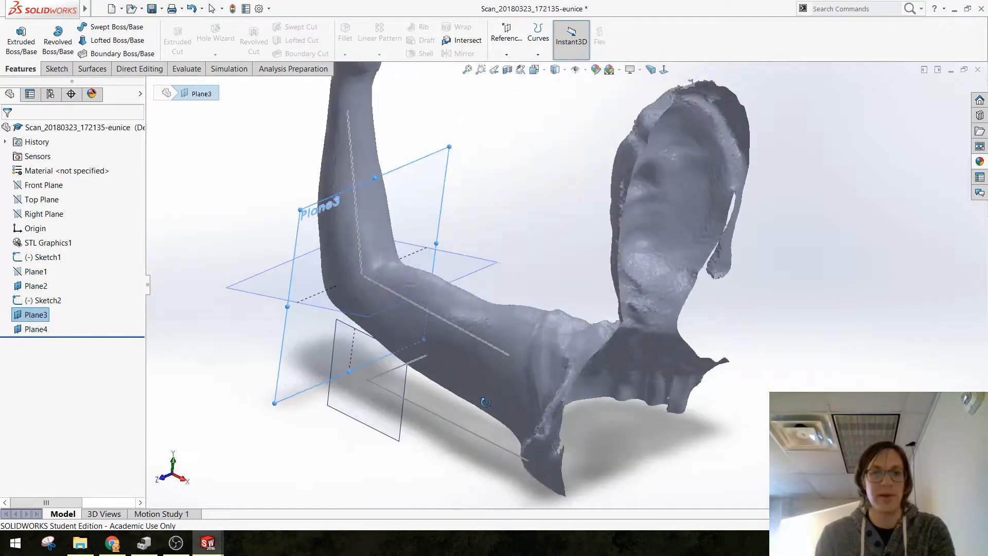
mouse_move(474, 341)
middle_mouse_down()
mouse_move(505, 347)
mouse_move(492, 324)
mouse_move(492, 388)
mouse_move(481, 352)
middle_mouse_up()
left_click(482, 291)
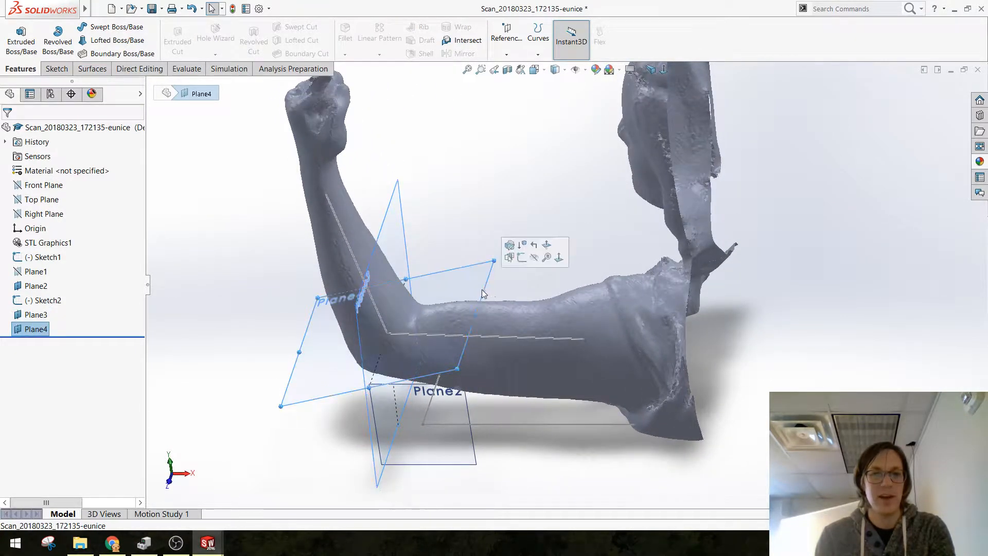
left_click(522, 258)
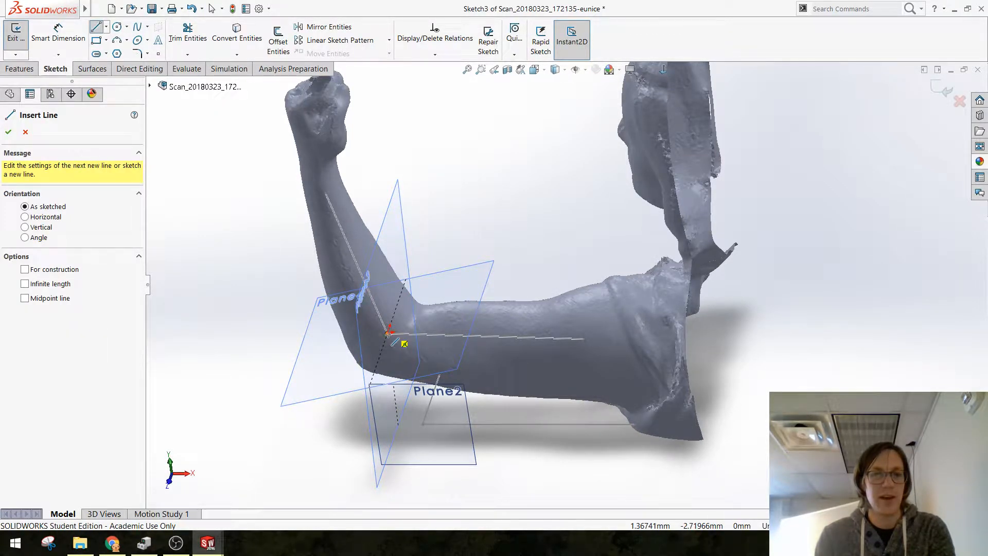
left_click(388, 333)
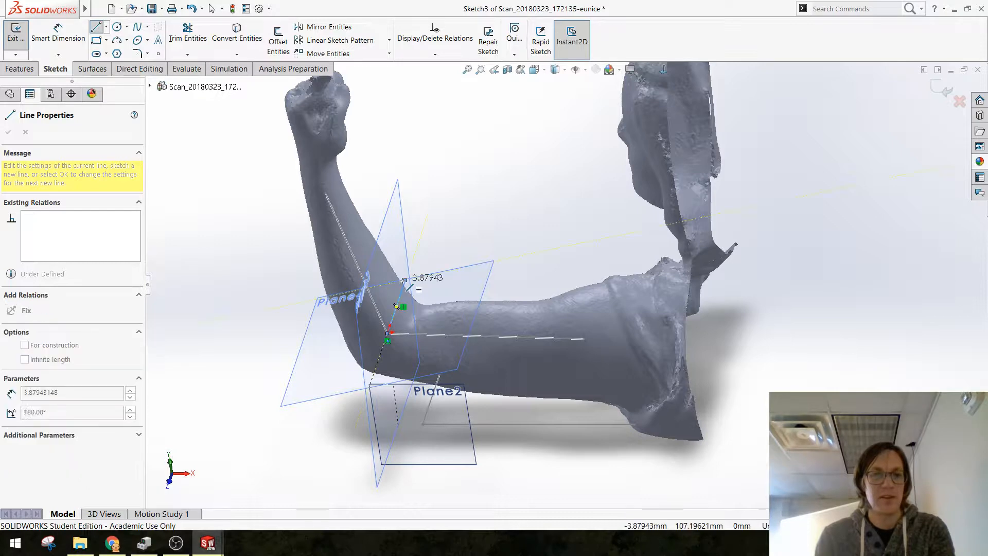
left_click(404, 280)
key("Escape")
scroll(439, 348, "up", 1)
scroll(438, 308, "down", 3)
mouse_move(461, 320)
middle_mouse_down()
mouse_move(459, 367)
mouse_move(744, 118)
mouse_move(606, 264)
mouse_move(539, 302)
mouse_move(565, 263)
mouse_move(558, 273)
mouse_move(570, 280)
mouse_move(514, 294)
mouse_move(491, 321)
mouse_move(502, 309)
middle_mouse_up()
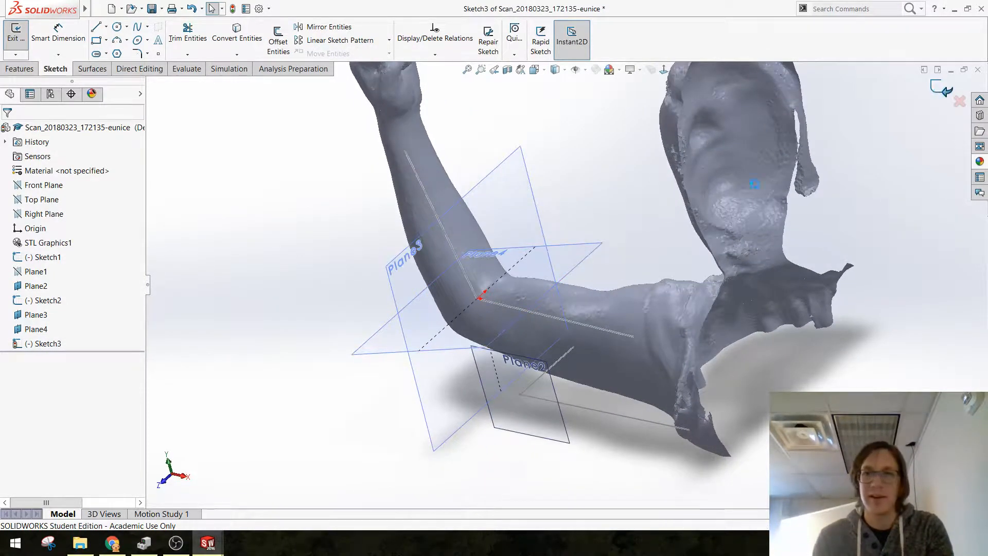
Step: Start a sketch on Plane3 and draw a roughly upright line about 99 mm long from the elbow point
mouse_move(516, 274)
middle_mouse_down()
mouse_move(589, 180)
mouse_move(509, 216)
middle_mouse_up()
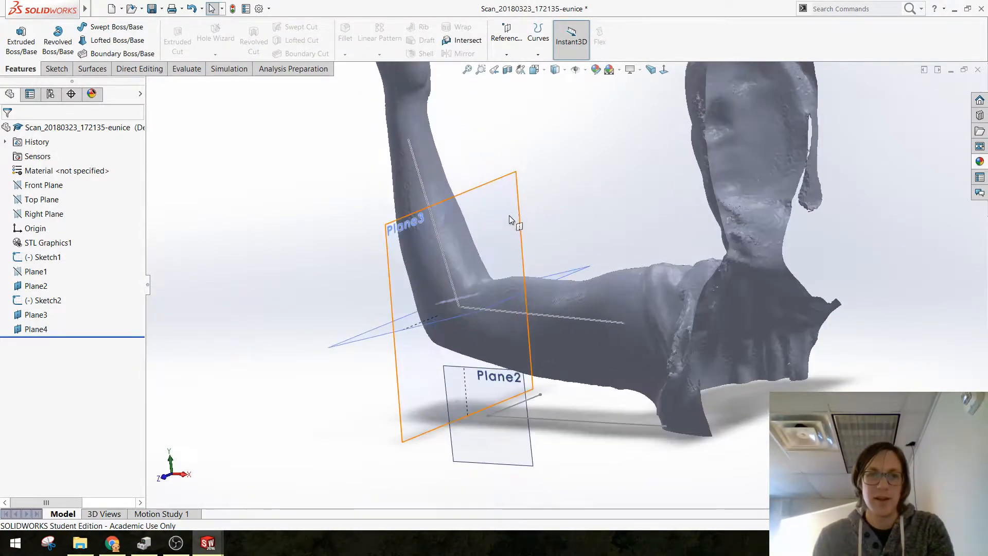
left_click(508, 215)
left_click(538, 167)
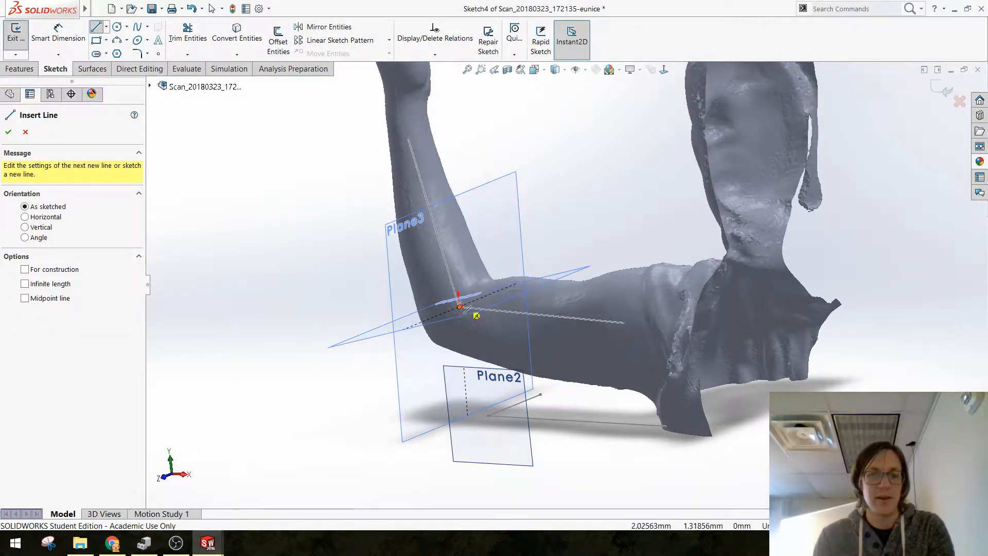
left_click_drag(460, 307, 457, 218)
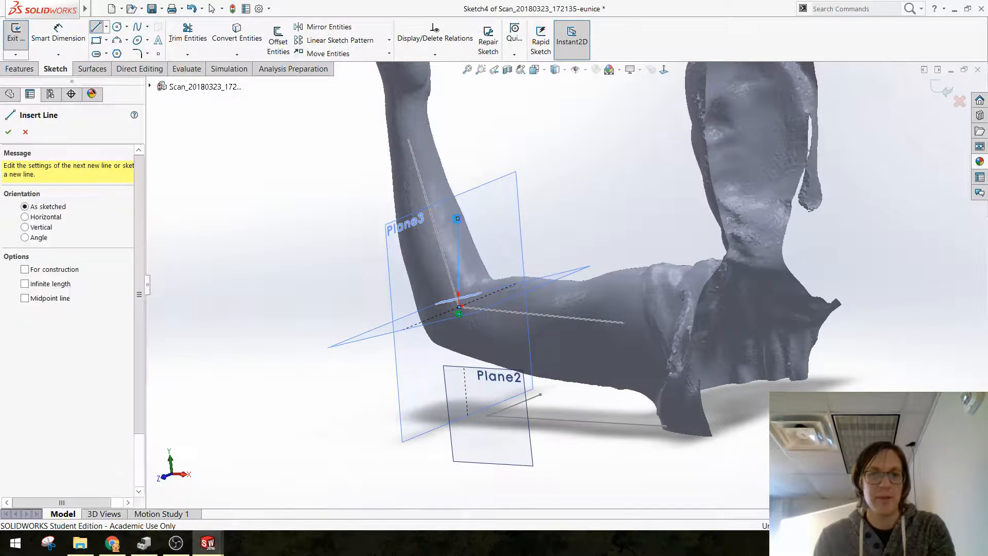
key("Escape")
Step: Constrain the upright line on Plane3 to vertical and exit the sketch
left_click(459, 239)
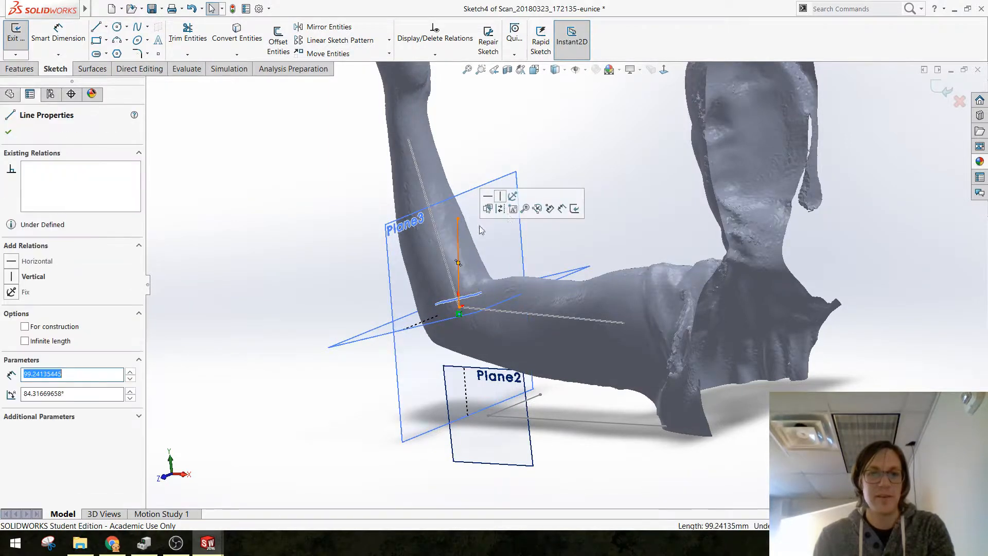
left_click(492, 201)
key("ctrl+z")
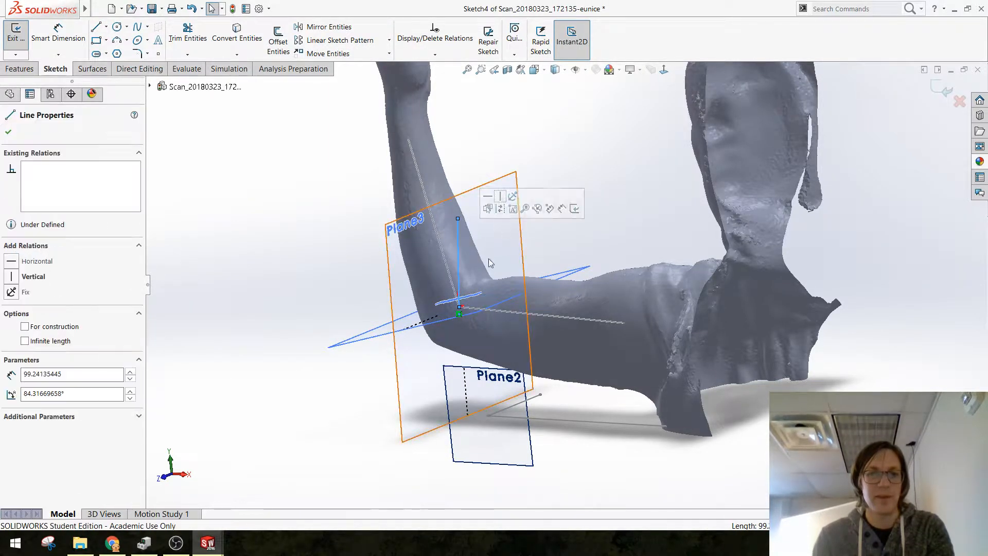
left_click(500, 196)
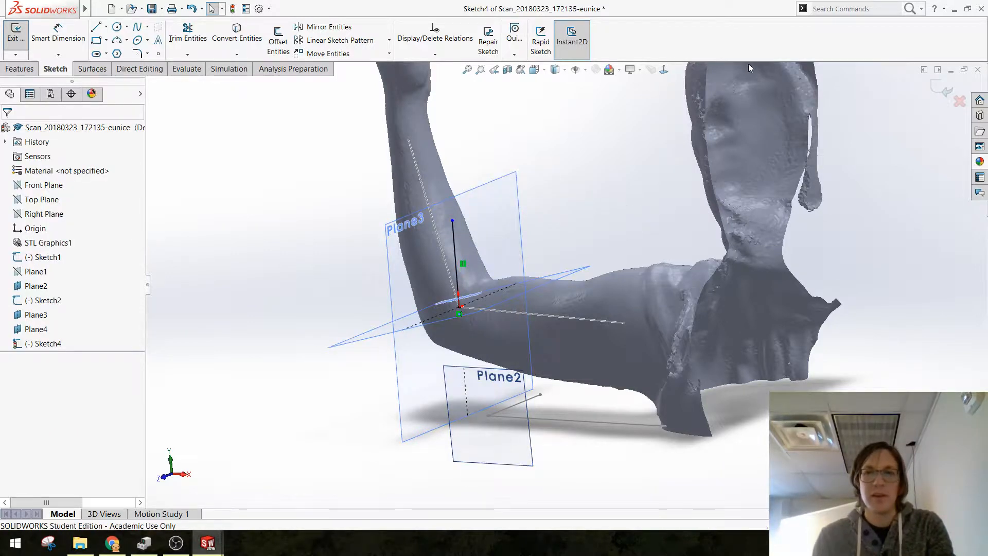
left_click(944, 87)
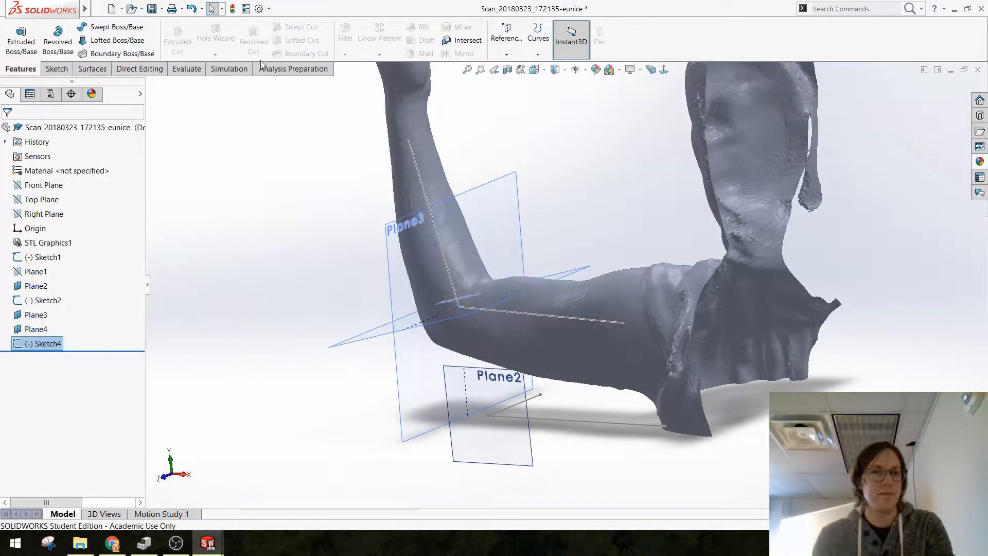
Step: Create a reference plane perpendicular to the vertical line on Plane3 and coincident with the elbow point
left_click(521, 44)
left_click(509, 68)
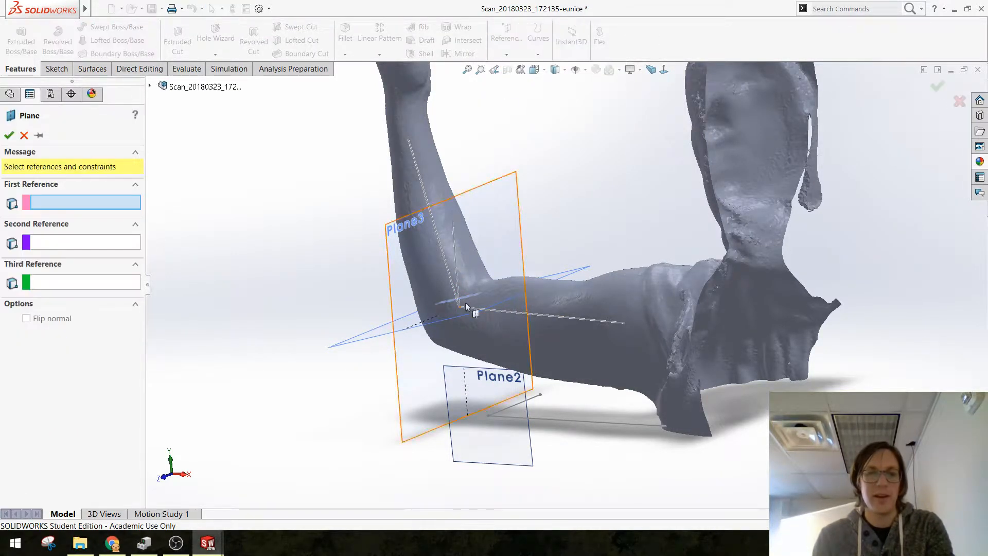
left_click(455, 267)
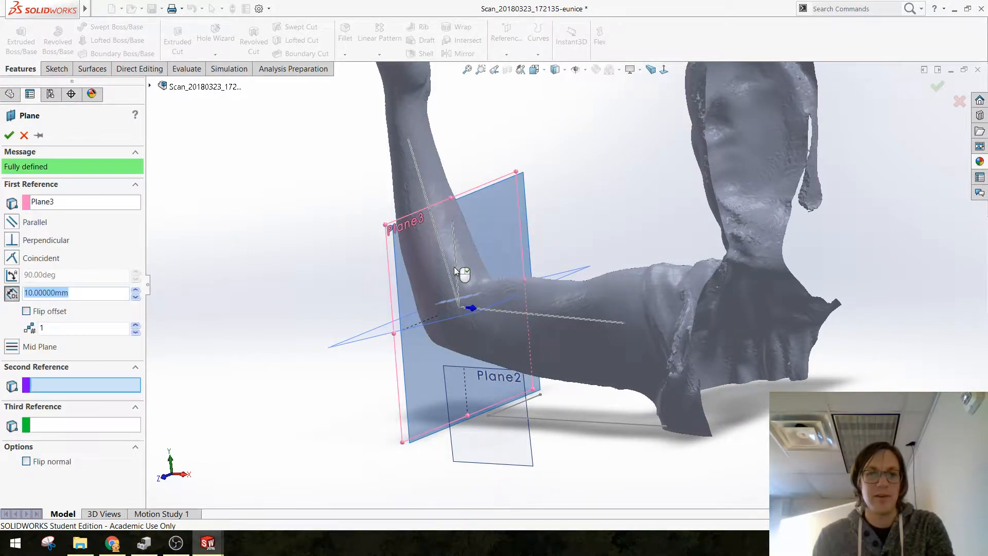
left_click(454, 266)
left_click(458, 264)
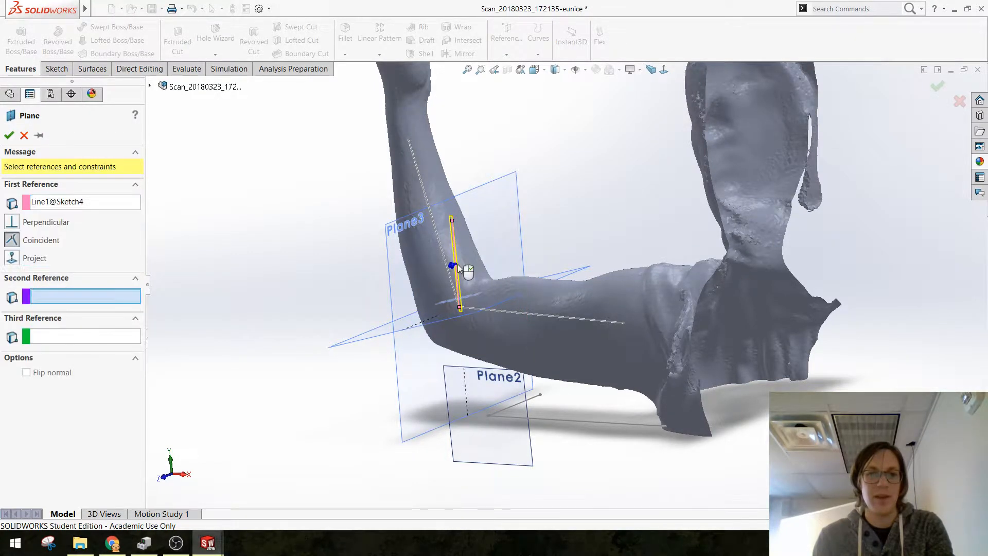
left_click(461, 309)
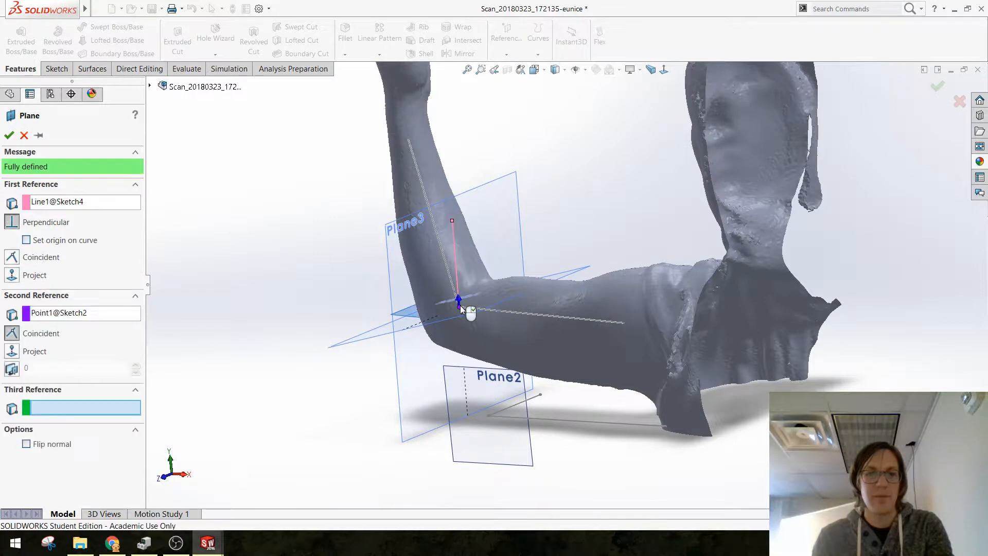
key("Return")
Step: Examine the new reference plane's orientation relative to the upper arm, forearm and other elbow planes from several angles
mouse_move(434, 294)
middle_mouse_down()
mouse_move(492, 368)
mouse_move(456, 340)
middle_mouse_up()
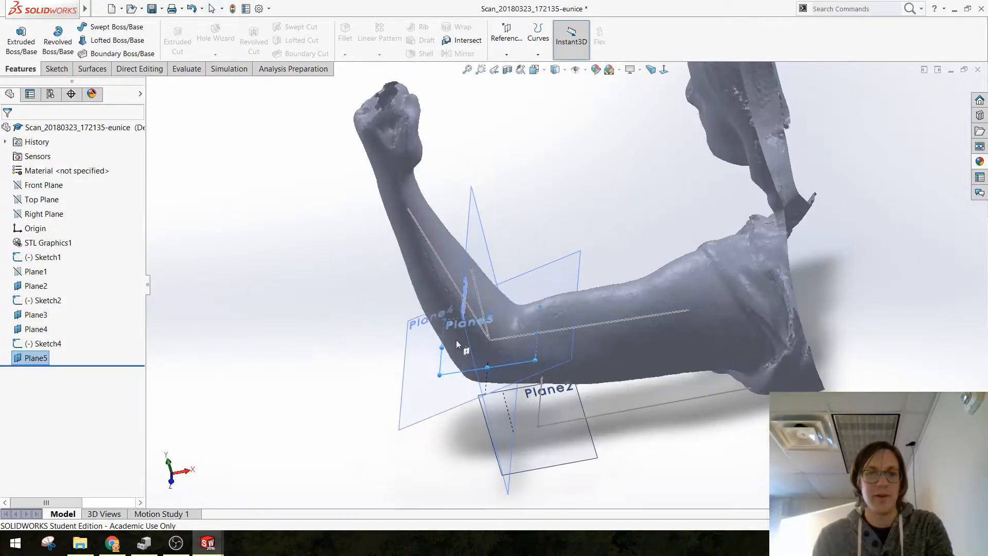
left_click(391, 255)
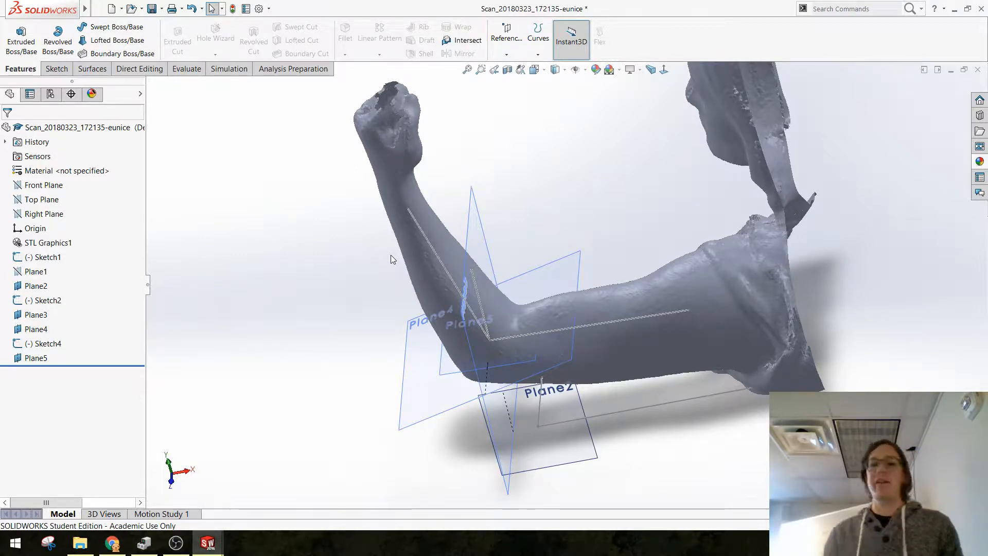
scroll(593, 276, "up", 2)
scroll(569, 322, "down", 5)
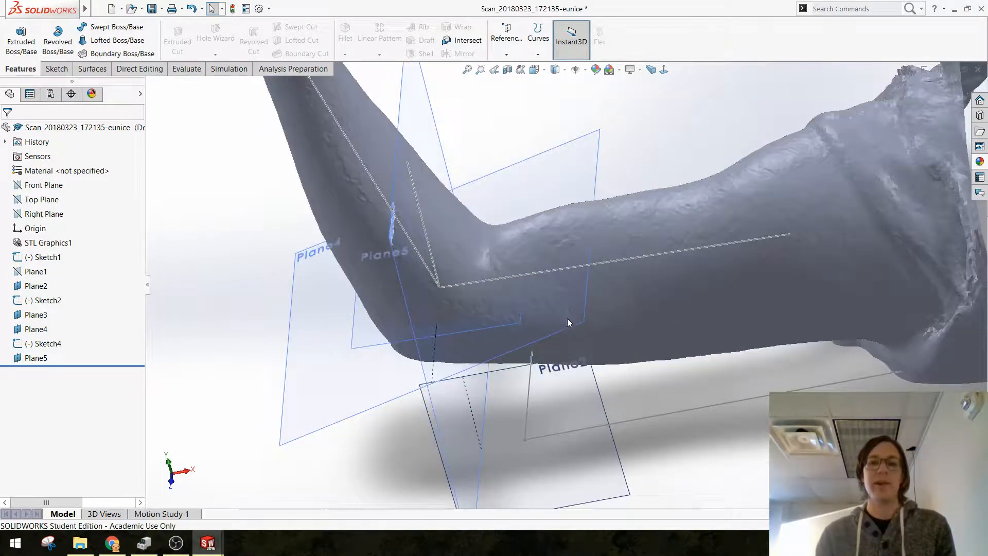
middle_click_drag(569, 322, 581, 271)
scroll(613, 267, "down", 1)
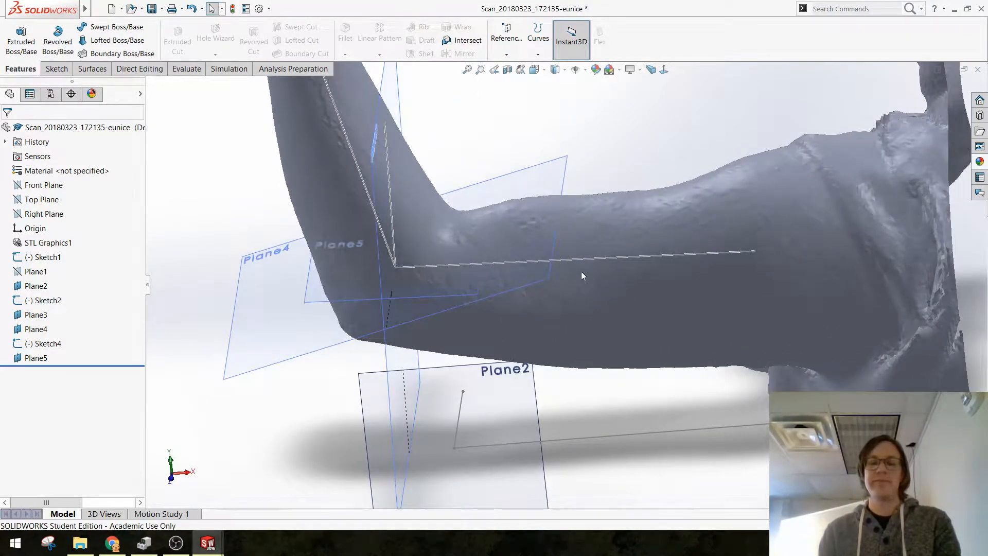
mouse_move(620, 326)
middle_mouse_down()
mouse_move(637, 289)
mouse_move(620, 340)
mouse_move(591, 311)
middle_mouse_up()
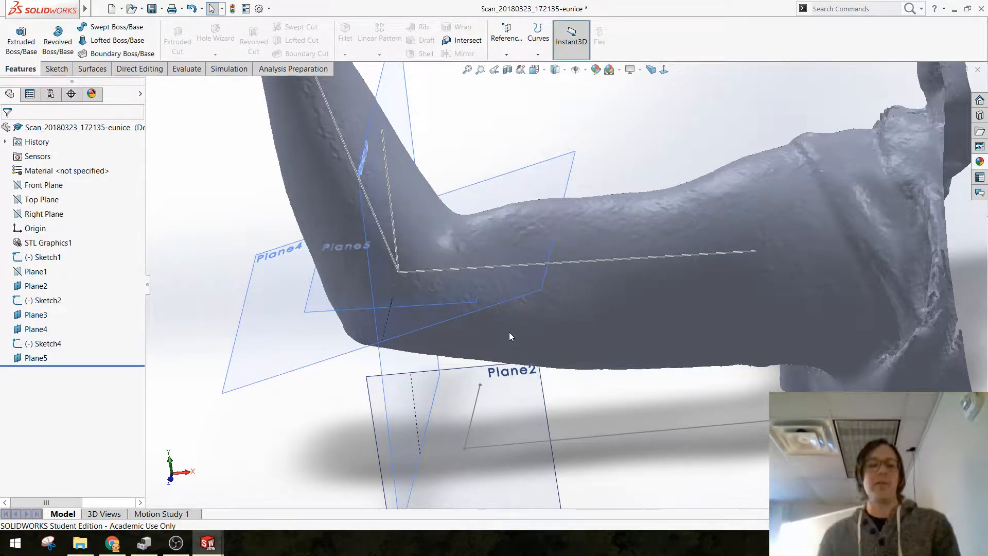
middle_click_drag(624, 316, 634, 298)
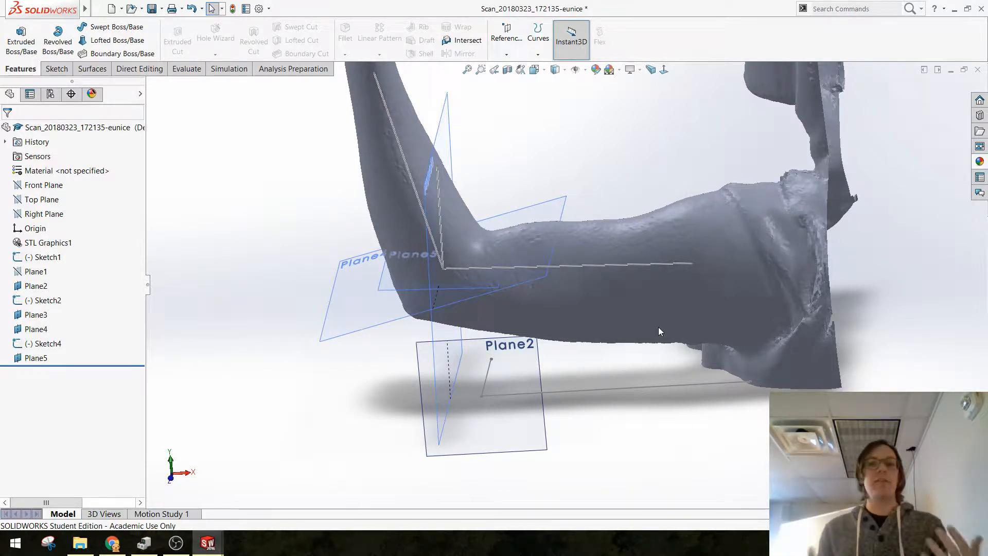
middle_click_drag(629, 309, 508, 276)
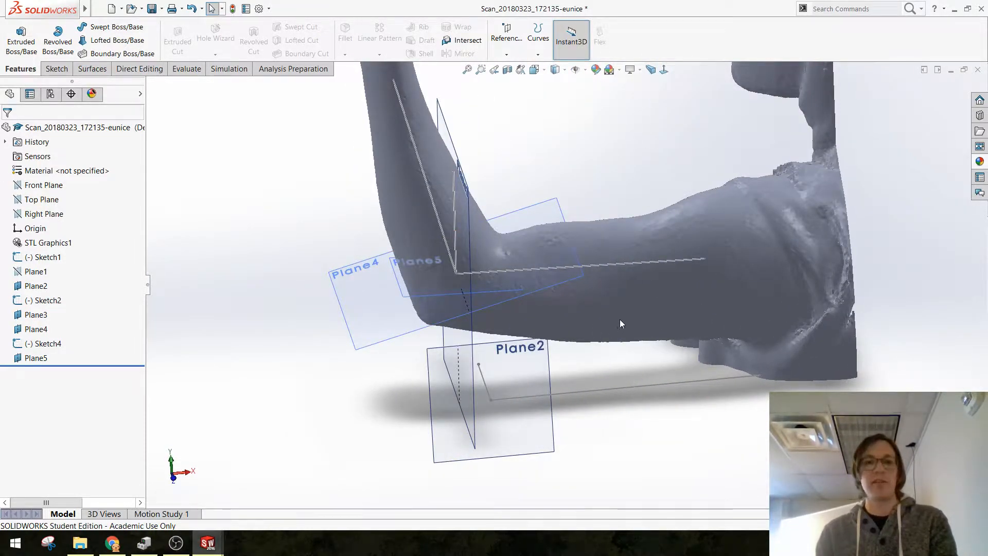
middle_click_drag(620, 323, 410, 226)
Step: Create a reference plane offset 80 mm from Plane3 along the upper arm towards the shoulder
left_click(377, 197)
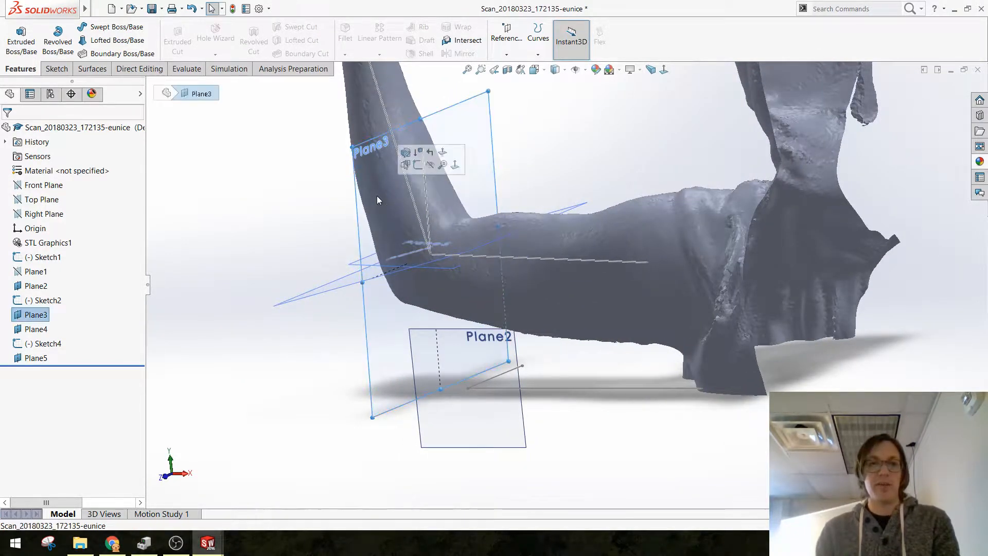
left_click(506, 54)
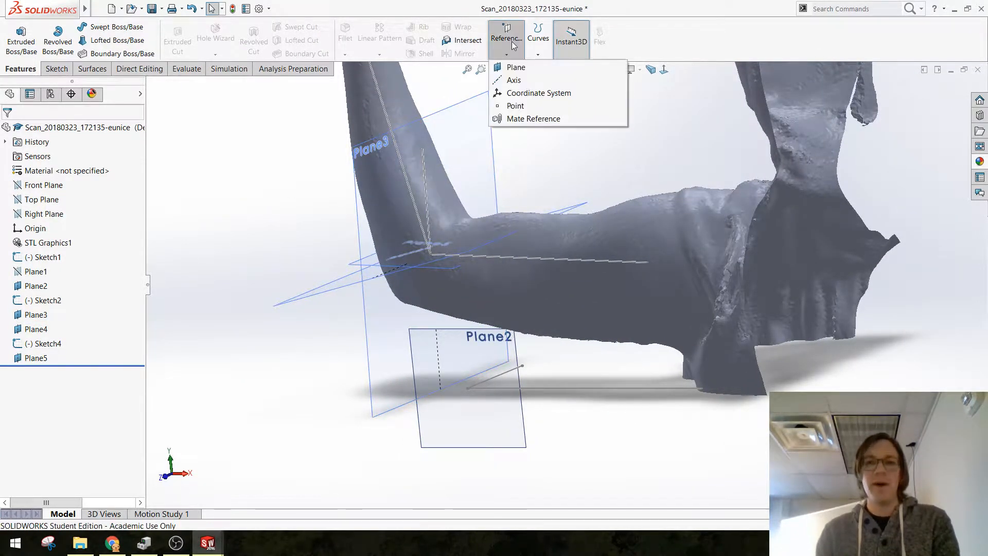
left_click(528, 67)
left_click(376, 189)
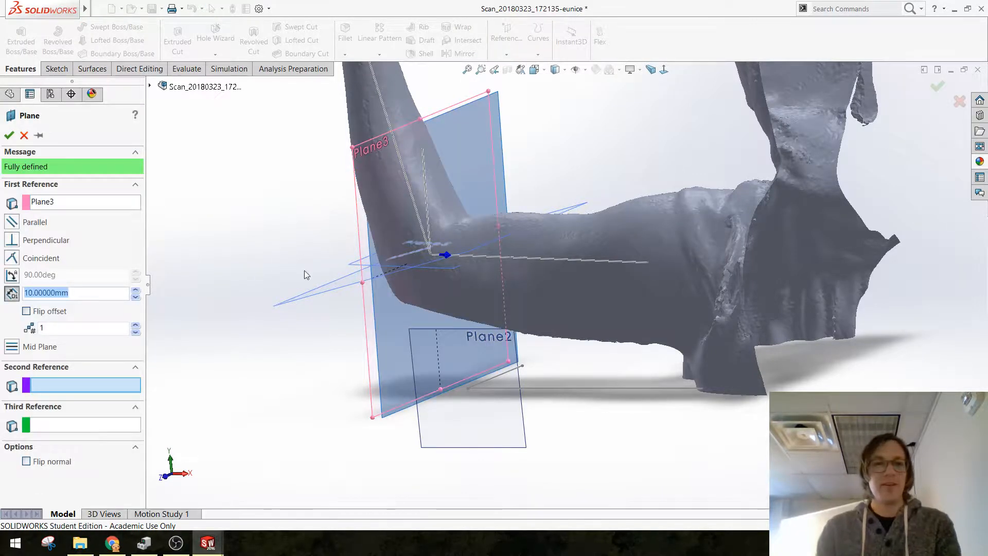
left_click(135, 291)
left_click(136, 291)
left_click(135, 291)
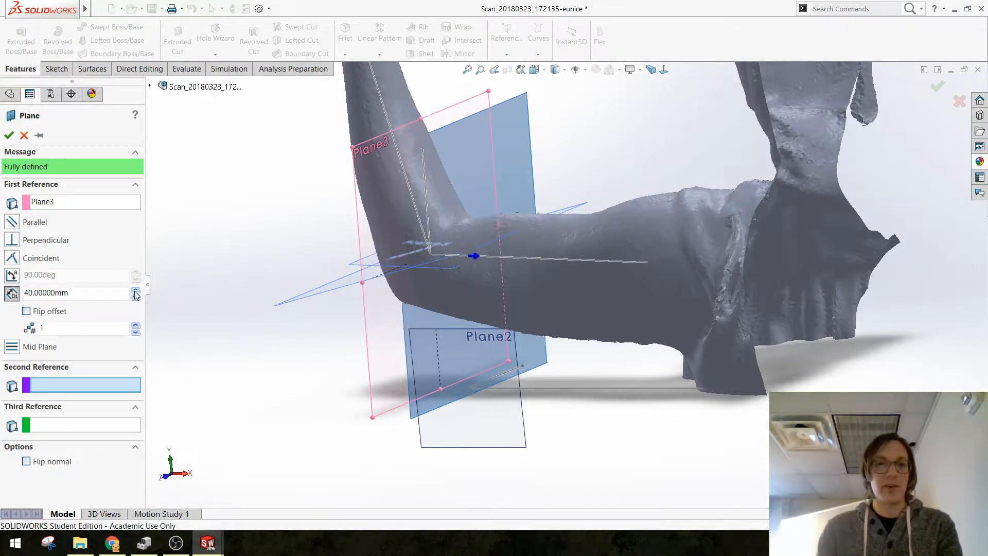
left_click(135, 291)
left_click(135, 290)
left_click(135, 290)
left_click(135, 290)
middle_click_drag(584, 330, 633, 320)
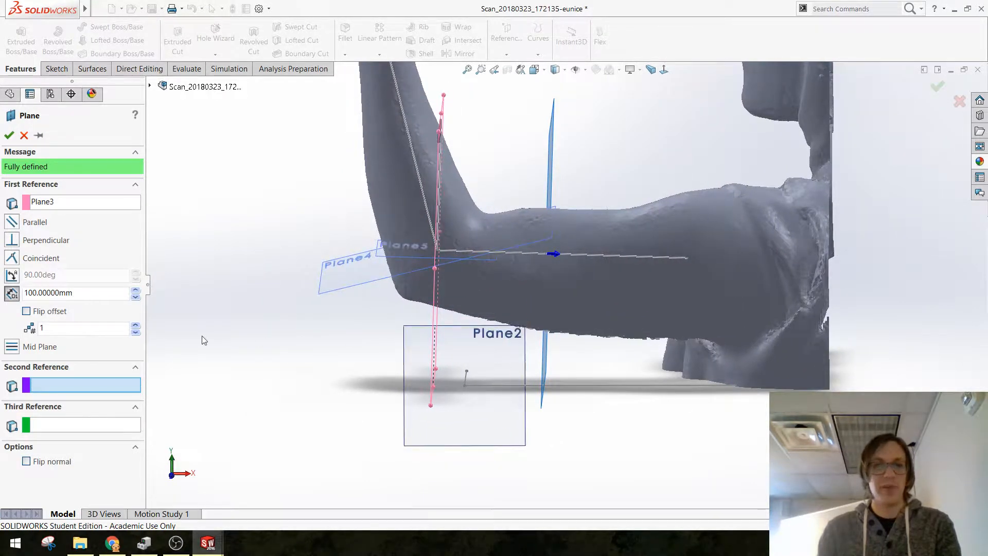
left_click(137, 297)
left_click(137, 297)
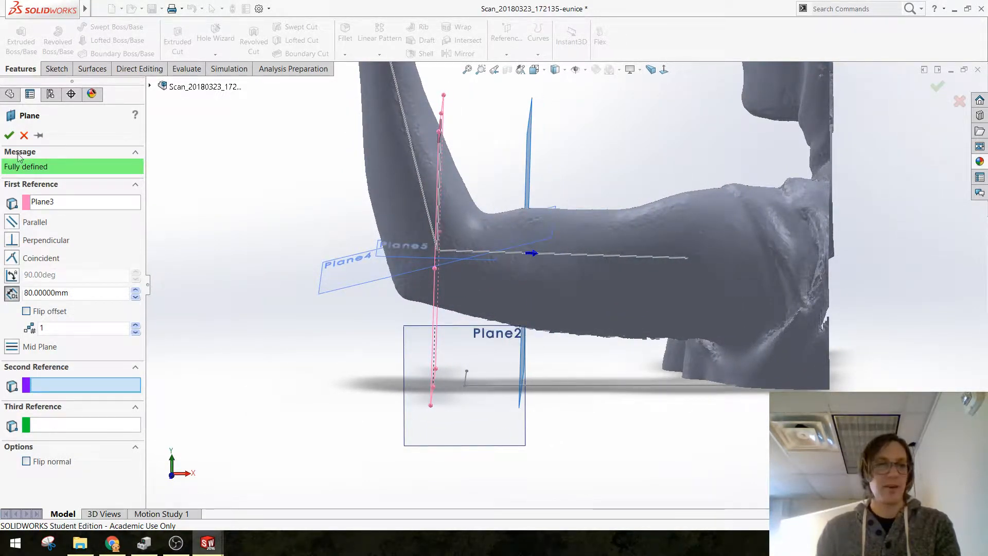
left_click(8, 134)
Step: Create another reference plane offset 90 mm from Plane6 towards the shoulder
middle_click_drag(335, 216, 270, 230)
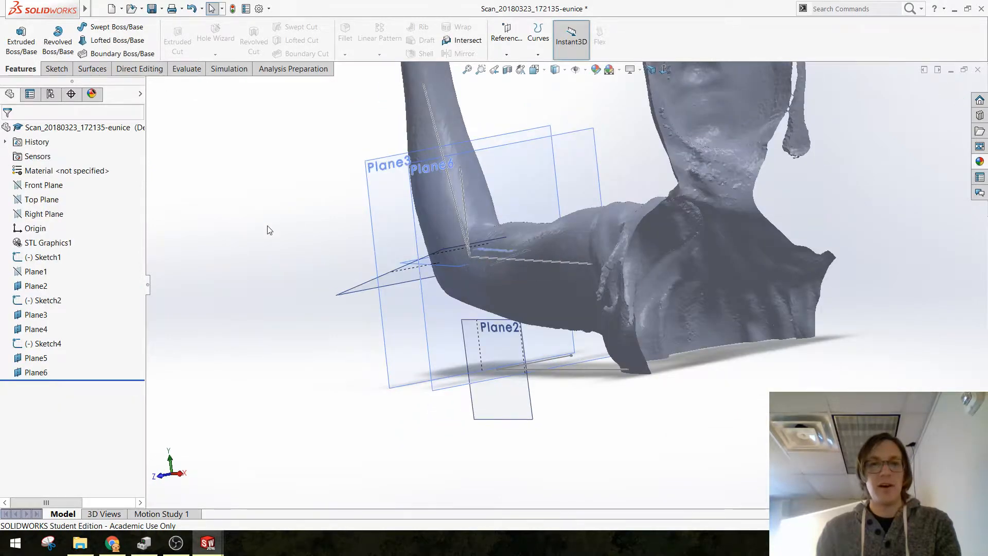
left_click(550, 170)
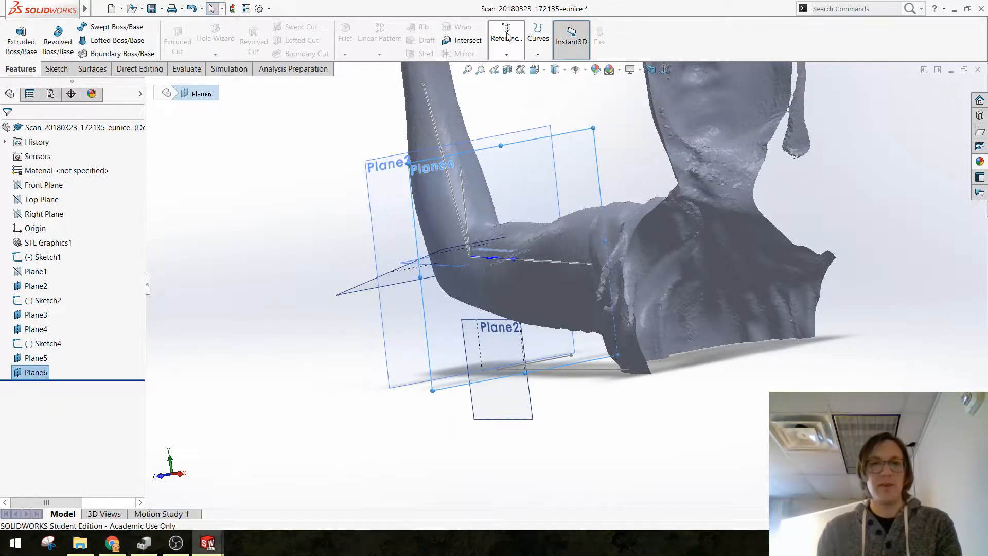
left_click(506, 52)
left_click(516, 67)
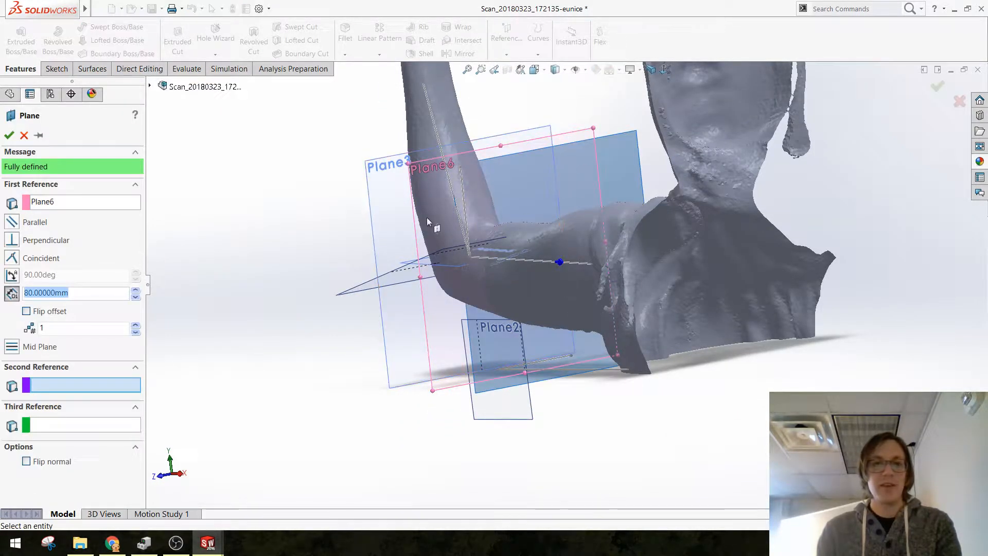
middle_click_drag(427, 217, 493, 221)
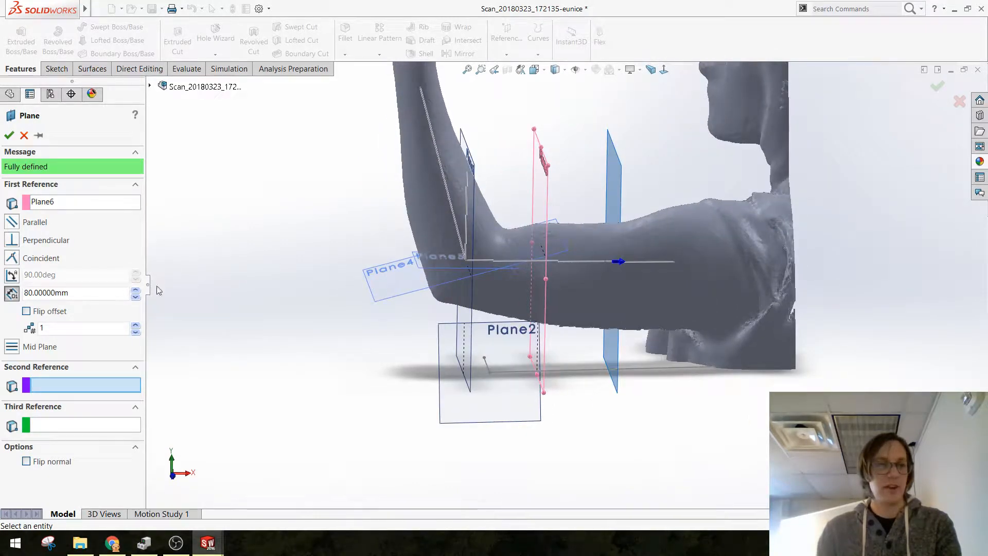
left_click(135, 289)
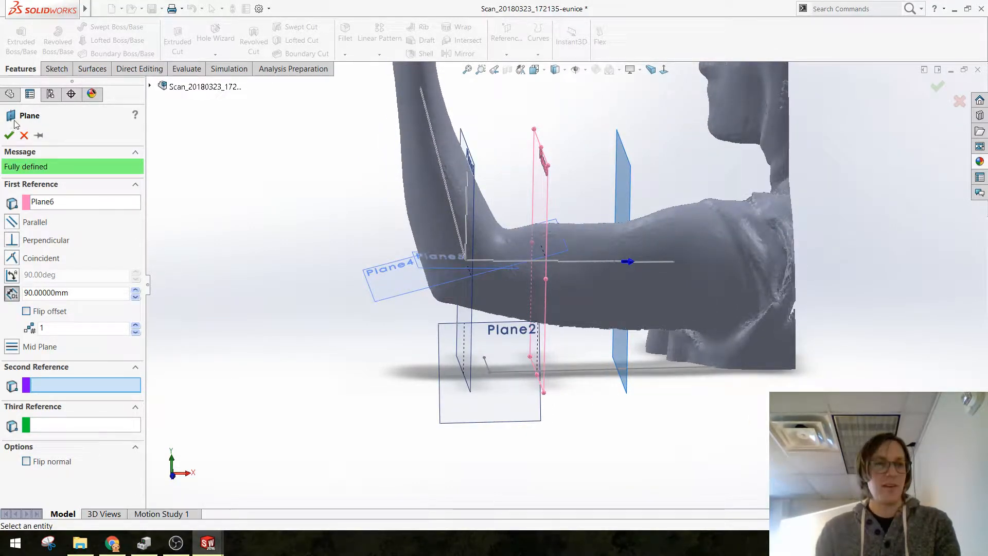
left_click(9, 135)
Step: Create a further reference plane offset from Plane7 so that it crosses the upper arm near the shoulder
middle_click_drag(335, 239, 454, 246)
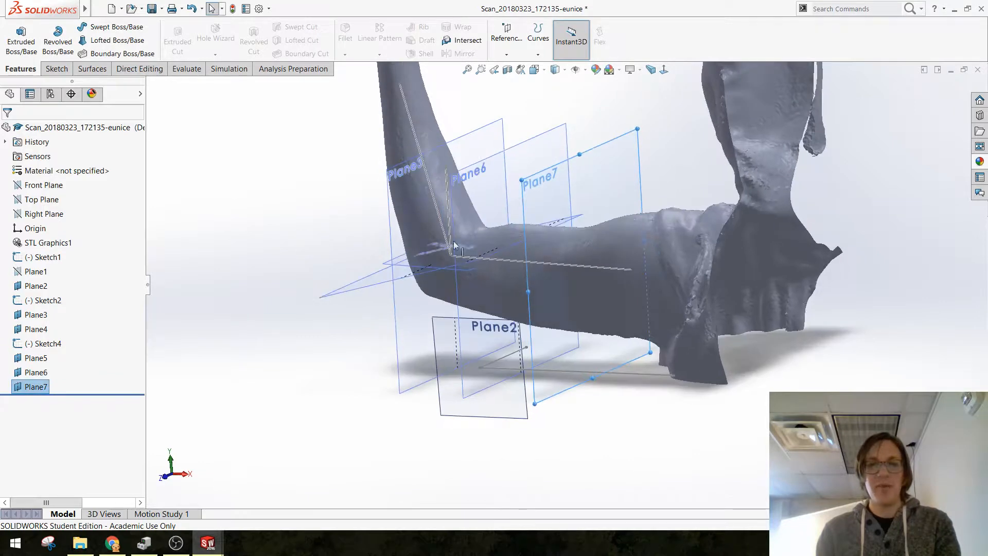
left_click(507, 39)
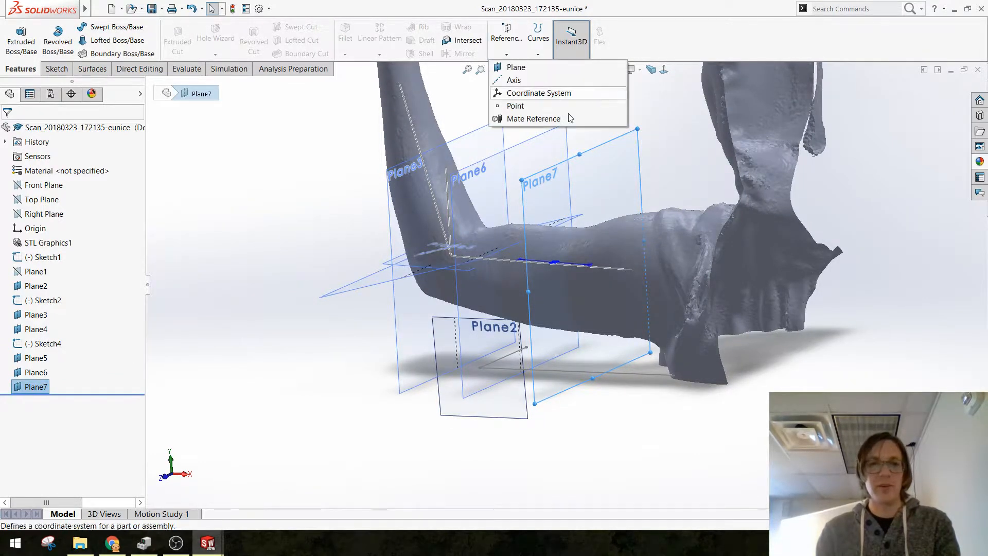
left_click(515, 67)
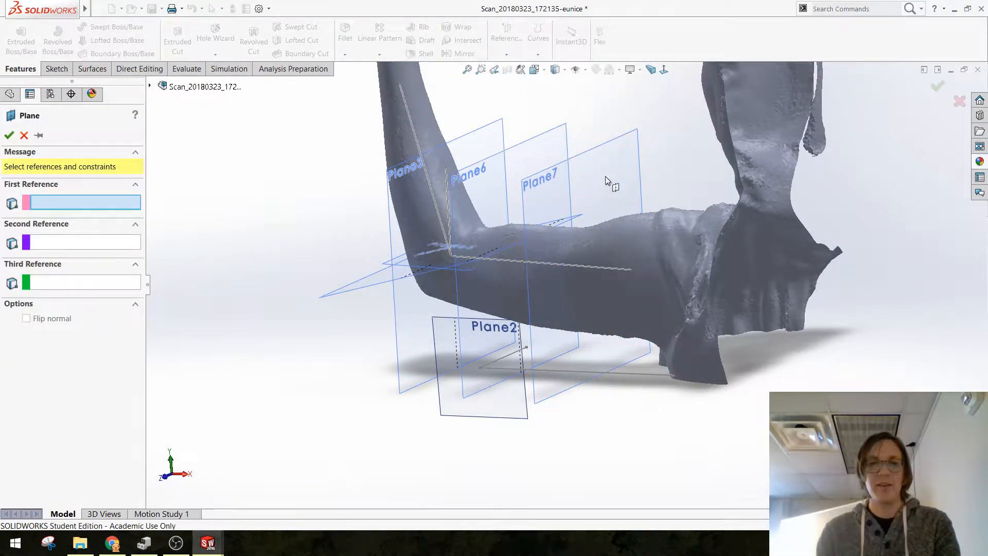
middle_click_drag(391, 177, 278, 177)
left_click(9, 136)
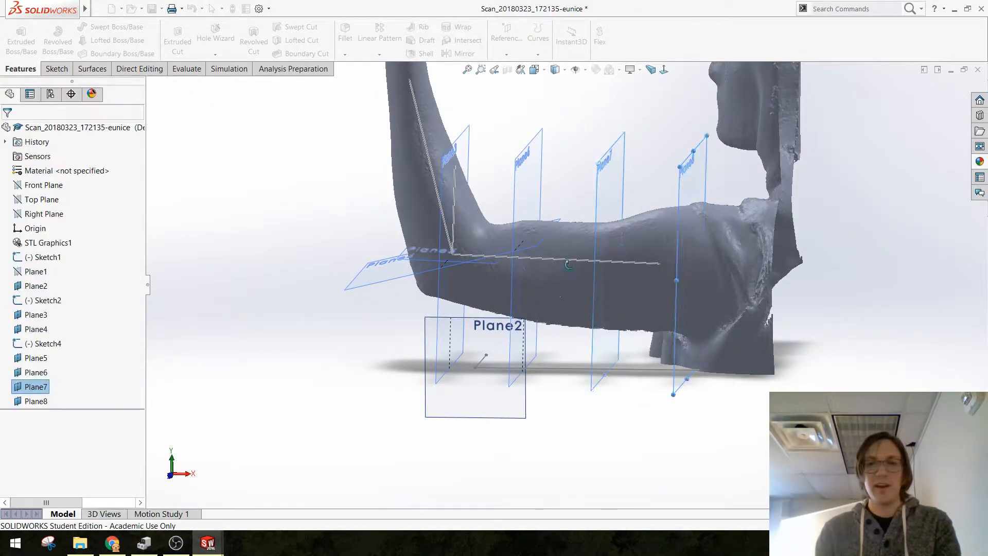
Step: Hide Sketch2, Sketch4 and Sketch1 so that only the planes and the scan are displayed
middle_click_drag(592, 381, 540, 366)
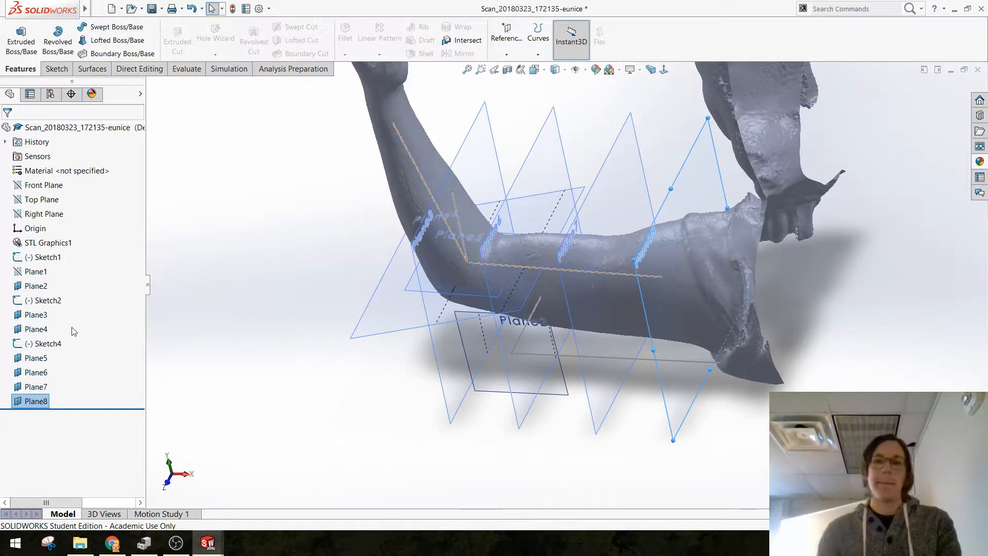
left_click(24, 301)
left_click(27, 286)
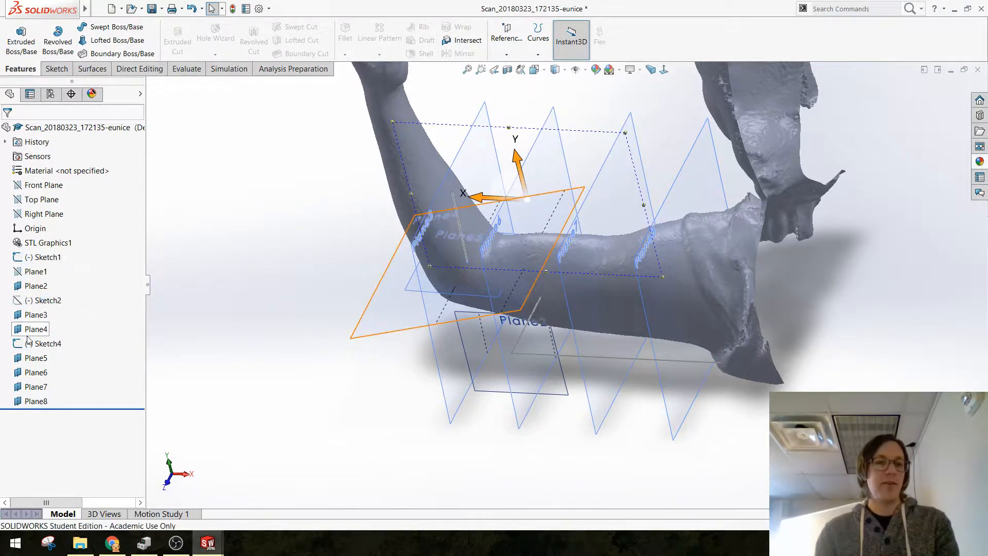
left_click(26, 344)
left_click(27, 329)
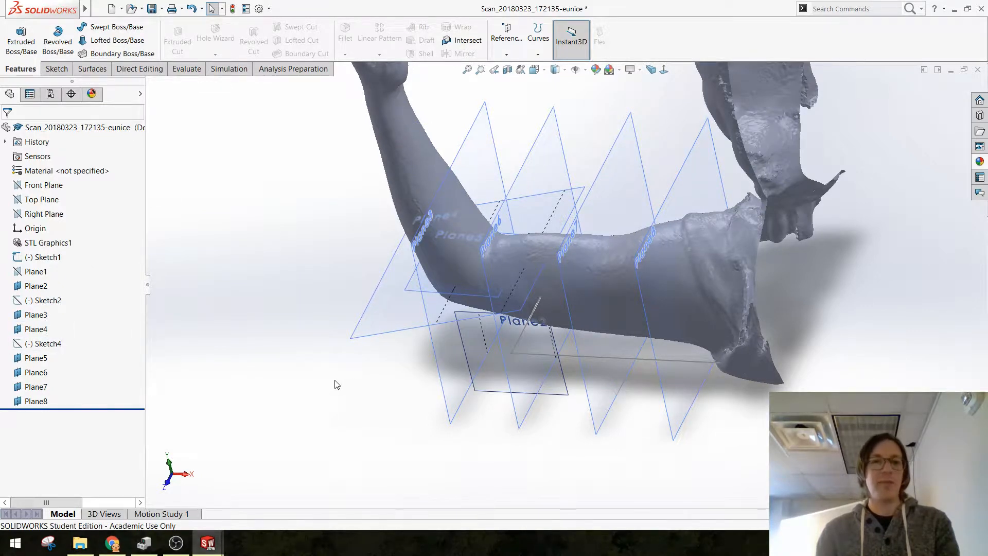
mouse_move(337, 383)
middle_mouse_down()
mouse_move(385, 356)
mouse_move(389, 367)
middle_mouse_up()
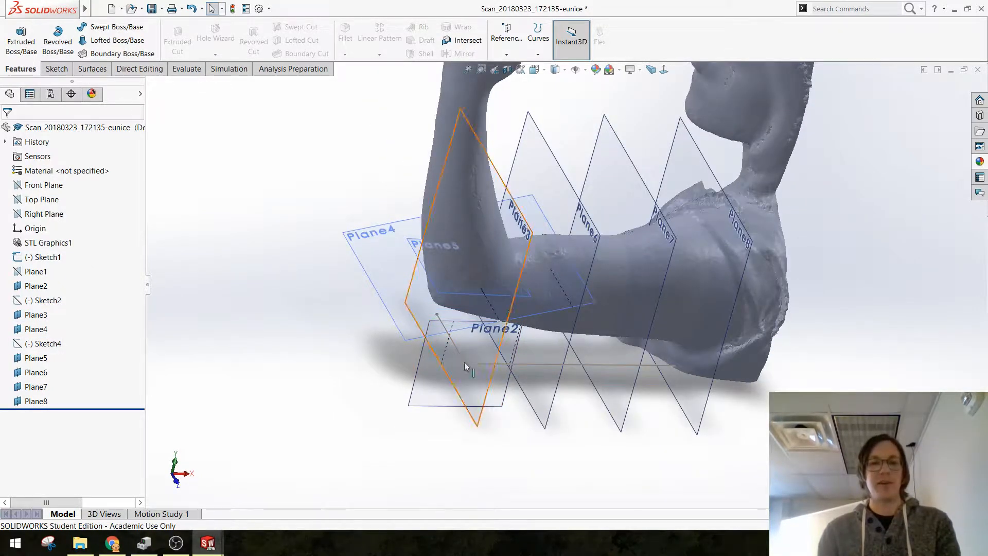
left_click(22, 257)
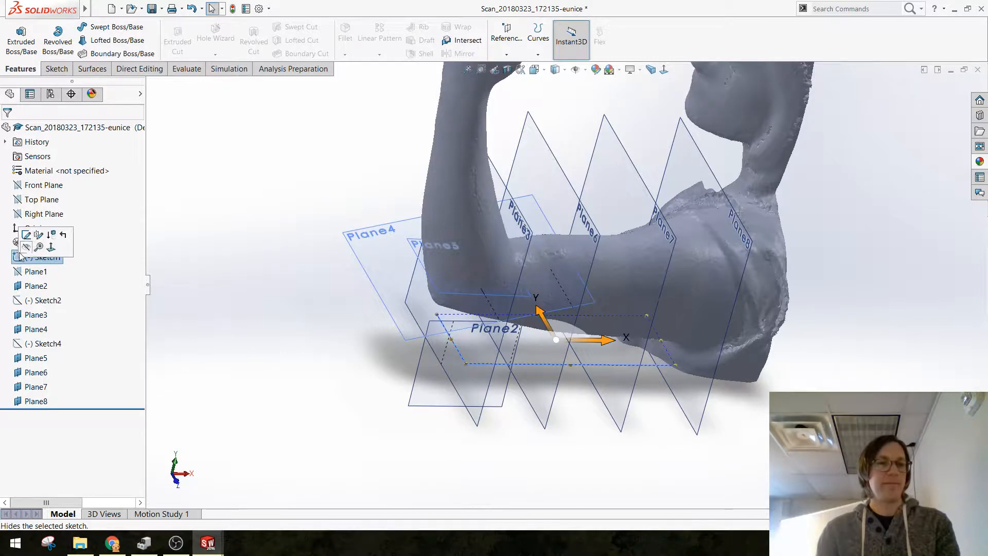
left_click(26, 247)
mouse_move(326, 388)
middle_mouse_down()
mouse_move(328, 302)
mouse_move(362, 383)
middle_mouse_up()
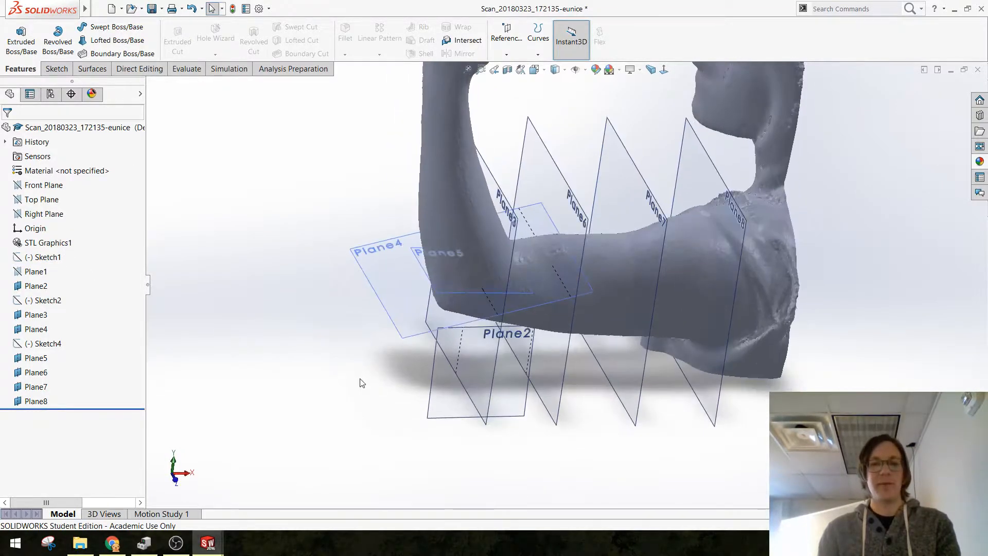
Step: Save the part in the Lesson 05 - Custom Fit folder, naming it as a demo on the scanned person's arm
key("ctrl+s")
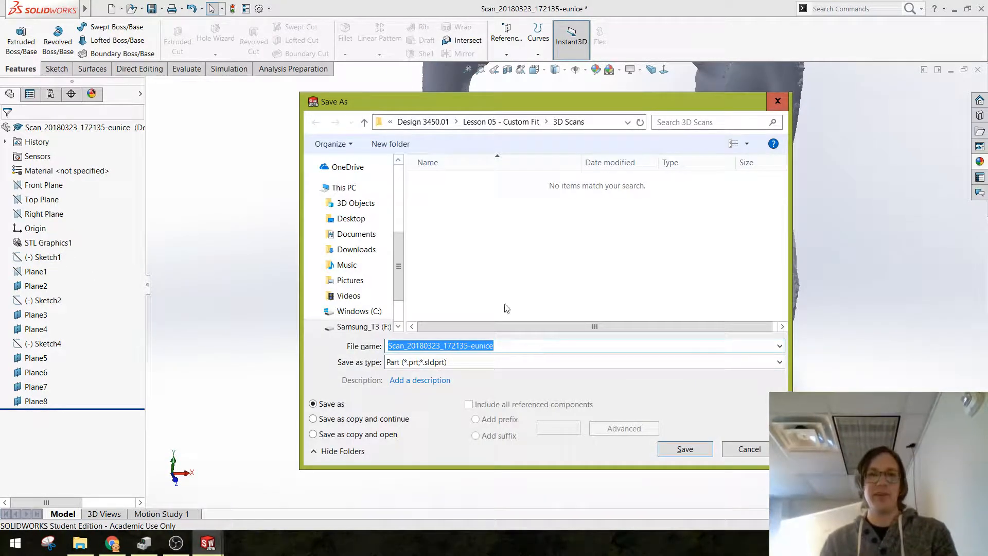
left_click(486, 122)
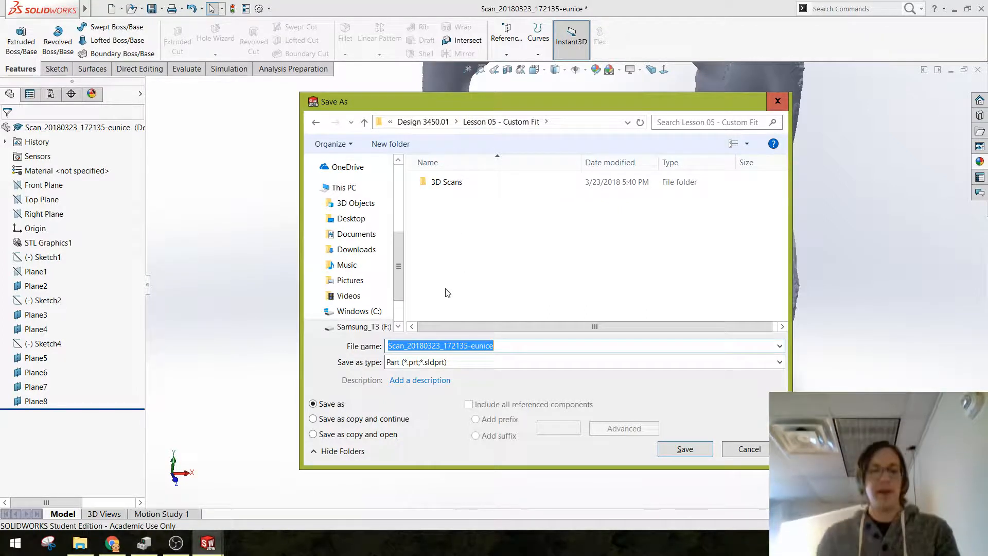
type("Demo on Eunice Arm")
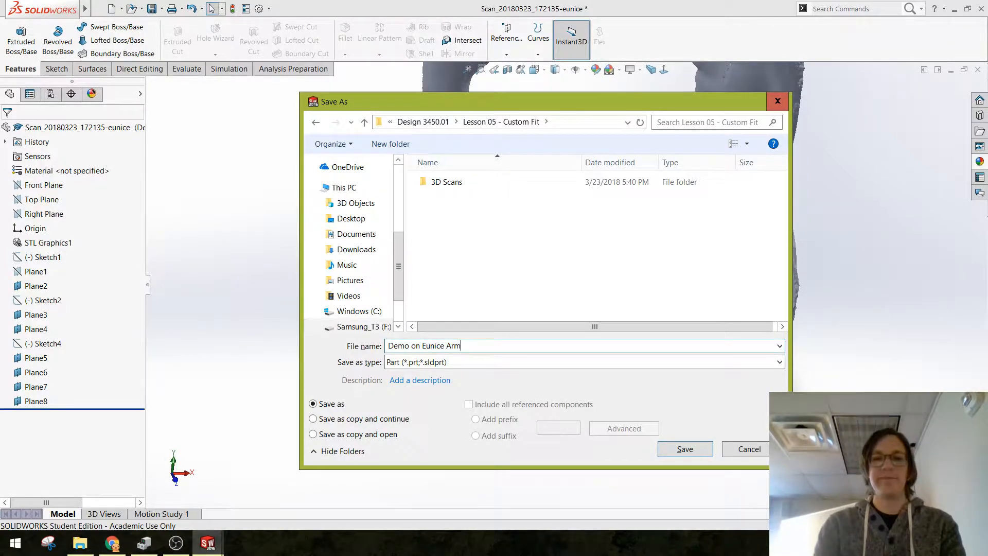
key("Return")
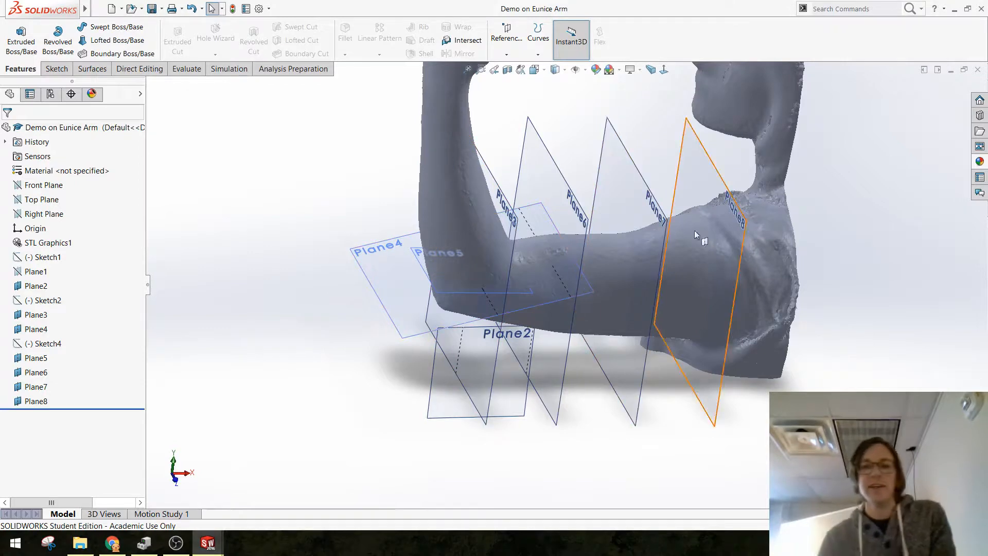
Step: Start a sketch on Plane6 and draw an upright ellipse around the upper arm, centred near the sketch origin, with a major radius of about 63 mm
middle_click_drag(687, 262, 594, 240)
left_click(598, 146)
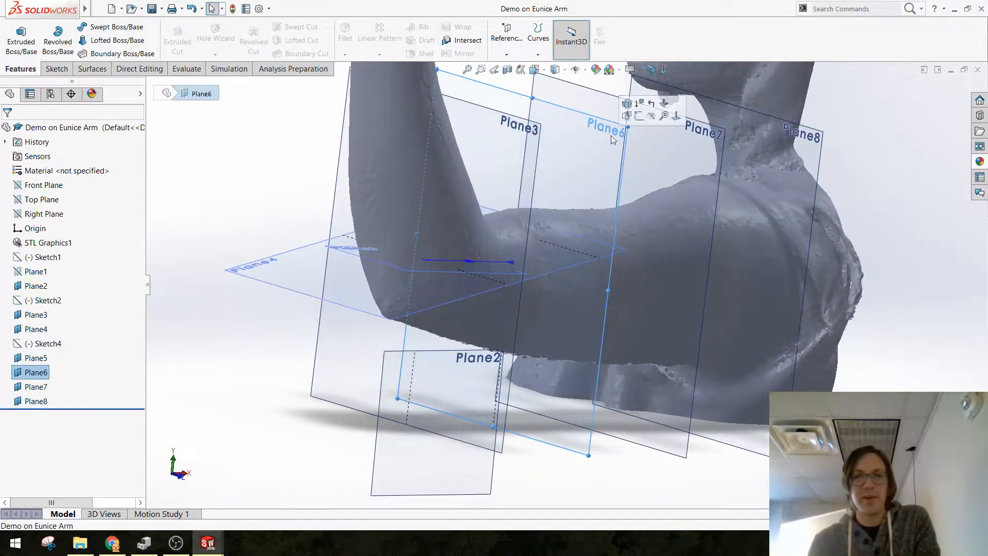
left_click(639, 116)
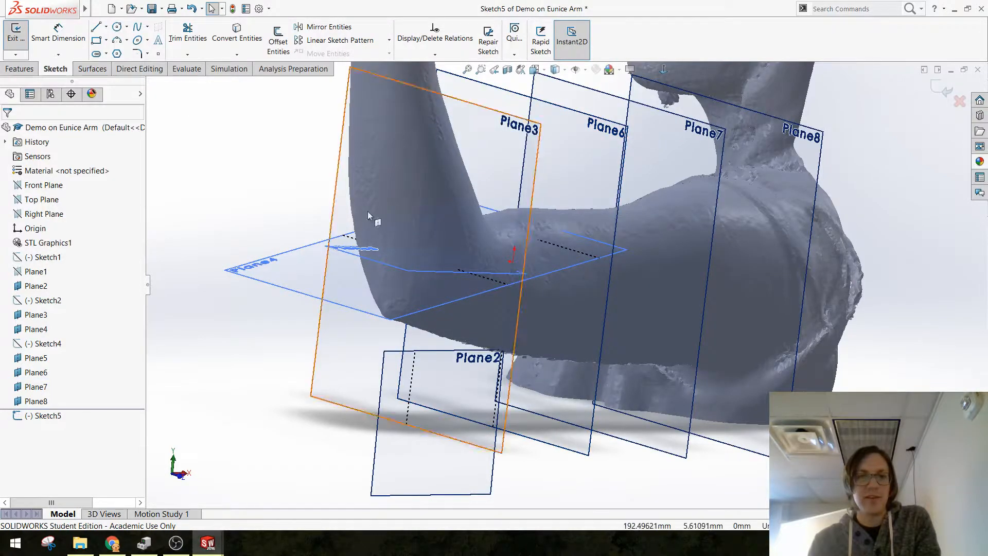
mouse_move(367, 211)
middle_mouse_down()
mouse_move(380, 267)
mouse_move(329, 262)
middle_mouse_up()
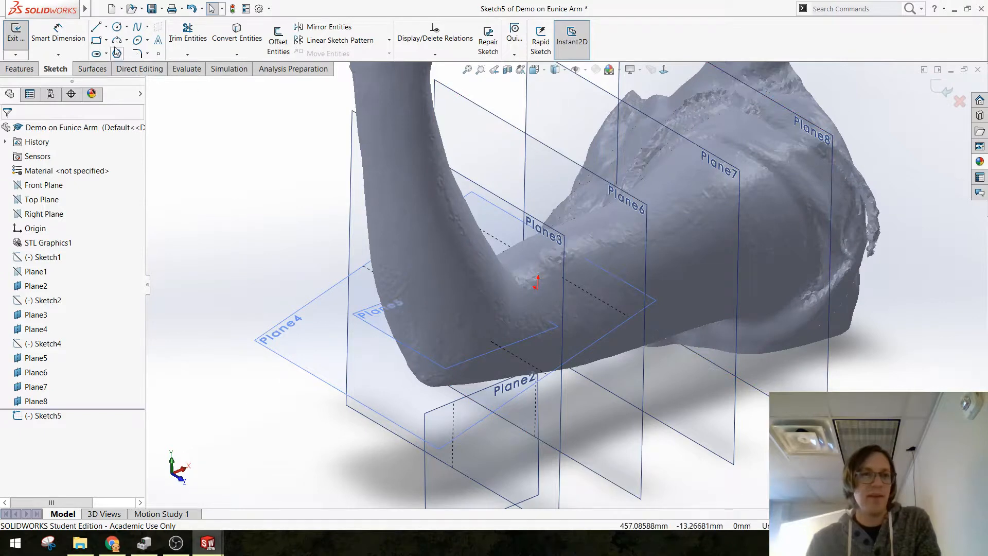
left_click(136, 42)
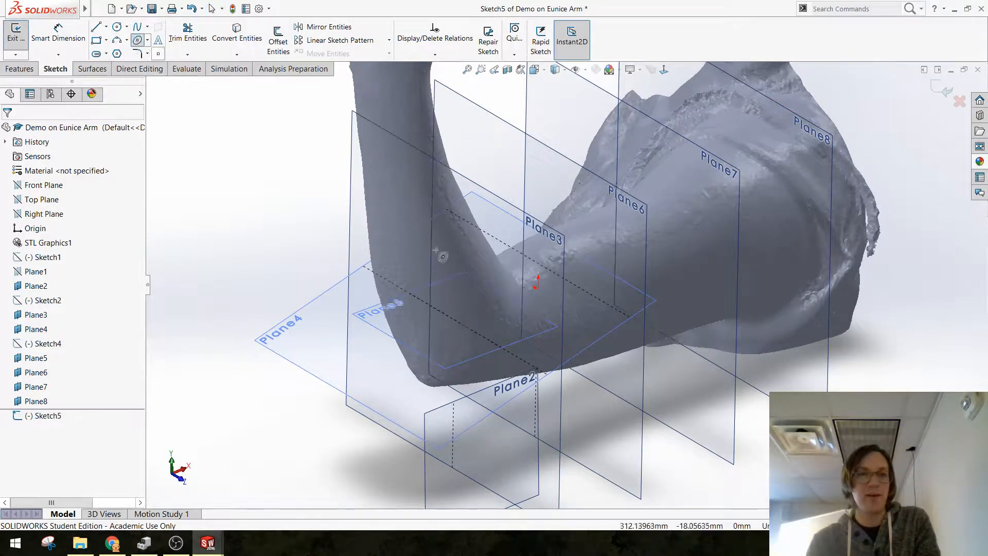
left_click(542, 291)
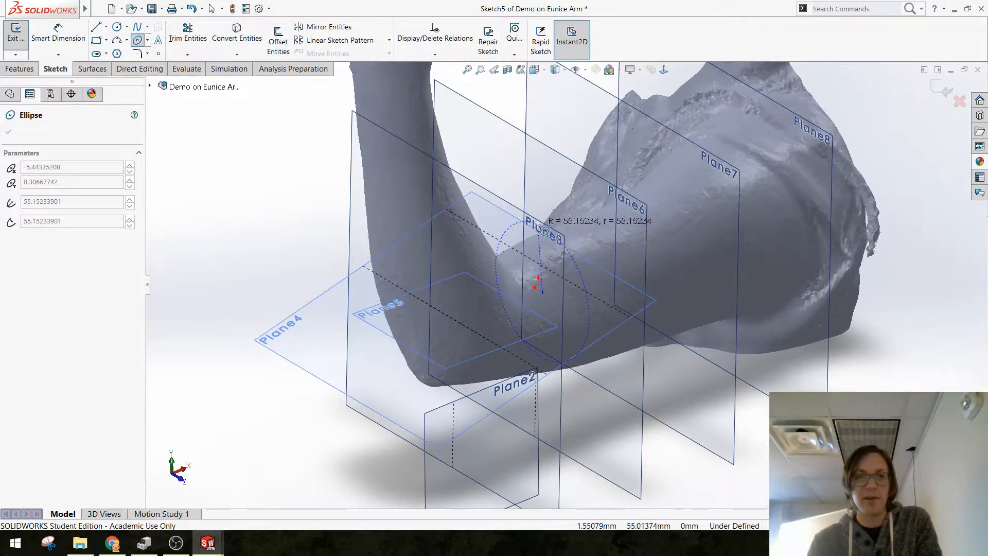
left_click(545, 218)
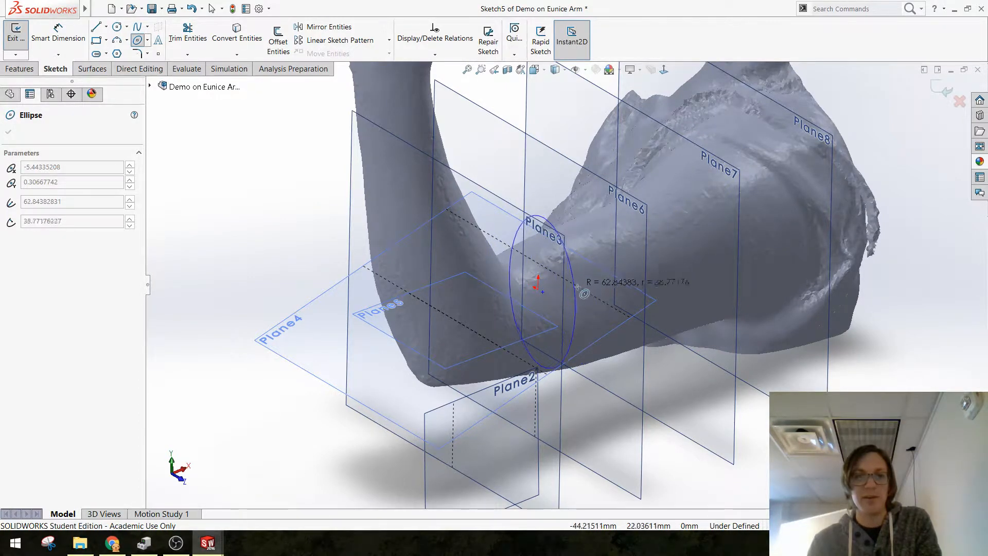
left_click(583, 288)
key("Escape")
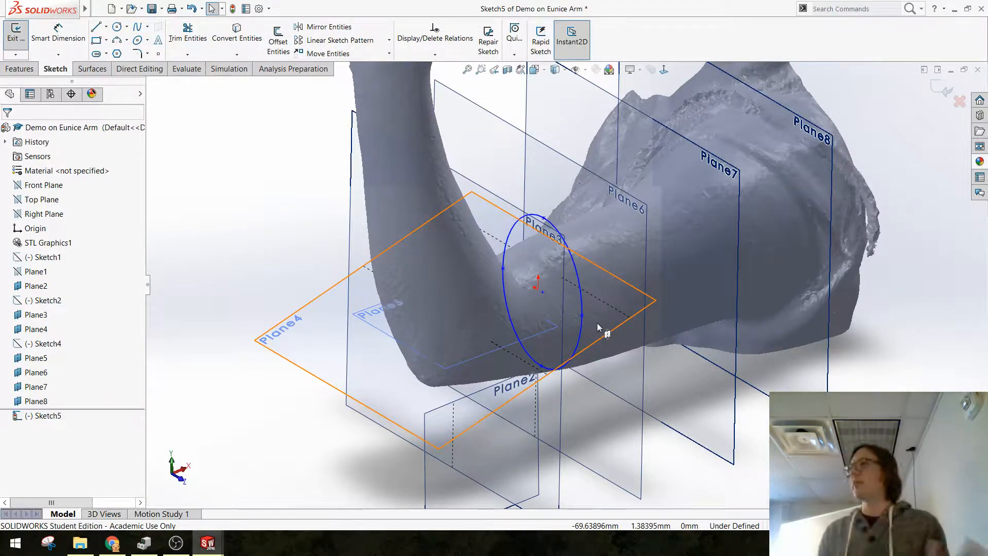
Step: Try to select the ellipse's centre point together with the sketch origin to relate them
scroll(597, 322, "down", 3)
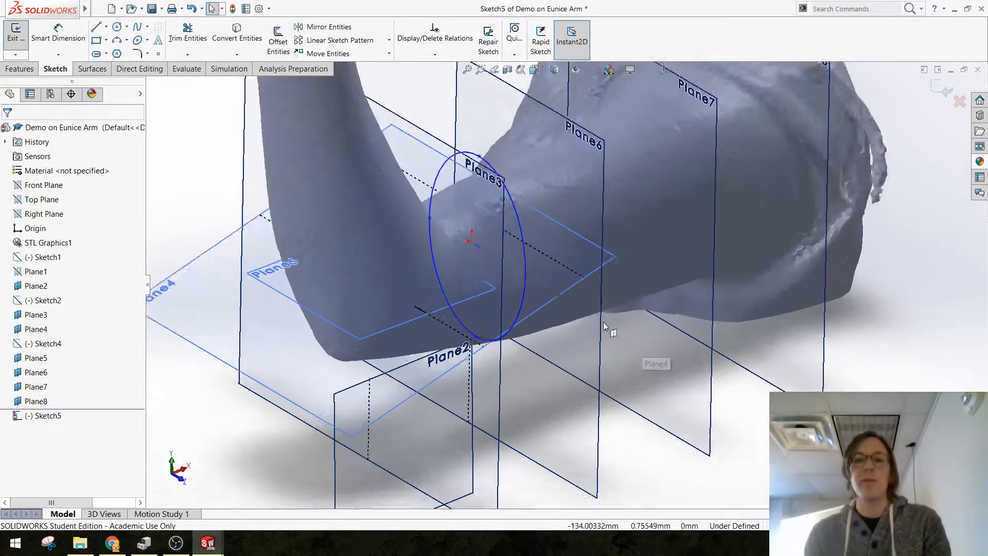
scroll(603, 322, "down", 1)
middle_click_drag(515, 257, 498, 230)
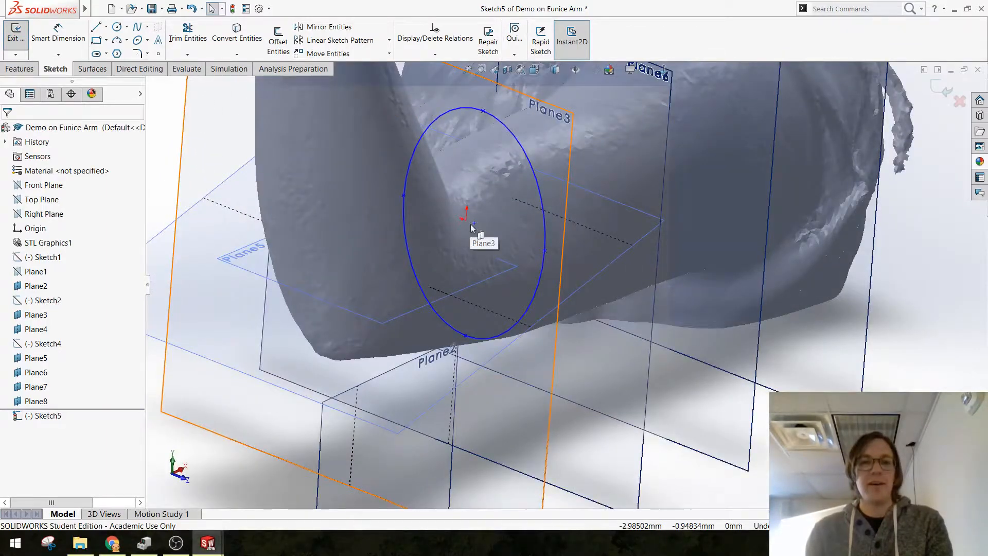
left_click(474, 223)
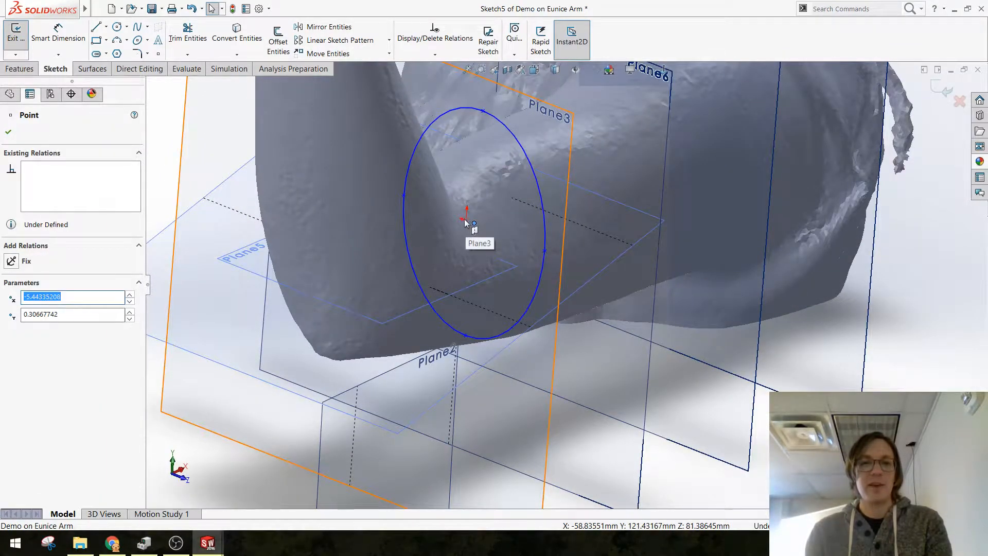
left_click(465, 223, "ctrl")
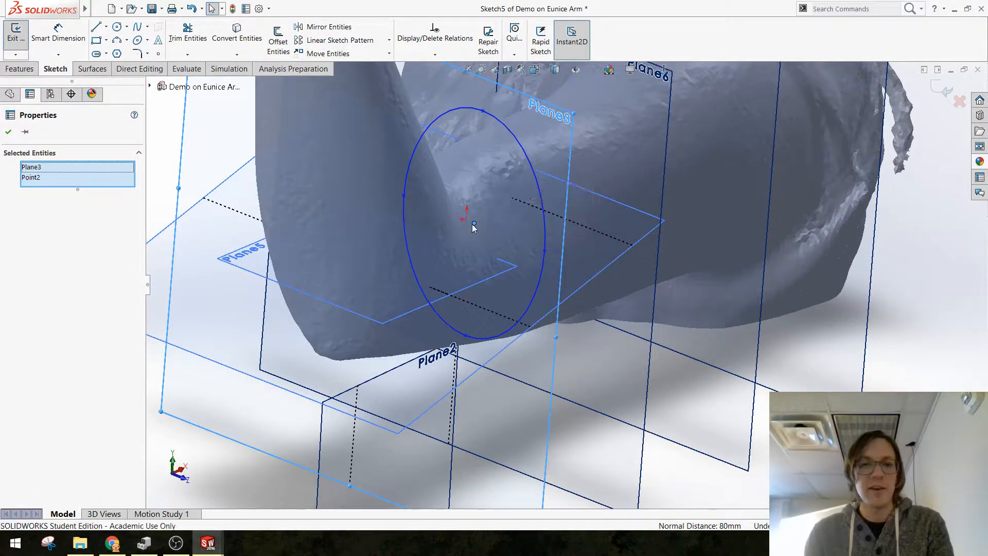
middle_click_drag(560, 308, 517, 316)
left_click(530, 180)
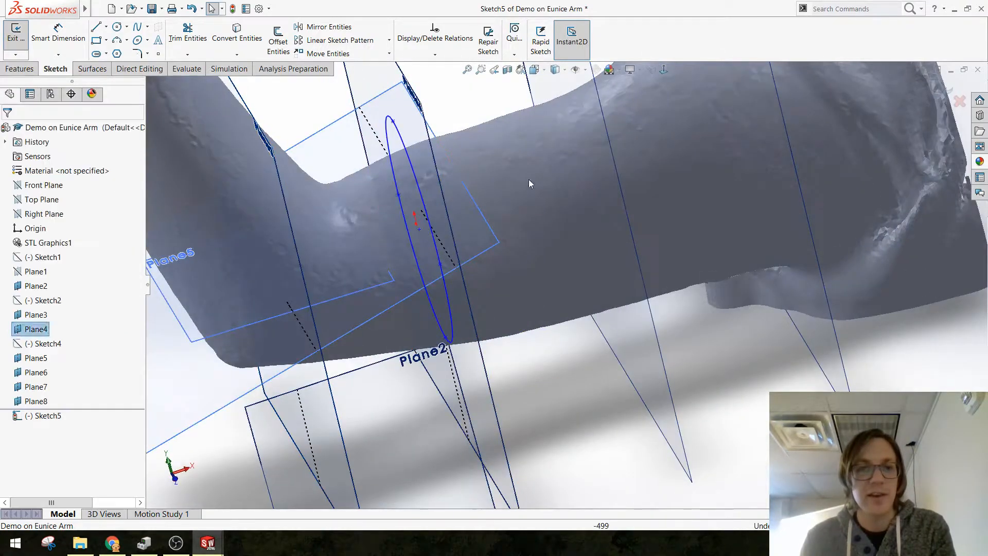
middle_click_drag(494, 98, 536, 169)
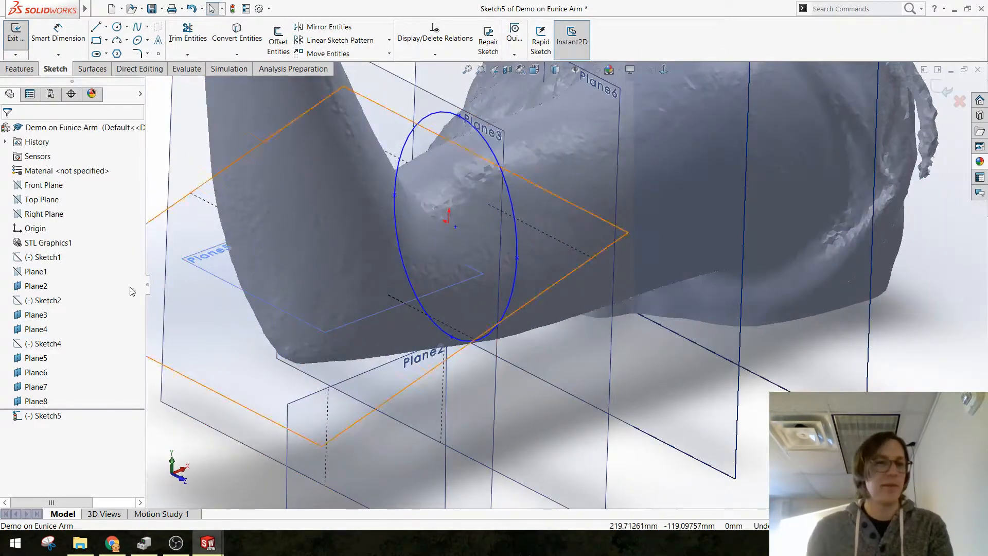
Step: Hide the STL Graphics1 arm scan so that only the reference planes and the ellipse sketch are displayed
right_click(19, 242)
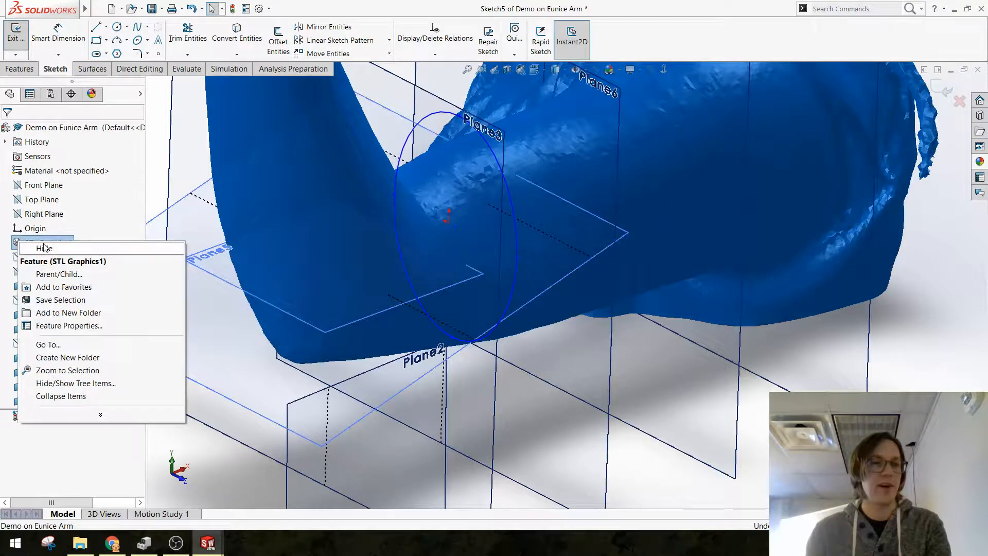
left_click(45, 248)
left_click(482, 242)
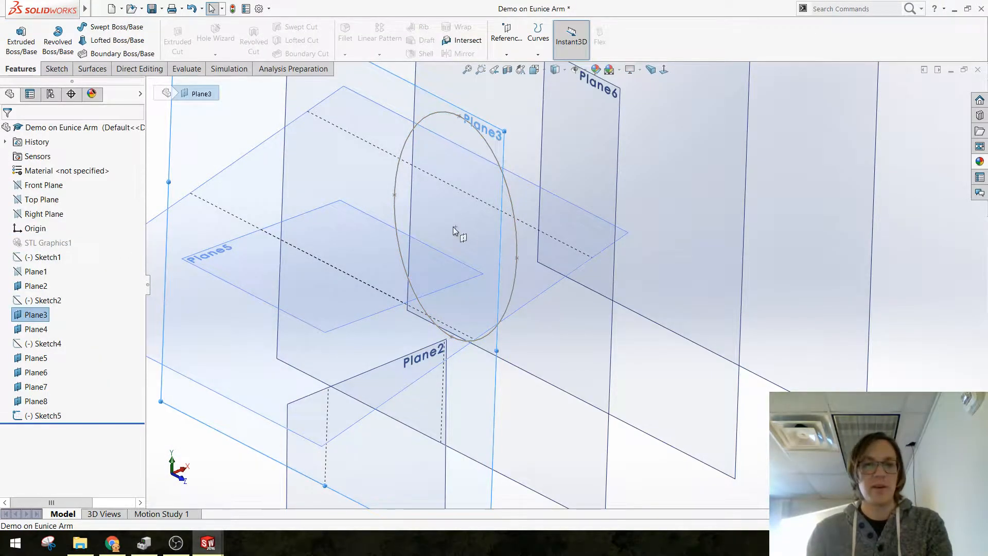
mouse_move(455, 227)
left_mouse_down()
mouse_move(478, 243)
mouse_move(454, 221)
mouse_move(440, 230)
mouse_move(454, 246)
left_mouse_up()
scroll(467, 256, "up", 3)
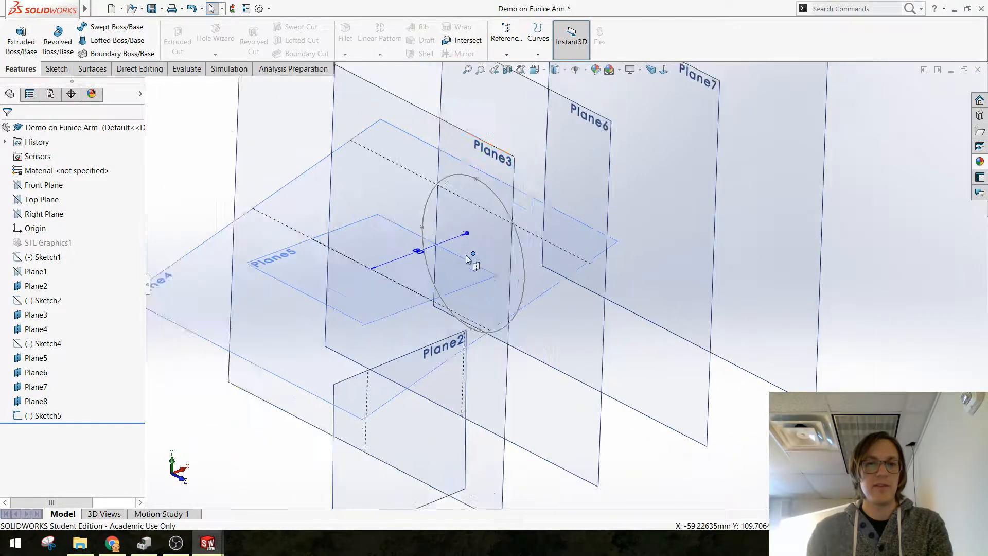
middle_click_drag(363, 176, 525, 214)
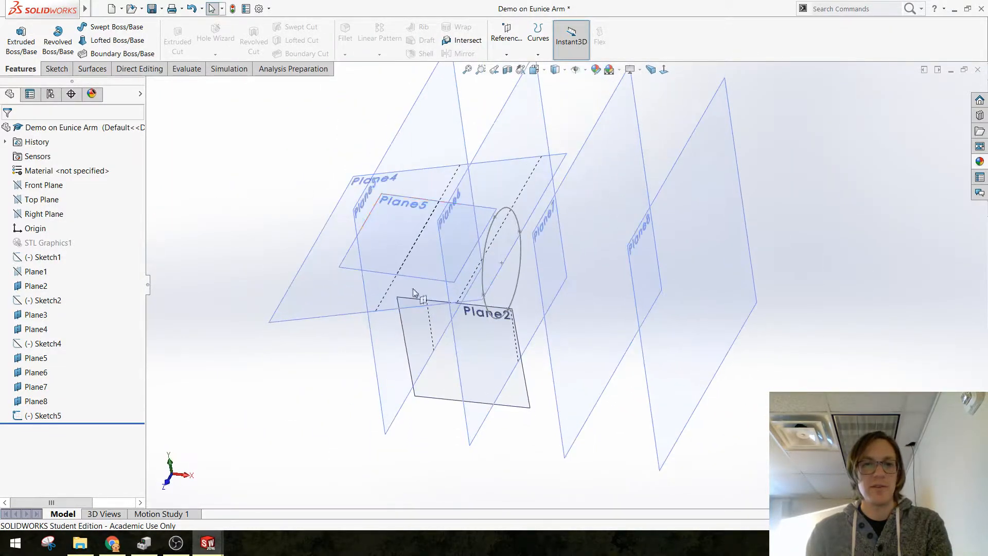
middle_click_drag(520, 172, 422, 232)
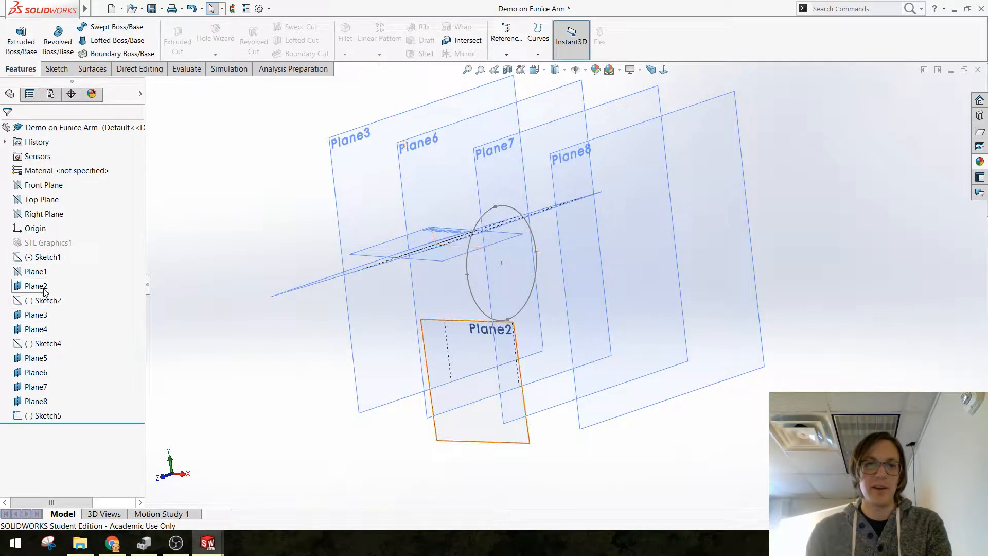
Step: Show Sketch2 and try to select the ellipse's centre point together with the upper-arm line outside sketch editing
left_click(45, 301)
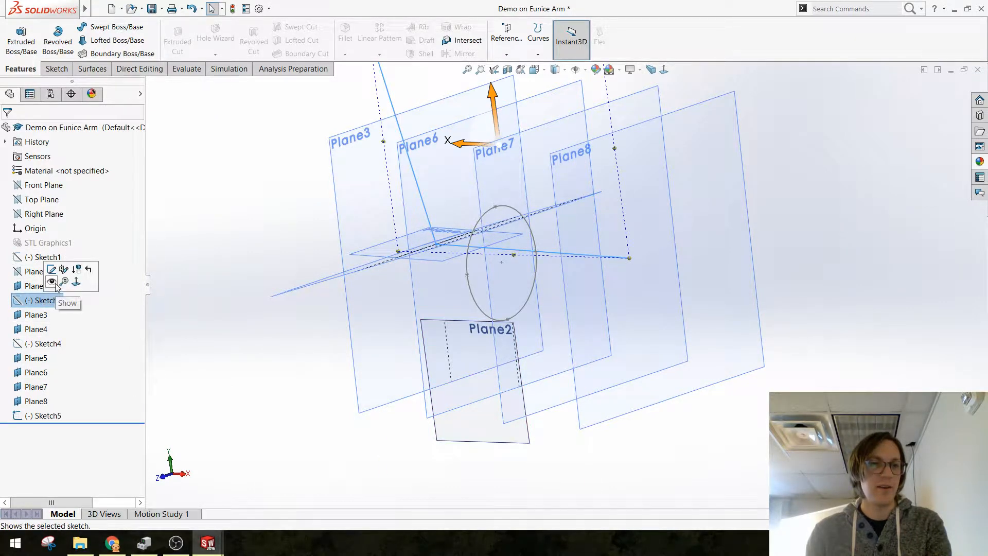
left_click(353, 322)
middle_click_drag(331, 240, 557, 273)
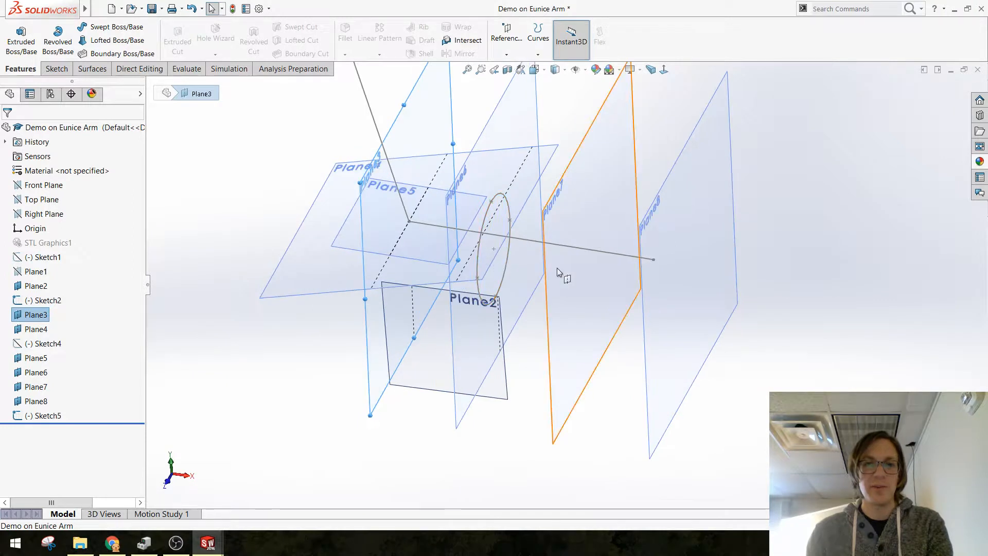
left_click(537, 246)
left_click(495, 251)
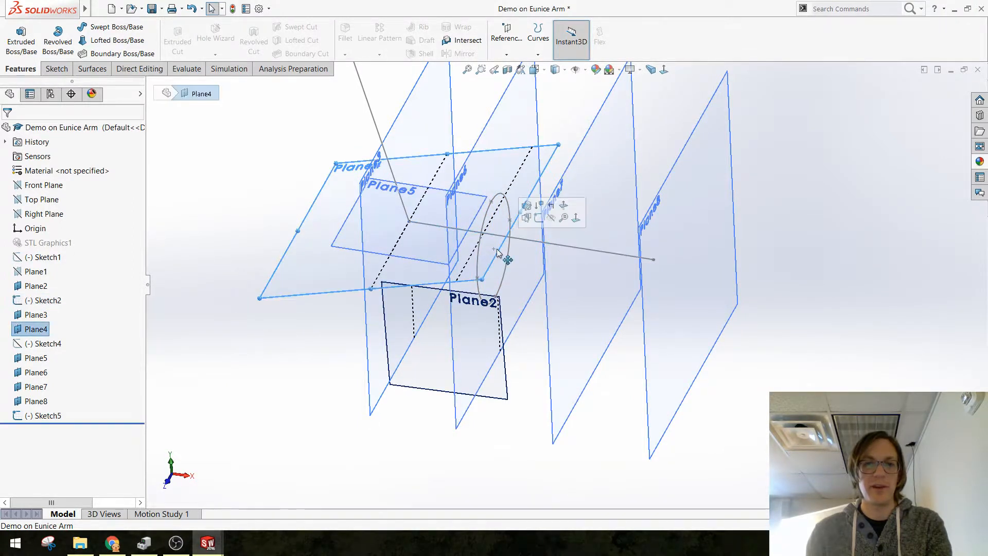
left_click(494, 250)
left_click(495, 236, "ctrl")
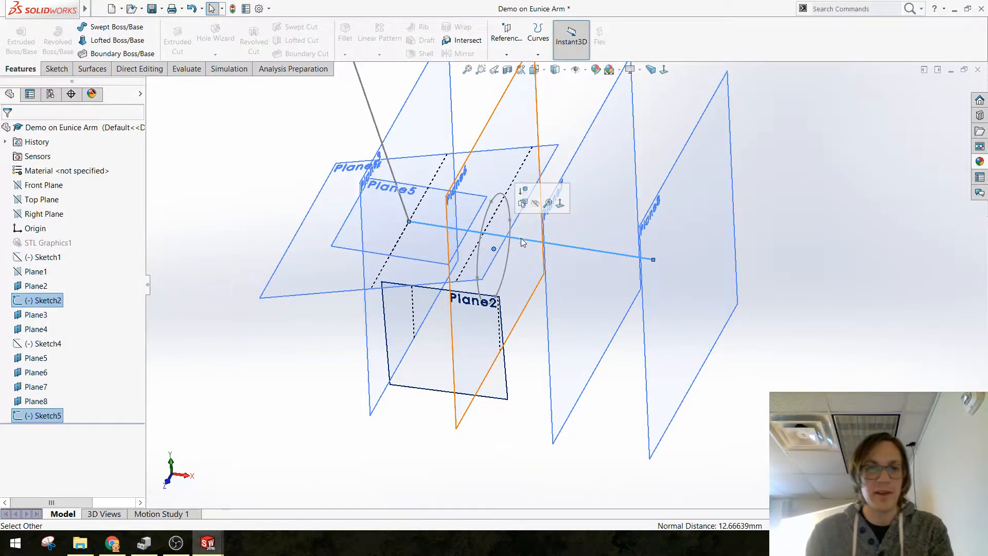
left_click(539, 435)
Step: Reopen the ellipse sketch, Sketch5, for editing
left_click(77, 412)
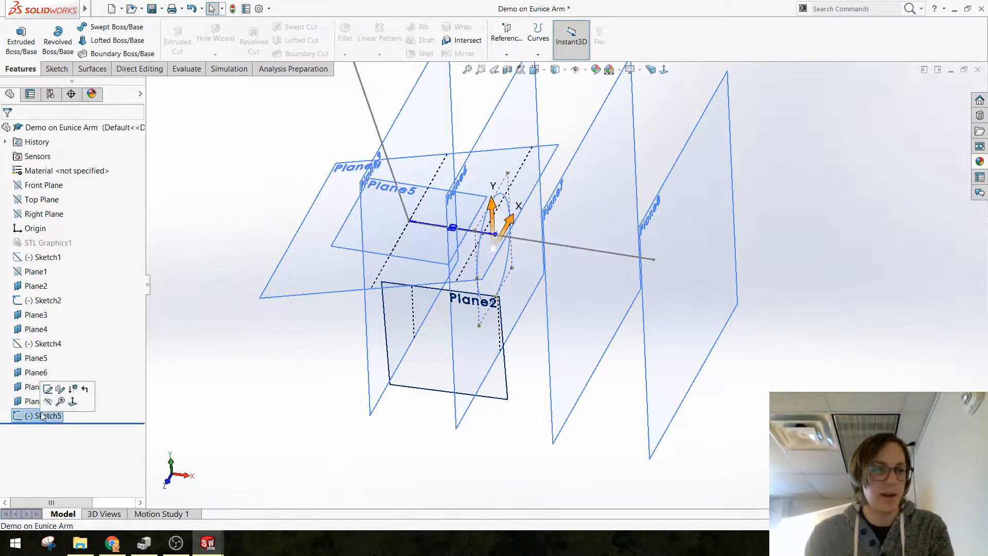
left_click(61, 389)
scroll(506, 216, "down", 3)
scroll(506, 216, "down", 3)
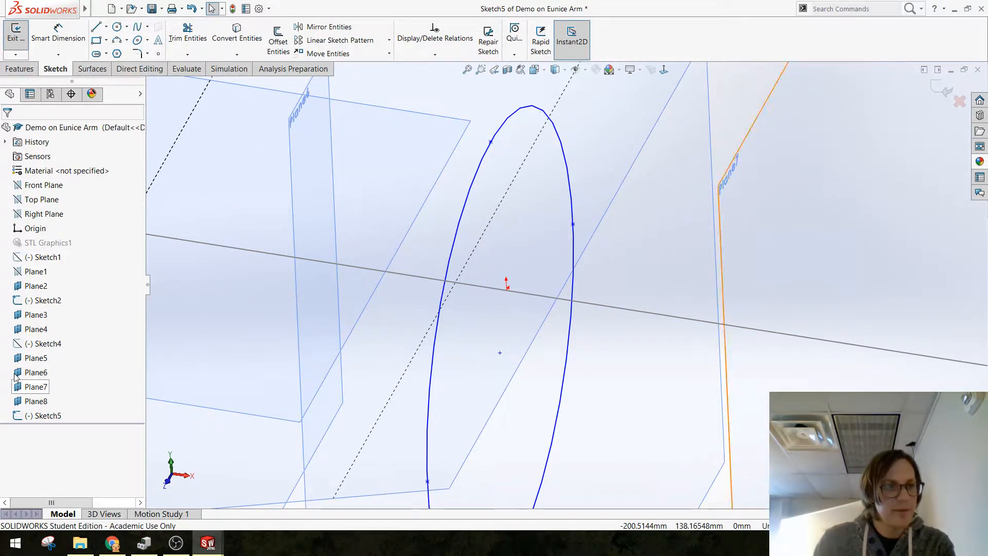
Step: Hide Sketch2 and try to select the sketch origin near the ellipse's centre
left_click(401, 276)
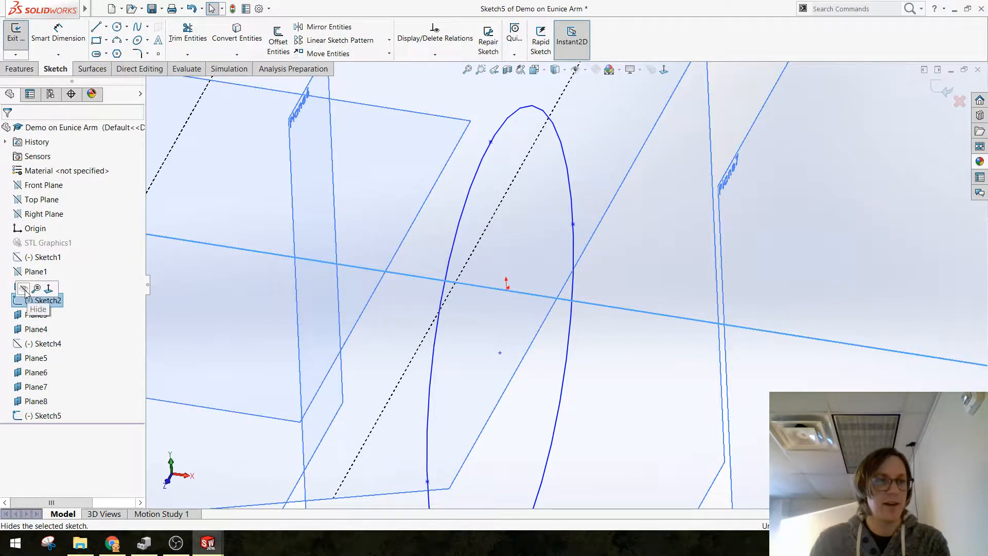
left_click(24, 288)
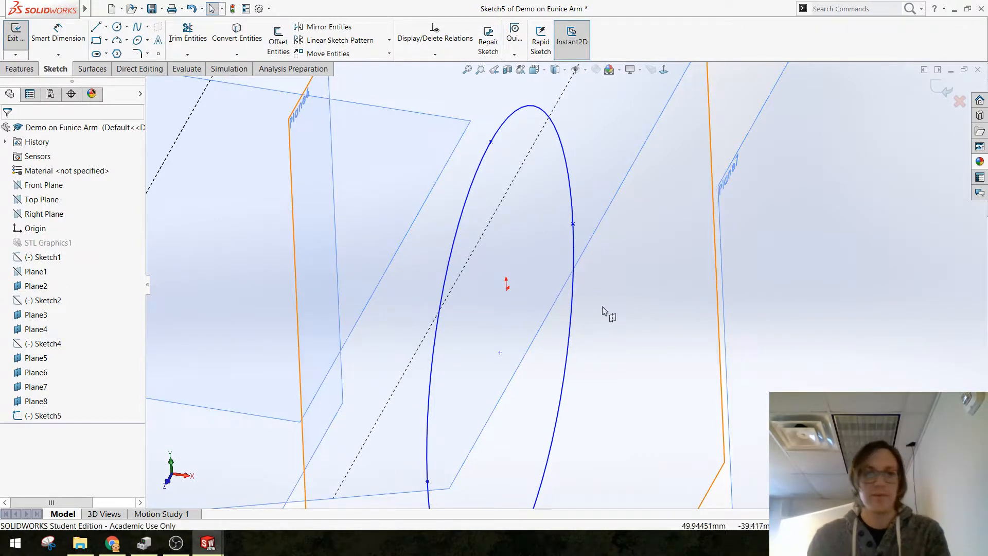
left_click(506, 289)
key("ctrl+8")
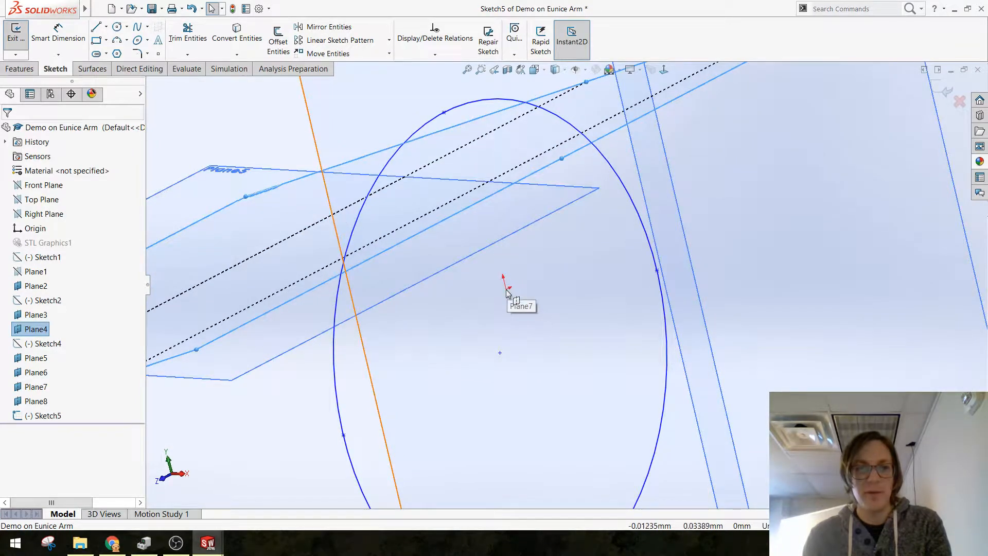
left_click(506, 290)
scroll(509, 296, "up", 5)
middle_click_drag(485, 313, 516, 302)
left_click(542, 290)
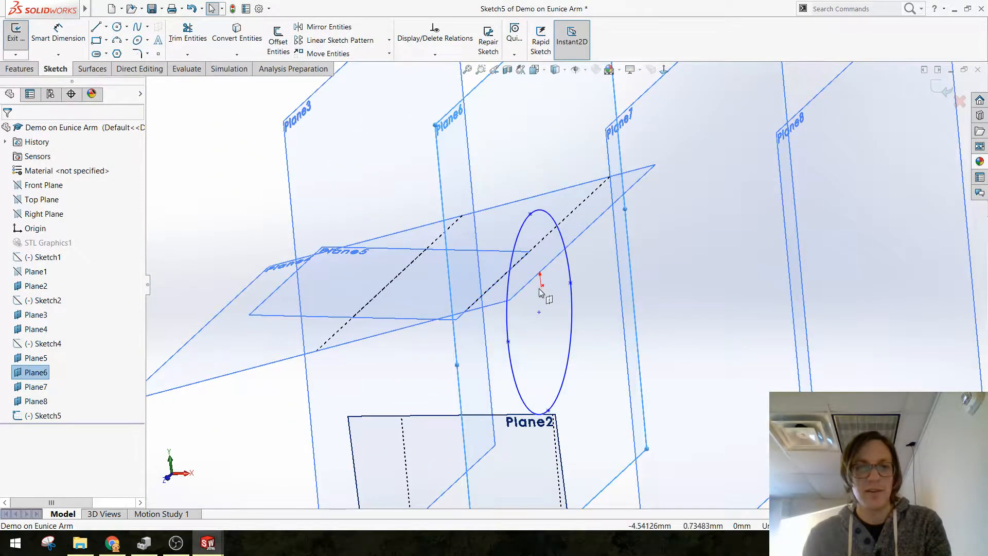
Step: Show Sketch2 and constrain the ellipse's centre point onto its upper-arm line
left_click(28, 304)
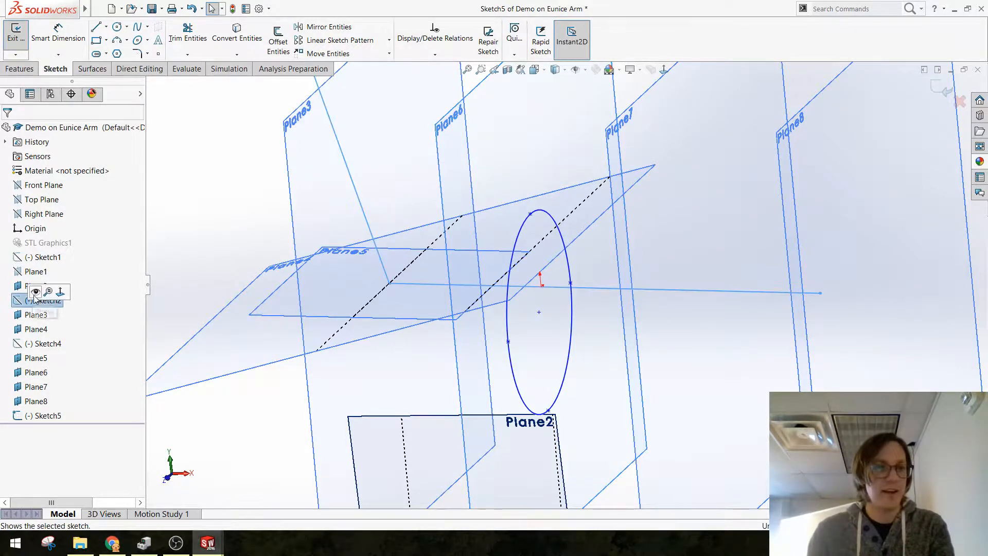
left_click(34, 291)
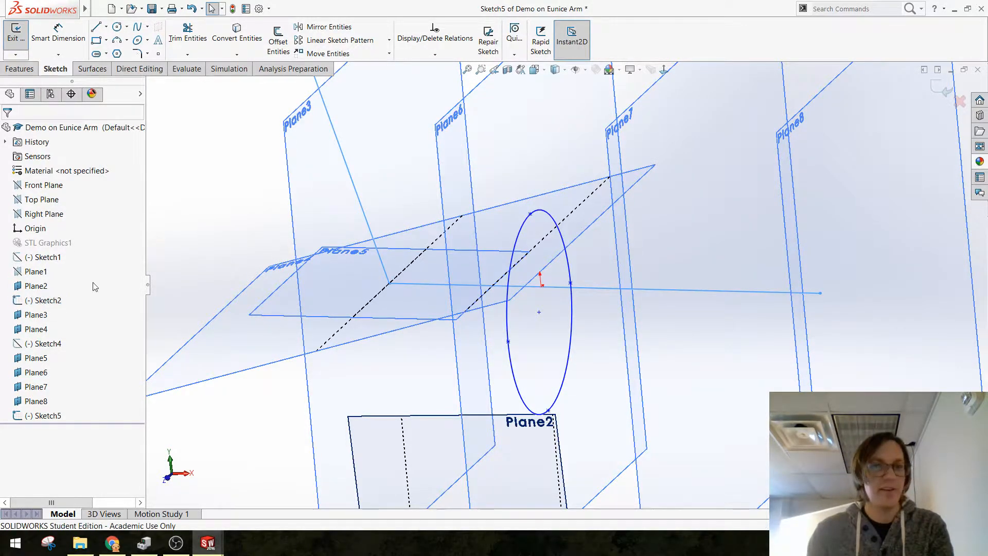
left_click(590, 289)
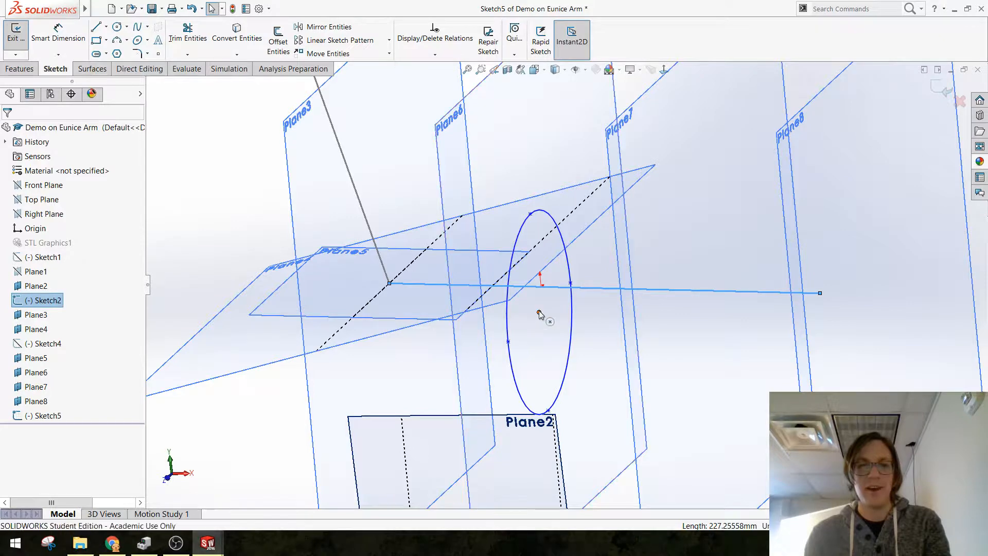
left_click(539, 312, "ctrl")
left_click(571, 271)
left_click(280, 225)
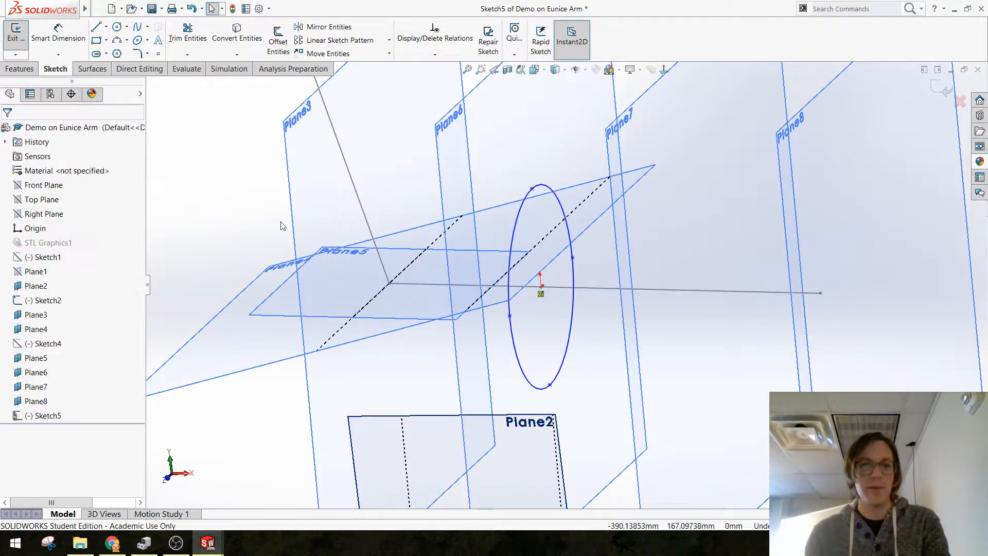
Step: Show the STL Graphics1 arm scan around the planes and the ellipse
scroll(283, 226, "up", 5)
middle_click_drag(570, 336, 600, 329)
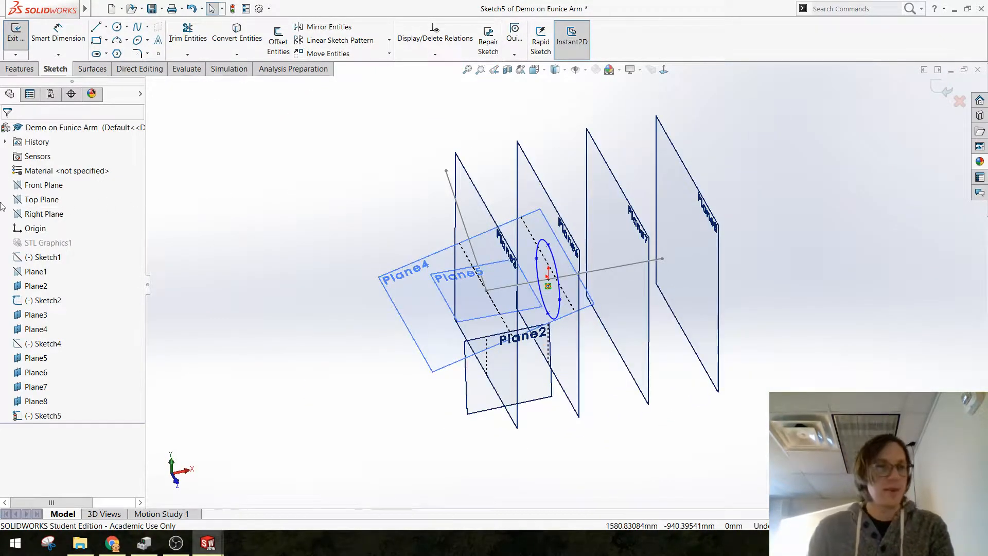
right_click(30, 244)
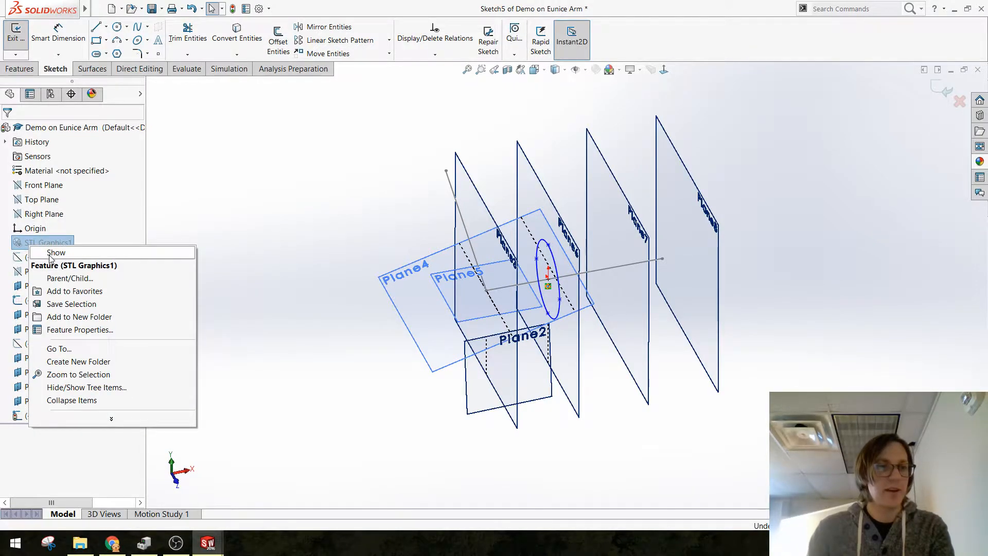
left_click(50, 257)
Step: Widen the ellipse across the upper arm and extend its lower end down to the arm's underside
scroll(521, 278, "down", 5)
mouse_move(595, 329)
middle_mouse_down()
mouse_move(668, 270)
mouse_move(777, 359)
mouse_move(684, 293)
middle_mouse_up()
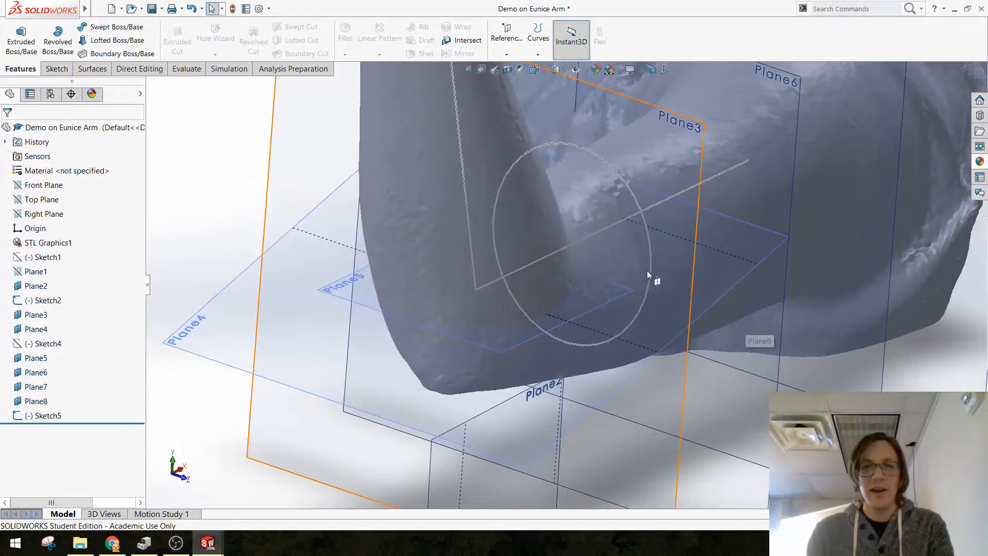
left_click_drag(651, 272, 675, 273)
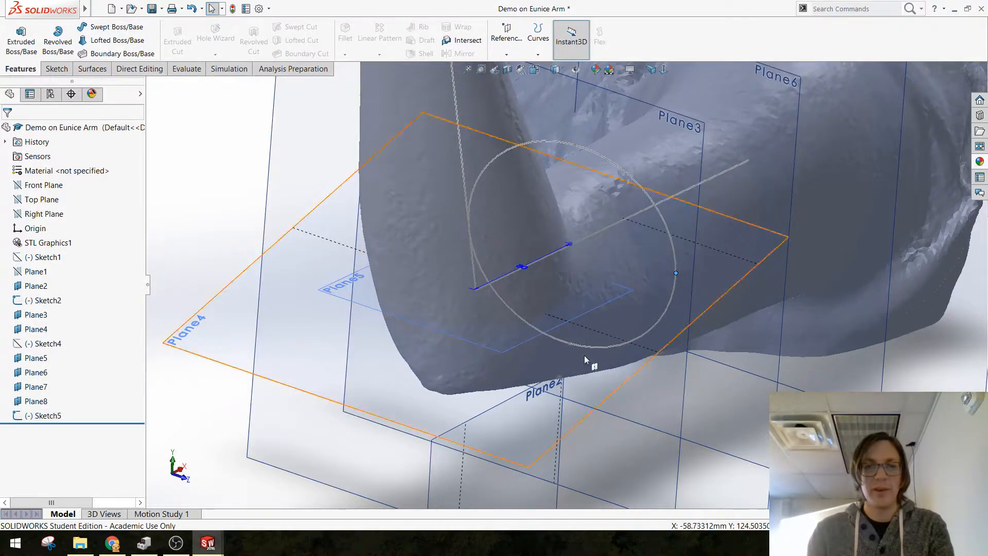
left_click_drag(570, 344, 576, 369)
mouse_move(507, 293)
middle_mouse_down()
mouse_move(554, 273)
mouse_move(602, 301)
mouse_move(641, 261)
mouse_move(638, 290)
mouse_move(616, 319)
mouse_move(647, 330)
middle_mouse_up()
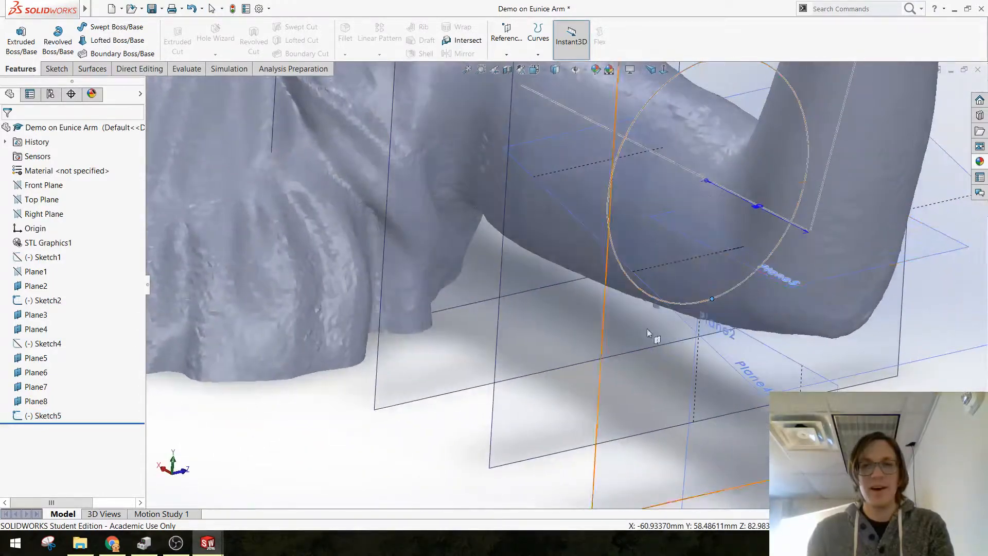
Step: Examine from several sides how the ellipse fits around the scanned upper arm near the elbow
scroll(754, 207, "down", 5)
scroll(629, 246, "up", 6)
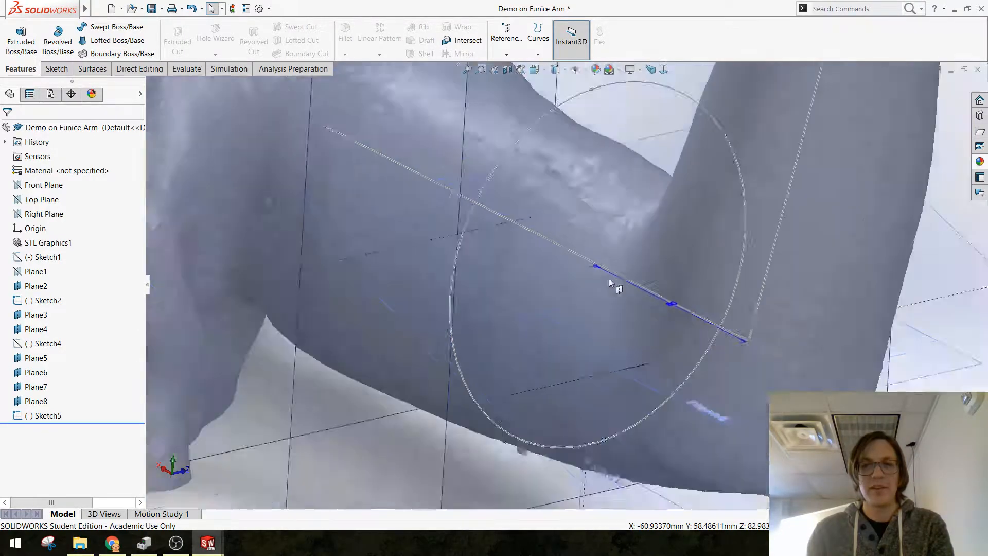
middle_click_drag(617, 286, 509, 294)
left_click(509, 295)
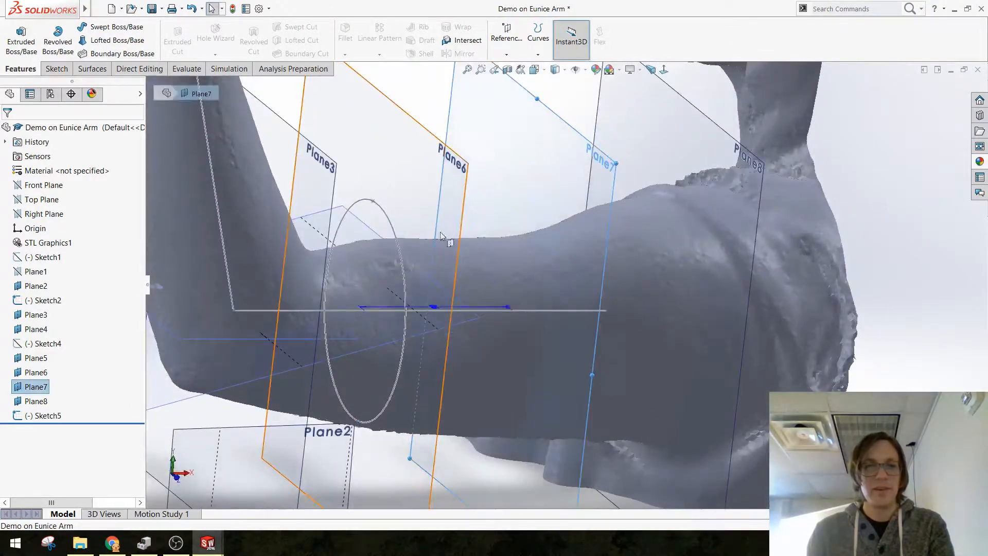
scroll(438, 257, "up", 5)
scroll(388, 324, "down", 3)
left_click(317, 234)
middle_click_drag(574, 271, 557, 277)
scroll(558, 278, "down", 5)
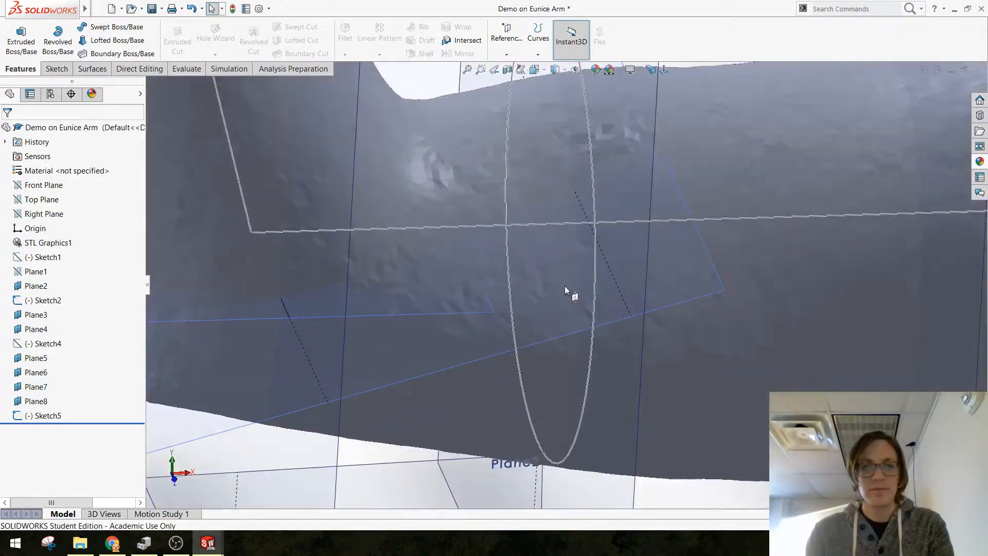
middle_click_drag(566, 227, 591, 237)
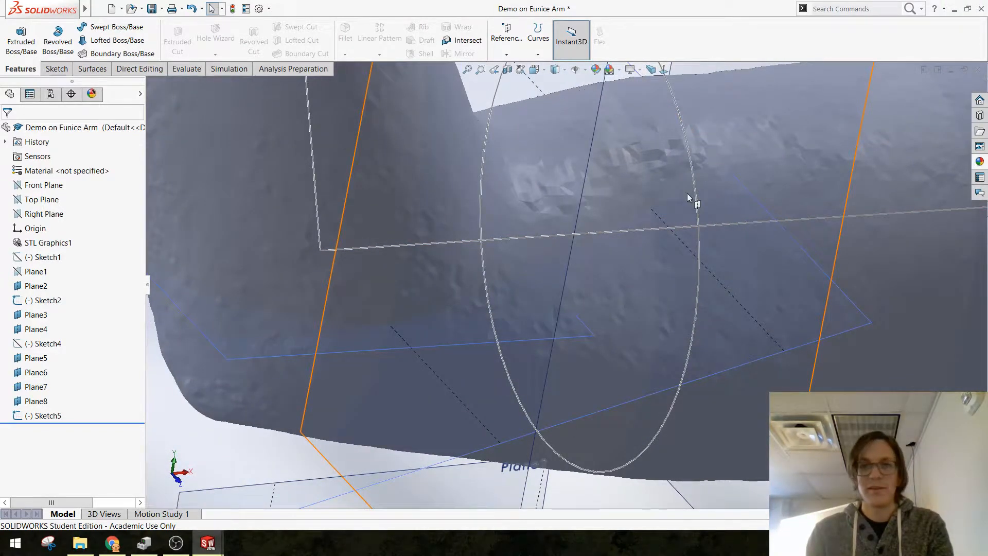
Step: Edit Sketch5 and move the ellipse's centre point below the upper-arm axis line, about 14 mm under the sketch origin
left_click(28, 418)
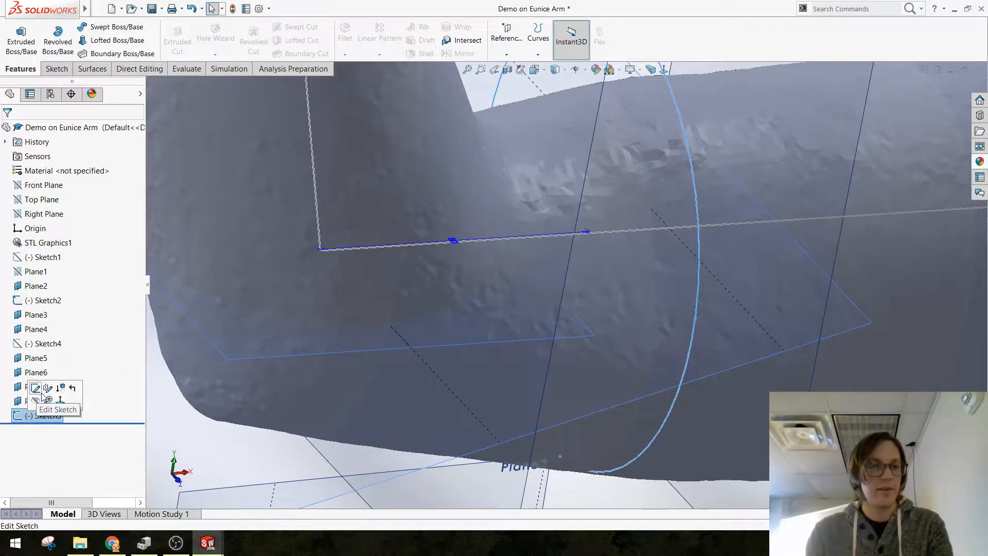
left_click(41, 390)
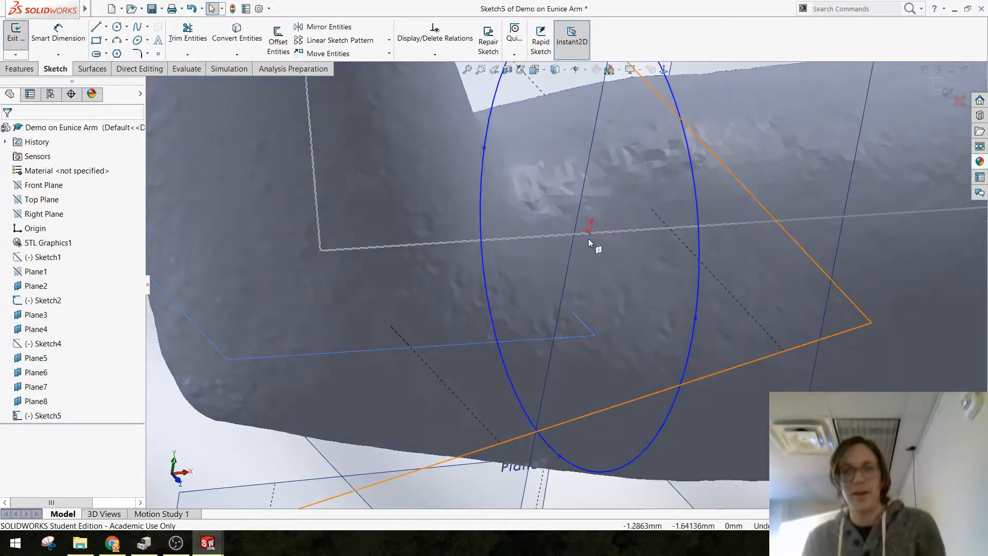
left_click_drag(589, 238, 581, 282)
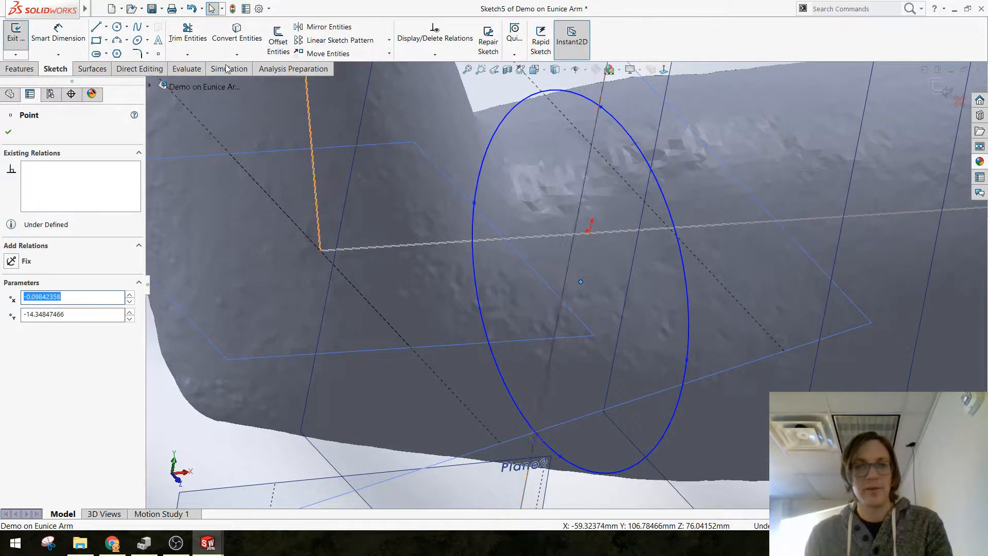
Step: Sketch a construction line about 17 mm long from the ellipse's centre point up to the upper-arm axis line
left_click(106, 27)
left_click(124, 53)
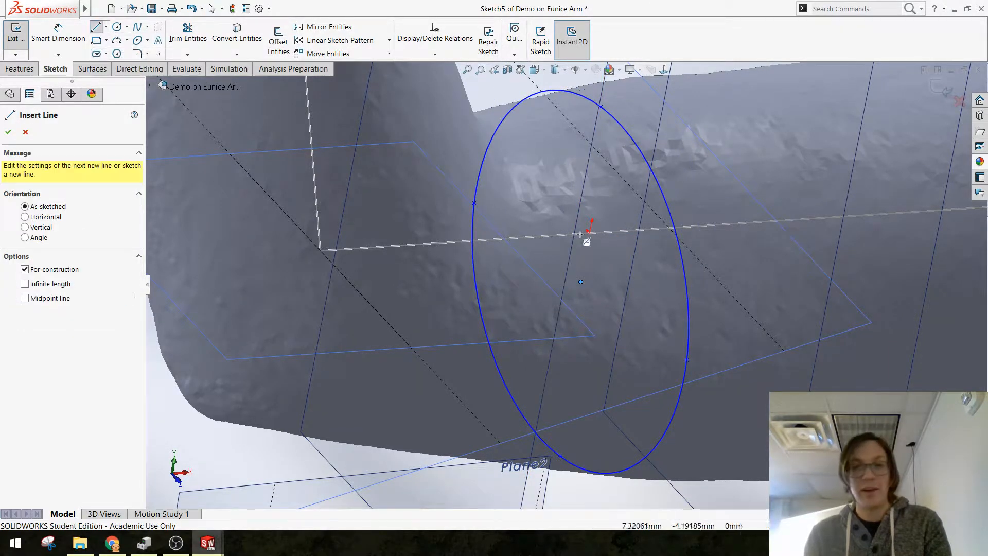
left_click(580, 281)
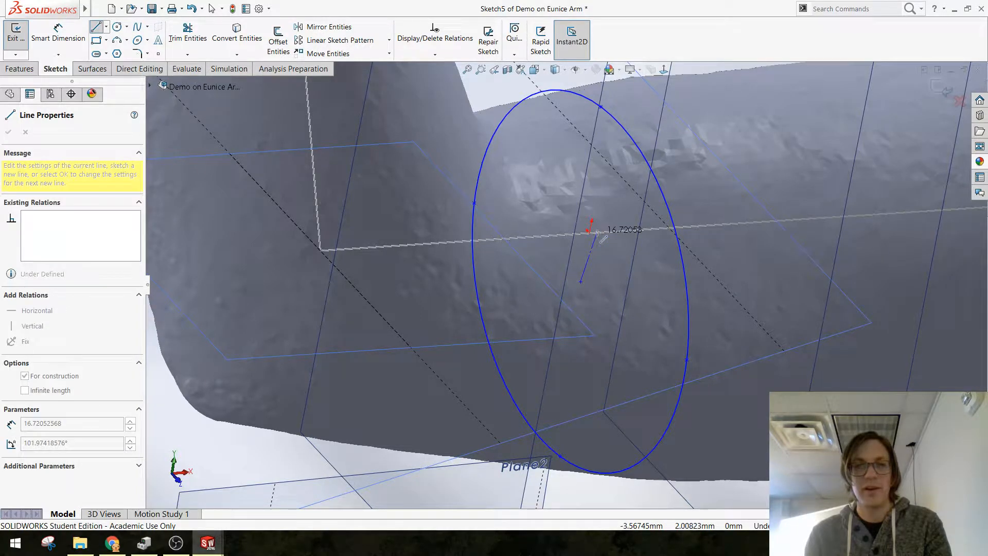
left_click(597, 232)
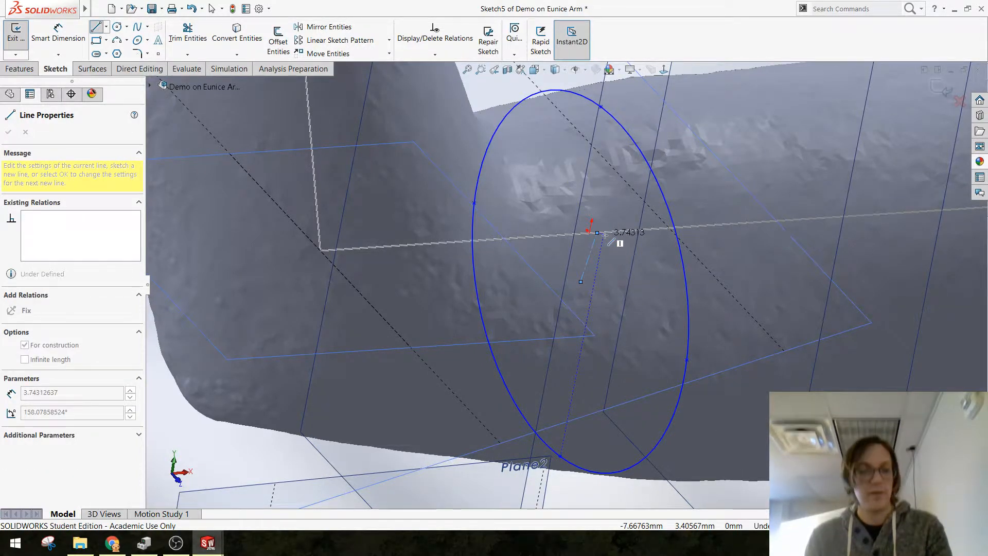
key("Escape")
Step: Pierce the construction line's upper end with Sketch2's upper-arm line and make the construction line vertical
left_click(604, 235)
left_click(597, 233, "ctrl")
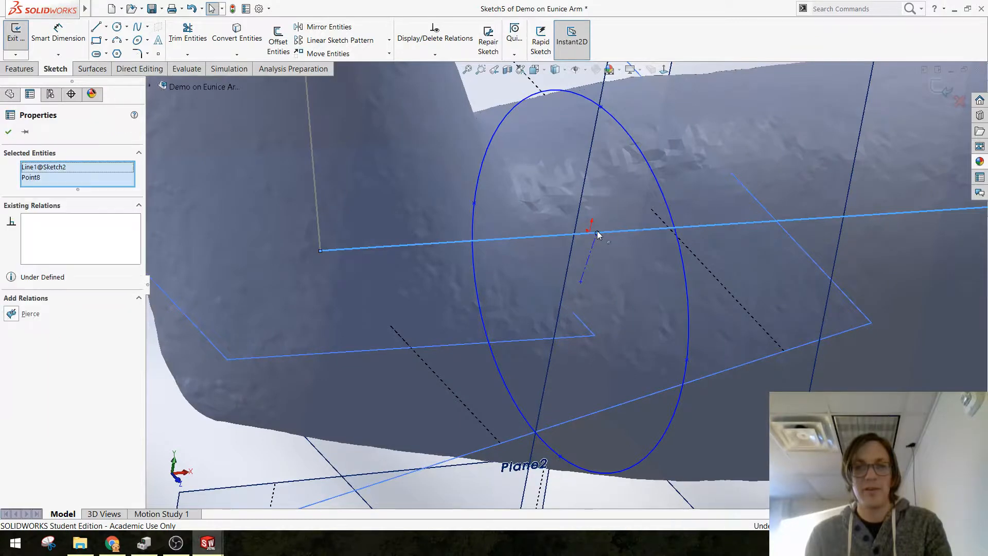
left_click(625, 189)
left_click(583, 250)
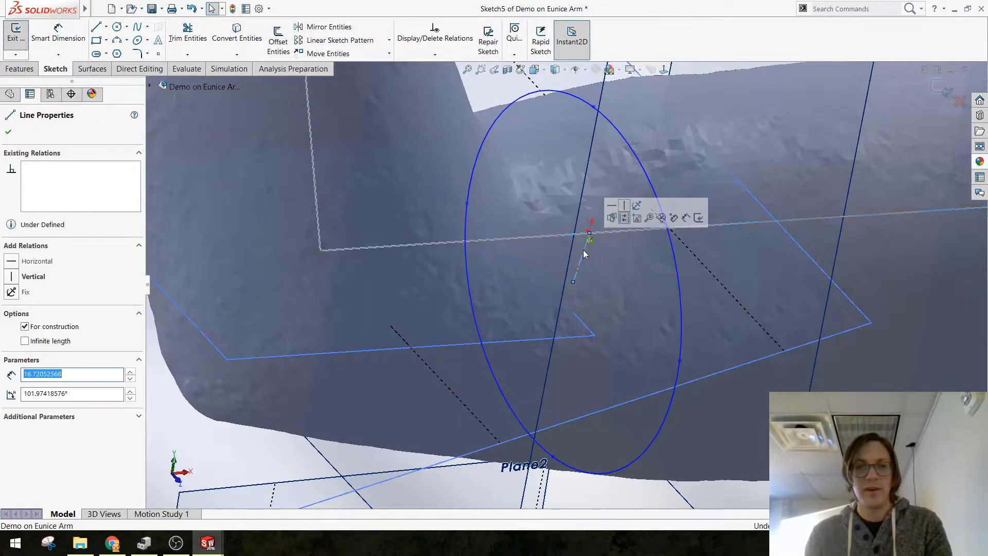
left_click(624, 205)
scroll(610, 284, "up", 5)
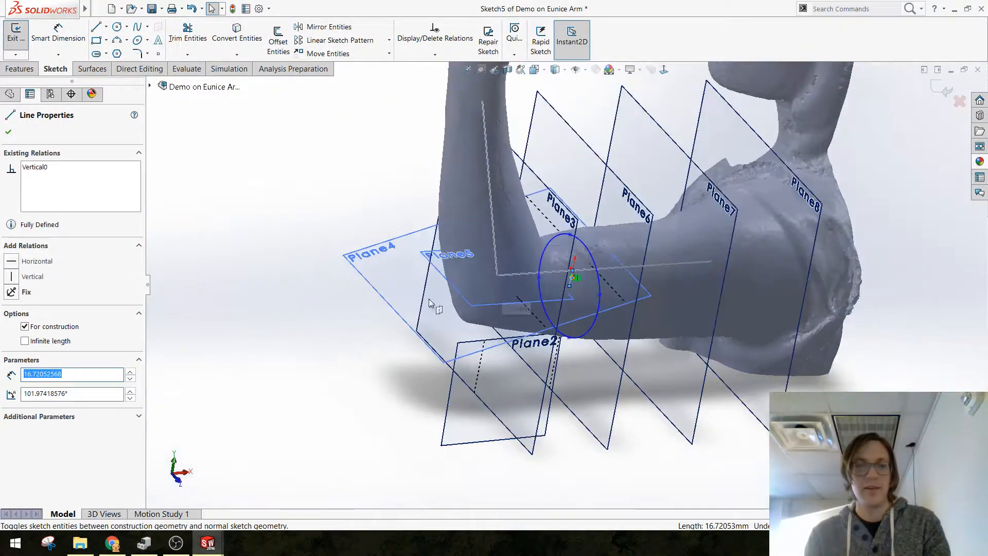
key("Escape")
Step: Try to add a vertical relation between the ellipse's two opposite side points, and undo it
mouse_move(431, 304)
middle_mouse_down()
mouse_move(448, 239)
mouse_move(486, 262)
mouse_move(527, 262)
mouse_move(558, 307)
middle_mouse_up()
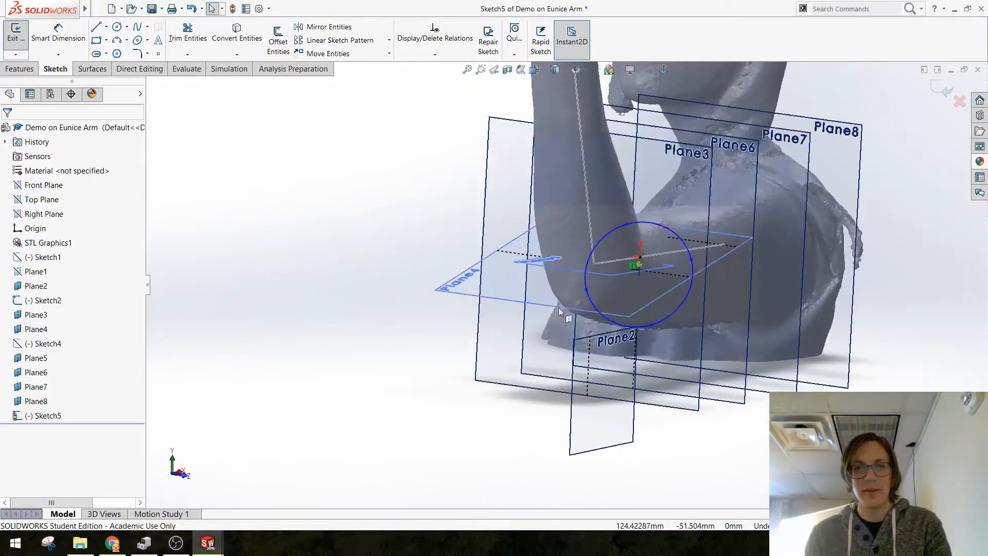
scroll(680, 303, "down", 3)
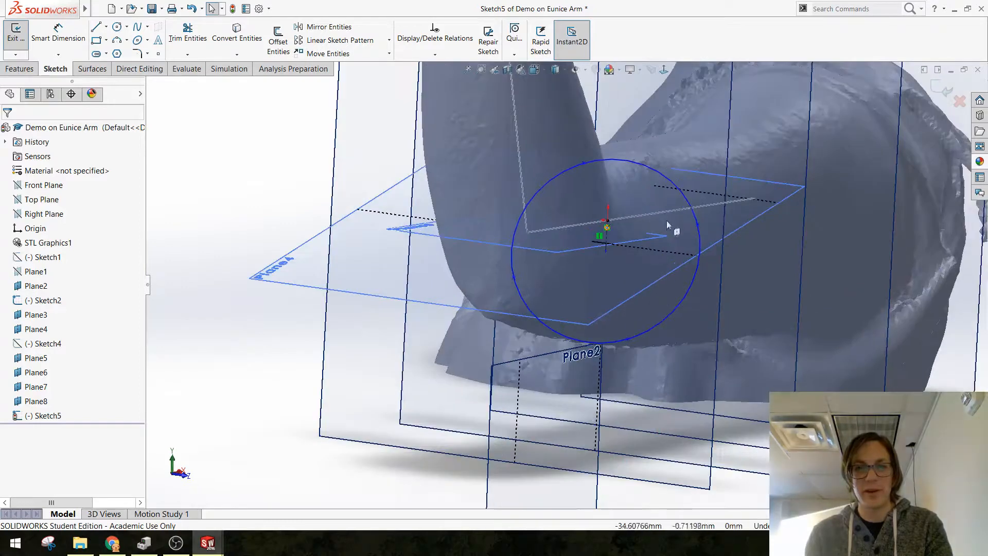
left_click(695, 224)
left_click(698, 225)
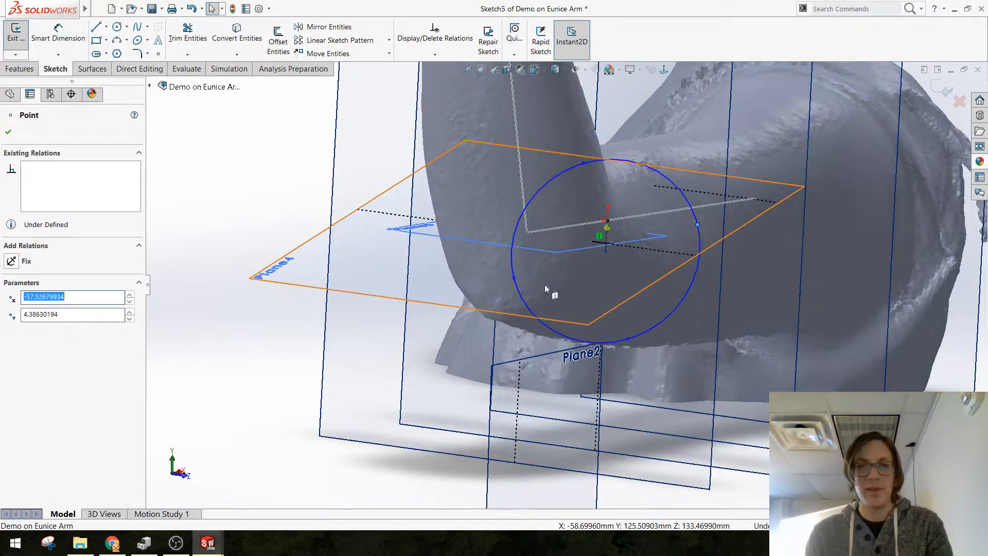
left_click(514, 277, "ctrl")
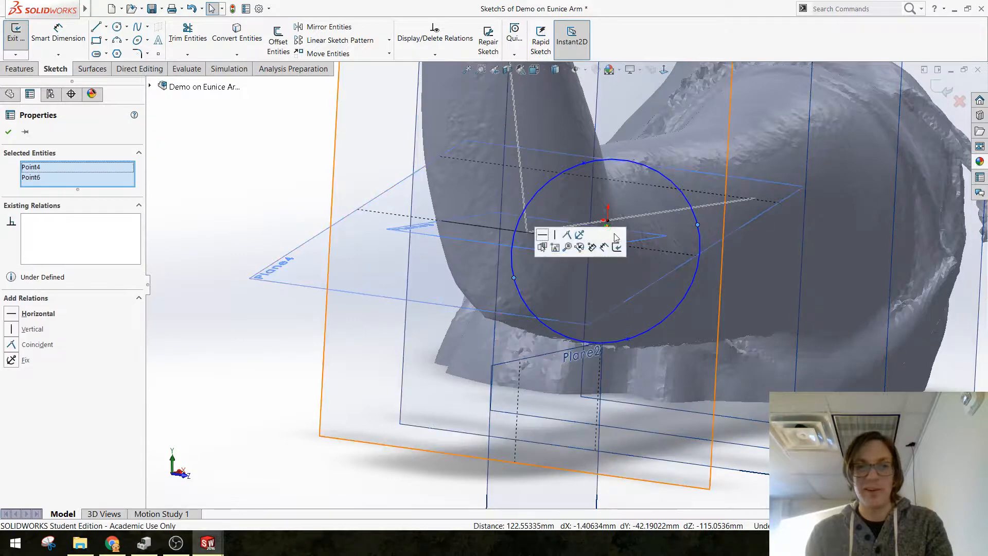
left_click(550, 240)
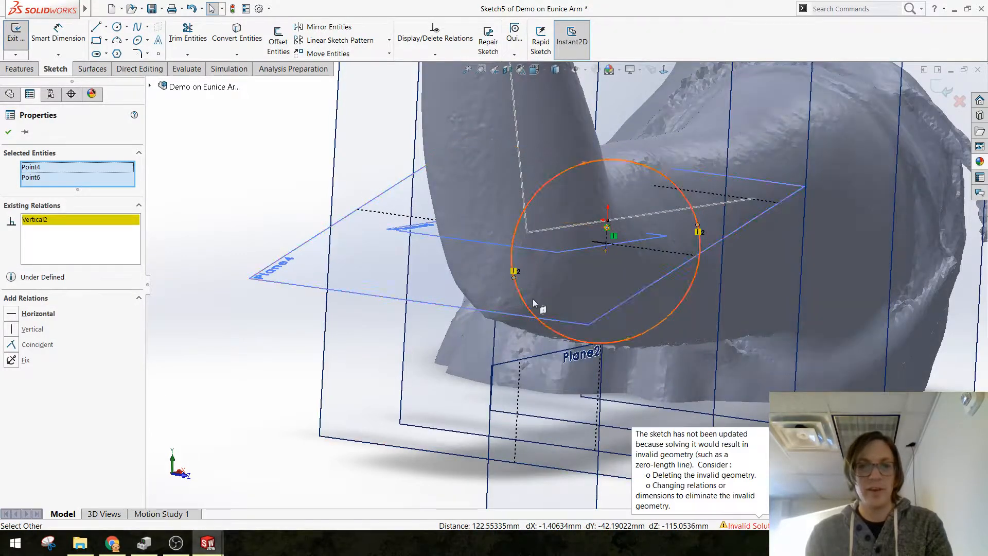
key("ctrl+z")
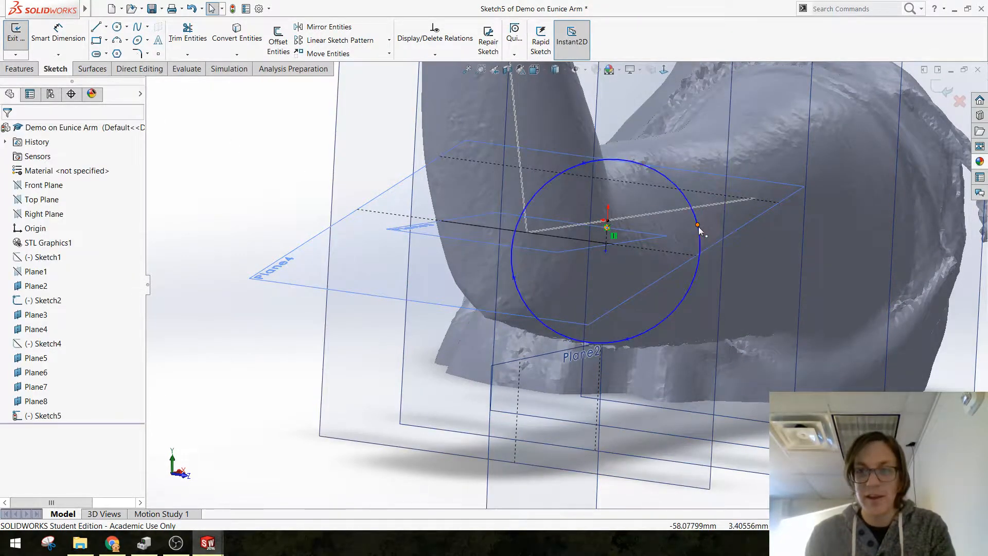
Step: Rotate and reshape the ellipse by moving its side point up to the top of the arm, about 37 mm above the sketch origin
left_click_drag(698, 224, 617, 152)
mouse_move(628, 257)
middle_mouse_down()
mouse_move(624, 235)
mouse_move(701, 300)
mouse_move(621, 298)
middle_mouse_up()
scroll(646, 258, "down", 4)
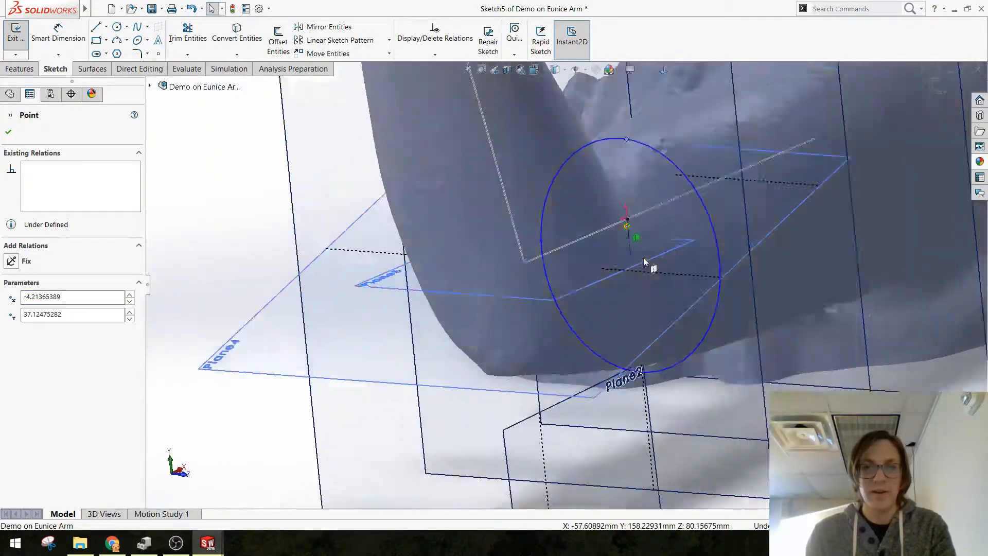
Step: Dimension the vertical construction line to 15 mm
left_click(58, 37)
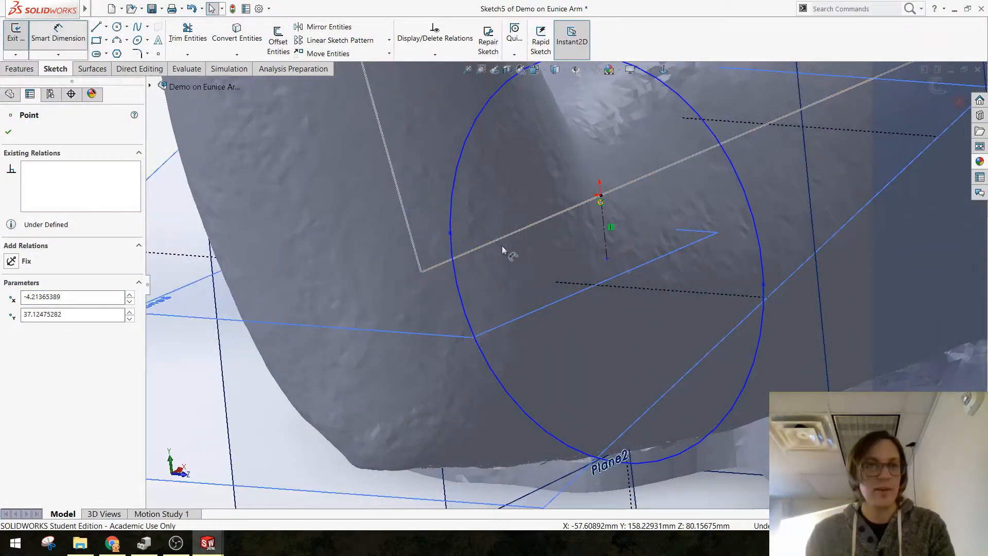
left_click(607, 245)
key("Escape")
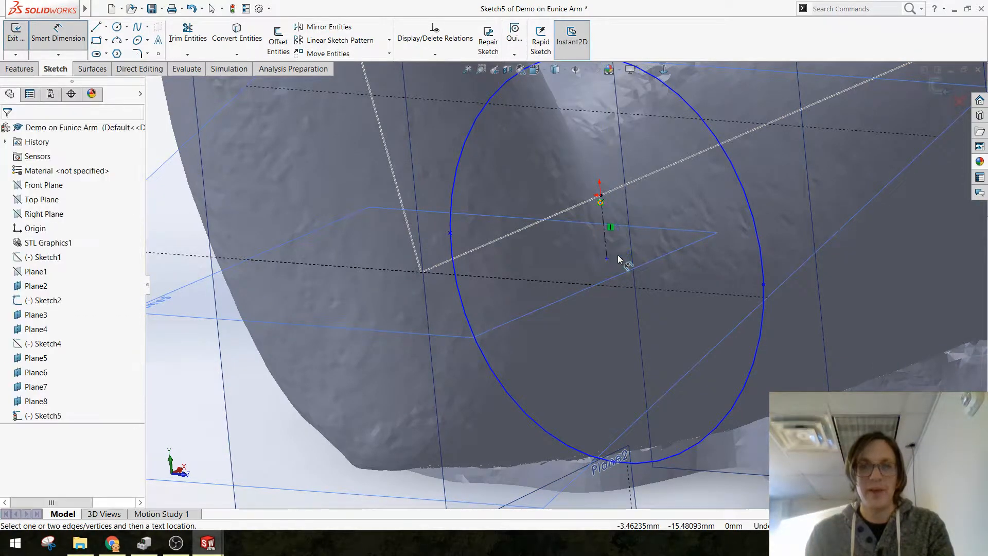
left_click(607, 245)
left_click(610, 226)
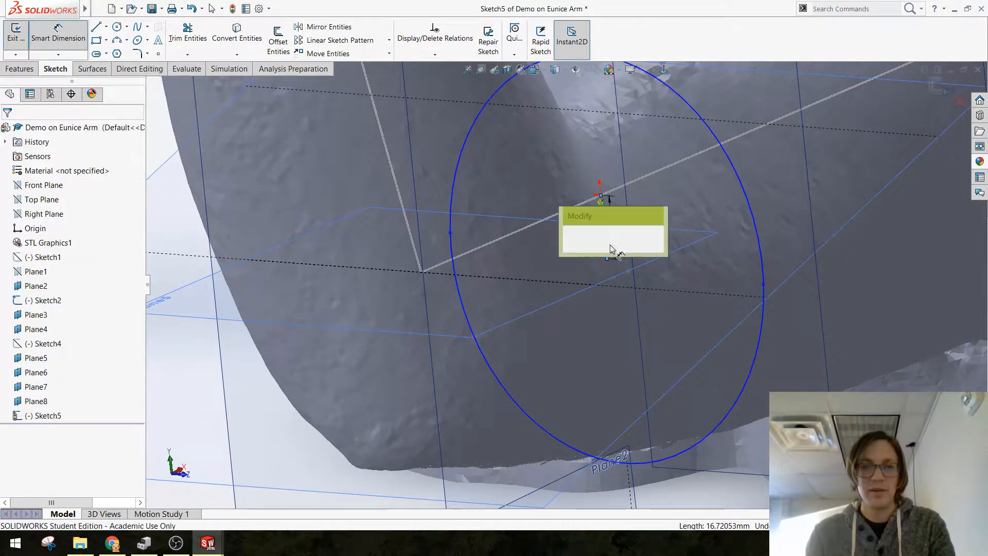
type("15")
key("Return")
key("Escape")
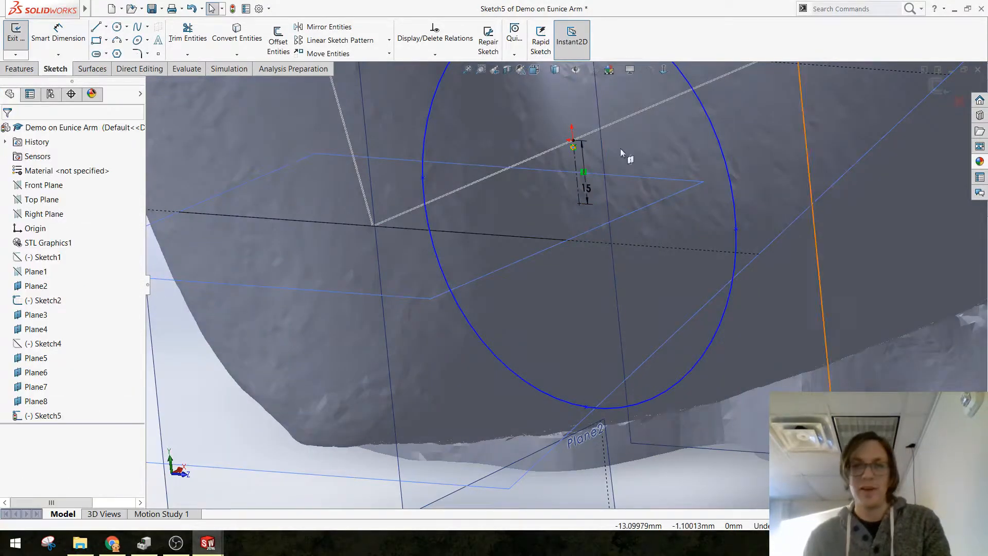
Step: Adjust the ellipse's top point at the arm's upper surface to about 42 mm above the sketch origin
scroll(694, 223, "up", 7)
scroll(663, 241, "down", 3)
middle_click_drag(531, 245, 624, 169)
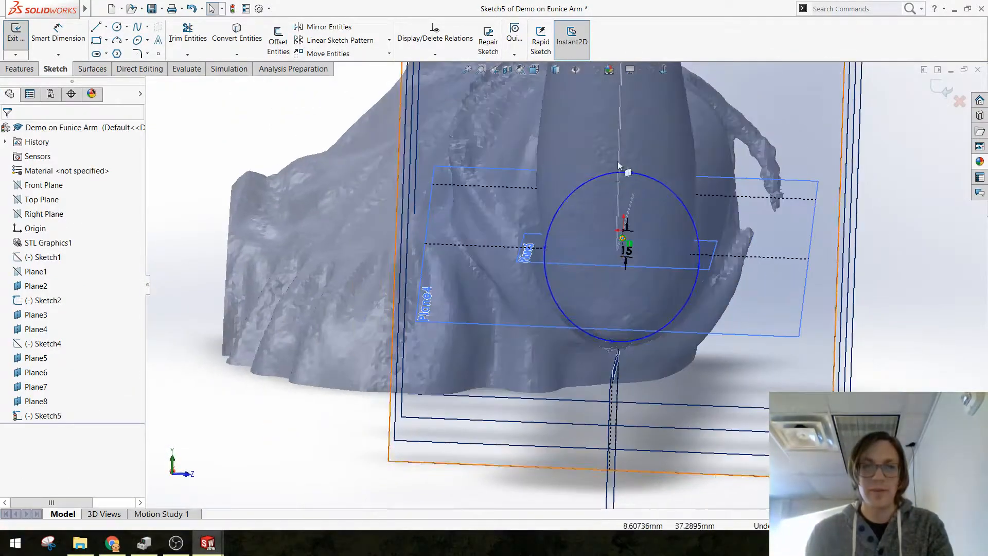
left_click(627, 167)
mouse_move(627, 166)
left_mouse_down()
mouse_move(638, 152)
mouse_move(622, 162)
left_mouse_up()
middle_click_drag(650, 245, 607, 258)
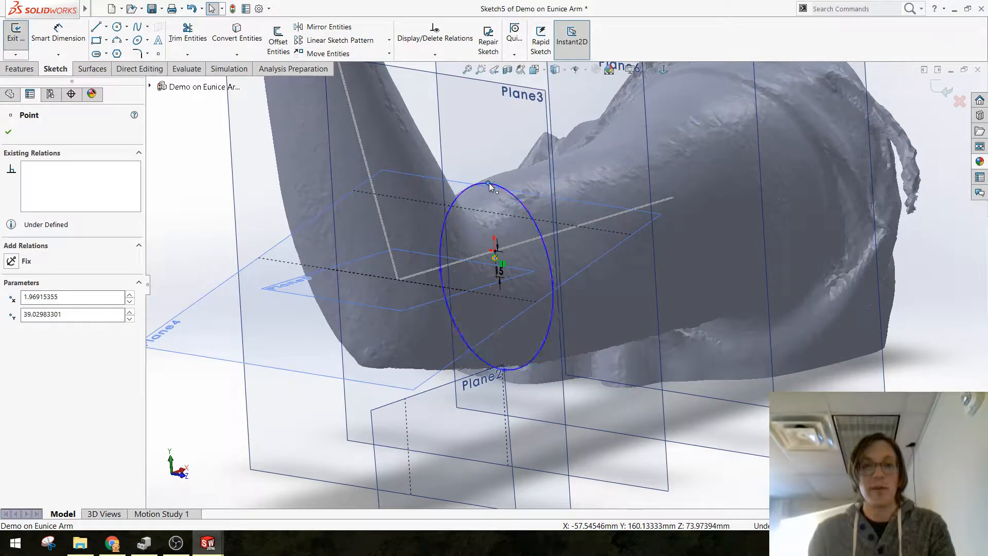
mouse_move(489, 183)
left_mouse_down()
mouse_move(490, 168)
mouse_move(488, 179)
left_mouse_up()
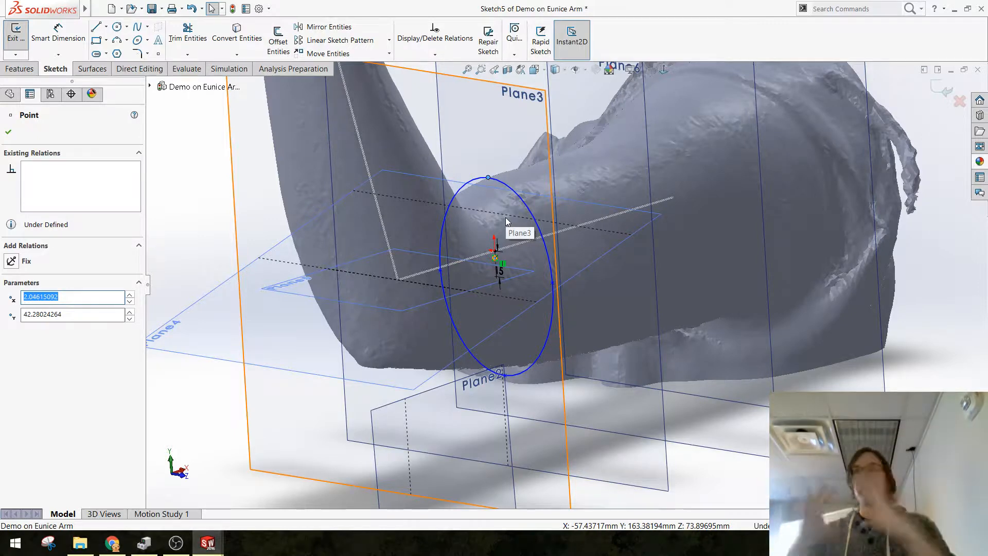
Step: Widen the ellipse around the arm by moving its side point to about 47 mm from the sketch origin horizontally
scroll(580, 299, "down", 2)
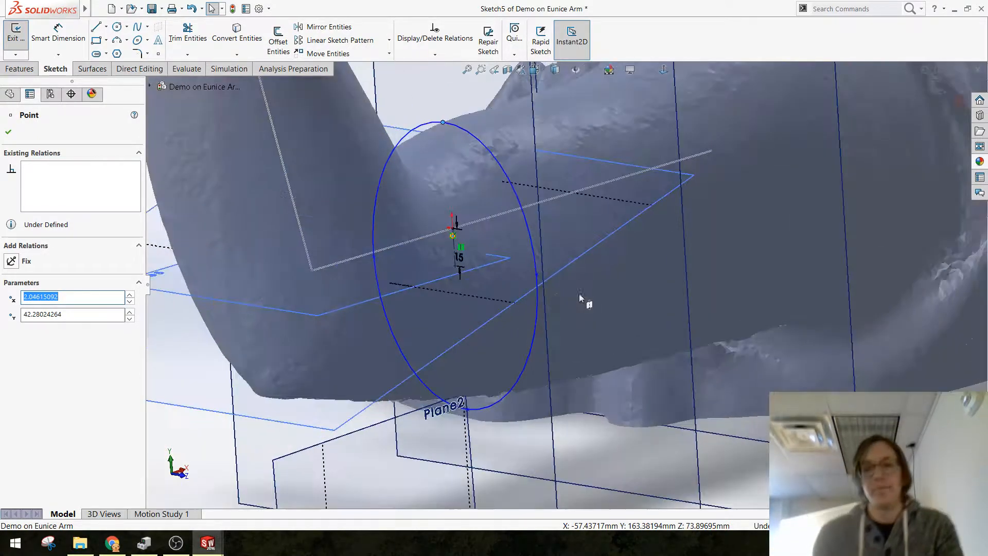
mouse_move(484, 286)
middle_mouse_down()
mouse_move(563, 275)
mouse_move(556, 296)
middle_mouse_up()
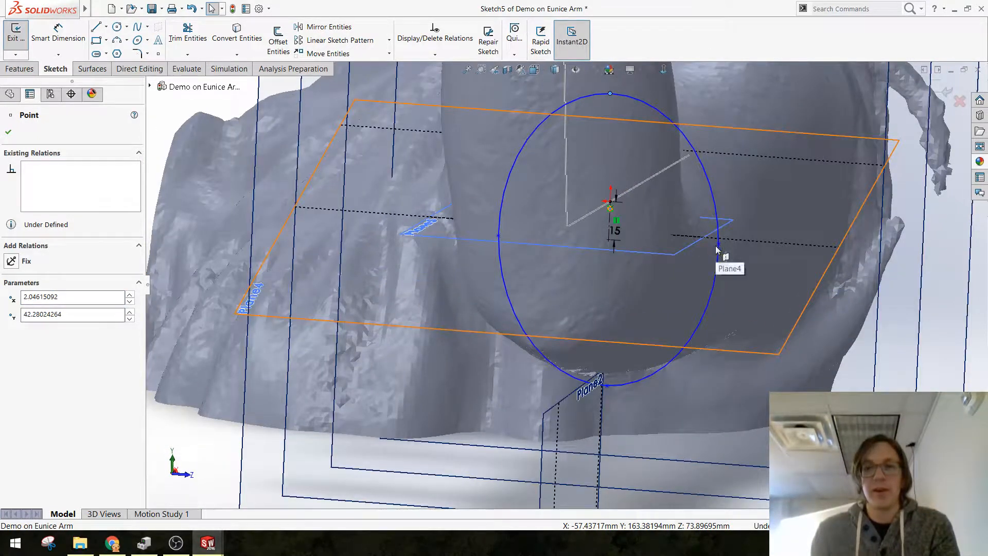
left_click_drag(714, 245, 727, 249)
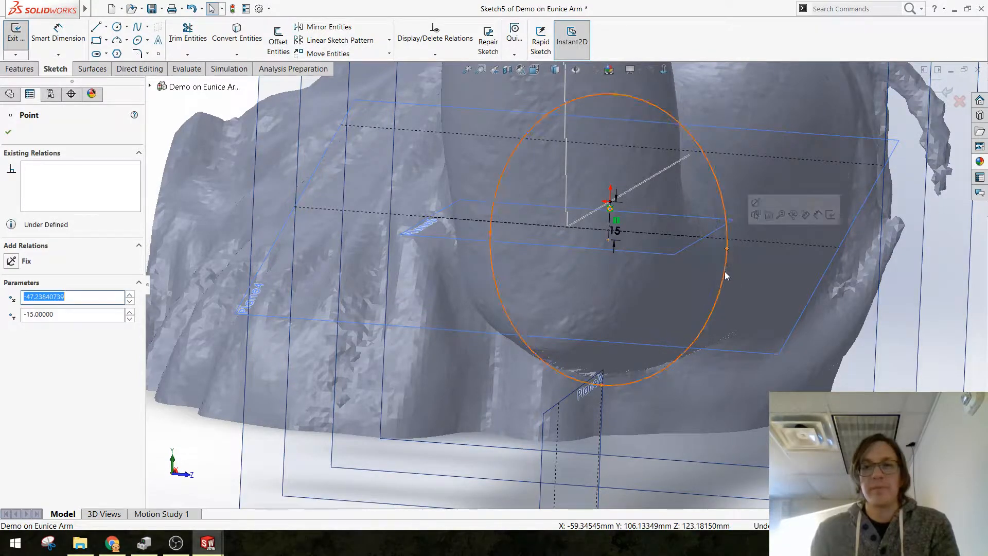
scroll(803, 286, "up", 4)
left_click(816, 289)
mouse_move(651, 258)
middle_mouse_down()
mouse_move(611, 220)
mouse_move(481, 226)
mouse_move(618, 312)
mouse_move(615, 341)
middle_mouse_up()
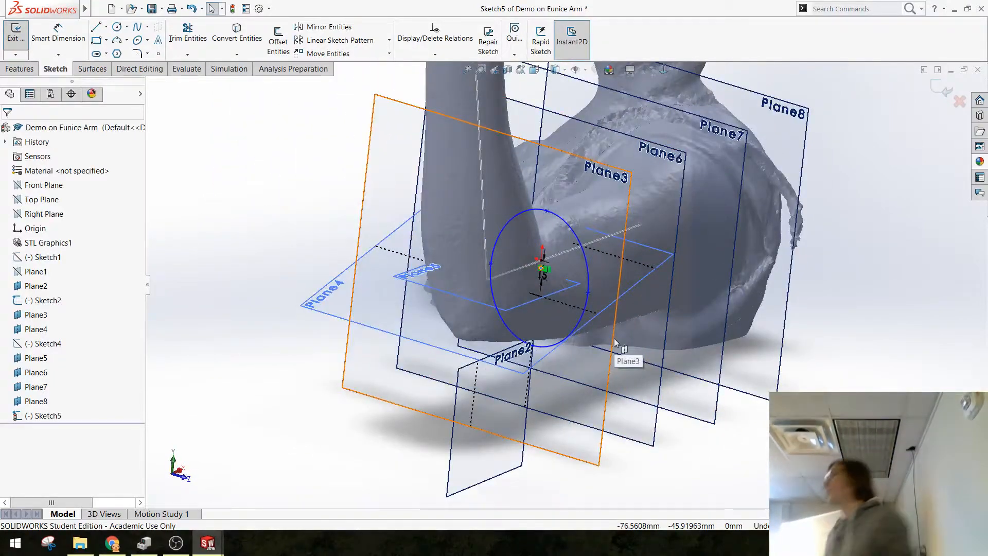
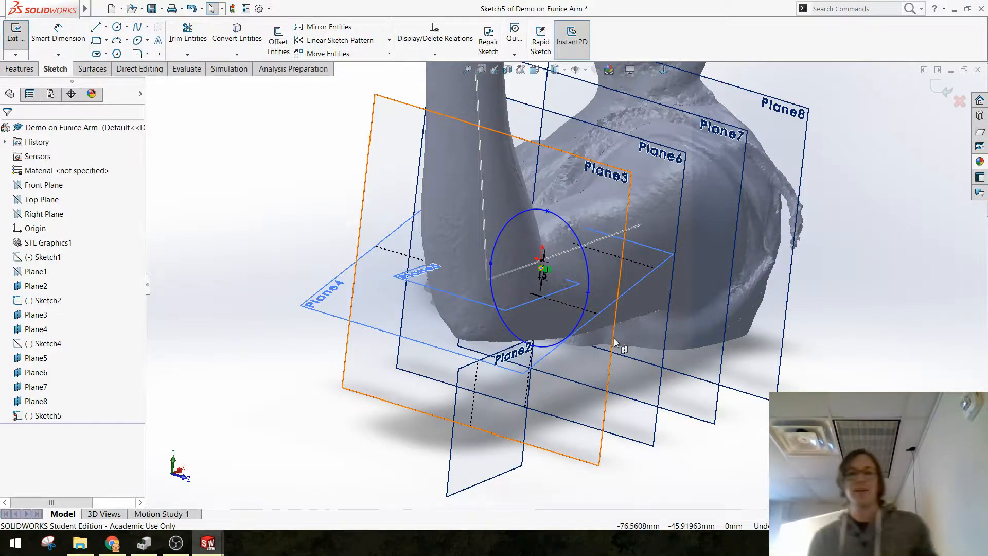
Step: Check the fitted ellipse against the arm and close its sketch
middle_click_drag(614, 338, 564, 262)
scroll(564, 262, "down", 5)
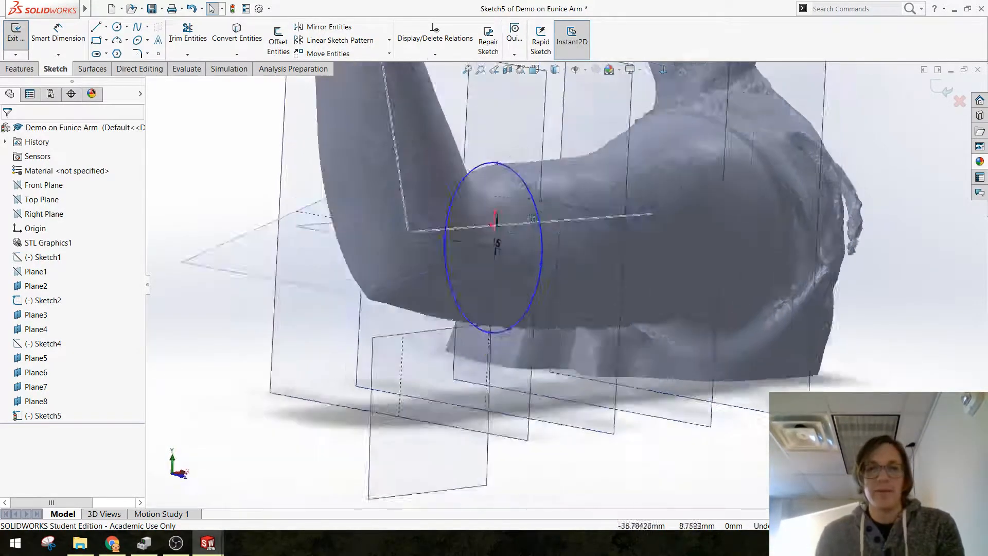
middle_click_drag(533, 218, 565, 260)
scroll(565, 261, "up", 3)
scroll(565, 263, "down", 1)
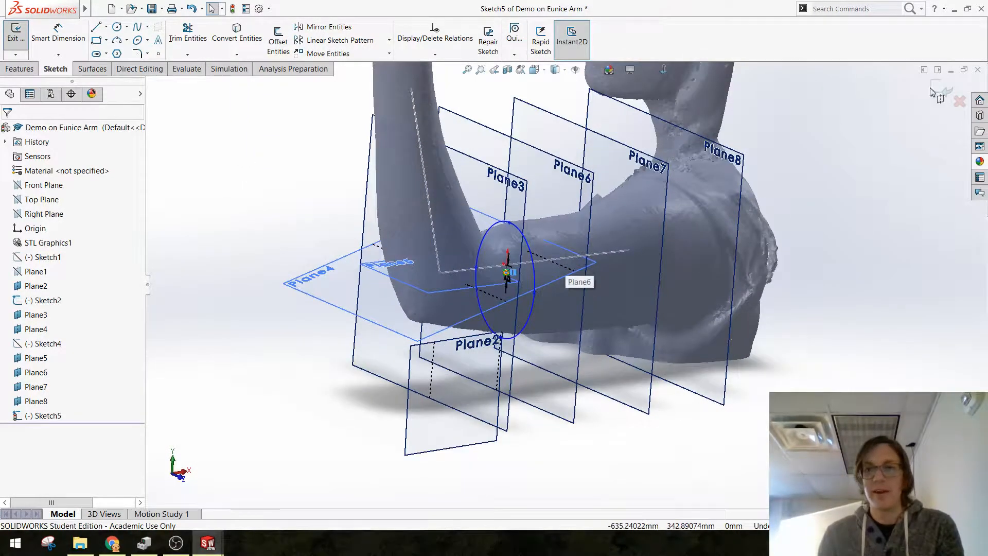
left_click(941, 95)
Step: Sketch an ellipse on Plane7 around the upper arm, centred below the axis line, with radii of about 62 mm and 57 mm
scroll(556, 286, "down", 3)
mouse_move(554, 218)
middle_mouse_down()
mouse_move(527, 192)
mouse_move(554, 181)
middle_mouse_up()
left_click(687, 123)
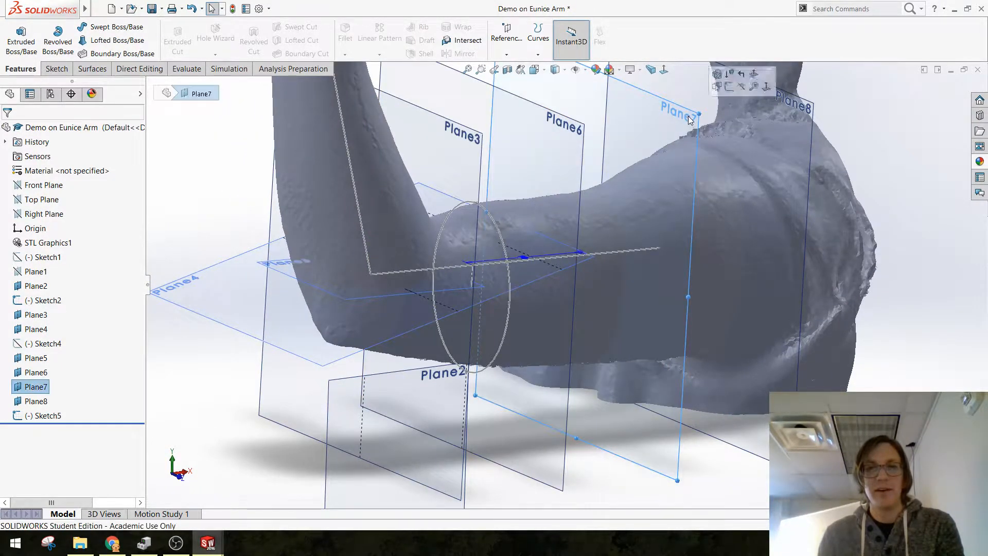
left_click(729, 87)
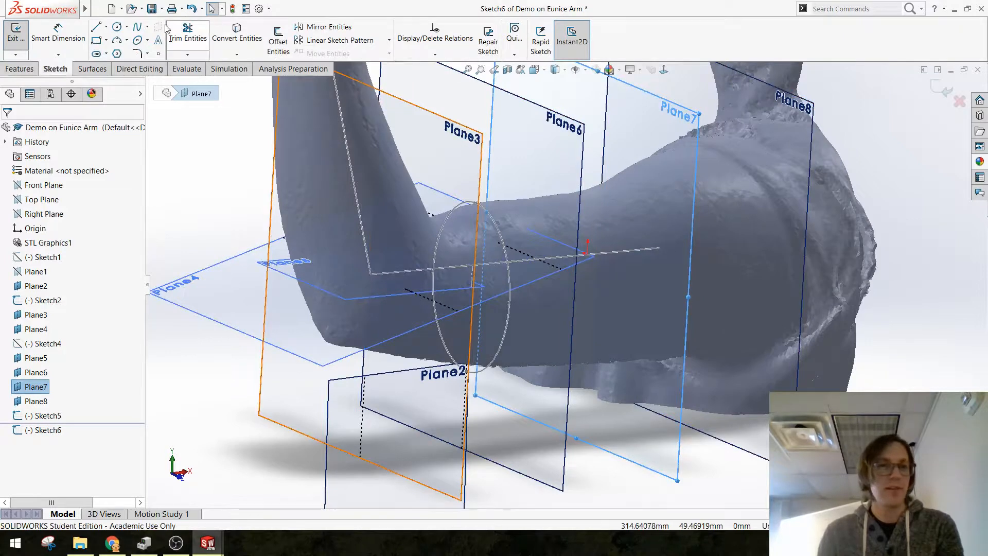
left_click(138, 45)
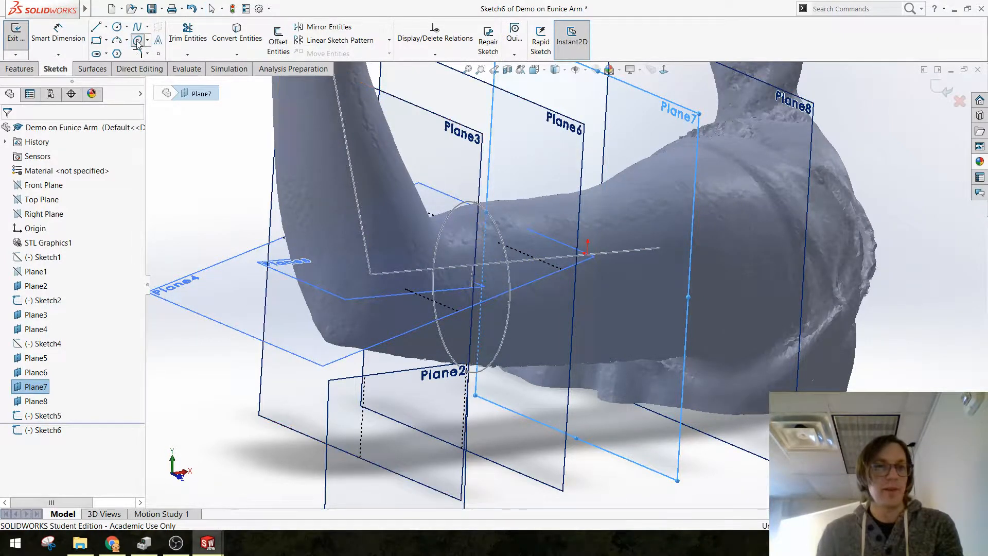
left_click(594, 279)
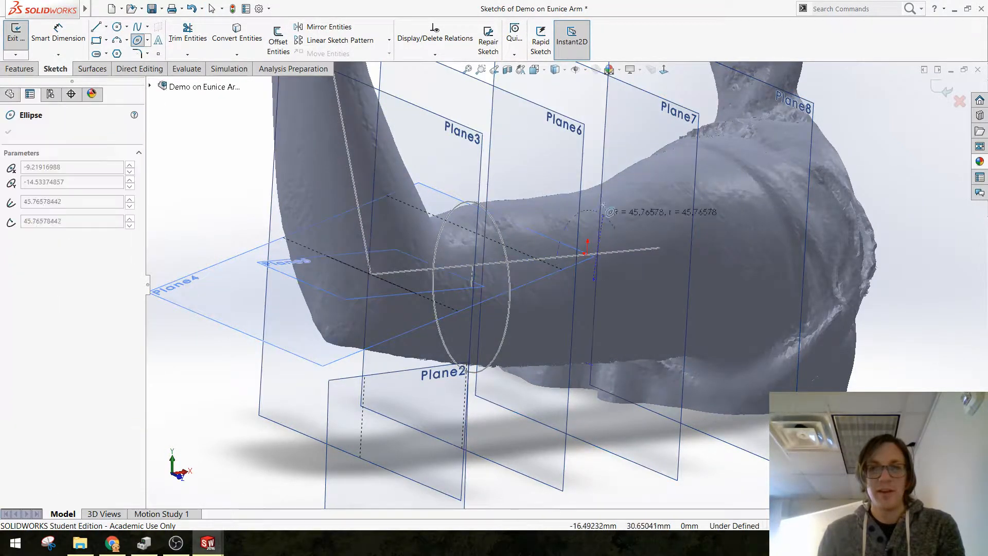
left_click(593, 186)
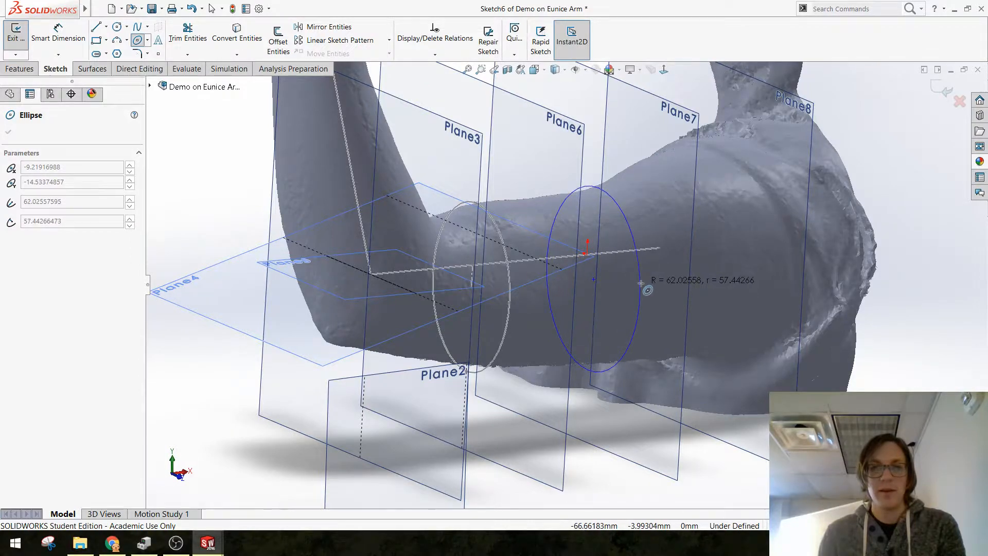
left_click(639, 283)
key("Escape")
Step: Check the Plane7 ellipse against the scanned upper arm and exit the sketch
middle_click_drag(574, 326, 507, 324)
scroll(588, 288, "down", 2)
middle_click_drag(588, 288, 581, 265)
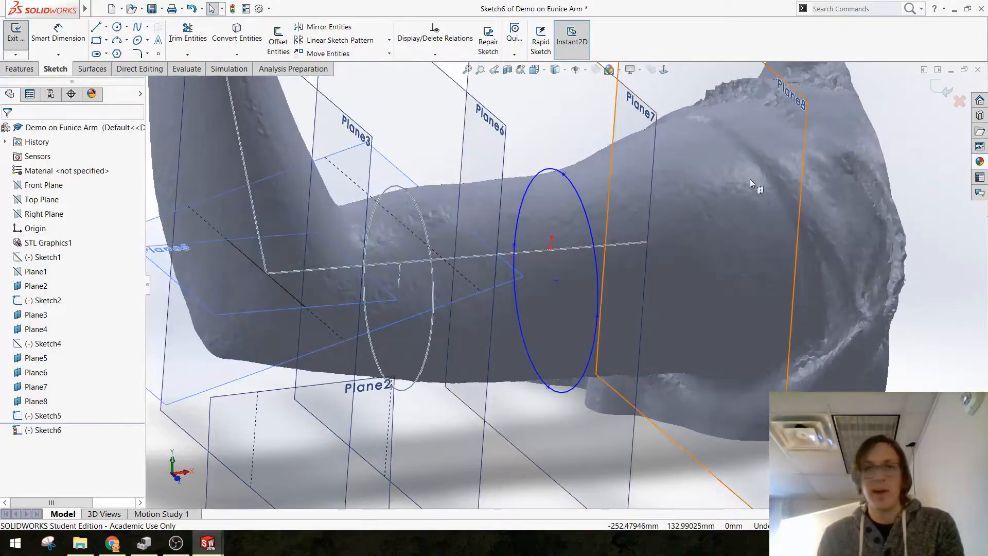
left_click(943, 96)
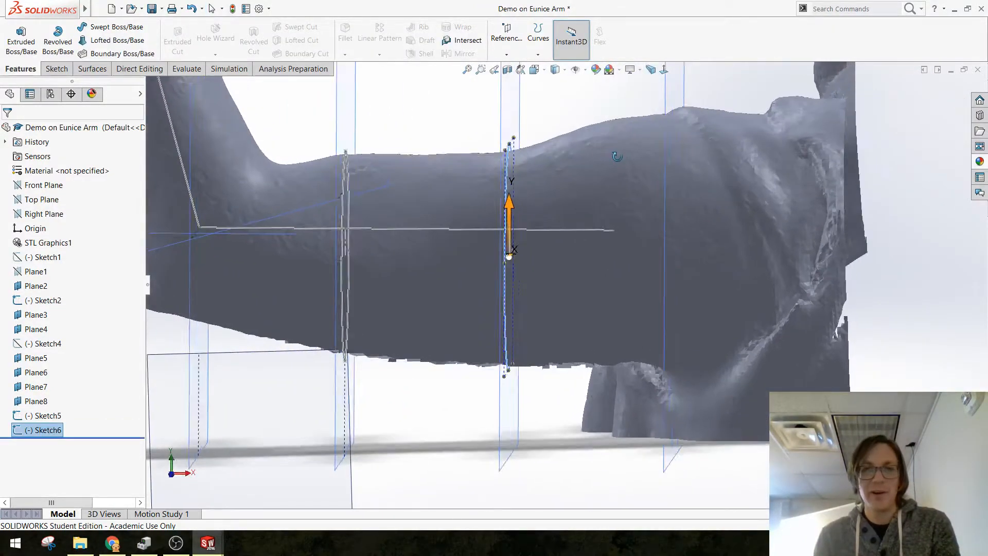
Step: Sketch an ellipse on Plane3 around the elbow, with a vertical radius of about 49 mm
middle_click_drag(617, 157, 844, 194)
scroll(844, 195, "up", 2)
scroll(718, 165, "down", 1)
mouse_move(717, 165)
middle_mouse_down()
mouse_move(489, 180)
mouse_move(540, 163)
mouse_move(535, 183)
mouse_move(540, 176)
mouse_move(561, 221)
mouse_move(553, 189)
mouse_move(247, 163)
mouse_move(430, 286)
mouse_move(394, 295)
mouse_move(365, 214)
mouse_move(401, 100)
middle_mouse_up()
left_click(402, 124)
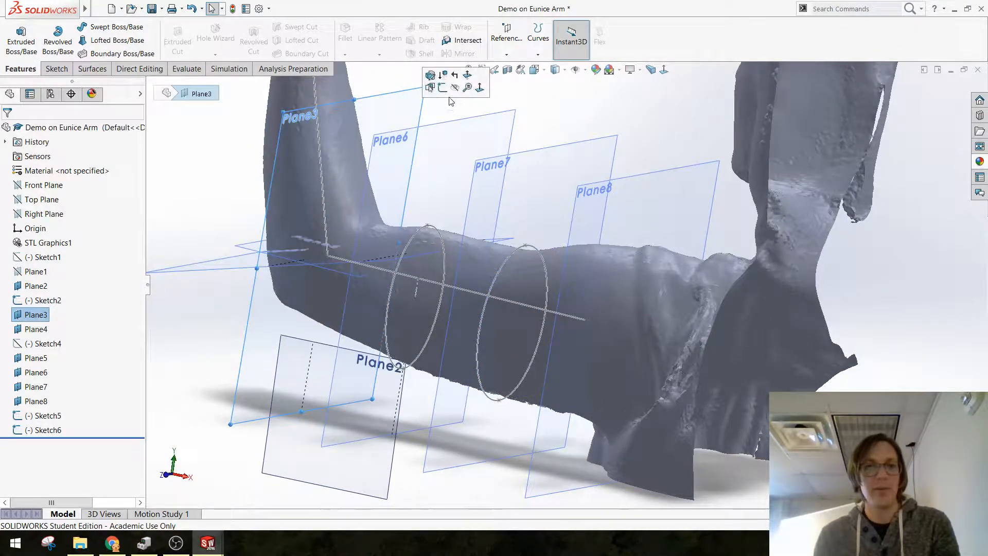
left_click(470, 87)
left_click(230, 199)
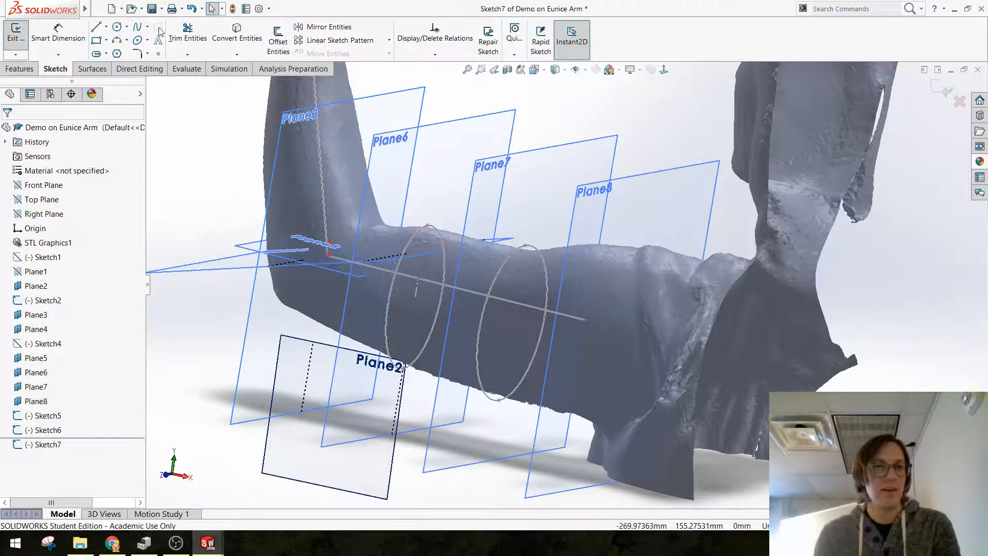
left_click(138, 42)
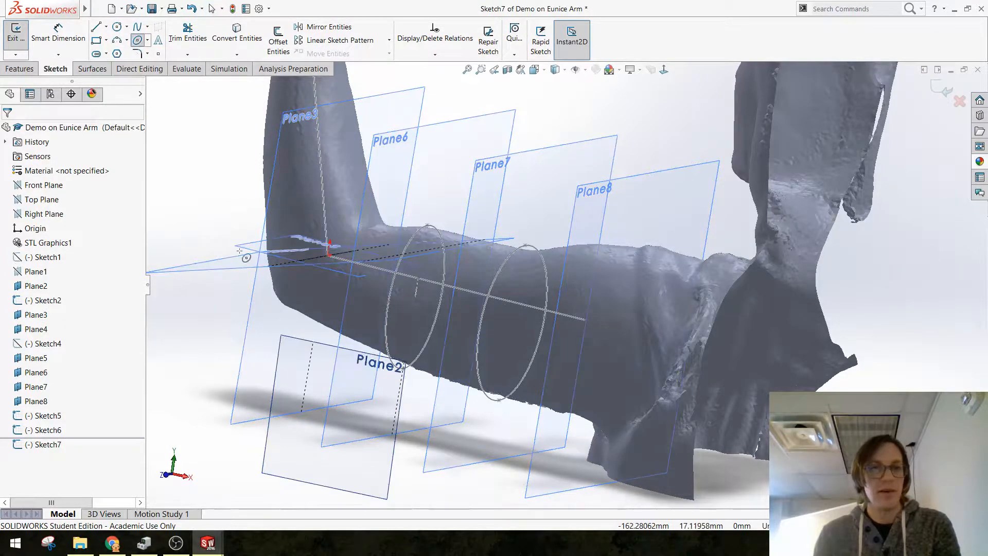
left_click(337, 268)
left_click(348, 207)
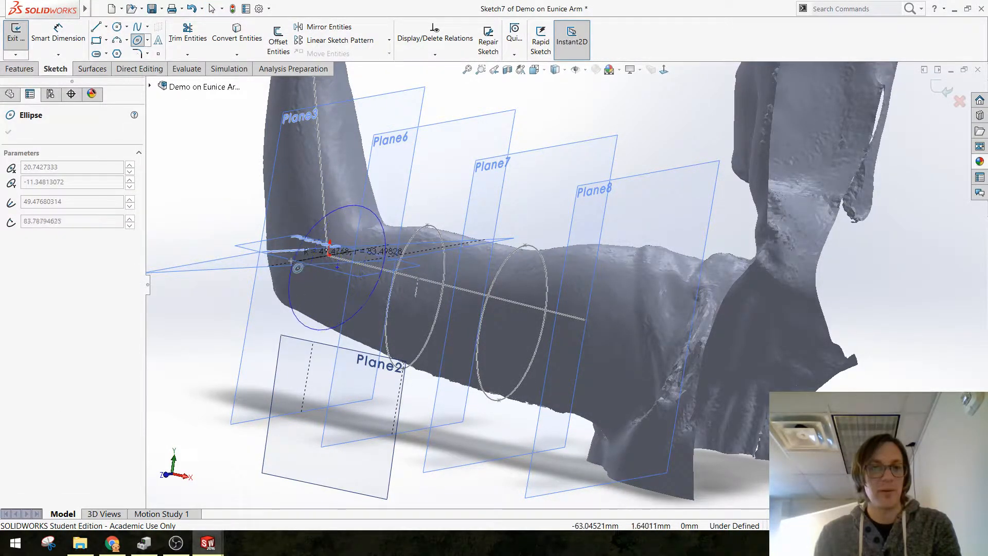
left_click(312, 247)
key("Escape")
Step: Move the elbow ellipse's centre to about 1.4 mm sideways and 14.5 mm below the sketch origin
middle_click_drag(332, 296, 542, 395)
scroll(542, 394, "down", 3)
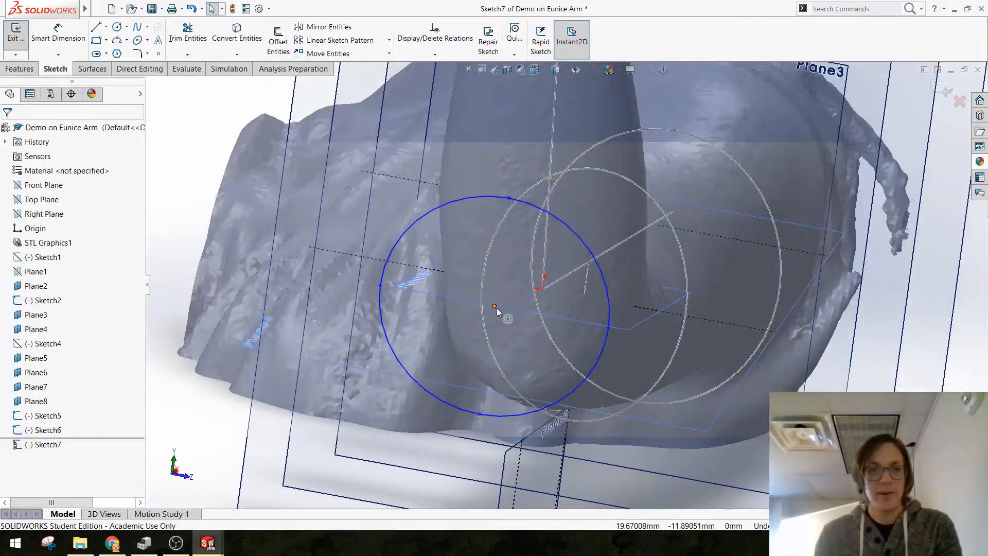
mouse_move(495, 307)
left_mouse_down()
mouse_move(531, 329)
mouse_move(535, 320)
left_mouse_up()
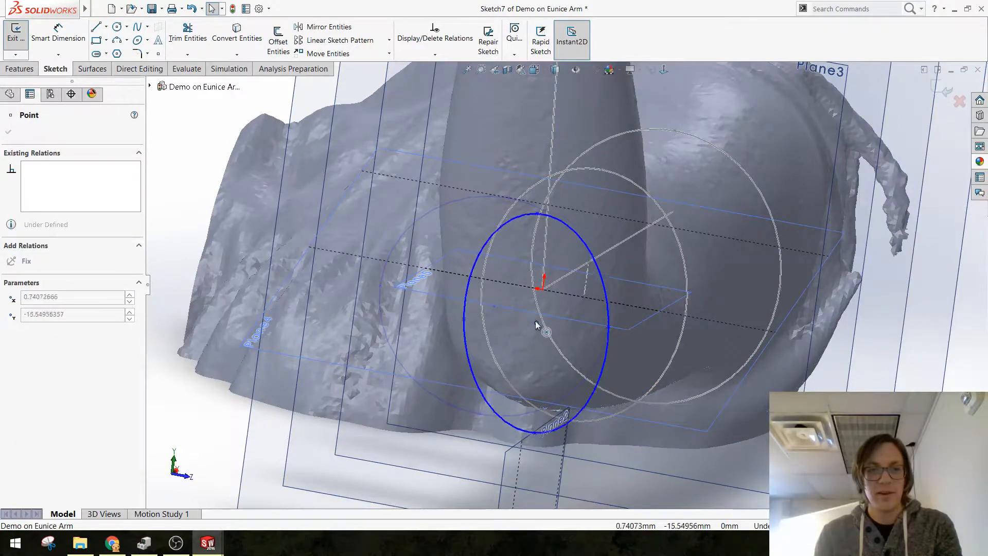
Step: Draw a construction line from the sketch origin down to near the elbow ellipse's centre
left_click(106, 27)
left_click(117, 49)
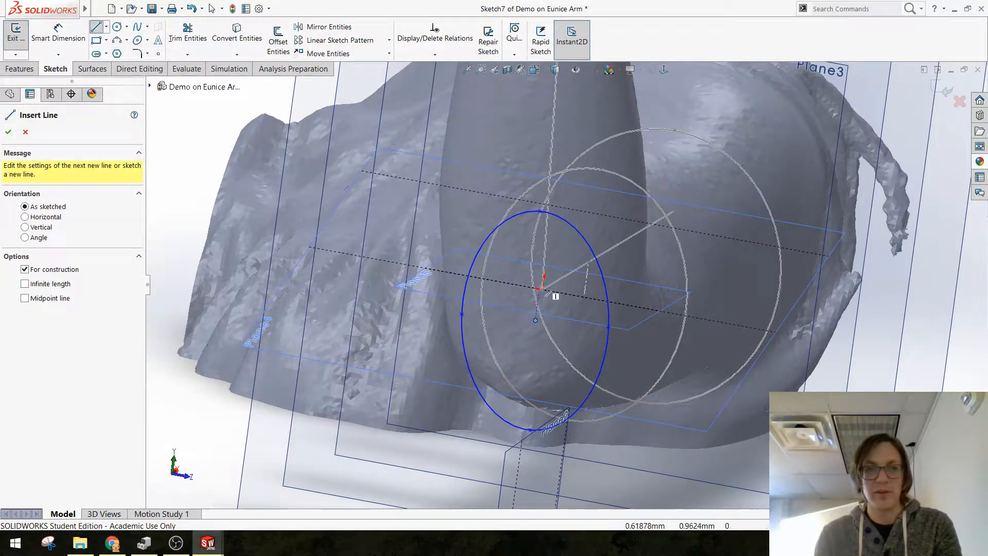
left_click(536, 319)
key("Escape")
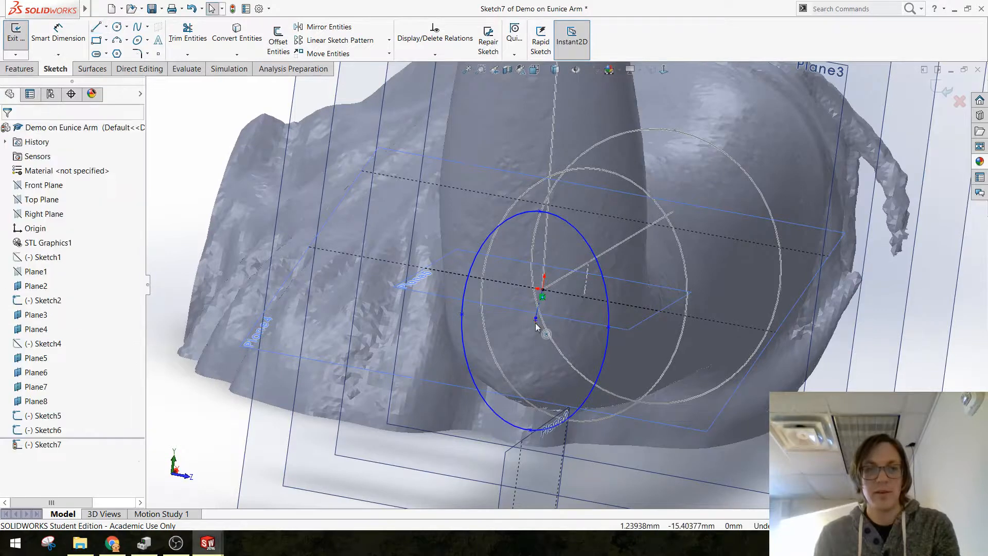
Step: Merge the construction line's lower endpoint with the ellipse's centre and make the line vertical
scroll(535, 332, "down", 5)
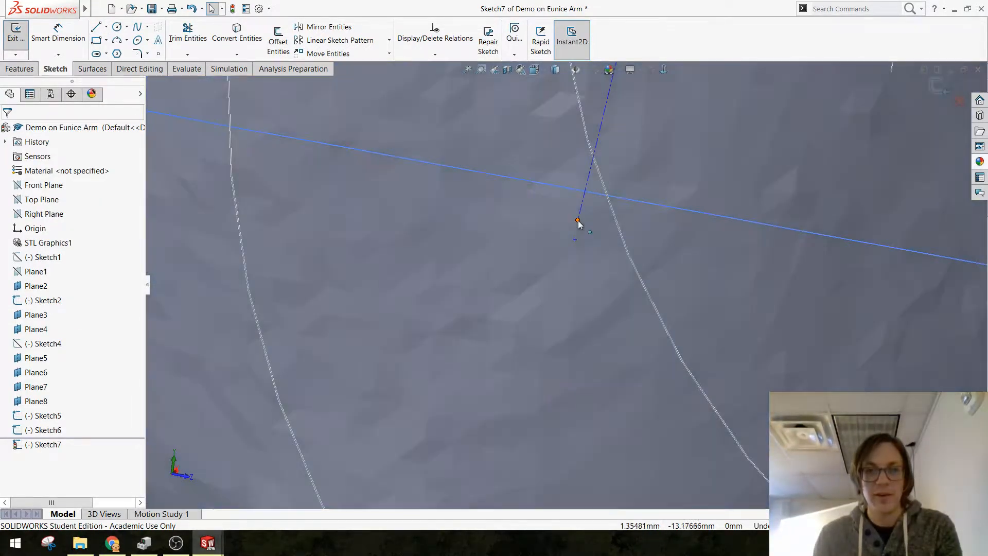
left_click(579, 221)
left_click(575, 239, "ctrl")
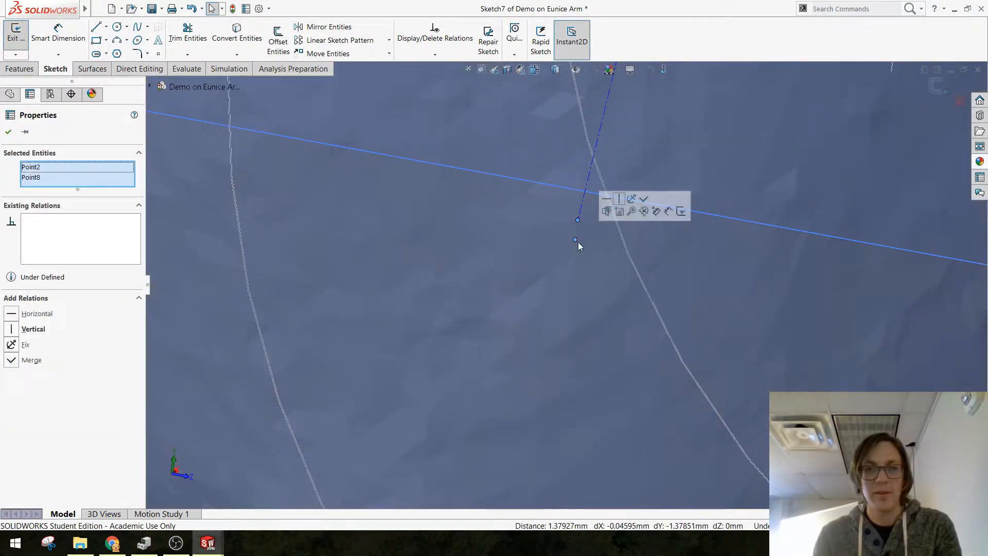
left_click(639, 204)
left_click(638, 201)
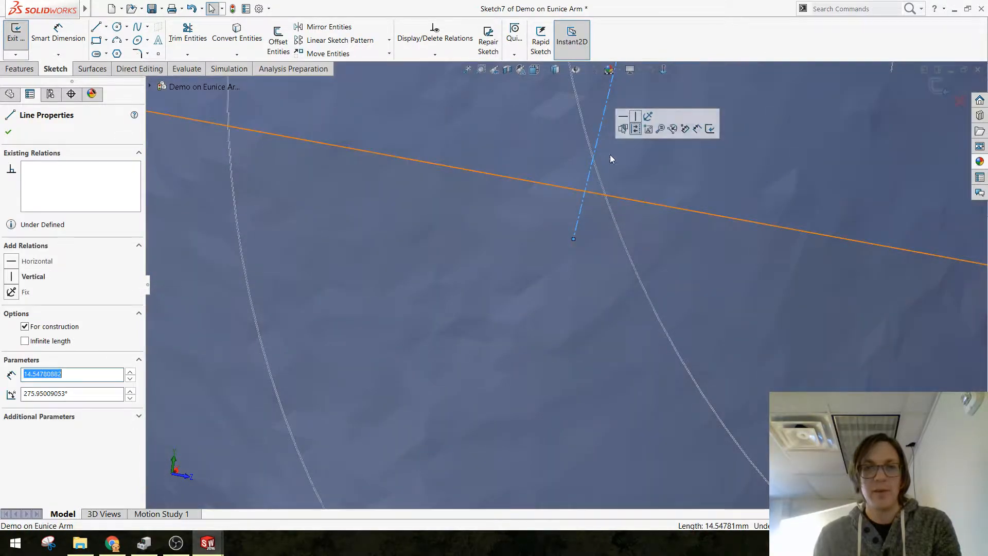
left_click(637, 121)
scroll(635, 211, "up", 10)
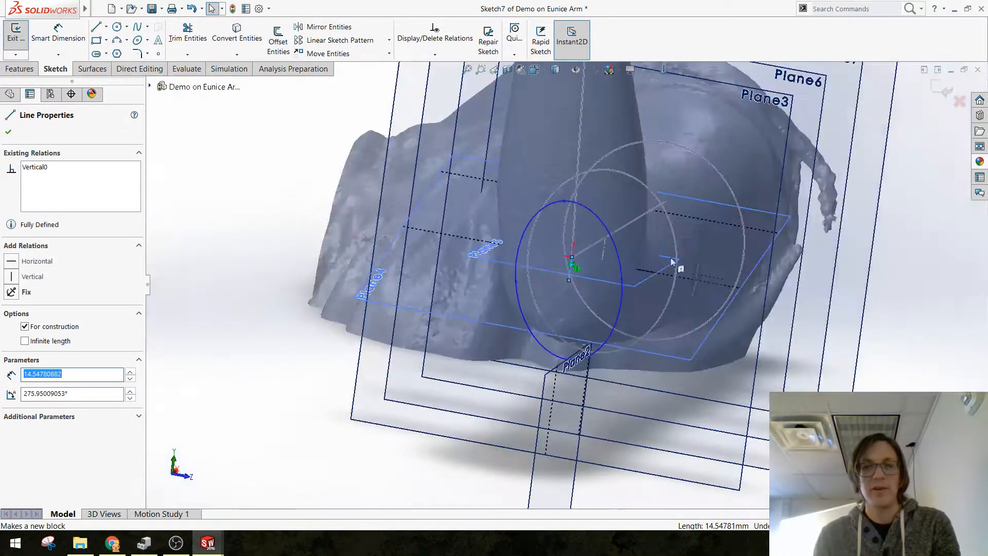
left_click(885, 366)
Step: Place the elbow ellipse's top point about 32 mm above the sketch origin and its side point about 42 mm out horizontally
middle_click_drag(788, 332, 683, 221)
left_click_drag(642, 193, 655, 193)
left_click(589, 259)
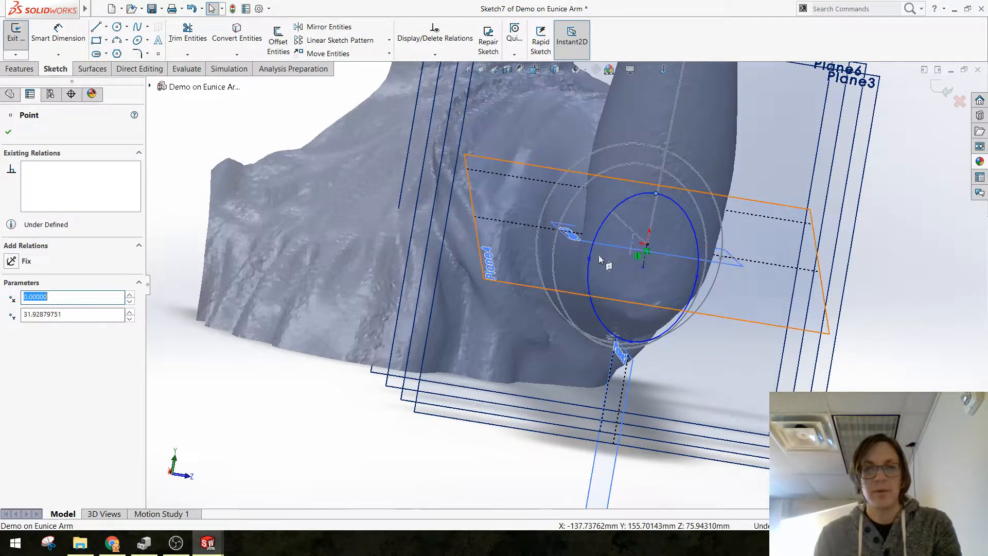
left_click_drag(578, 258, 577, 256)
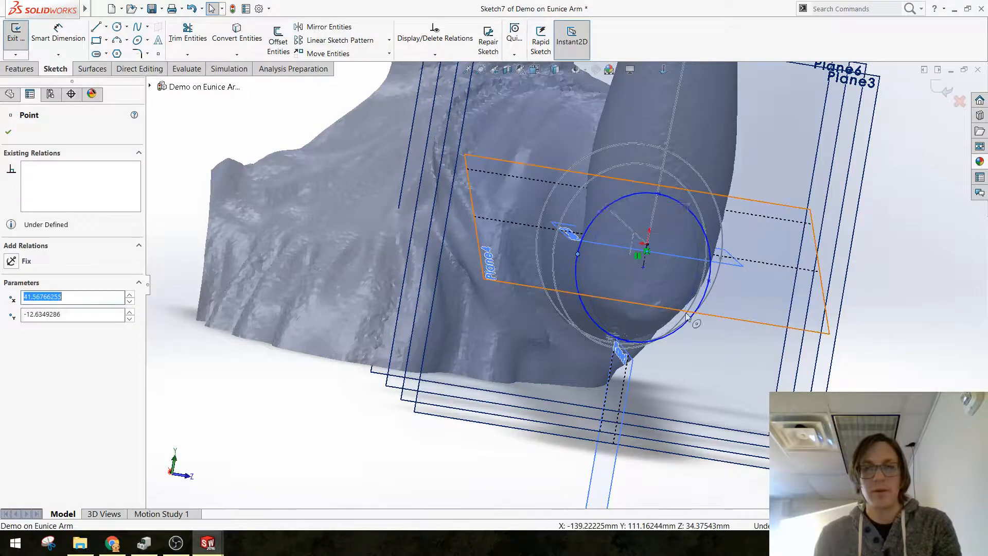
Step: Shift the elbow ellipse's centre slightly upwards along the vertical construction line and exit the sketch
middle_click_drag(715, 325, 563, 278)
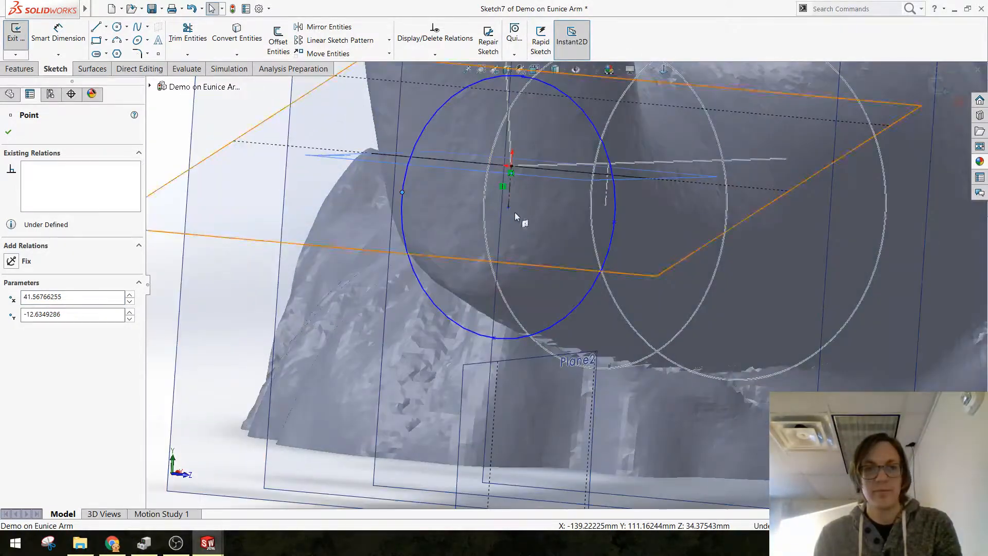
left_click_drag(508, 207, 510, 195)
middle_click_drag(505, 325, 470, 283)
scroll(627, 285, "up", 5)
left_click(940, 90)
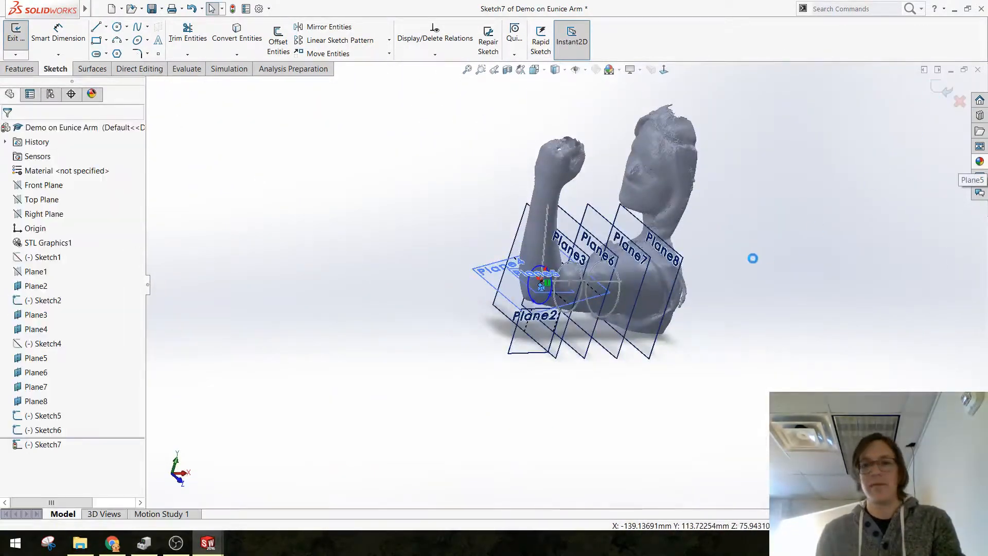
Step: Save the part with the three ellipse sketches
scroll(603, 296, "down", 4)
mouse_move(589, 280)
middle_mouse_down()
mouse_move(520, 164)
mouse_move(584, 213)
mouse_move(584, 257)
middle_mouse_up()
key("ctrl+s")
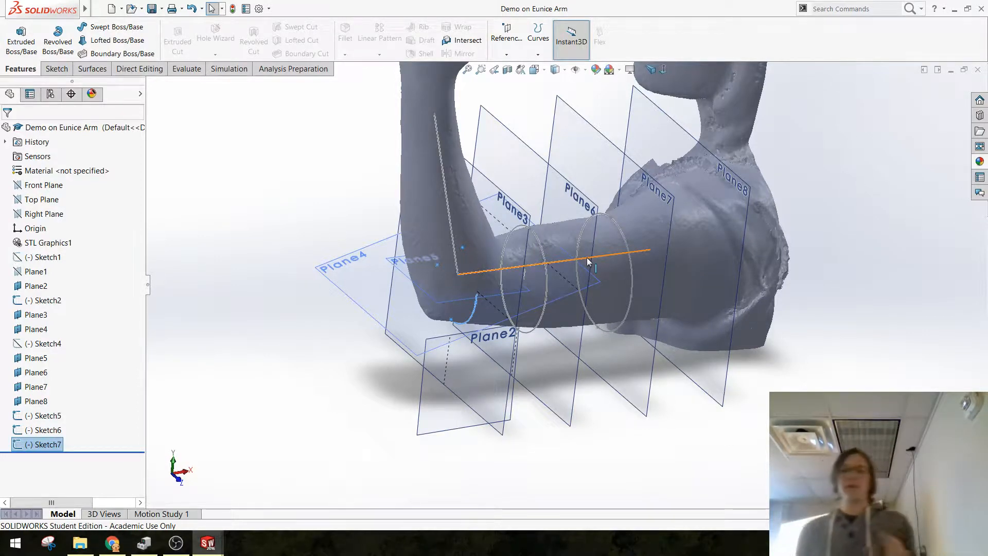
Step: Rename Sketch5 as "Master Profile A"
middle_click_drag(562, 211, 577, 316)
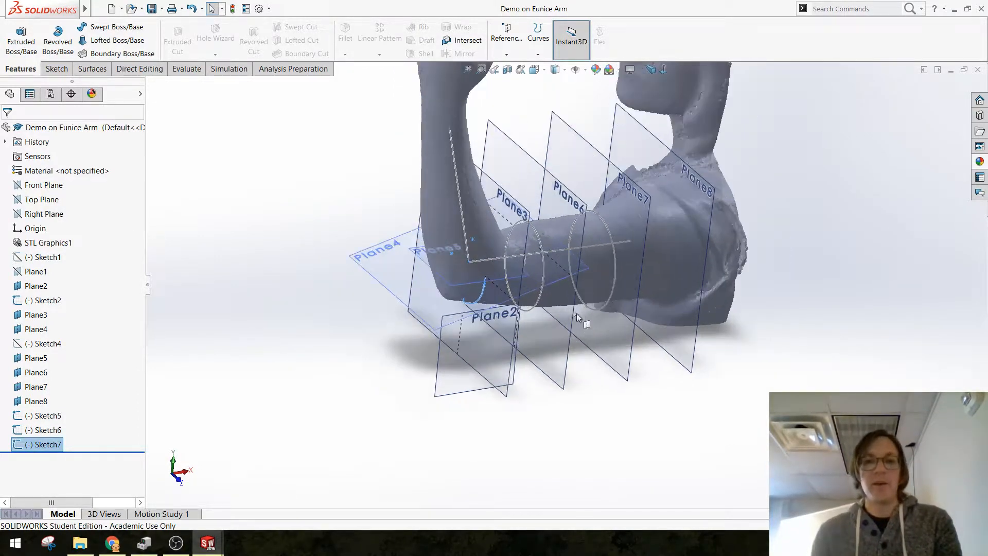
scroll(600, 254, "down", 2)
middle_click_drag(600, 255, 466, 314)
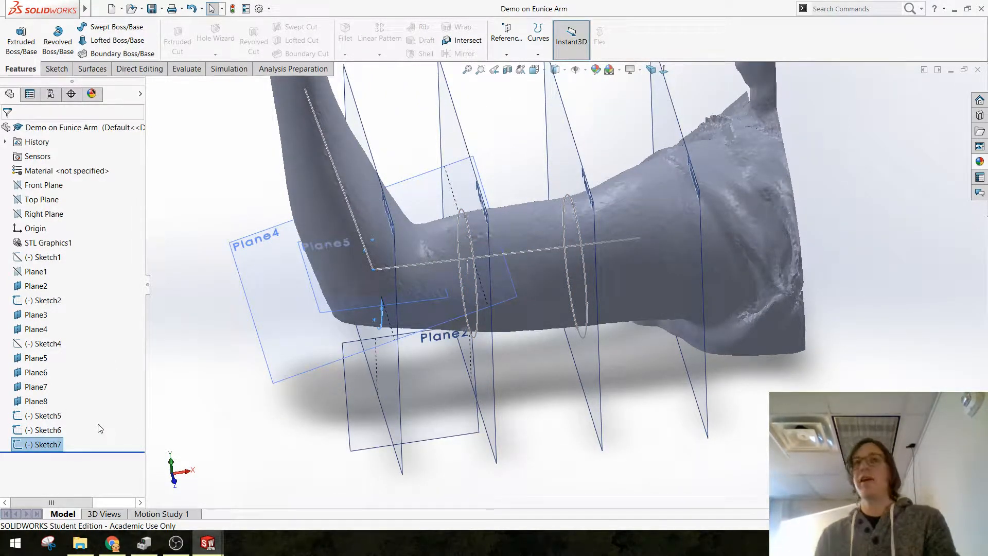
scroll(575, 298, "up", 3)
scroll(407, 353, "down", 2)
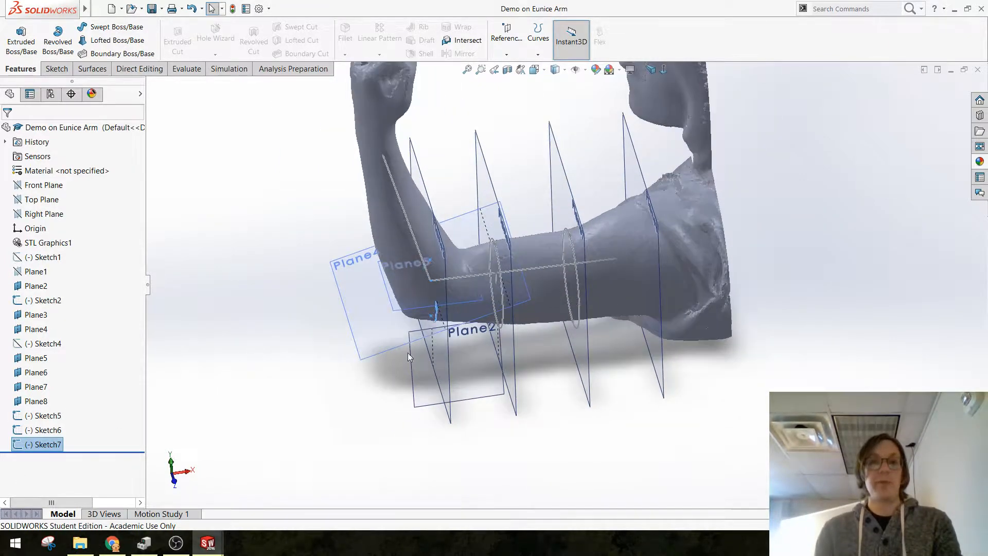
left_click(47, 420)
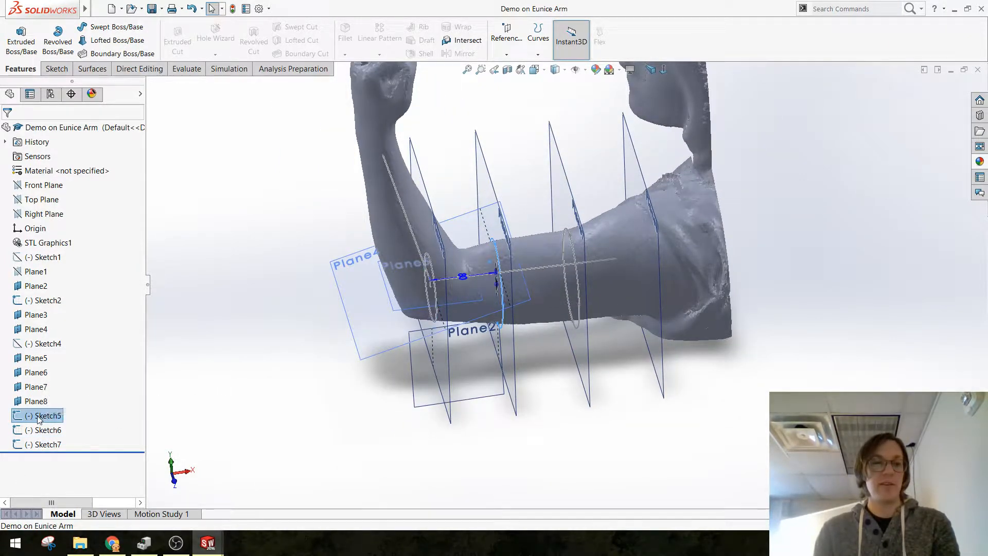
left_click(38, 418)
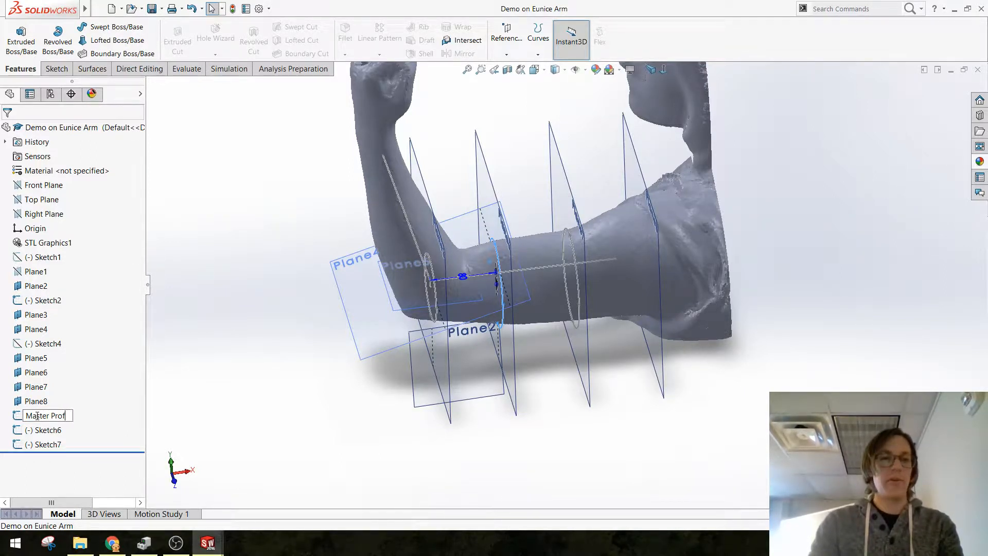
key("Return")
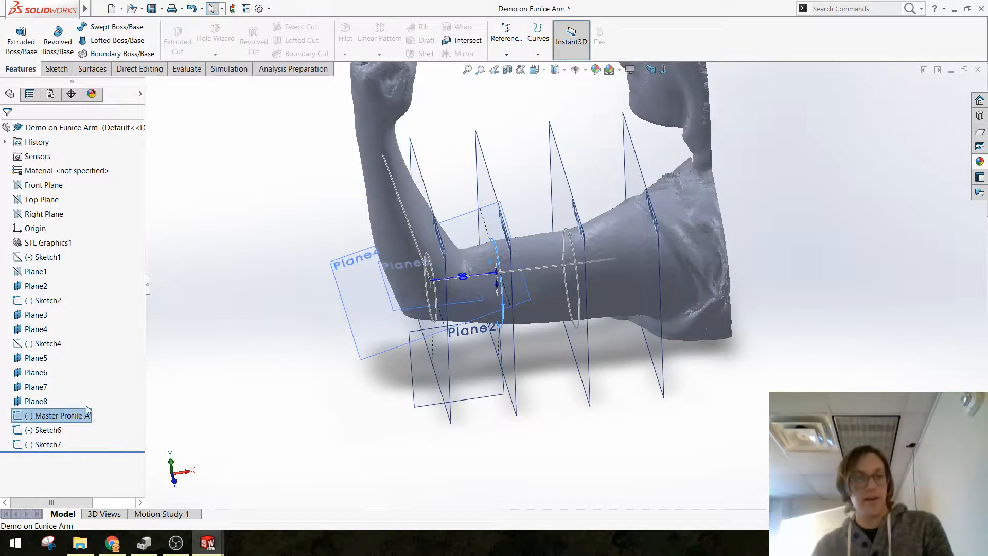
Step: Rename Sketch6 as "MP B" and Sketch7 as "MP C"
left_click(45, 432)
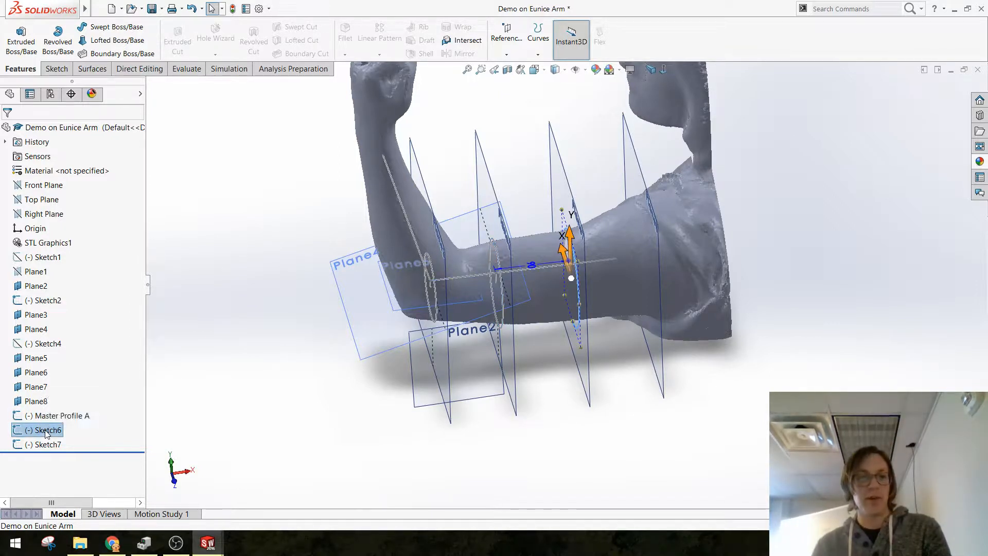
left_click(48, 430)
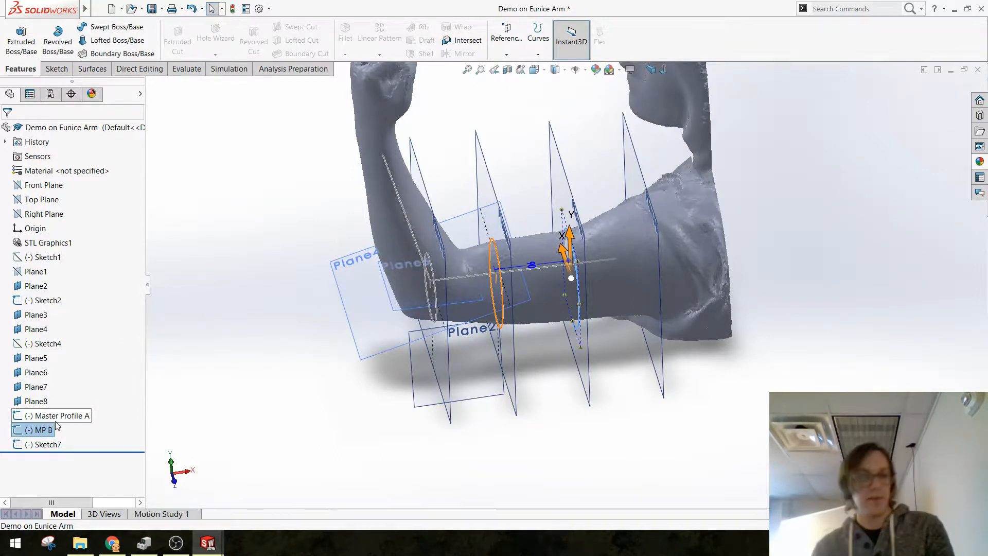
left_click(48, 443)
left_click(48, 444)
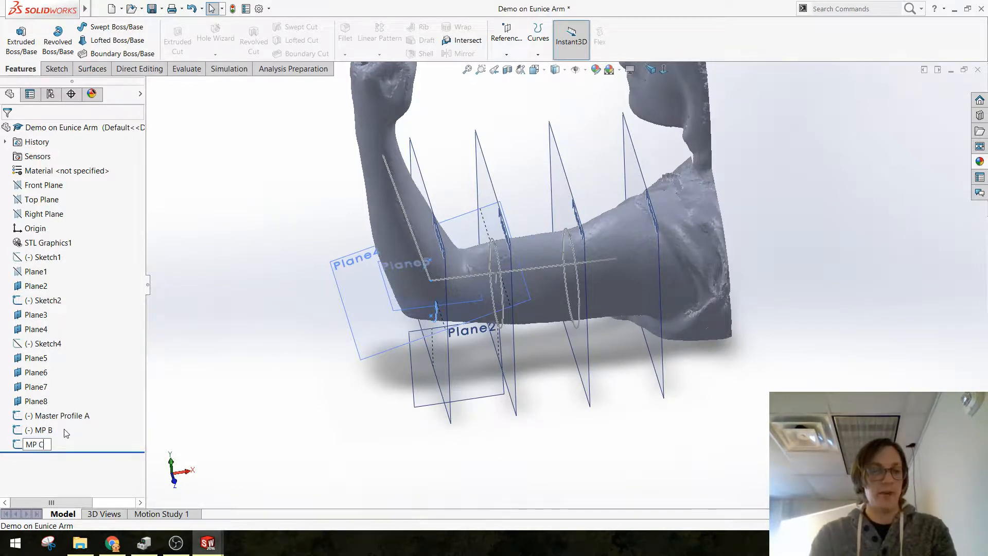
key("Return")
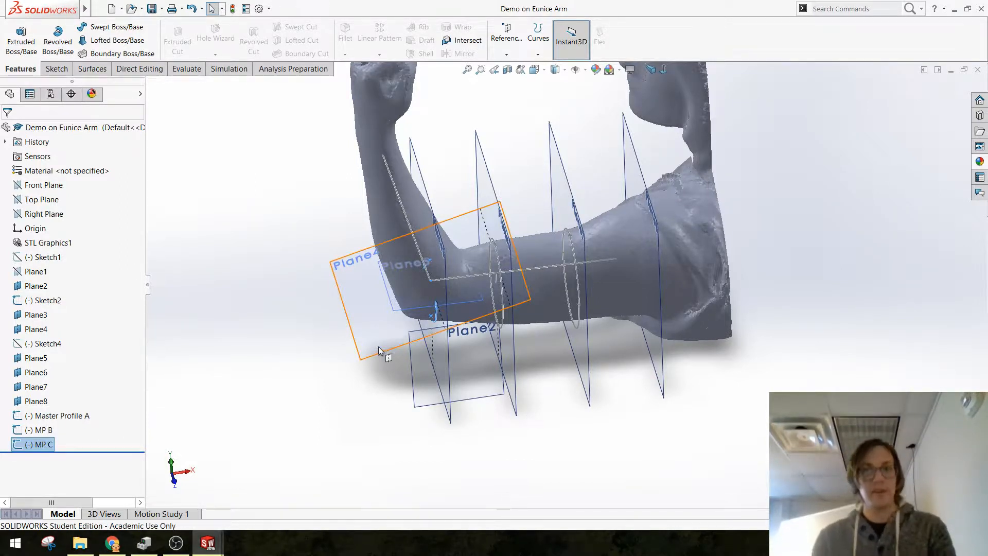
Step: Create a sketch on Plane3 and convert the elbow ellipse of MP C into it, then exit the sketch
left_click(305, 380)
middle_click_drag(317, 392, 561, 324)
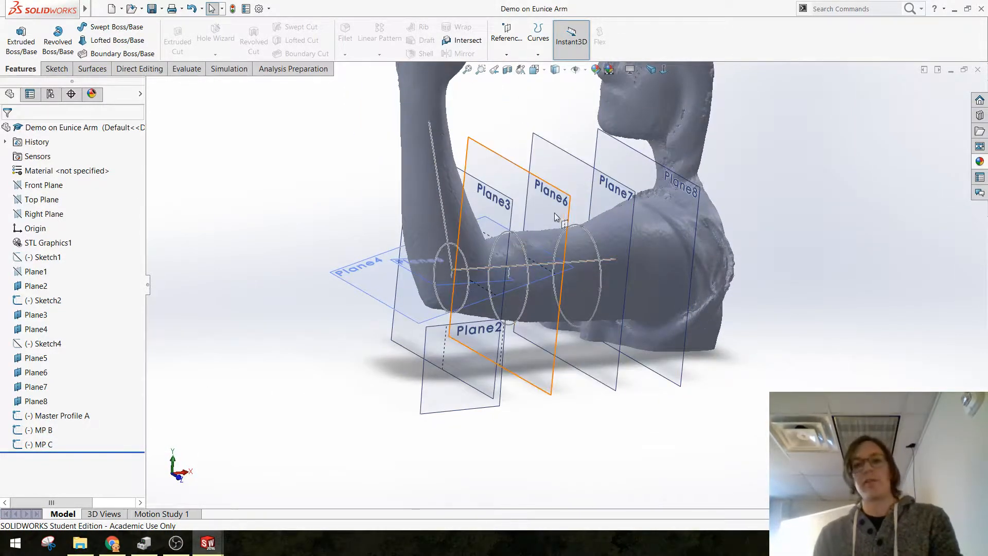
scroll(554, 212, "down", 2)
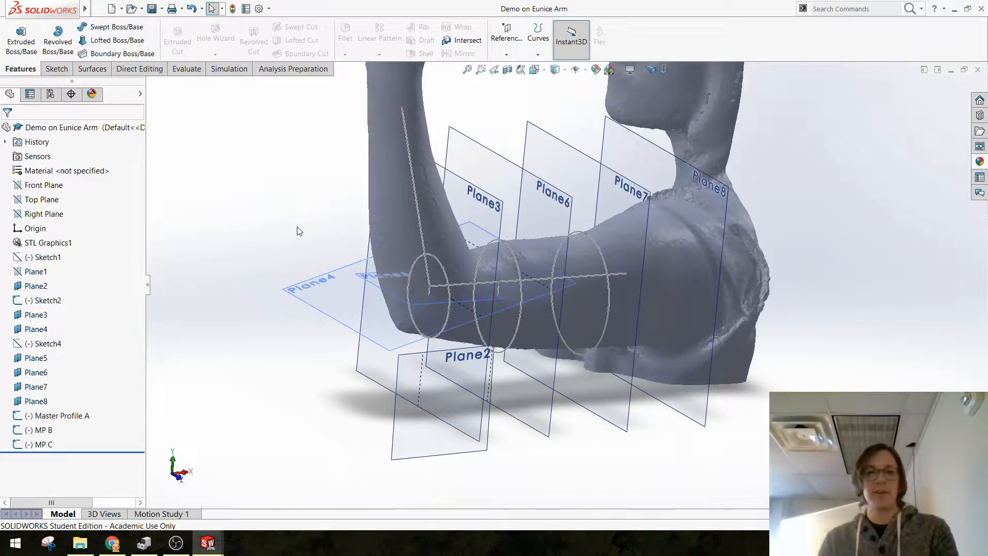
left_click(483, 205)
left_click(523, 174)
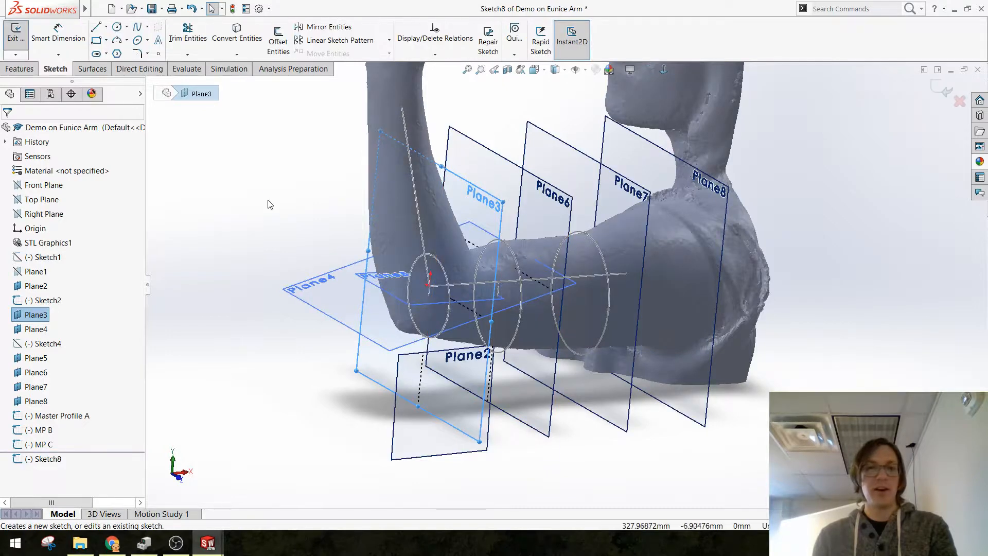
left_click(236, 38)
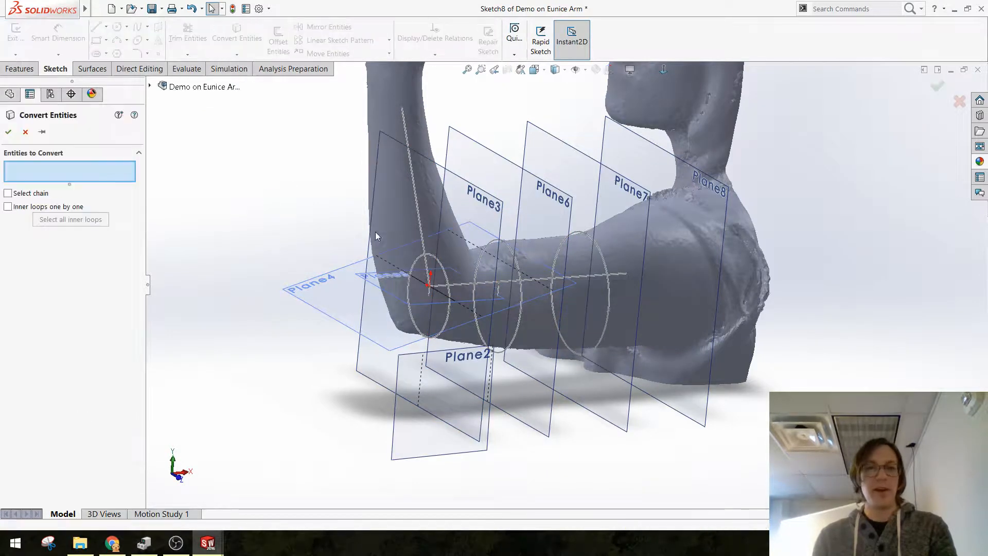
left_click(444, 274)
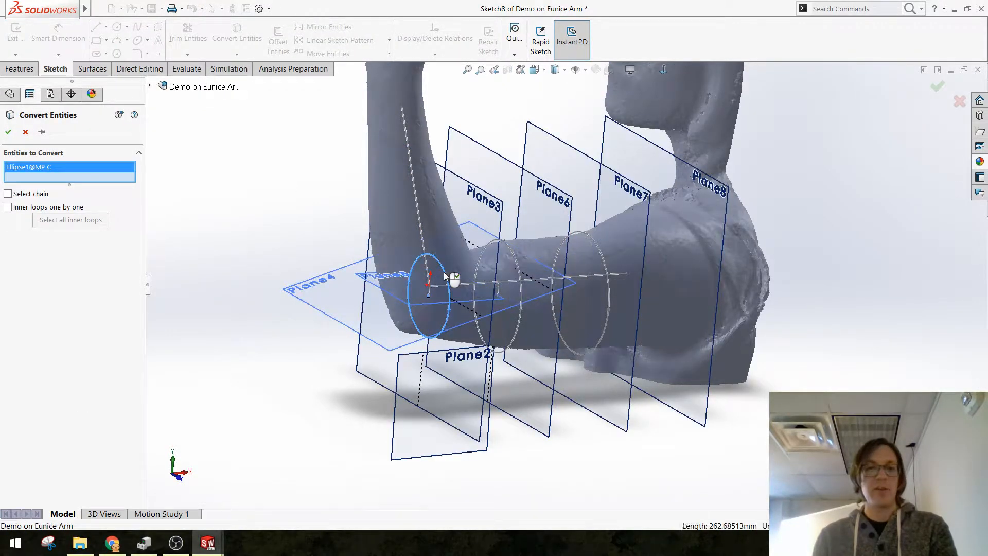
key("Return")
left_click(945, 88)
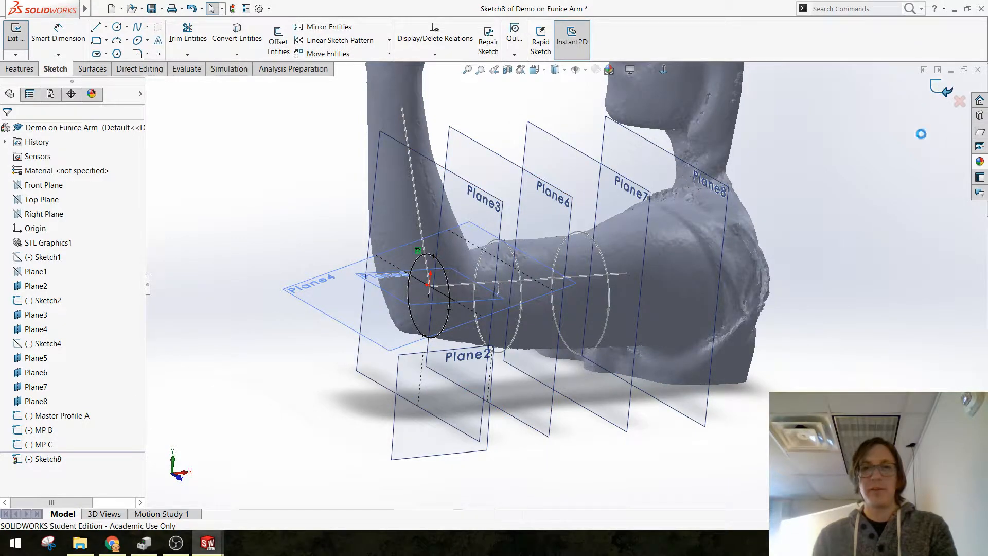
Step: Create a sketch on Plane6 containing the converted Master Profile A ellipse and exit the sketch
left_click(553, 198)
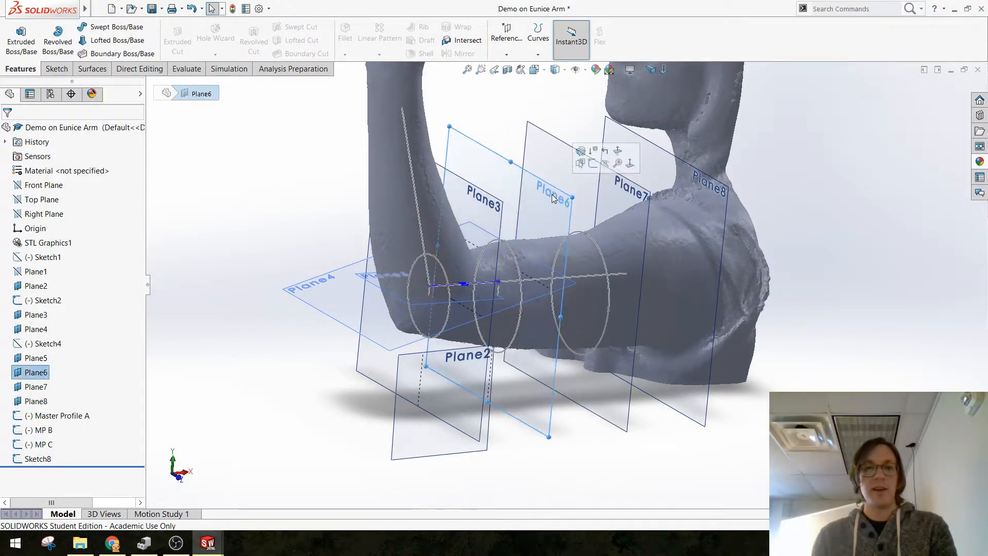
left_click(593, 163)
left_click(223, 42)
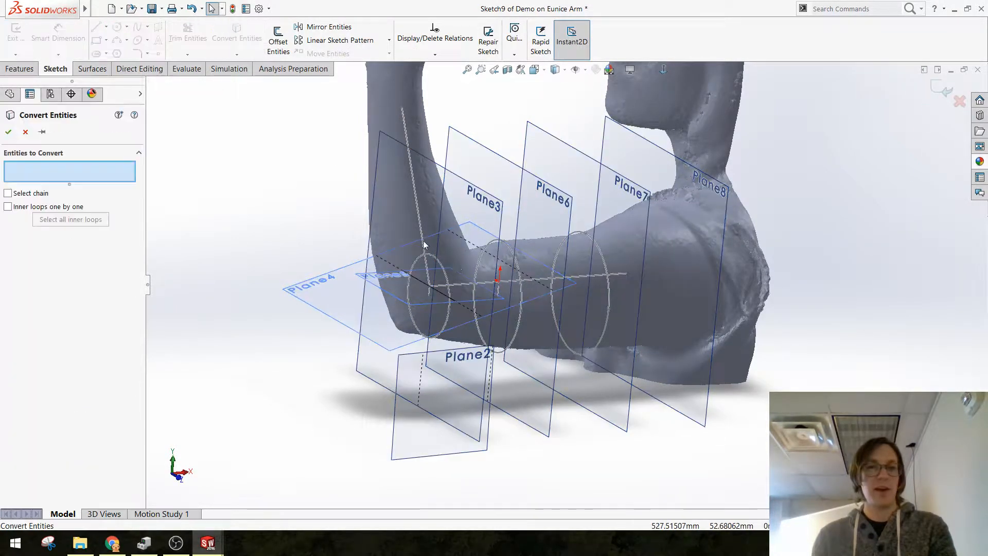
left_click(519, 274)
left_click(937, 87)
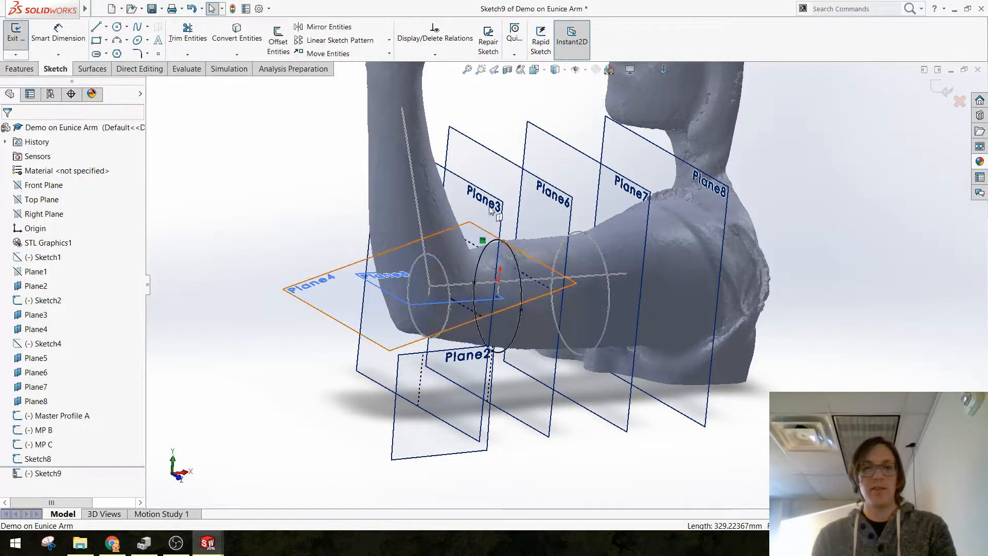
left_click(945, 89)
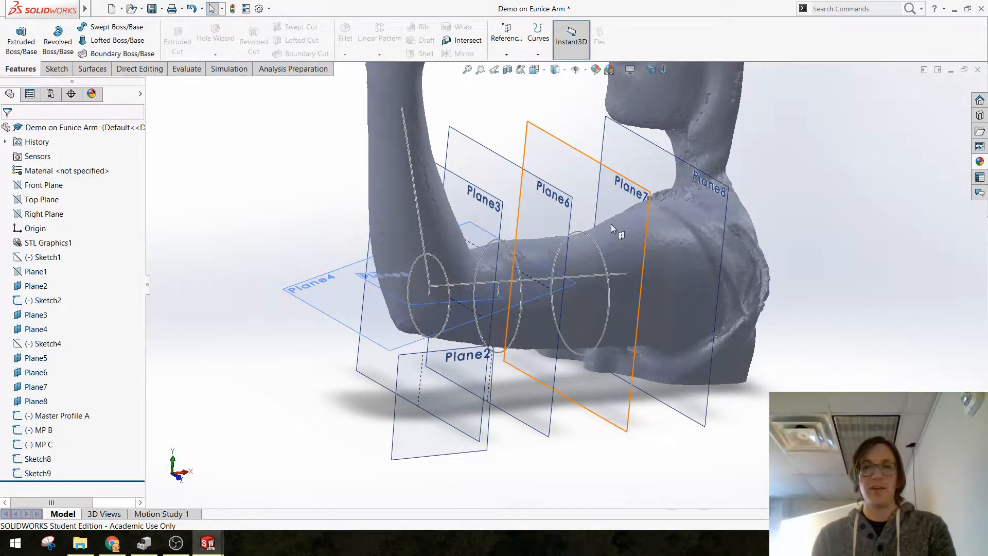
Step: Create a sketch on Plane7 containing the converted MP B ellipse and exit the sketch
left_click(649, 202)
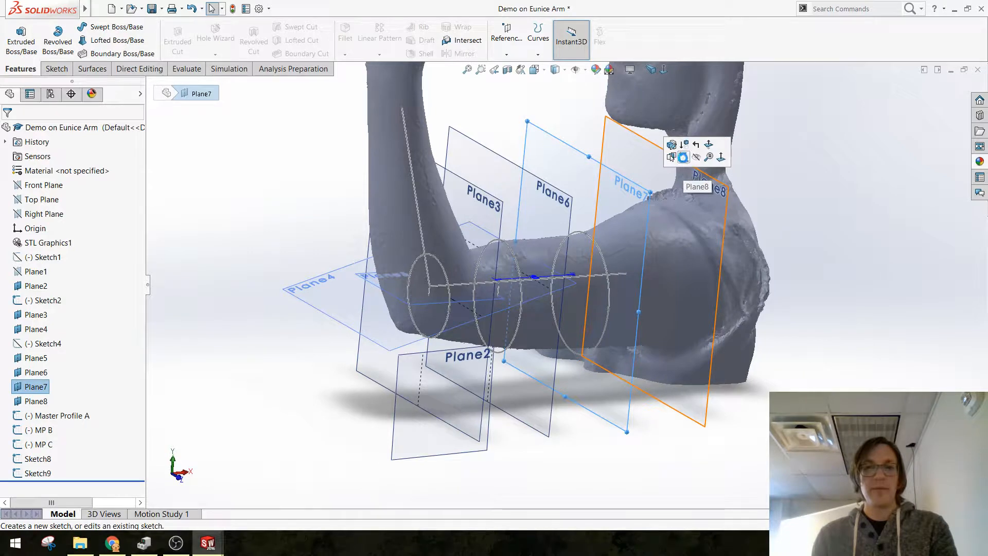
left_click(682, 157)
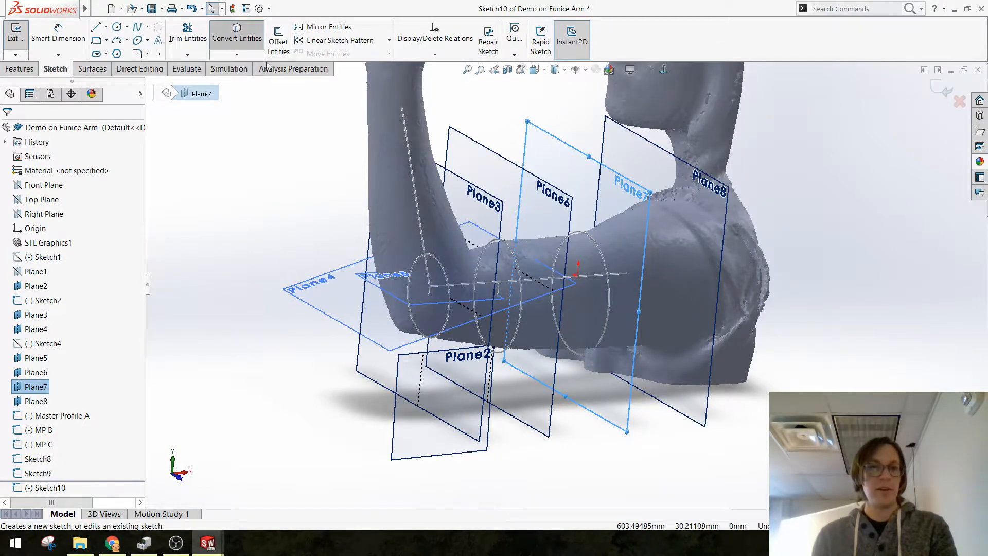
left_click(602, 253)
key("Return")
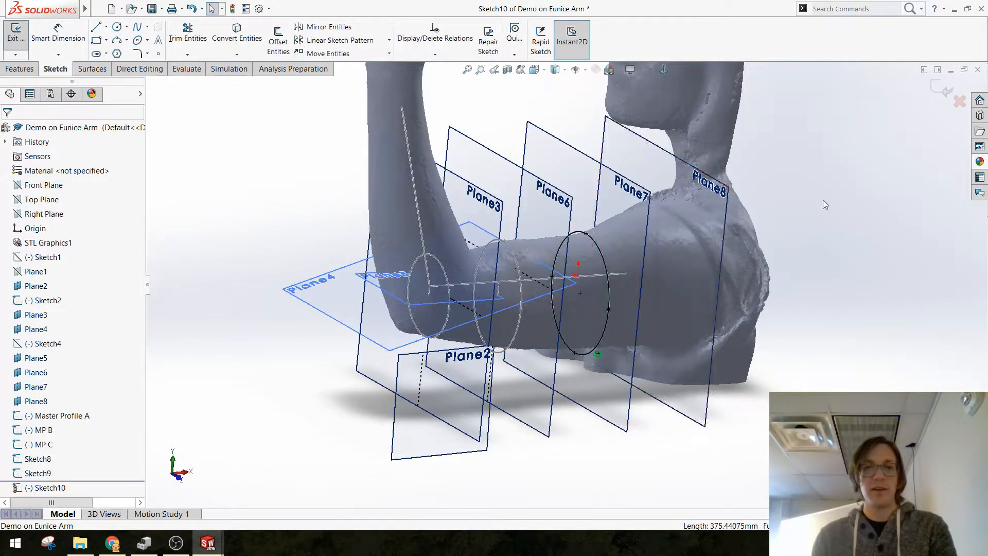
left_click(932, 86)
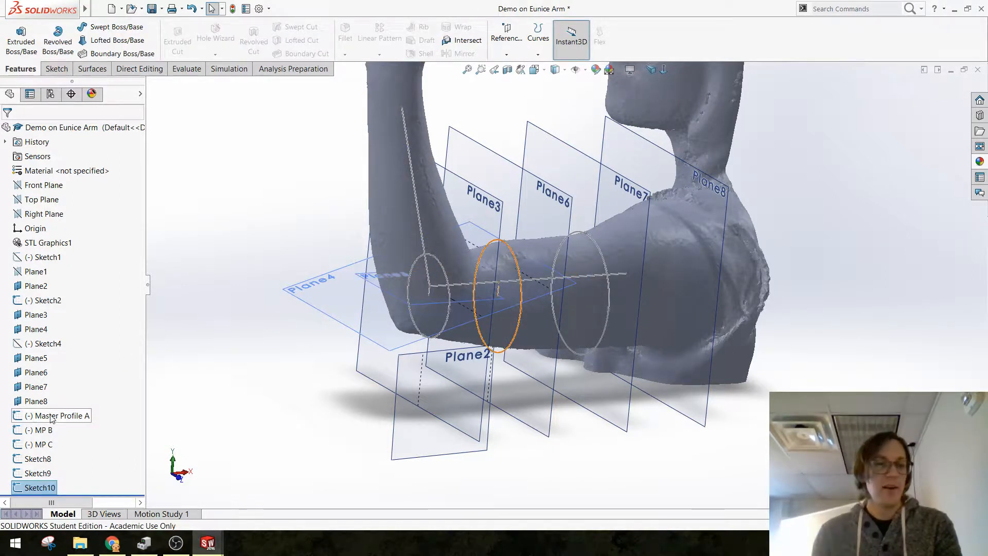
Step: Hide the three master sketches Master Profile A, MP B and MP C
left_click(21, 418)
left_click(22, 445, "shift")
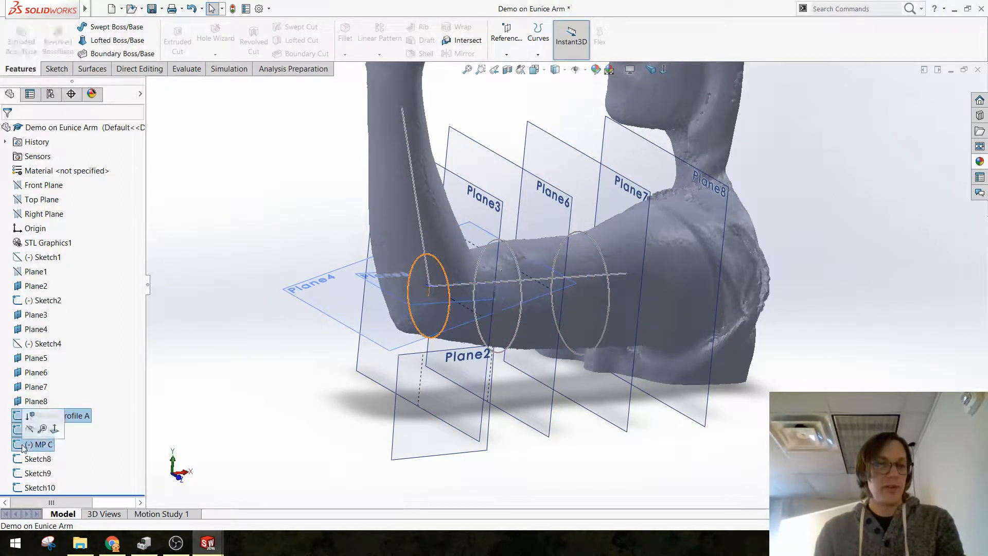
left_click(30, 429)
left_click(248, 404)
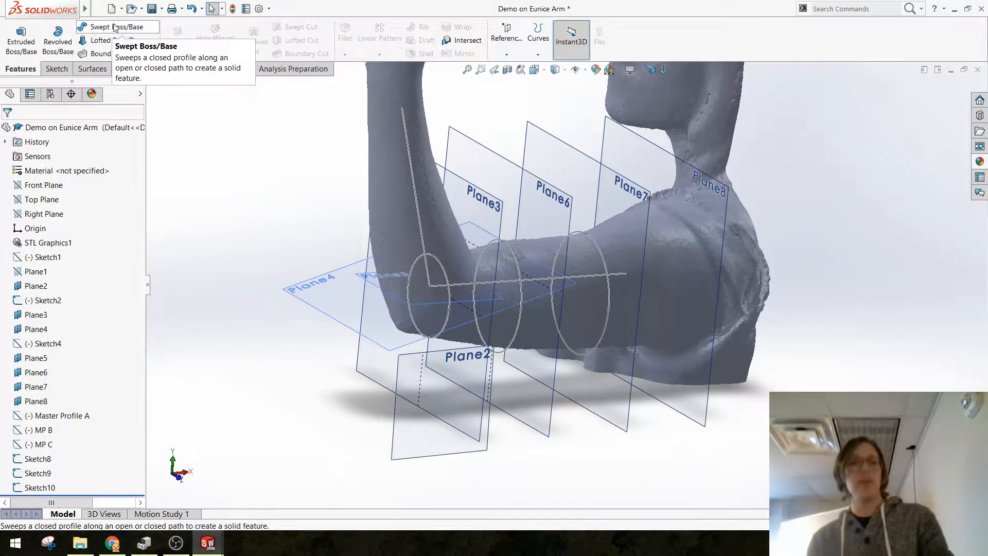
Step: Create a lofted surface through the converted ellipses Sketch8, Sketch9 and Sketch10, from the elbow up the arm
left_click(92, 68)
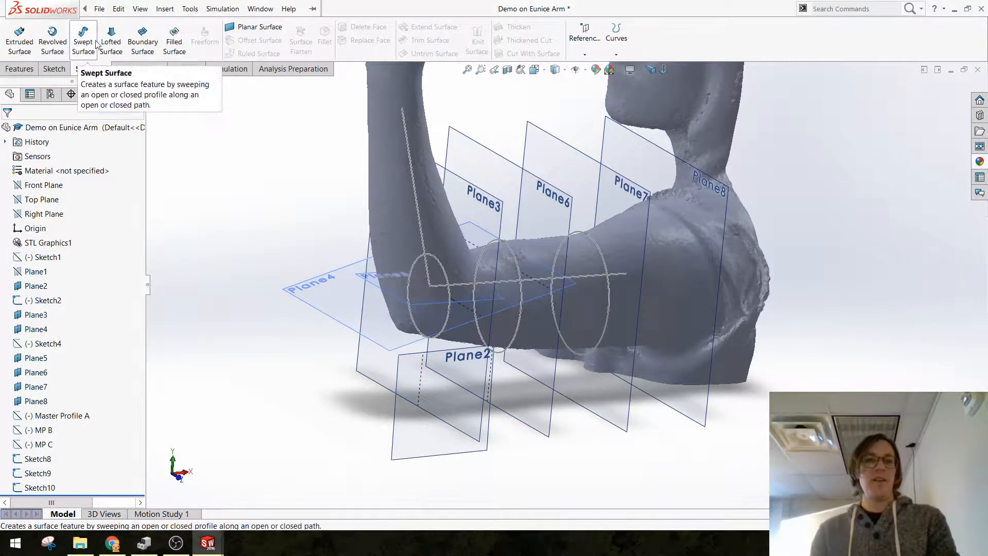
left_click(21, 68)
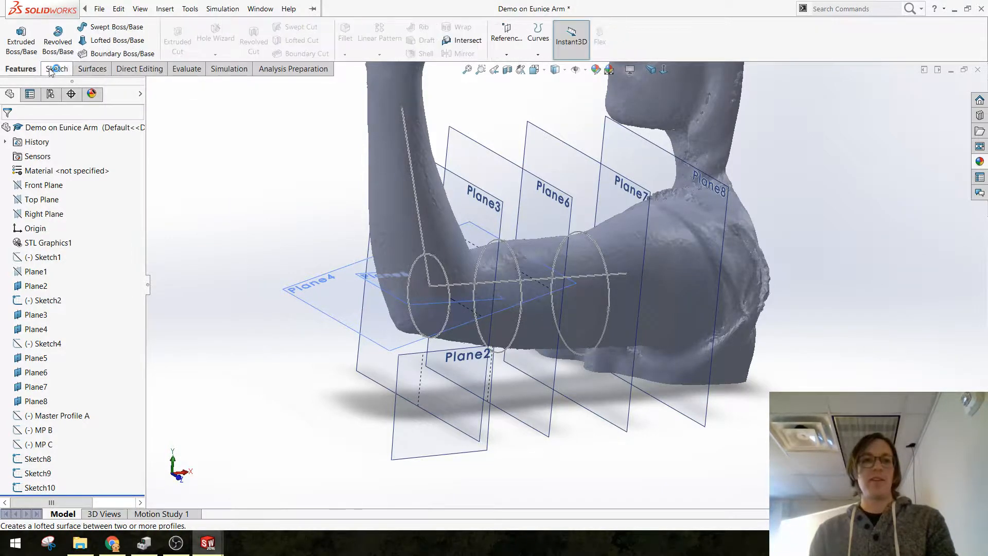
left_click(94, 68)
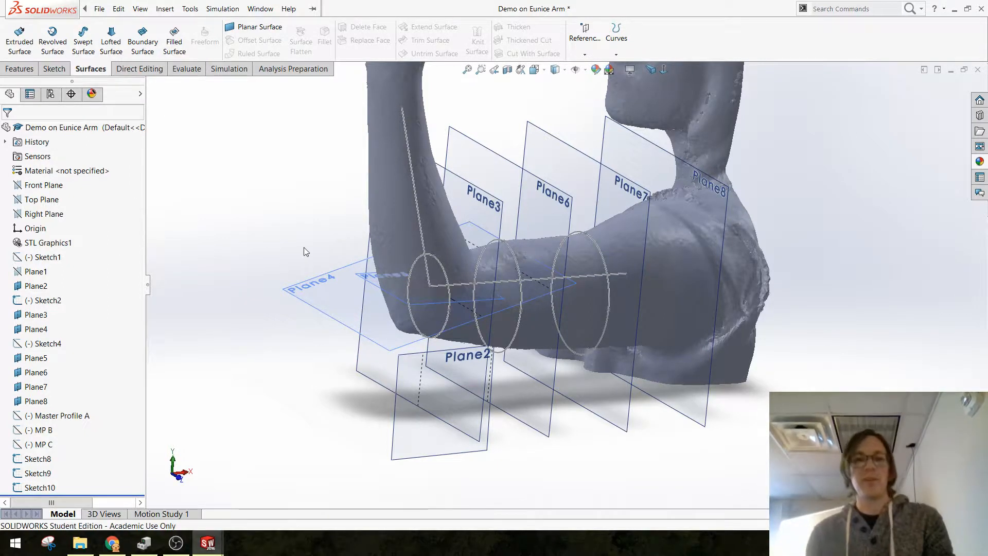
left_click(111, 41)
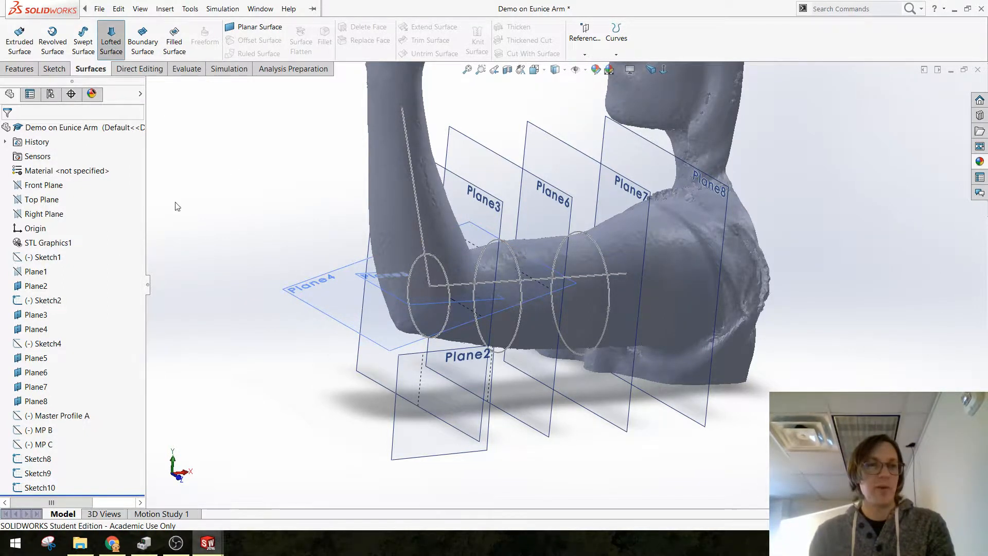
left_click(448, 297)
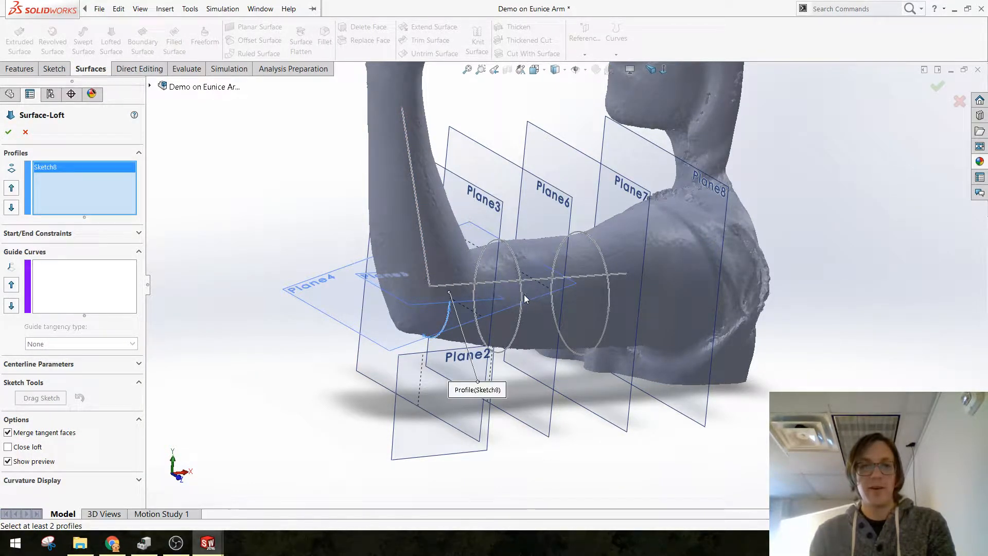
left_click(523, 295)
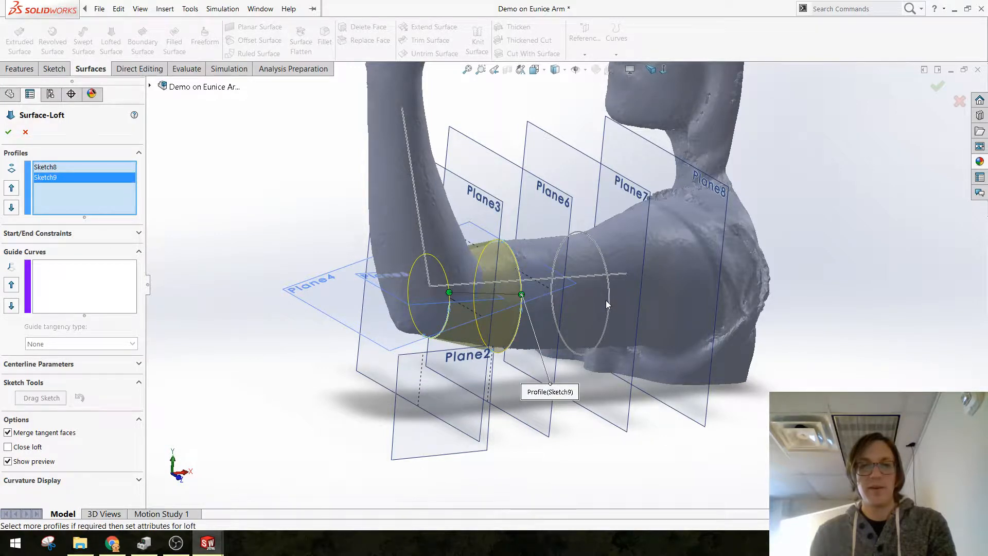
left_click(608, 297)
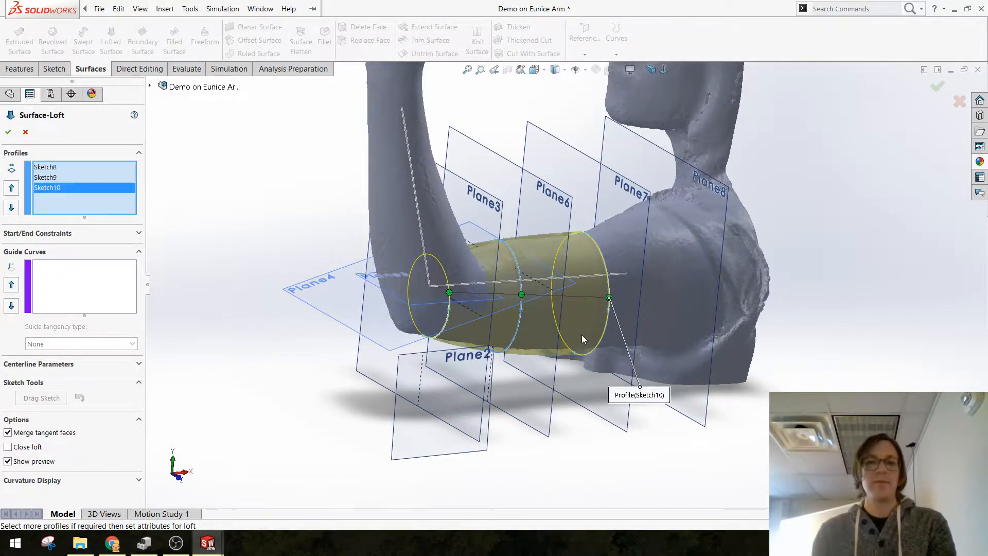
mouse_move(609, 297)
middle_mouse_down()
mouse_move(682, 362)
mouse_move(721, 461)
mouse_move(654, 411)
mouse_move(558, 364)
middle_mouse_up()
left_click(8, 132)
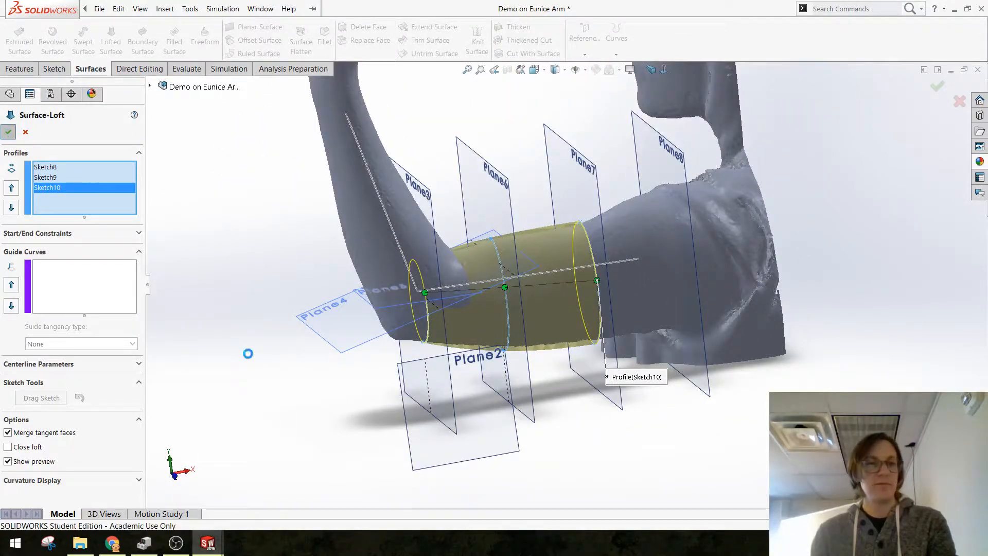
Step: Show the hidden sketches Master Profile A, MP B and MP C over the lofted surface
middle_click_drag(474, 331, 449, 287)
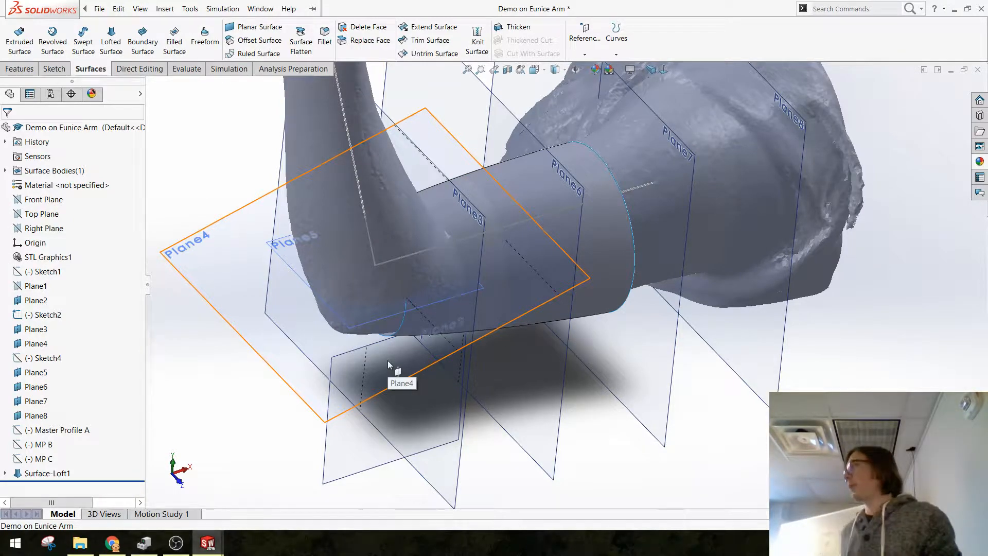
middle_click_drag(483, 236, 432, 262)
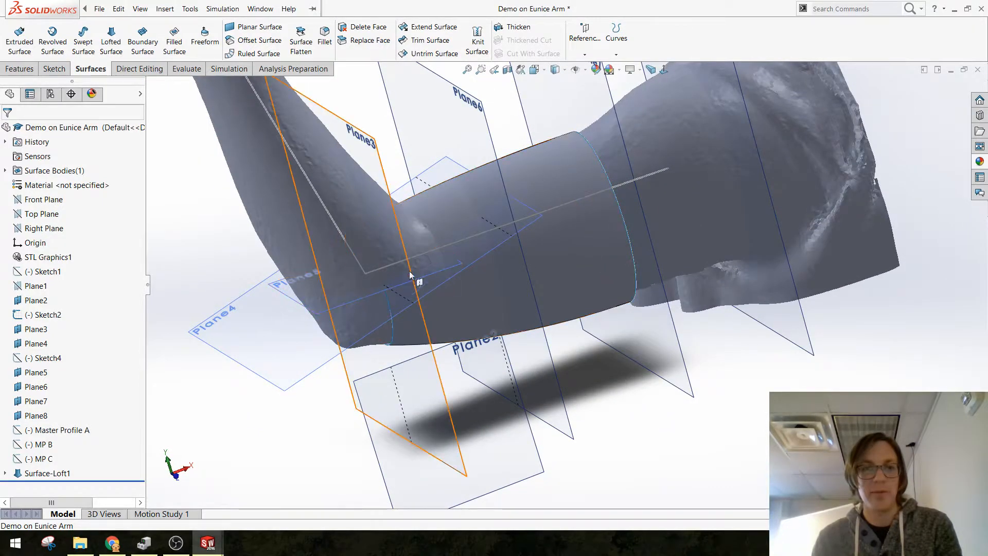
middle_click_drag(434, 302, 461, 287)
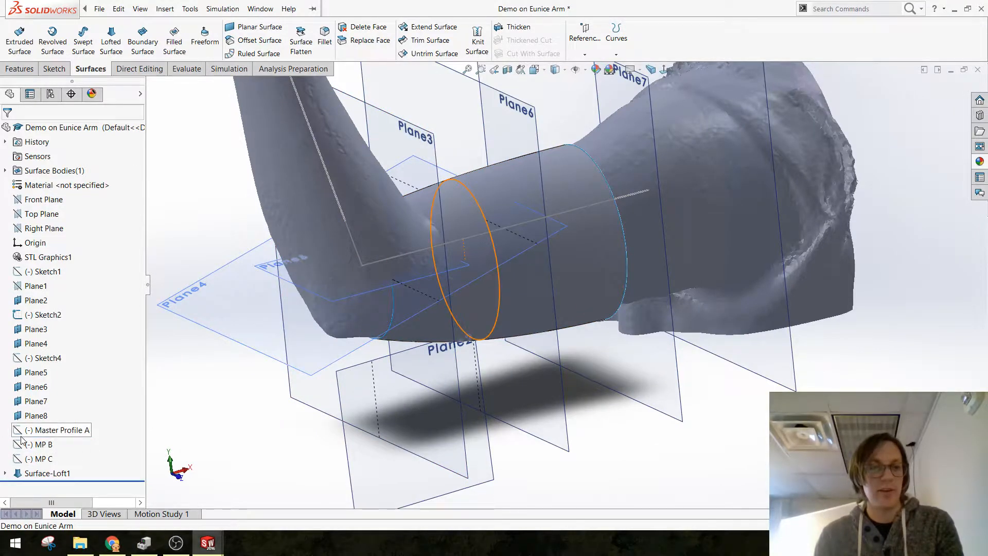
left_click(51, 430)
left_click(31, 459, "shift")
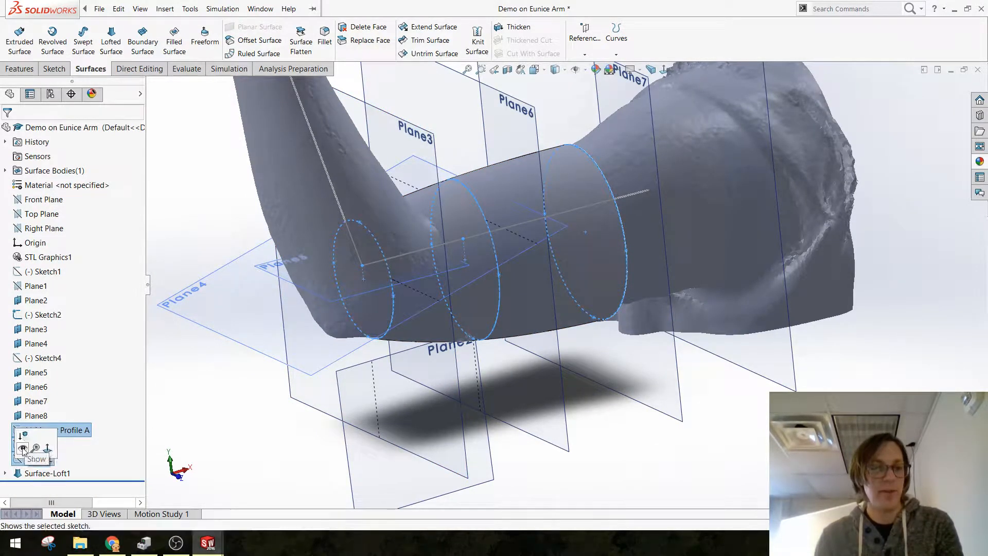
left_click(289, 483)
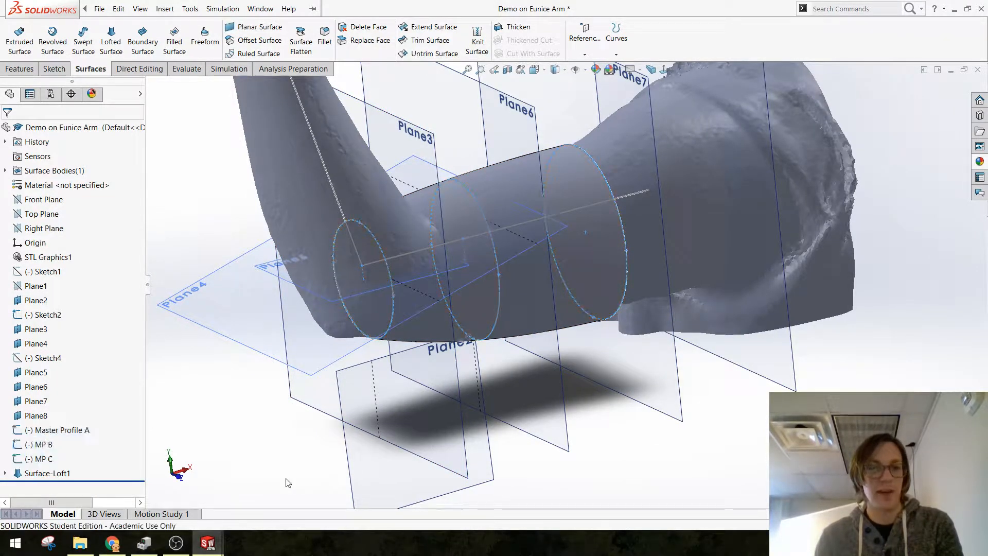
Step: Edit the MP C master sketch to slightly widen its ellipse at the elbow and exit the sketch
left_click(392, 285)
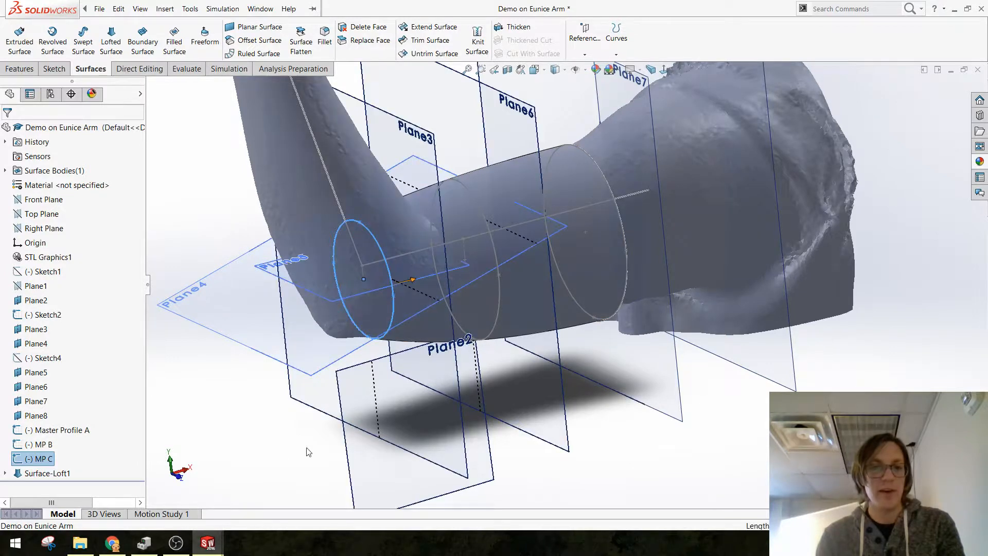
left_click(14, 460)
left_click(21, 431)
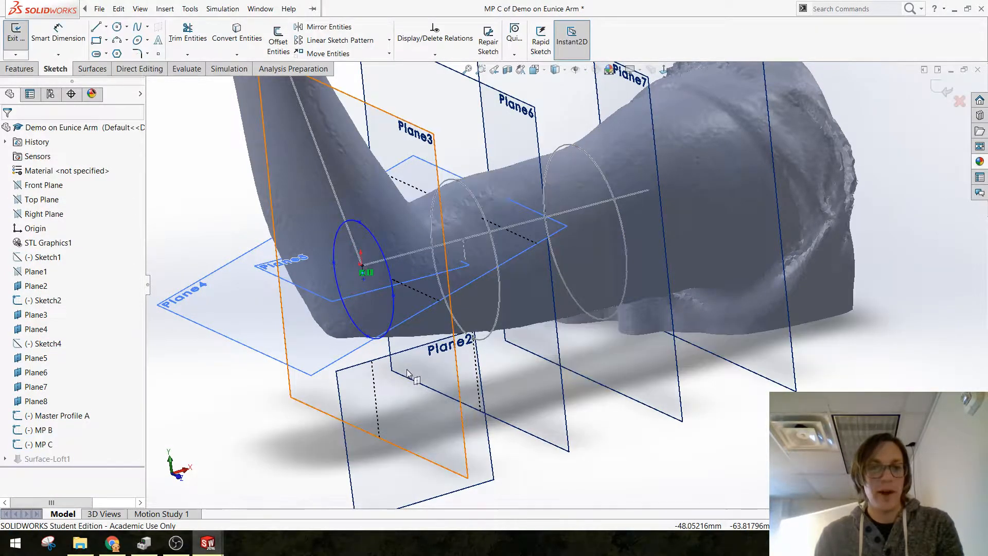
scroll(402, 299, "down", 2)
scroll(418, 302, "down", 3)
middle_click_drag(418, 301, 566, 280)
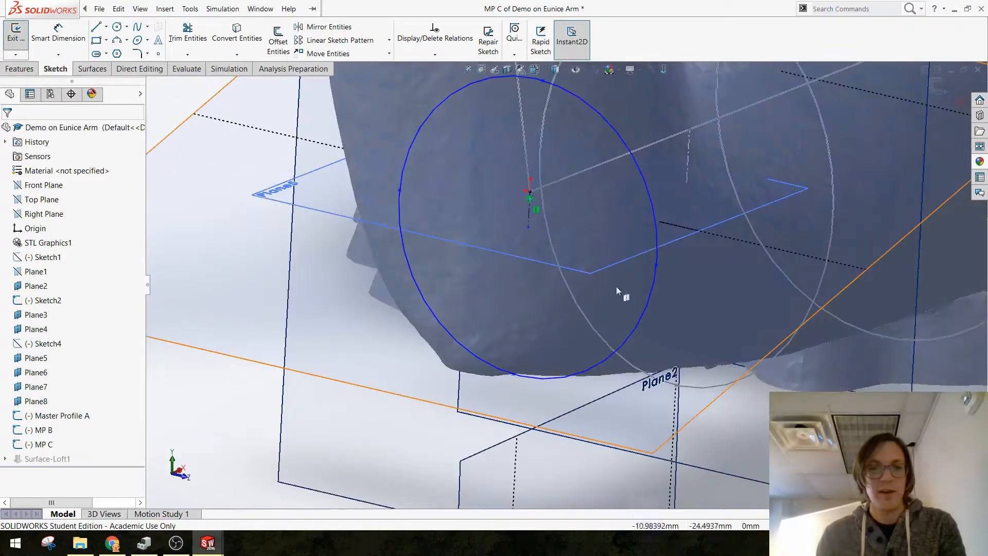
left_click_drag(657, 266, 668, 268)
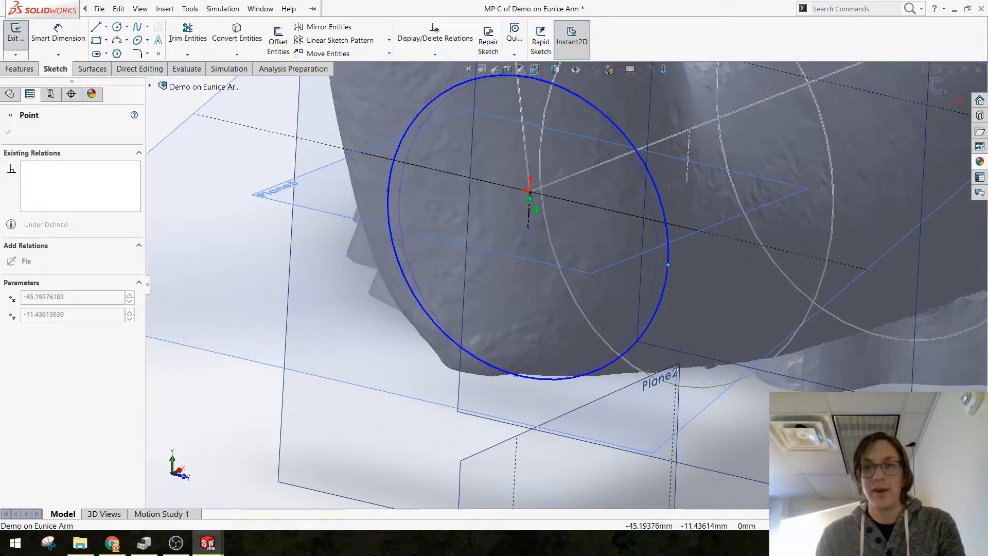
scroll(658, 315, "up", 5)
key("Escape")
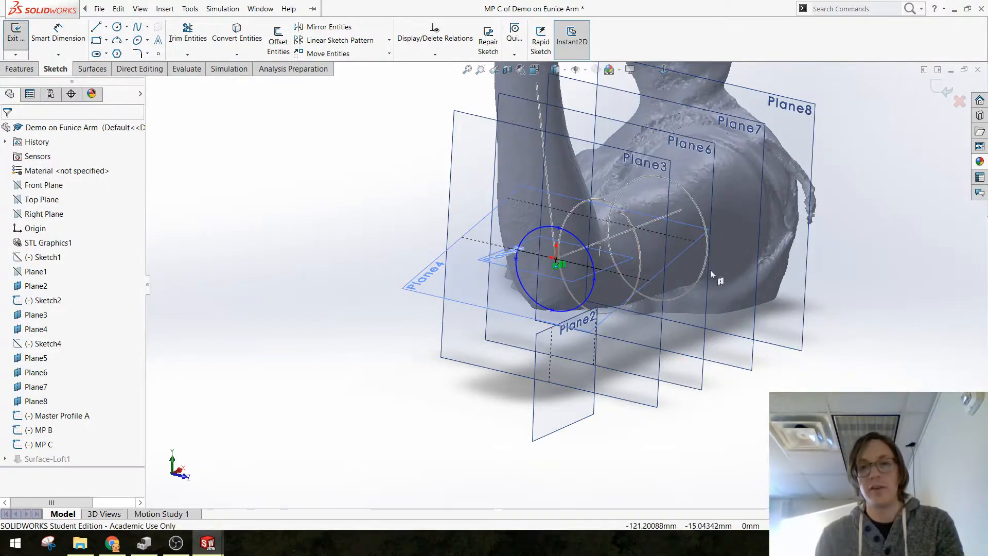
left_click(936, 97)
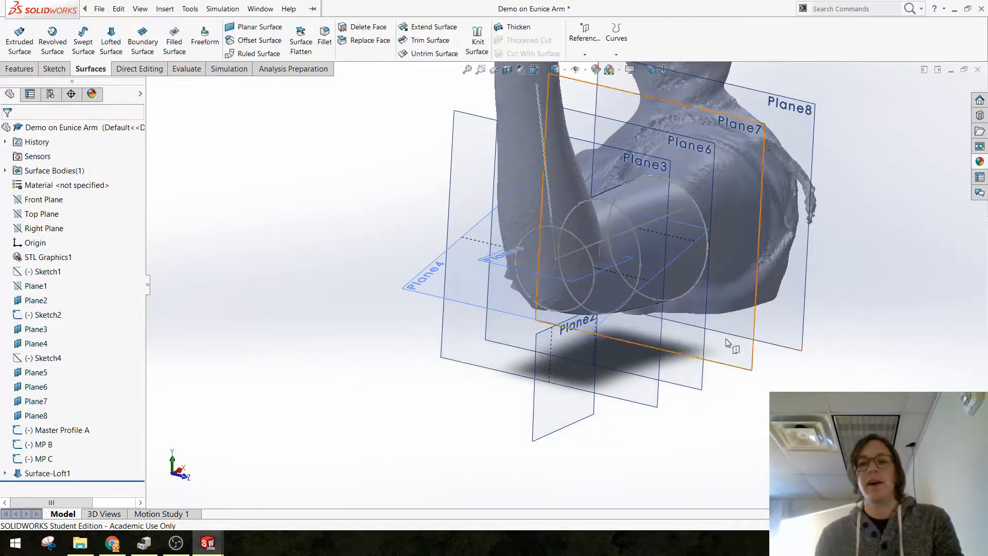
Step: Examine how the updated lofted surface and its master ellipses fit the scanned arm from several angles
mouse_move(862, 297)
middle_mouse_down()
mouse_move(638, 351)
mouse_move(628, 336)
middle_mouse_up()
scroll(511, 270, "down", 4)
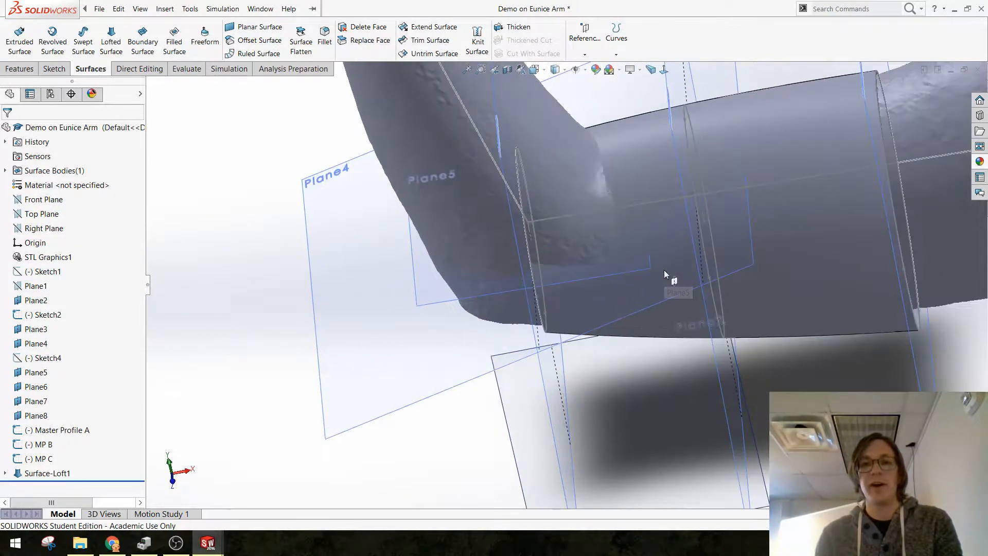
middle_click_drag(666, 274, 687, 273)
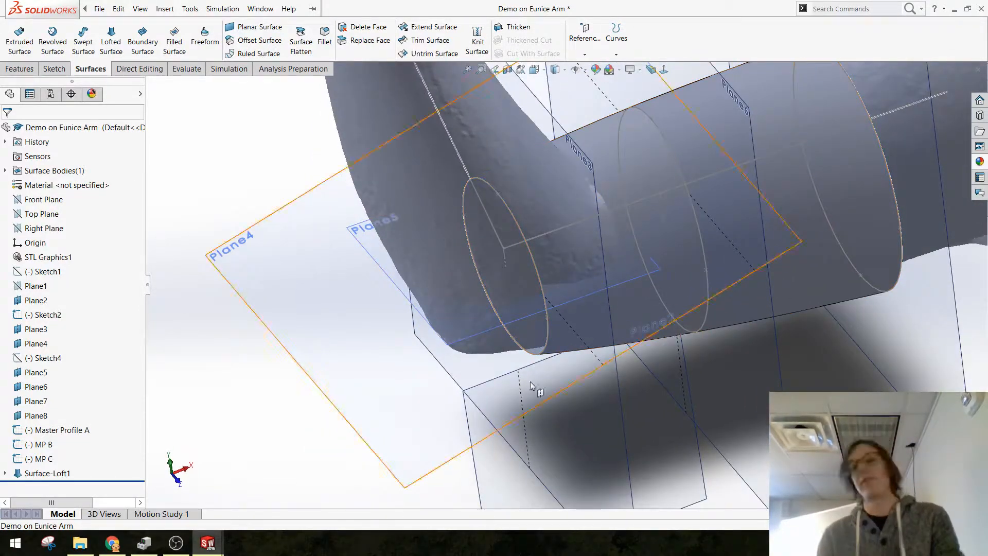
scroll(612, 305, "up", 4)
middle_click_drag(624, 307, 616, 263)
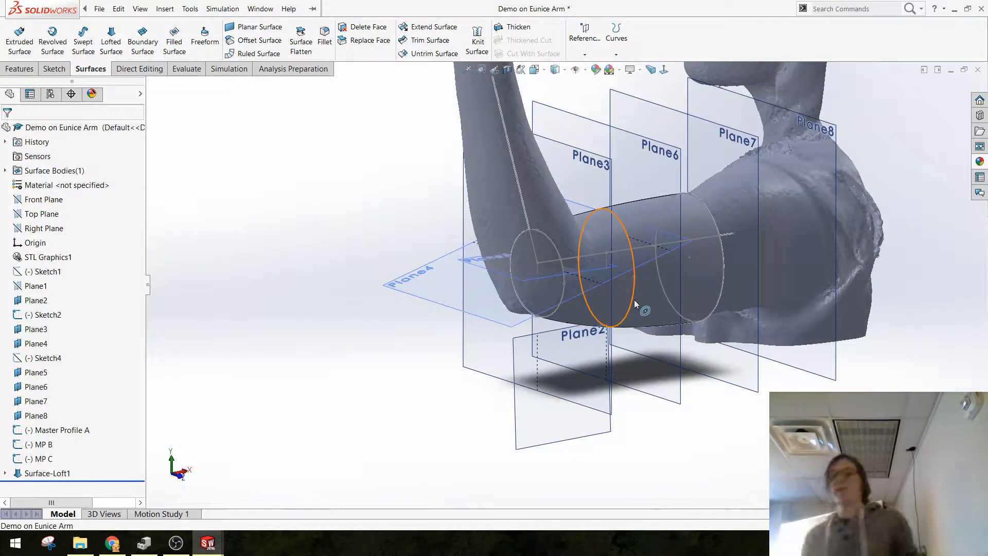
scroll(591, 342, "up", 5)
scroll(582, 295, "down", 4)
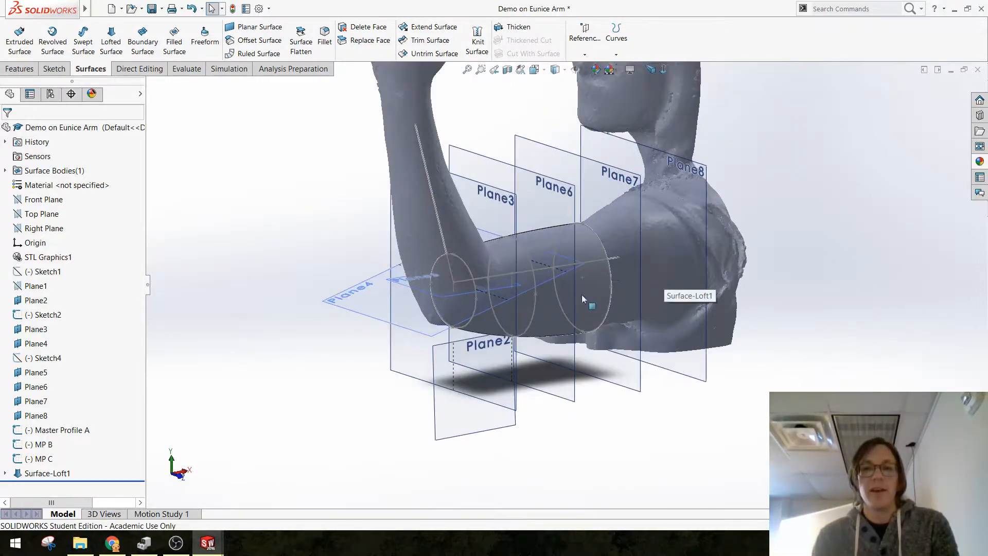
middle_click_drag(582, 294, 580, 341)
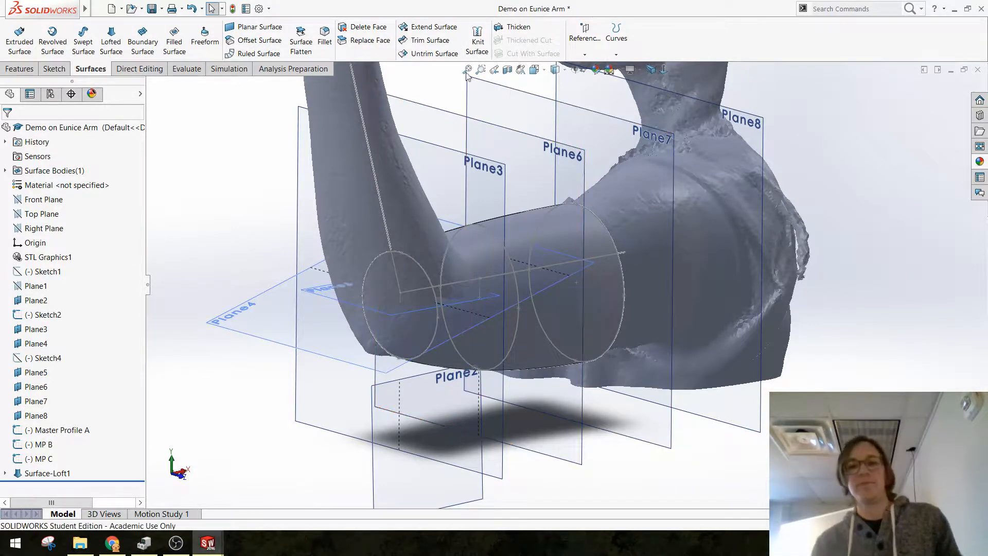
scroll(578, 272, "up", 4)
scroll(549, 294, "down", 3)
middle_click_drag(552, 291, 595, 248)
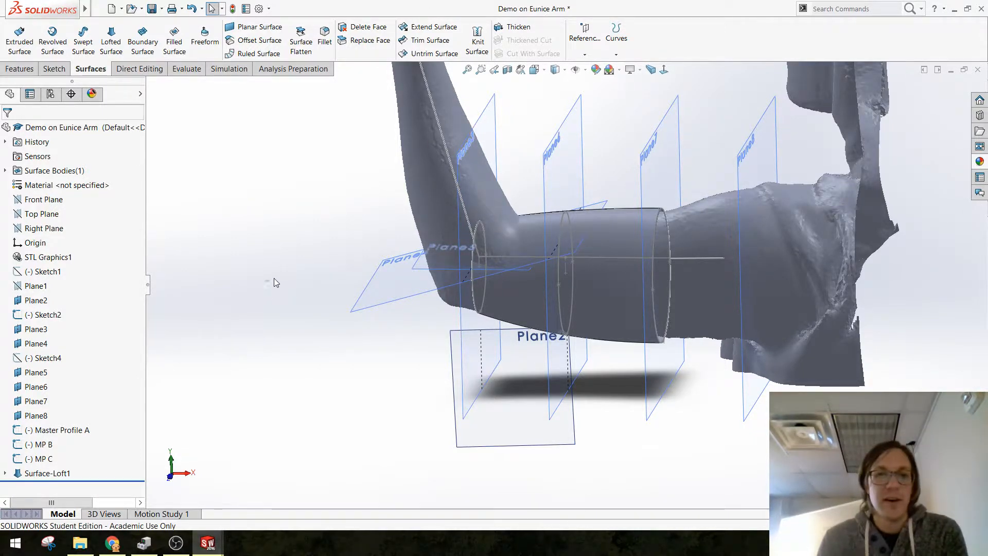
scroll(579, 264, "down", 3)
mouse_move(451, 336)
middle_mouse_down()
mouse_move(463, 331)
mouse_move(450, 340)
middle_mouse_up()
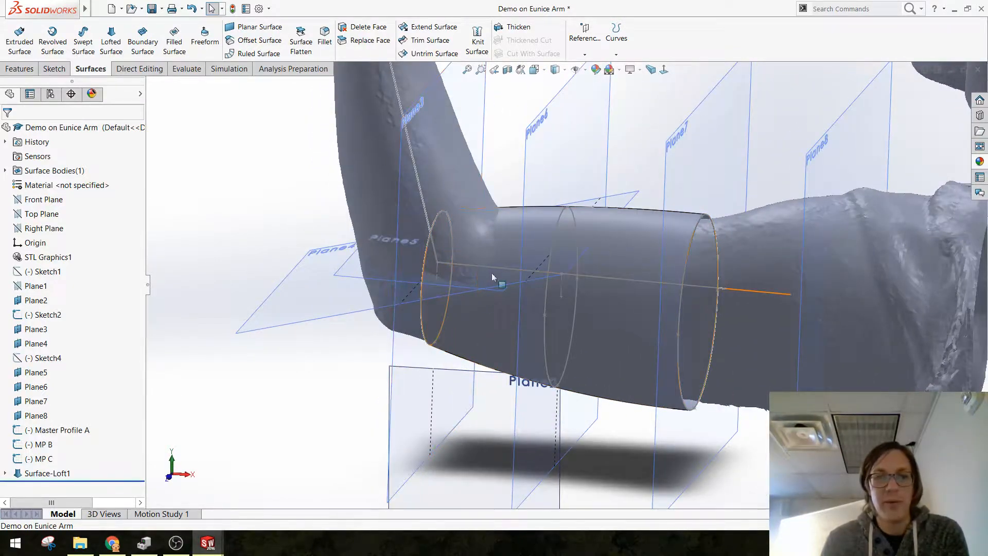
scroll(489, 318, "up", 2)
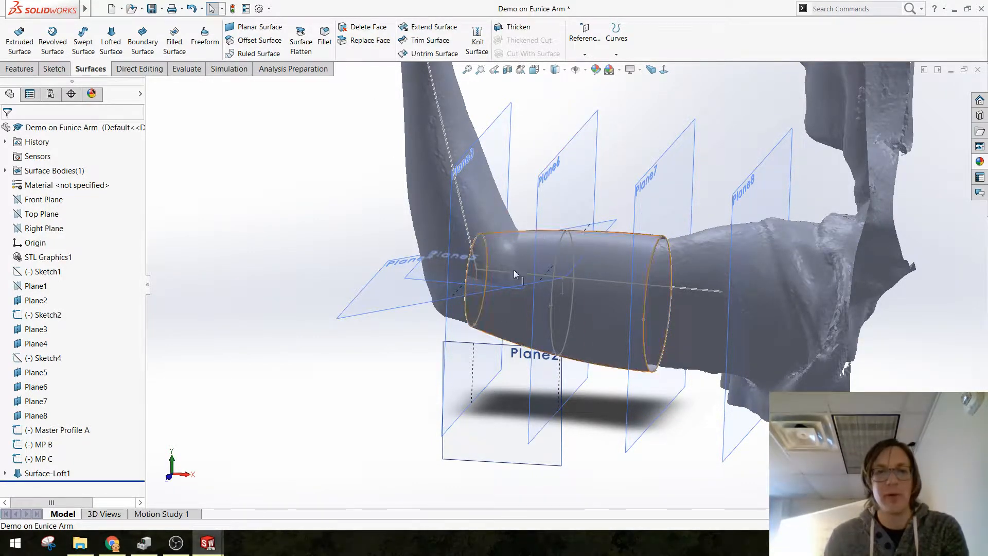
Step: Sketch a three-point arc with a radius of about 261 mm on Plane2, crossing the loft diagonally near the elbow
middle_click_drag(435, 370, 412, 405)
left_click(501, 426)
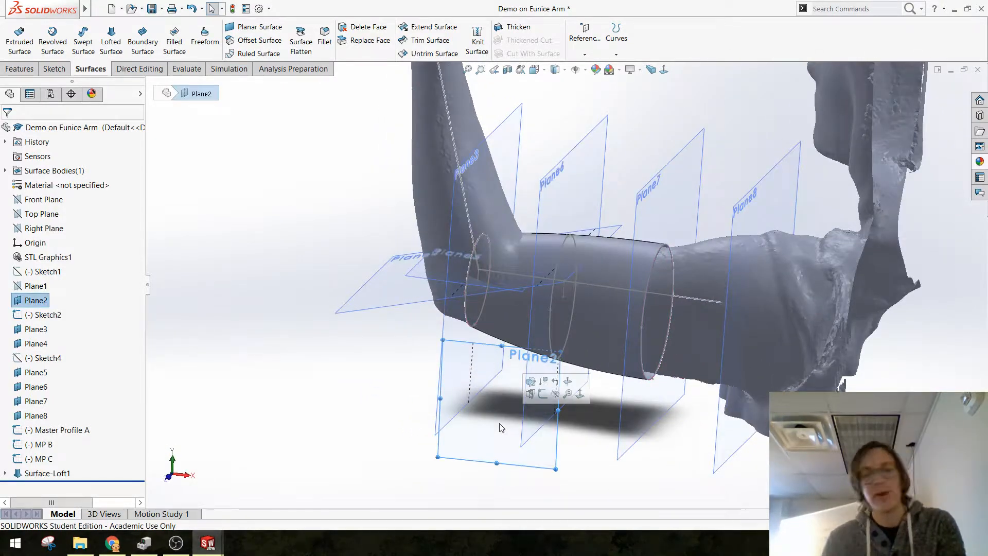
left_click(543, 394)
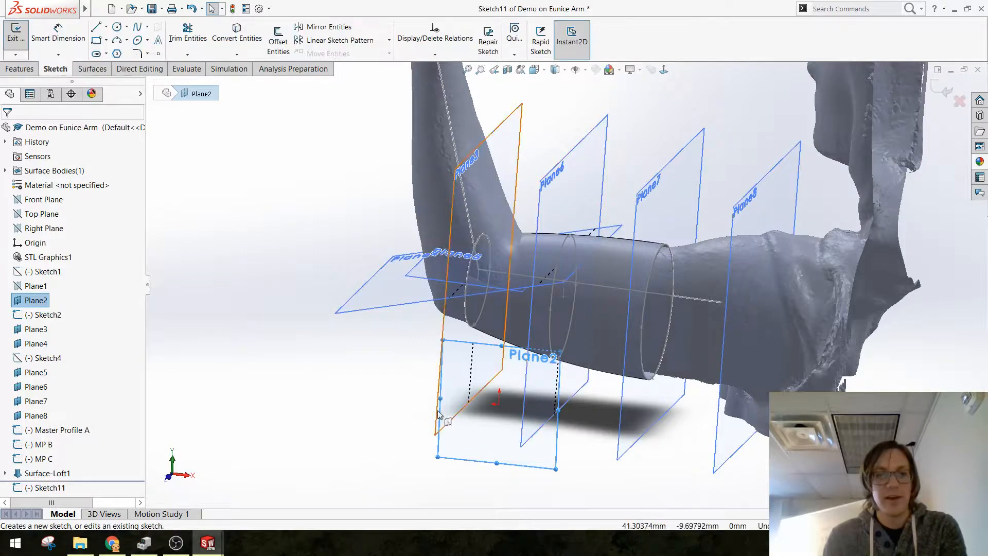
left_click(664, 70)
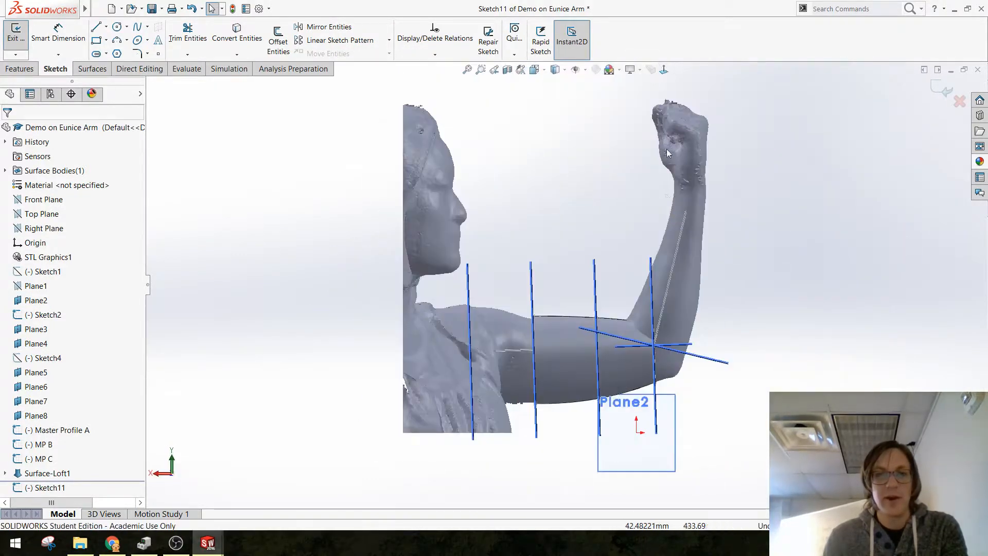
left_click(116, 40)
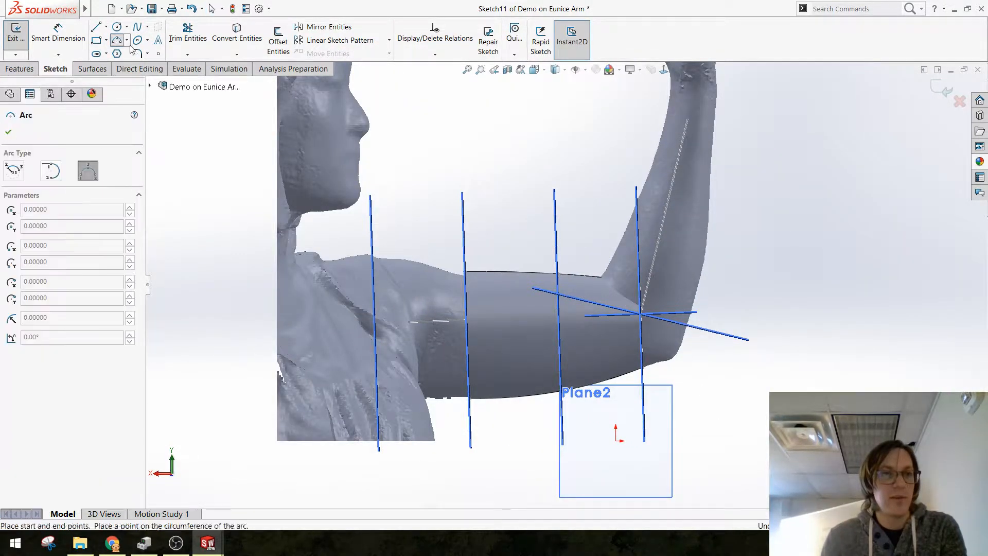
left_click(576, 267)
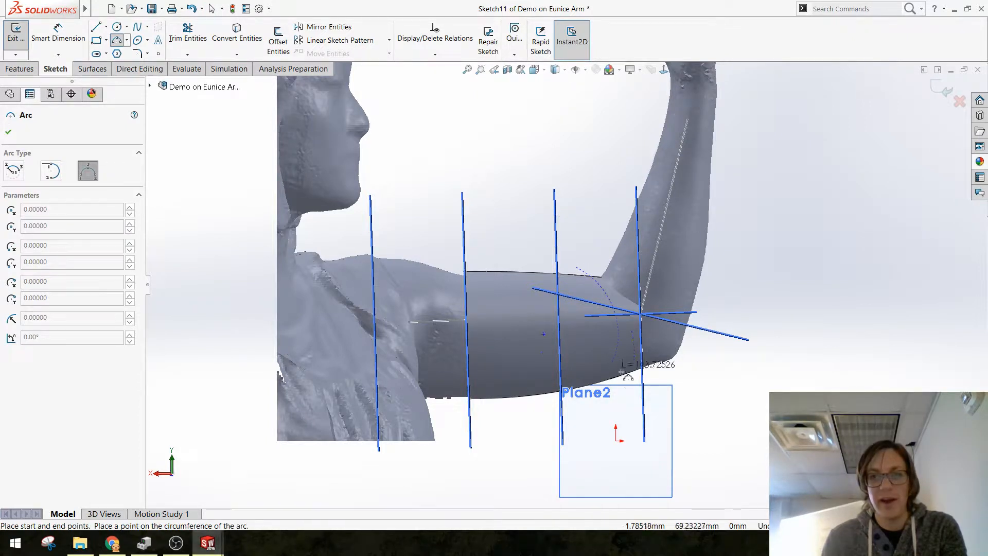
left_click(658, 392)
left_click(599, 324)
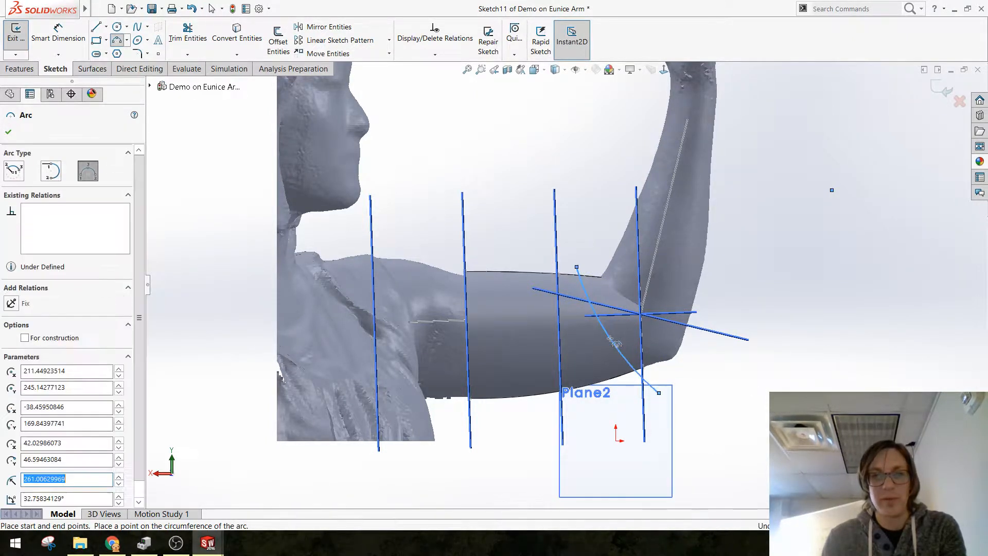
key("Escape")
scroll(581, 337, "down", 2)
scroll(592, 334, "down", 2)
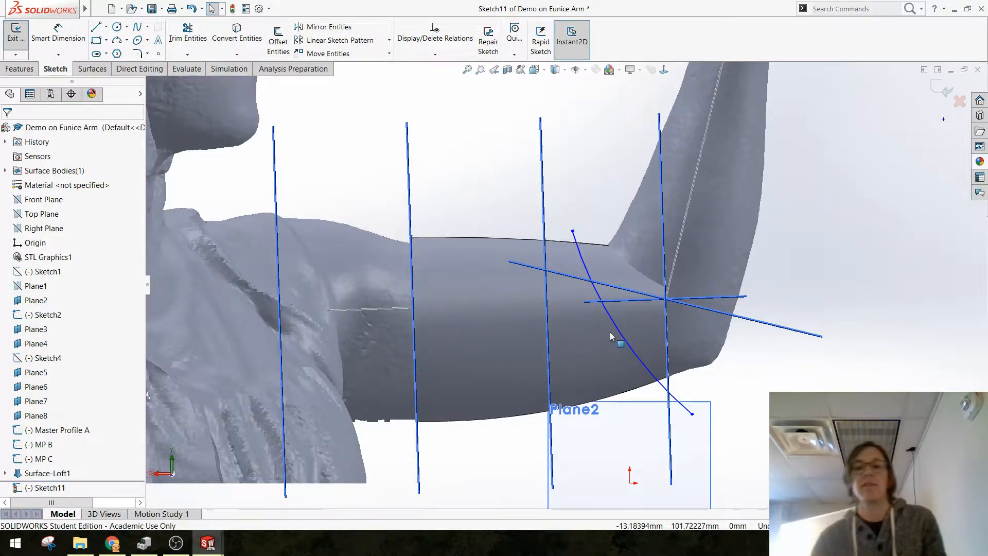
scroll(619, 319, "up", 2)
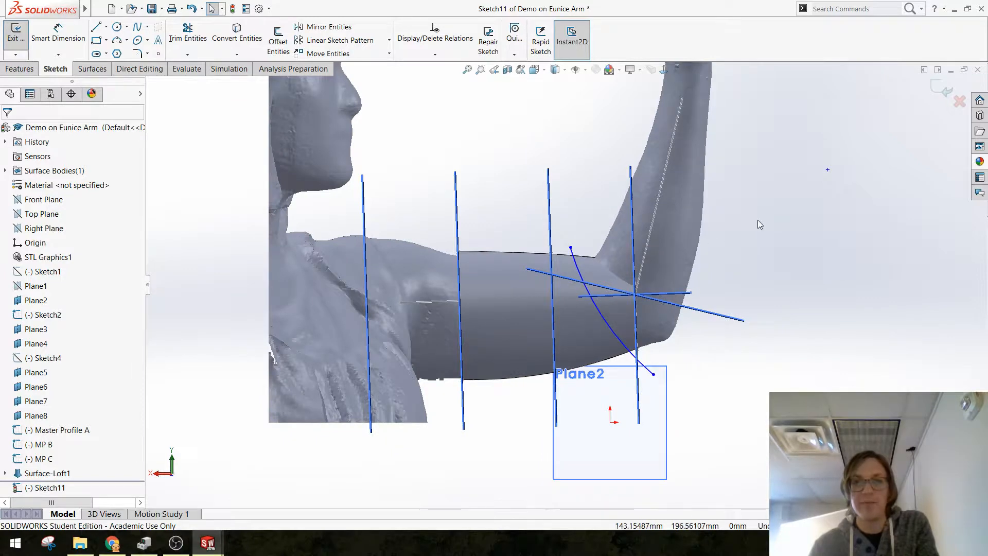
Step: Trim the lofted surface with the arc sketch using a standard trim, keeping the portion toward the shoulder
middle_click_drag(757, 220, 212, 90)
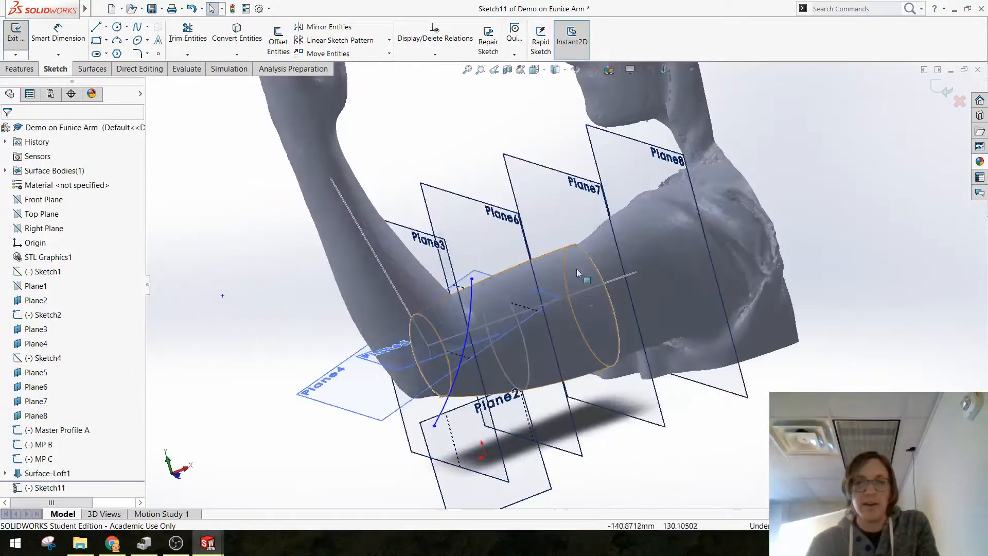
left_click(94, 69)
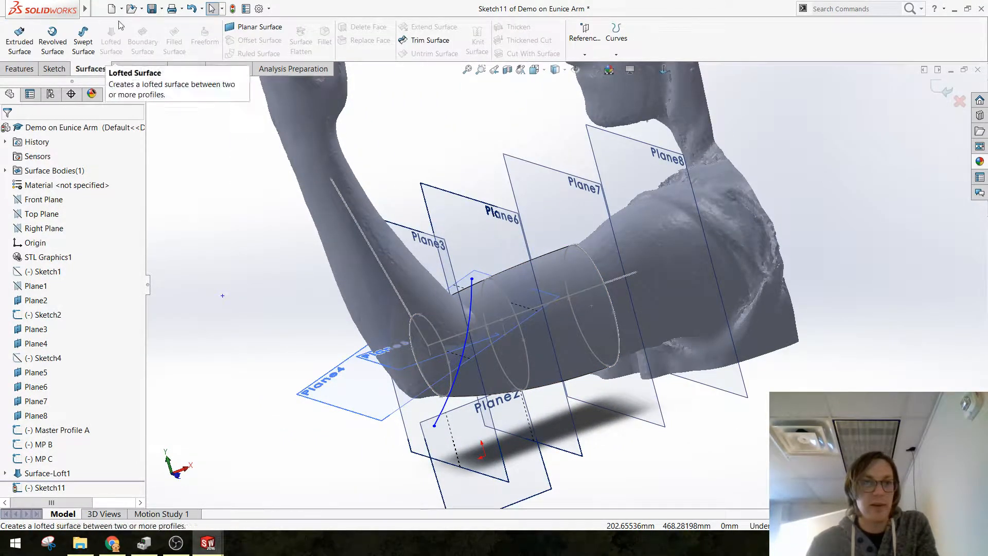
left_click(426, 40)
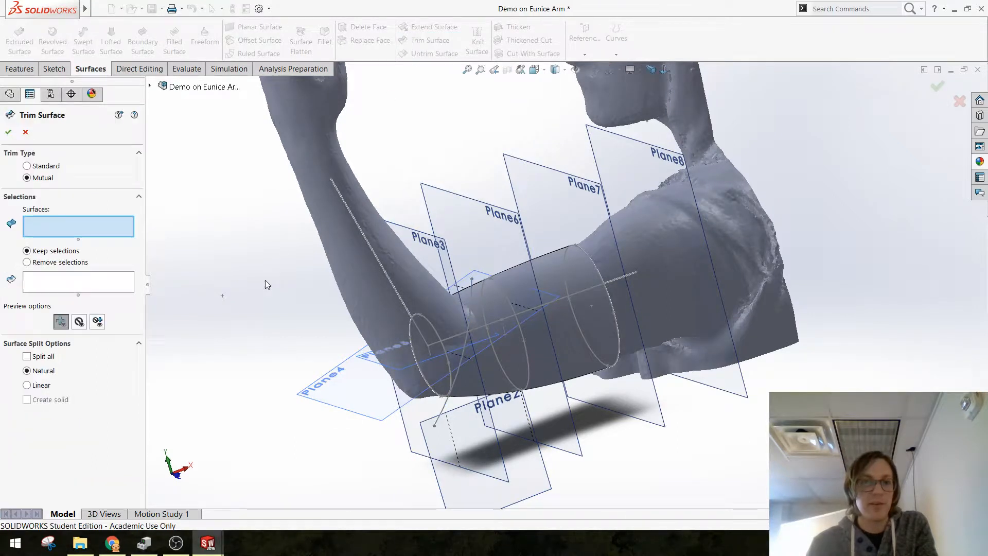
left_click(27, 165)
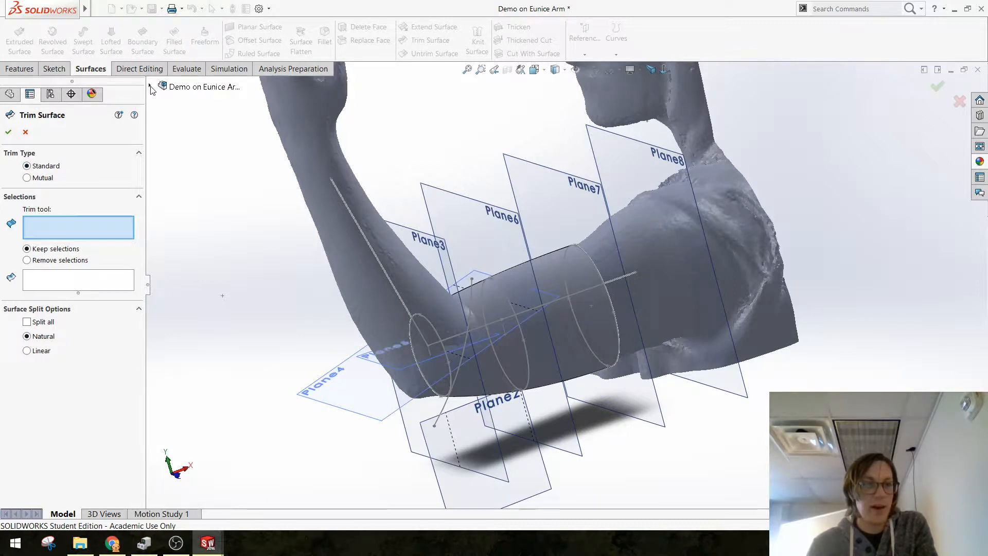
left_click(469, 295)
middle_click_drag(470, 298, 301, 387)
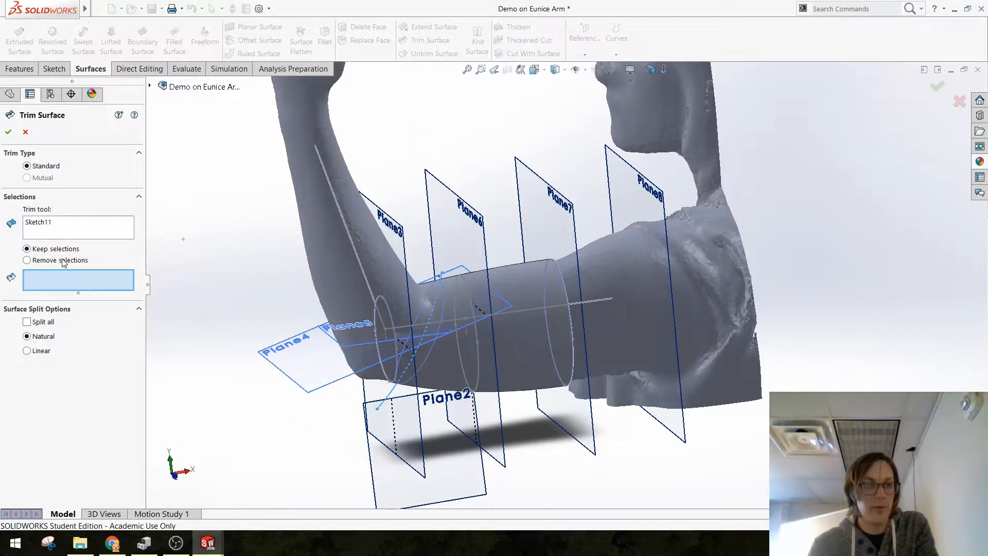
left_click(530, 292)
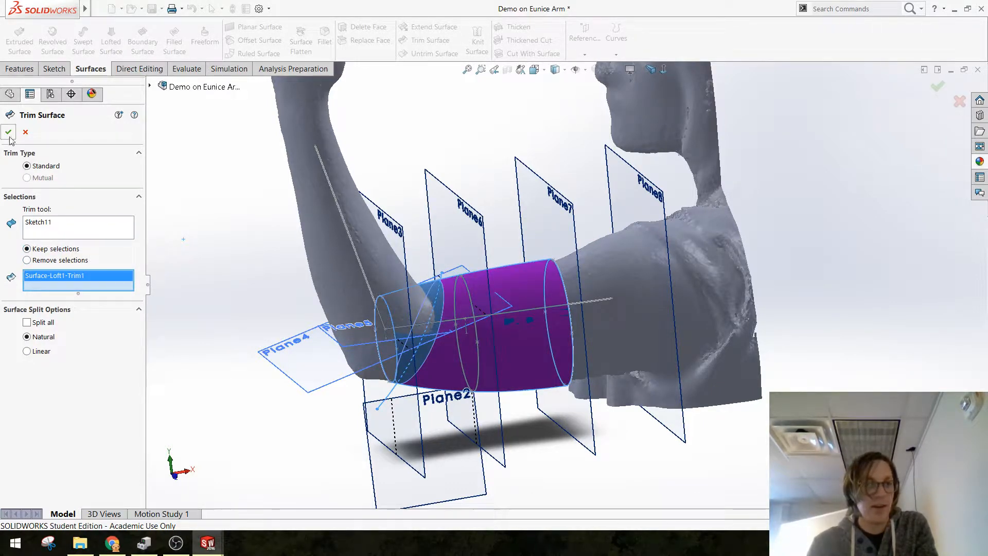
Step: Inspect the trimmed surface's curved edge near the elbow against the scanned arm from several angles
mouse_move(288, 349)
middle_mouse_down()
mouse_move(344, 333)
mouse_move(456, 343)
mouse_move(537, 377)
mouse_move(319, 342)
mouse_move(307, 361)
mouse_move(317, 367)
middle_mouse_up()
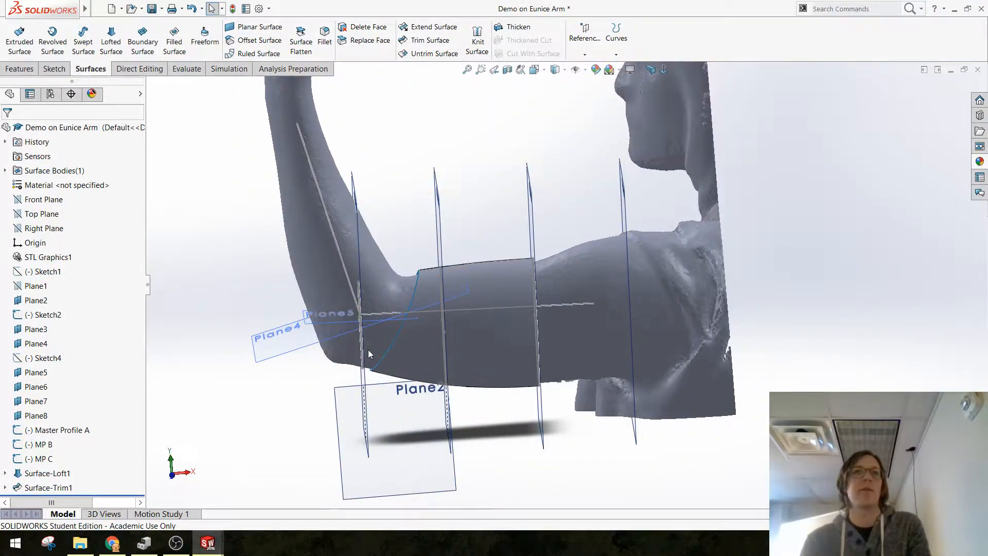
mouse_move(510, 336)
middle_mouse_down()
mouse_move(540, 312)
mouse_move(569, 309)
mouse_move(433, 293)
mouse_move(443, 316)
mouse_move(434, 415)
mouse_move(430, 295)
mouse_move(442, 344)
mouse_move(527, 344)
mouse_move(518, 312)
mouse_move(538, 344)
mouse_move(407, 357)
middle_mouse_up()
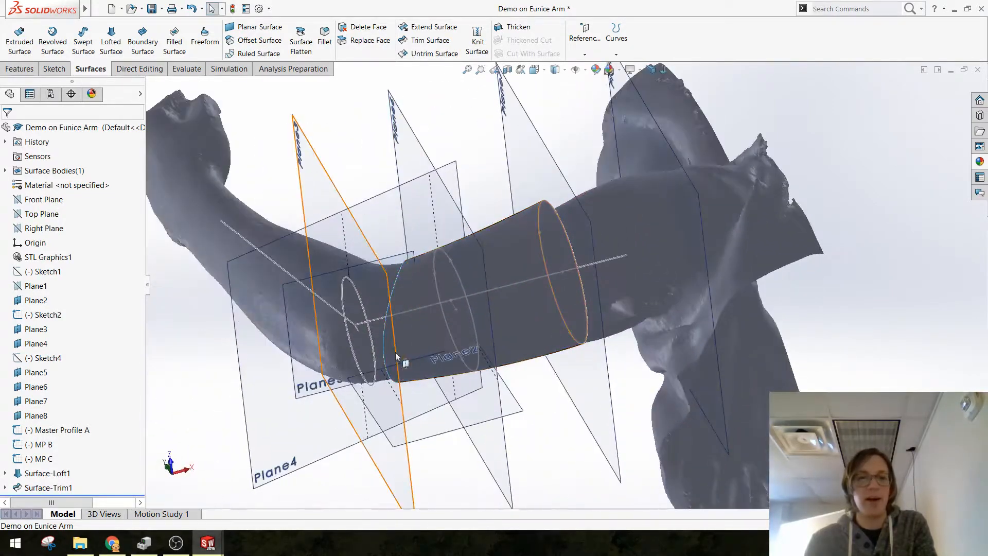
middle_click_drag(532, 283, 566, 426)
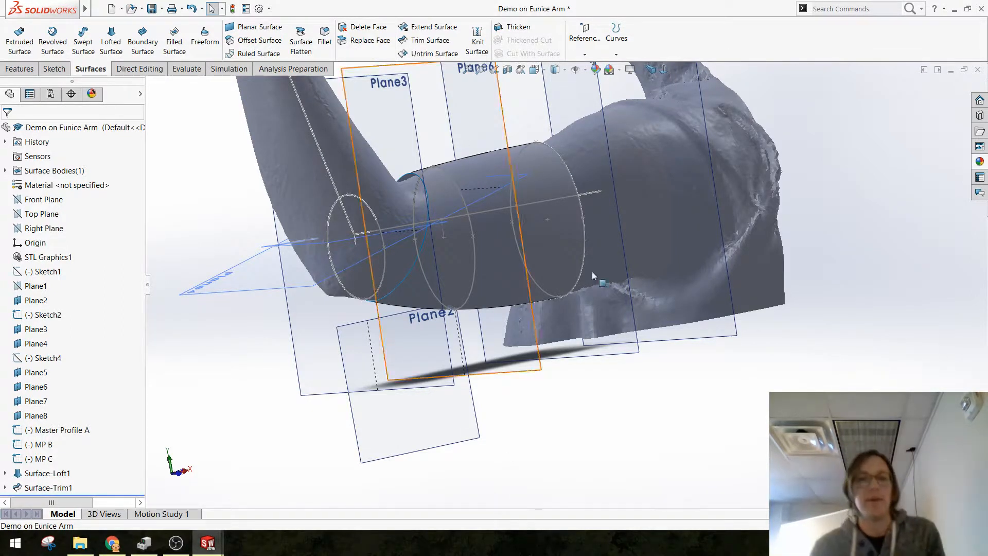
middle_click_drag(469, 328, 269, 222)
left_click(334, 219)
left_click(209, 165)
middle_click_drag(566, 326, 560, 359)
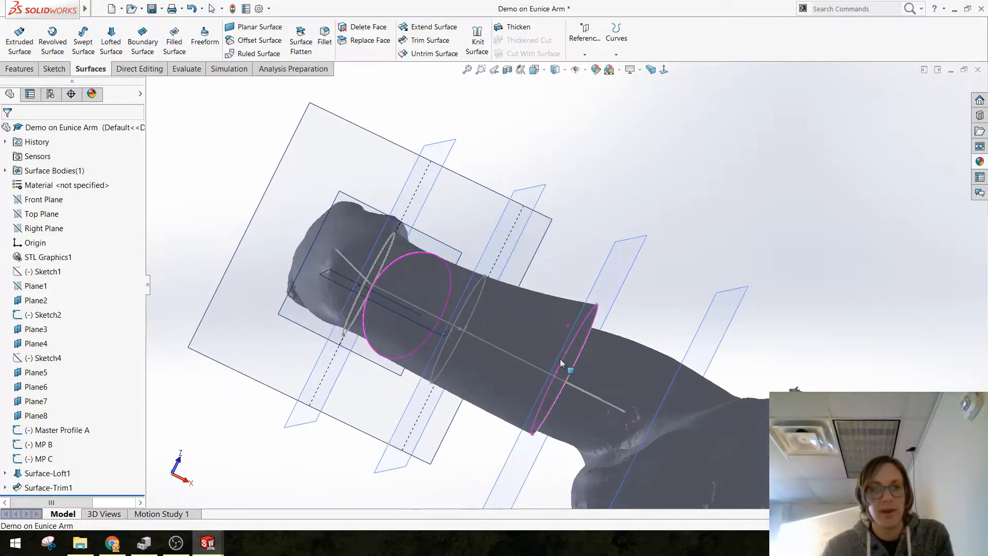
middle_click_drag(278, 323, 457, 458)
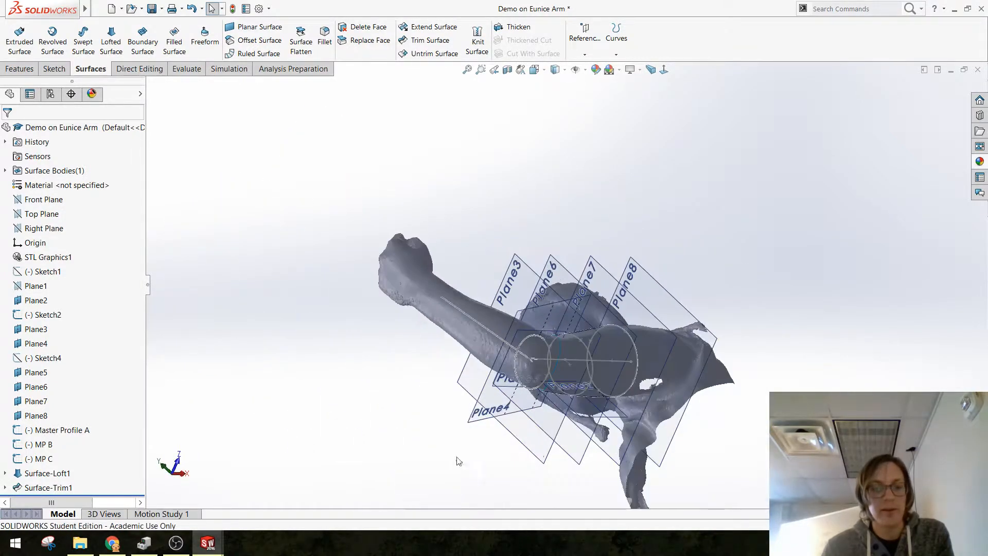
middle_click_drag(581, 349, 554, 479)
scroll(541, 419, "down", 5)
middle_click_drag(468, 356, 455, 292)
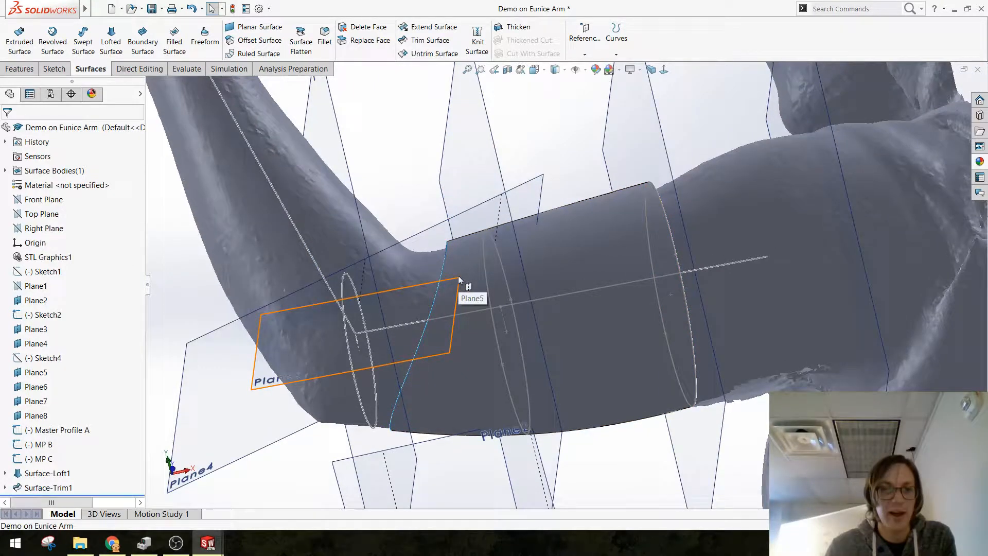
left_click(458, 276)
left_click(443, 235)
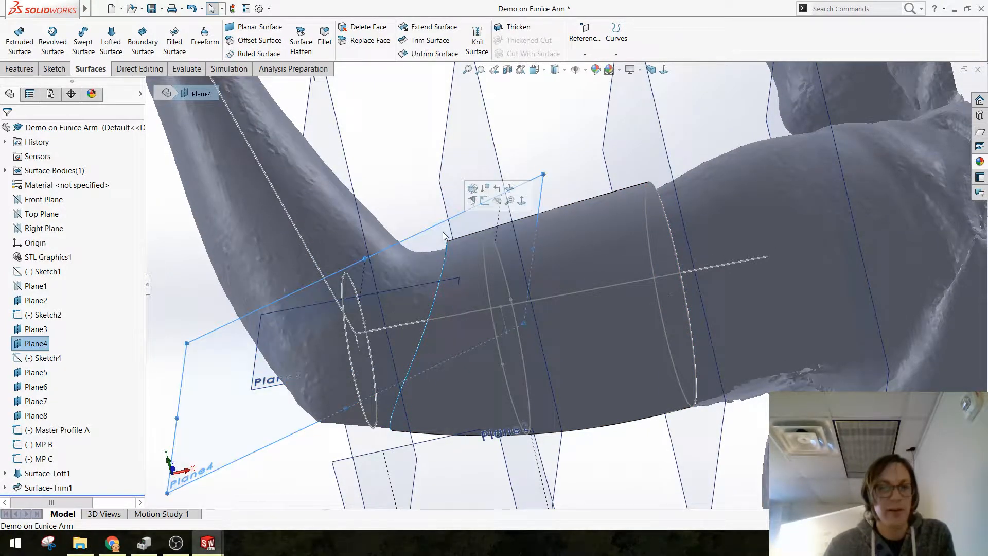
Step: Hide Plane4 and save the part
left_click(497, 202)
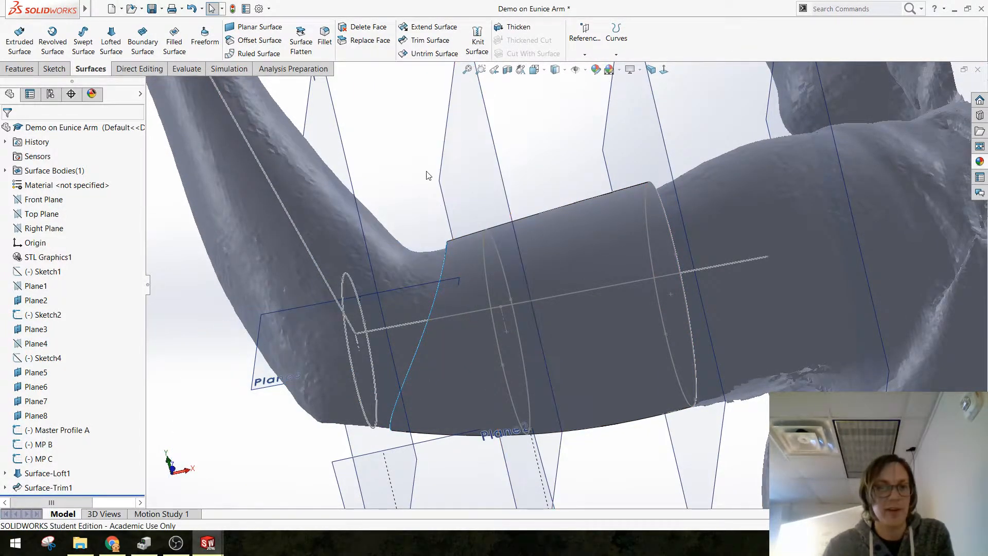
scroll(446, 329, "up", 3)
key("ctrl+s")
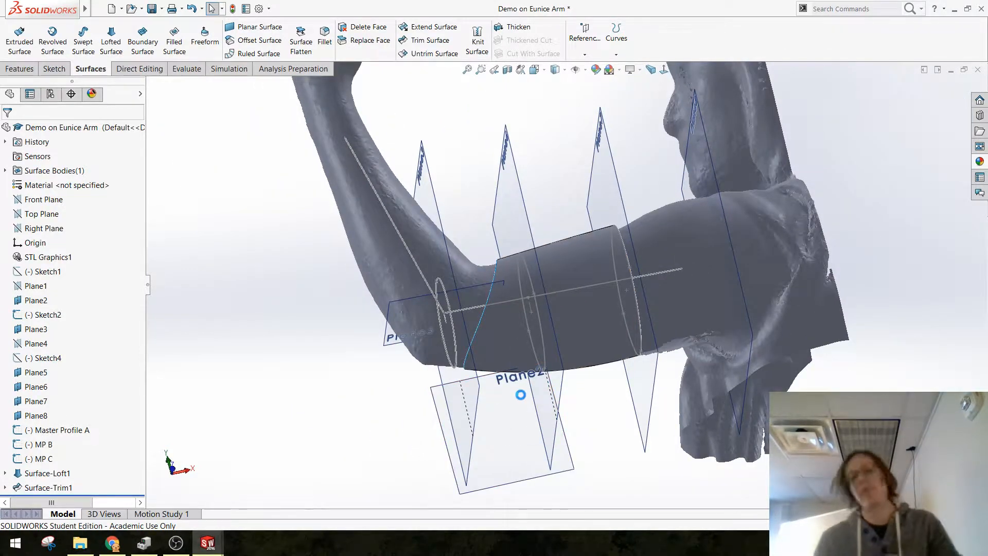
Step: Start a new sketch on Plane5 and view the plane squarely from its reverse side, framing the trimmed loft
scroll(506, 387, "down", 2)
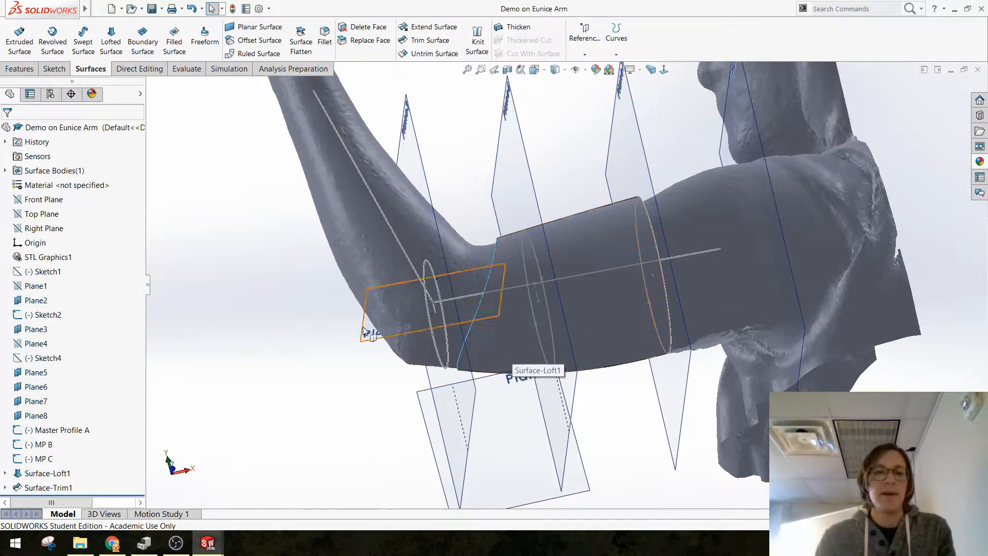
left_click(375, 337)
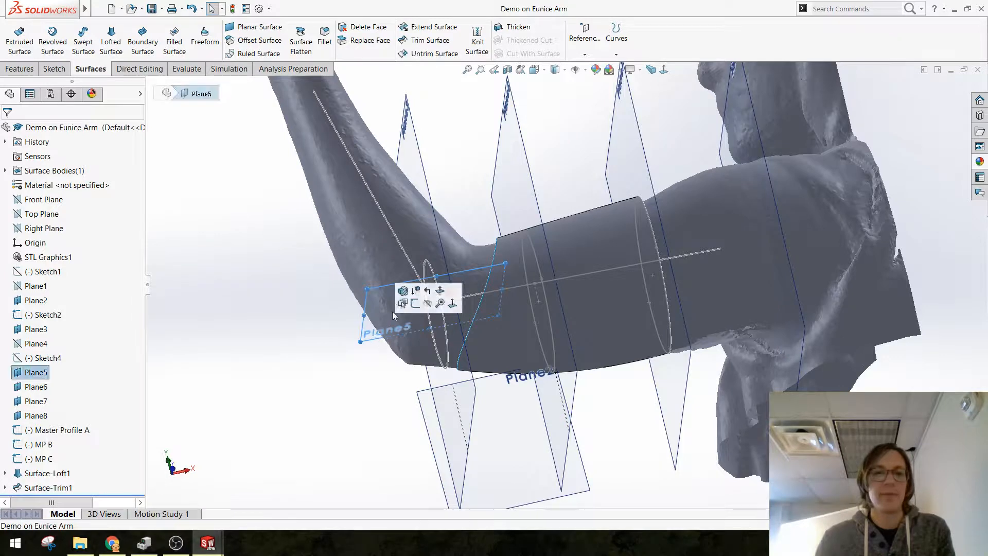
left_click(423, 295)
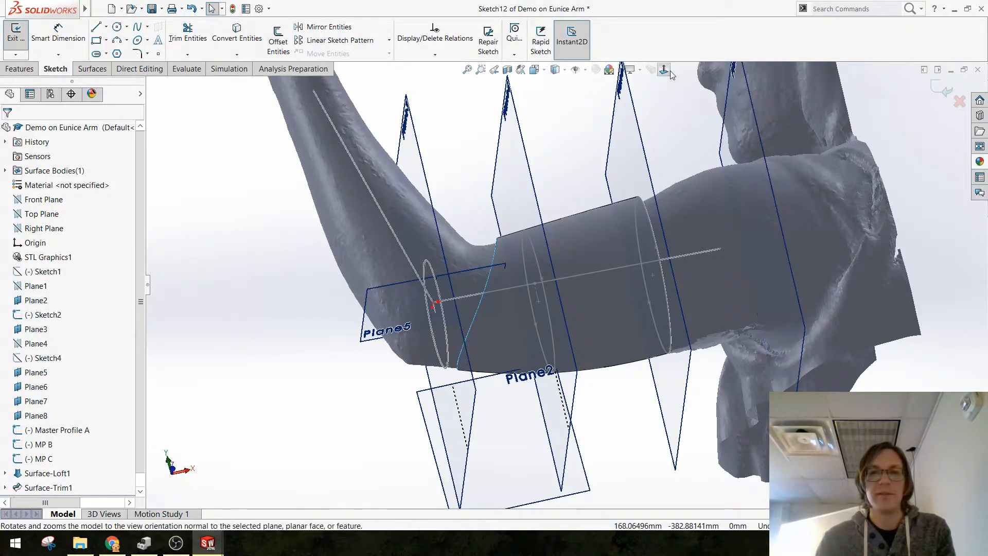
left_click(663, 69)
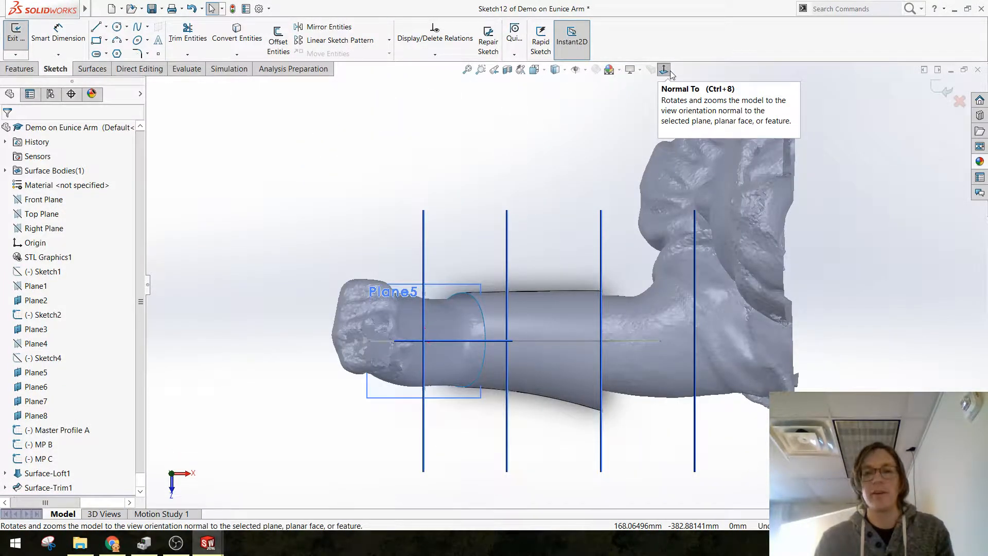
left_click(668, 72)
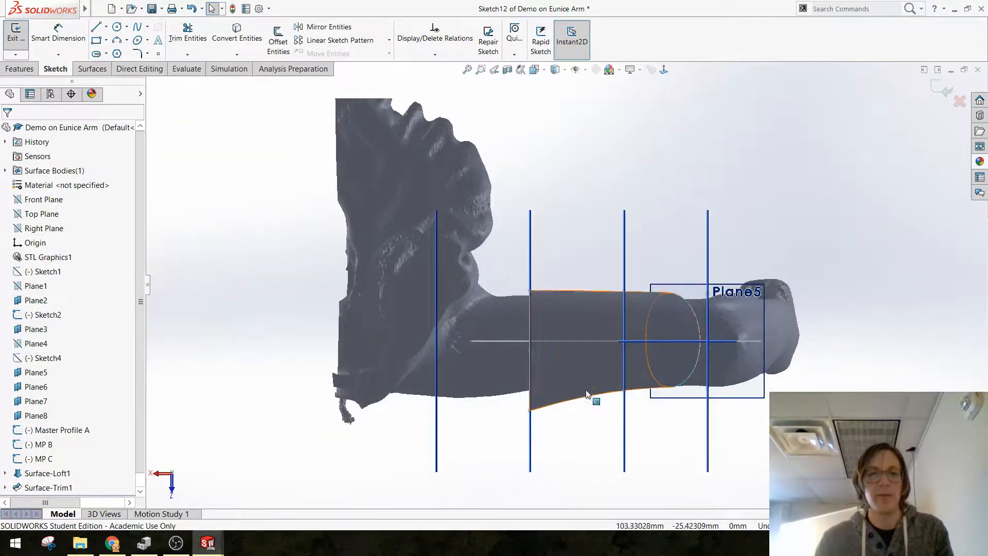
scroll(700, 355, "down", 3)
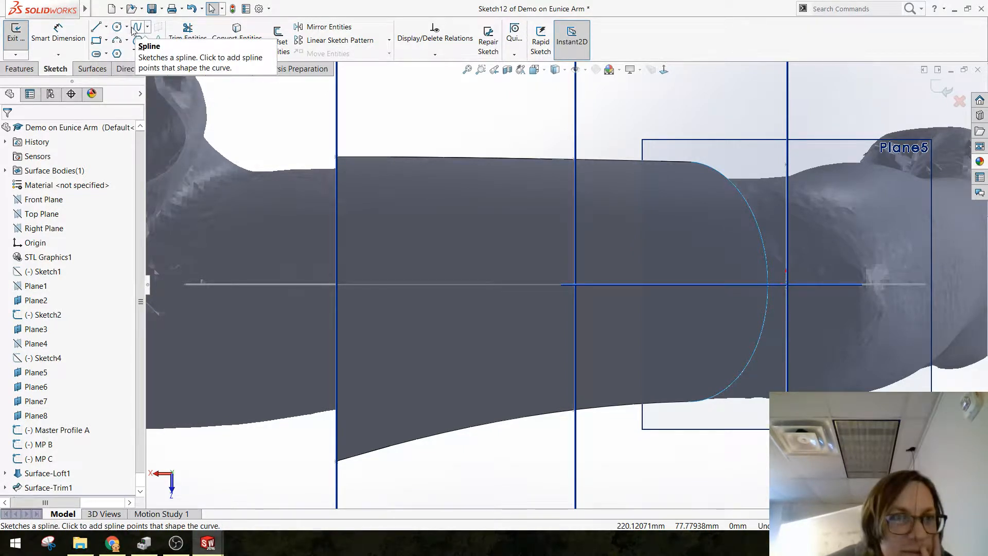
Step: Draw a seven-vertex Bezier style spline arching over the upper arm, about 139 mm long, with both ends on the arm's centre line
left_click(148, 28)
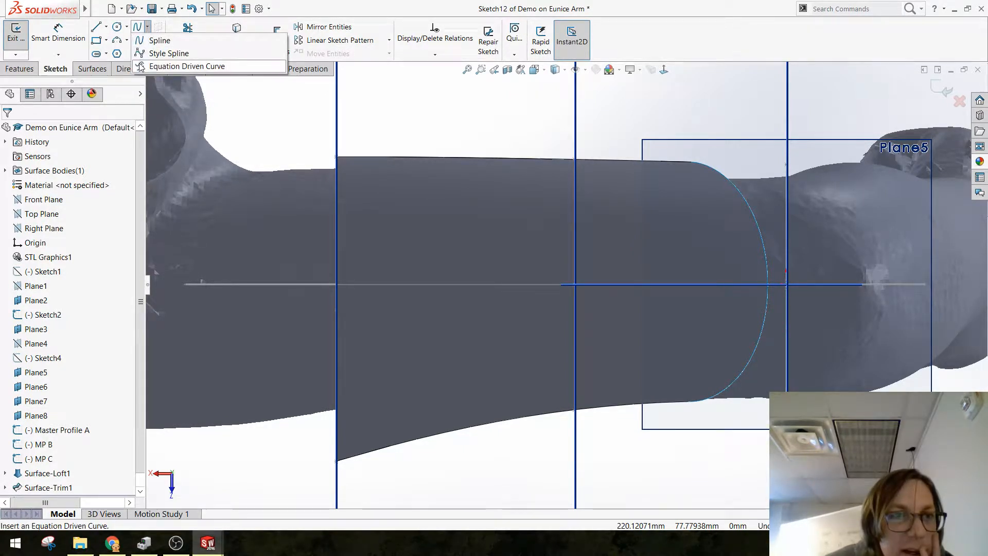
left_click(163, 53)
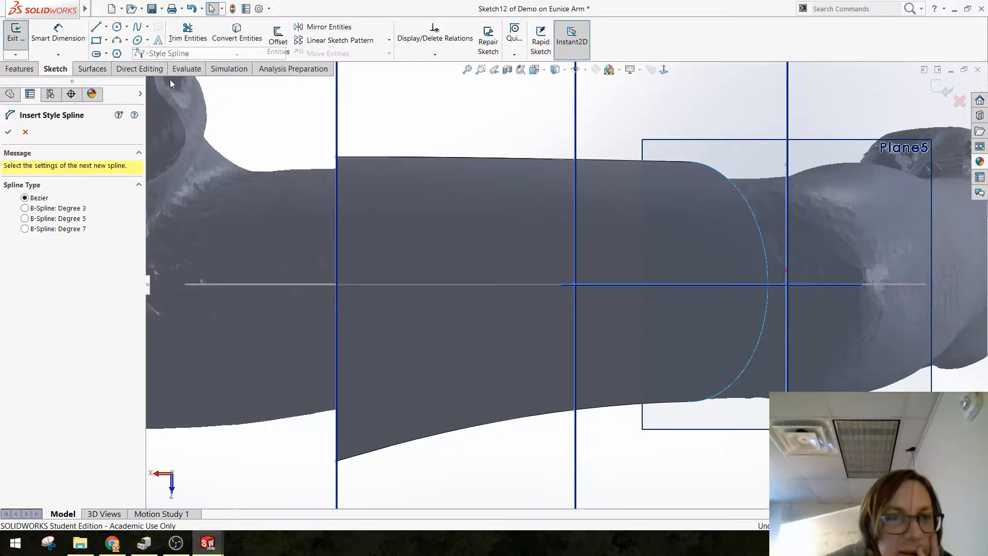
left_click(379, 285)
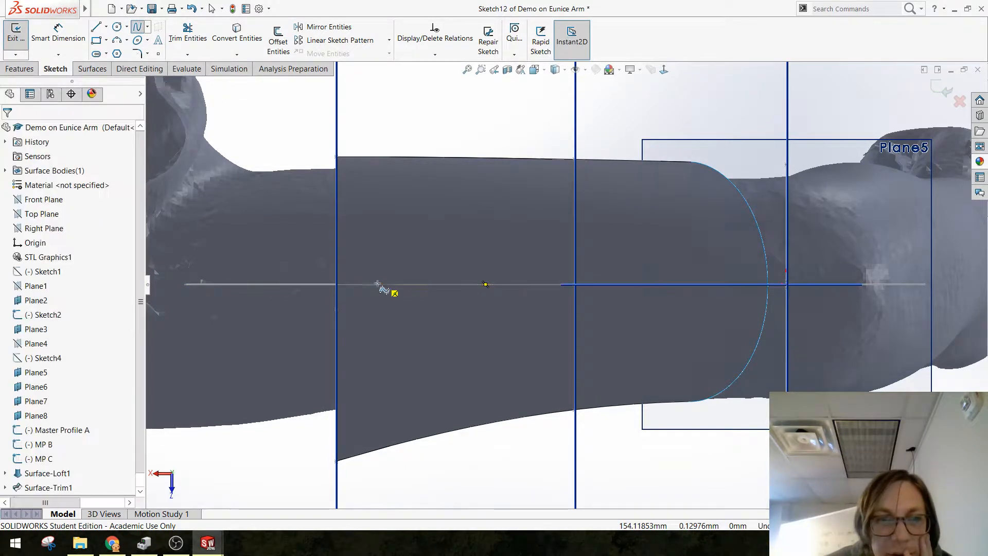
left_click(379, 219)
left_click(430, 190)
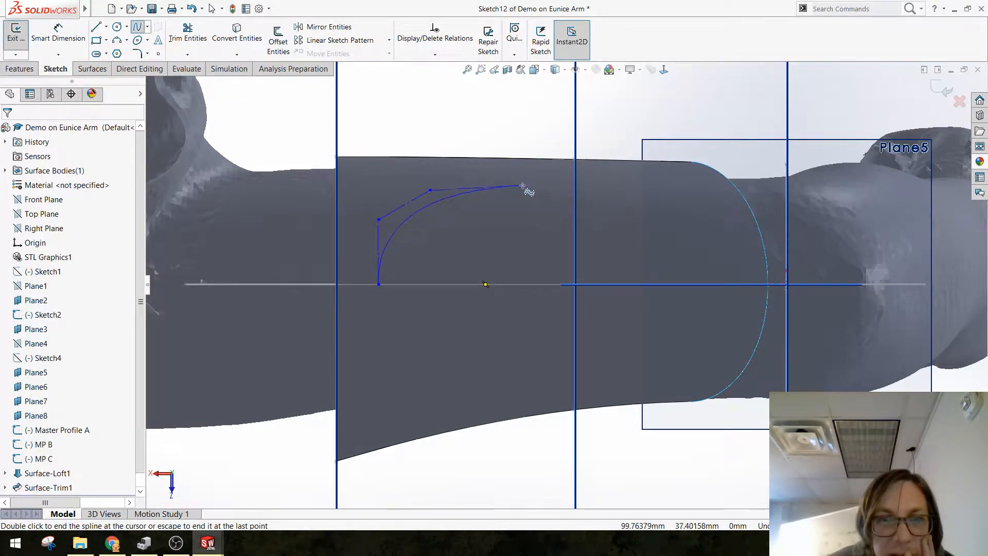
left_click(632, 191)
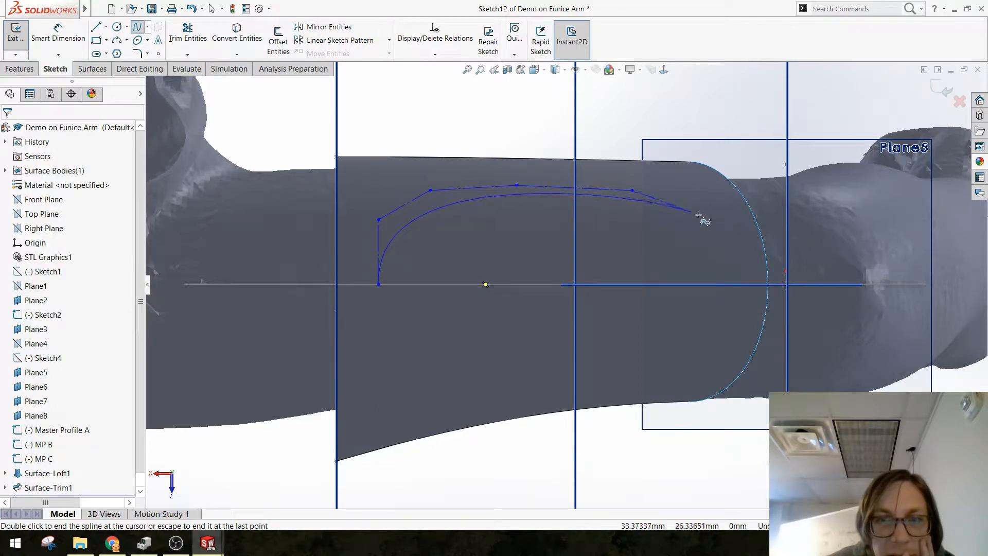
left_click(716, 214)
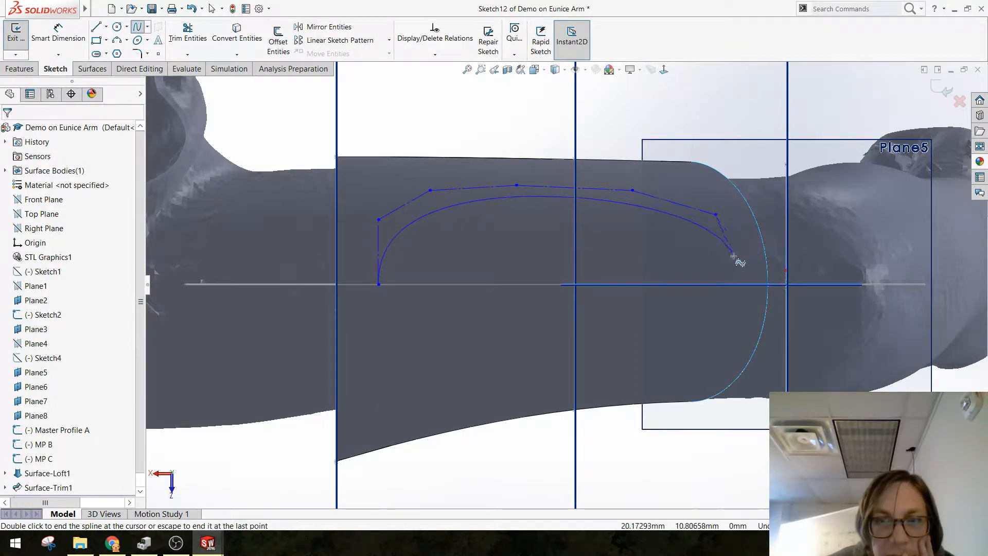
left_click(746, 284)
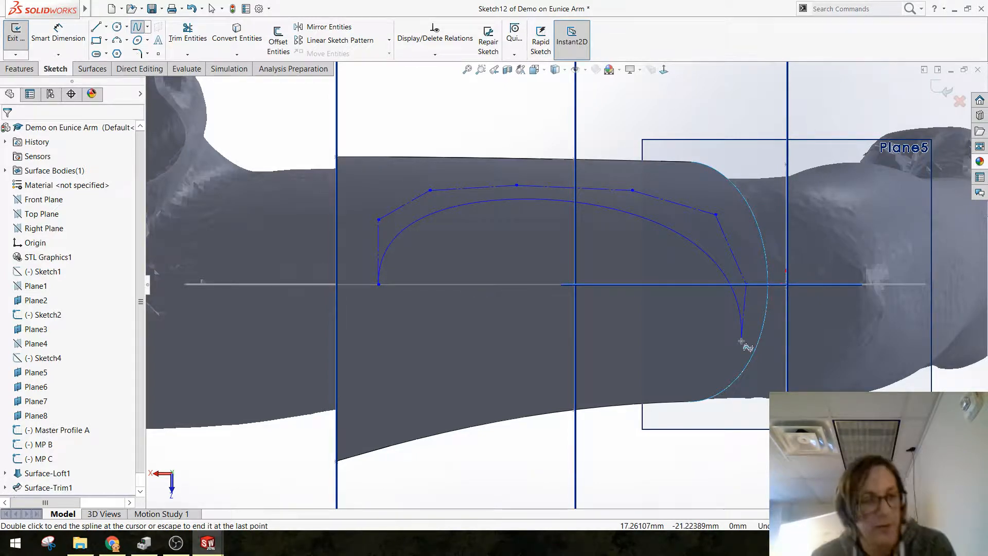
key("Escape")
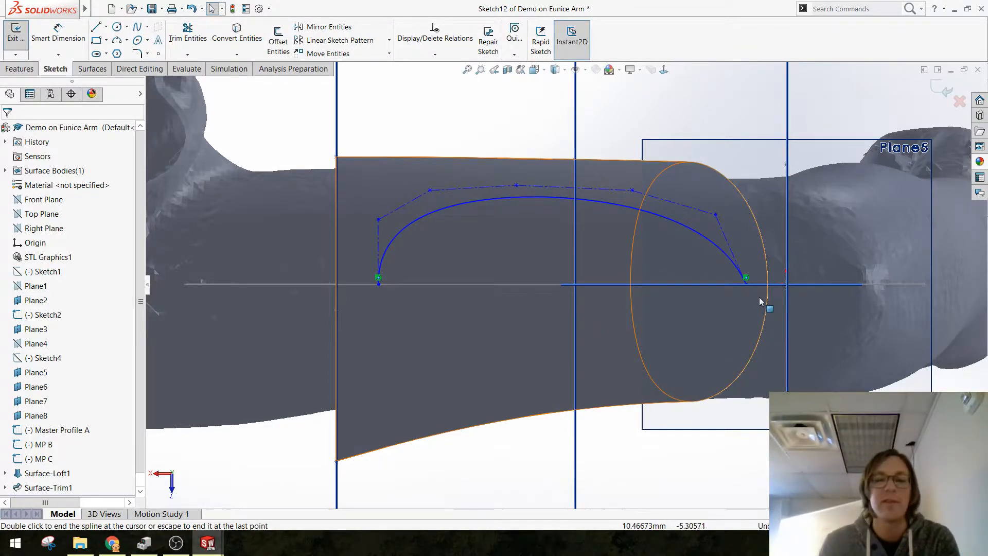
Step: Convert the Sketch2 centre line into the current sketch and make it construction geometry
scroll(751, 293, "down", 1)
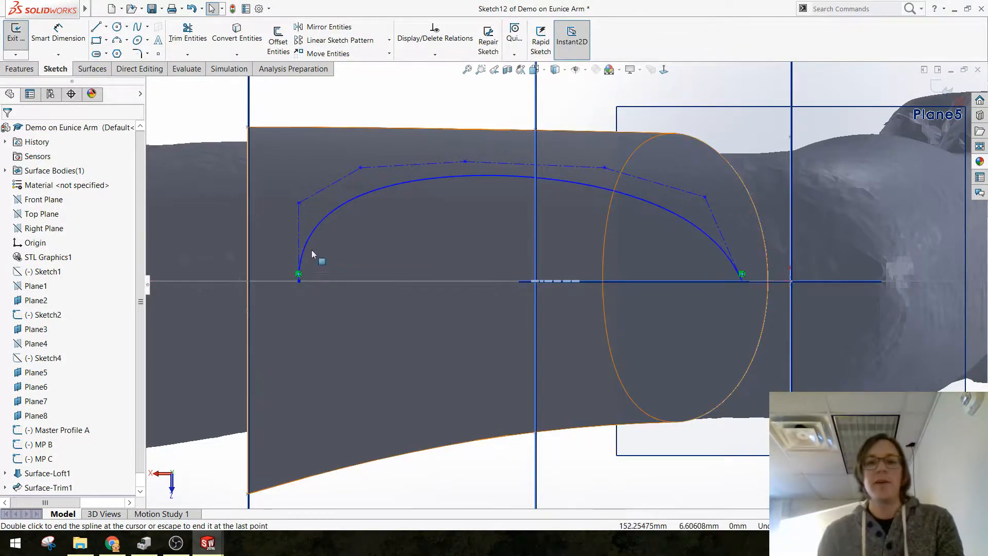
left_click(298, 226)
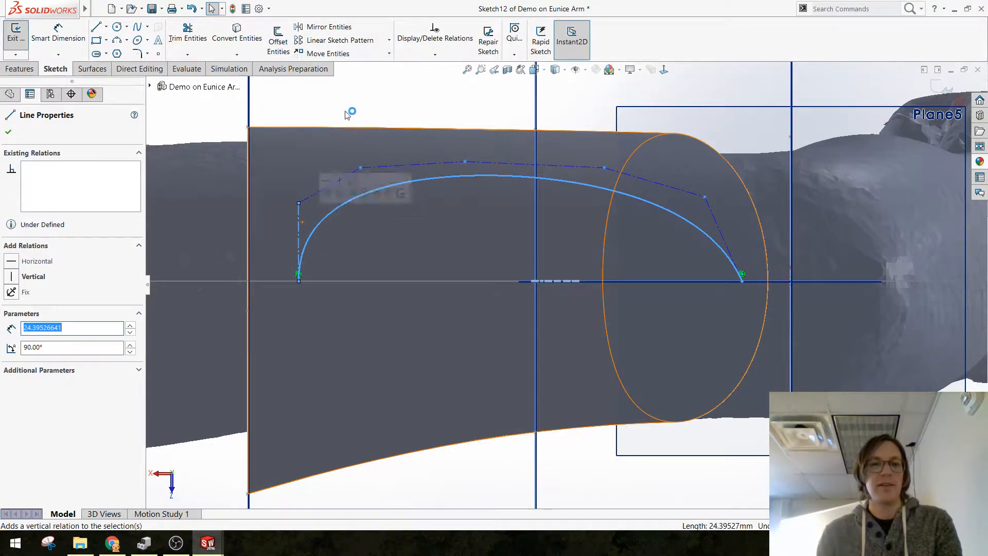
key("Escape")
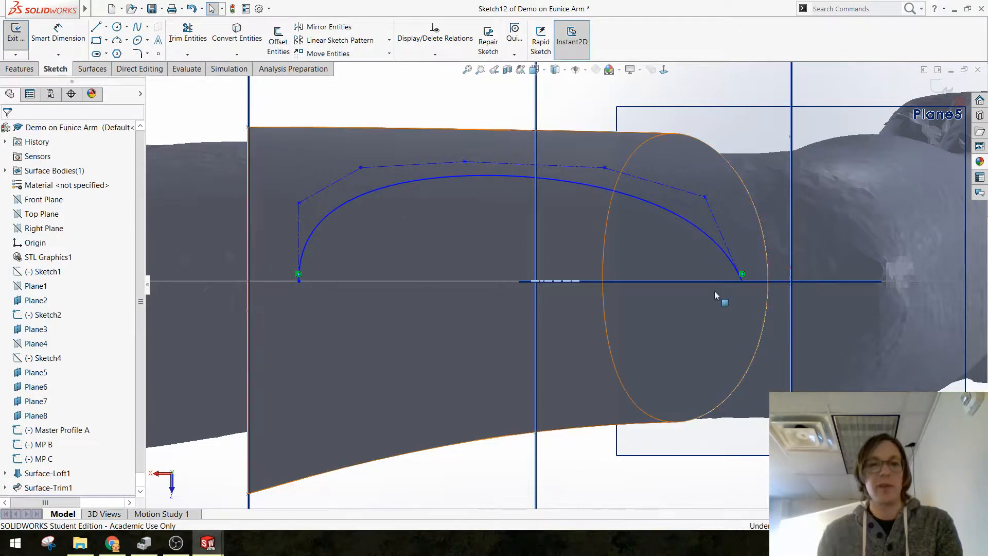
left_click(444, 281)
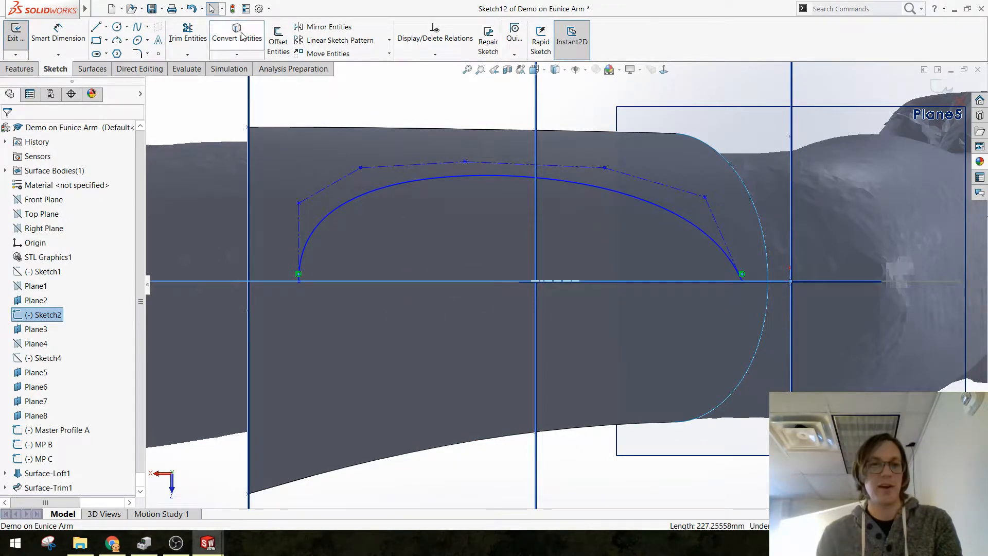
left_click(462, 282)
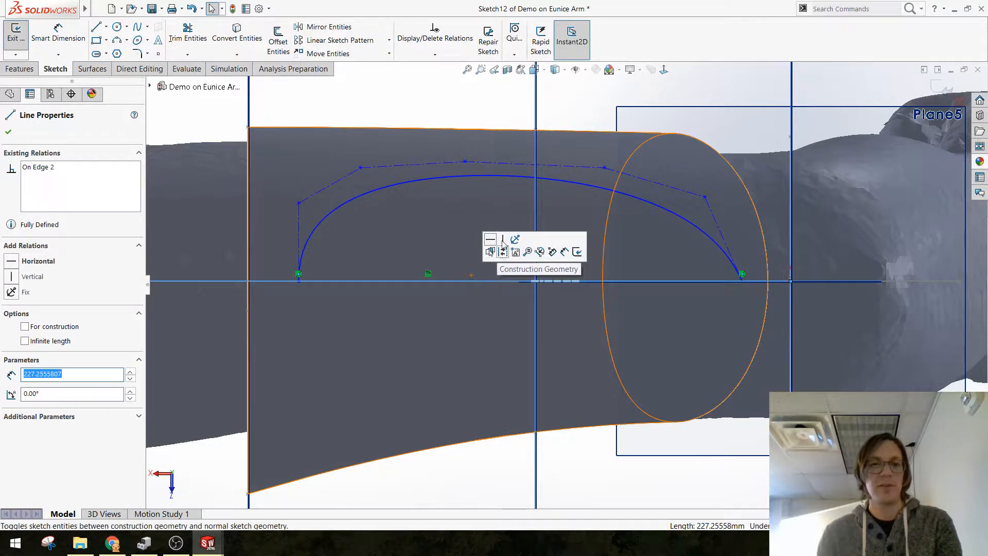
left_click(502, 249)
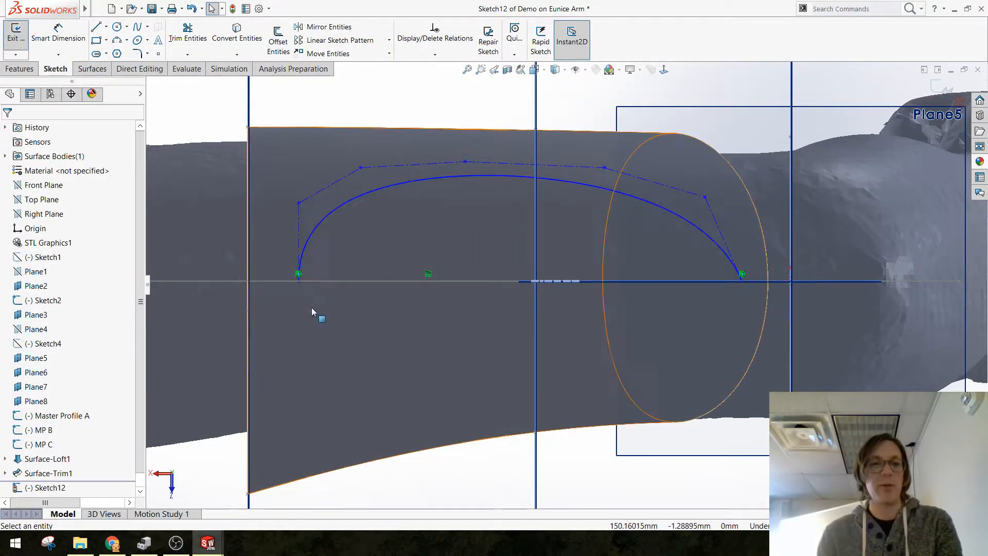
Step: Make the first and last control polygon legs of the style spline vertical
left_click(299, 232)
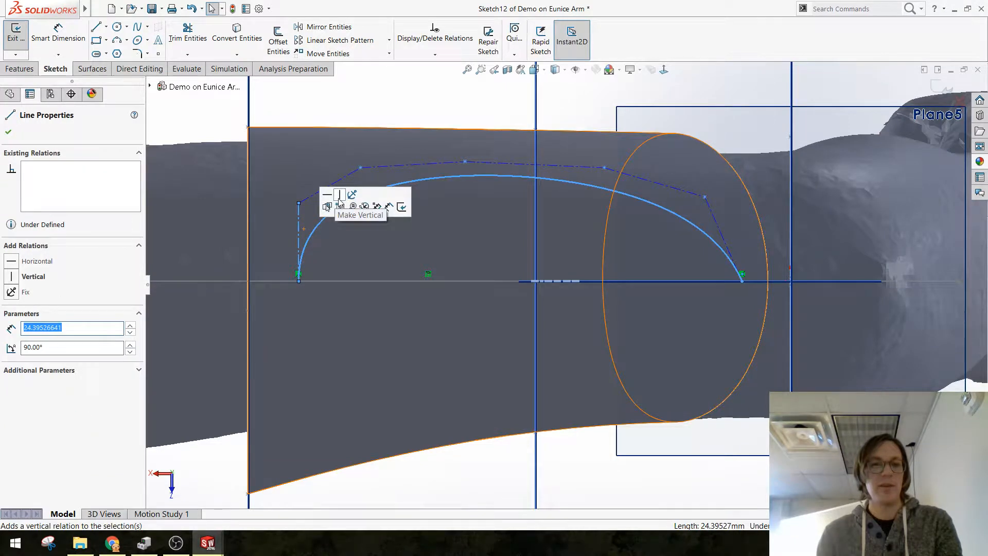
left_click(346, 115)
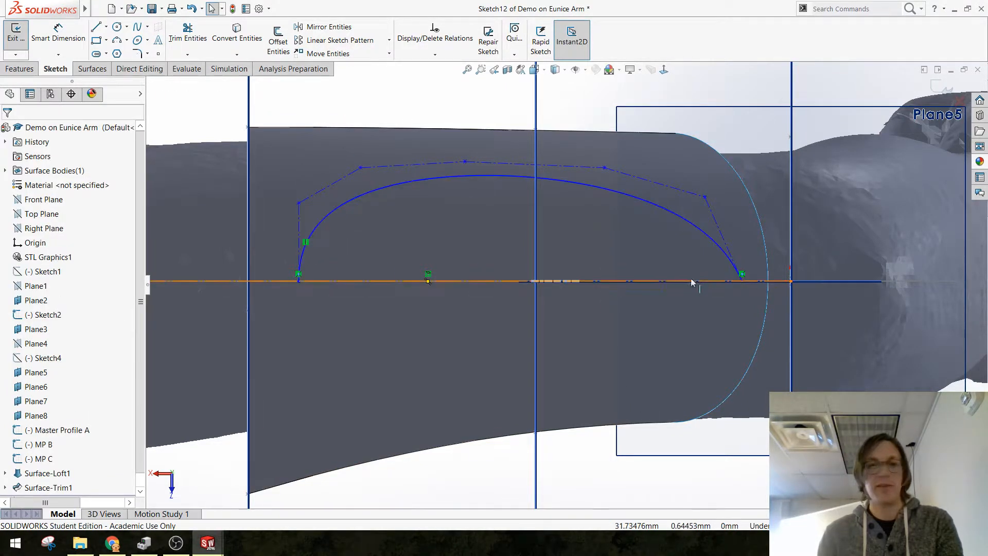
left_click(715, 219)
left_click(752, 173)
left_click(715, 85)
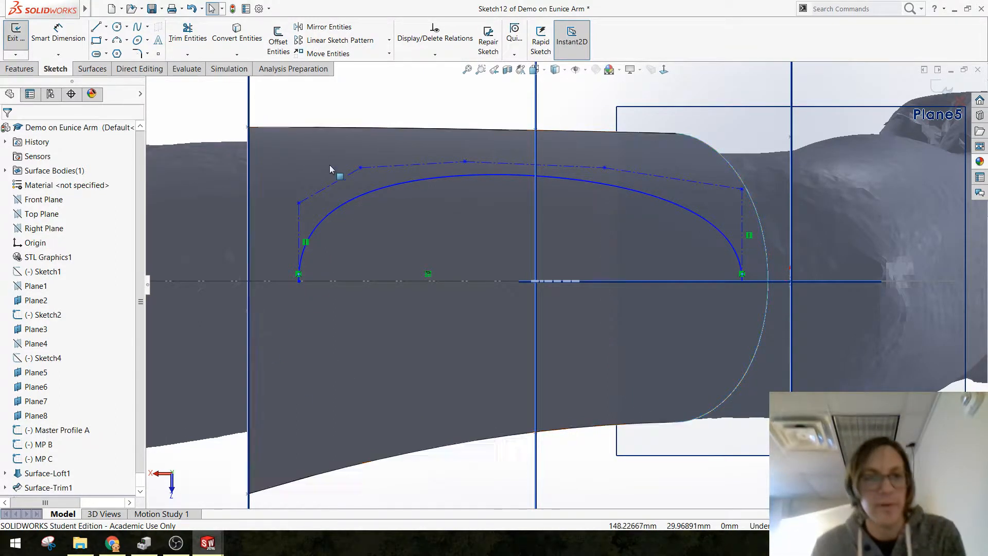
Step: Reshape the style spline by moving its three middle control vertices, placing the first two at about (151.8, 44.5) and (93.3, 26.9) mm
left_click_drag(360, 168, 305, 139)
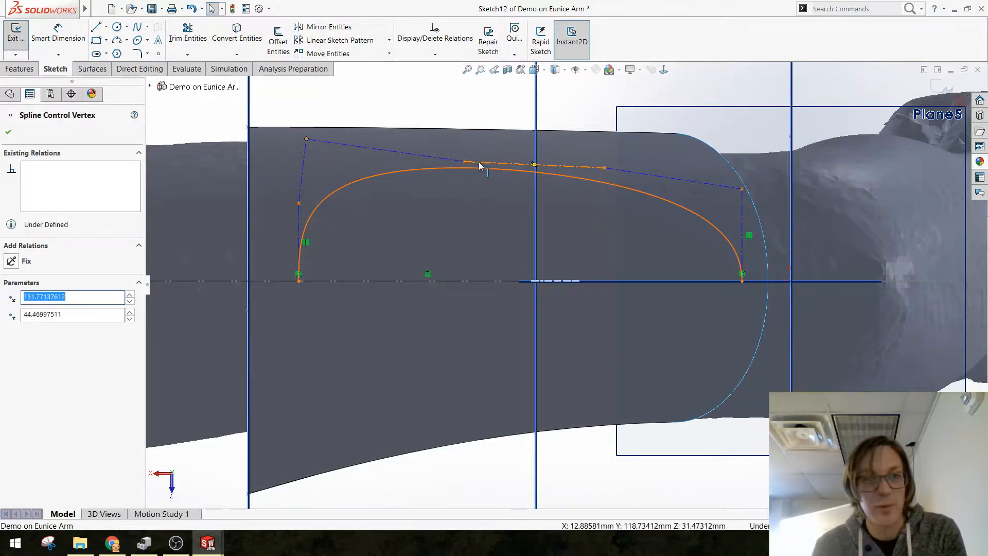
left_click_drag(465, 161, 492, 195)
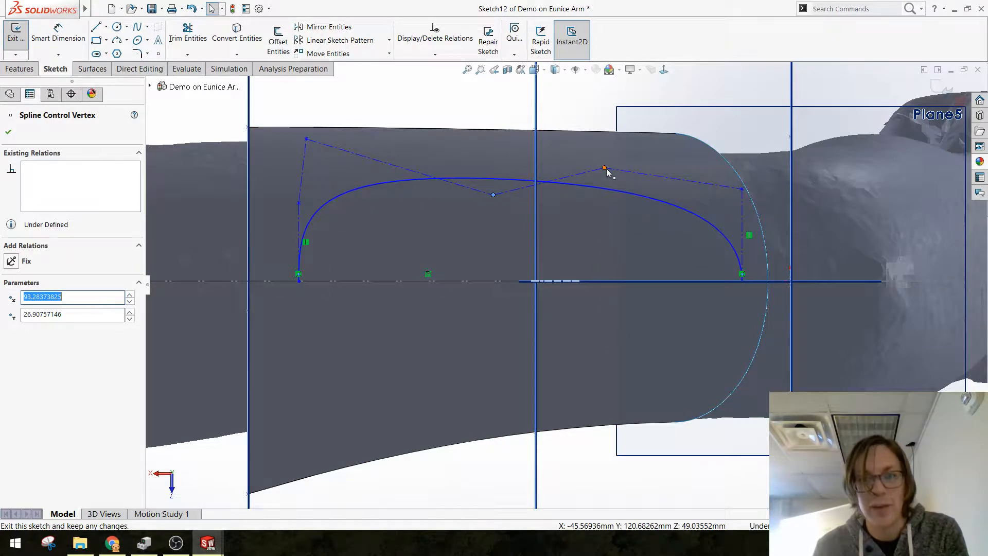
mouse_move(605, 168)
left_mouse_down()
mouse_move(665, 159)
mouse_move(643, 149)
mouse_move(634, 165)
mouse_move(619, 162)
left_mouse_up()
left_click(378, 114)
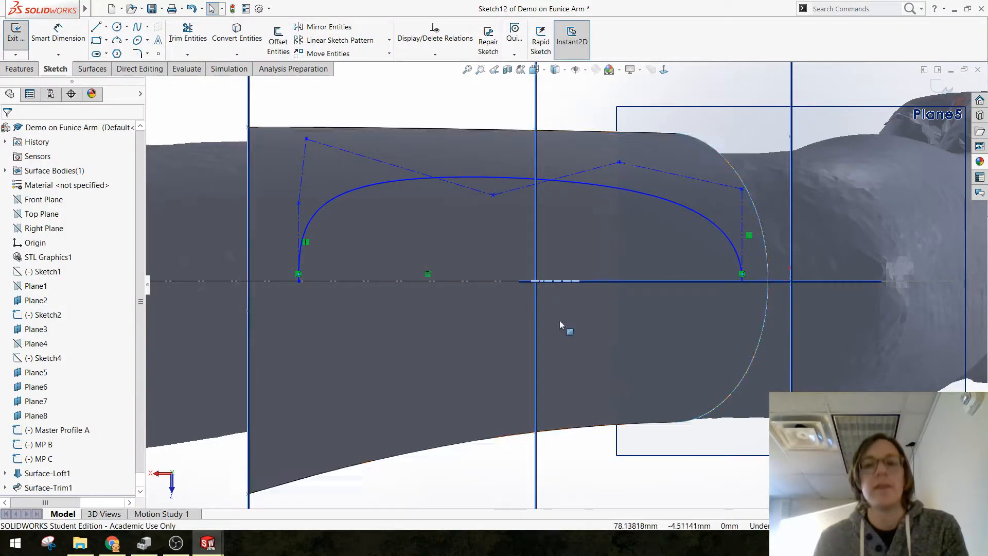
Step: Draw a seven-vertex Bezier style spline about 58 mm long inside the large arch's left part, with both ends on the centre line
scroll(468, 293, "down", 1)
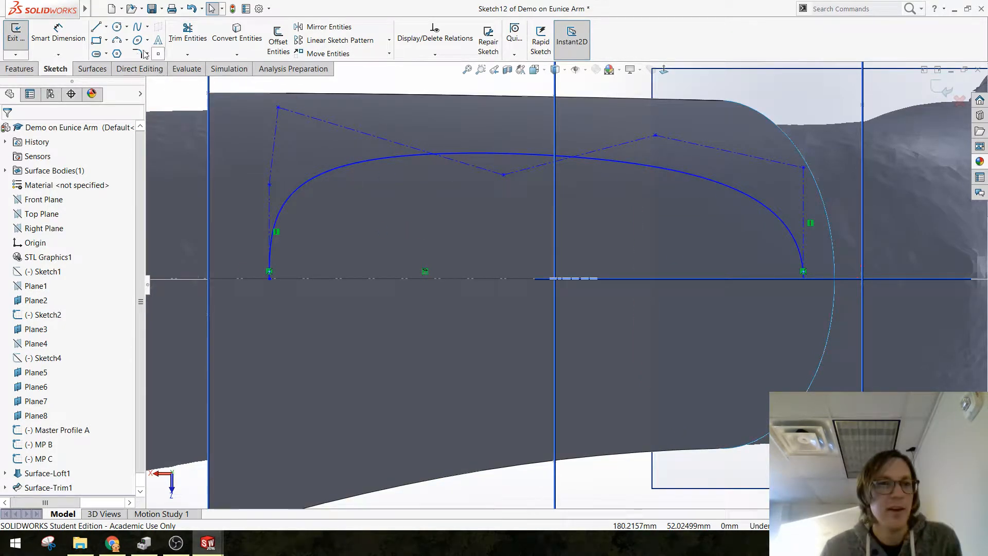
left_click(148, 27)
left_click(154, 55)
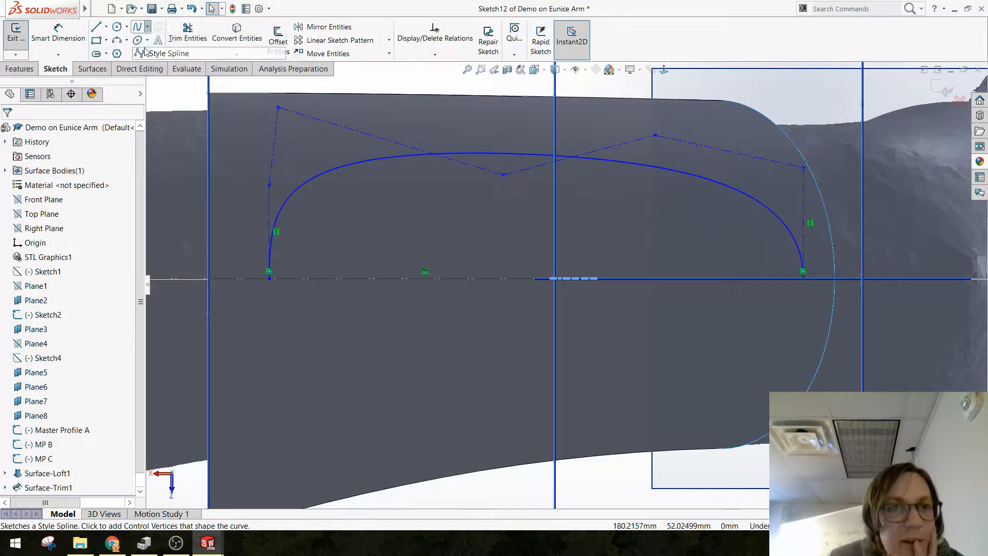
left_click(284, 278)
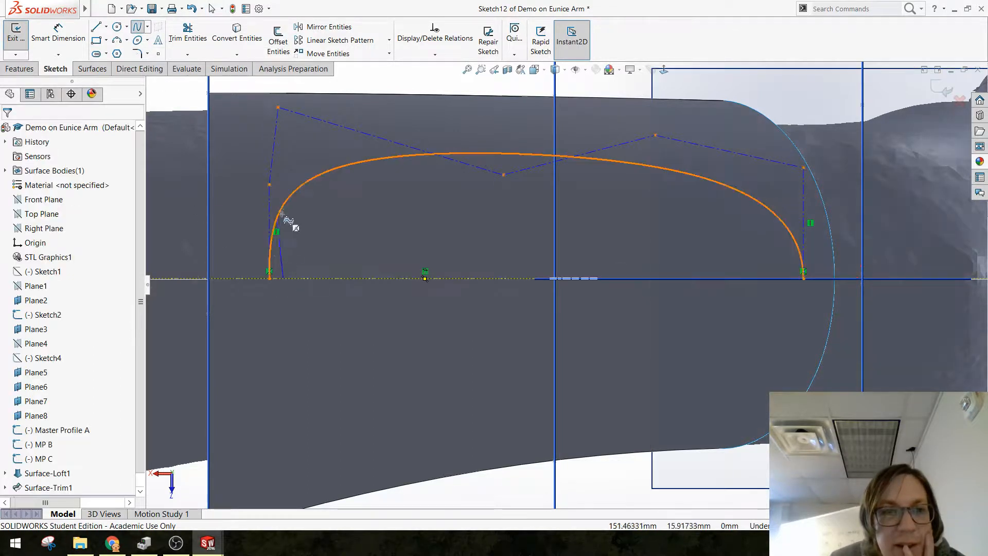
left_click(284, 179)
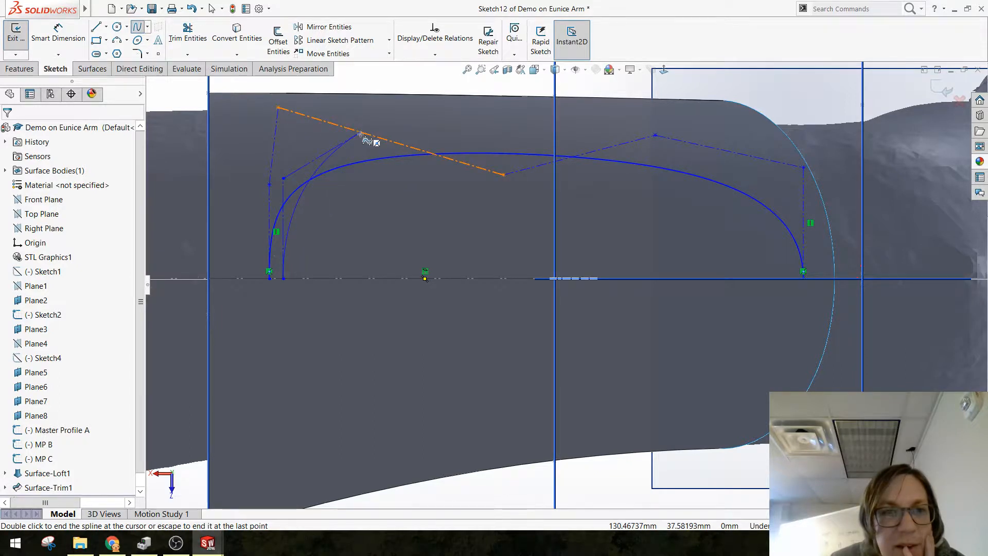
left_click(355, 149)
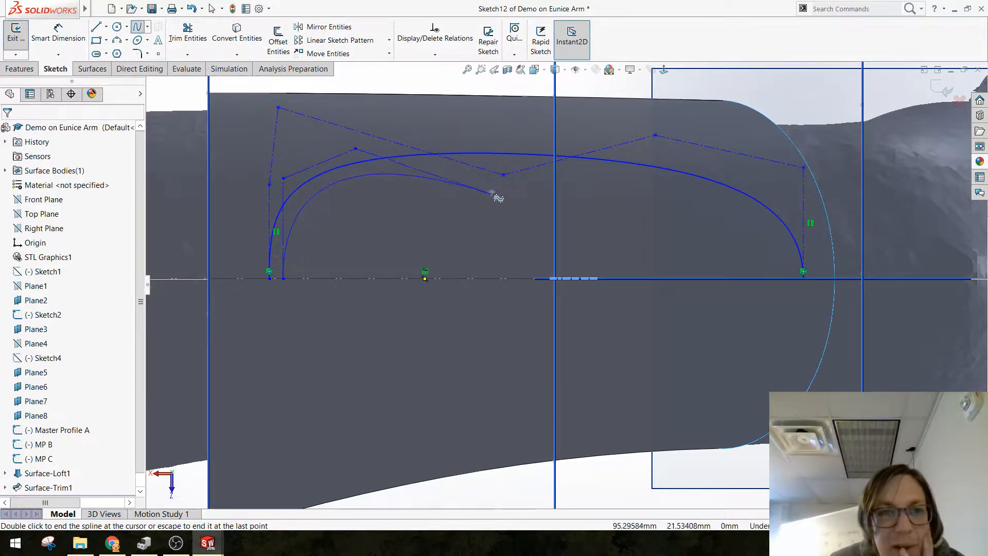
left_click(461, 175)
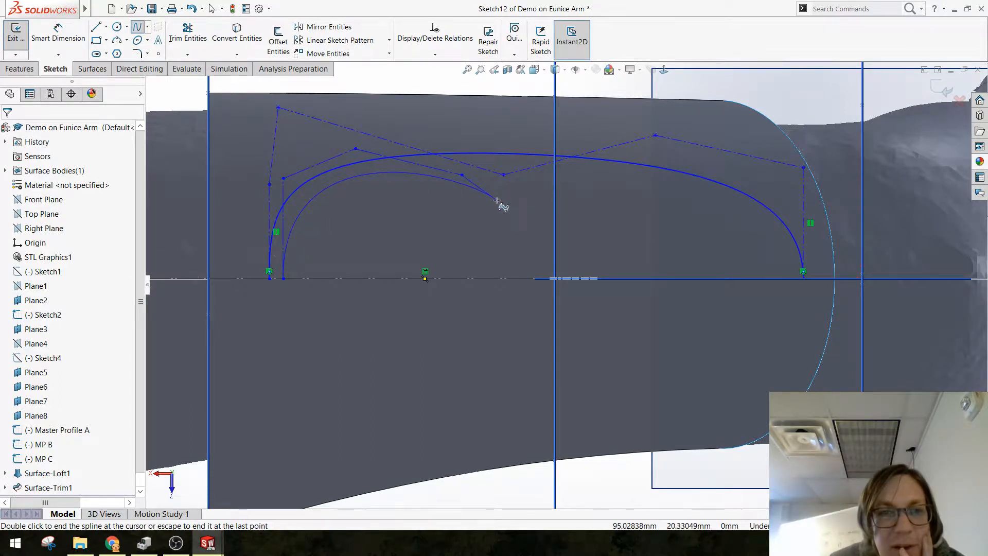
left_click(497, 199)
left_click(507, 250)
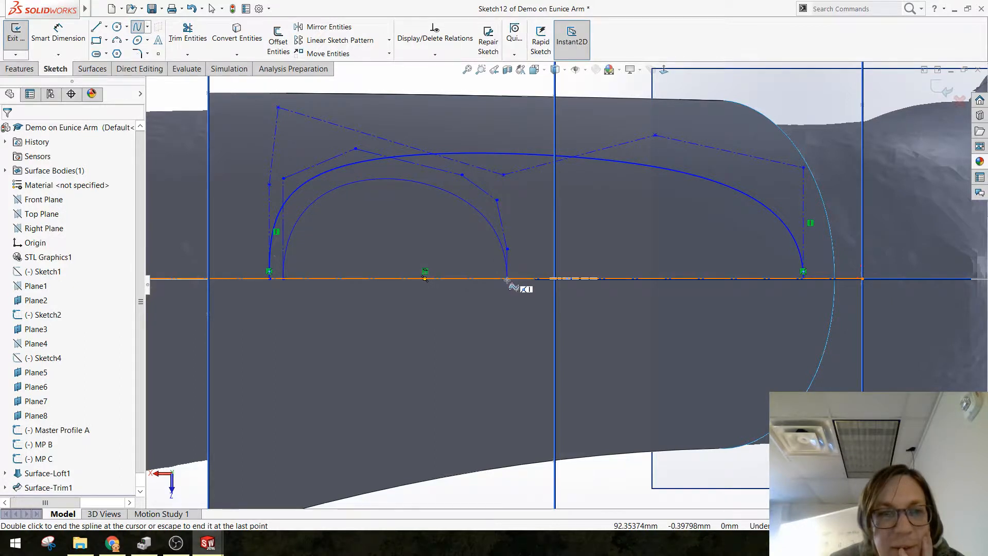
double_click(507, 279)
key("Escape")
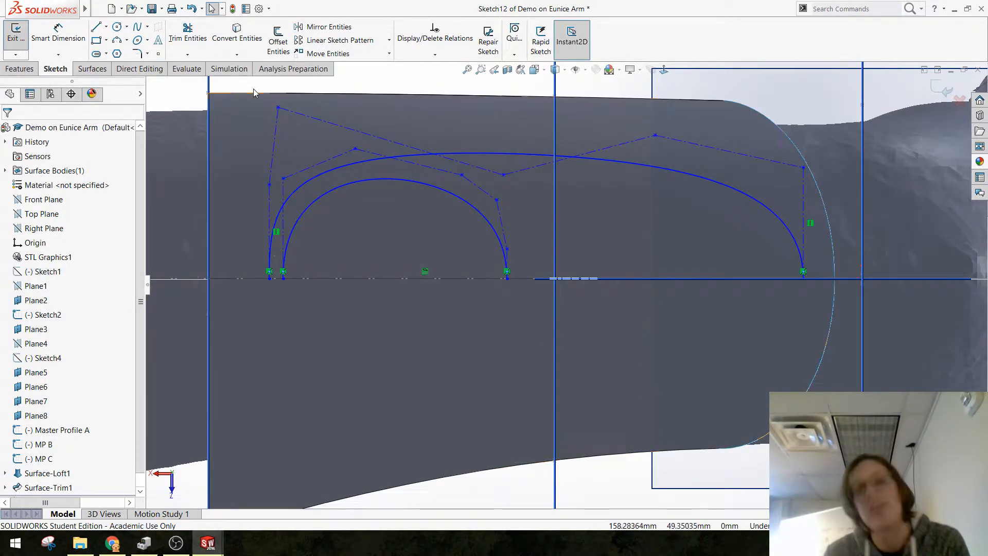
Step: Draw another seven-vertex Bezier style spline about 65 mm long inside the large arch, beside the first inner arch, ending on the centre line
left_click(148, 27)
left_click(160, 53)
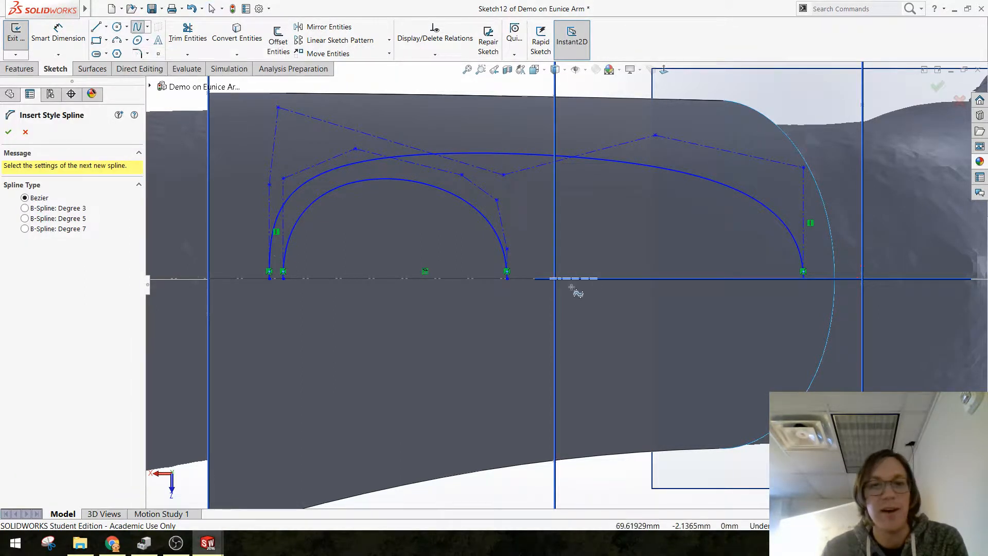
left_click(530, 279)
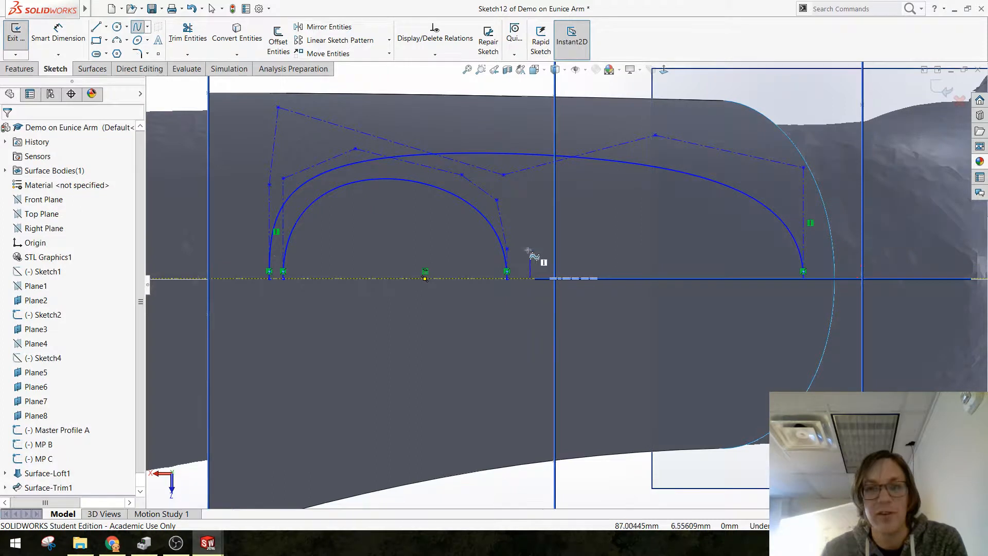
left_click(531, 210)
left_click(543, 181)
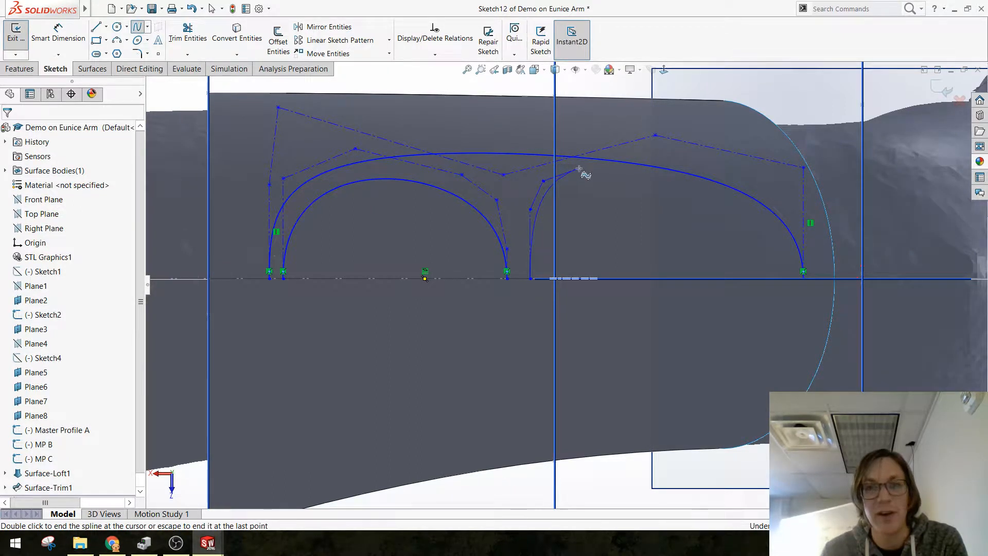
left_click(578, 168)
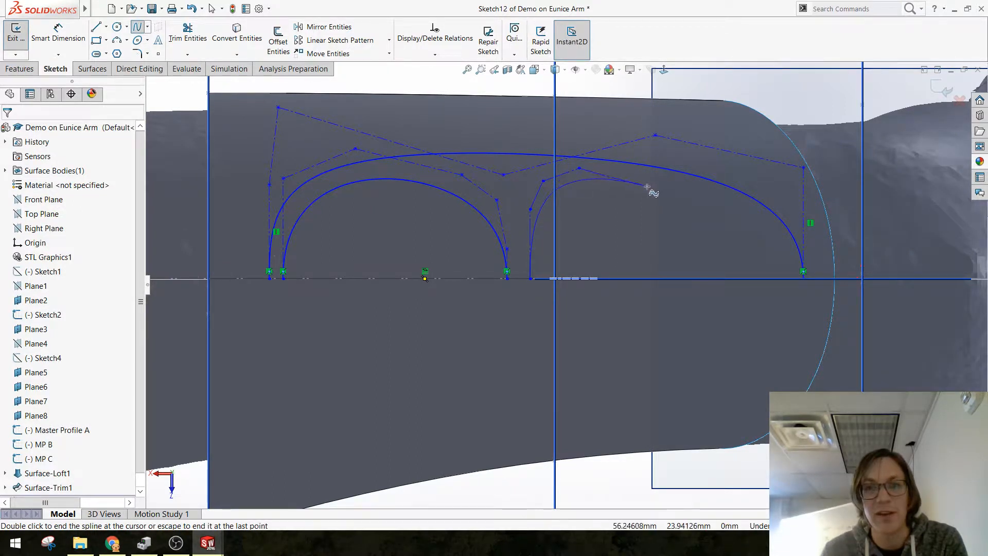
left_click(713, 190)
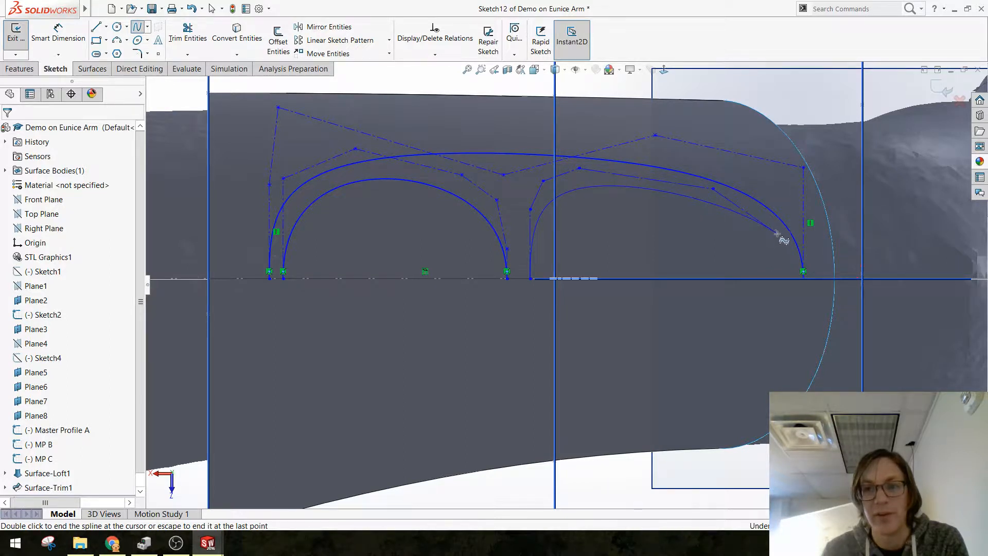
left_click(775, 233)
double_click(781, 278)
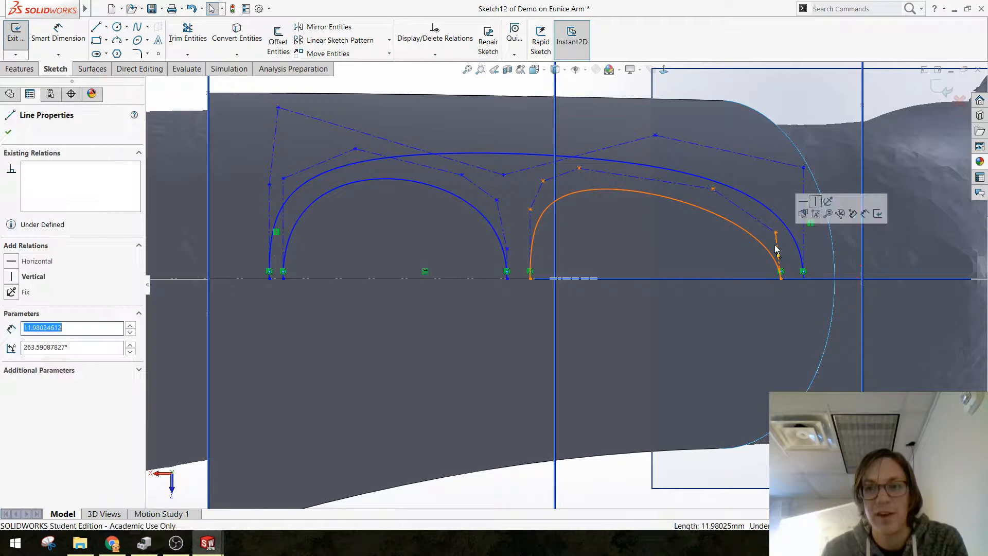
Step: Make the last and first control polygon legs of the longer inner arch vertical
left_click(815, 202)
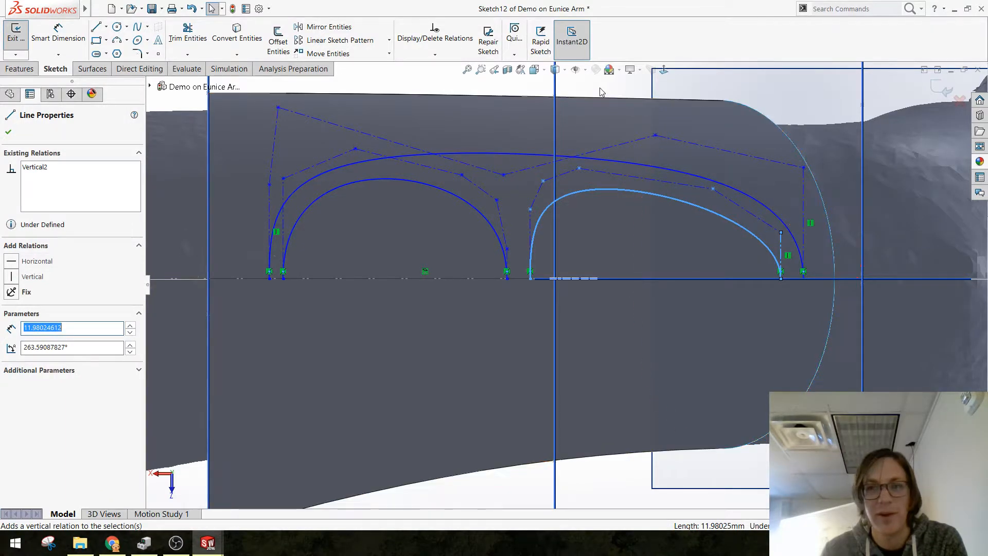
left_click(530, 229)
left_click(569, 187)
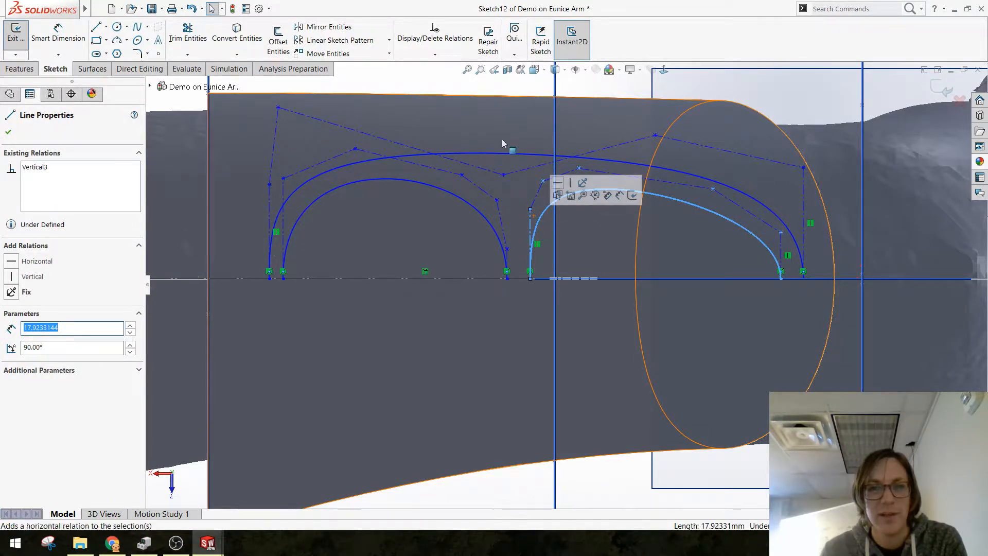
Step: Make both end legs of the shorter inner arch's control polygon vertical
left_click(479, 246)
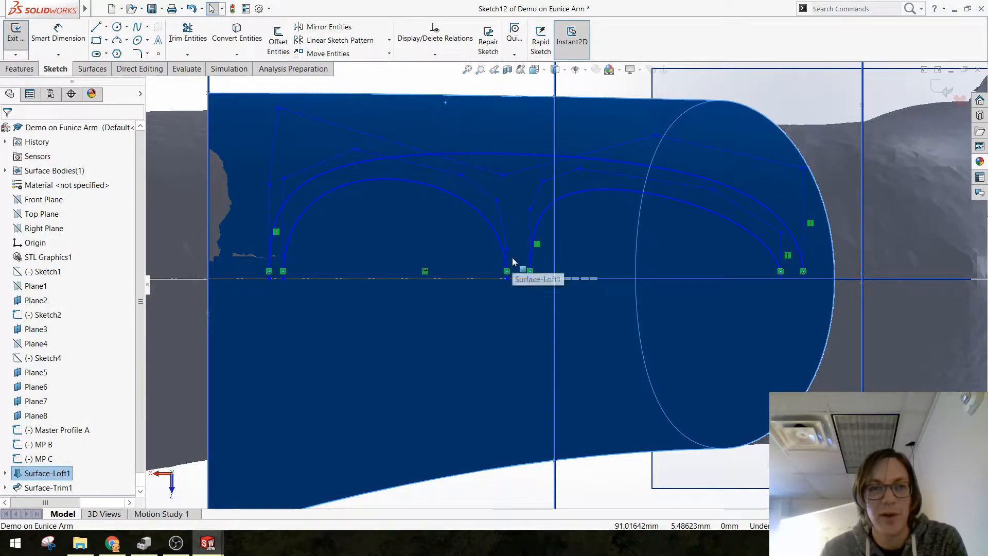
left_click(531, 257)
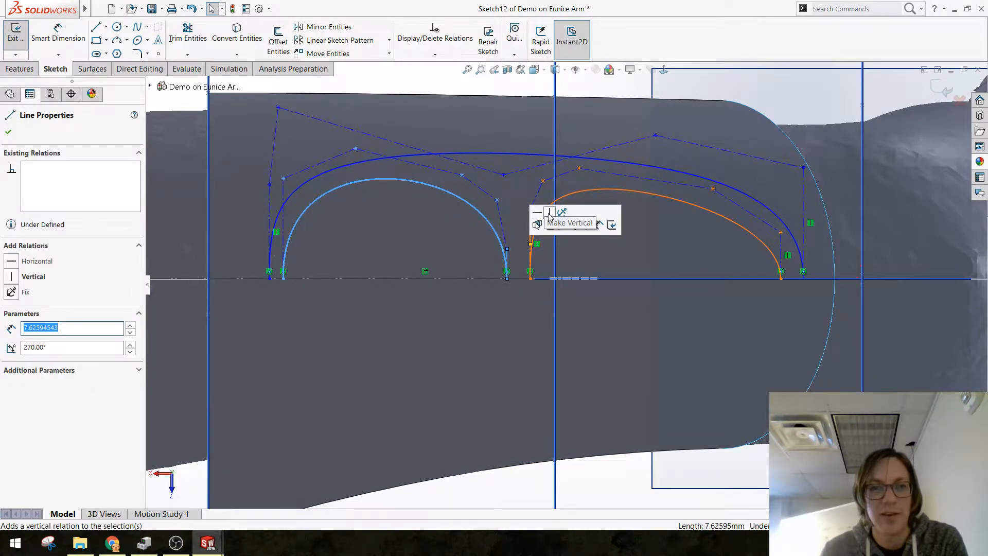
left_click(549, 218)
key("Escape")
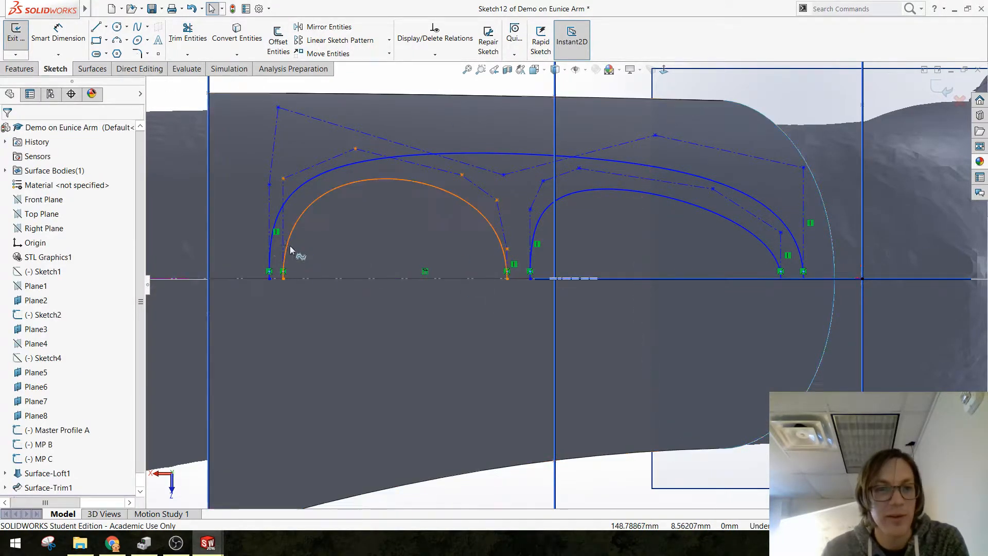
left_click(284, 228)
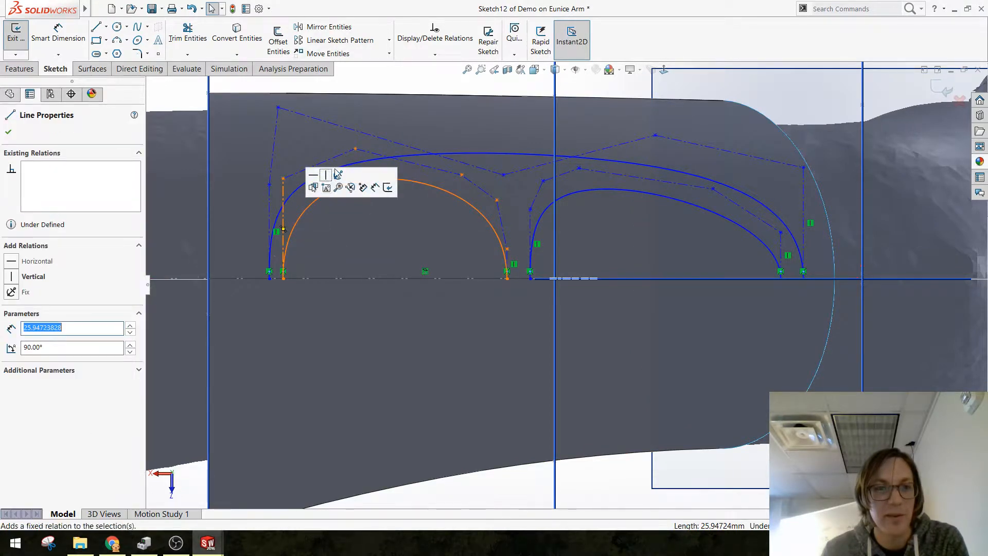
left_click(326, 175)
key("Escape")
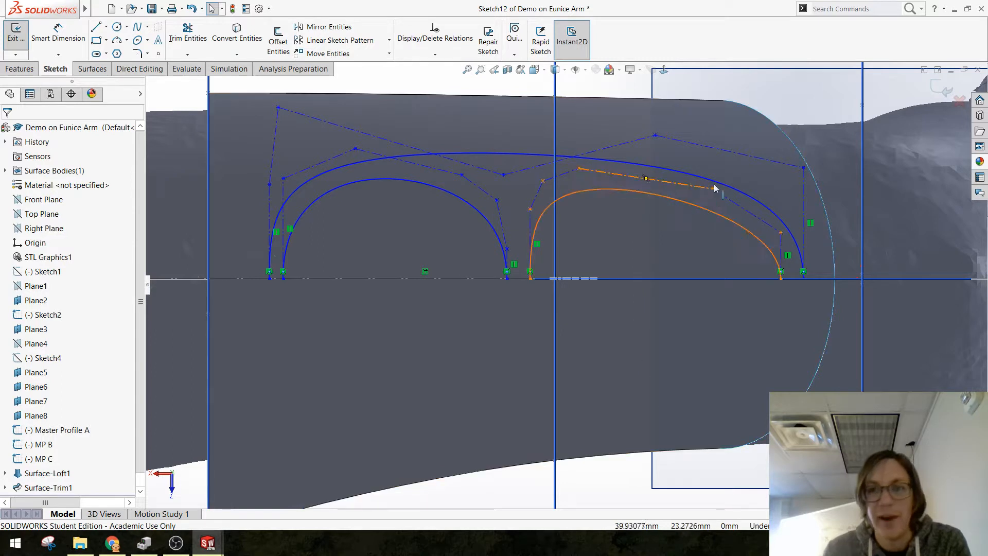
Step: Reshape the inner arches by moving three control vertices, placing the longer arch's fifth at about (24.6, 23.9) mm and the shorter's fourth at (90.0, 30.5) mm
left_click_drag(713, 189, 767, 186)
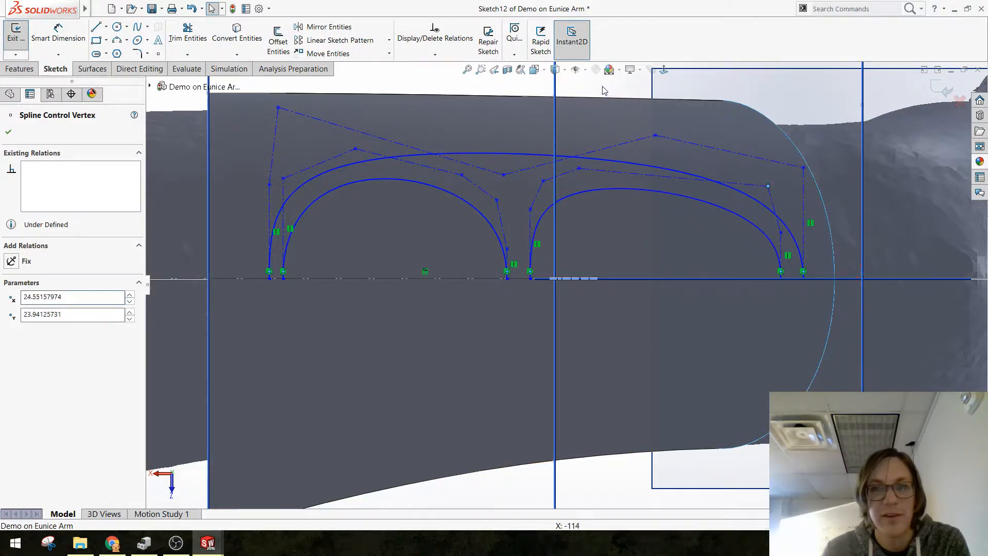
left_click(509, 313)
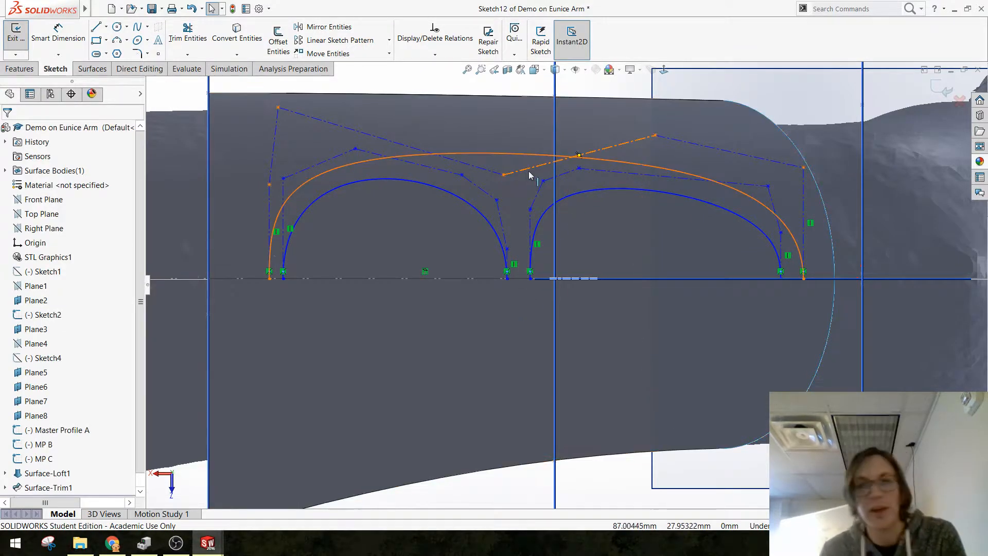
mouse_move(542, 181)
left_mouse_down()
mouse_move(543, 159)
mouse_move(528, 163)
mouse_move(536, 164)
left_mouse_up()
left_click(777, 122)
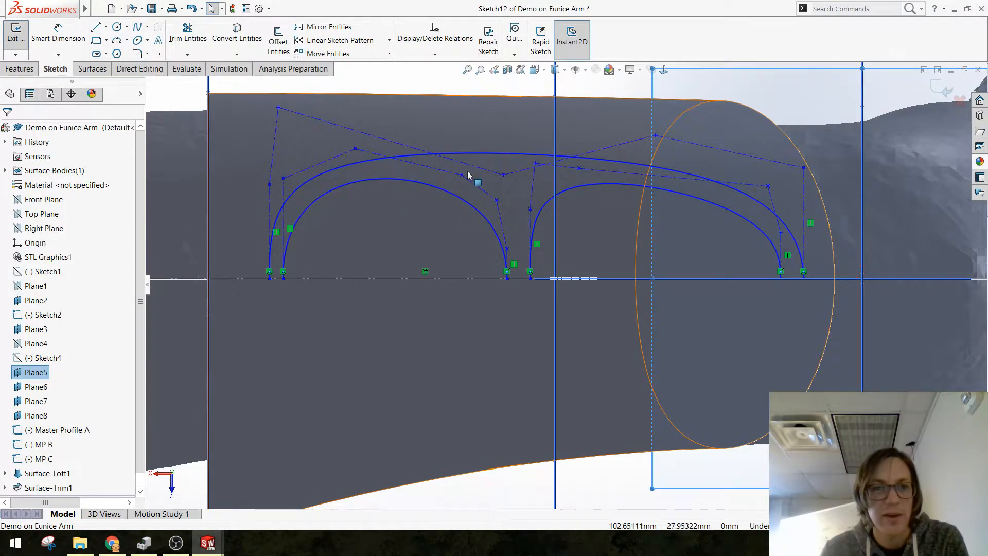
left_click_drag(463, 174, 516, 160)
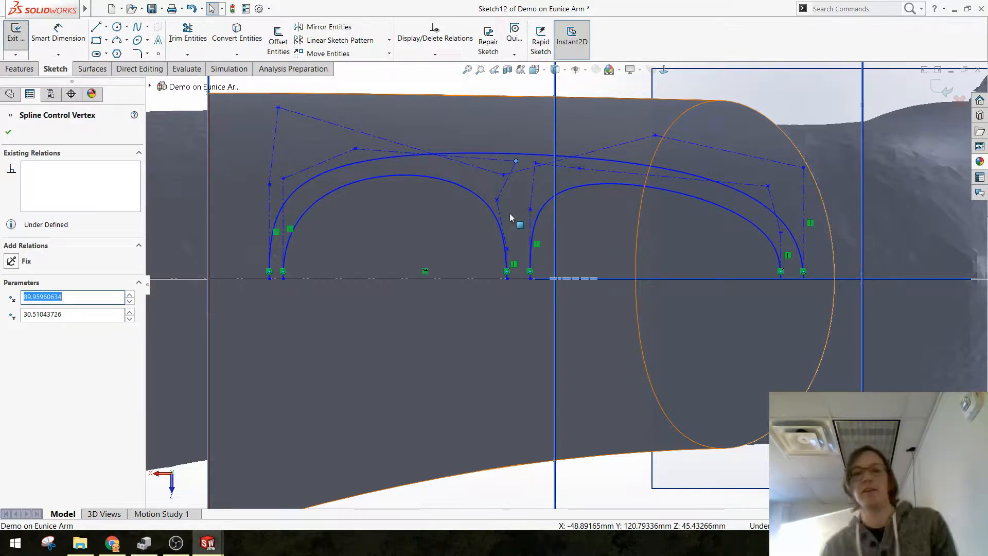
left_click(680, 153)
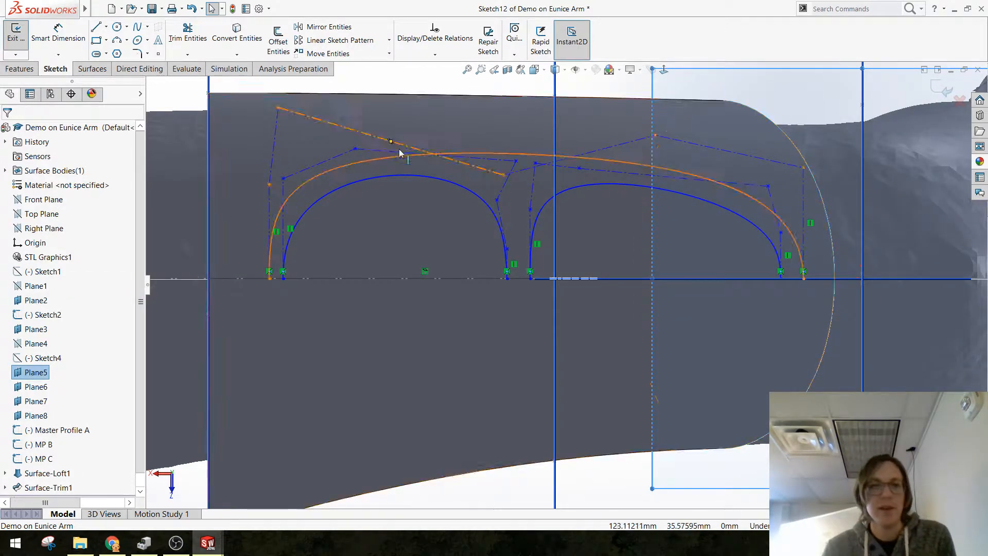
scroll(401, 151, "up", 2)
left_click(301, 131)
scroll(515, 222, "down", 2)
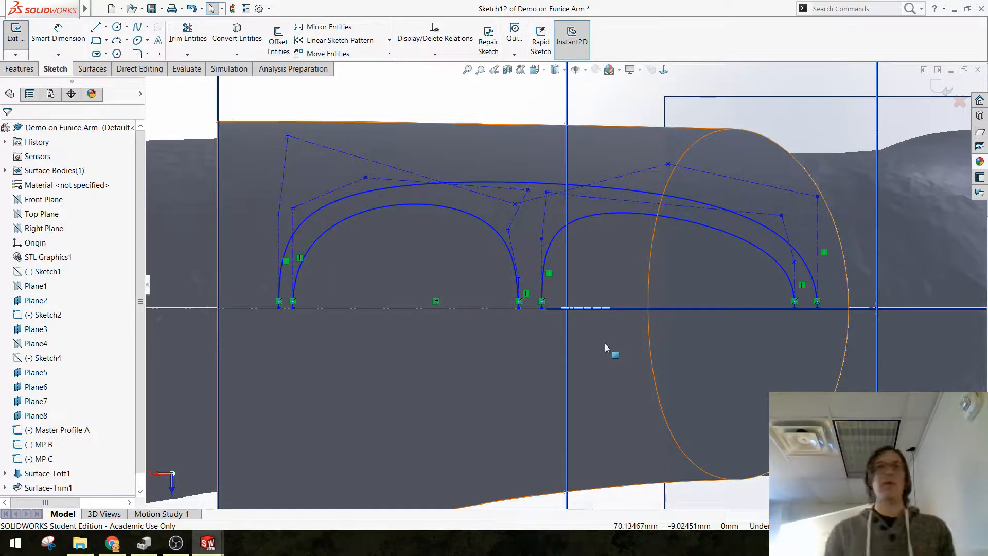
scroll(571, 305, "up", 2)
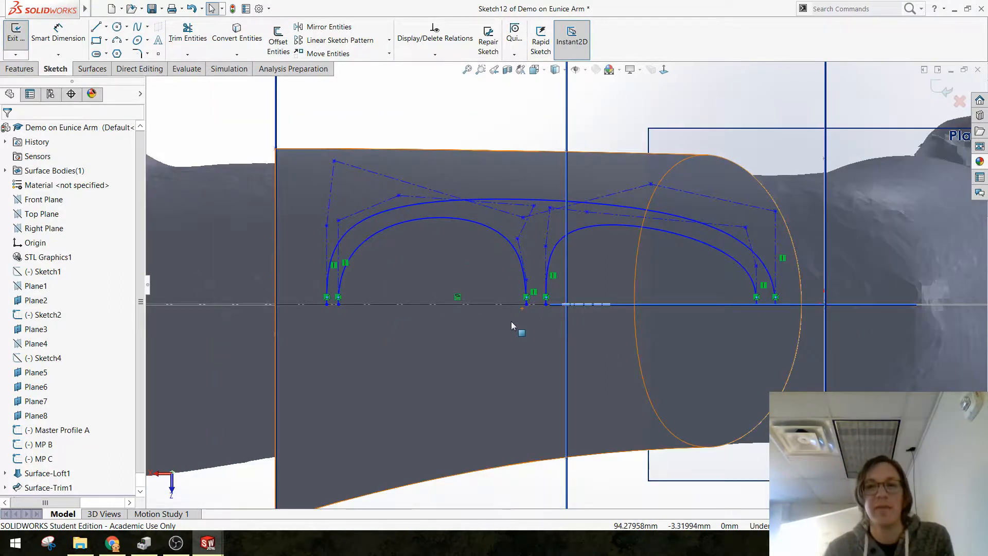
Step: Draw a five-vertex Bezier style spline about 24 mm long inside the shorter inner arch, with both ends on the centre line
scroll(463, 287, "down", 1)
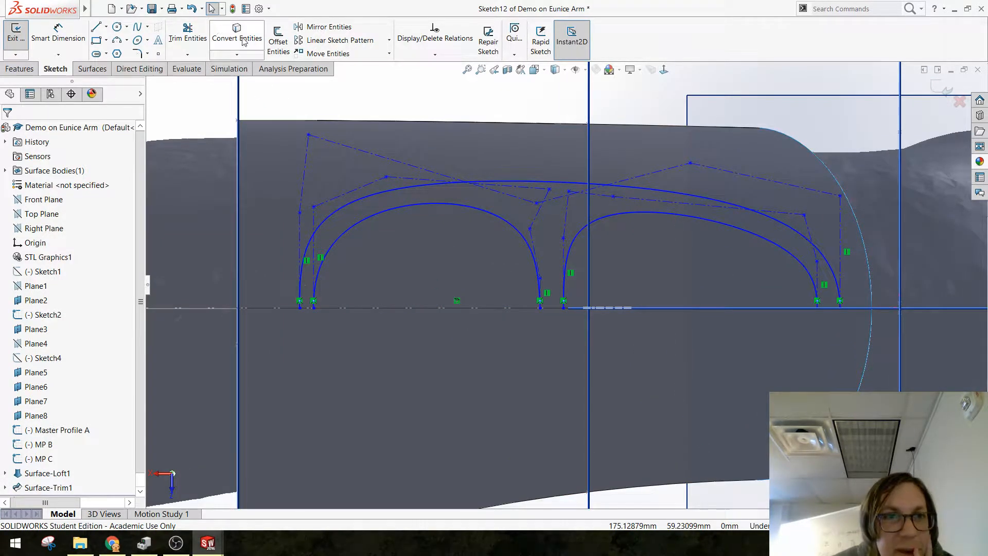
left_click(147, 26)
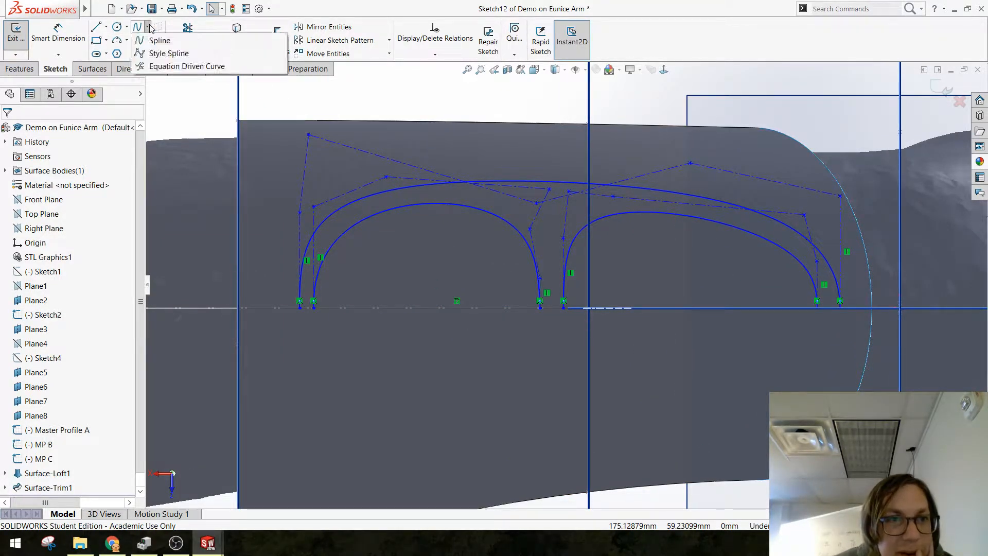
left_click(143, 54)
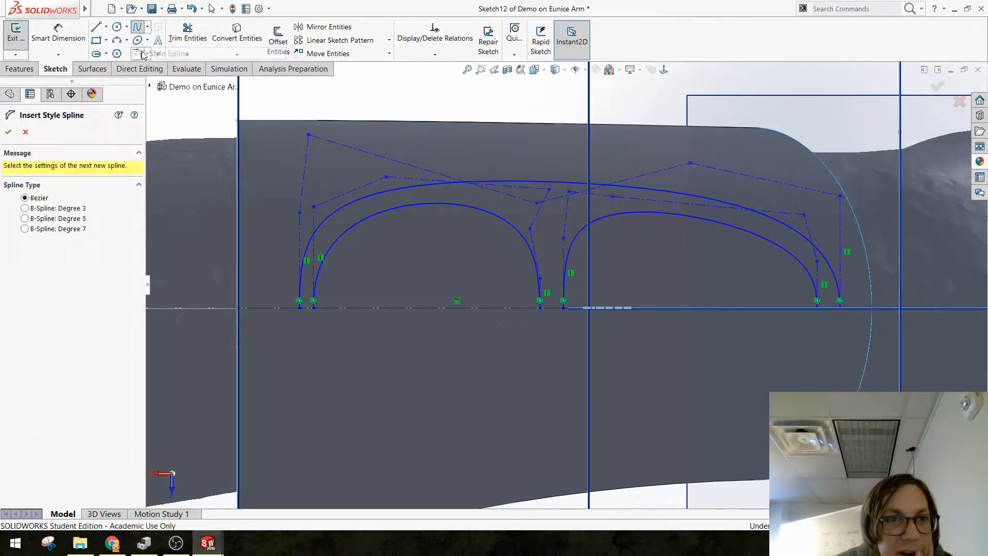
left_click(327, 306)
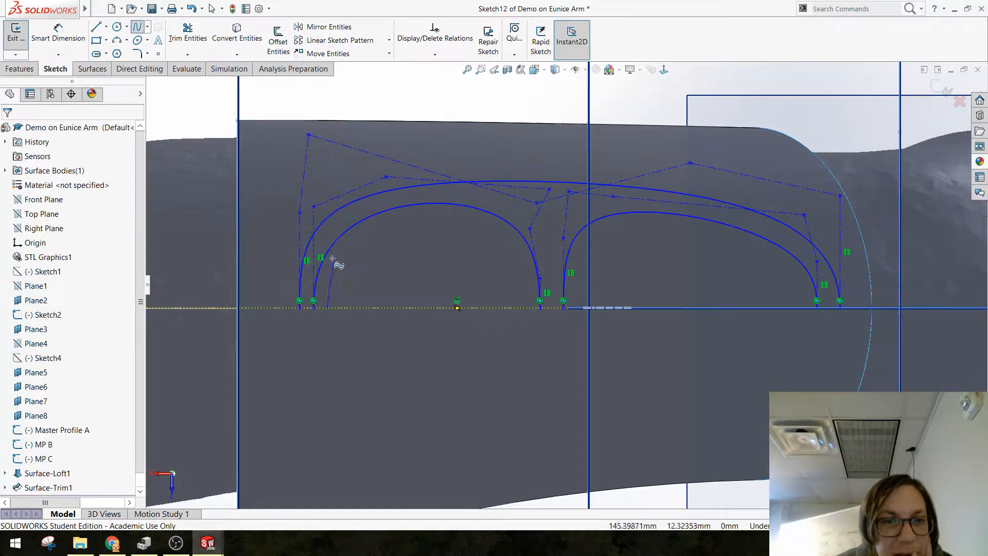
left_click(327, 232)
left_click(407, 232)
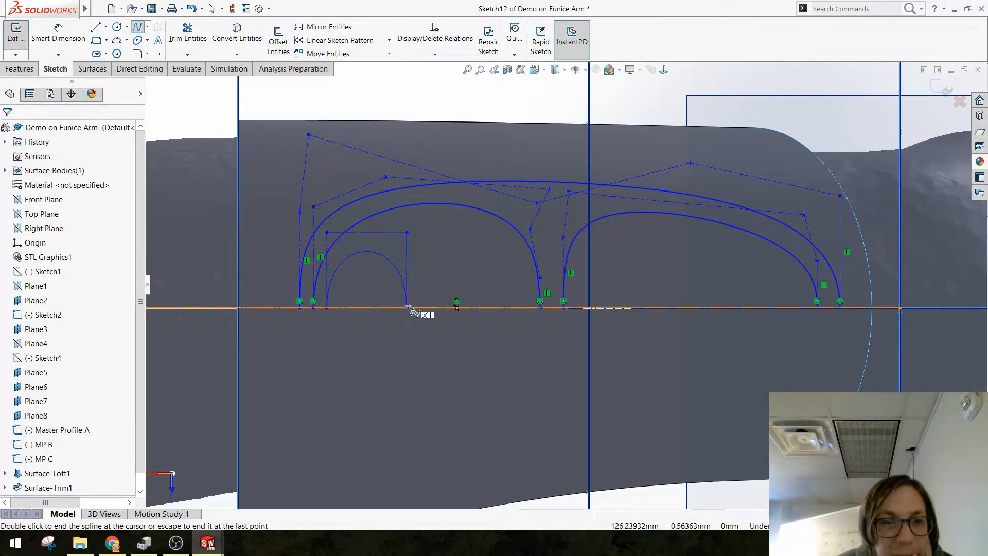
left_click(417, 256)
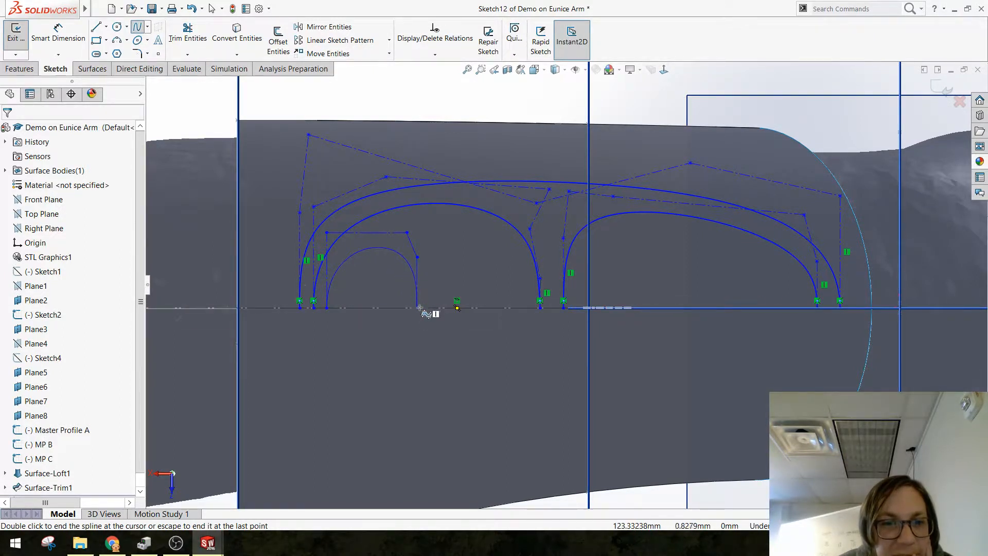
double_click(418, 307)
key("Escape")
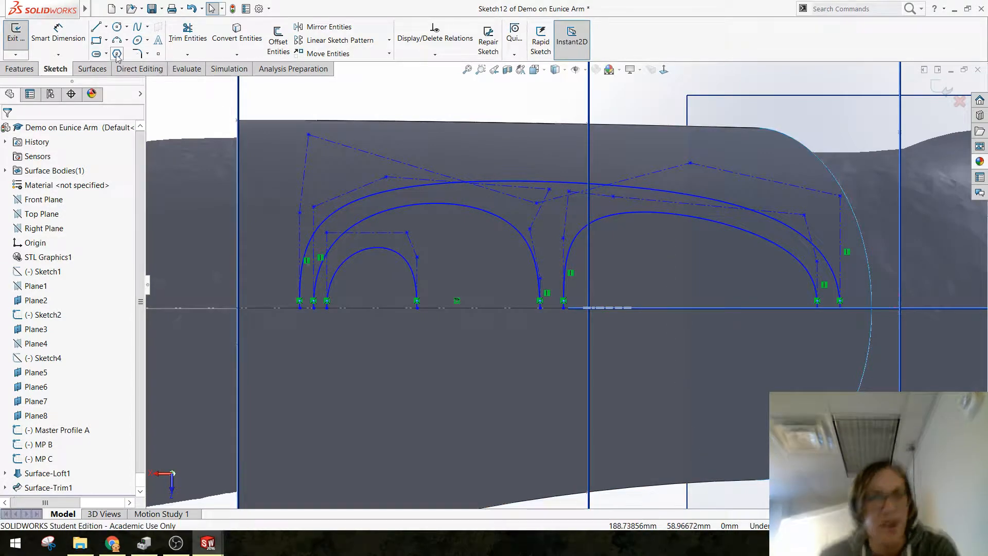
Step: Draw a six-vertex style spline about 24 mm long beside the small arch, inside the shorter inner arch, with both ends on the centre line
left_click(147, 26)
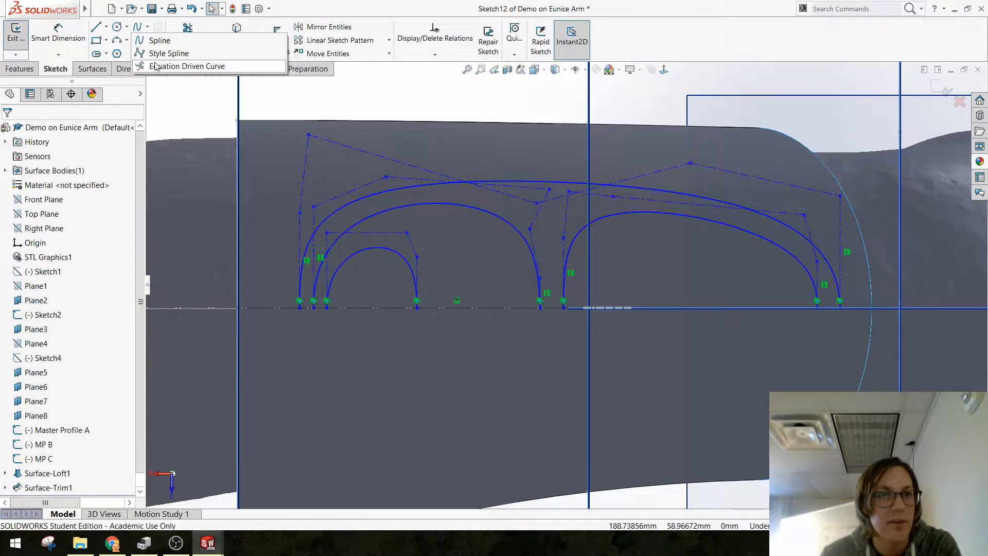
left_click(169, 53)
left_click(457, 308)
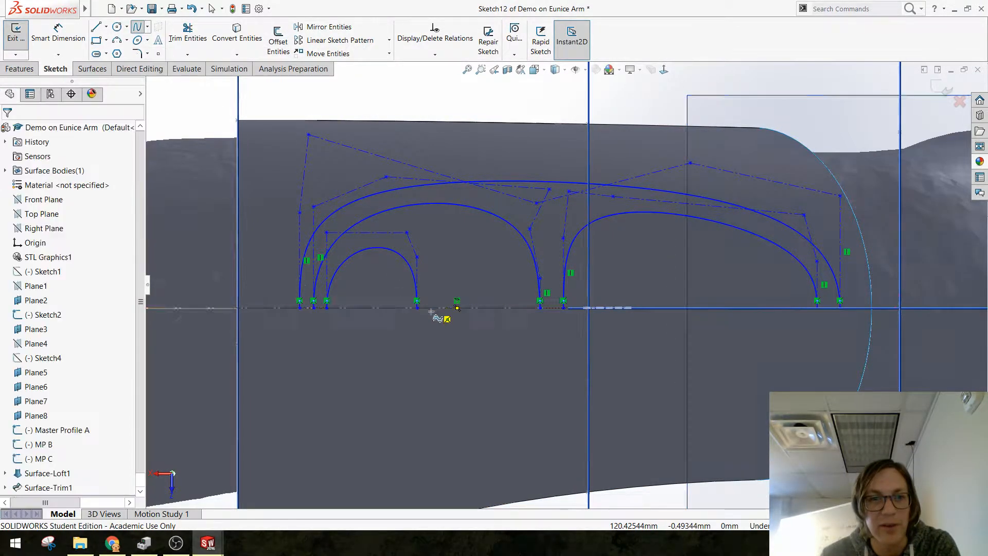
left_click(431, 308)
left_click(431, 242)
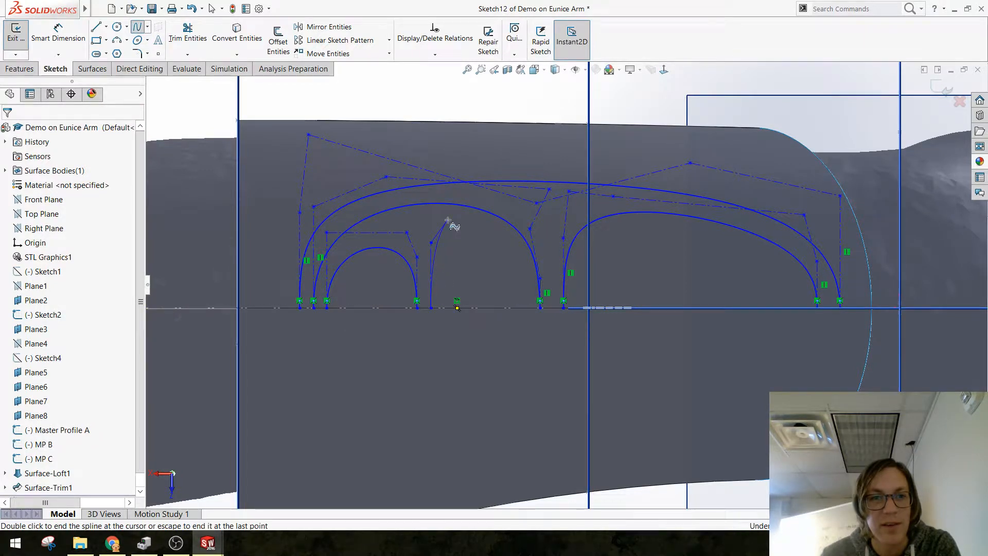
left_click(447, 221)
left_click(520, 249)
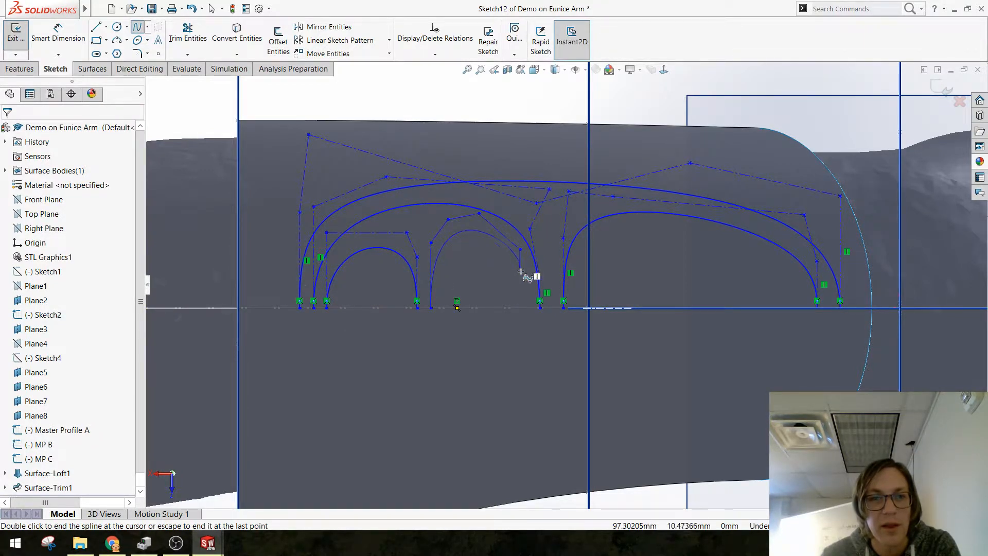
double_click(525, 308)
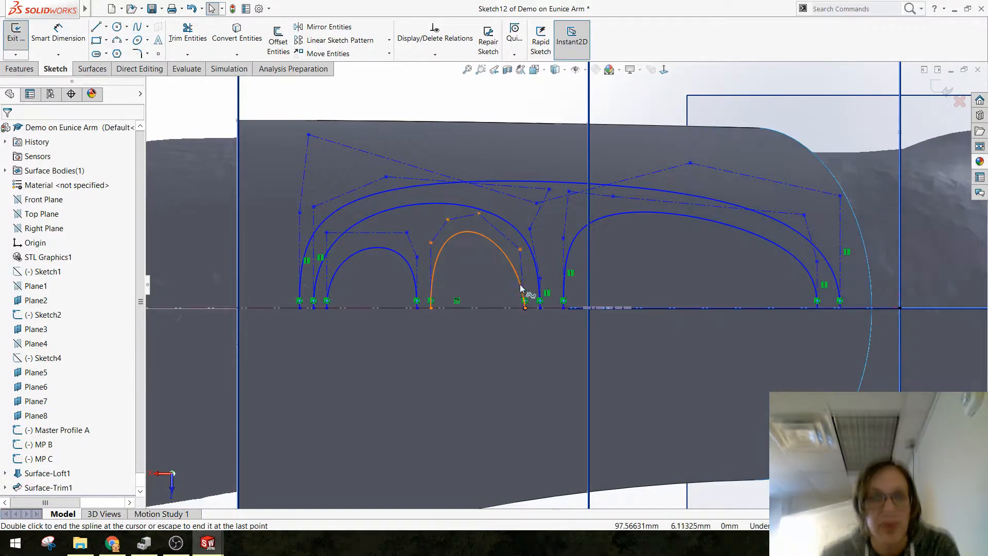
Step: Make the first and last control polygon legs of both small arches inside the shorter inner arch vertical
left_click(522, 275)
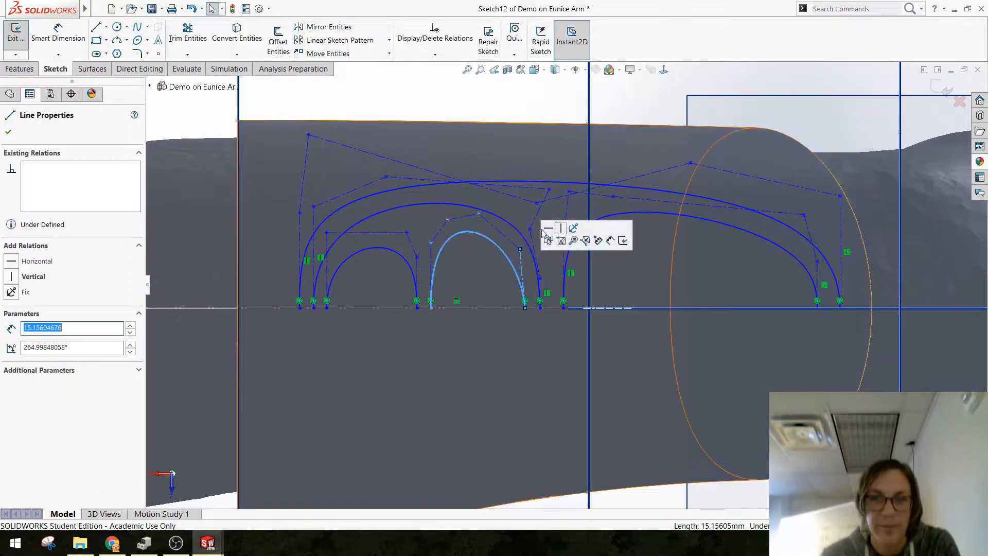
left_click(430, 260)
left_click(471, 209)
left_click(417, 278)
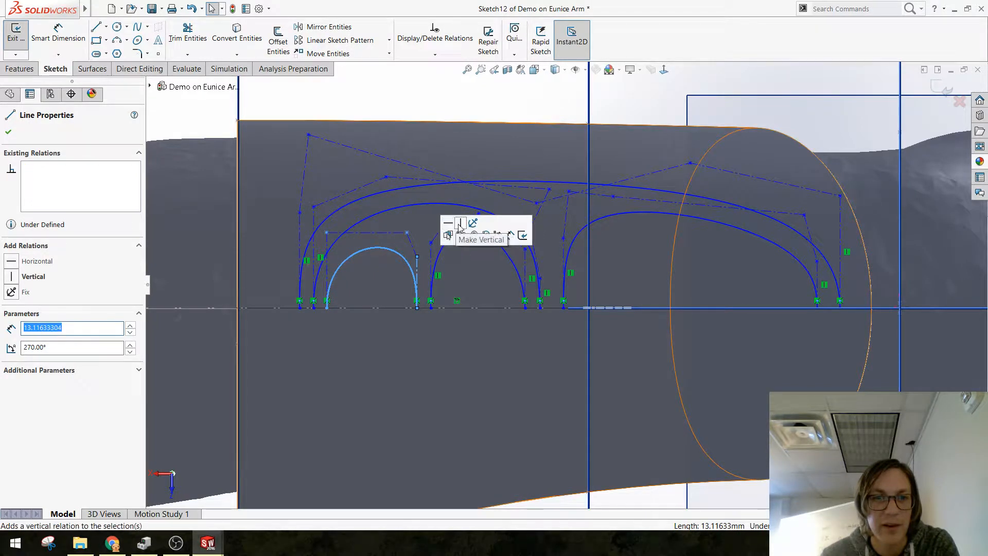
left_click(466, 222)
left_click(327, 262)
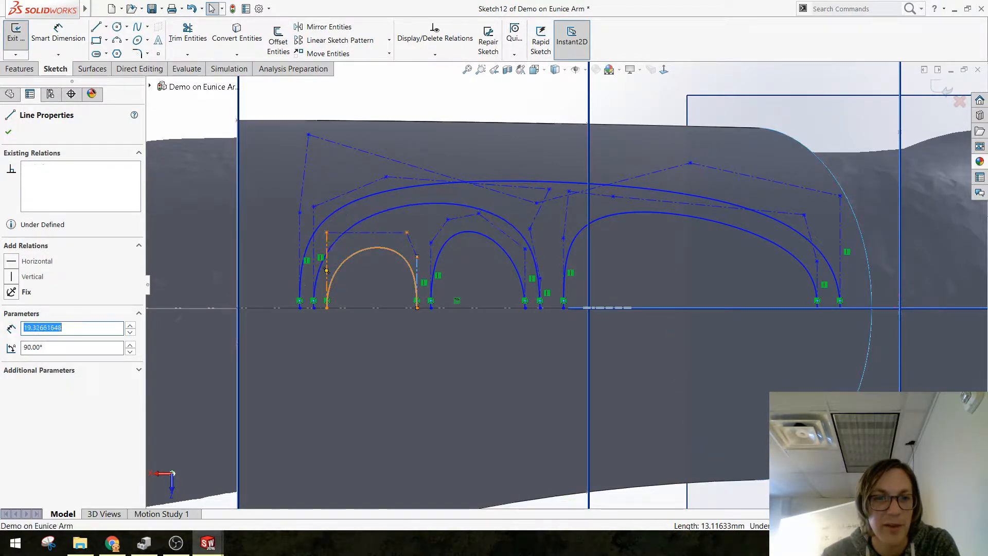
left_click(369, 204)
Step: Exit the finished arch sketch and save the part
scroll(386, 289, "down", 4)
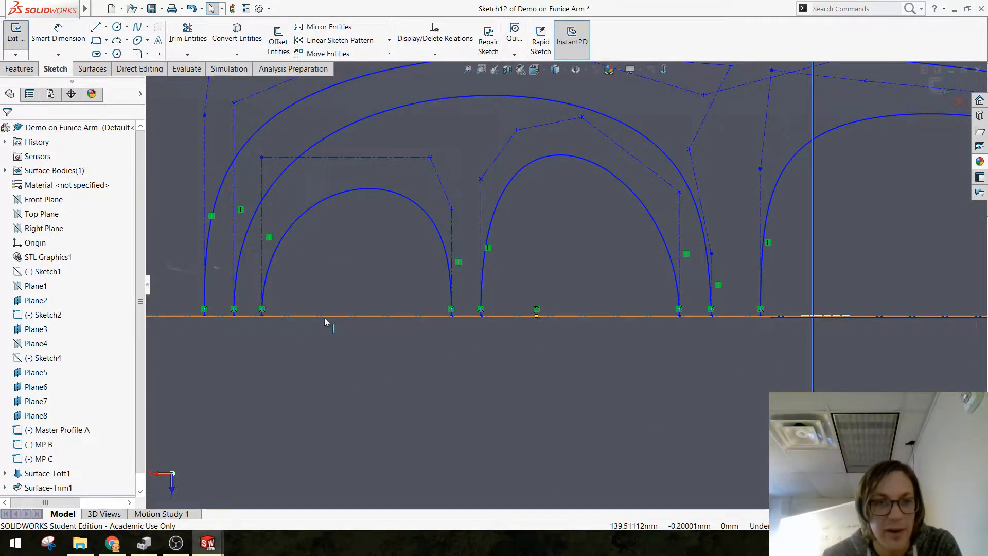
scroll(762, 341, "up", 3)
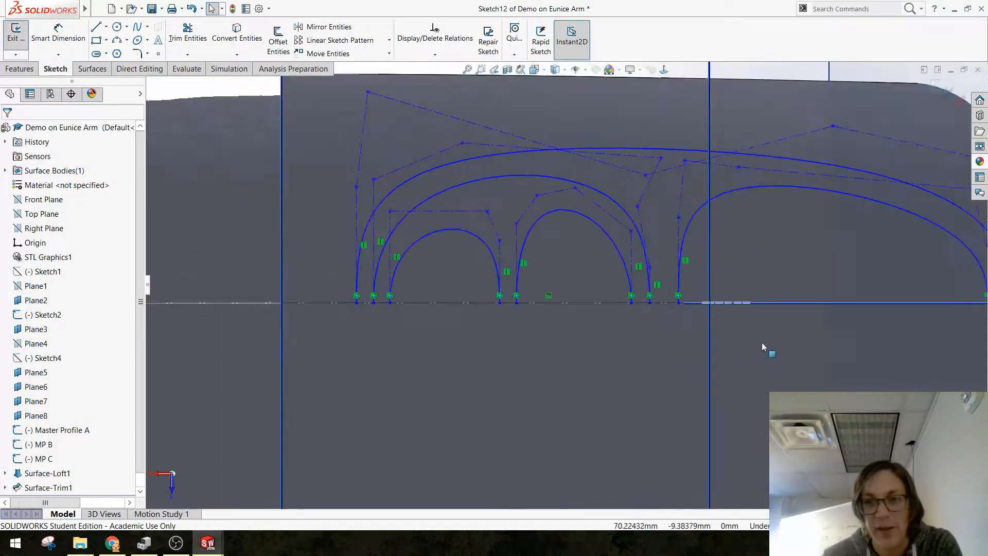
scroll(813, 289, "down", 2)
scroll(875, 285, "down", 2)
scroll(669, 318, "up", 4)
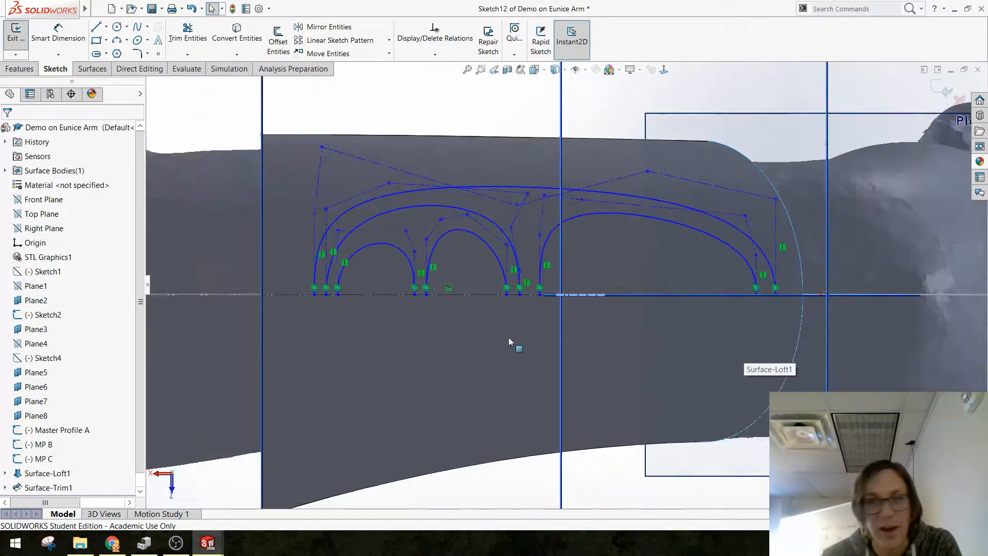
scroll(532, 359, "up", 4)
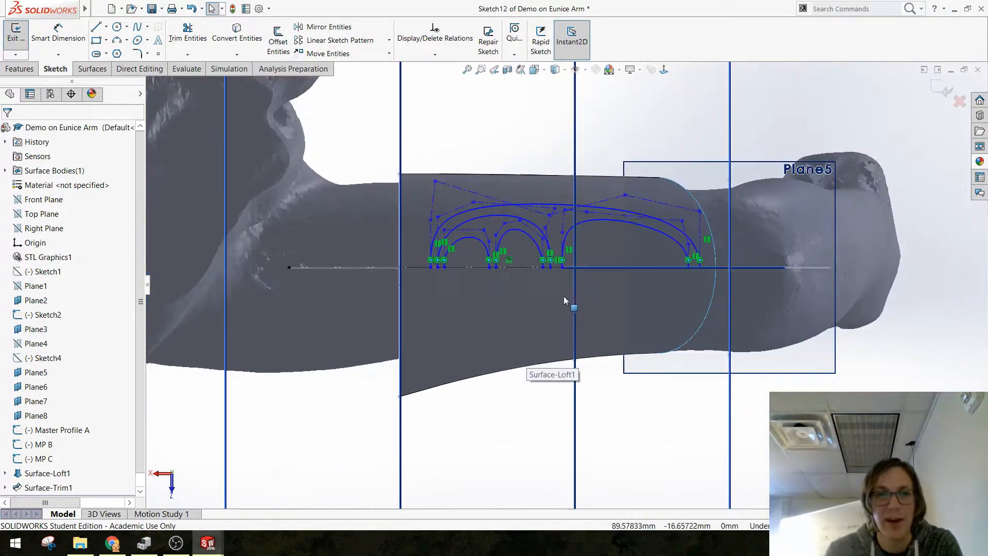
scroll(563, 296, "down", 2)
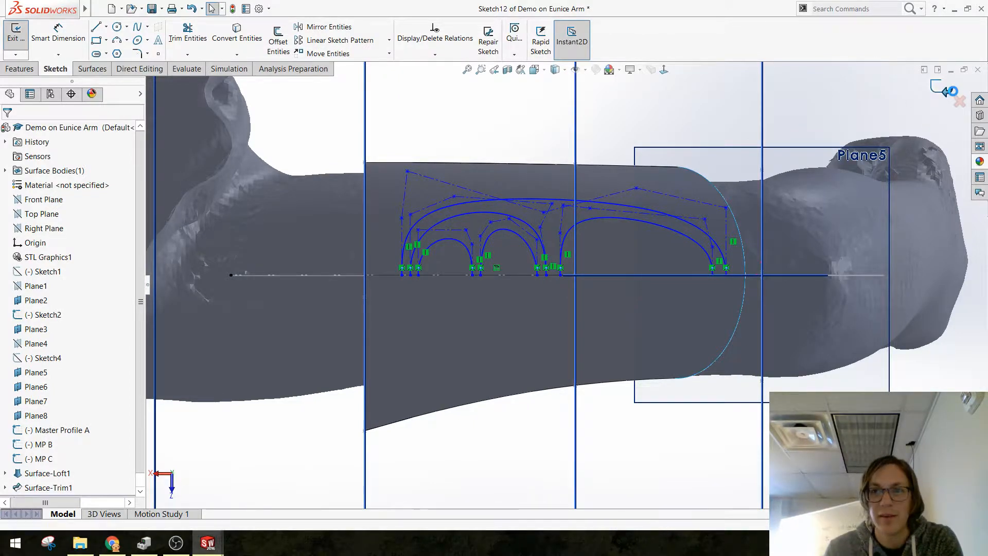
left_click(945, 90)
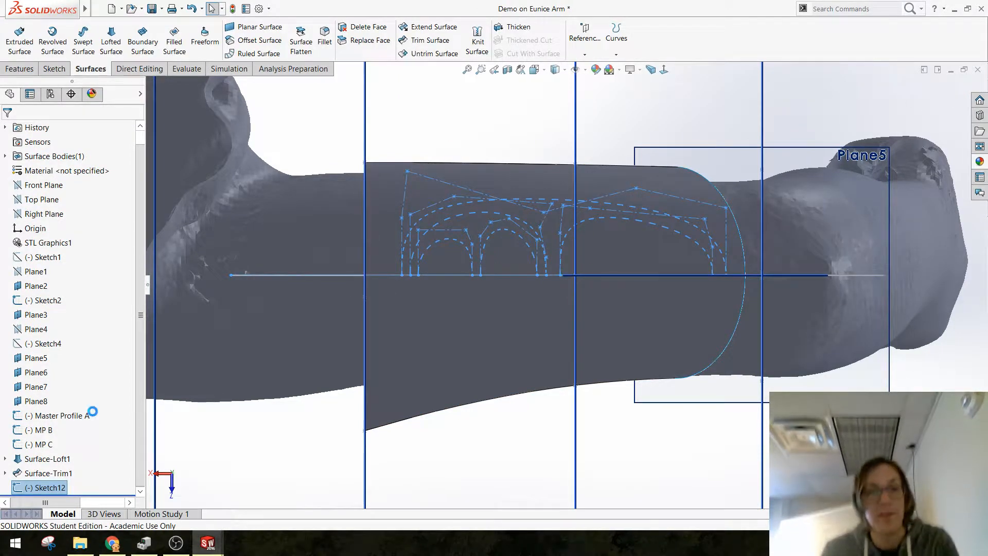
key("ctrl+s")
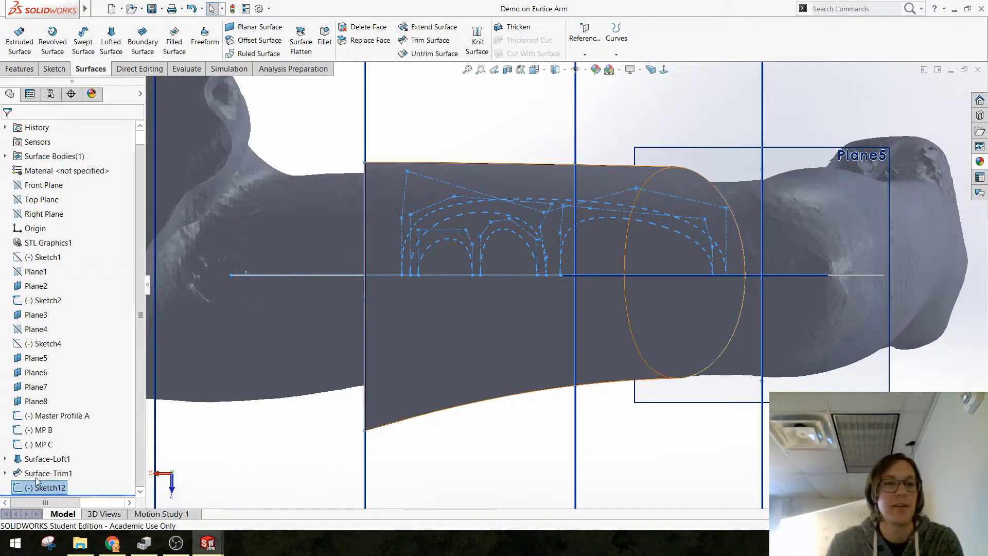
Step: Rename the arch sketch as "Master Pad Shapes Underside"
left_click(54, 488)
type("M")
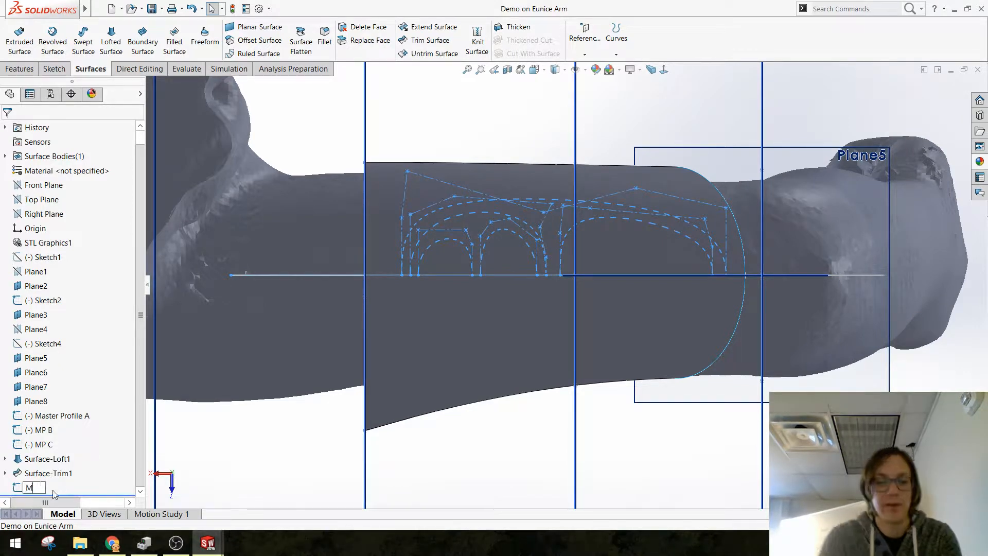
type("aster Pad S")
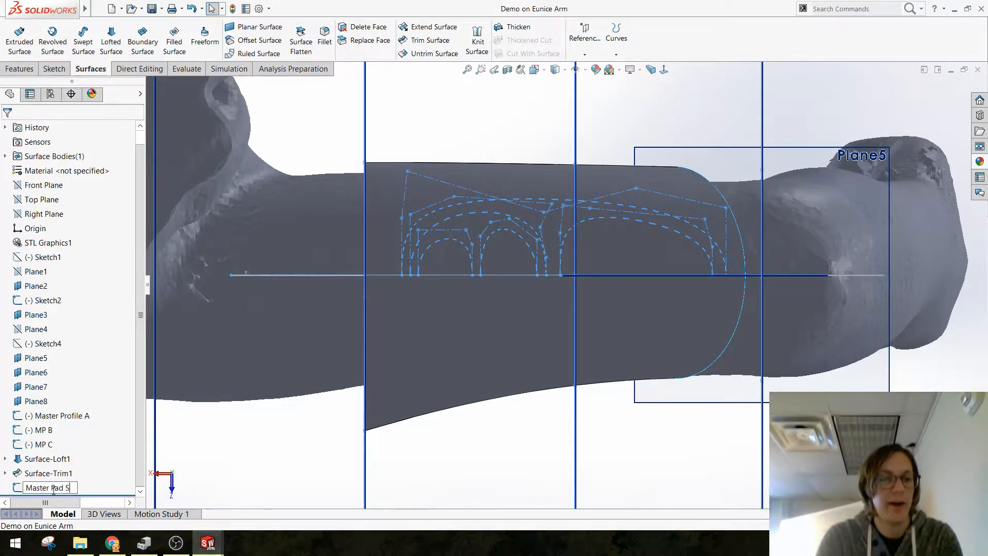
type("hapes Undersd")
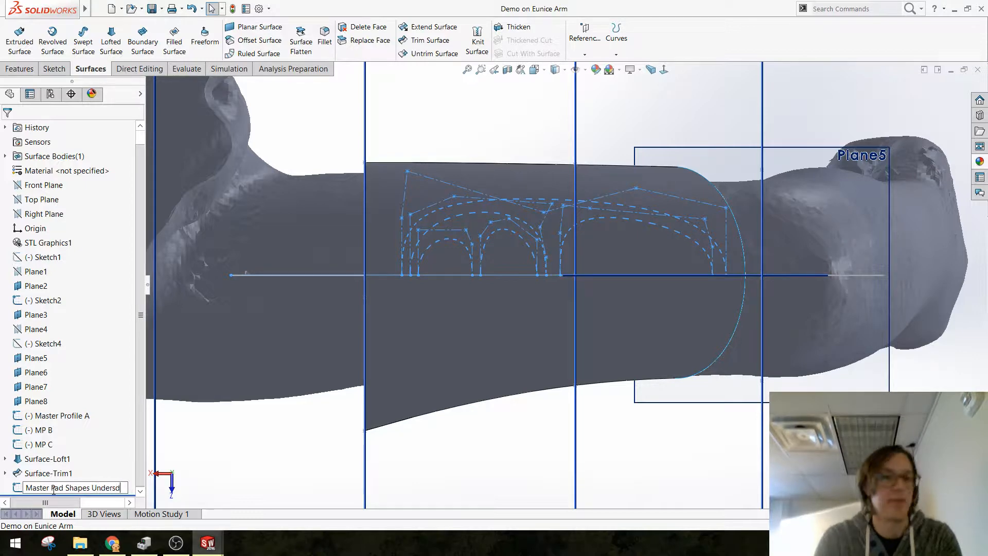
key("BackSpace")
type("ide")
key("Return")
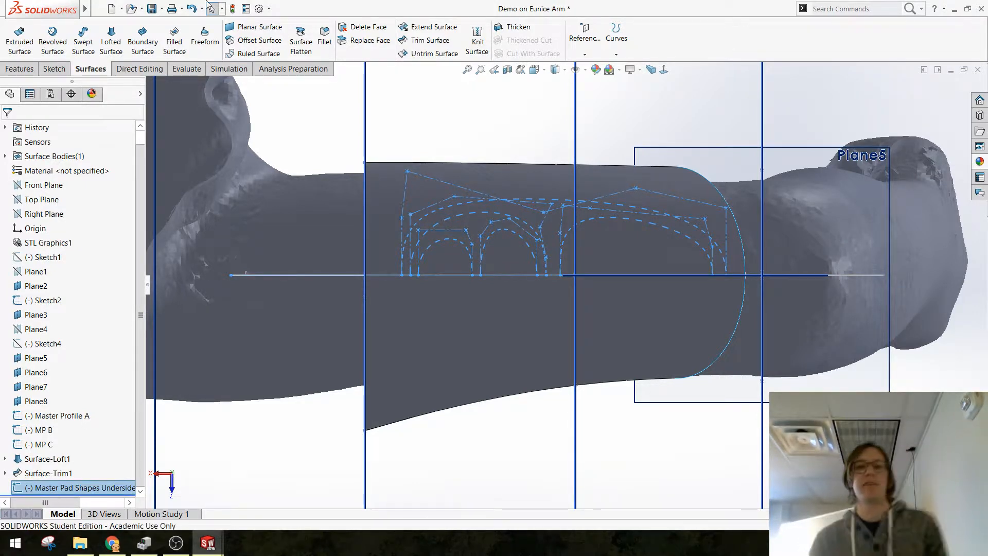
left_click(310, 110)
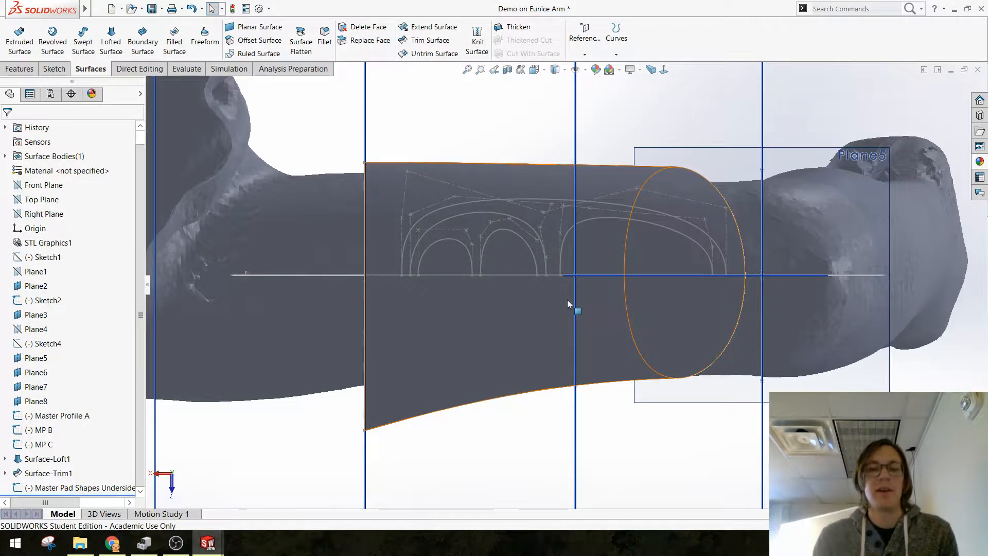
Step: Offset the trimmed arm surface outward by 3 mm with Offset Surface
scroll(415, 289, "up", 1)
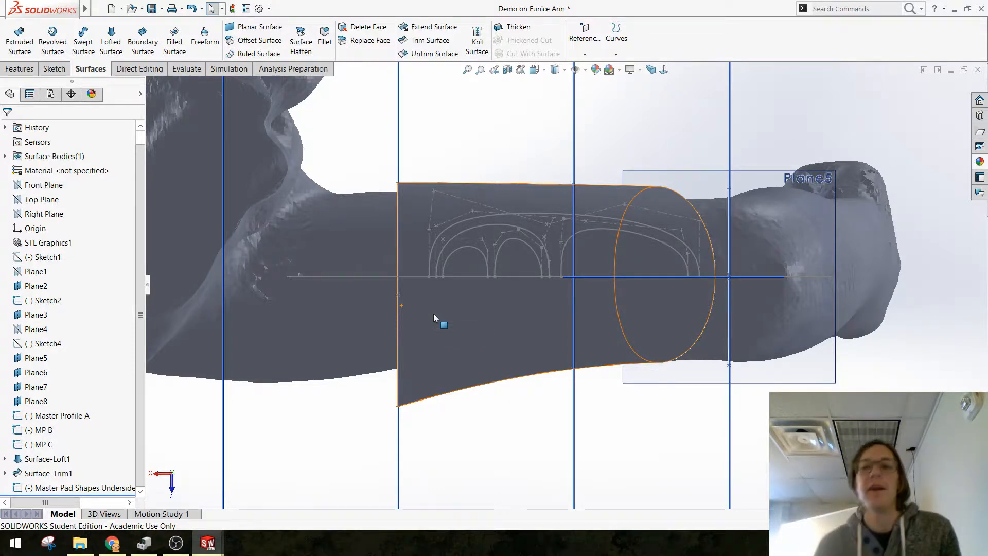
scroll(639, 258, "up", 2)
scroll(639, 257, "down", 2)
middle_click_drag(508, 206, 494, 242)
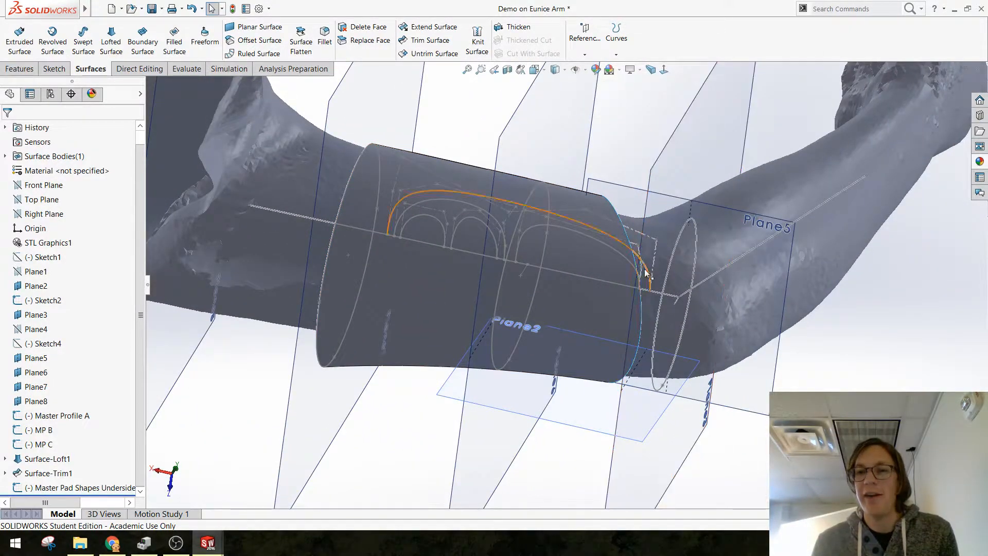
left_click(497, 201)
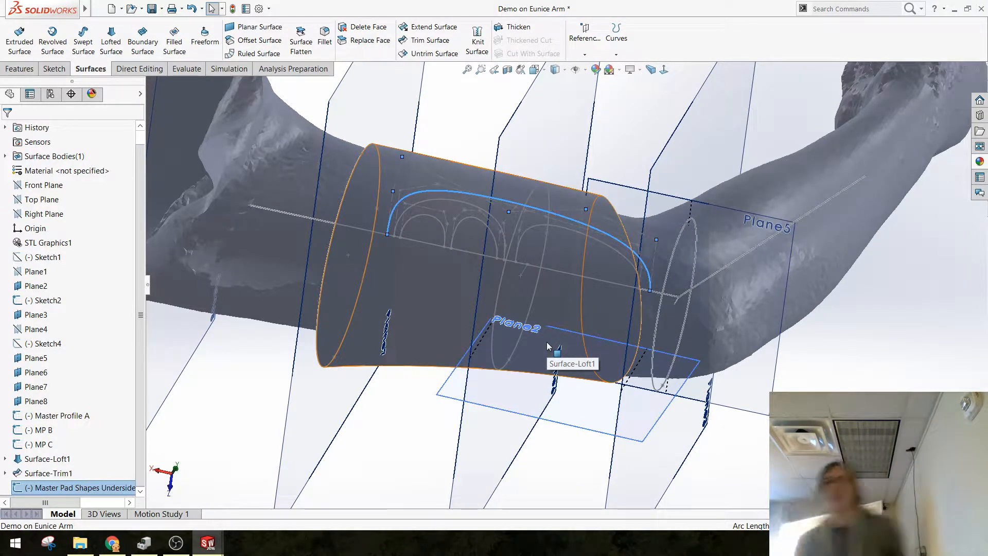
left_click(635, 120)
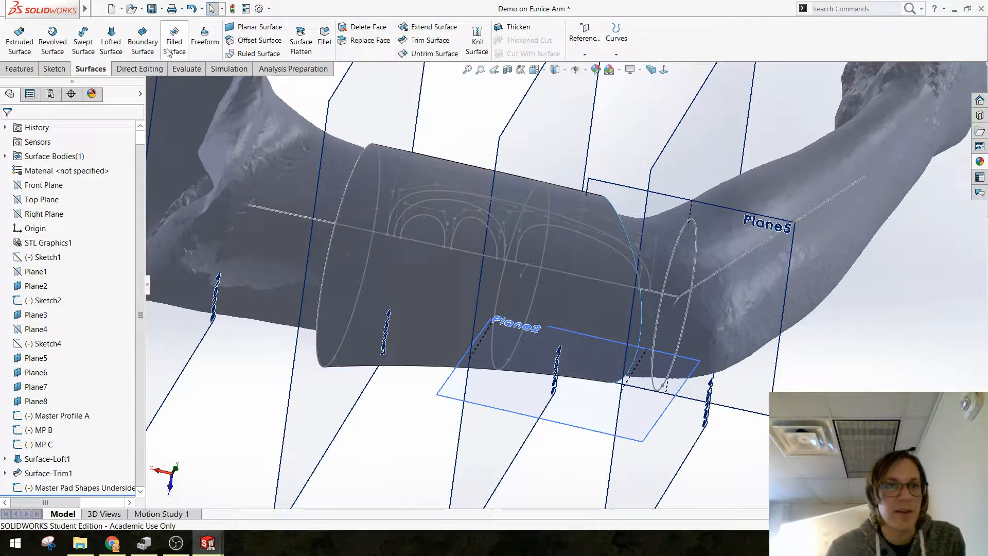
left_click(231, 45)
left_click(412, 281)
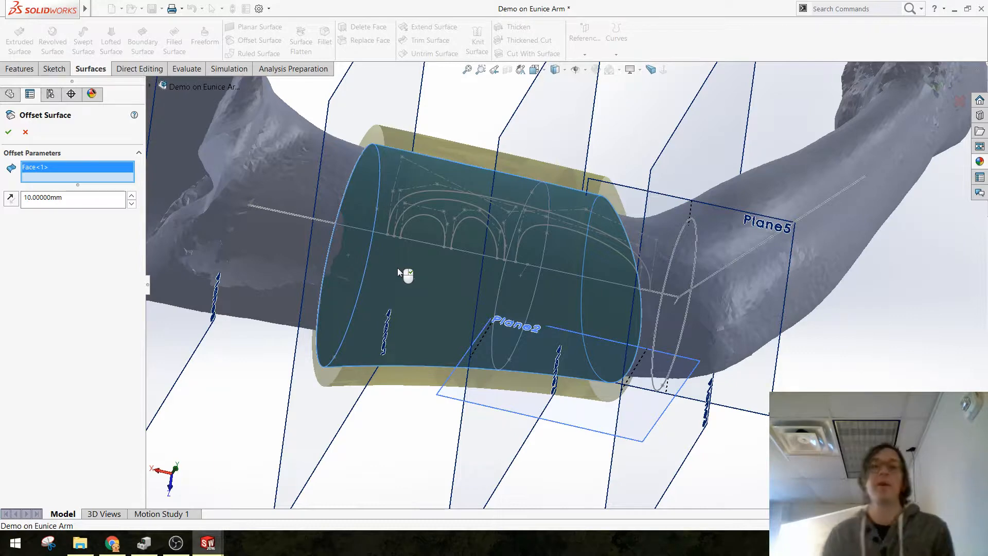
double_click(89, 197)
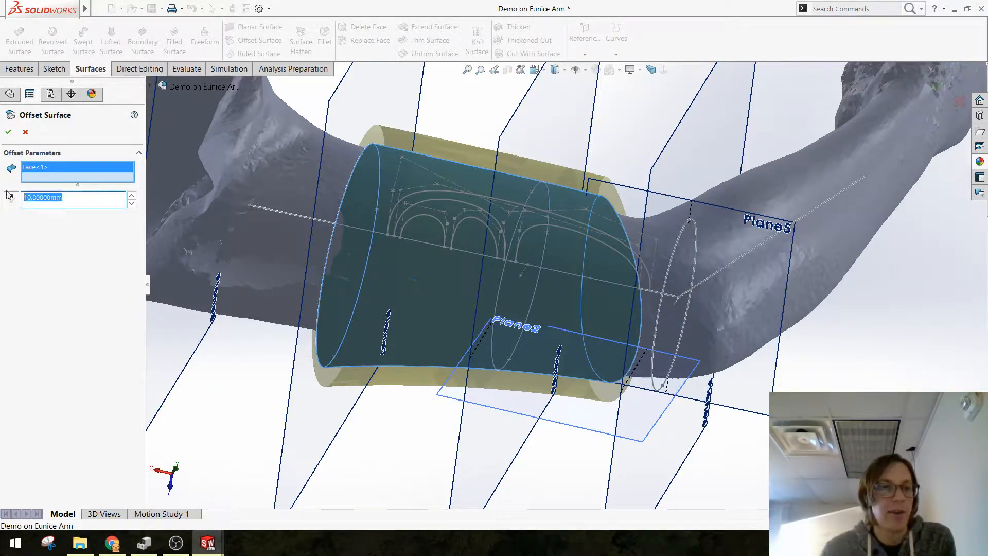
type("3")
key("Return")
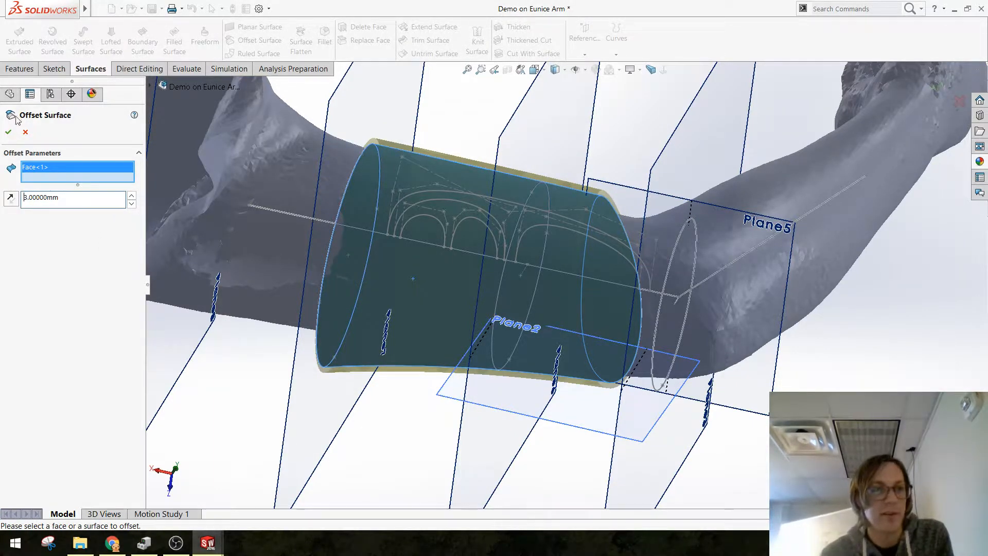
left_click(8, 132)
Step: Rename the Surface-Trim1 surface body as "Baseline Surface" and hide it
scroll(443, 309, "down", 1)
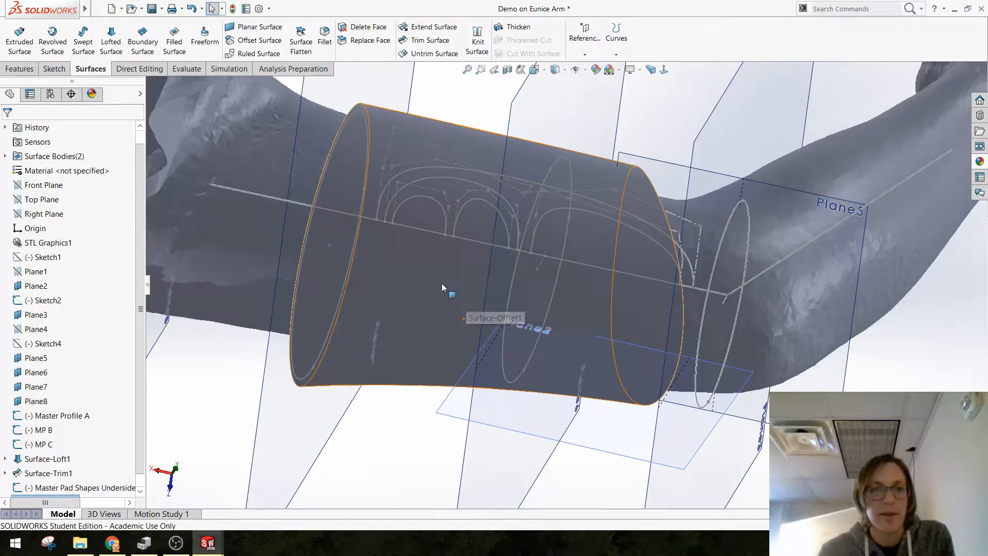
scroll(25, 198, "up", 1)
left_click(4, 170)
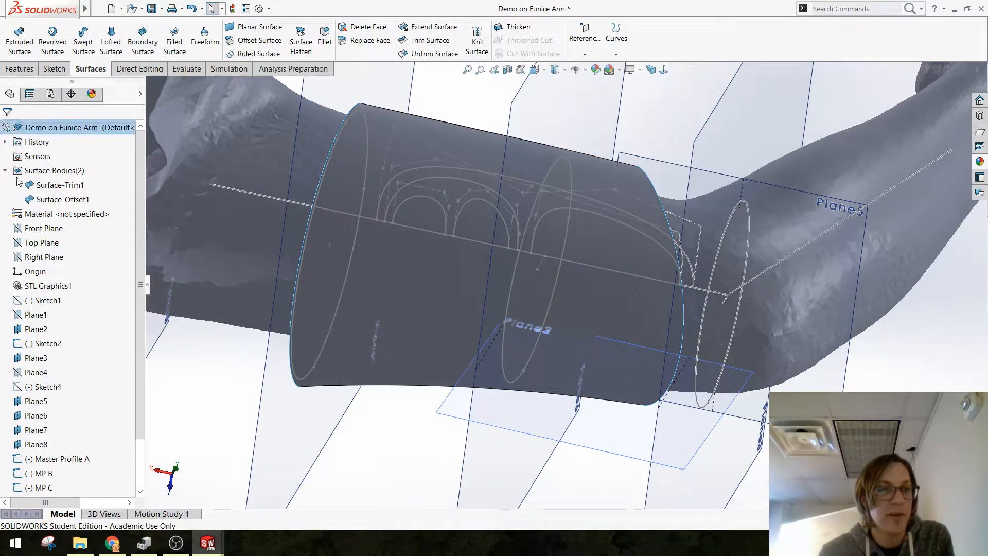
left_click(56, 187)
left_click(57, 186)
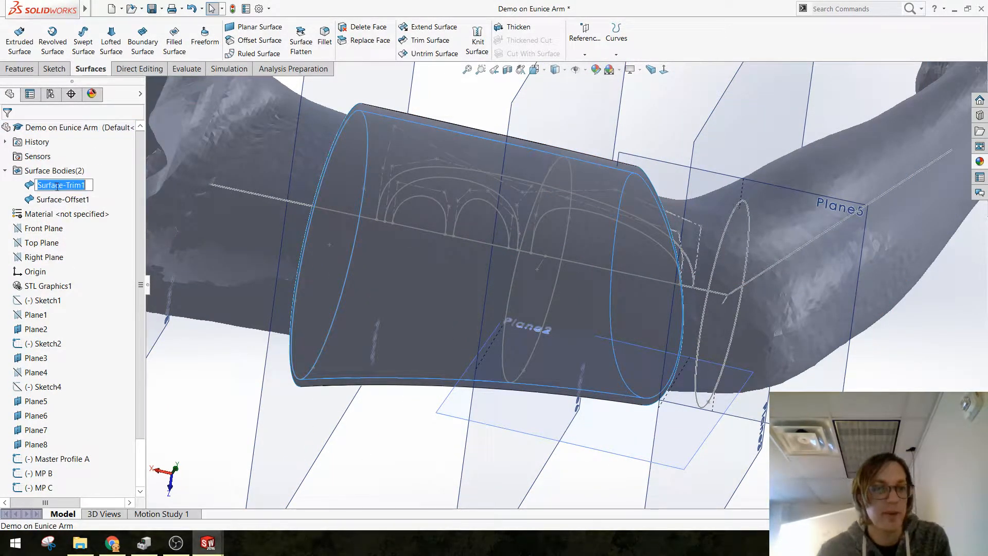
type("Baseline S")
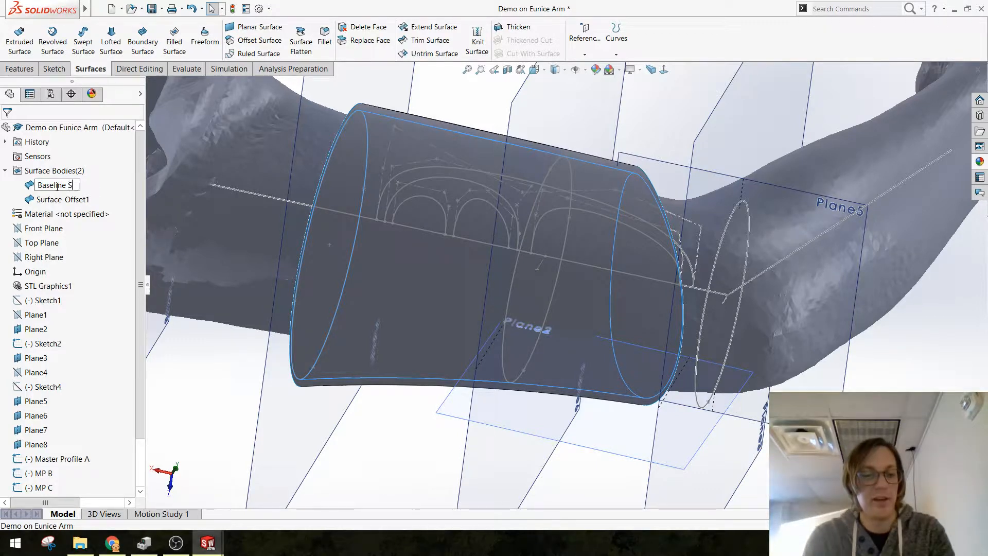
type("urface")
key("Return")
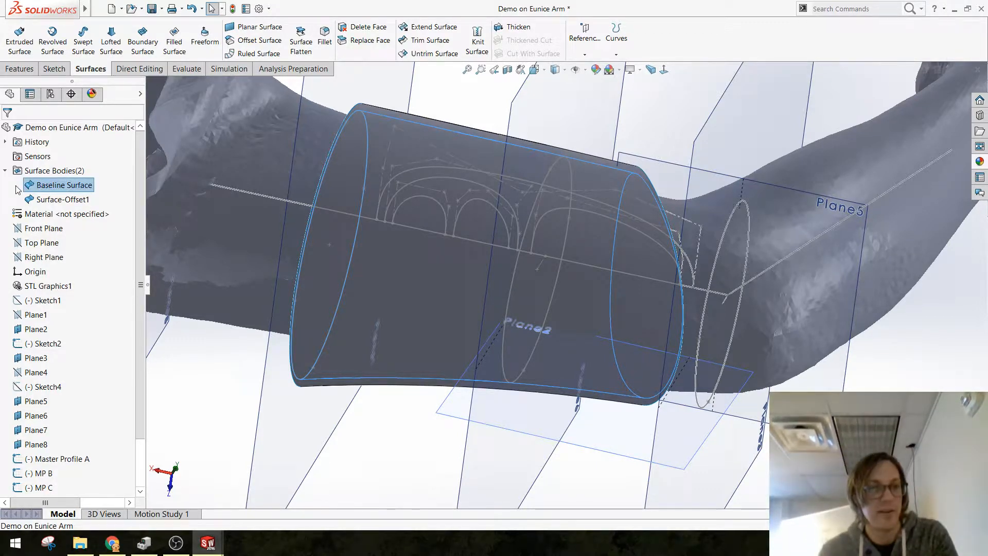
left_click(36, 166)
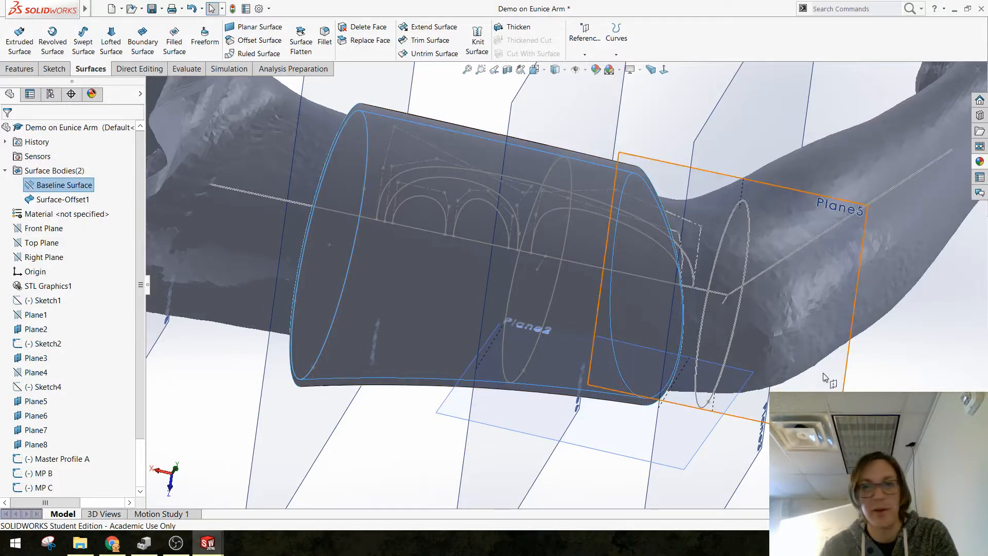
left_click(856, 381)
Step: Start a sketch on Plane5 and convert the outermost pad arch and the long baseline from the existing sketches into it
middle_click_drag(541, 366, 546, 329)
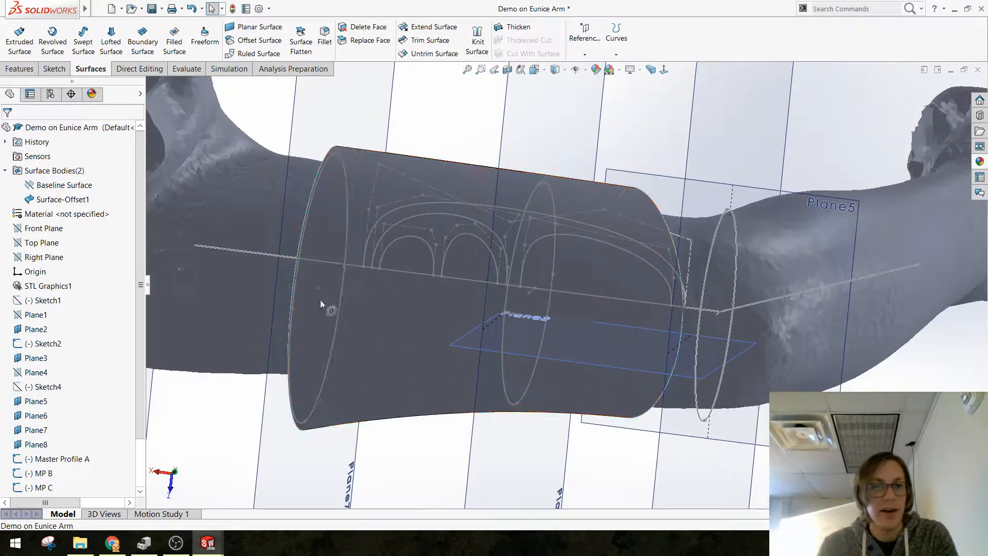
left_click(840, 212)
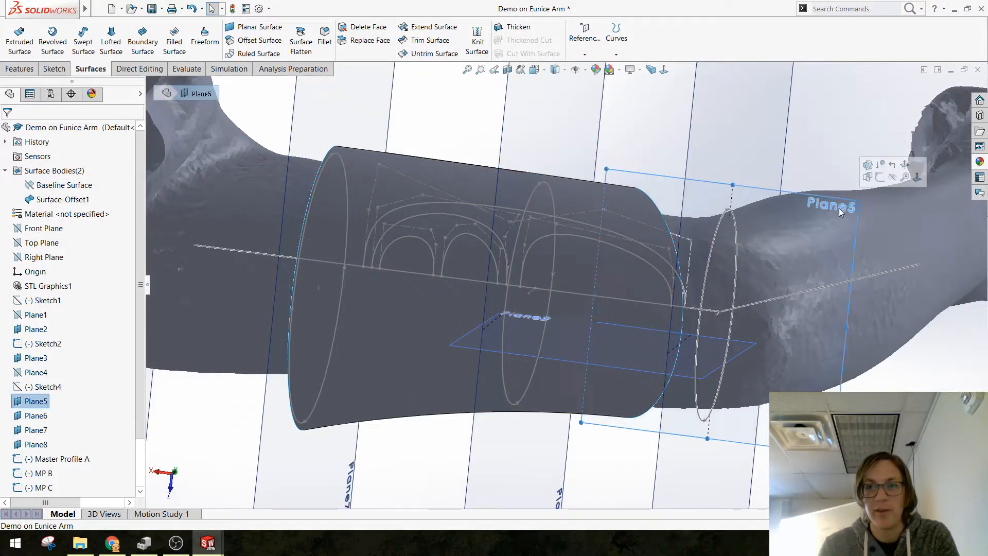
left_click(880, 179)
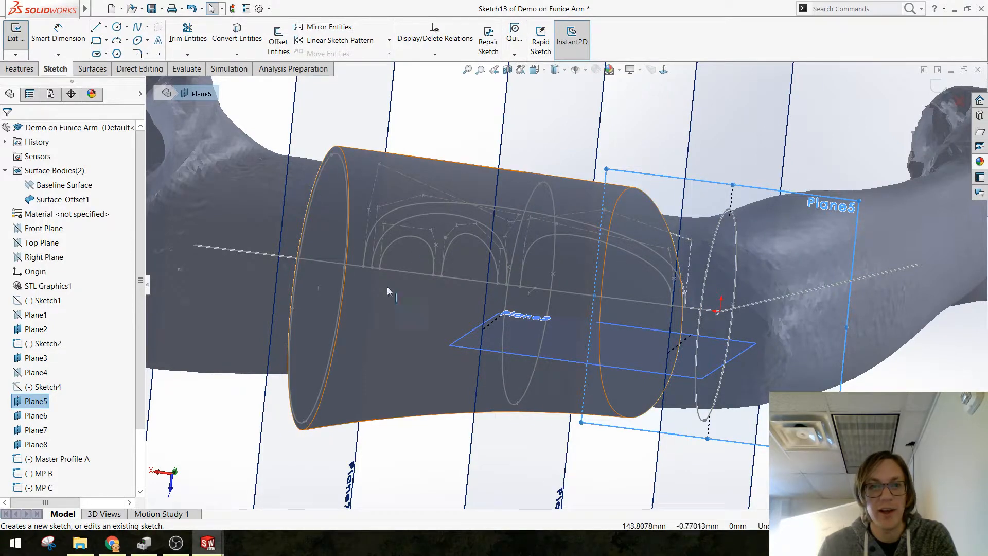
left_click(259, 36)
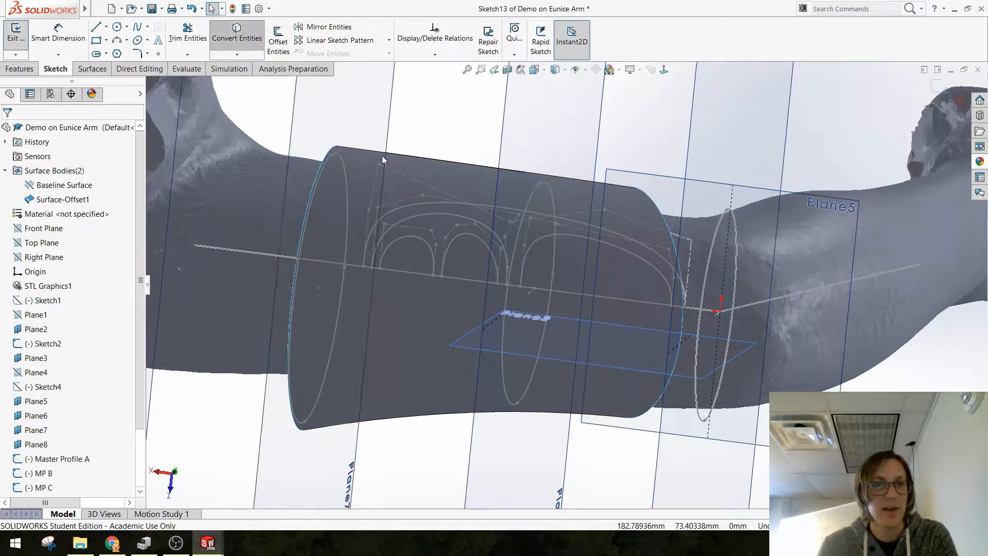
left_click(481, 207)
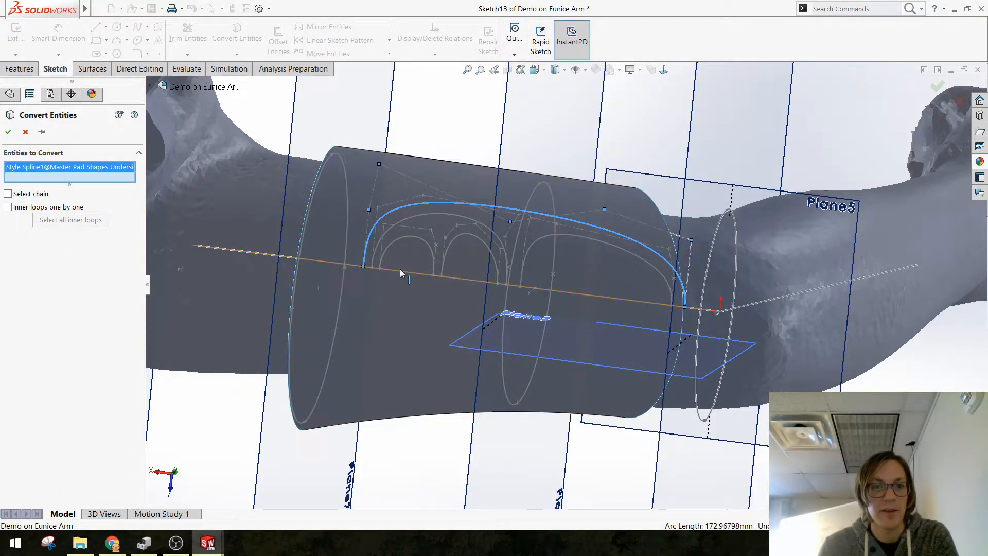
left_click(400, 270)
key("Return")
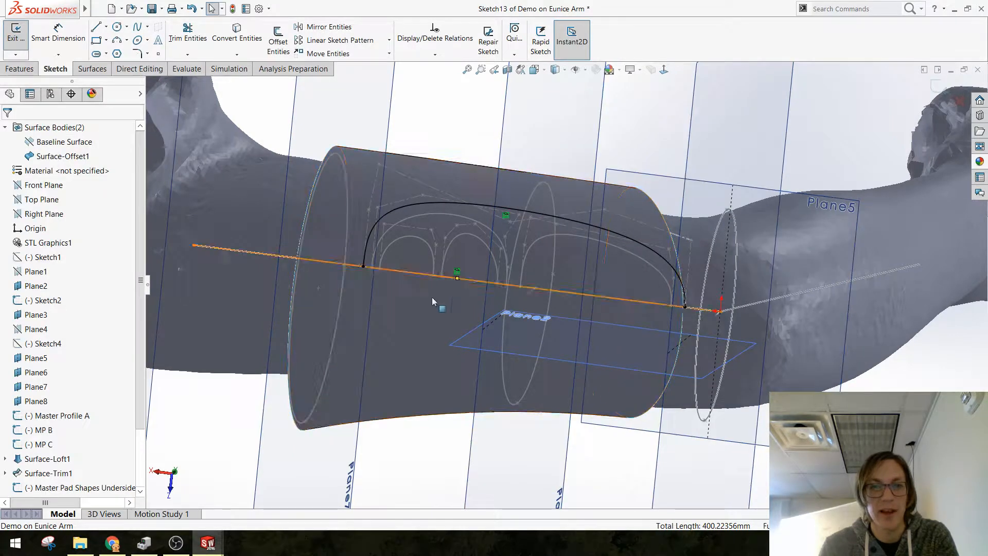
Step: Mirror the outer arch about the baseline to close the pad outline, and turn the baseline into construction geometry
left_click(333, 32)
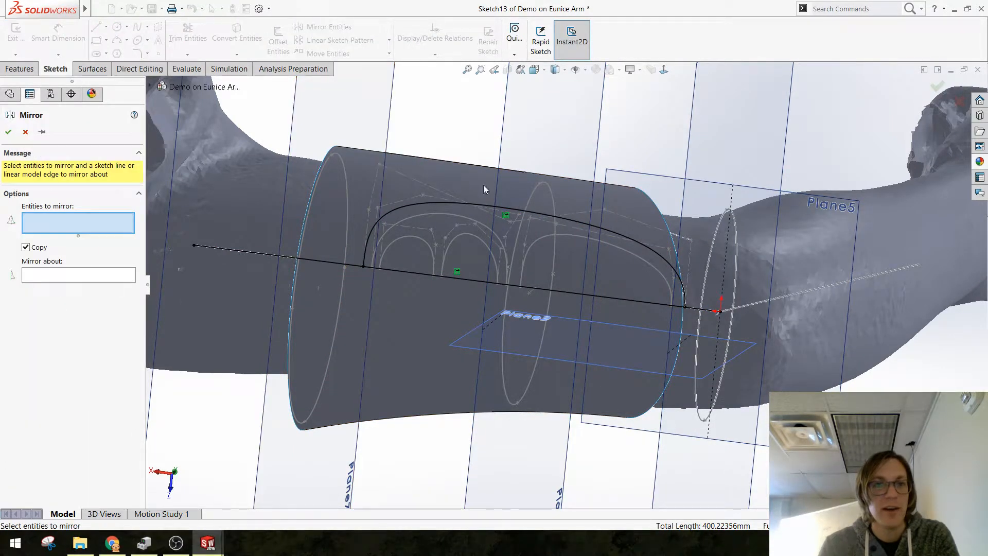
left_click(483, 205)
left_click(474, 279)
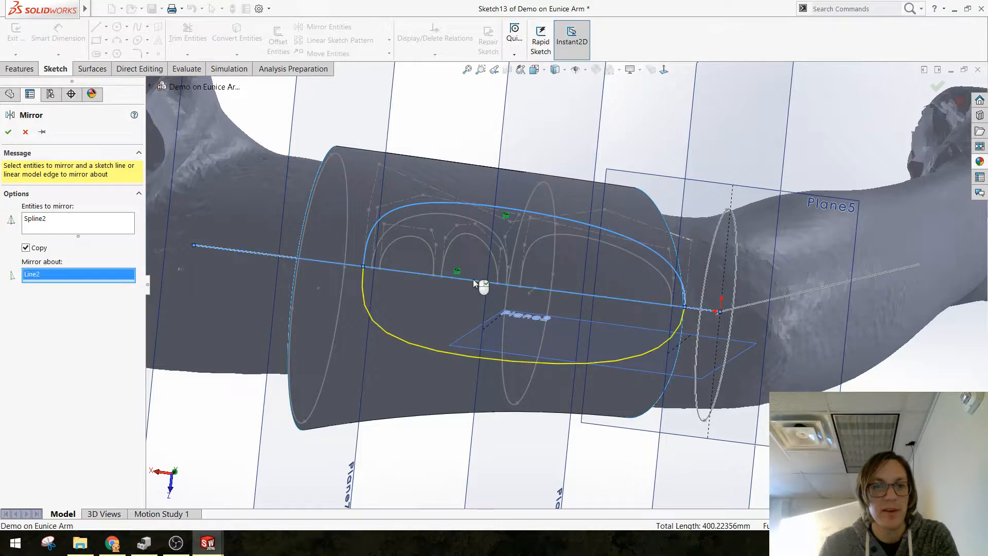
key("Return")
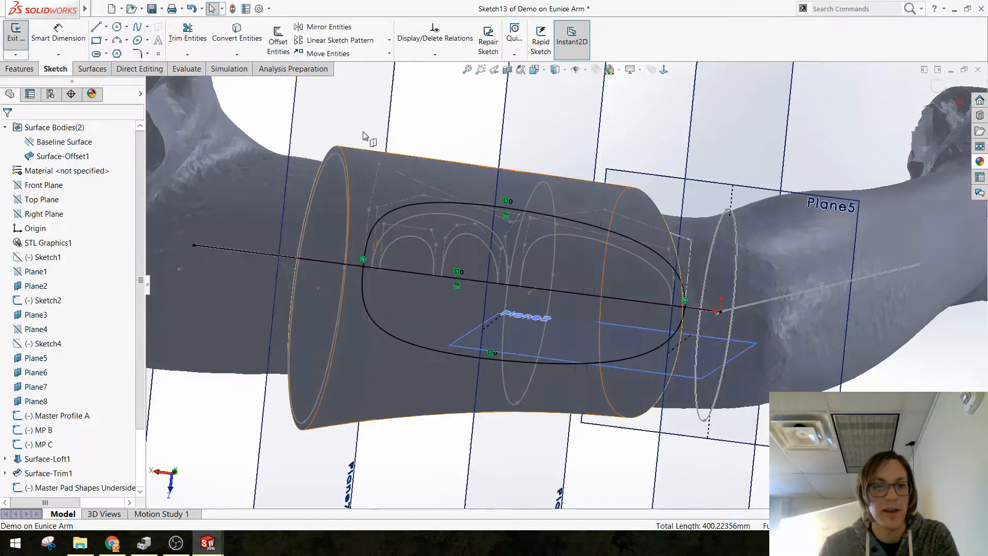
left_click(413, 274)
left_click(465, 243)
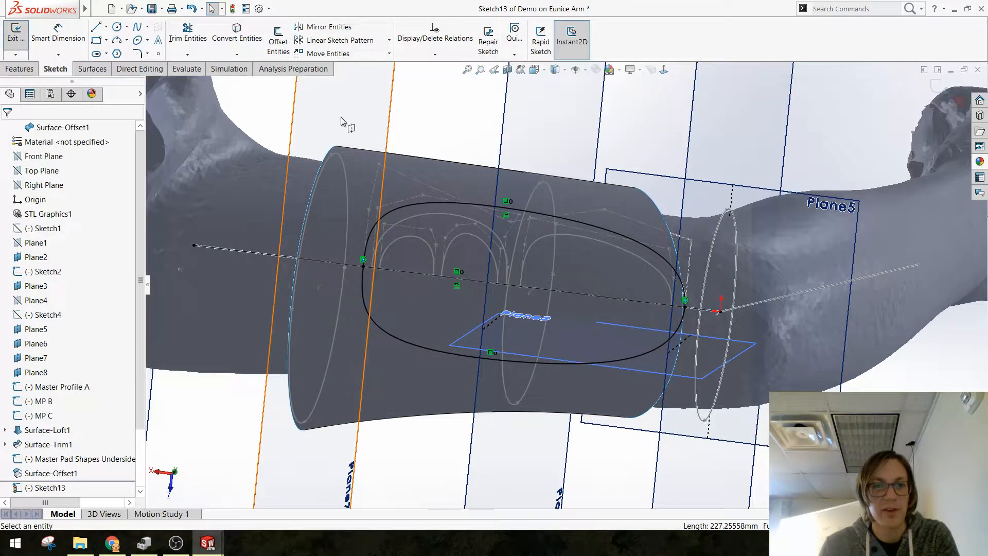
Step: Trim the offset arm surface with the closed pad outline sketch, keeping only the pad region on the arm's underside
scroll(653, 334, "up", 2)
scroll(626, 311, "down", 1)
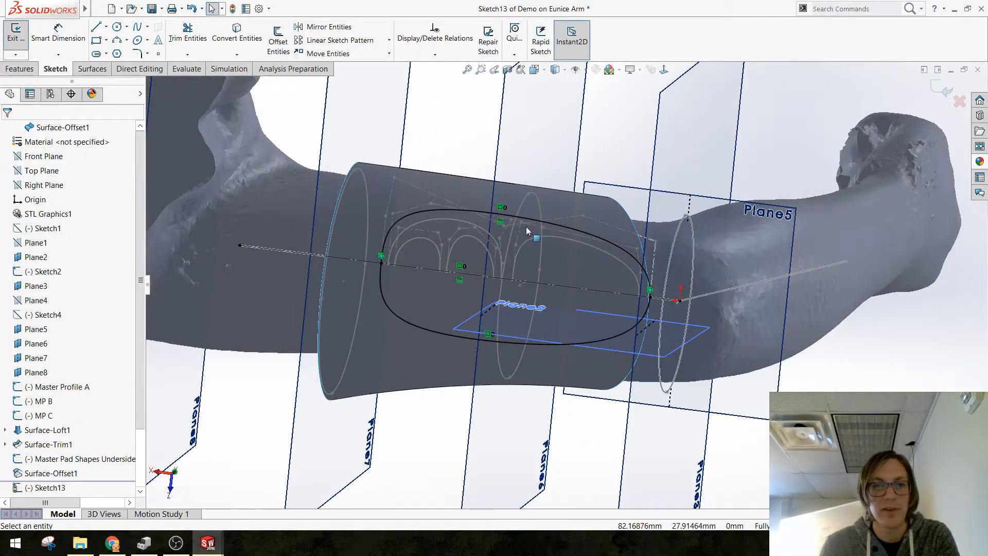
middle_click_drag(526, 226, 524, 262)
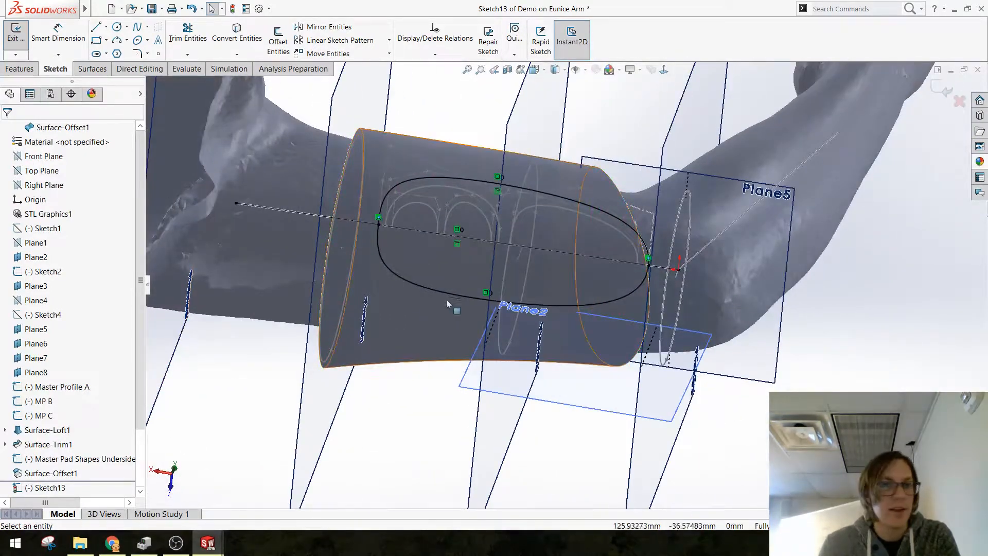
left_click(92, 69)
left_click(427, 40)
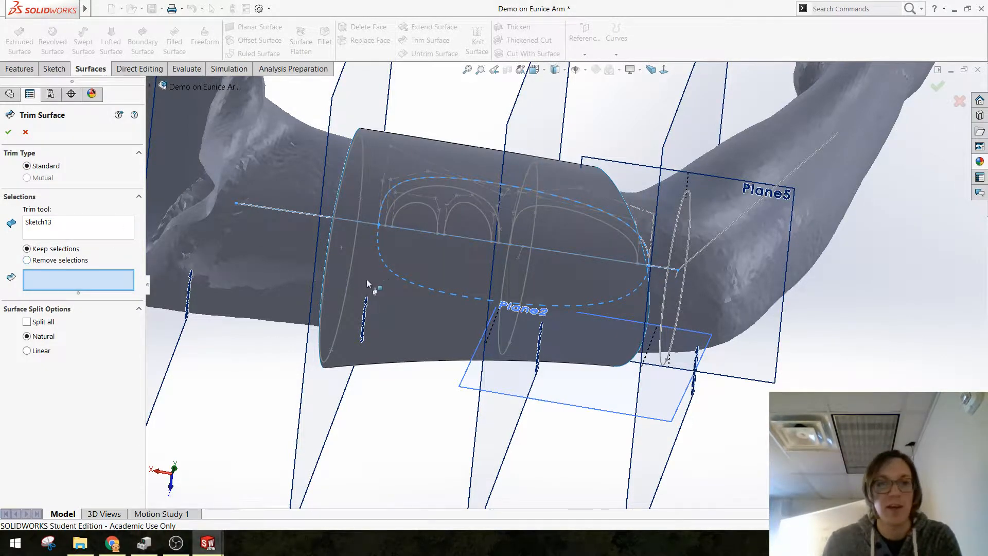
left_click(422, 316)
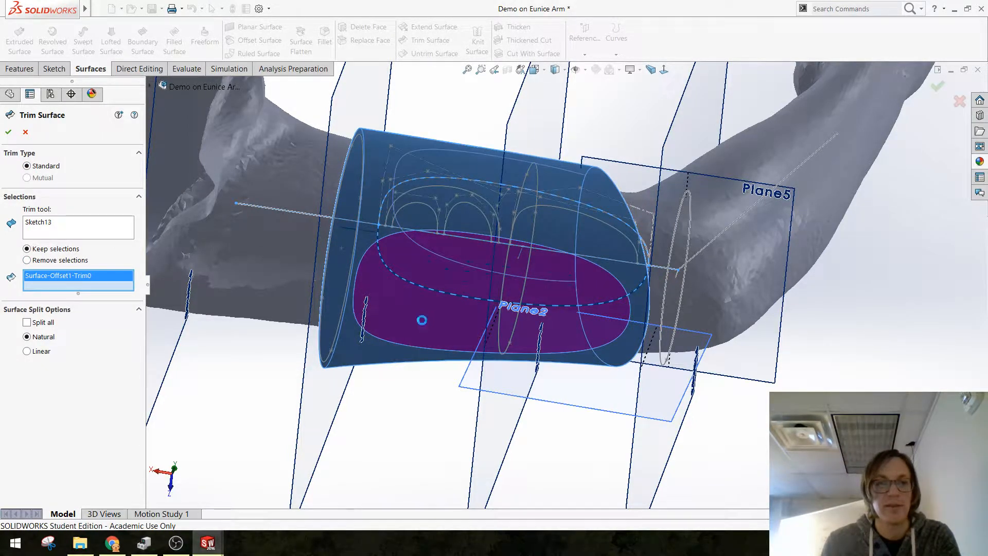
right_click(422, 320)
middle_click_drag(408, 426, 403, 453)
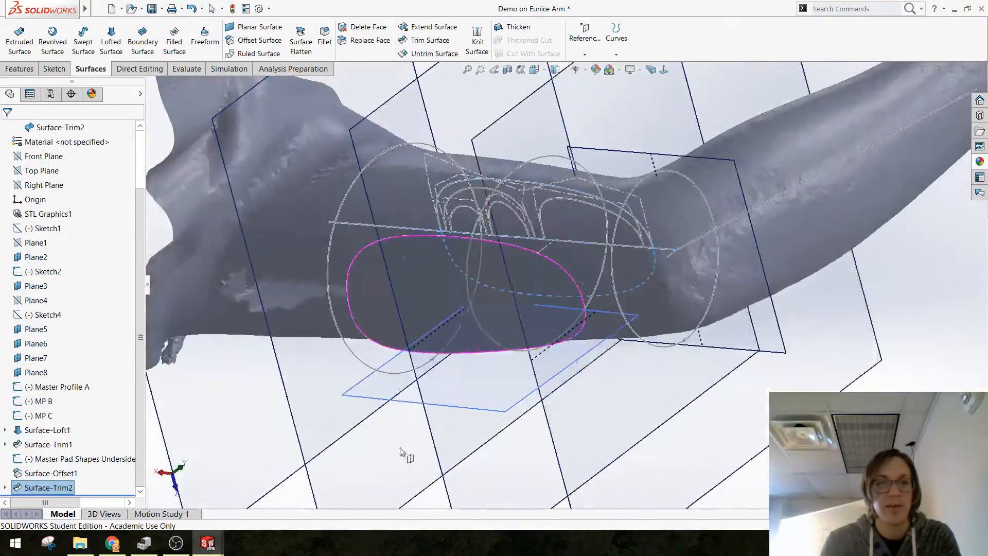
scroll(650, 353, "up", 2)
left_click(817, 348)
scroll(553, 303, "down", 4)
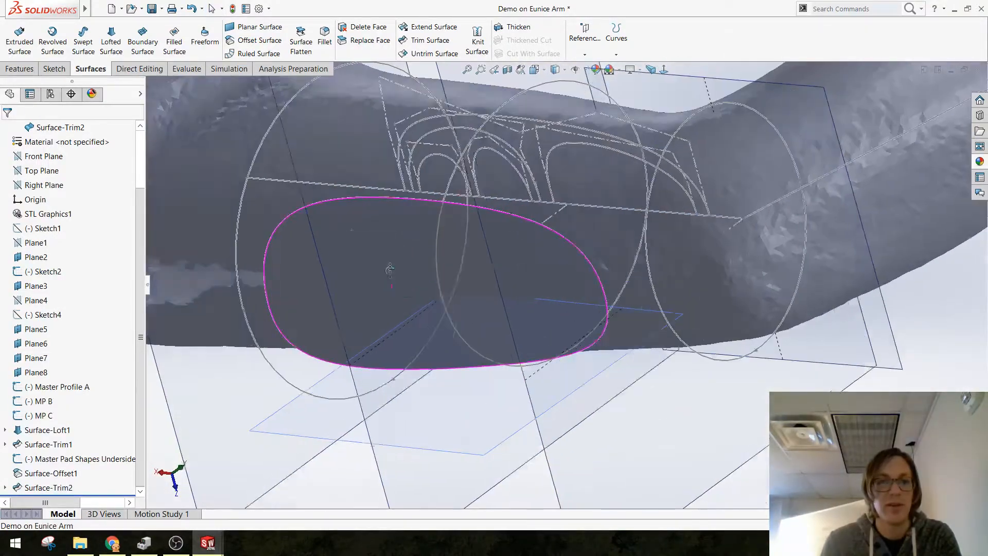
middle_click_drag(390, 269, 406, 316)
scroll(29, 190, "up", 2)
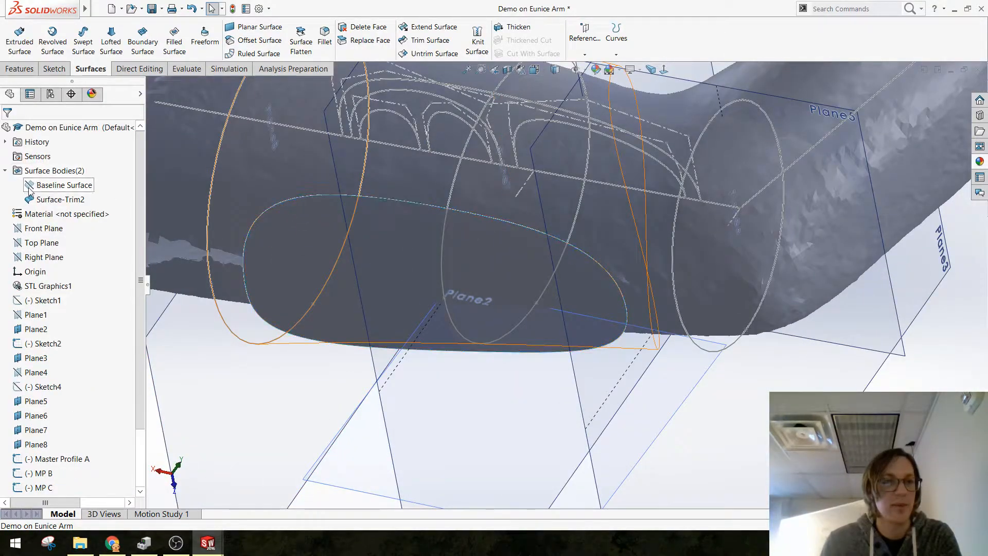
Step: Show the Baseline Surface body alongside the trimmed pad surface
left_click(29, 190)
left_click(36, 172)
scroll(561, 309, "up", 3)
left_click(855, 384)
middle_click_drag(608, 277, 511, 170)
scroll(662, 282, "up", 3)
scroll(631, 262, "down", 2)
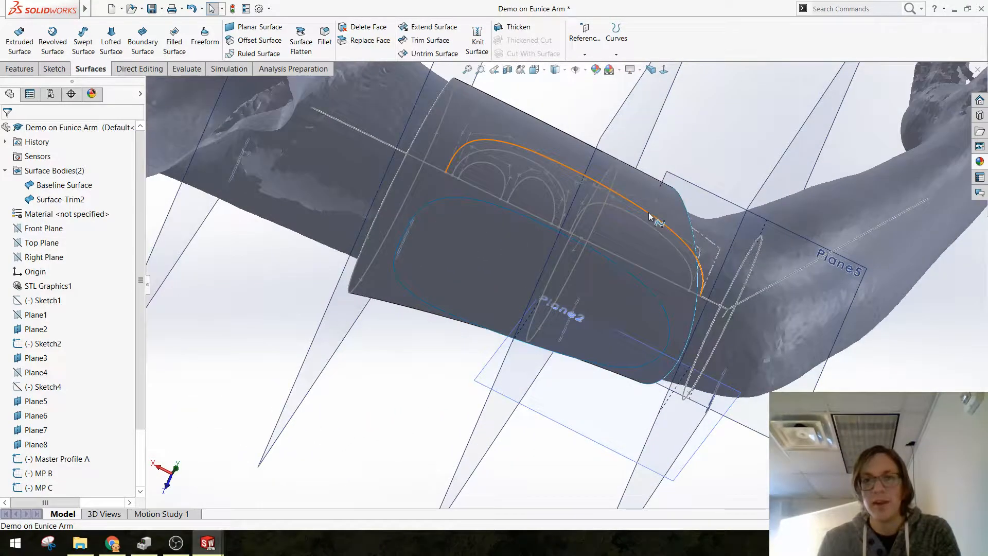
left_click(468, 152)
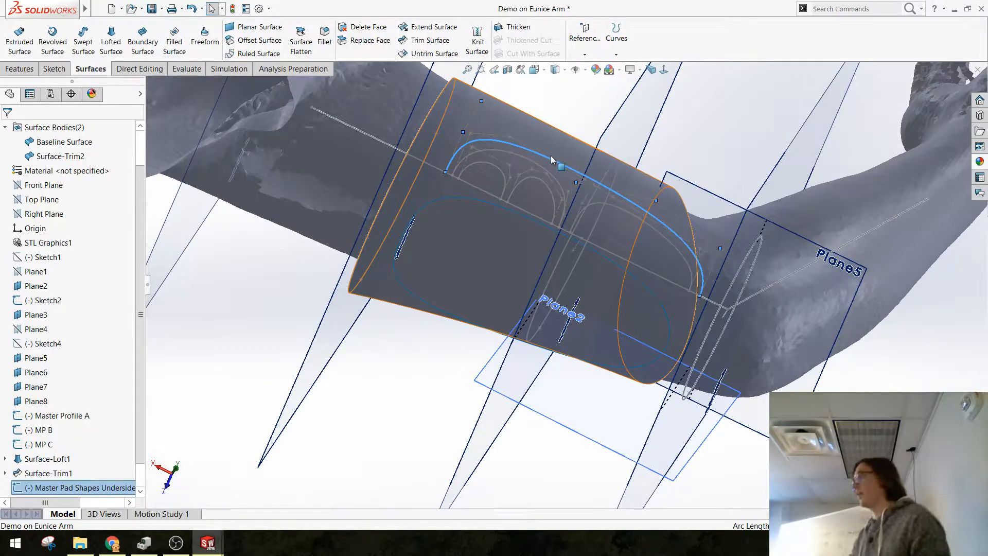
left_click(853, 359)
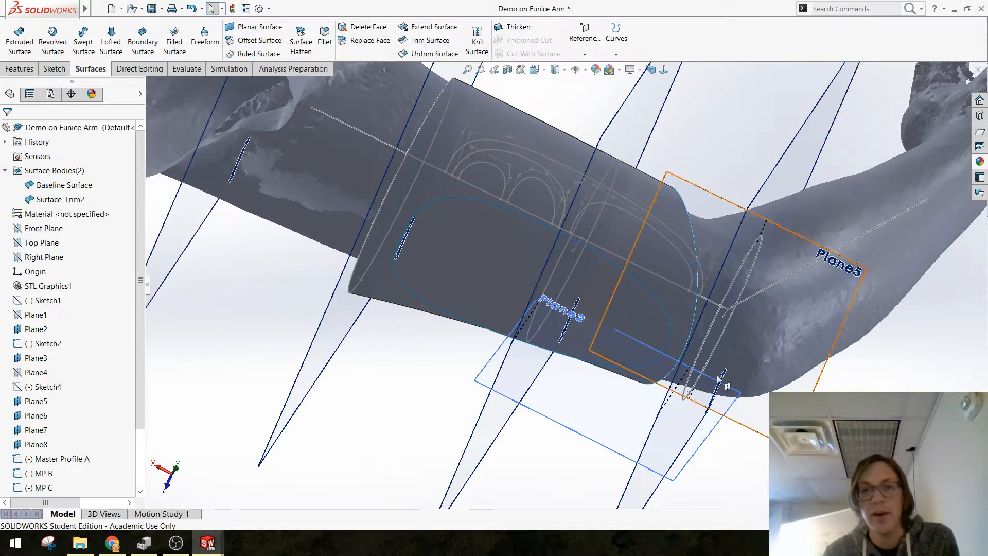
scroll(542, 257, "up", 3)
mouse_move(542, 257)
middle_mouse_down()
mouse_move(477, 338)
mouse_move(470, 298)
mouse_move(511, 353)
mouse_move(530, 234)
mouse_move(597, 260)
middle_mouse_up()
scroll(598, 261, "down", 3)
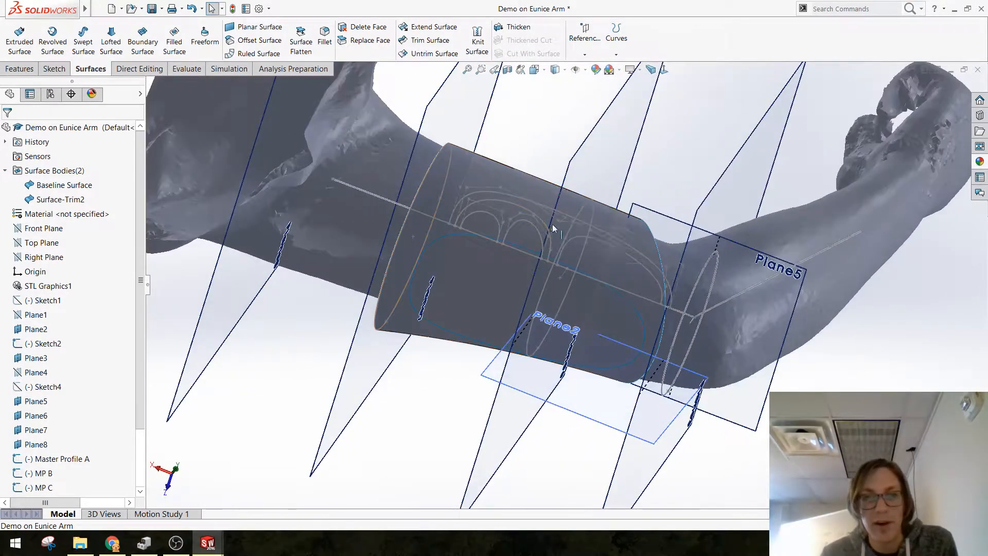
left_click(483, 283)
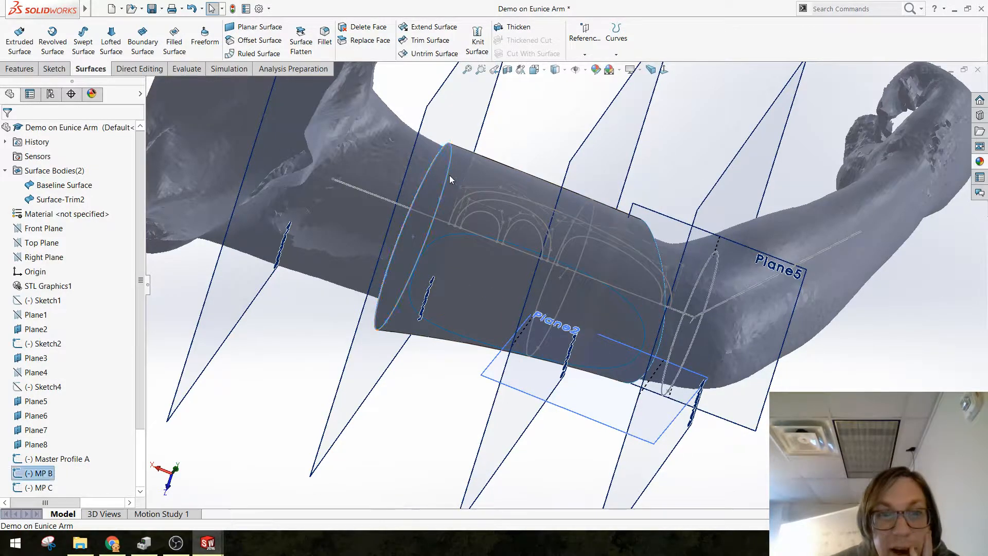
left_click(449, 175)
left_click(884, 320)
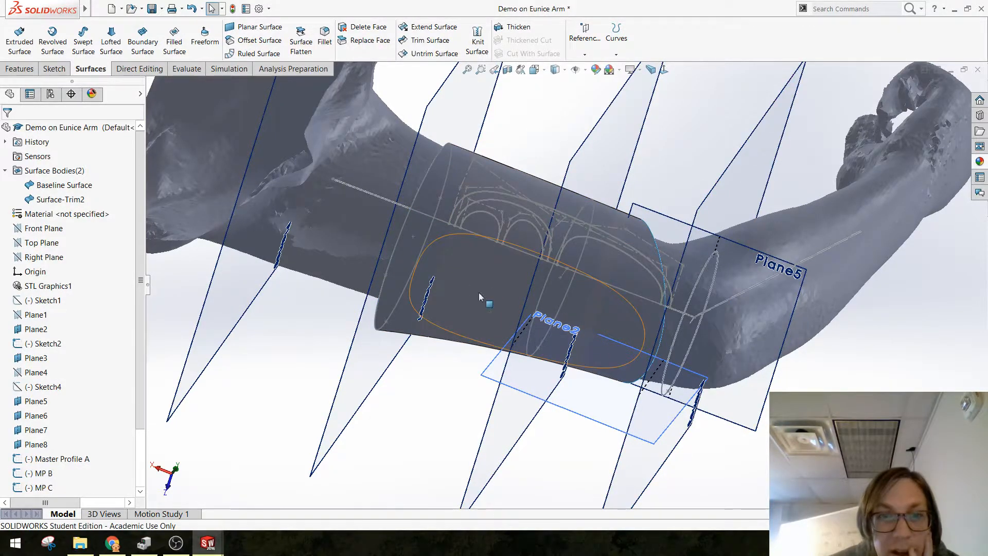
Step: Hide the Baseline Surface body again
middle_click_drag(479, 292, 483, 289)
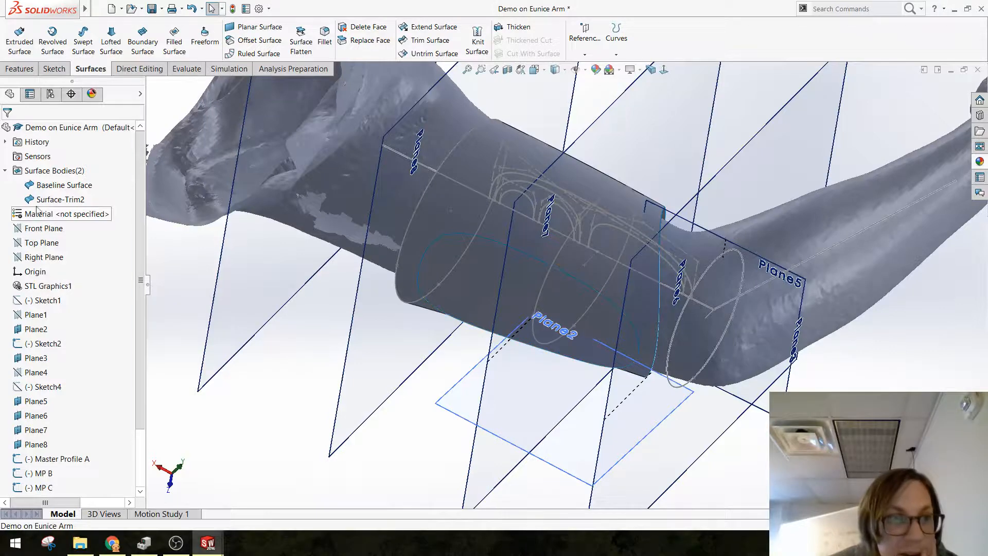
left_click(41, 185)
left_click(46, 167)
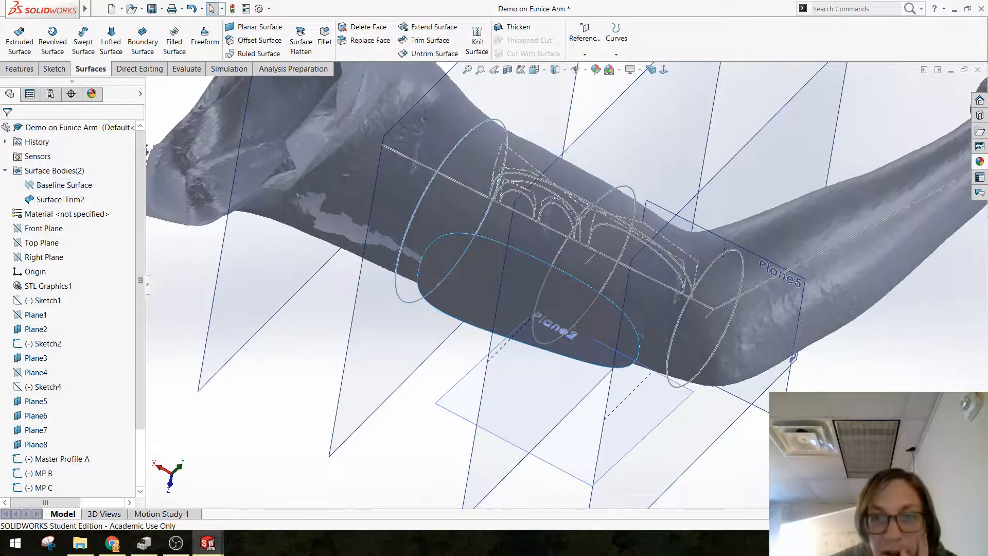
Step: Offset the trimmed pad surface outward by 4 mm with Offset Surface
left_click(499, 285)
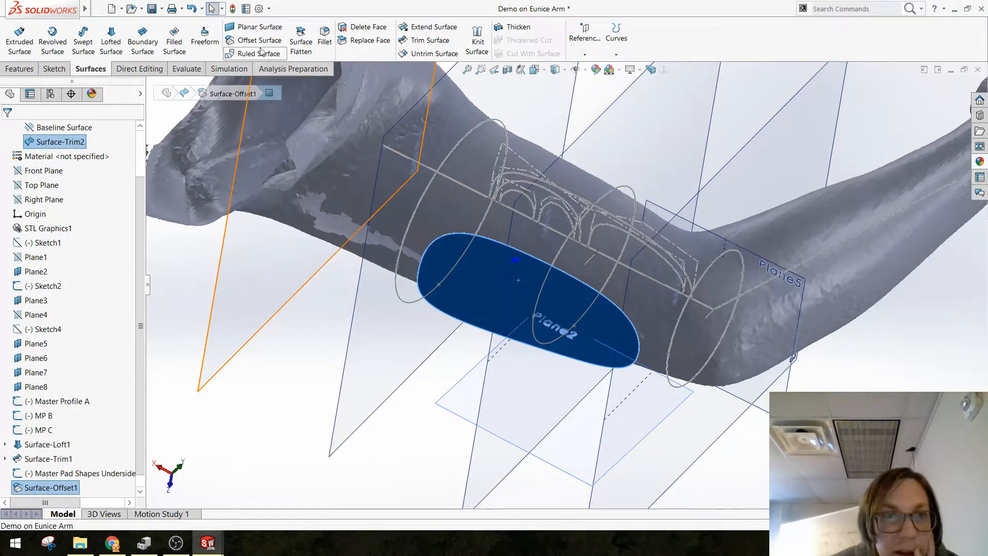
left_click(235, 41)
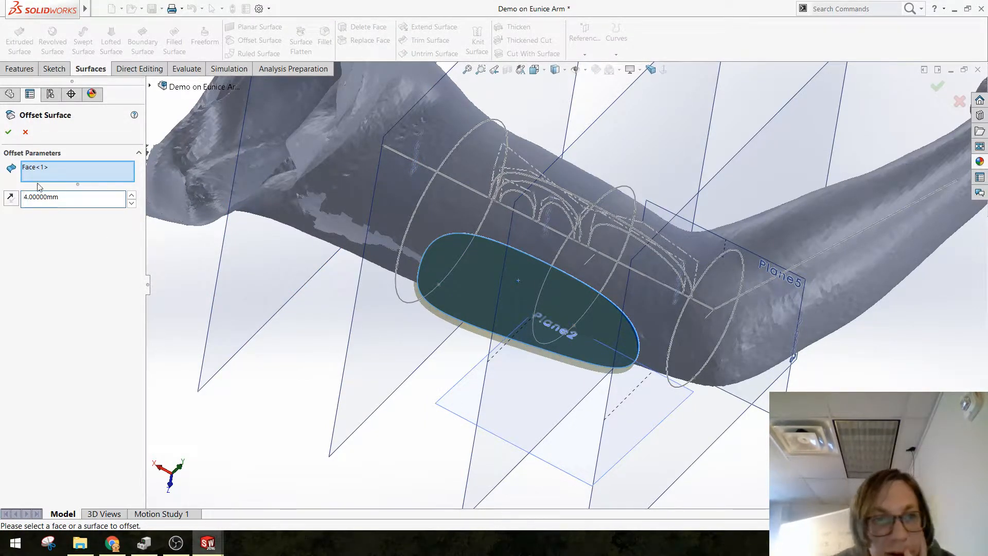
middle_click_drag(441, 319, 406, 355)
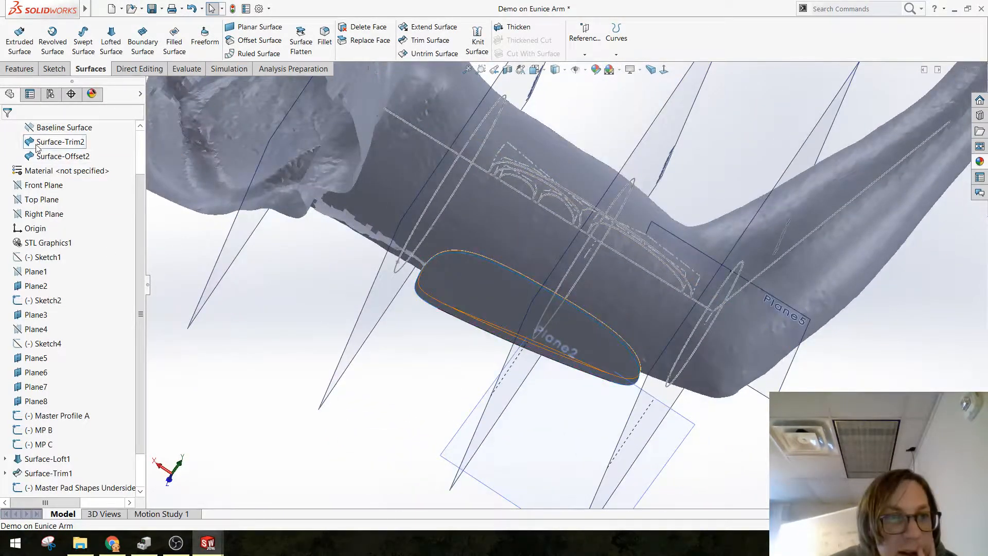
Step: Hide the Surface-Trim2 body, leaving the outer offset pad surface shown
left_click(51, 142)
left_click(44, 132)
left_click(319, 424)
middle_click_drag(481, 324, 471, 294)
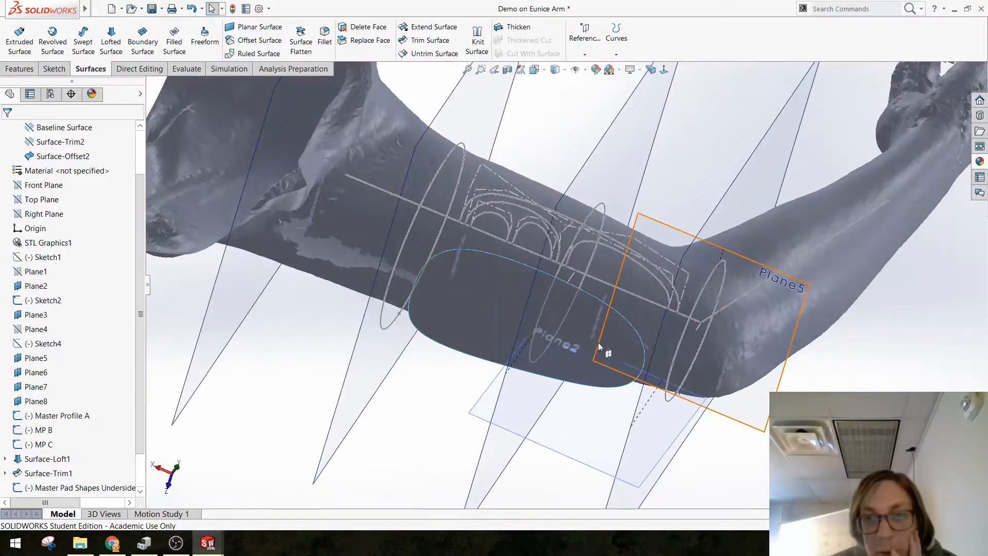
Step: Start a sketch on Plane5, convert the two mid-sized nested arches and the baseline into it, and make the baseline construction geometry
left_click(606, 247)
left_click(632, 202)
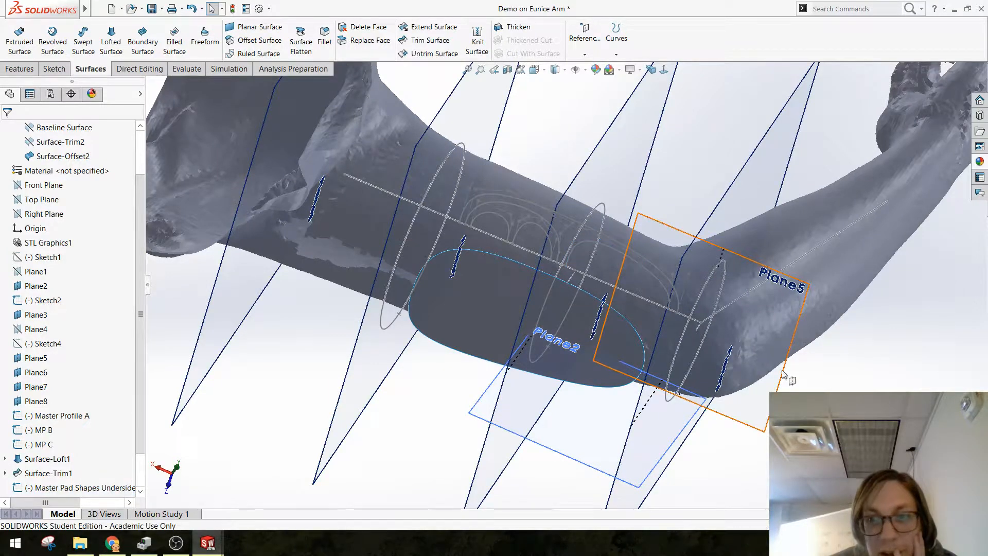
left_click(765, 413)
left_click(806, 381)
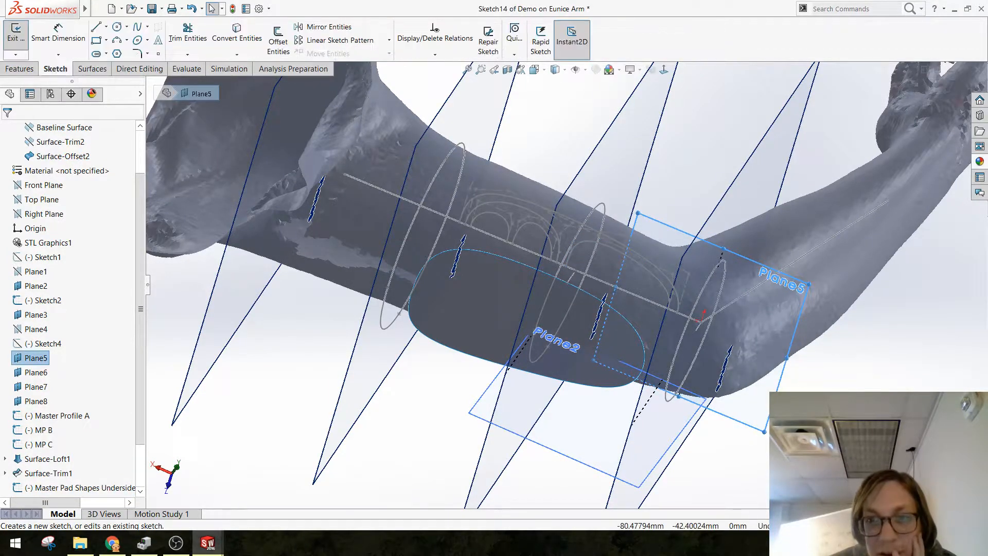
left_click(237, 34)
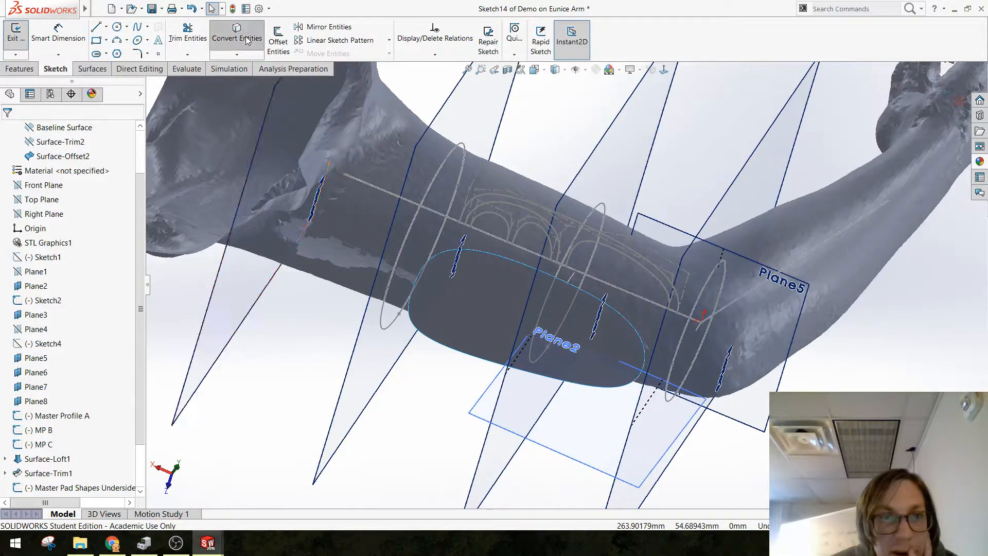
left_click(523, 212)
left_click(609, 252)
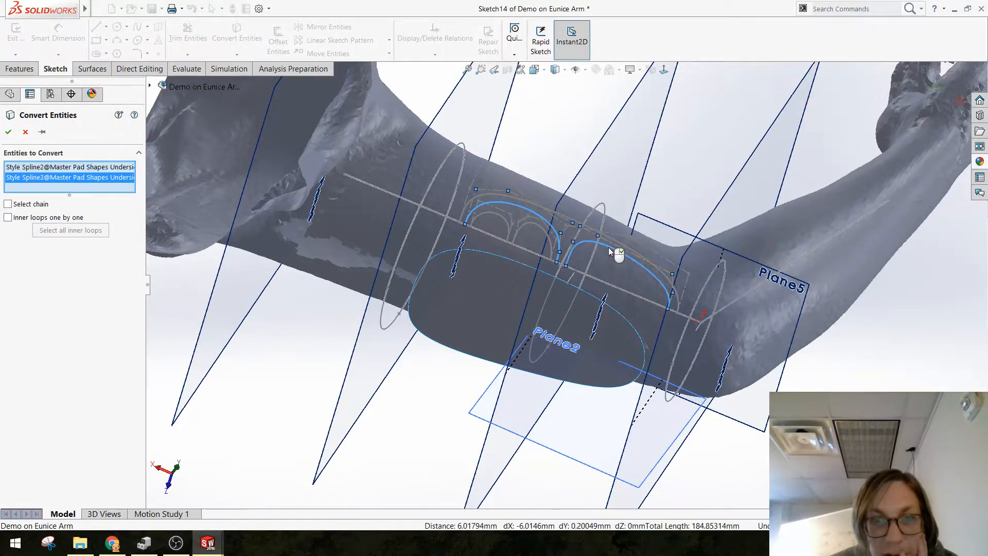
left_click(529, 252)
right_click(529, 252)
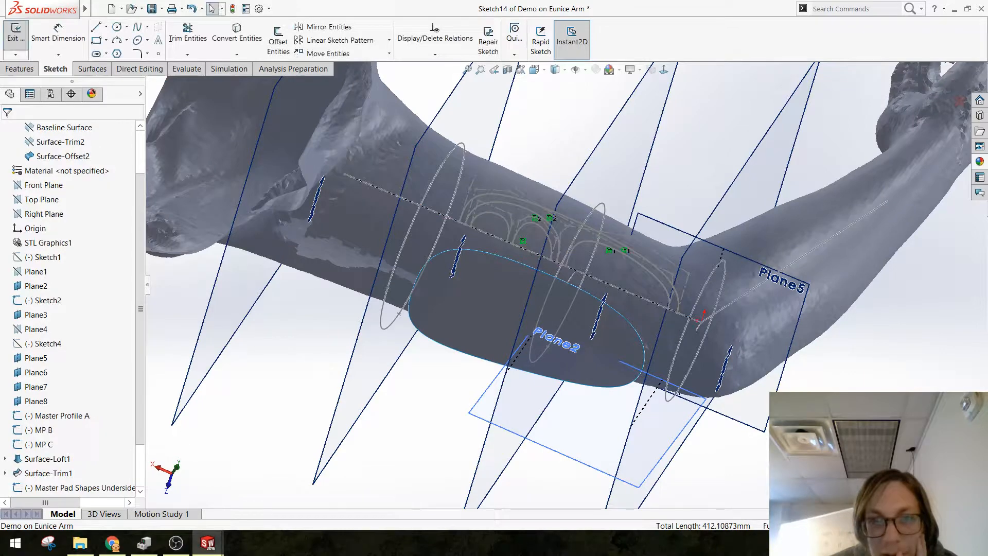
Step: Mirror the two mid-sized arches about the baseline to form two closed pad outlines
left_click(325, 27)
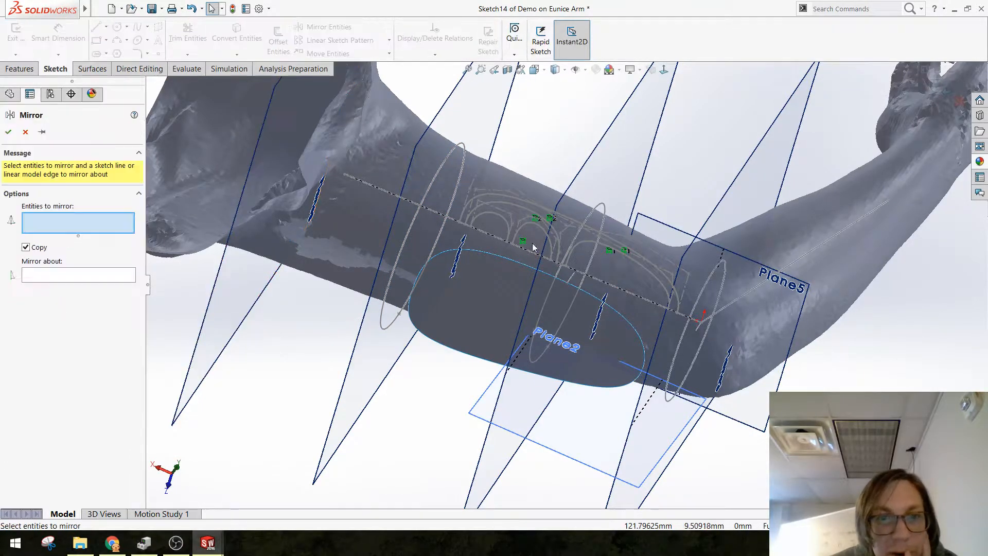
left_click(520, 206)
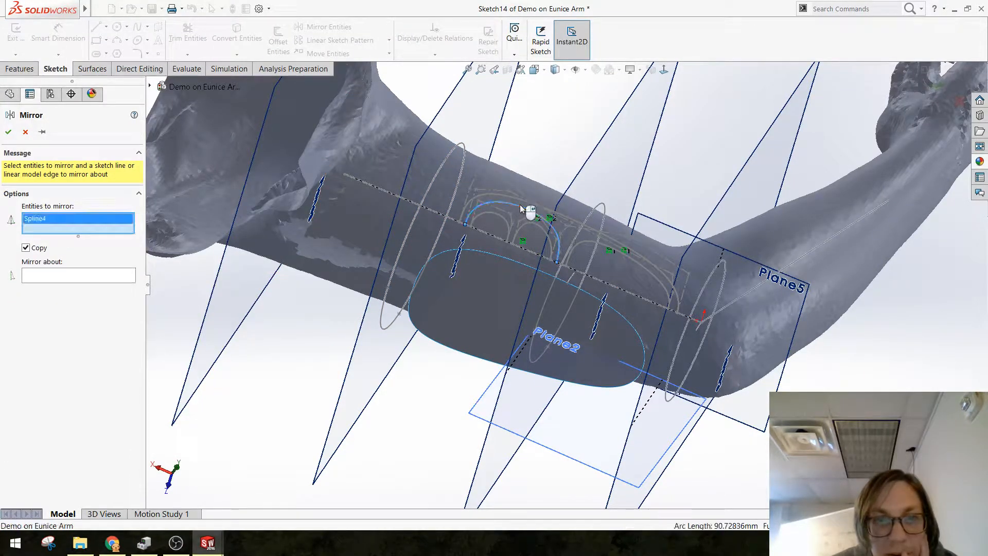
left_click(590, 246)
right_click(604, 274)
left_click(609, 285)
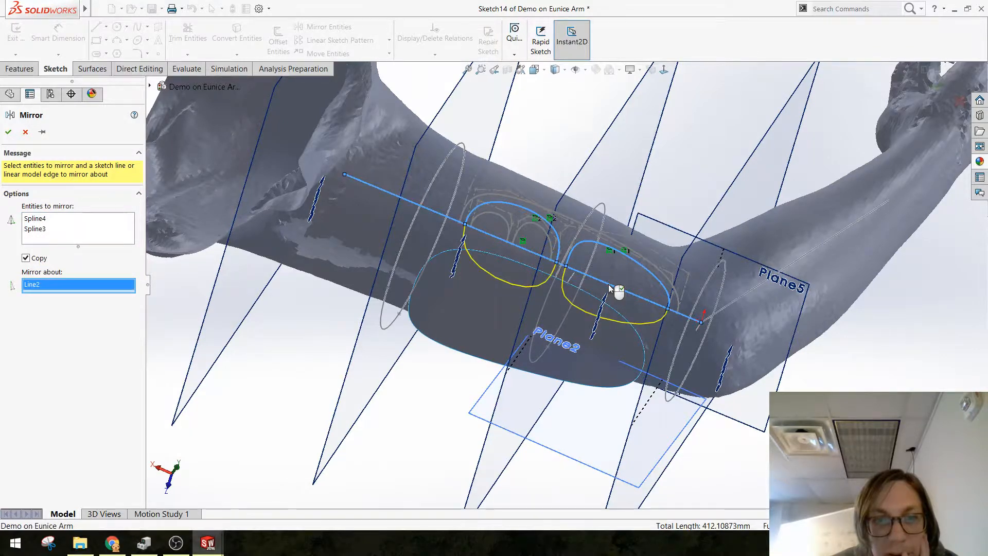
right_click(608, 284)
left_click(504, 244)
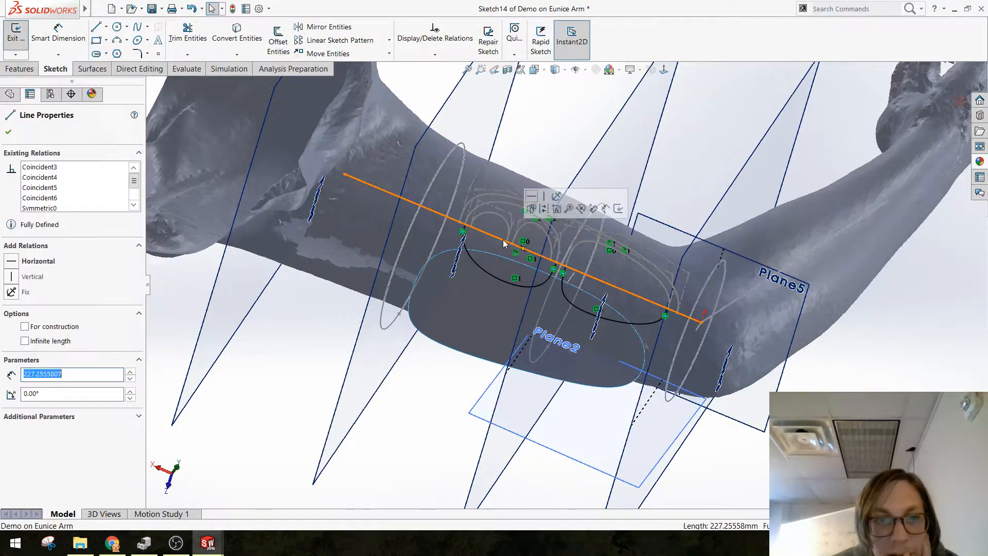
left_click(545, 209)
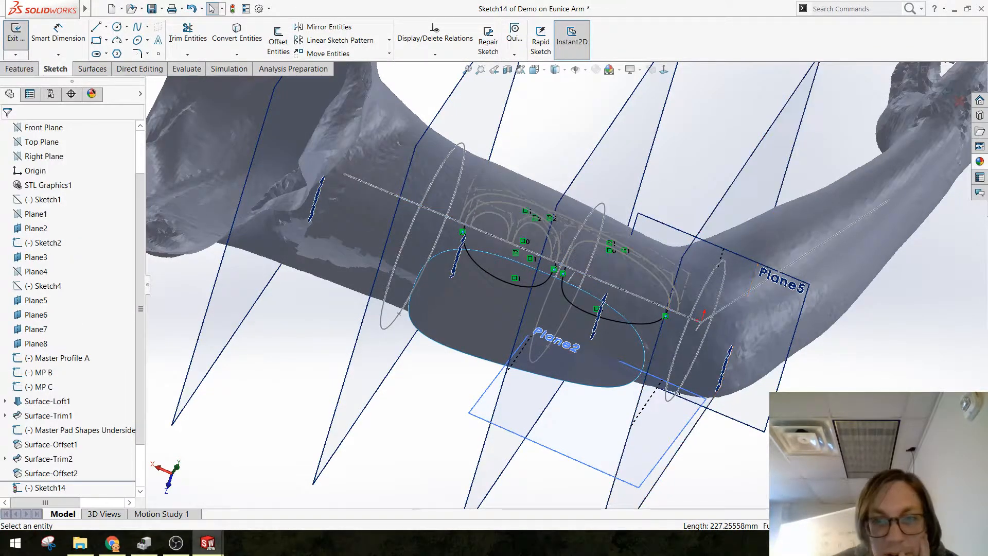
mouse_move(683, 419)
middle_mouse_down()
mouse_move(695, 337)
mouse_move(676, 393)
middle_mouse_up()
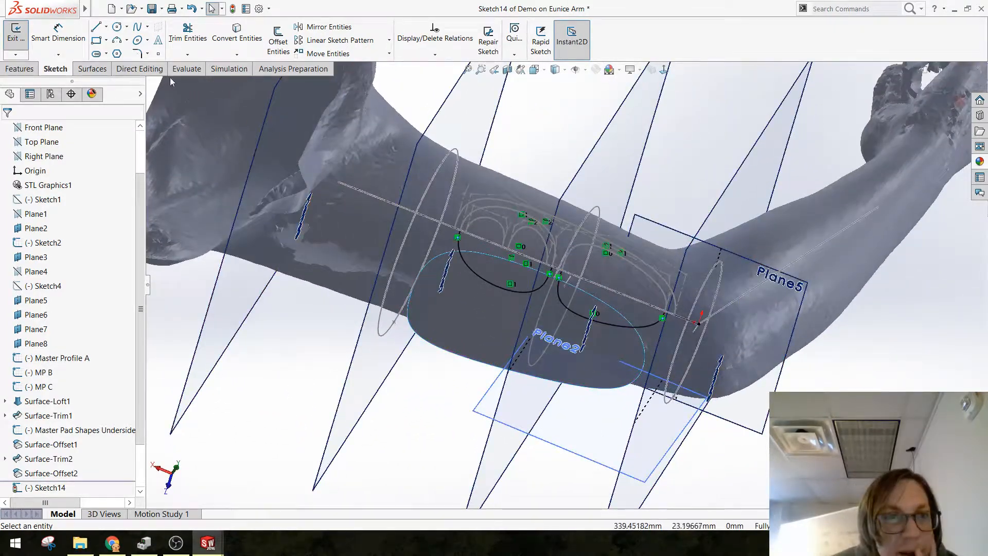
Step: Trim the outer offset pad surface with the mirrored outlines, keeping only the two rounded regions inside them
left_click(91, 69)
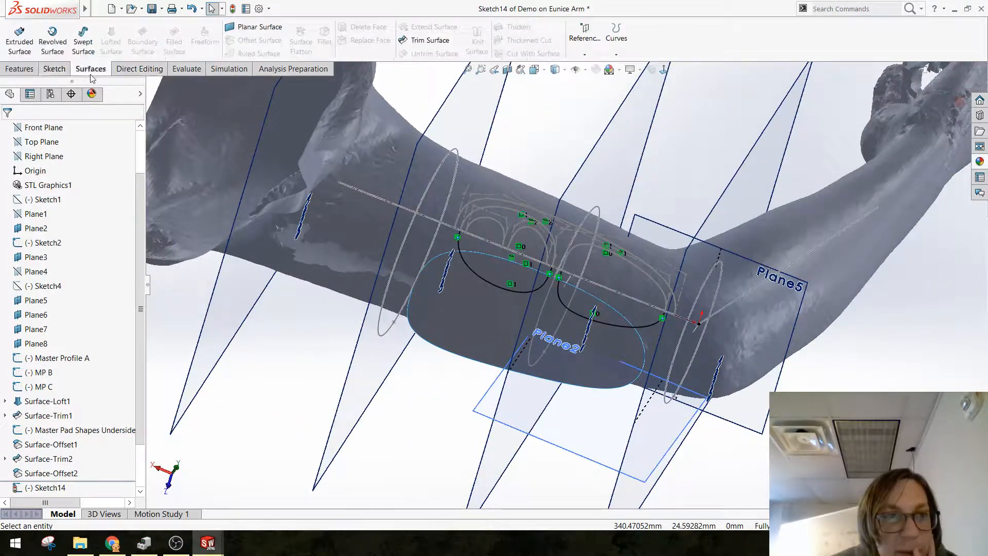
left_click(430, 41)
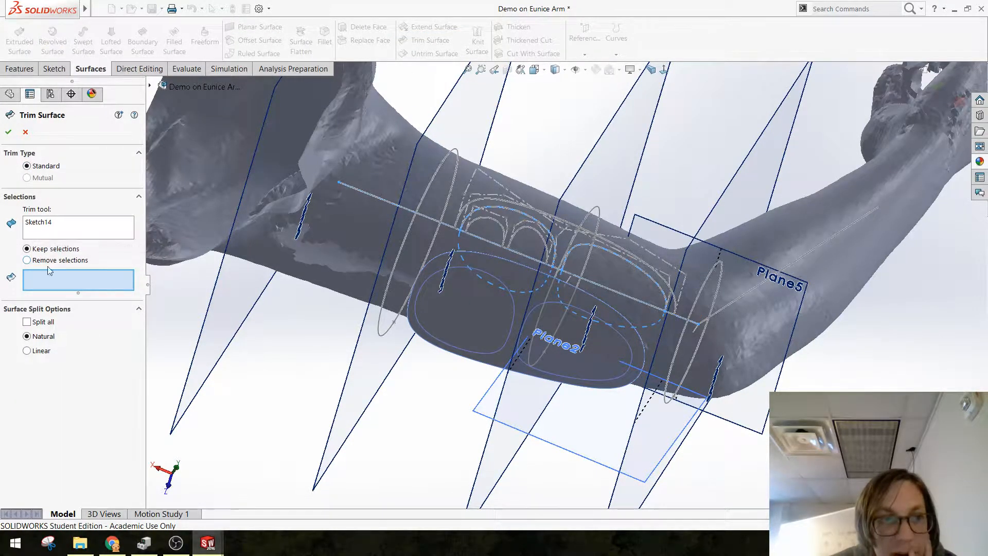
left_click(487, 326)
left_click(611, 358)
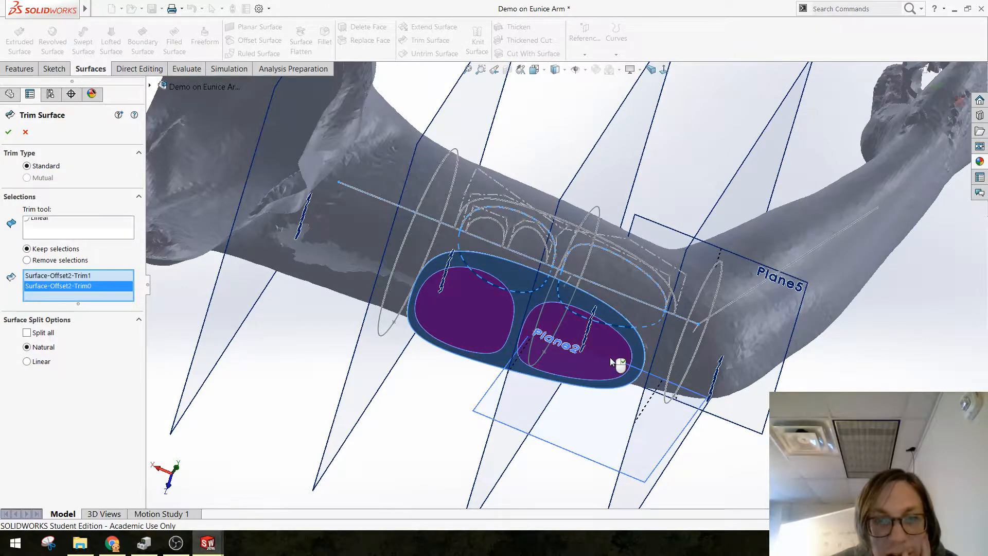
right_click(540, 420)
Step: Show the Surface-Trim2 and Baseline Surface bodies again
middle_click_drag(486, 377, 453, 428)
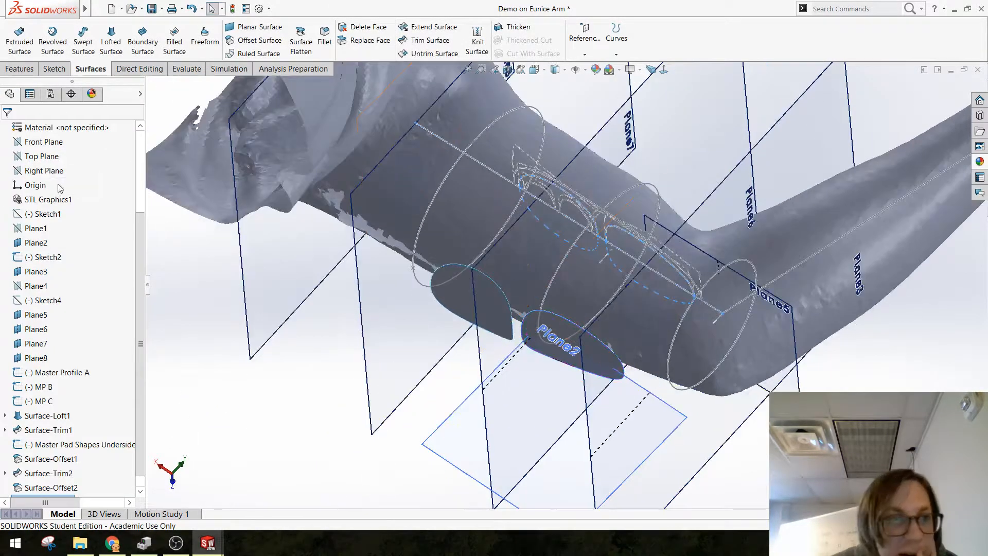
scroll(62, 232, "up", 3)
left_click(37, 200)
left_click(43, 191)
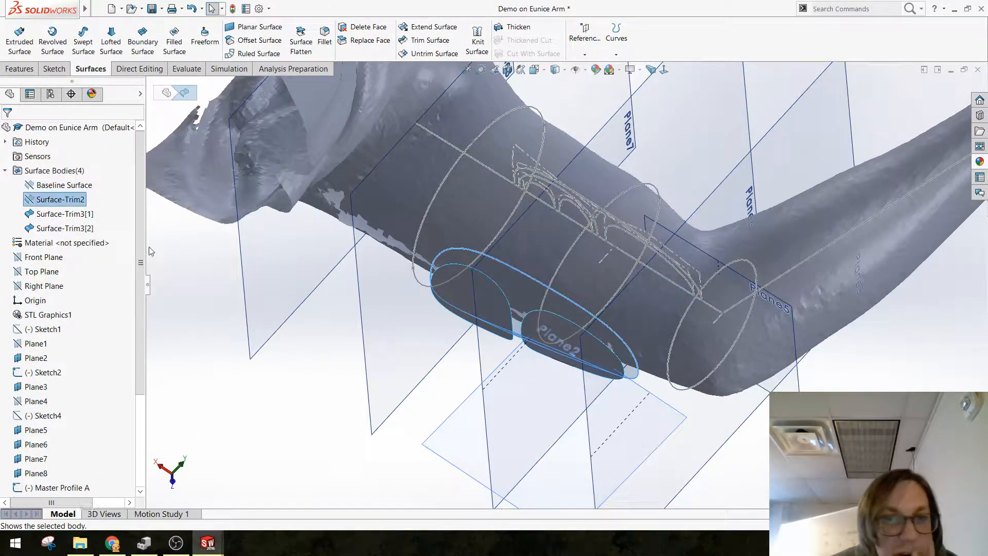
left_click(307, 381)
left_click(34, 186)
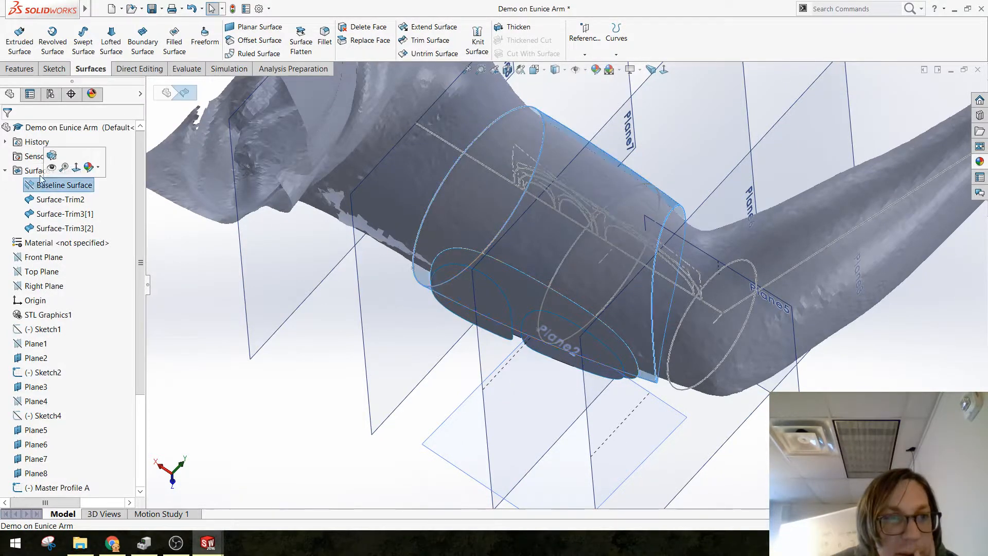
left_click(56, 169)
left_click(374, 331)
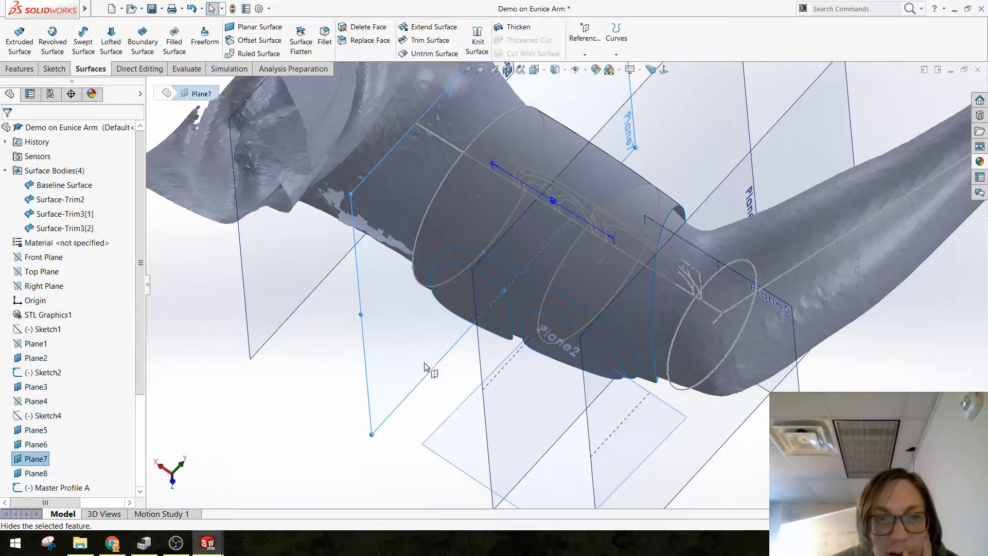
left_click(317, 344)
Step: Offset the rounded pad surface nearer the shoulder outward by 5 mm with Offset Surface
middle_click_drag(317, 345, 520, 466)
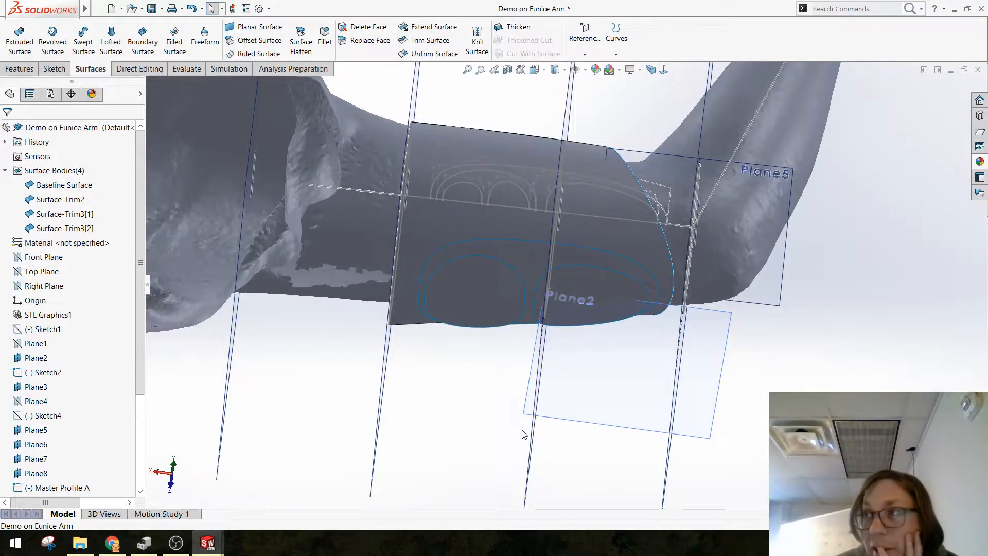
scroll(509, 309, "down", 1)
mouse_move(465, 324)
middle_mouse_down()
mouse_move(454, 268)
mouse_move(454, 327)
mouse_move(445, 320)
middle_mouse_up()
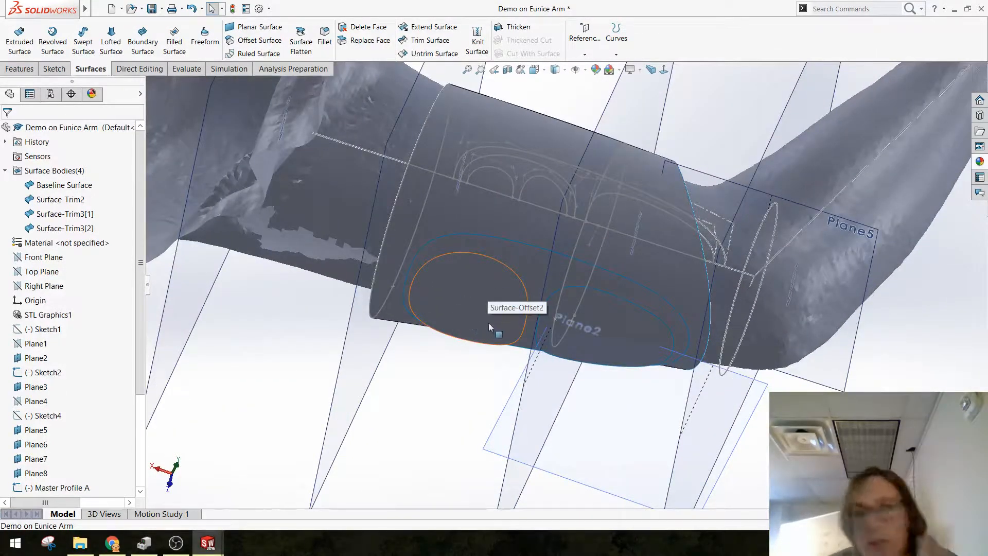
left_click(465, 295)
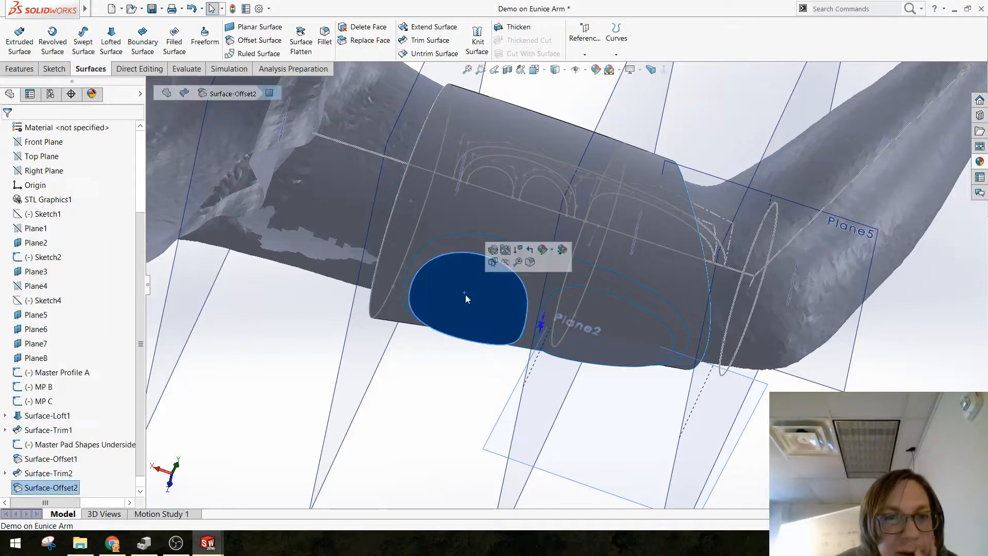
left_click(259, 41)
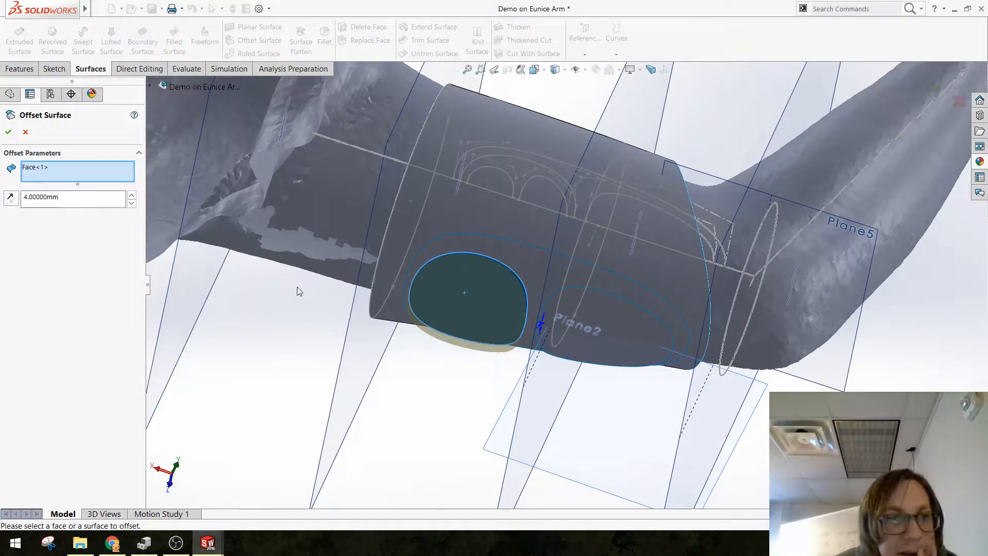
type("5")
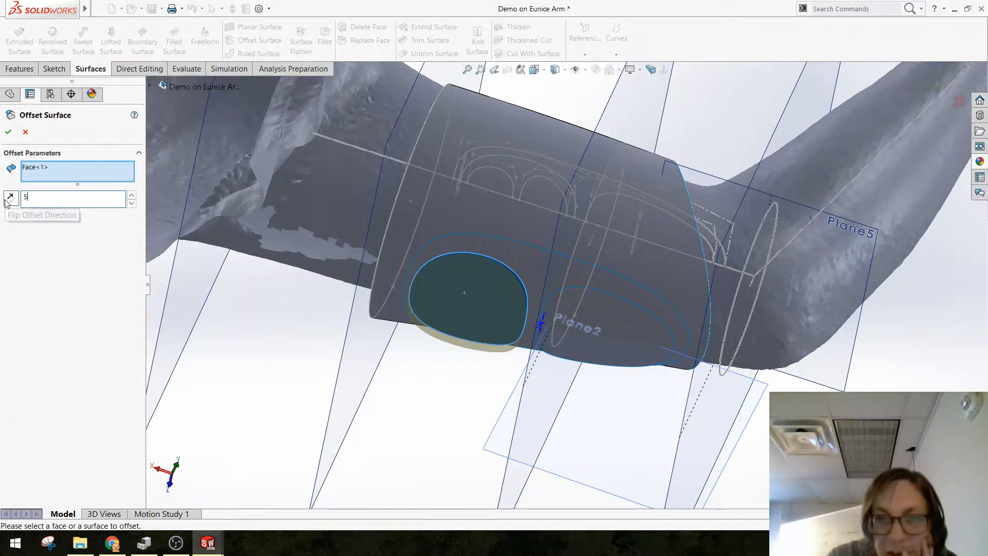
key("Return")
left_click(8, 132)
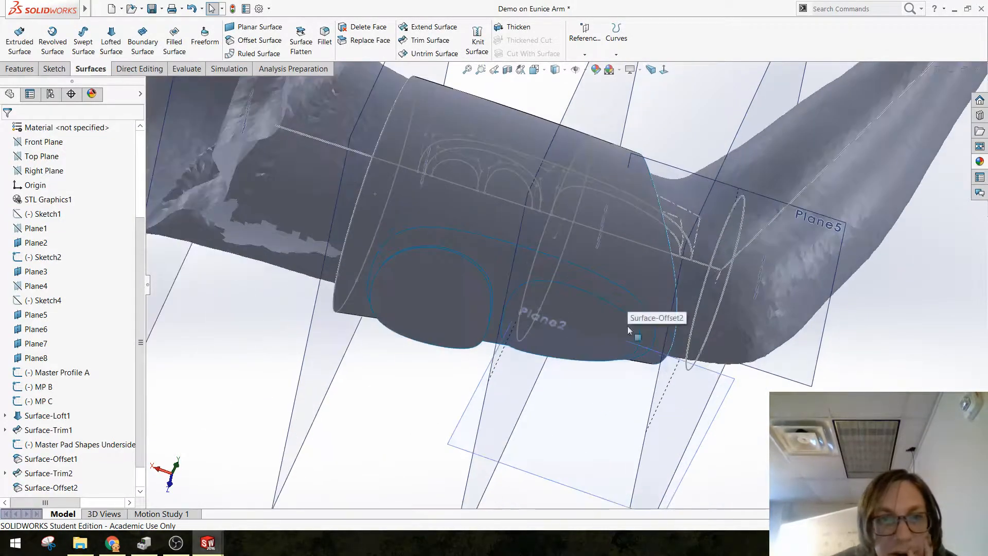
Step: Start a sketch on Plane5 and convert the two smallest arches and the baseline into it
left_click(811, 243)
left_click(858, 216)
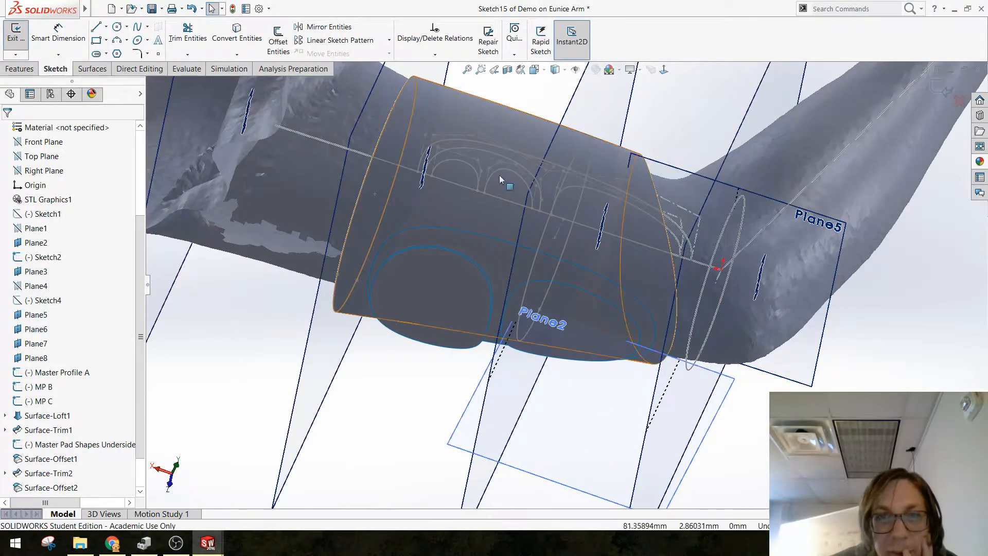
left_click(243, 36)
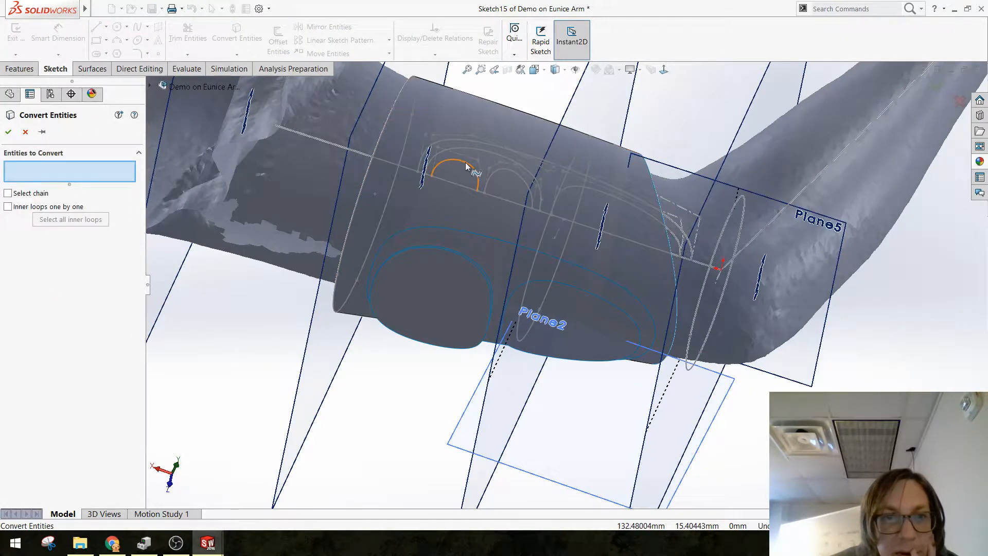
left_click(469, 166)
left_click(519, 175)
right_click(519, 176)
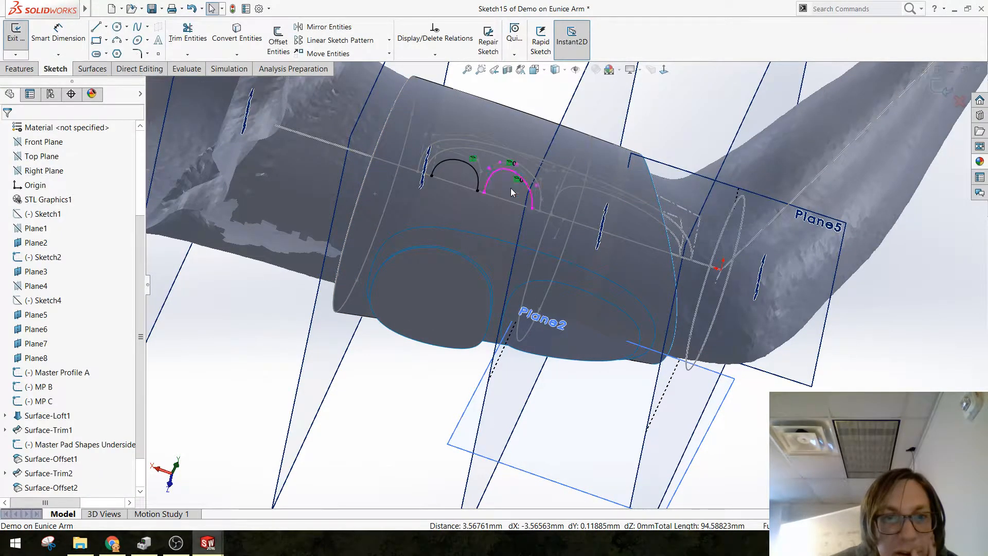
left_click(512, 201)
left_click(239, 41)
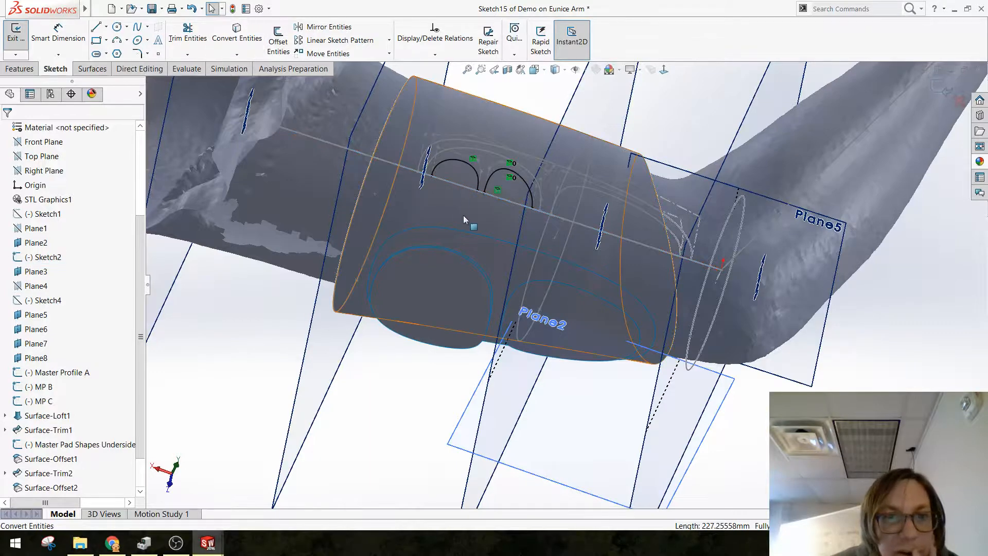
Step: Mirror the two smallest arches about the baseline to close them into two small outlines
left_click(329, 27)
left_click(458, 164)
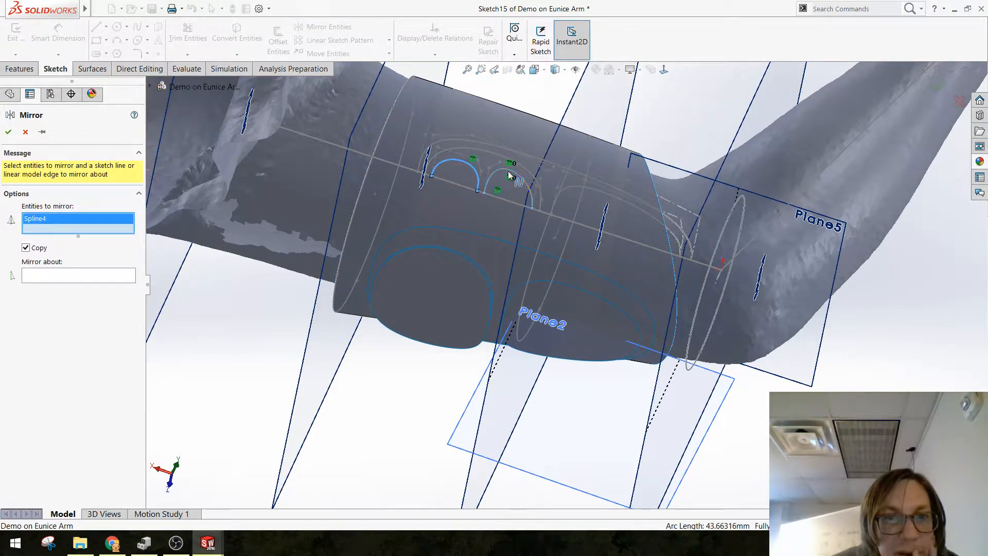
left_click(530, 198)
left_click(519, 205)
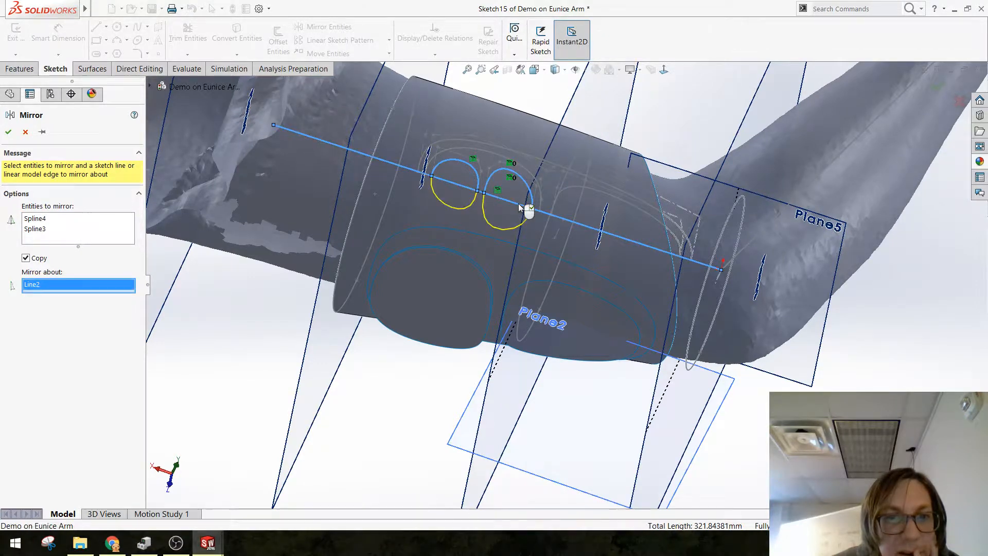
key("Return")
left_click(453, 181)
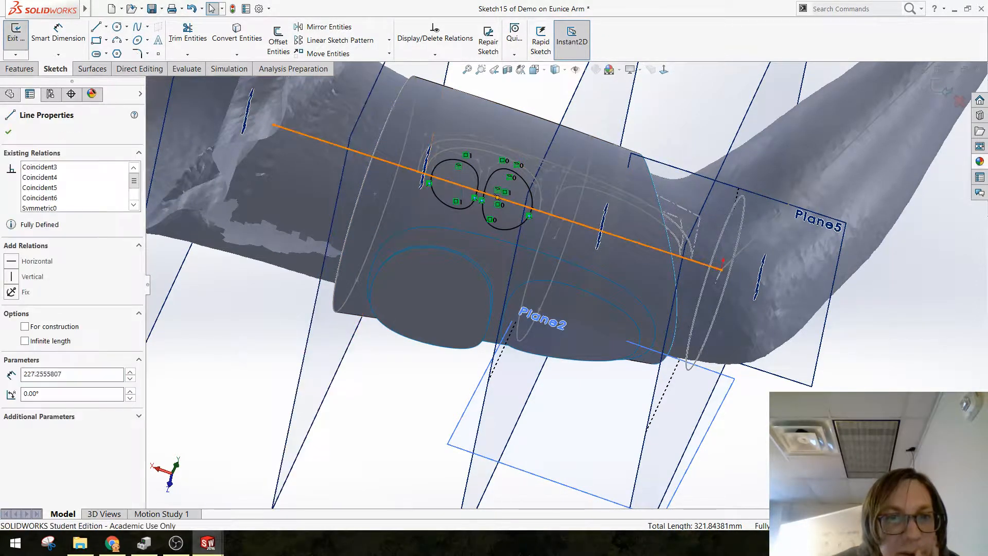
left_click(694, 123)
left_click(411, 118)
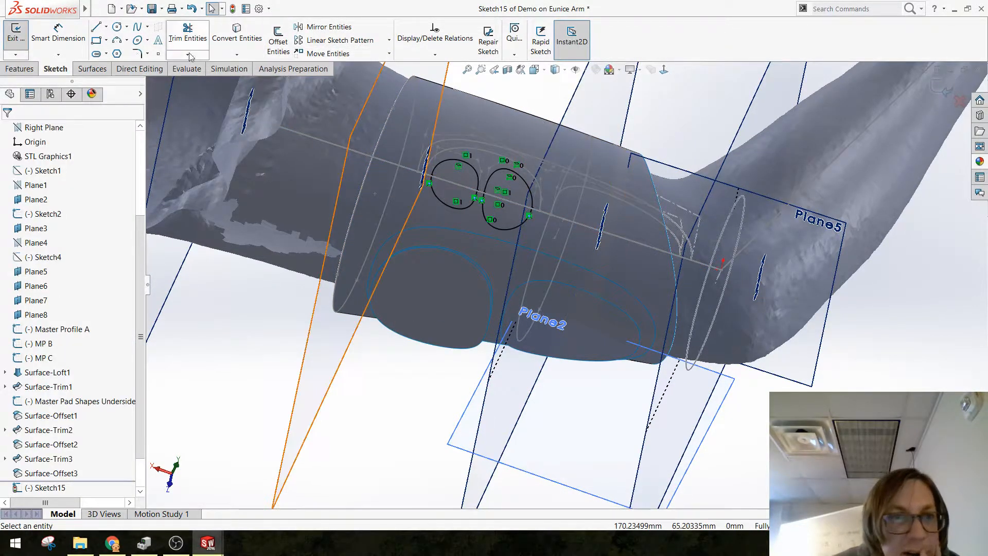
Step: Trim the 5 mm offset pad surface with the small mirrored outlines, keeping only the two regions inside them
left_click(91, 68)
left_click(417, 40)
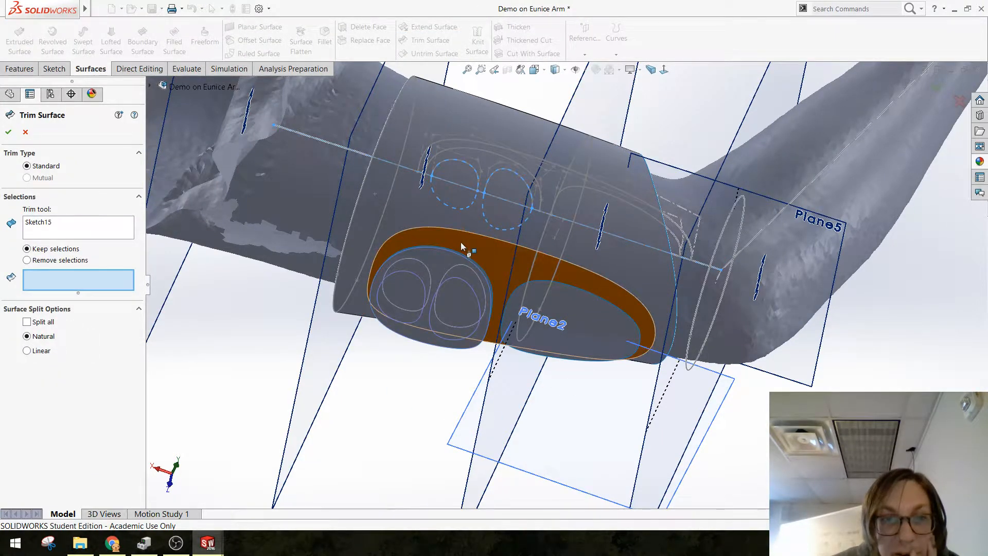
middle_click_drag(493, 264, 459, 338)
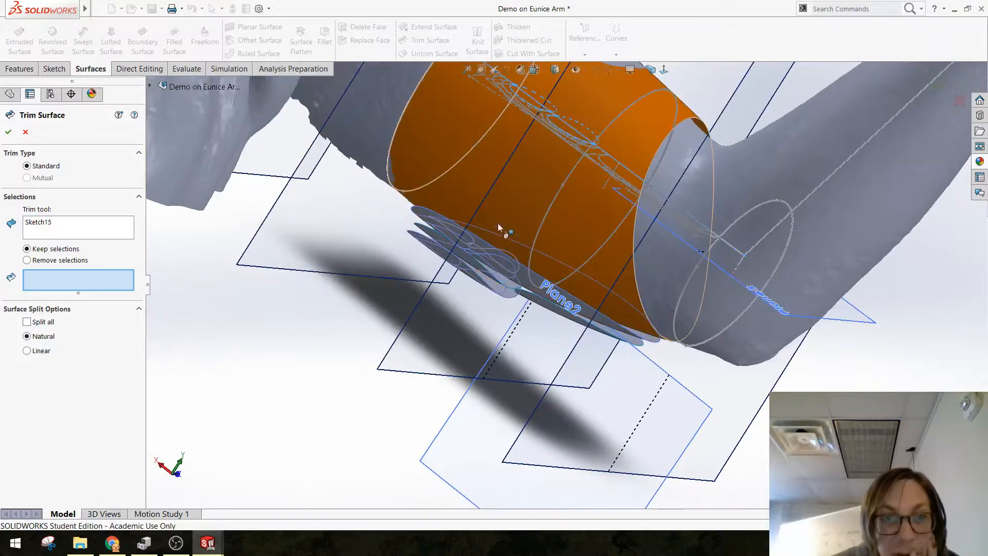
middle_click_drag(489, 296, 432, 304)
left_click(471, 285)
left_click(425, 278)
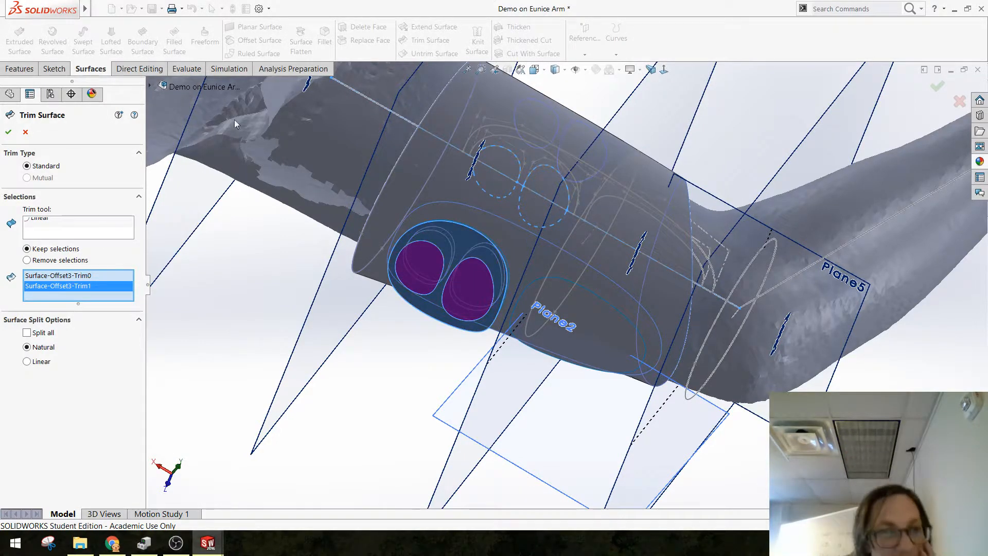
left_click(8, 132)
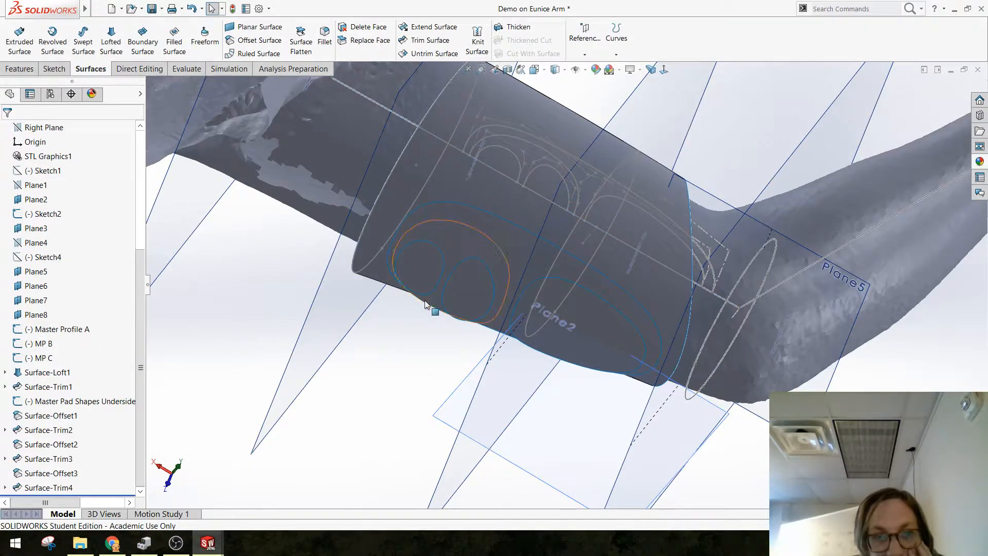
middle_click_drag(426, 305, 403, 312)
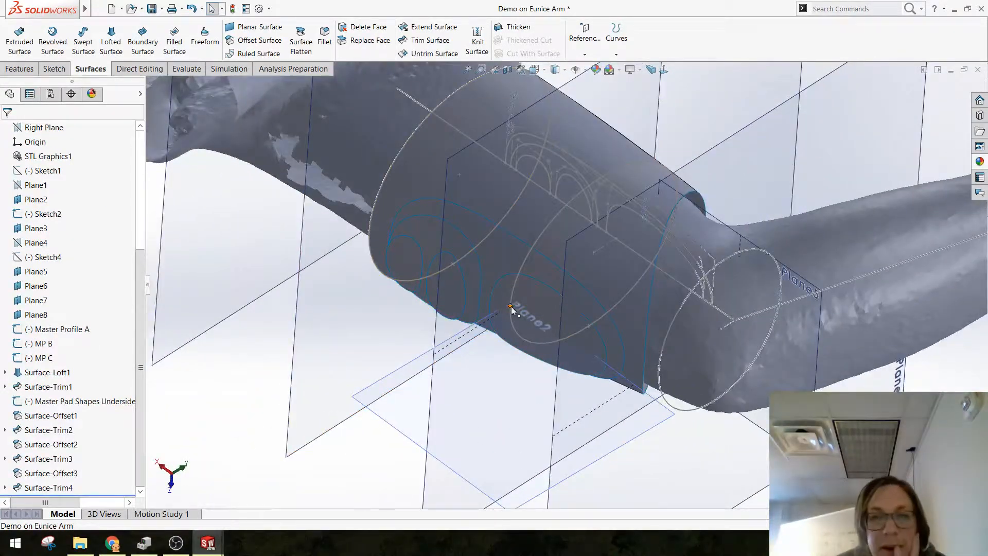
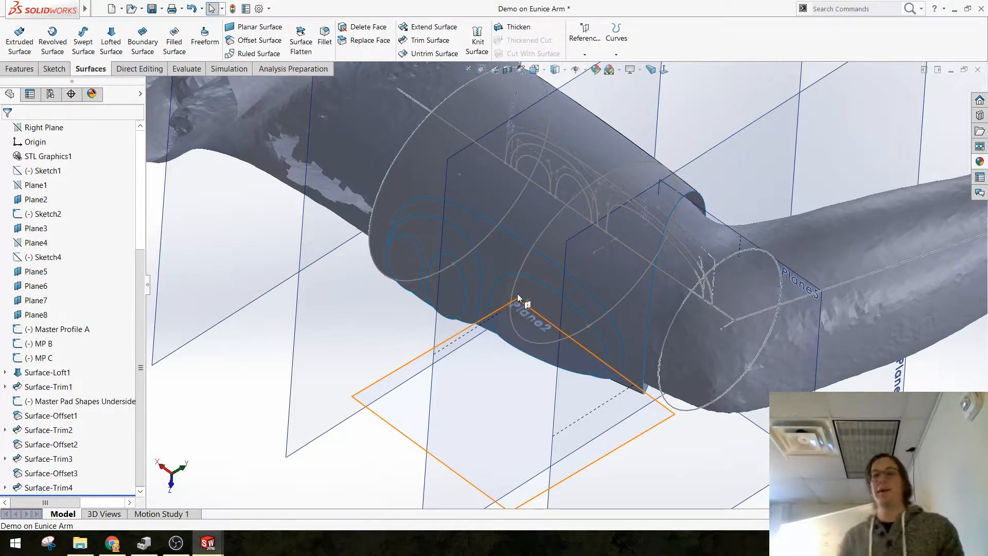
Step: Check the finished stepped pad surfaces on the arm's underside and save the part
scroll(532, 313, "down", 3)
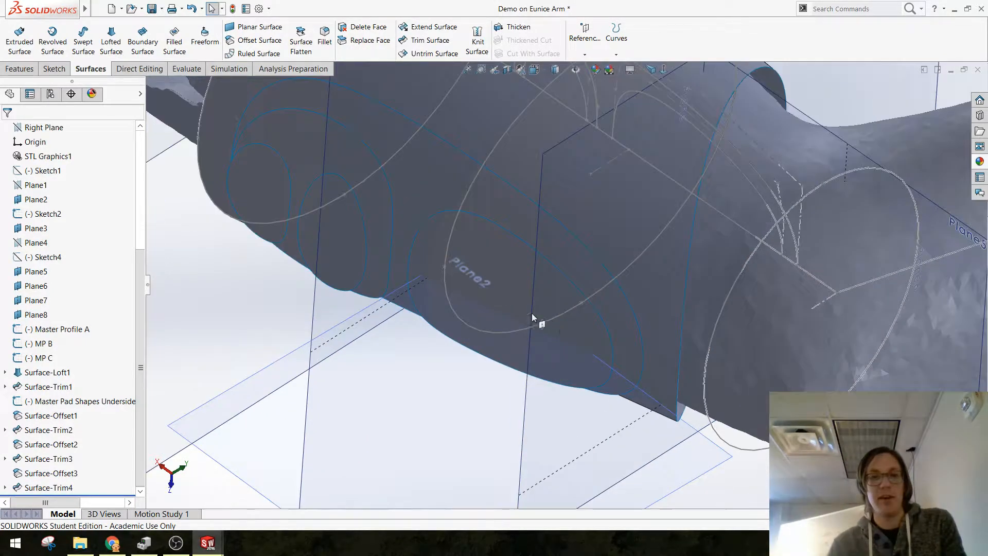
mouse_move(532, 313)
middle_mouse_down()
mouse_move(540, 276)
mouse_move(551, 313)
middle_mouse_up()
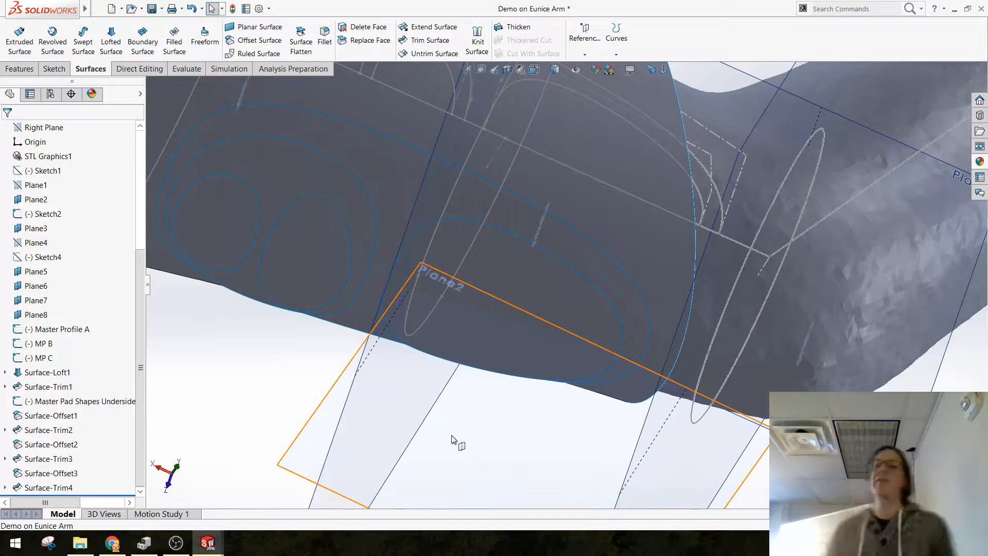
scroll(576, 375, "up", 5)
middle_click_drag(427, 230, 410, 315)
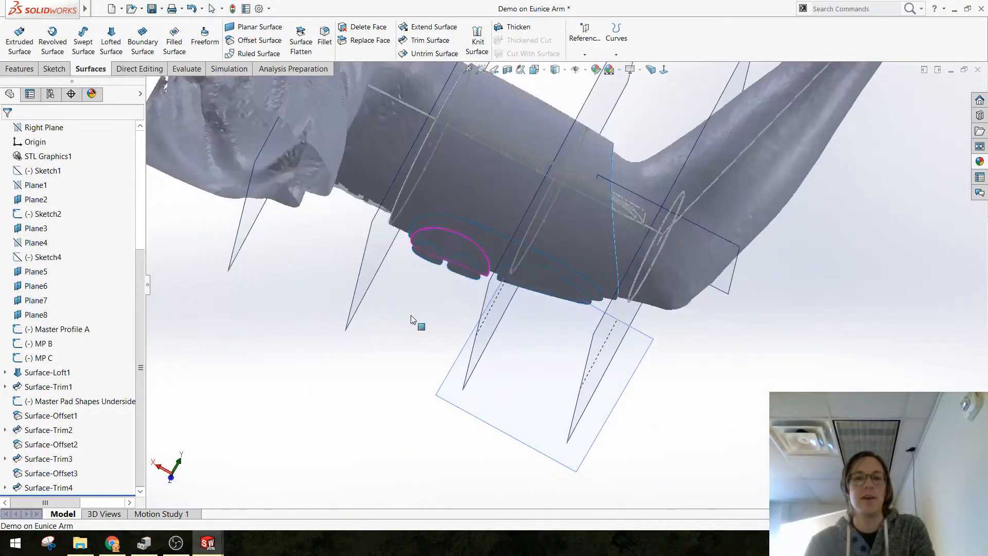
key("ctrl+s")
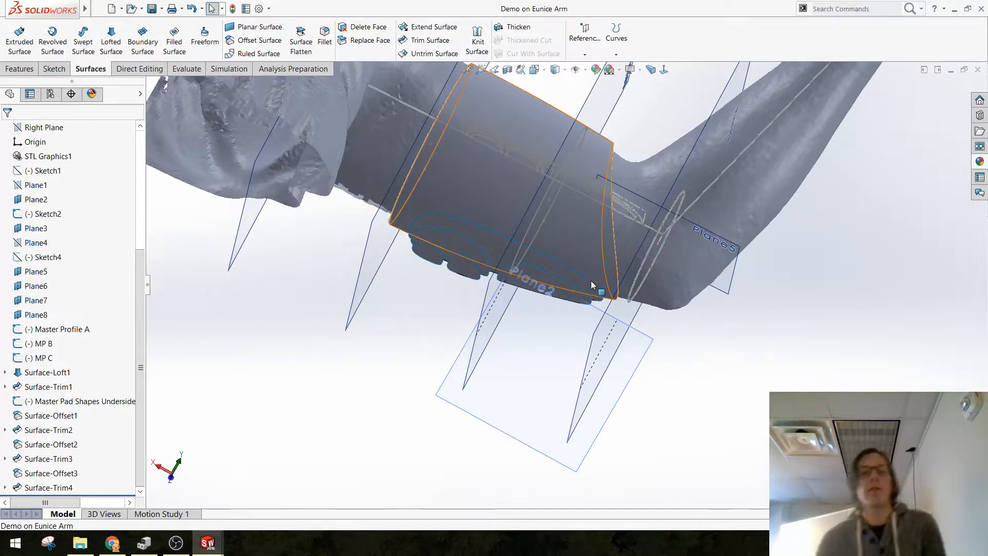
scroll(588, 239, "down", 1)
middle_click_drag(588, 238, 505, 217)
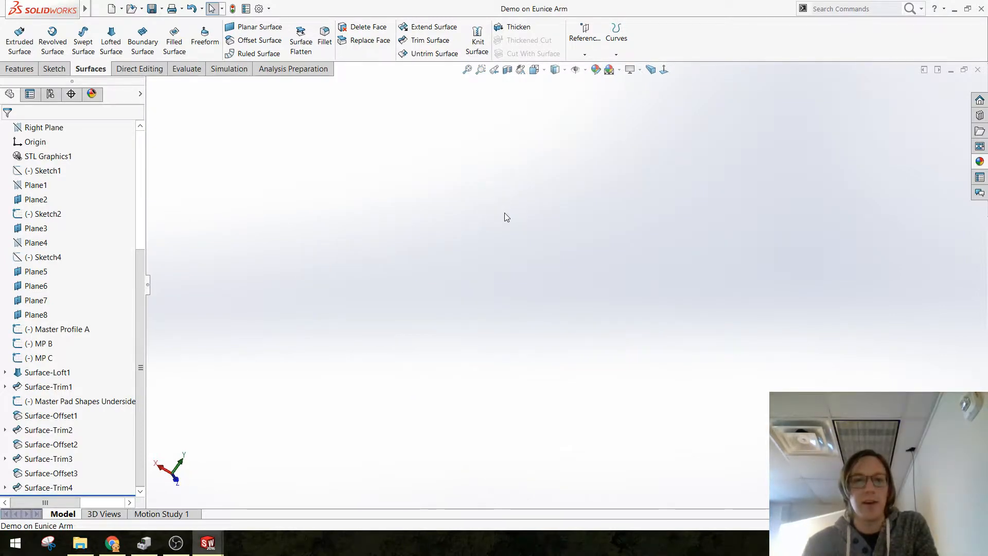
key("f")
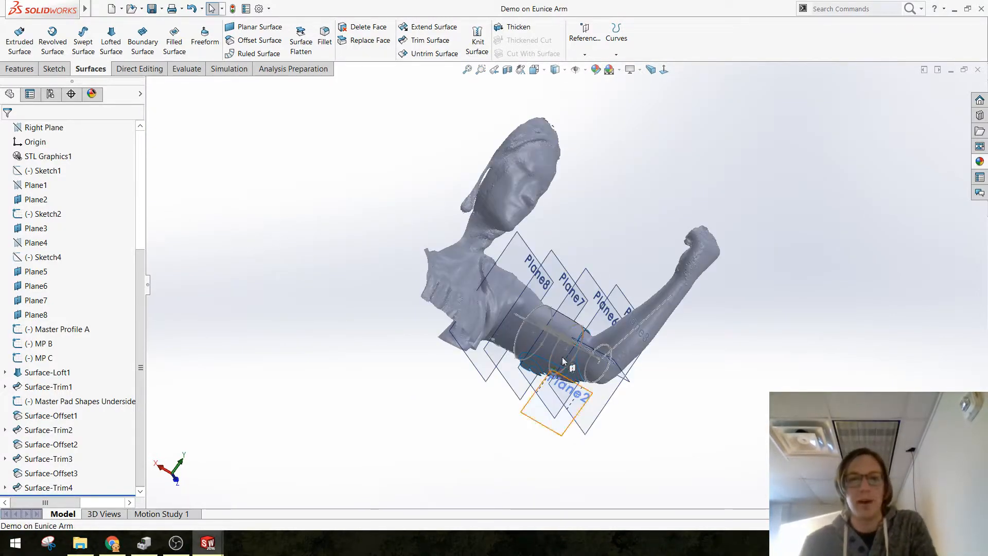
scroll(562, 358, "down", 7)
middle_click_drag(578, 268, 496, 214)
scroll(496, 214, "up", 1)
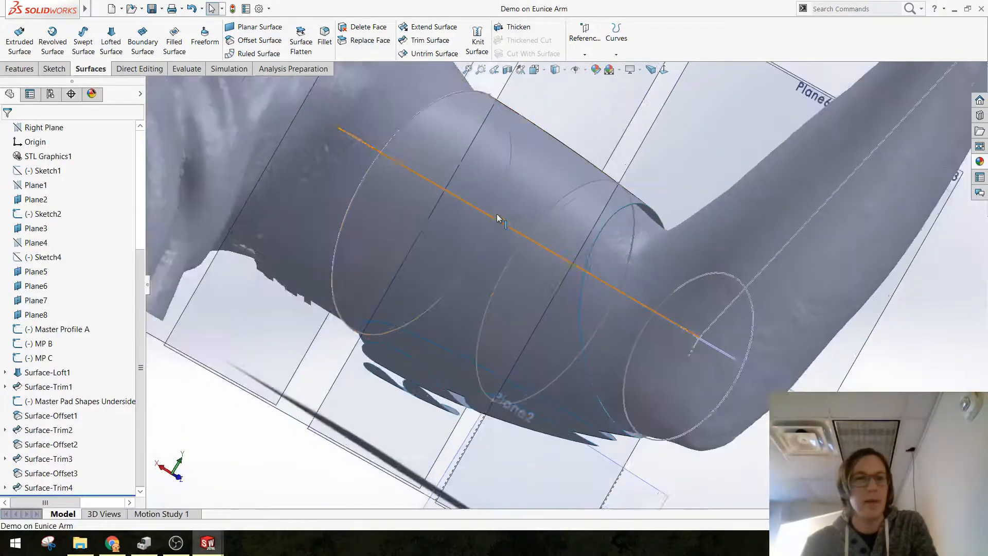
scroll(495, 214, "up", 1)
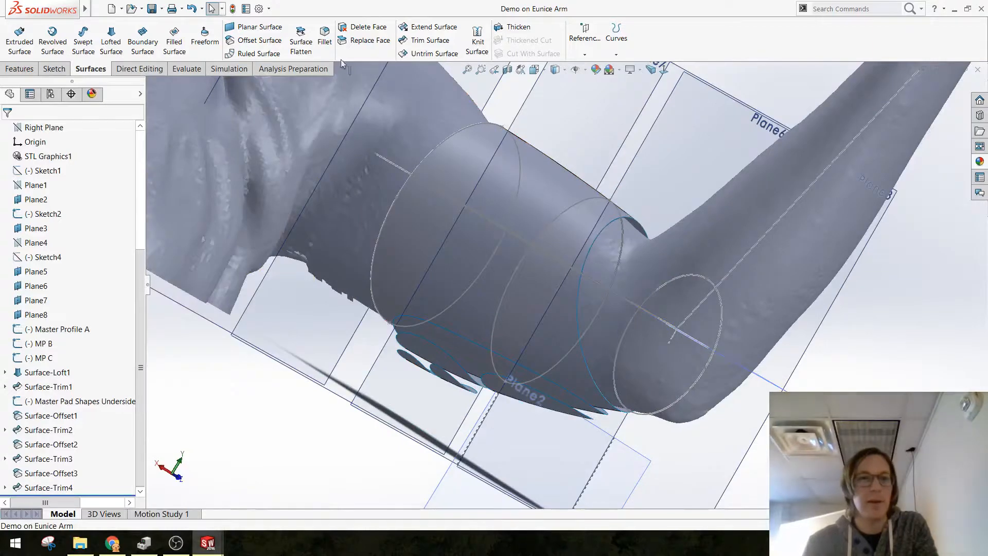
left_click(518, 30)
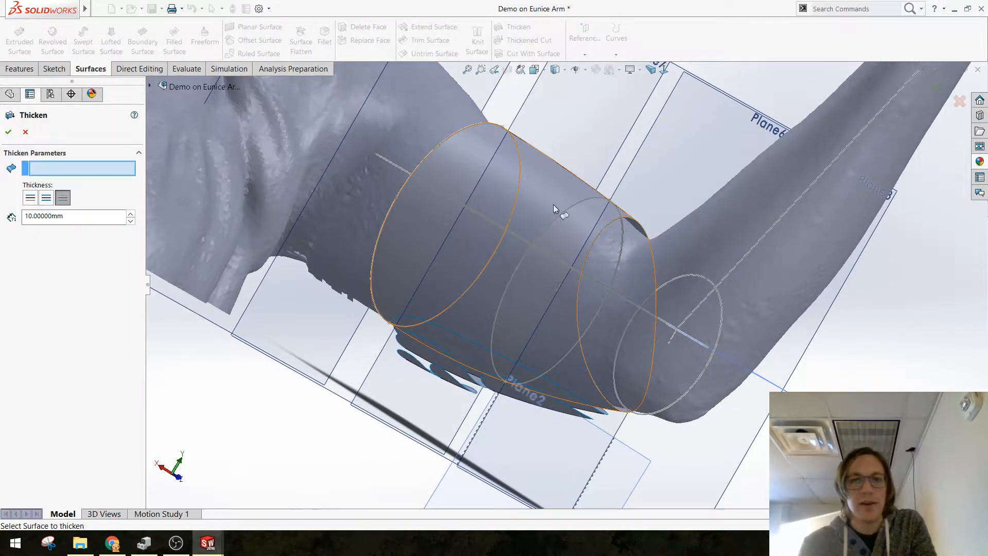
left_click(25, 133)
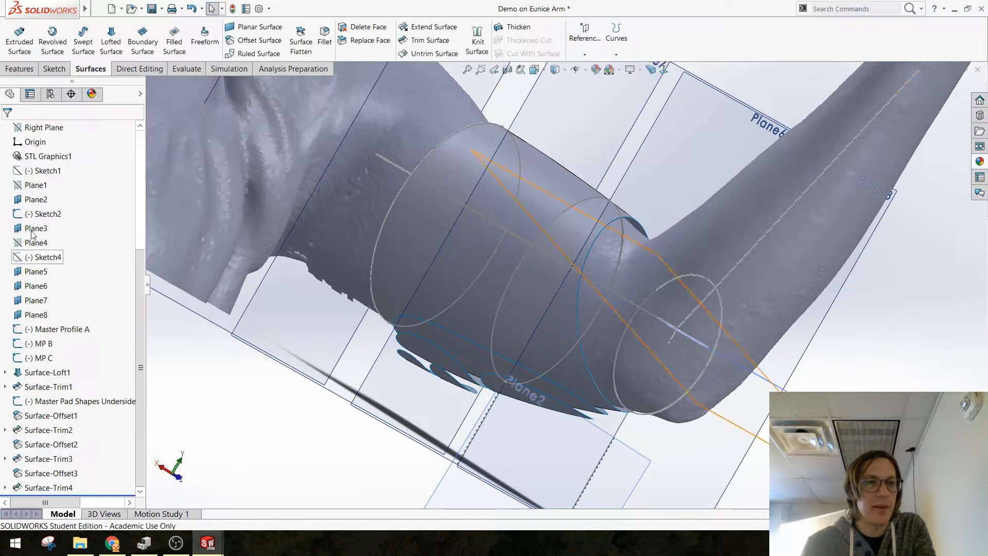
Step: Make one copy of the Baseline Surface body in place, without translation or rotation, and hide the original
left_click(45, 188)
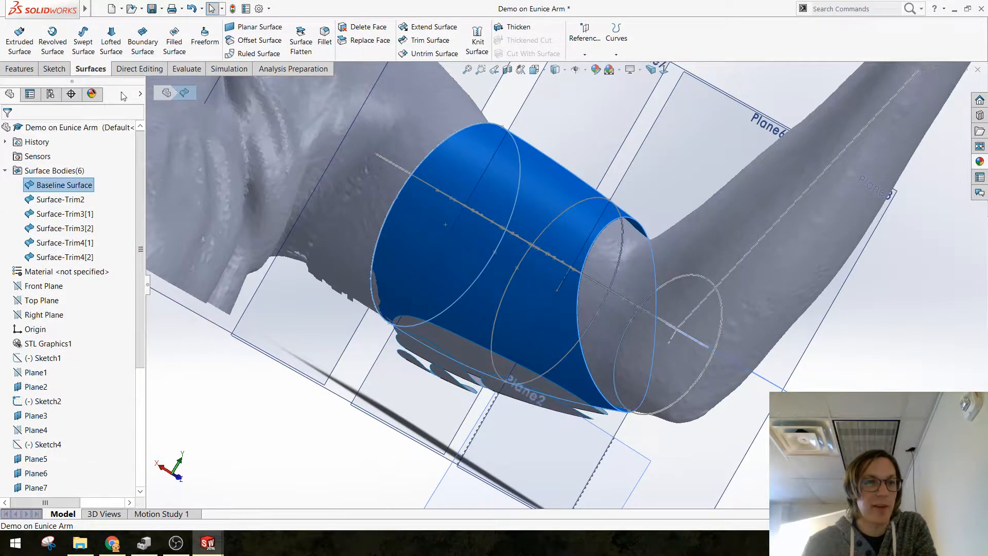
left_click(139, 69)
left_click(48, 44)
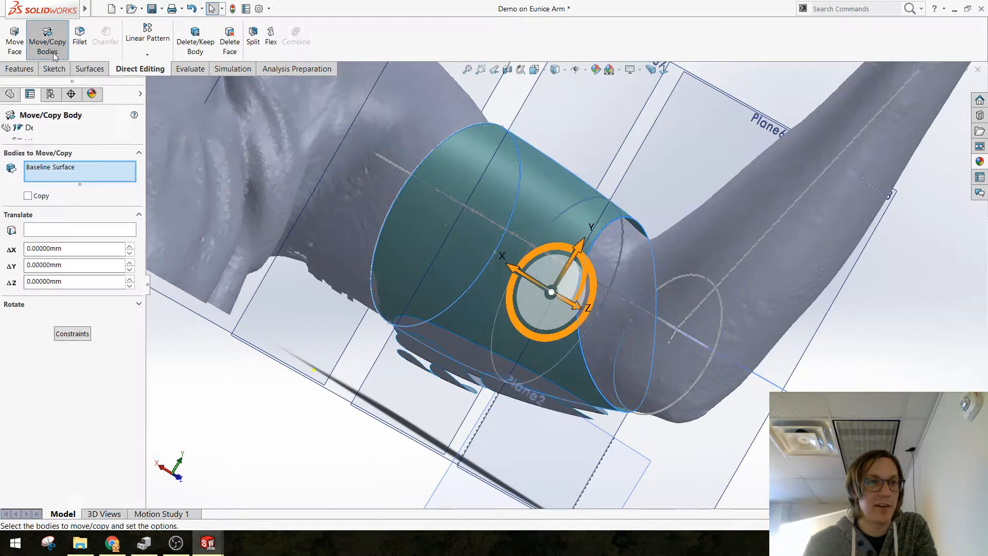
left_click(28, 196)
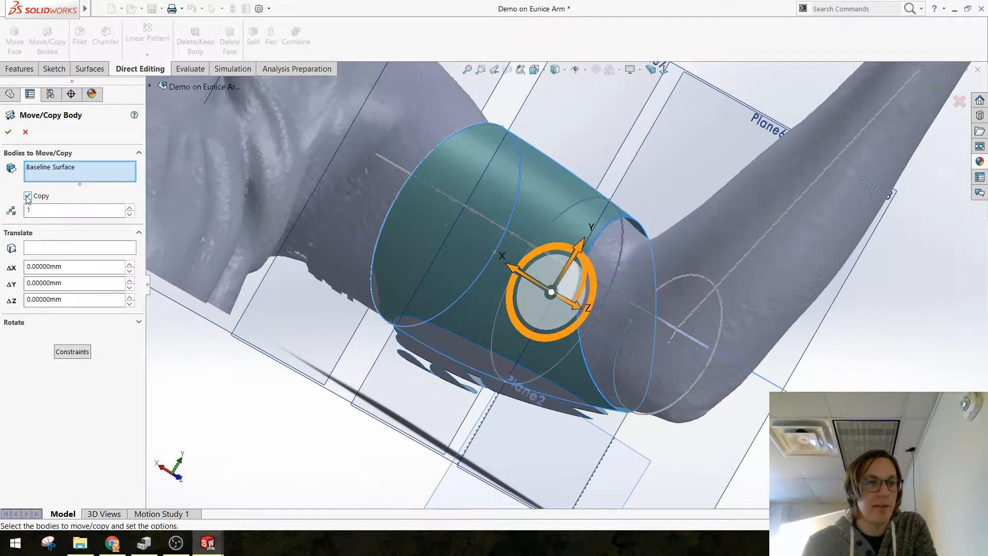
left_click(8, 131)
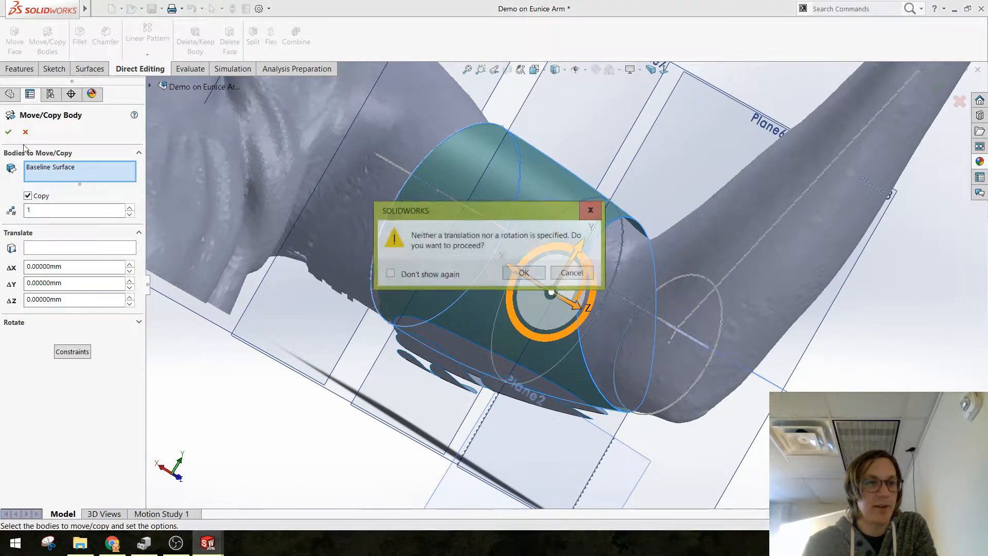
left_click(522, 274)
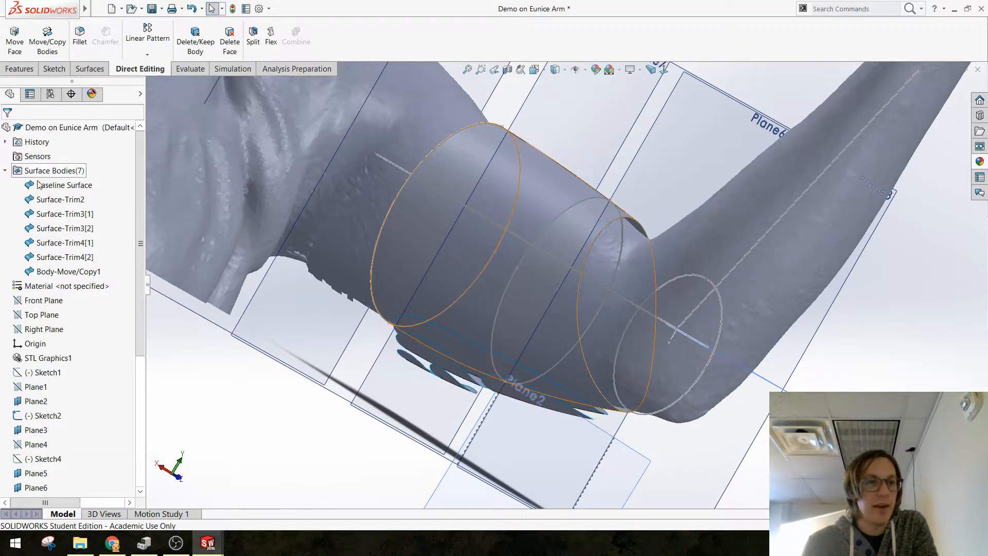
left_click(35, 186)
left_click(39, 170)
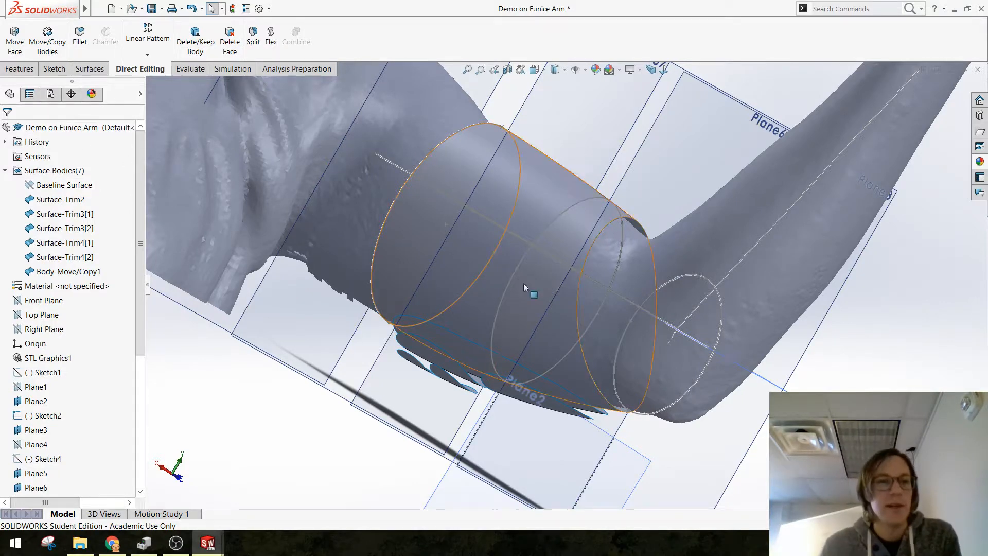
Step: Thicken the copied baseline surface inward toward the arm by 3 mm
left_click(90, 68)
left_click(516, 30)
left_click(579, 201)
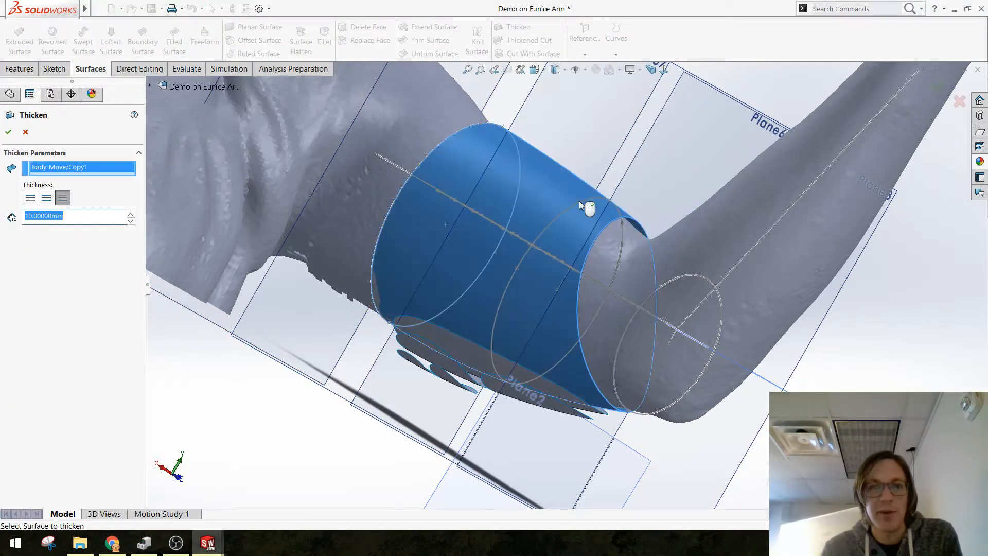
left_click(31, 198)
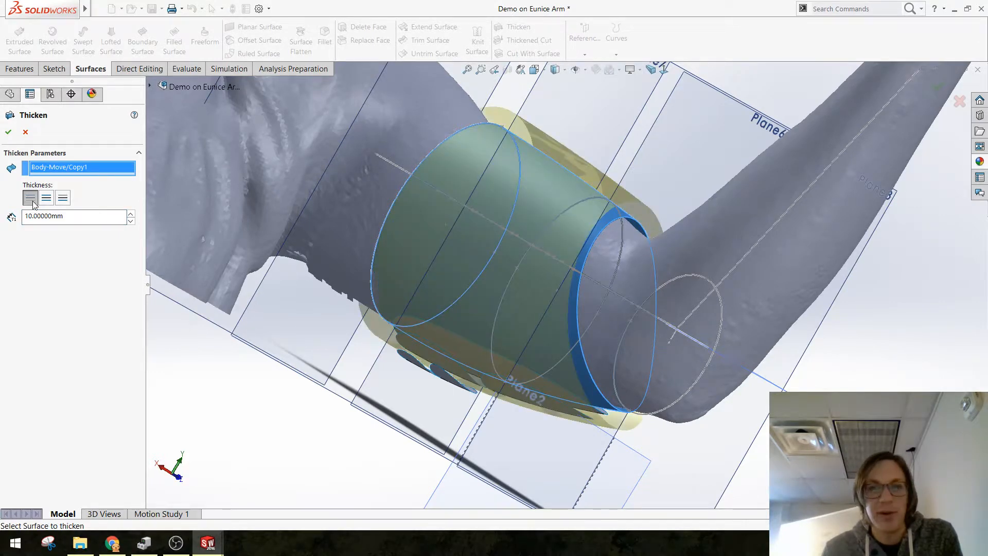
left_click(63, 198)
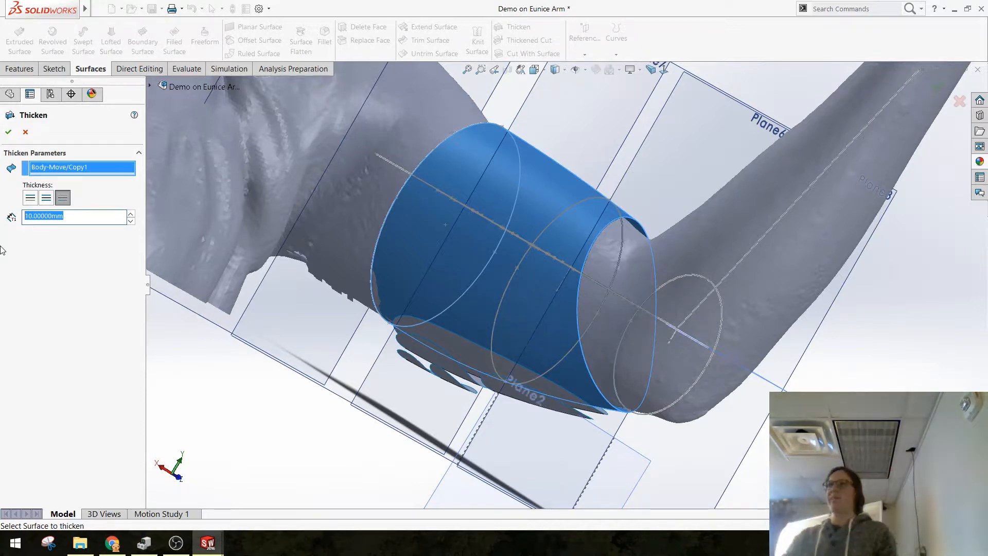
type("3")
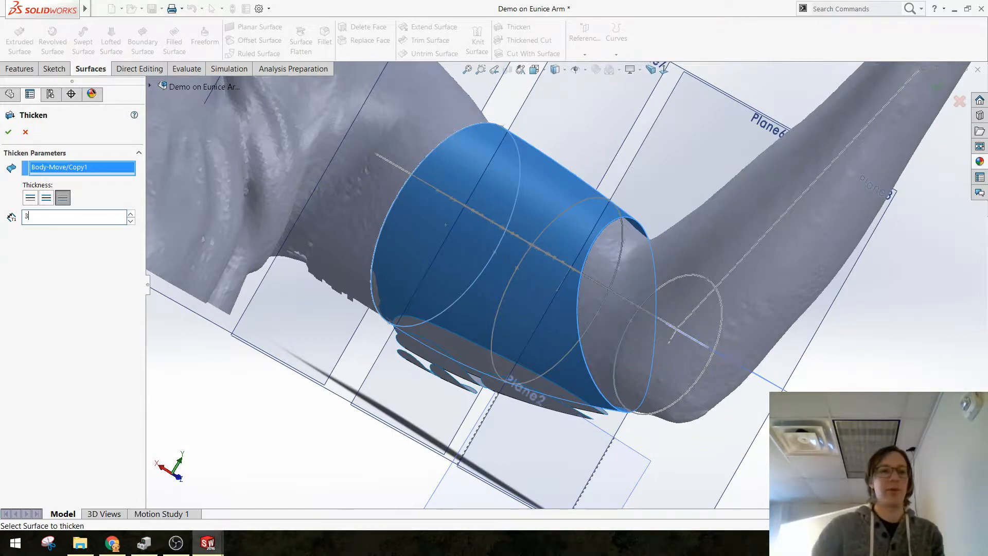
key("Return")
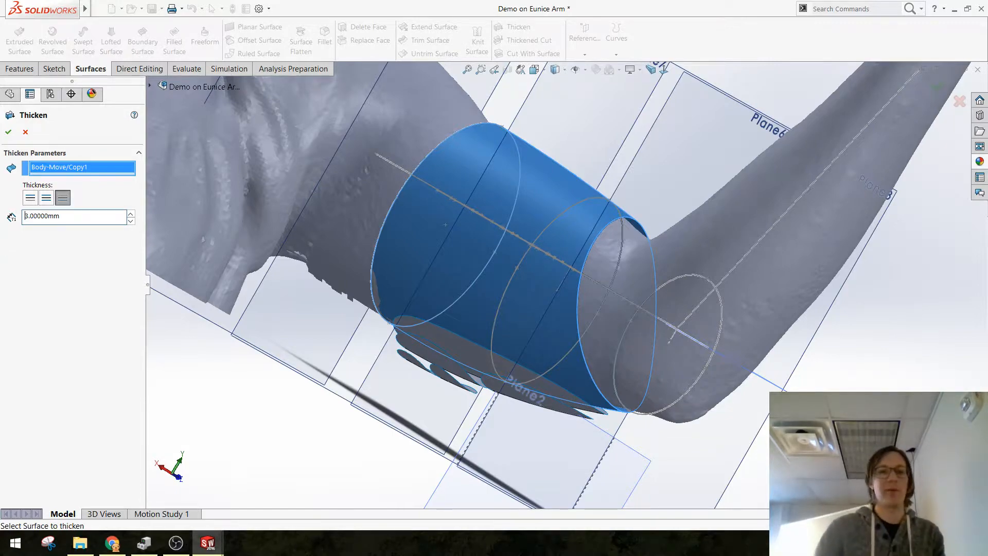
left_click(9, 132)
Step: Thicken the largest pad surface, Surface-Trim2, inward by 3.1 mm as a separate body without merging the result
middle_click_drag(514, 291, 430, 359)
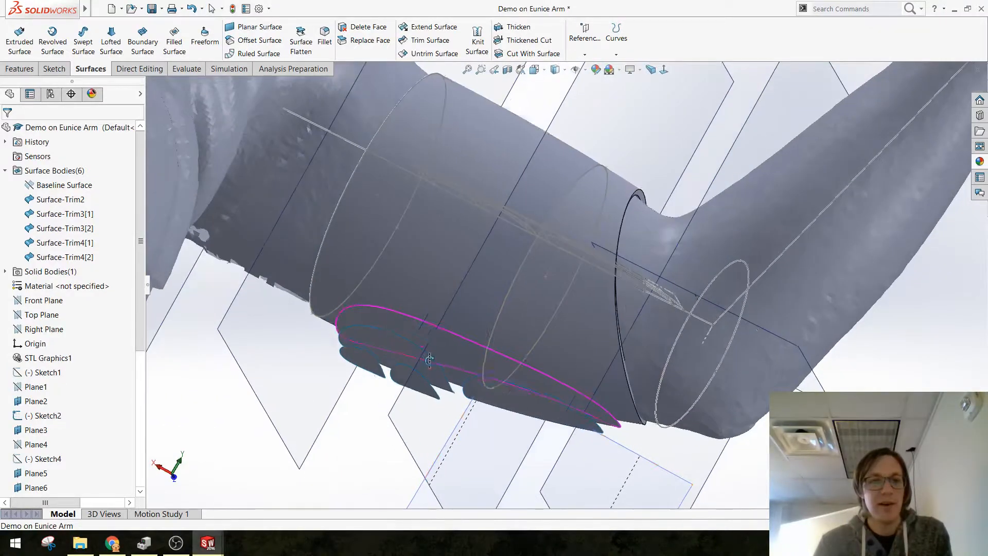
left_click(449, 351)
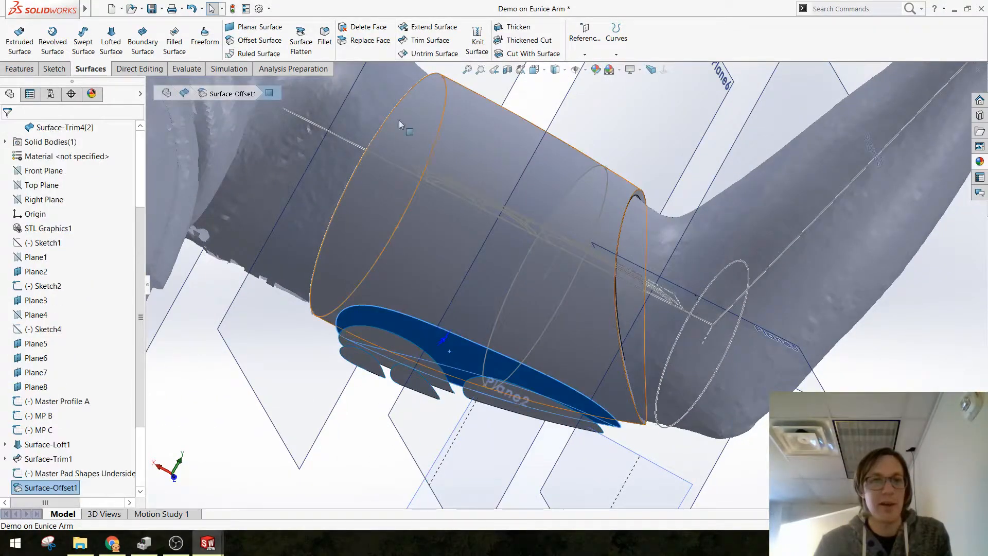
left_click(509, 31)
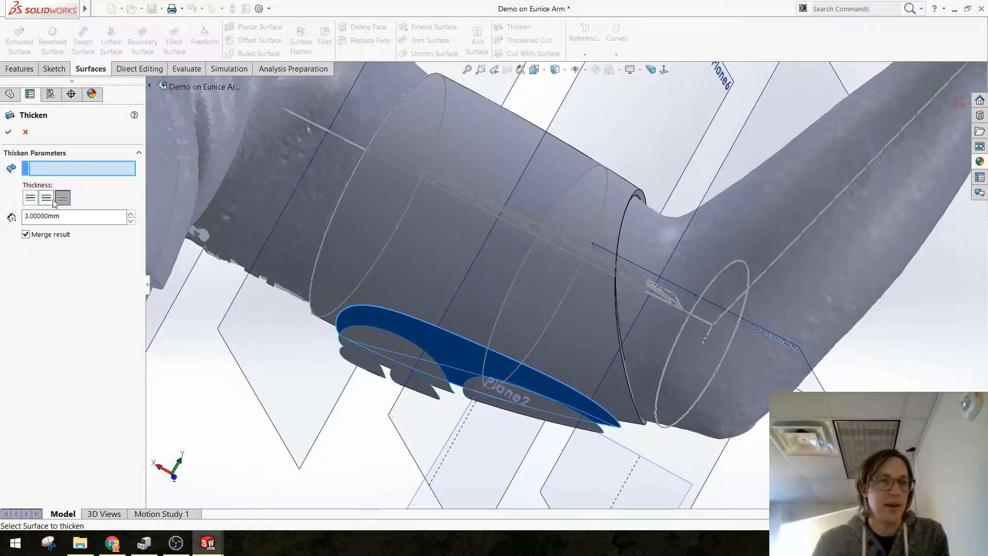
left_click_drag(62, 216, 26, 222)
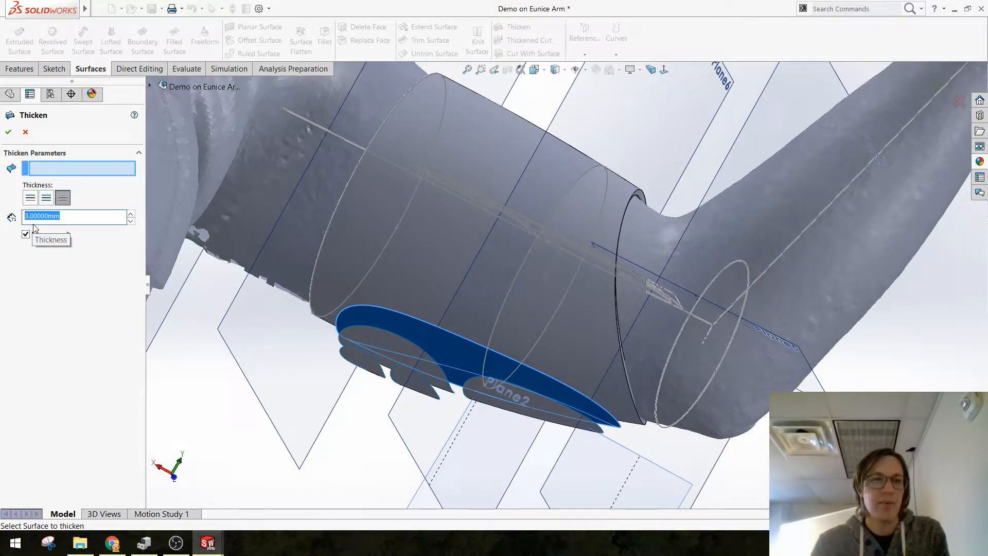
type("3.1")
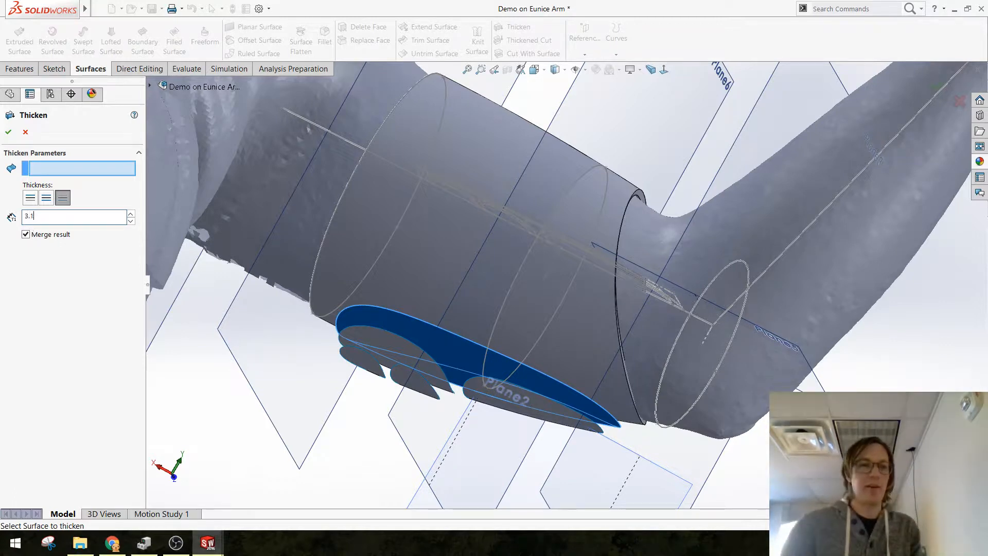
key("Return")
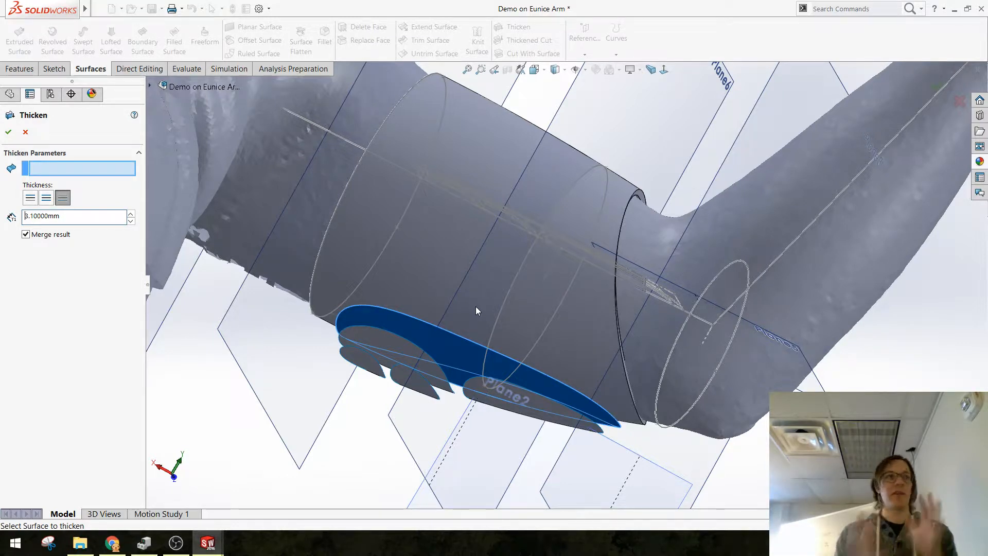
left_click(56, 236)
left_click(8, 133)
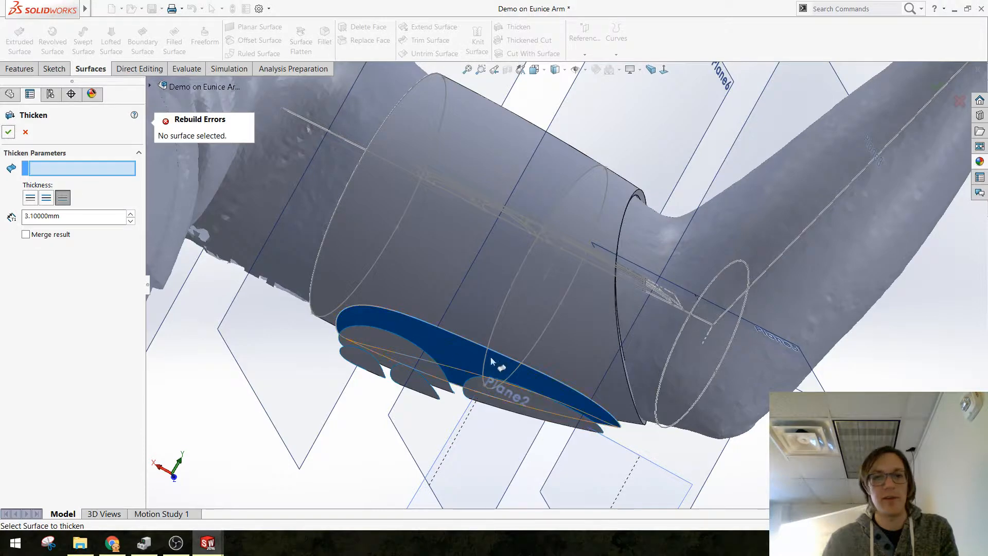
middle_click_drag(502, 306, 456, 310)
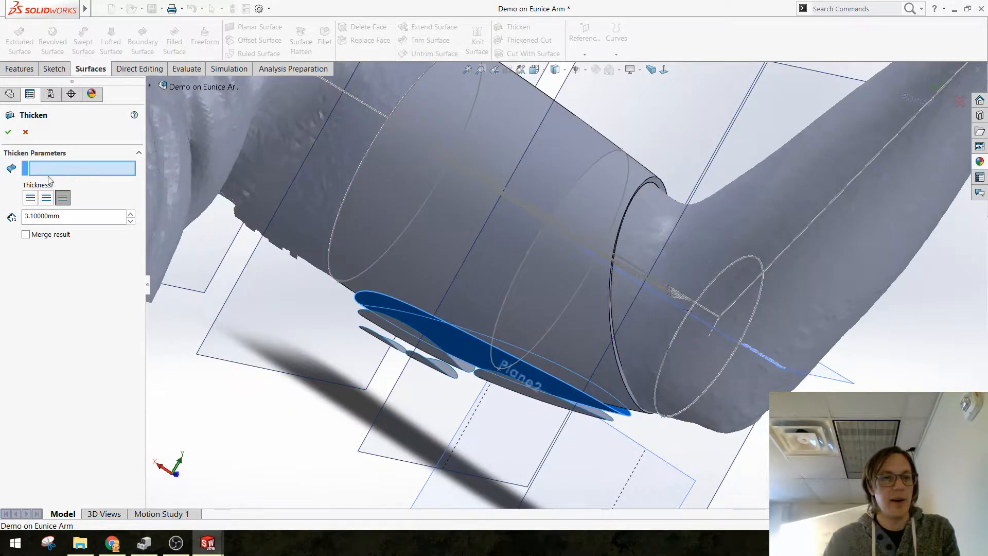
left_click(457, 344)
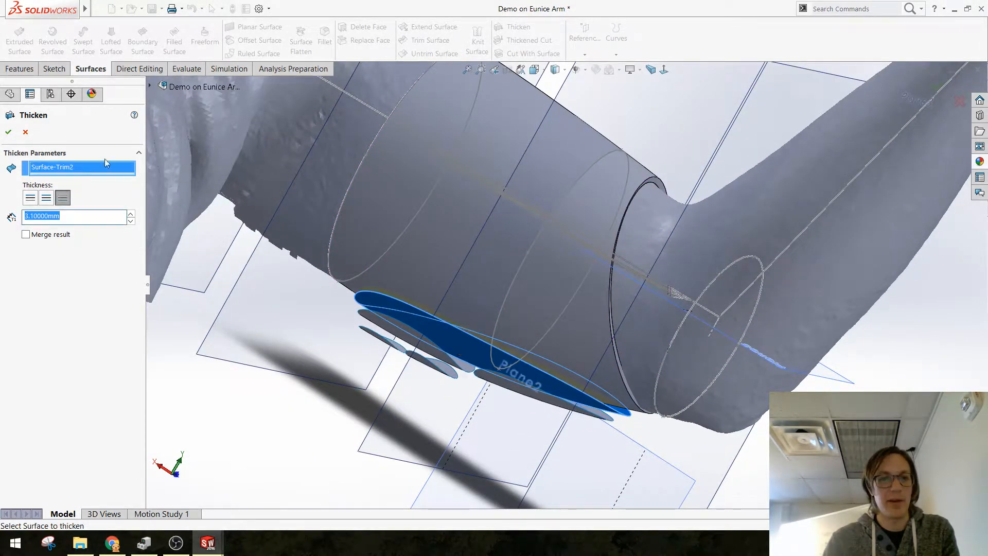
left_click(8, 133)
Step: Thicken the second-level pad surface nearer the shoulder, Surface-Trim3[2], inward by 4.1 mm as a separate body without merging the result
middle_click_drag(465, 309, 492, 291)
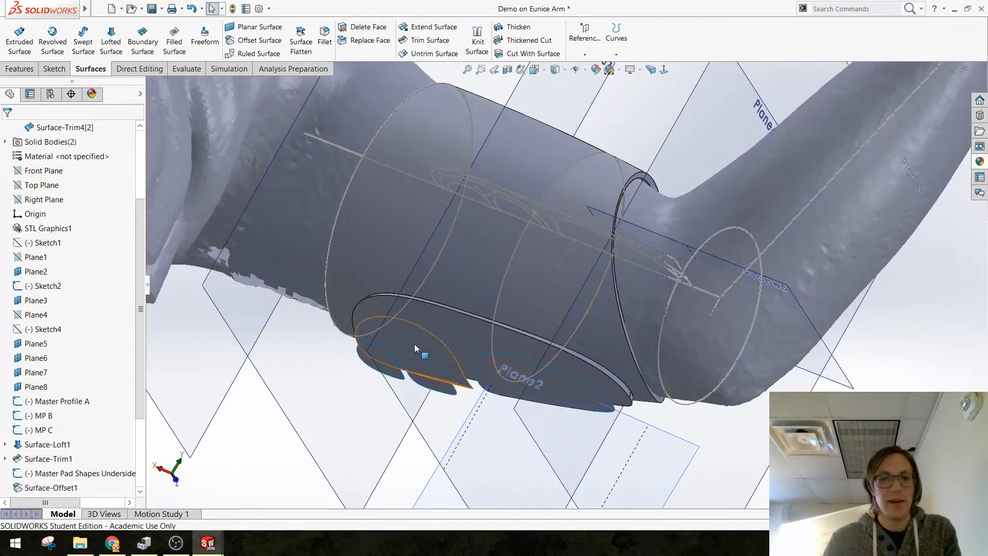
left_click(415, 344)
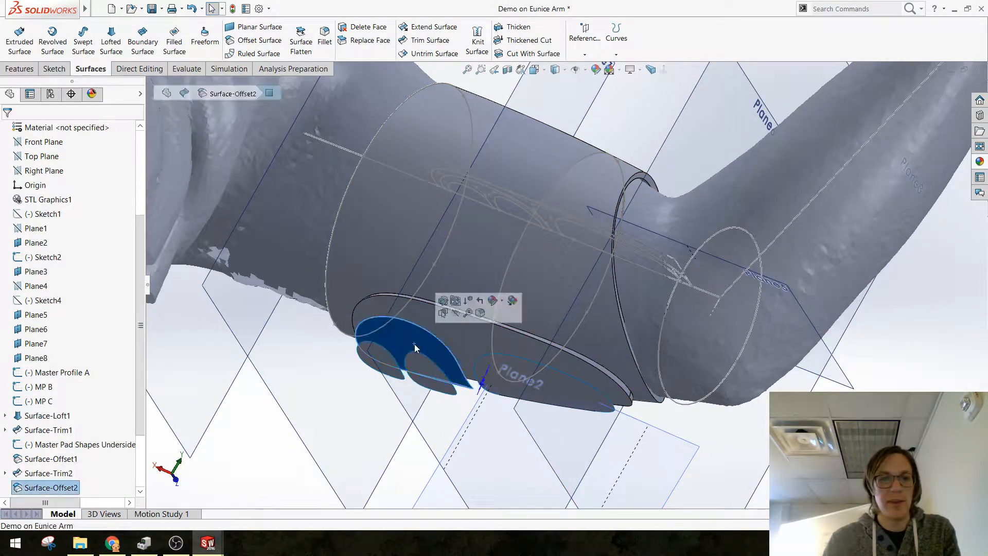
left_click(518, 27)
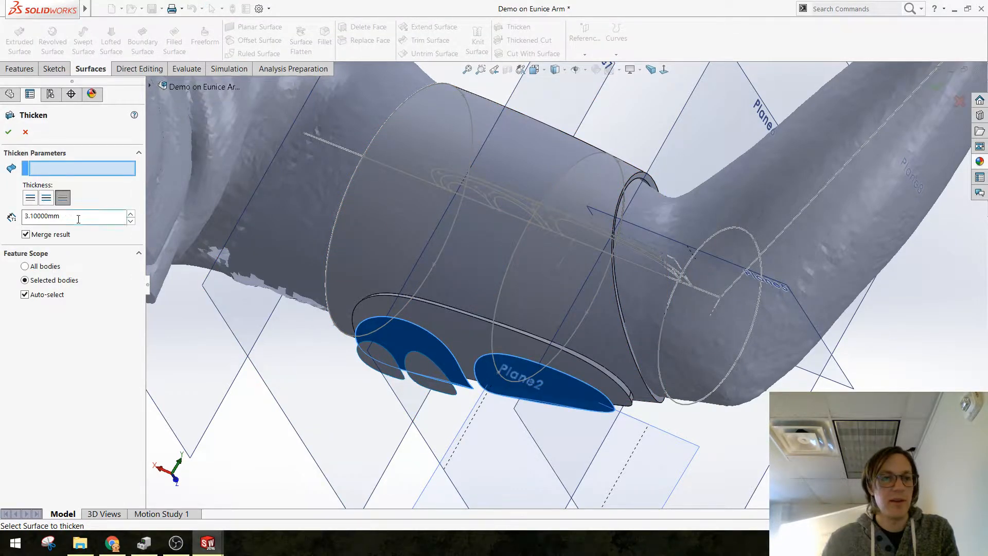
left_click_drag(78, 219, 3, 220)
type("4.1")
key("Return")
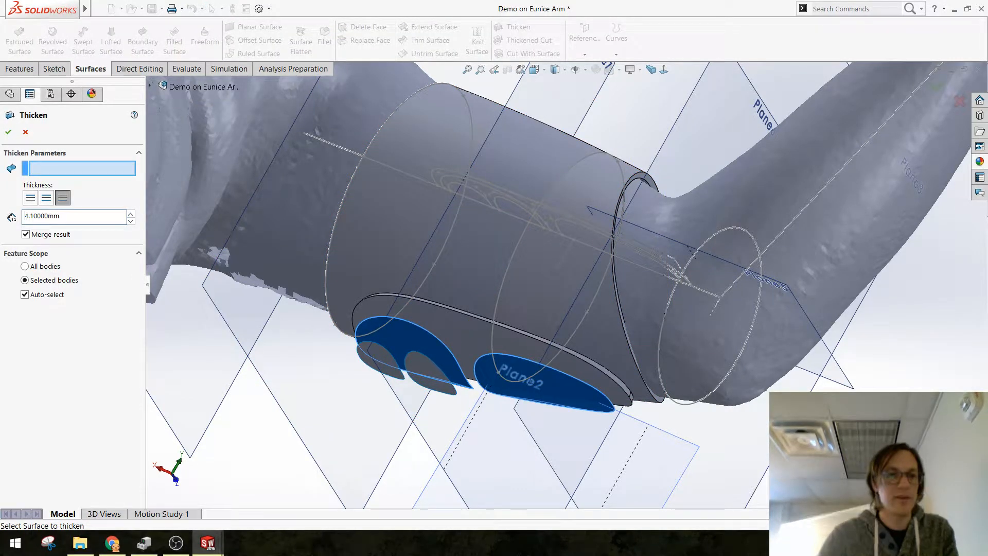
left_click(442, 354)
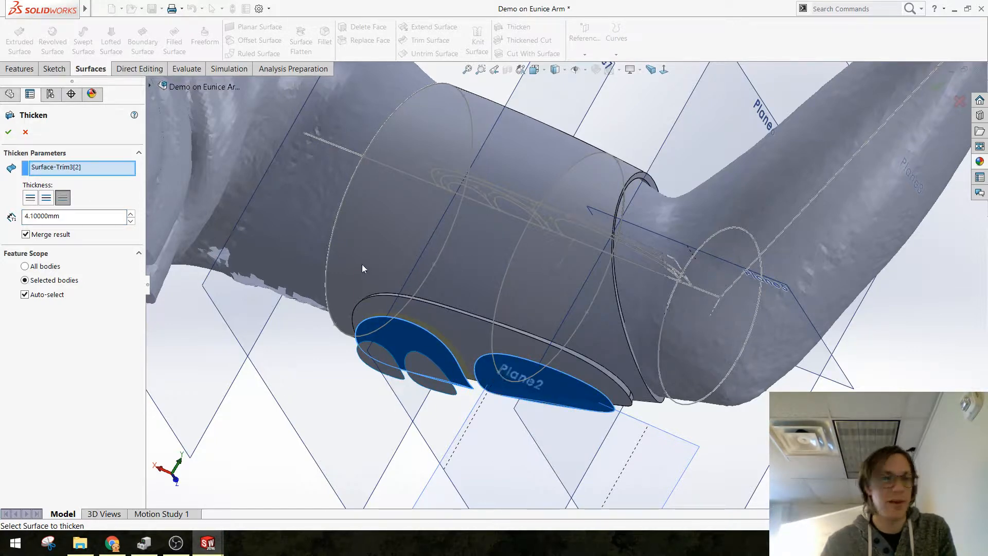
left_click(8, 132)
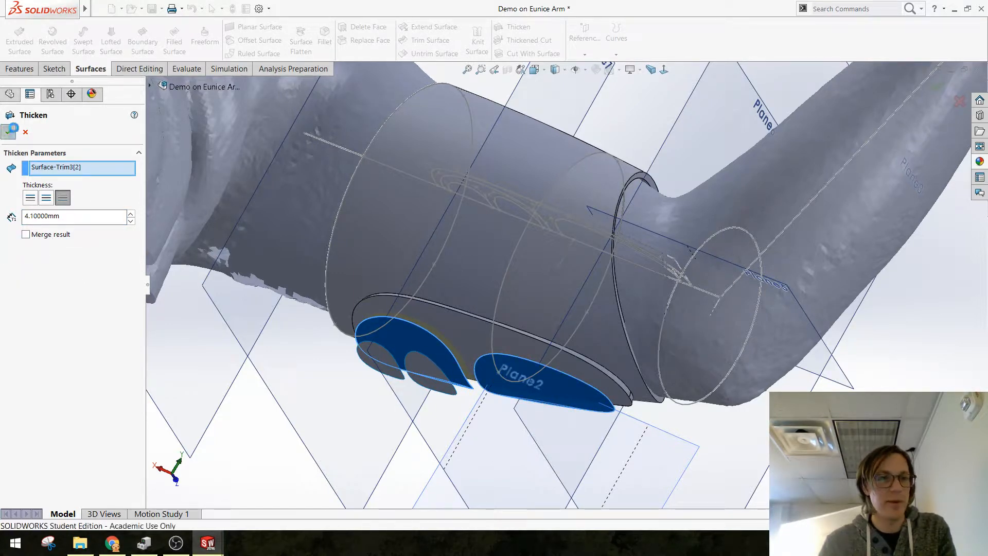
Step: Thicken the second-level pad surface nearer the elbow, Surface-Trim3[1], inward by 4.1 mm as a separate unmerged body
left_click(504, 26)
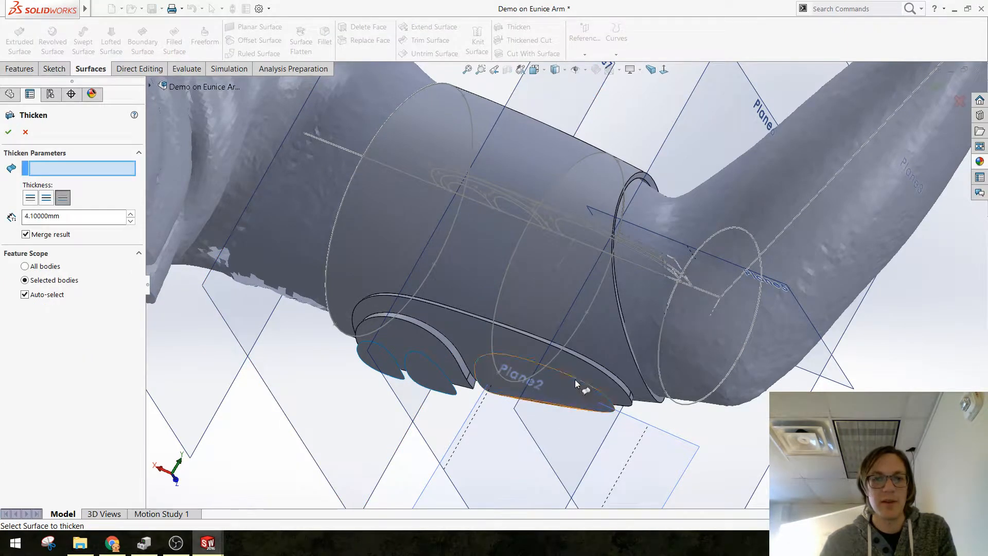
left_click(559, 388)
left_click(26, 234)
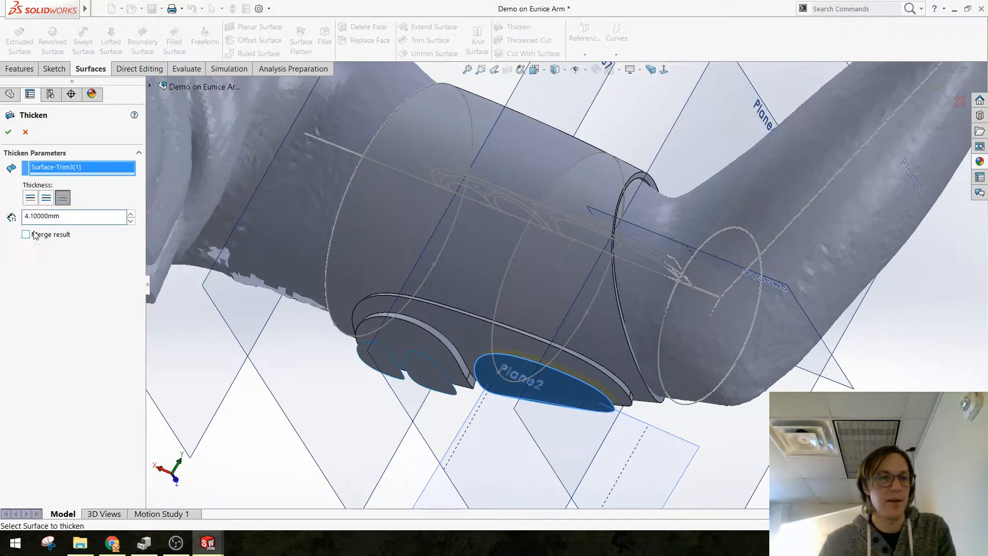
left_click(9, 134)
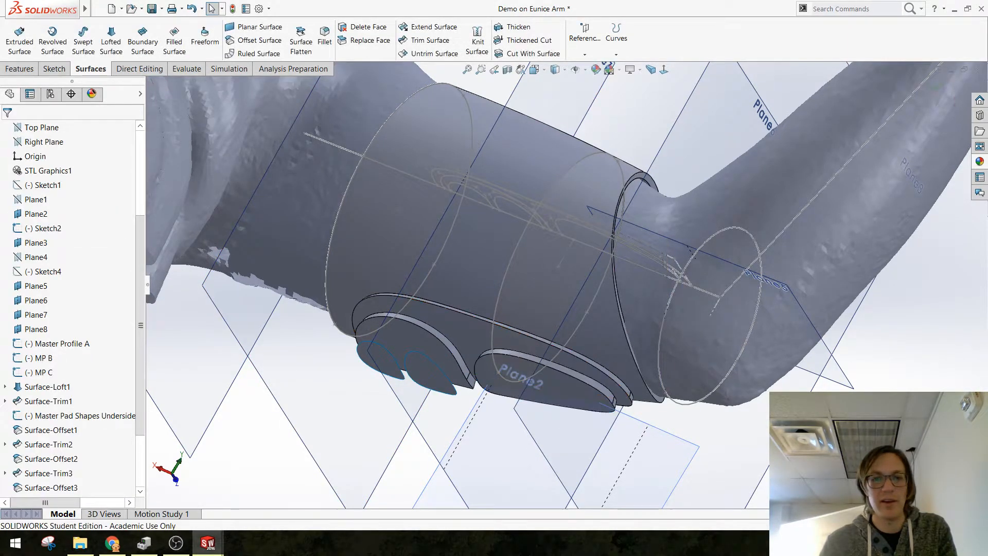
Step: Start an inward Thicken of 5.1 mm for the small outermost pad surface nearest the shoulder
scroll(453, 378, "down", 2)
middle_click_drag(381, 355, 426, 280)
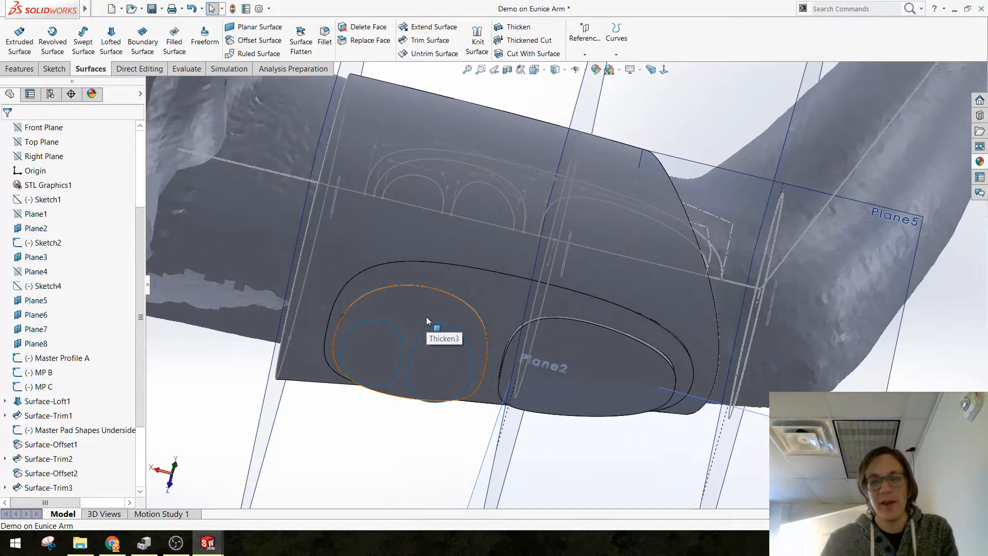
middle_click_drag(532, 349, 487, 346)
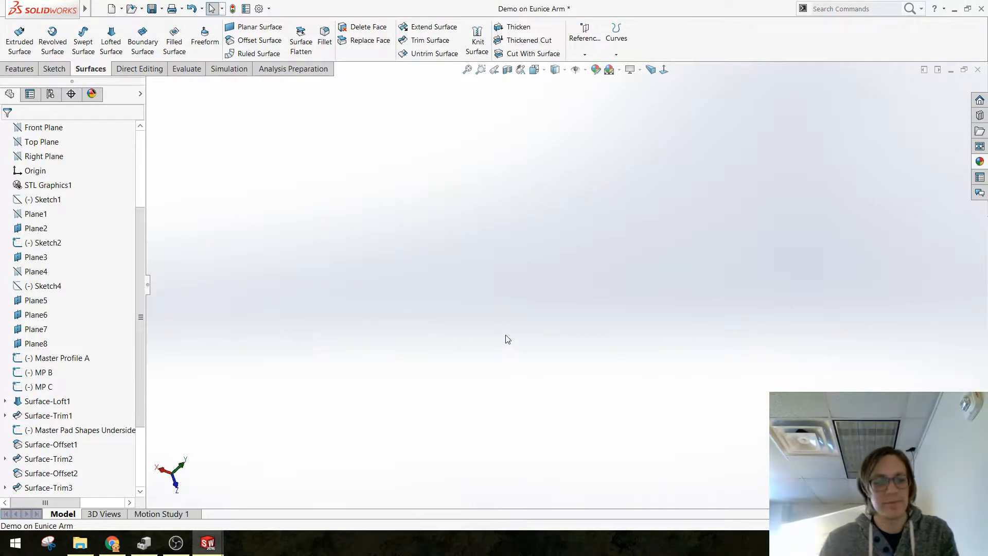
key("f")
scroll(530, 351, "down", 8)
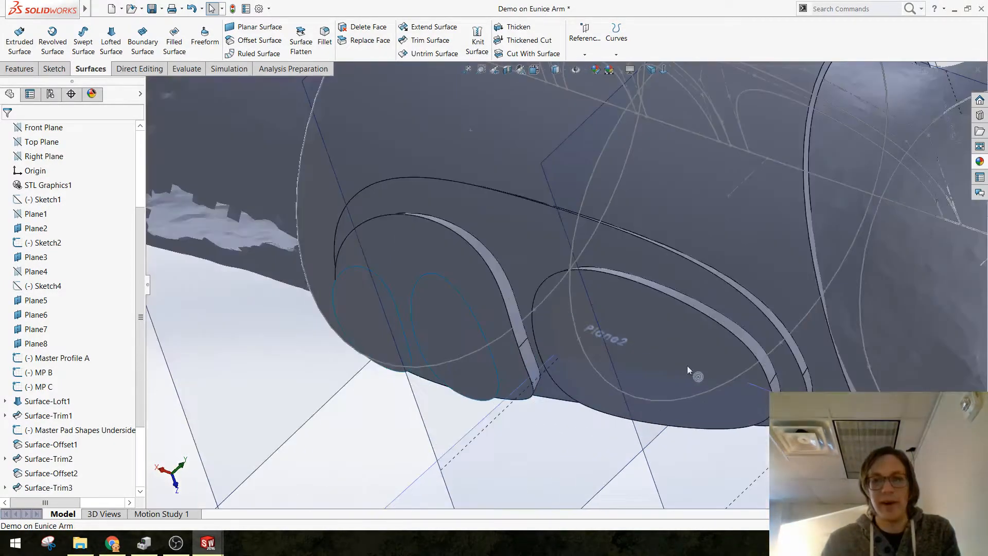
mouse_move(687, 366)
middle_mouse_down()
mouse_move(730, 325)
mouse_move(688, 353)
middle_mouse_up()
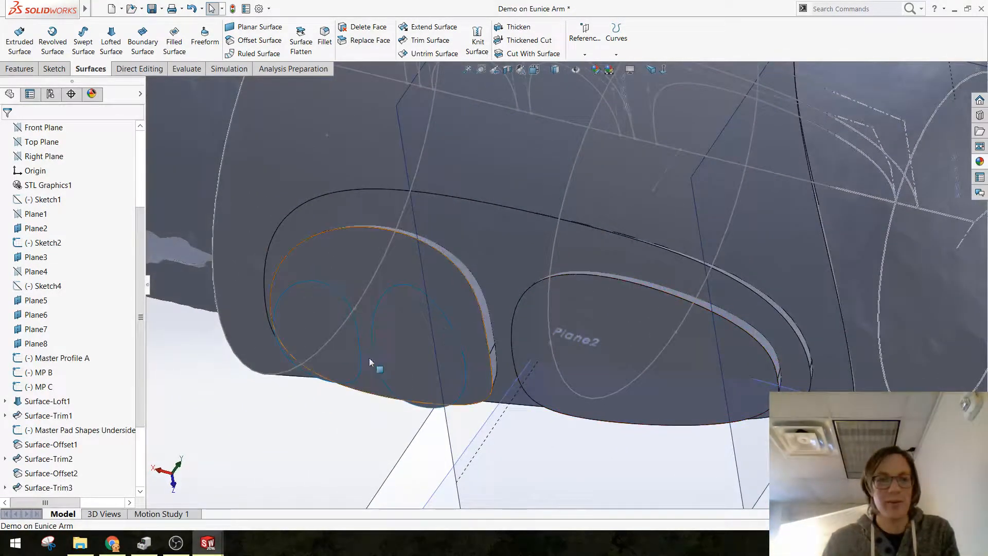
left_click(316, 317)
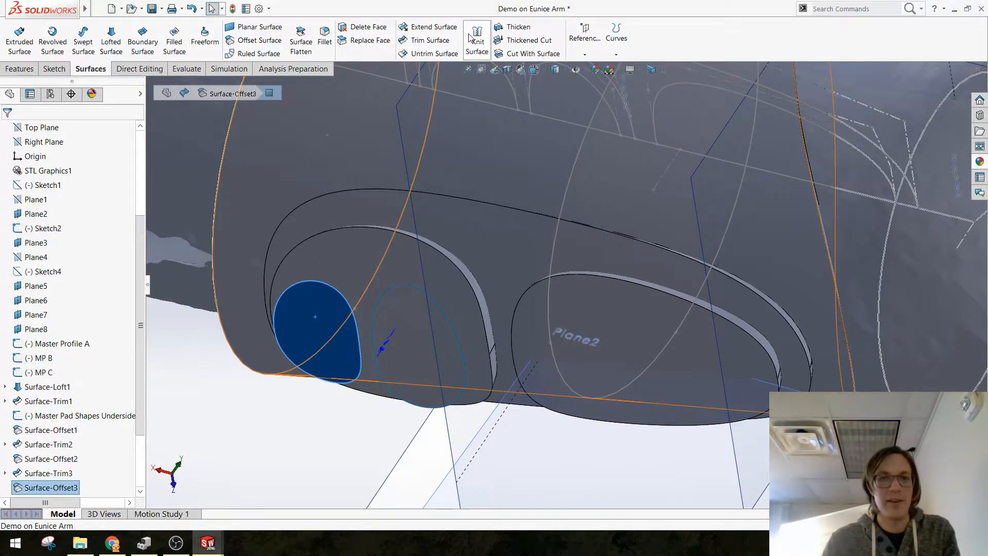
left_click(515, 27)
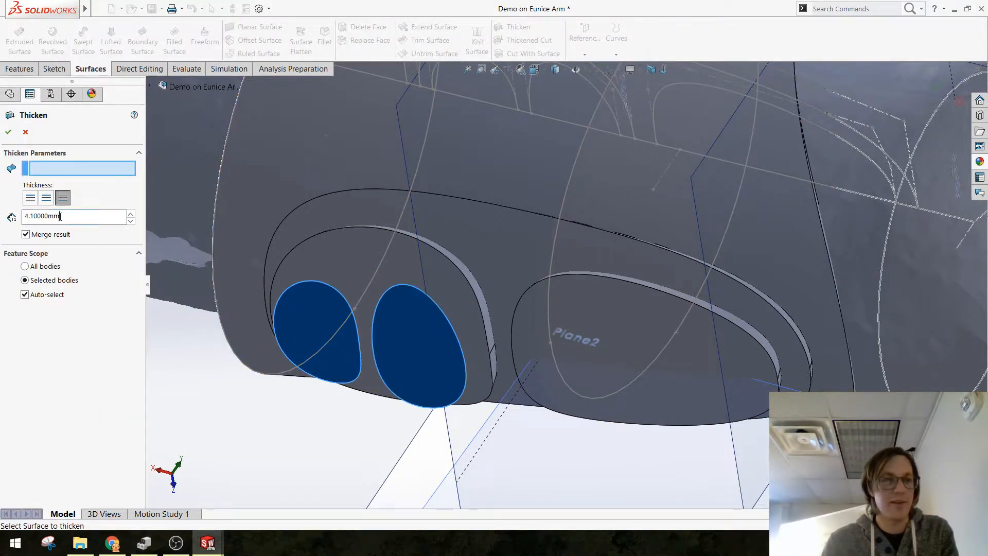
double_click(60, 216)
type("5.1")
key("Return")
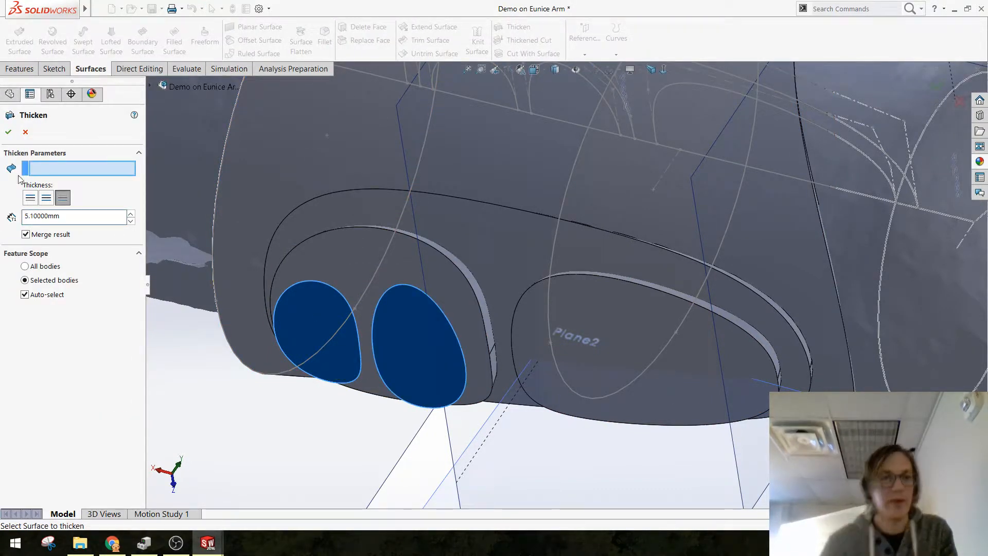
Step: Restrict the merge to the pad body beneath, Thicken3, choose the small pad surface nearest the shoulder, and complete the thickening
left_click(47, 294)
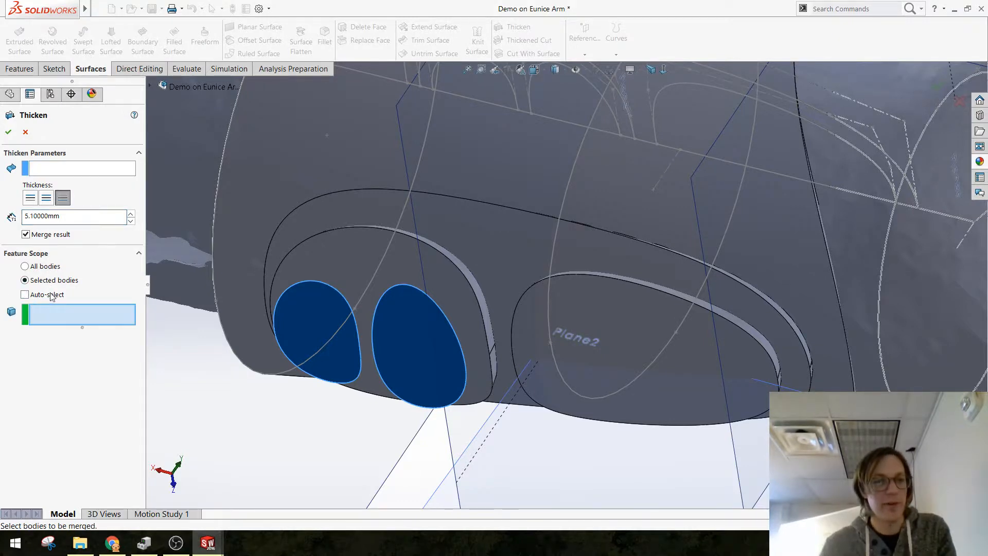
left_click(357, 262)
middle_click_drag(311, 283, 297, 360)
left_click(8, 132)
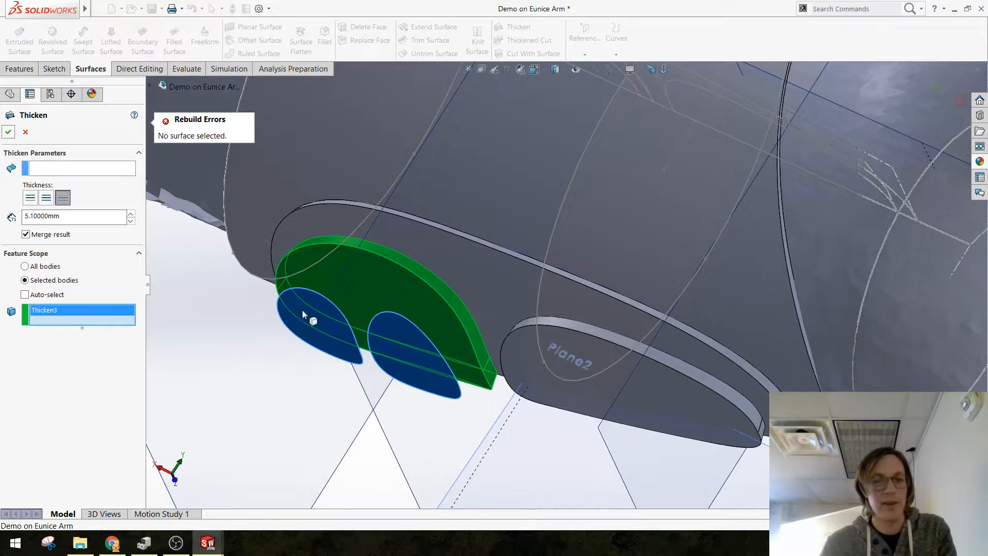
left_click(104, 172)
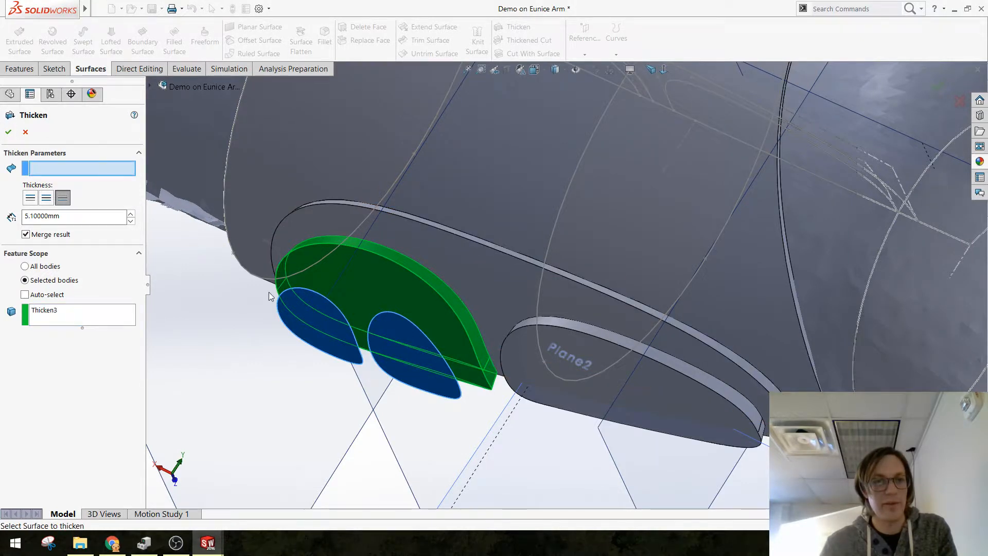
left_click(299, 315)
left_click(9, 132)
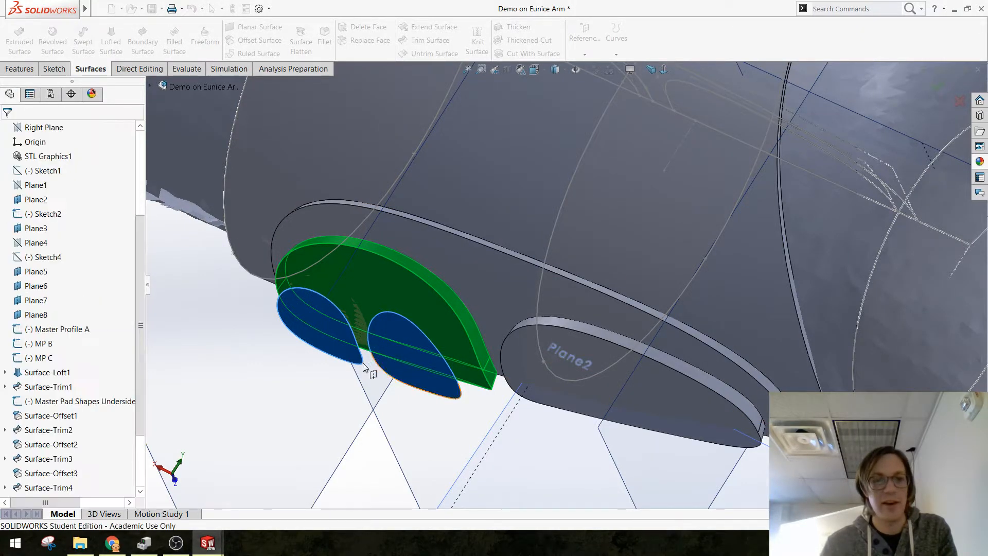
Step: Thicken the remaining small pad surface, Surface-Trim4[1], inward by 5.1 mm, merging it only with the pad body directly beneath
left_click(388, 346)
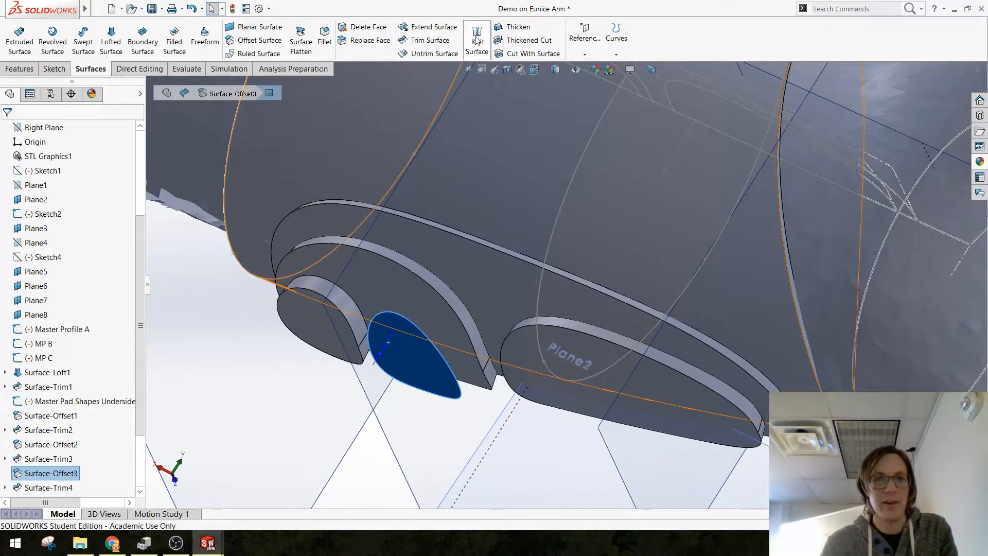
left_click(514, 27)
left_click(409, 352)
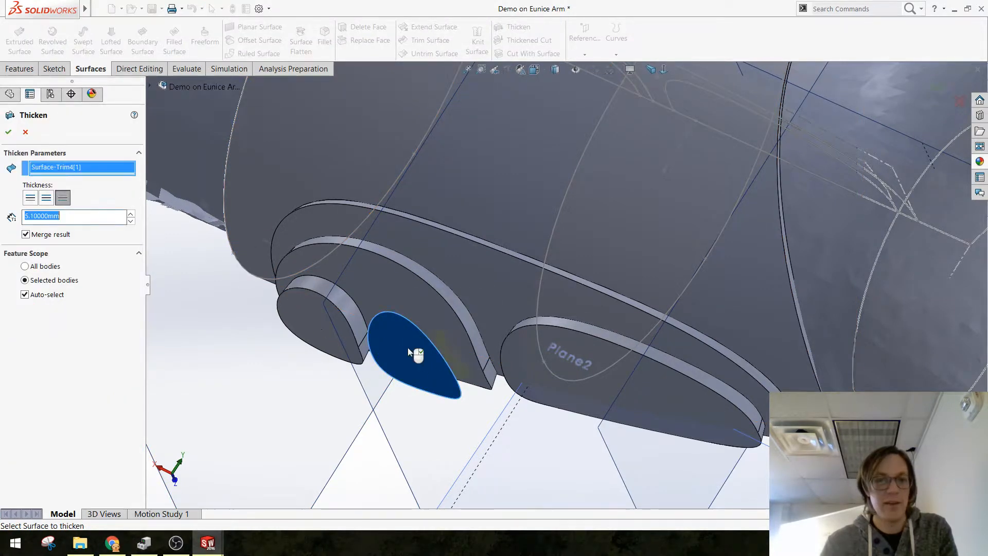
left_click(49, 298)
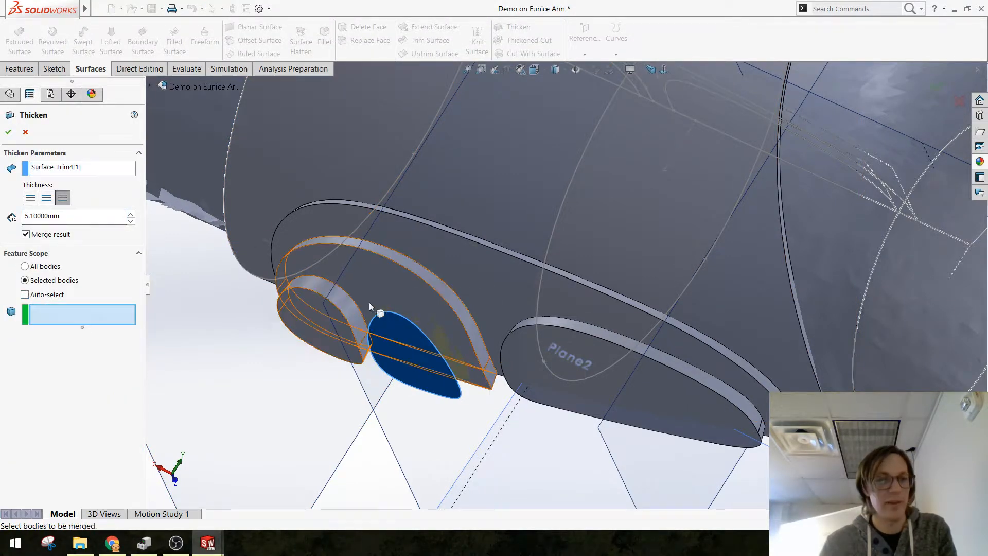
left_click(391, 294)
key("Return")
Step: Examine the thickened, stepped pads on the arm's underside from several angles
scroll(687, 436, "up", 4)
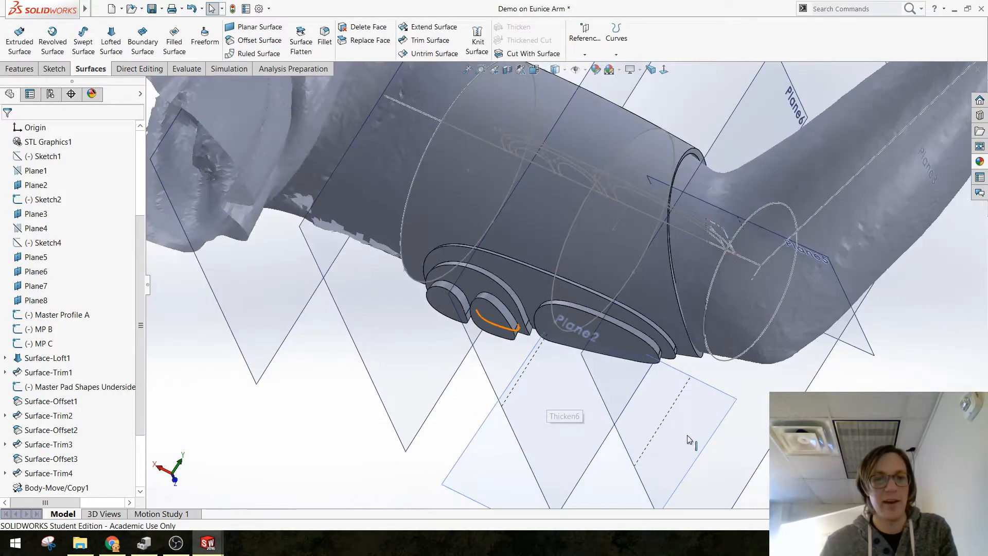
middle_click_drag(560, 297, 728, 375)
scroll(440, 235, "down", 5)
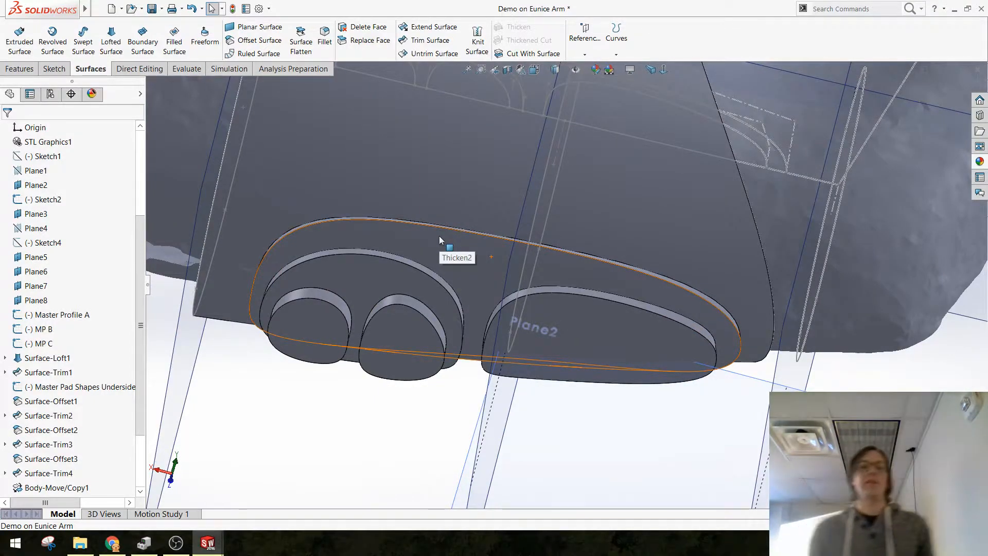
scroll(457, 221, "down", 2)
middle_click_drag(390, 323, 432, 301)
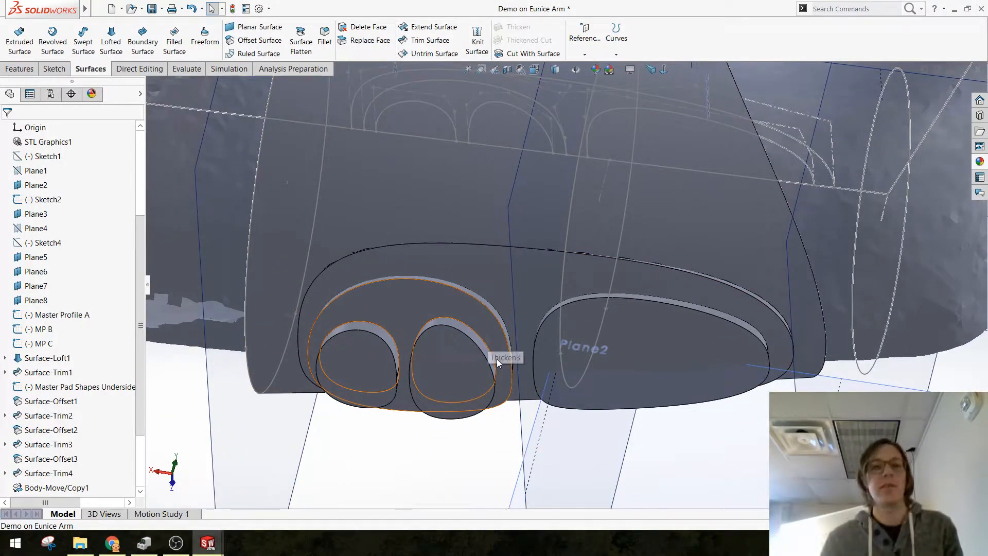
scroll(449, 285, "down", 2)
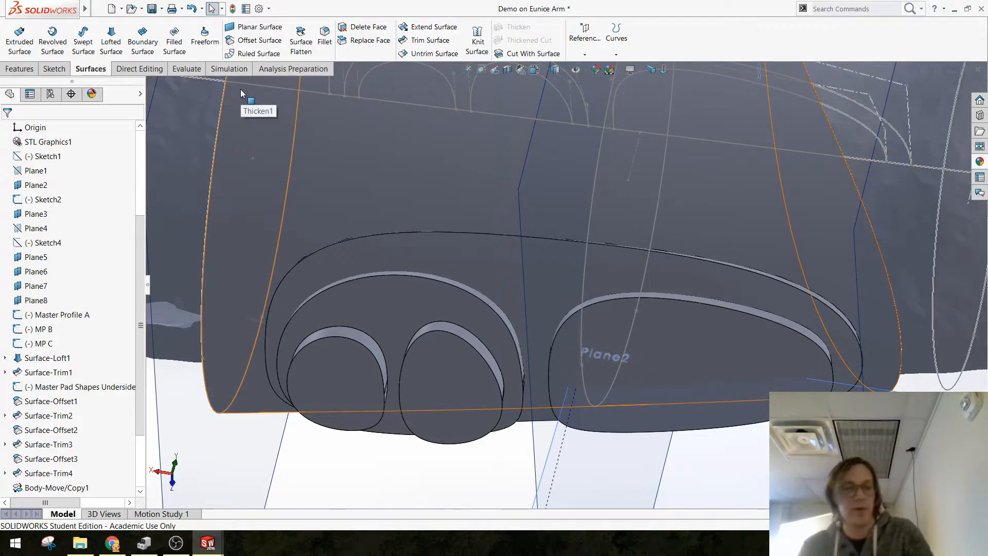
Step: Group the features from Surface-Loft1 through Body-Move/Copy1 into a new folder named "Surface Build Upper Arm"
scroll(90, 378, "down", 3)
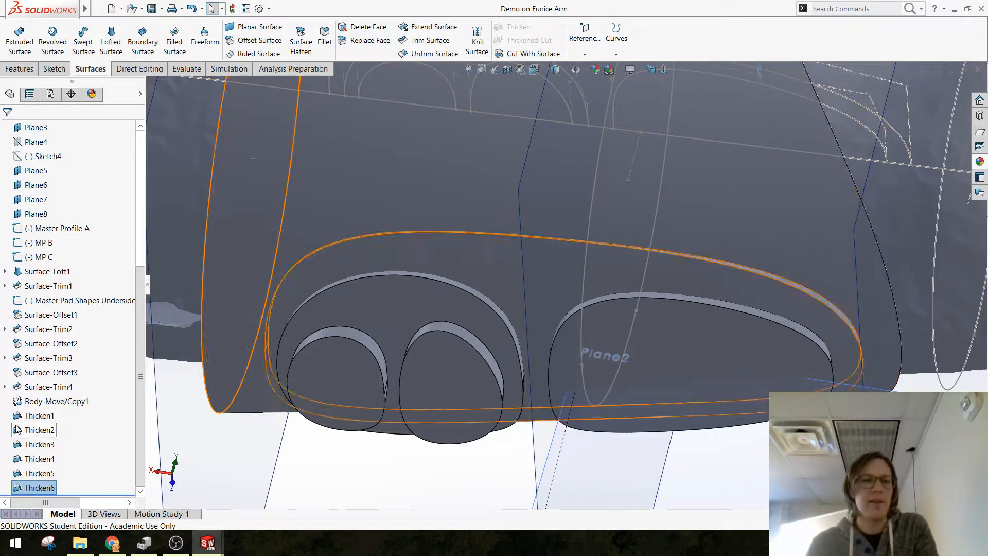
left_click(48, 405)
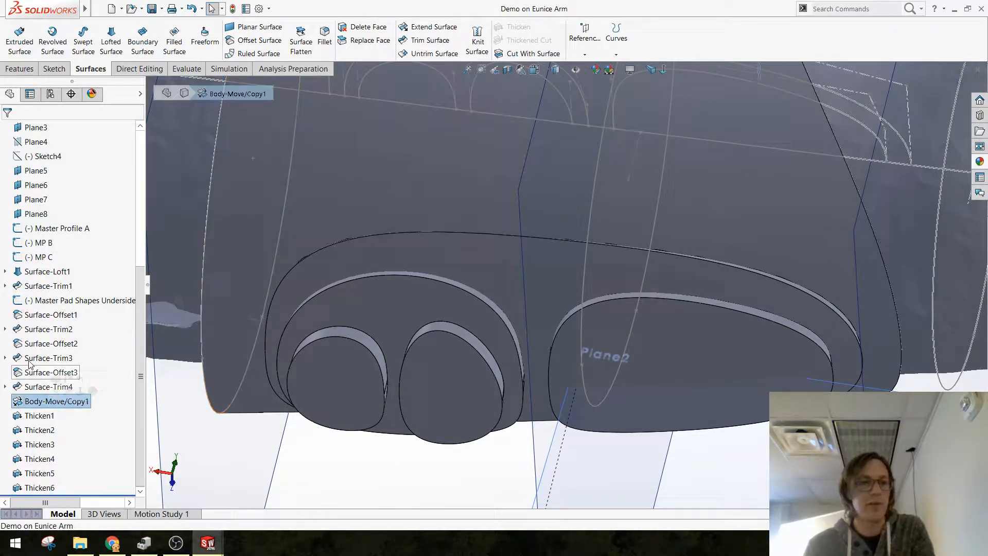
left_click(32, 272, "shift")
right_click(33, 273)
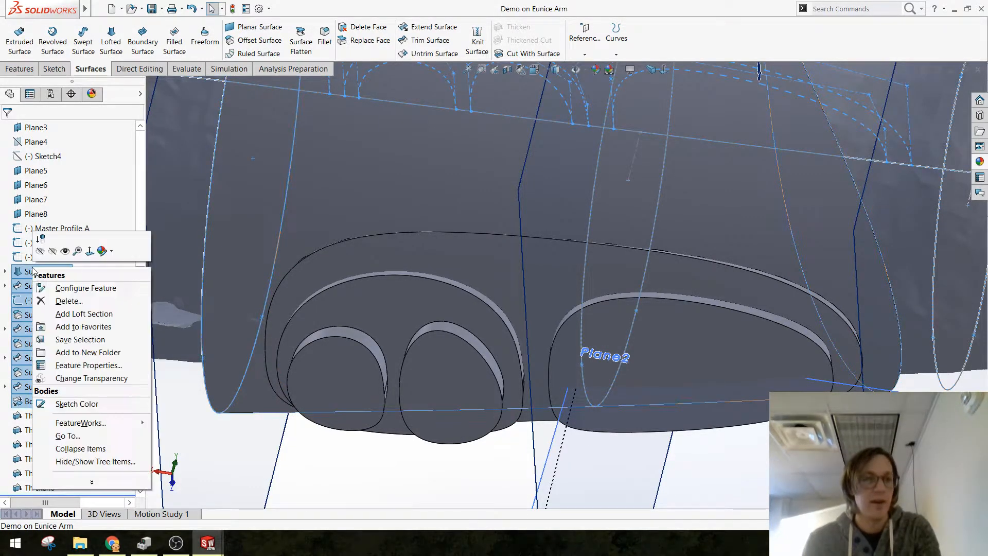
left_click(76, 353)
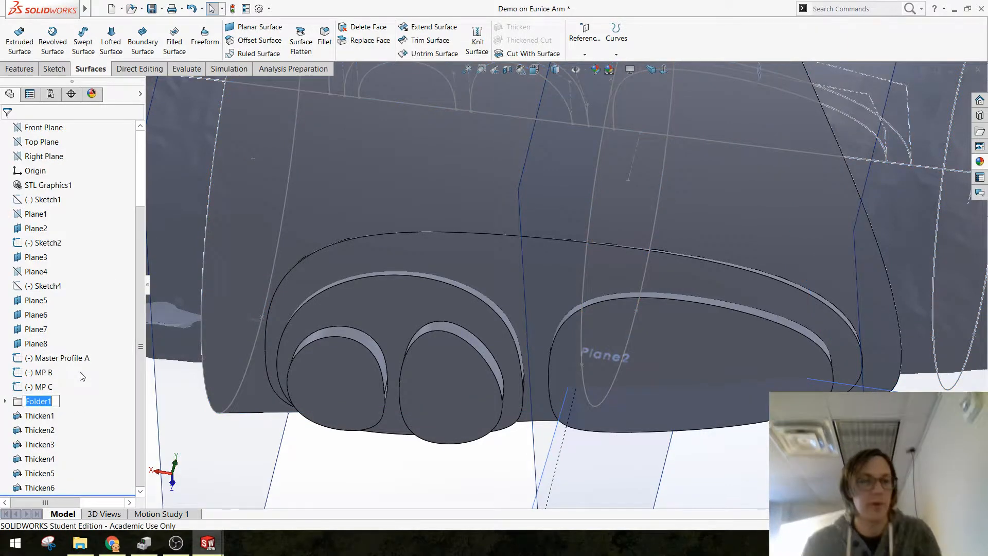
type("Surface")
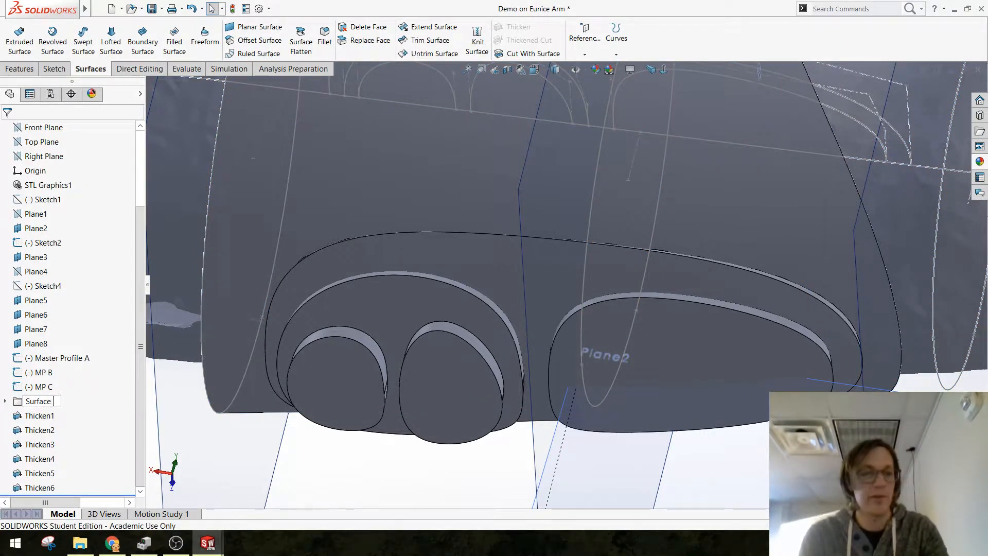
type(" Build Upper Arm")
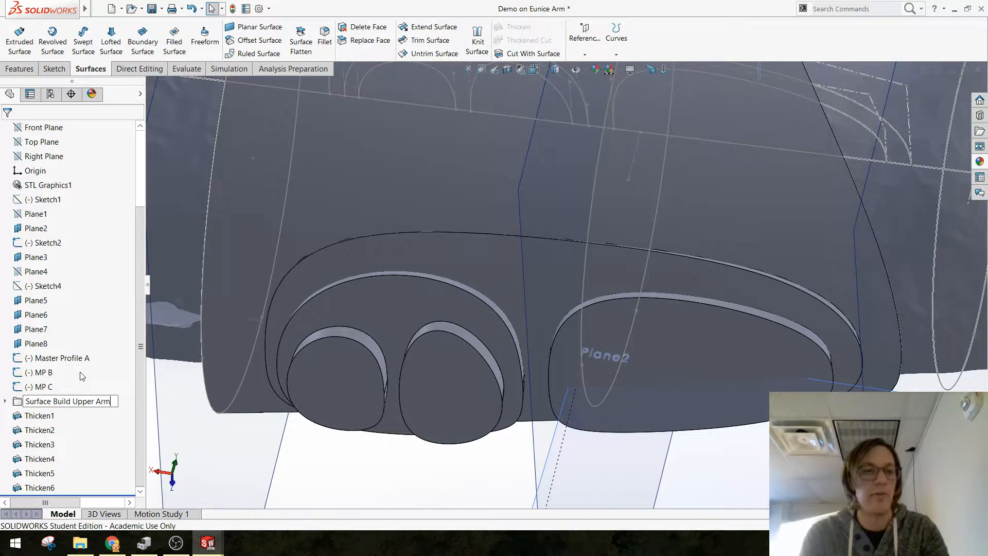
key("Return")
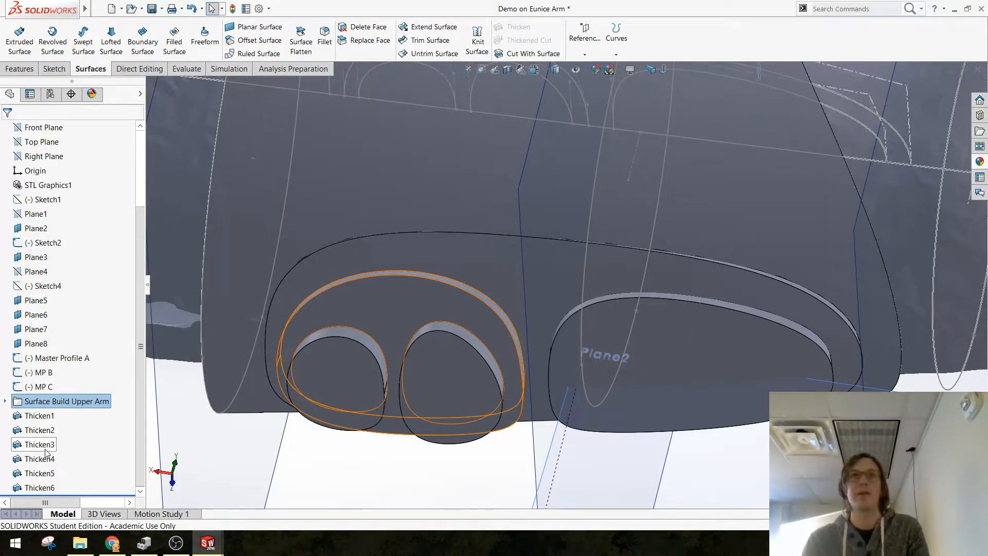
Step: Group the features Thicken1 through Thicken6 into a new folder named "Thickens Upper Arm" and save the part
left_click(44, 416)
left_click(36, 487, "shift")
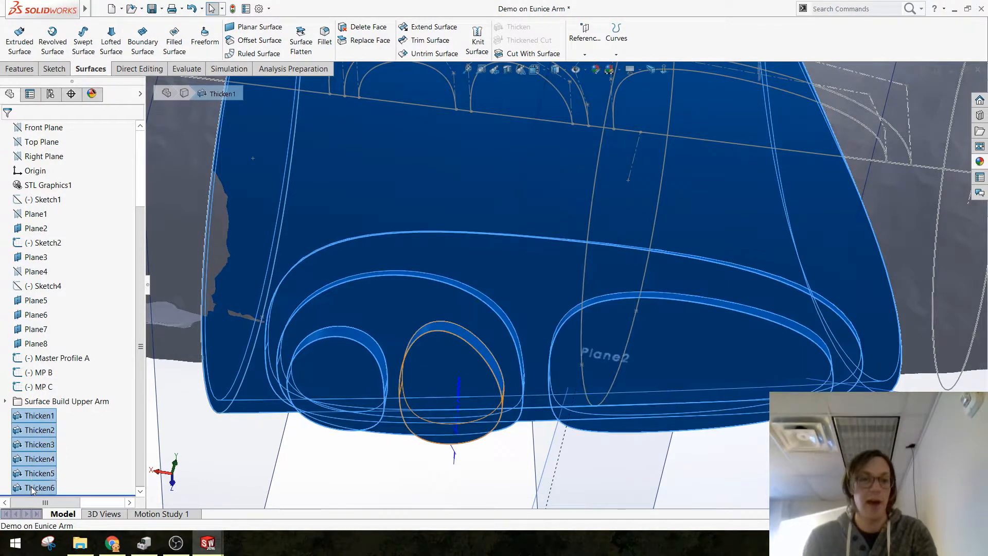
right_click(32, 488)
left_click(87, 444)
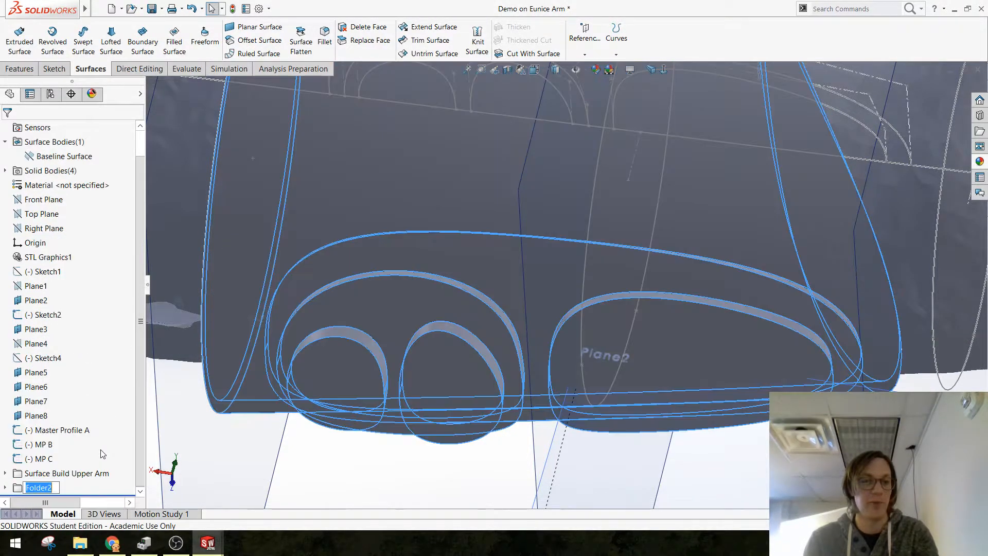
type("Thick")
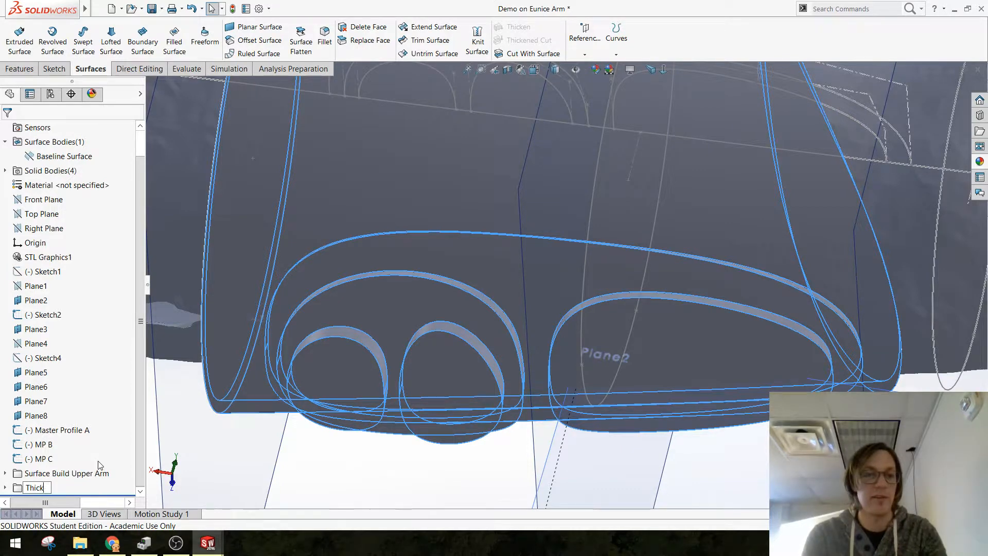
type("ens Upper Arm")
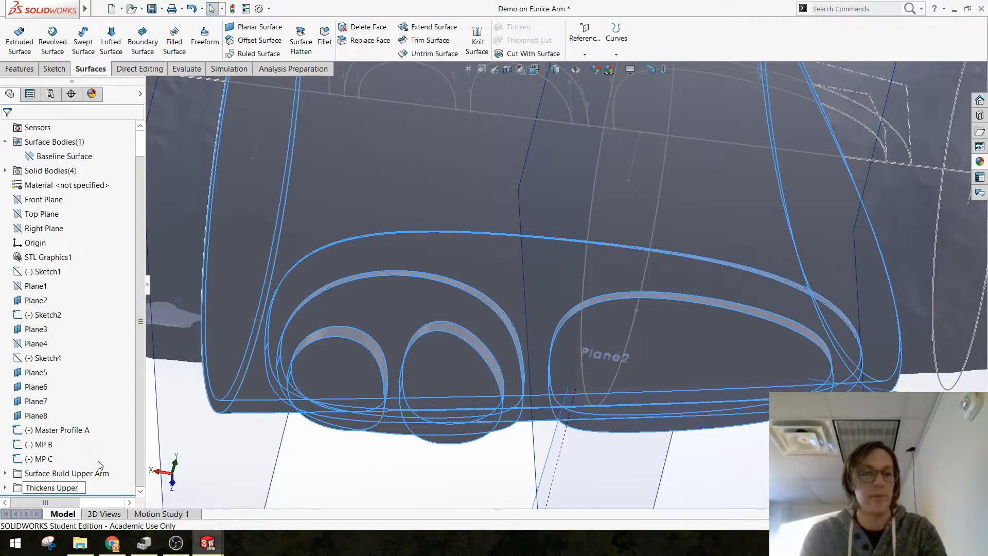
key("Return")
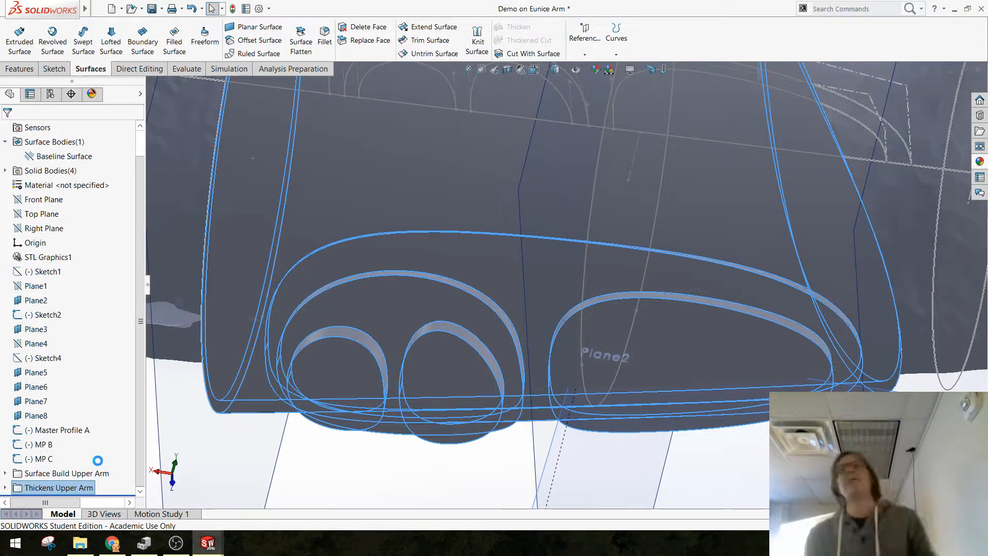
key("ctrl+s")
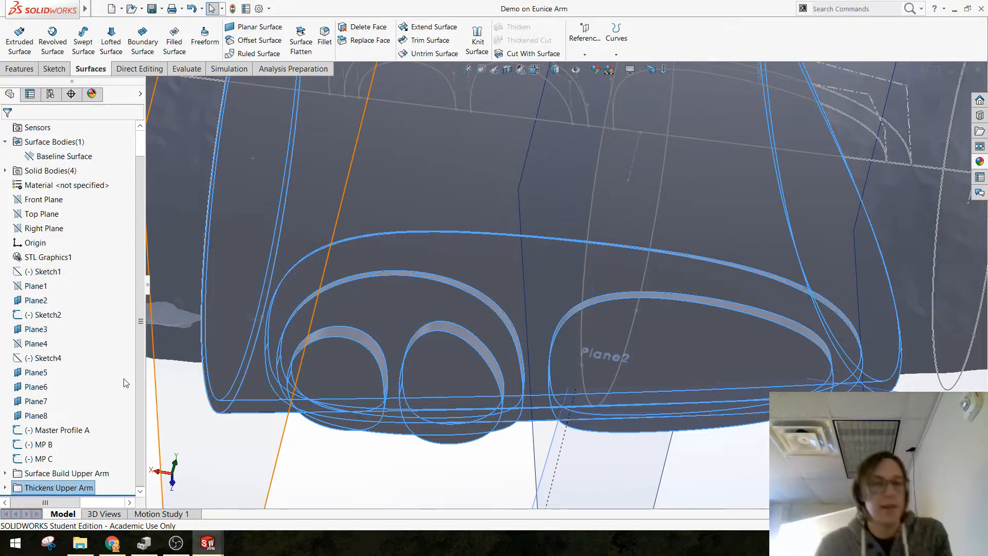
Step: Start an angle-distance chamfer on the outer edge of the large base pad with a 3 mm distance and 75-degree angle
middle_click_drag(405, 408, 439, 334, "ctrl")
scroll(442, 334, "up", 1)
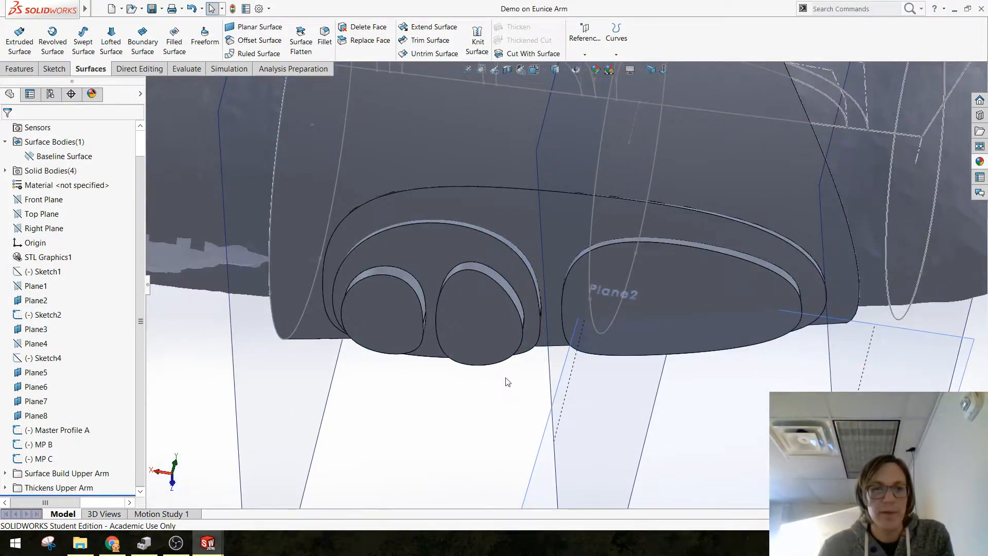
left_click(19, 68)
left_click(344, 54)
left_click(359, 81)
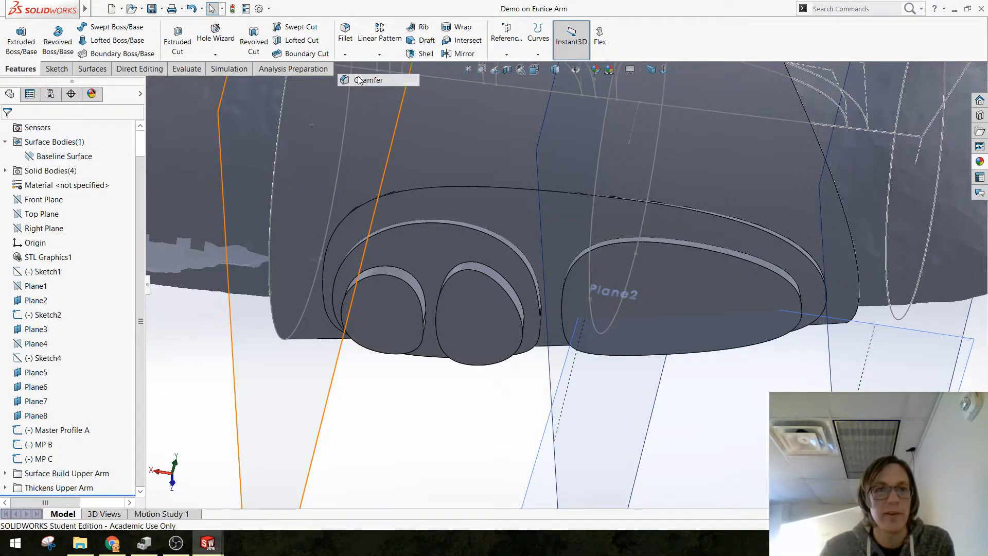
left_click(448, 187)
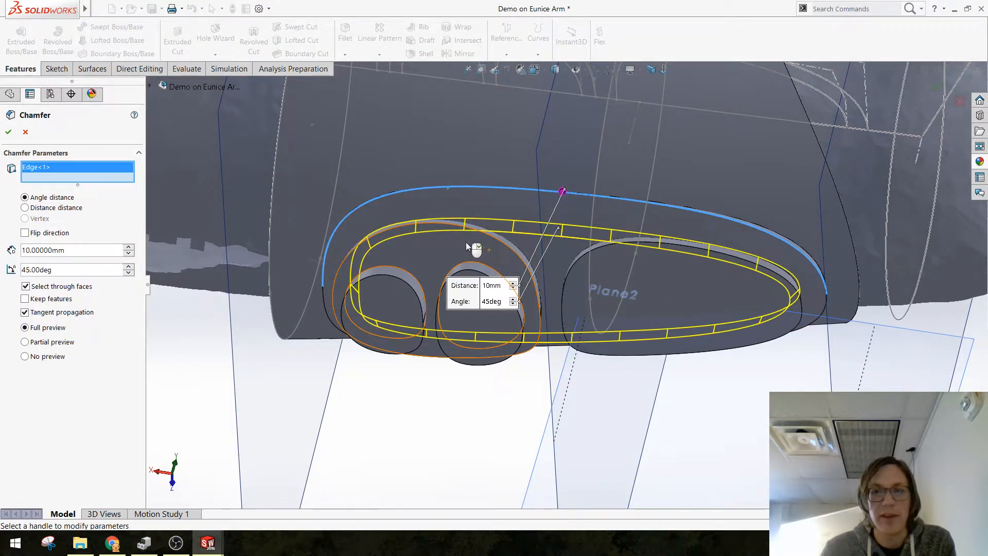
middle_click_drag(466, 242, 480, 192)
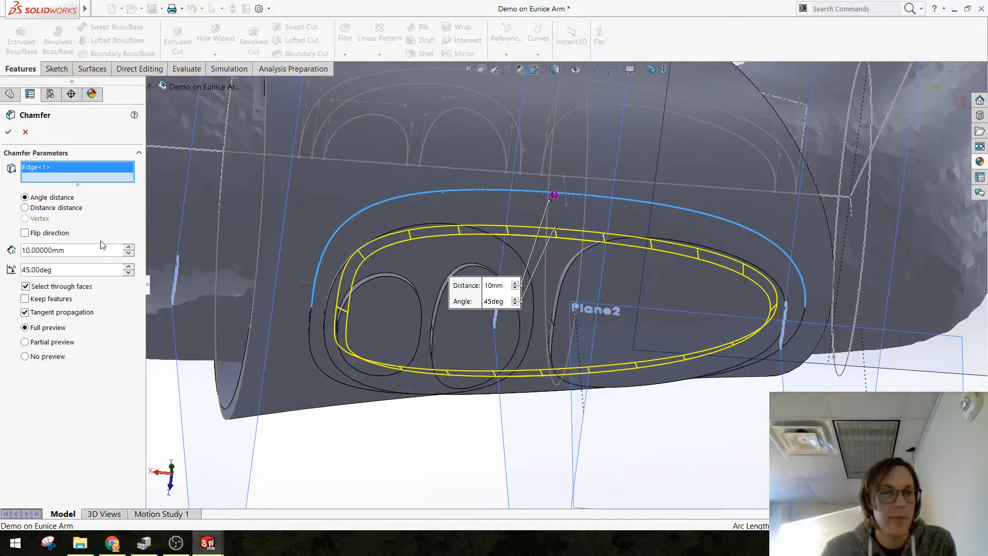
left_click_drag(66, 250, 13, 245)
type("3")
key("Return")
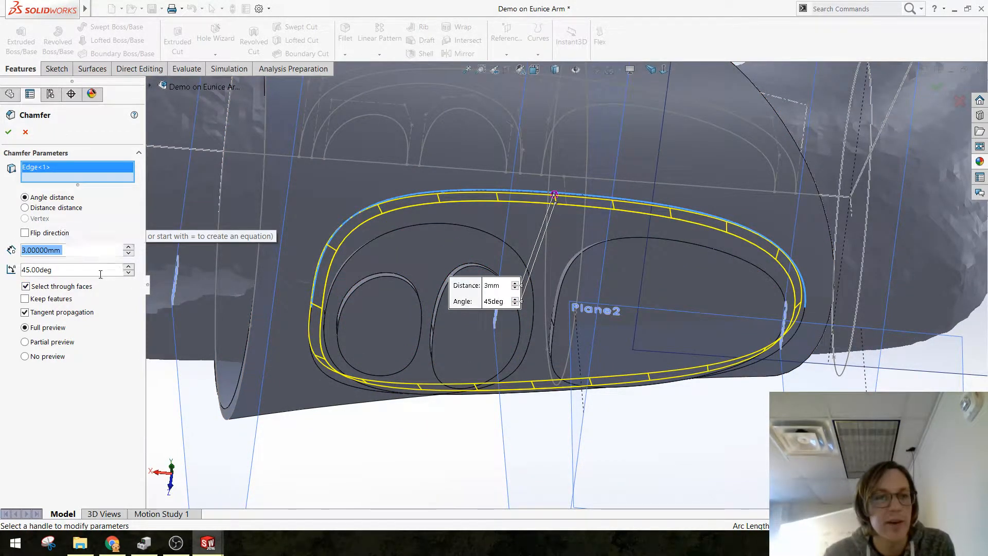
left_click_drag(108, 270, 2, 275)
type("75")
key("Return")
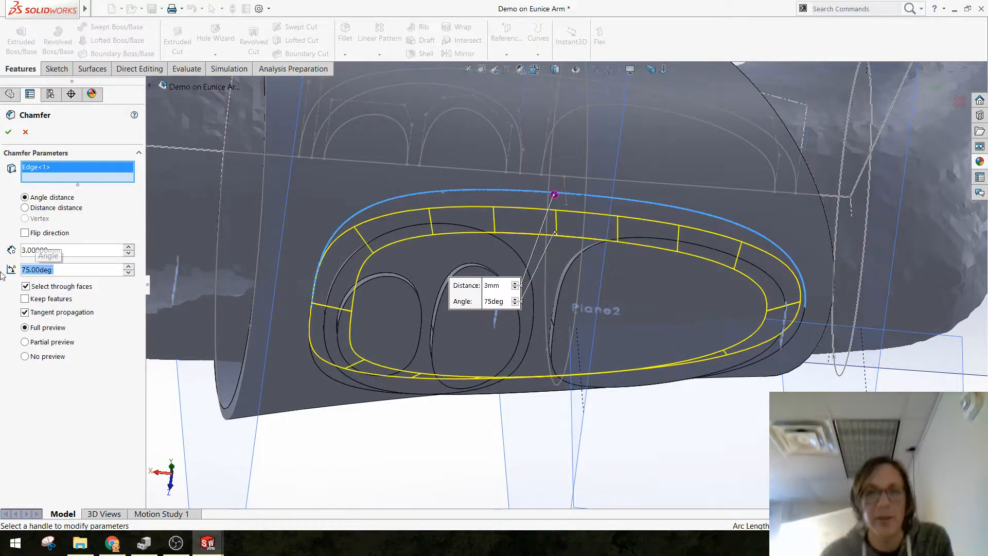
Step: Reduce the base pad's chamfer distance to 2 mm, settle on 1 mm, and complete the chamfer
middle_click_drag(360, 216, 390, 267)
left_click_drag(76, 255, 21, 252)
type("2")
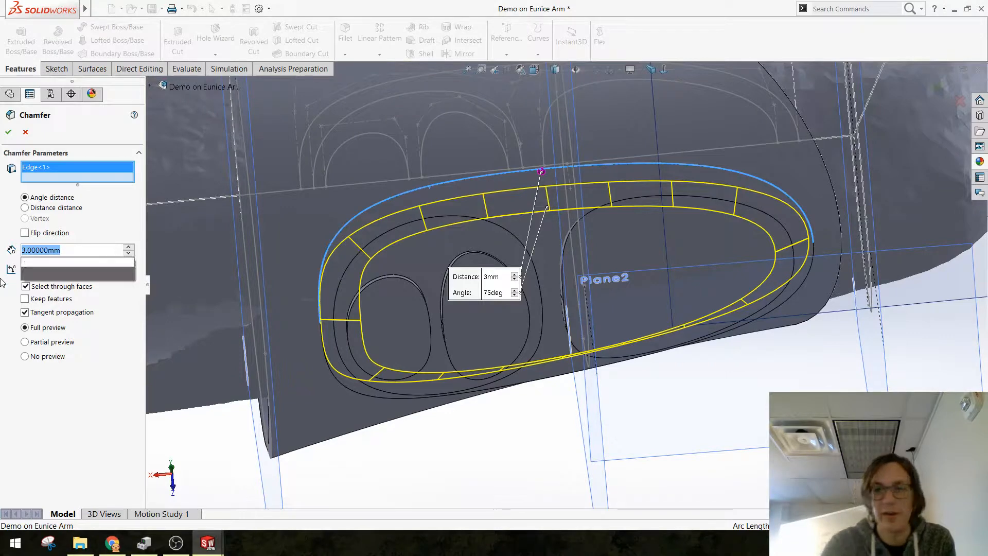
key("Return")
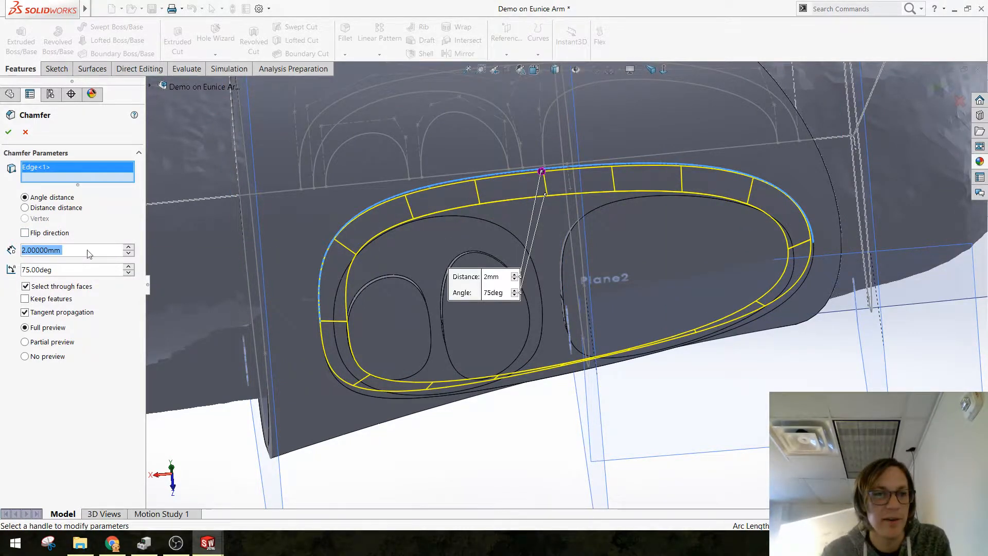
left_click_drag(32, 250, 1, 249)
key("Delete")
key("Delete")
key("Delete")
key("Delete")
key("Delete")
key("Delete")
key("Delete")
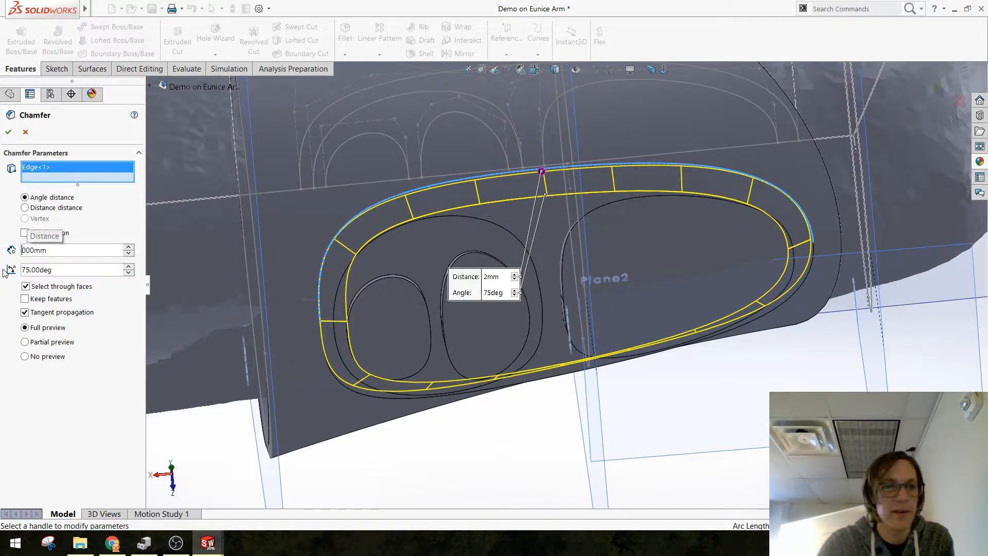
type("1")
key("Return")
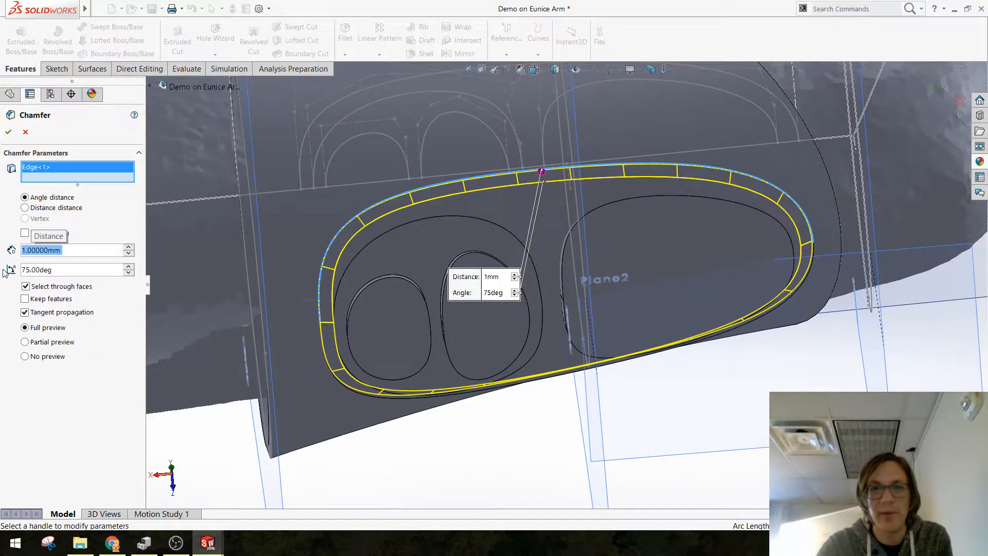
left_click(7, 132)
Step: Chamfer the outer edge of the wide single pad on the base pad with a 2 mm distance at 75 degrees
middle_click_drag(432, 376, 411, 357)
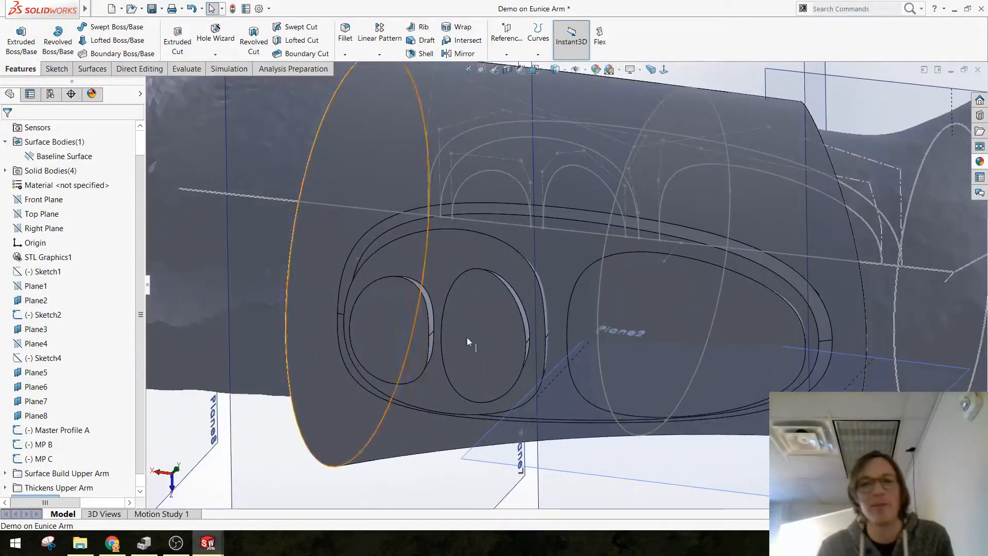
scroll(447, 302, "down", 1)
middle_click_drag(446, 305, 687, 287)
scroll(525, 276, "down", 1)
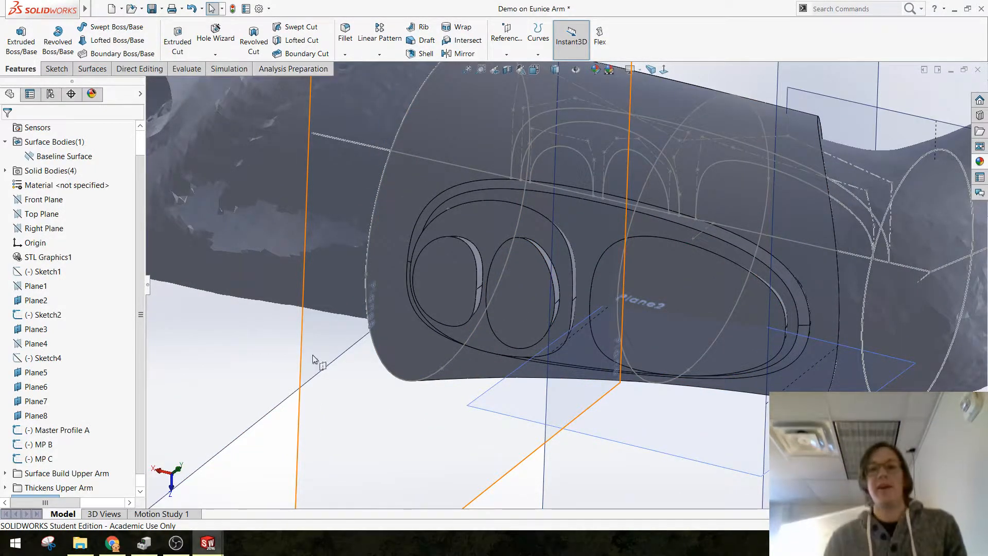
scroll(607, 250, "down", 1)
middle_click_drag(669, 247, 592, 206)
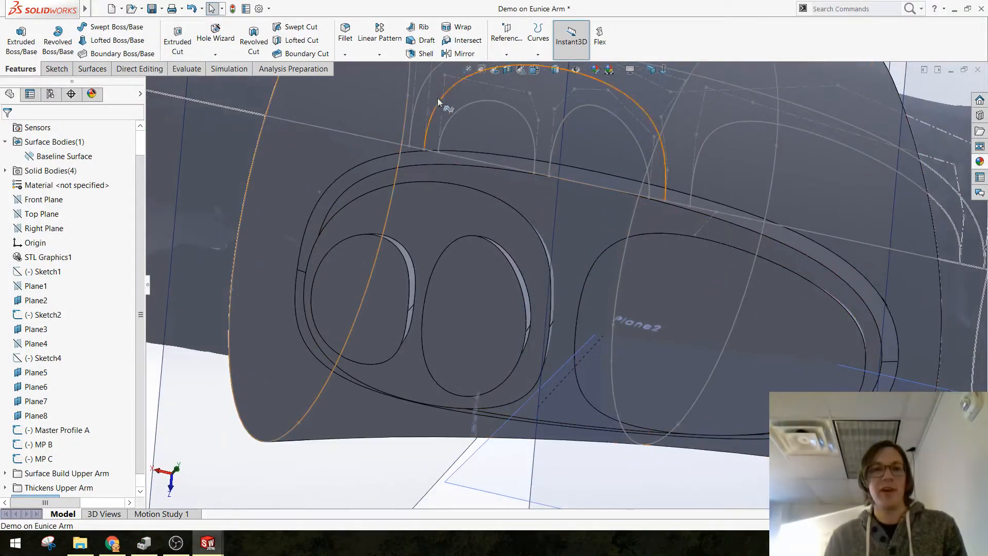
left_click(345, 55)
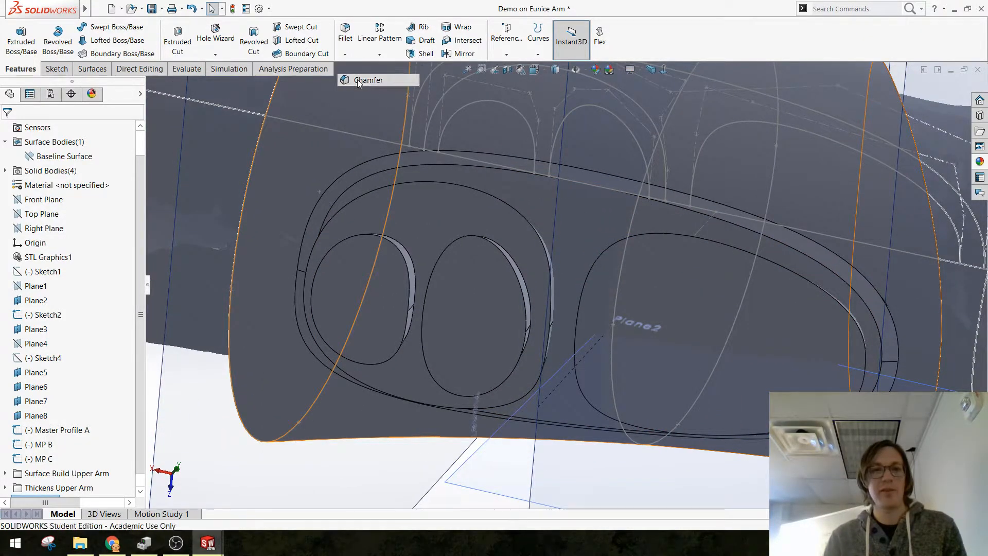
left_click(357, 79)
left_click(673, 237)
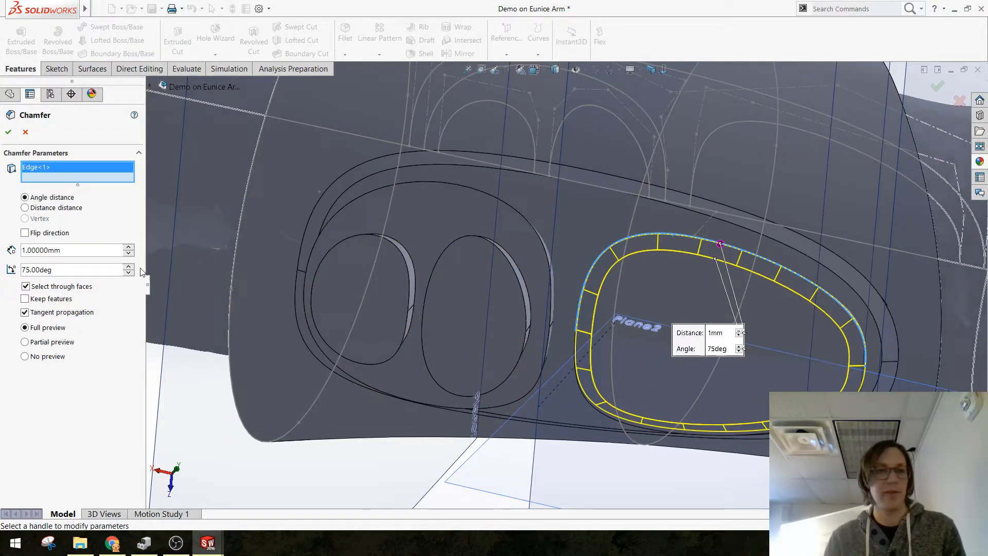
left_click(87, 252)
type("2")
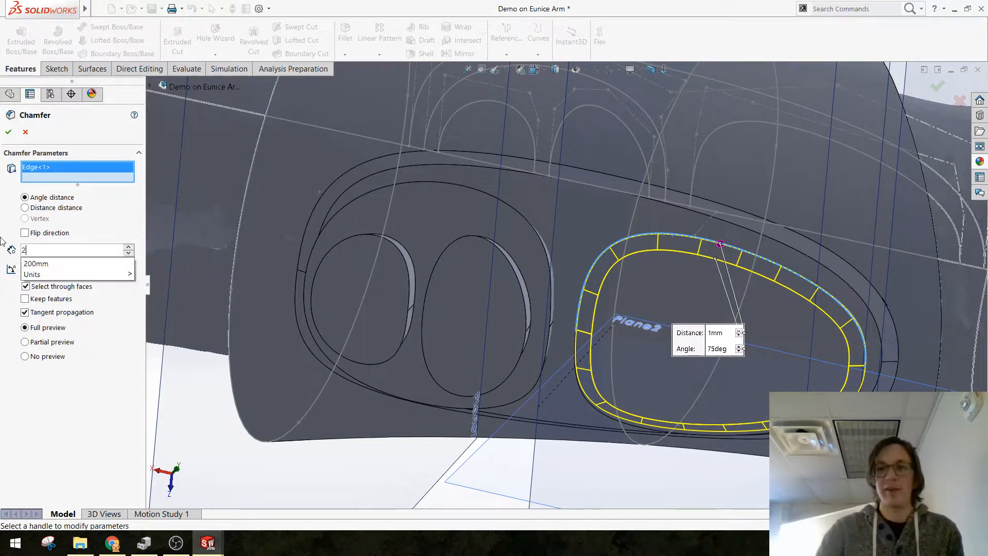
key("Return")
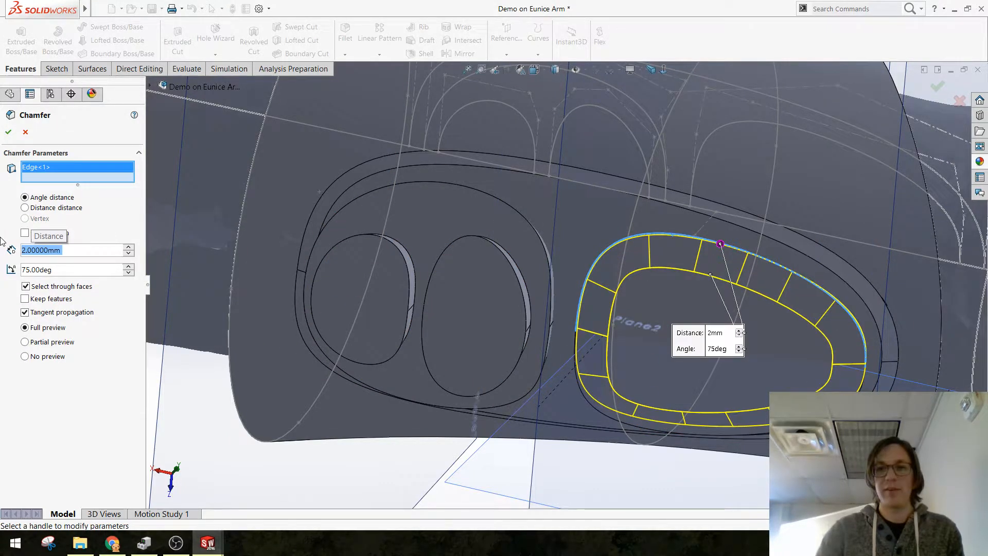
left_click(7, 132)
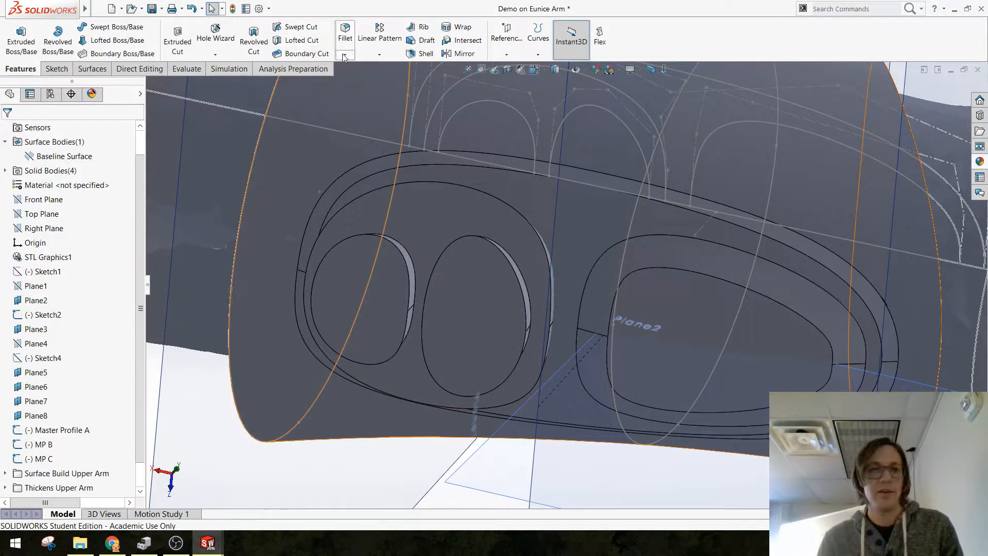
Step: Chamfer the outer edge of the pad beneath the two small pads with a 2 mm distance at 75 degrees
left_click(344, 55)
left_click(360, 78)
left_click(448, 182)
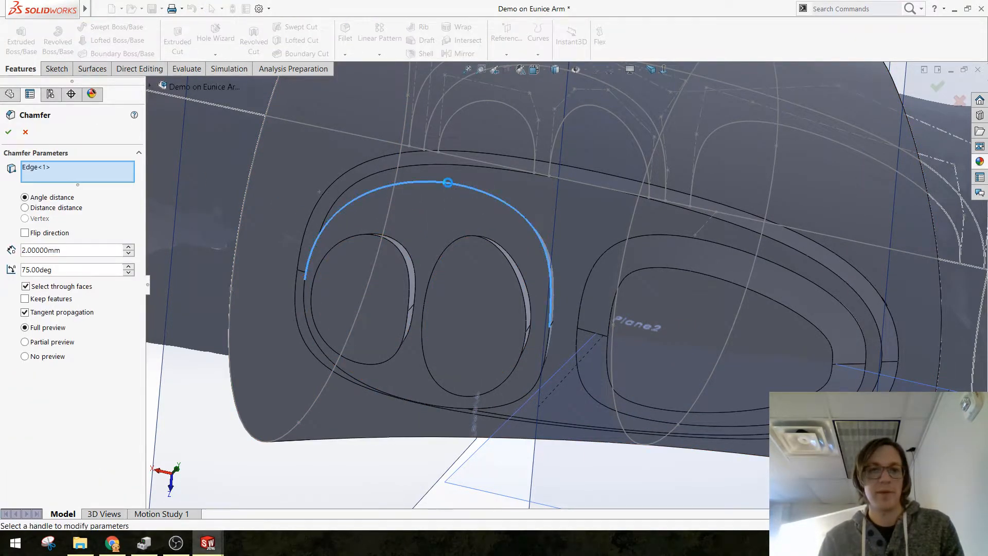
middle_click_drag(304, 268, 531, 252)
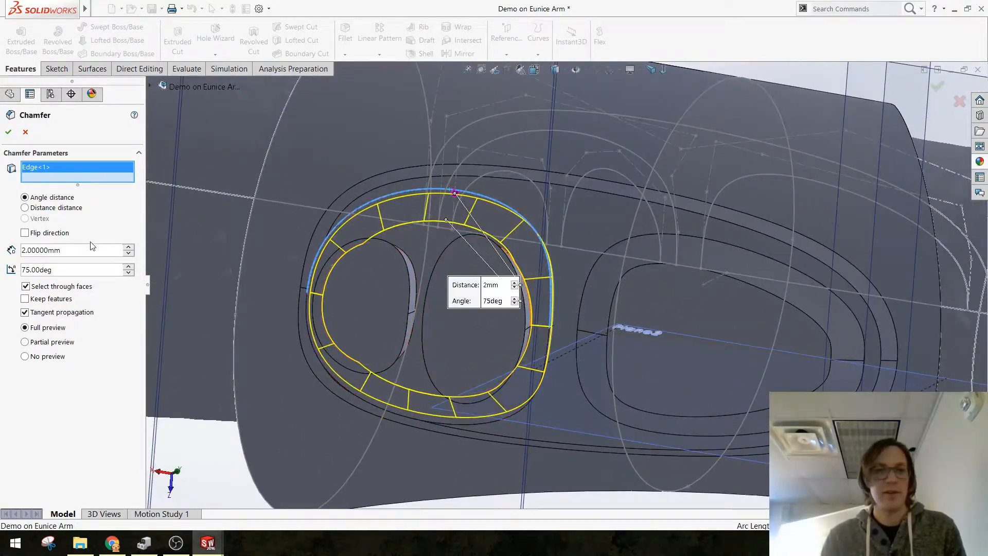
left_click(9, 132)
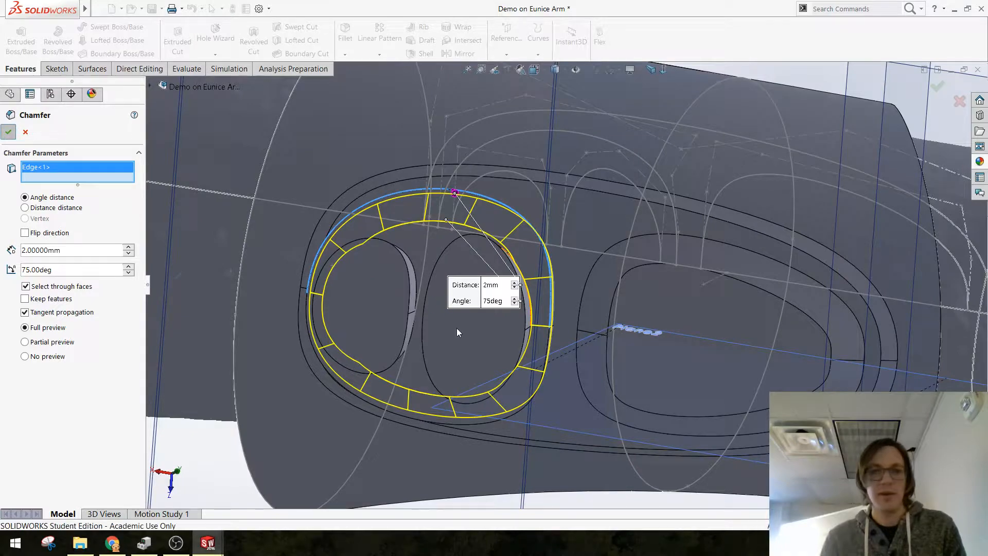
Step: Start an angle-distance chamfer on the outer faces of the two small pads with a 1 mm distance at 75 degrees
middle_click_drag(427, 326, 480, 422)
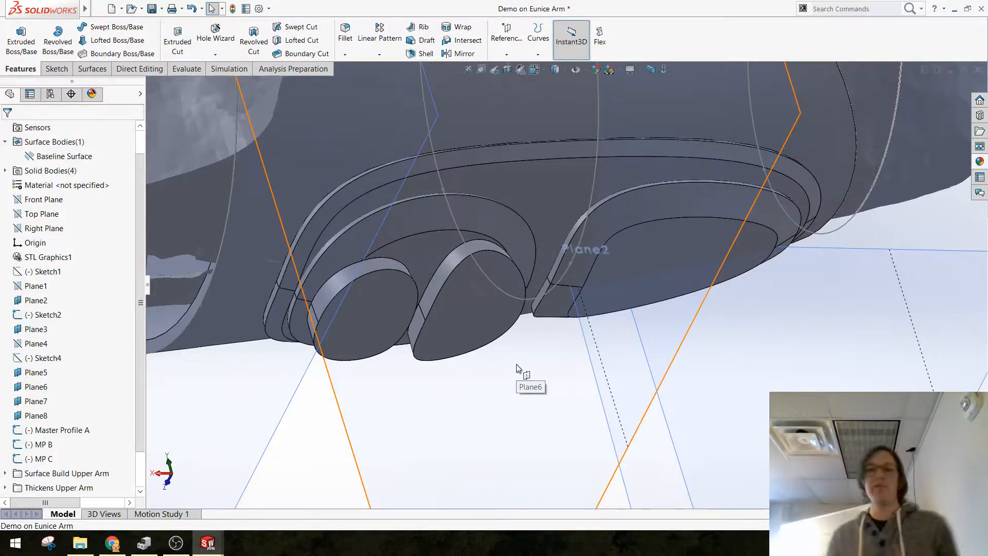
middle_click_drag(518, 369, 608, 287)
scroll(610, 286, "down", 2)
middle_click_drag(623, 245, 684, 240)
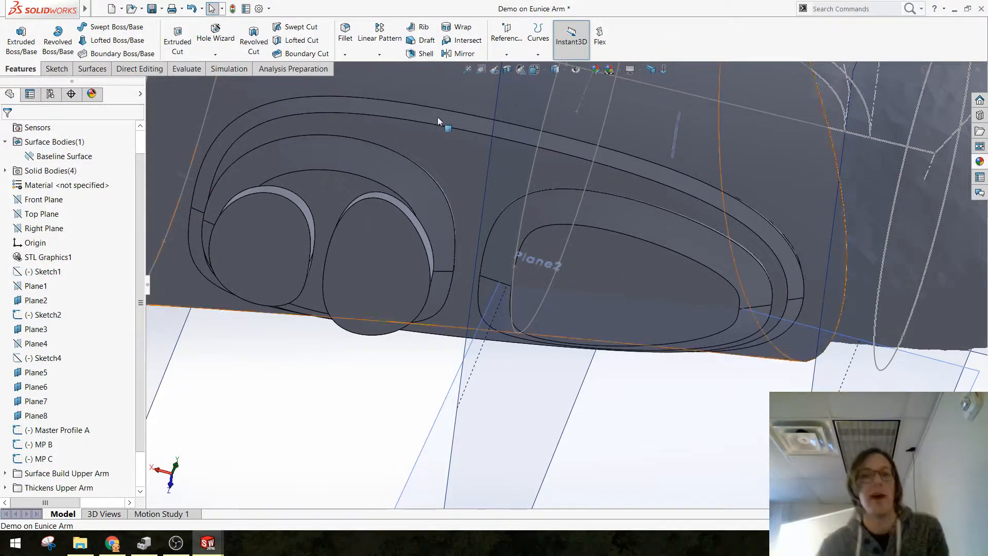
scroll(410, 279, "down", 3)
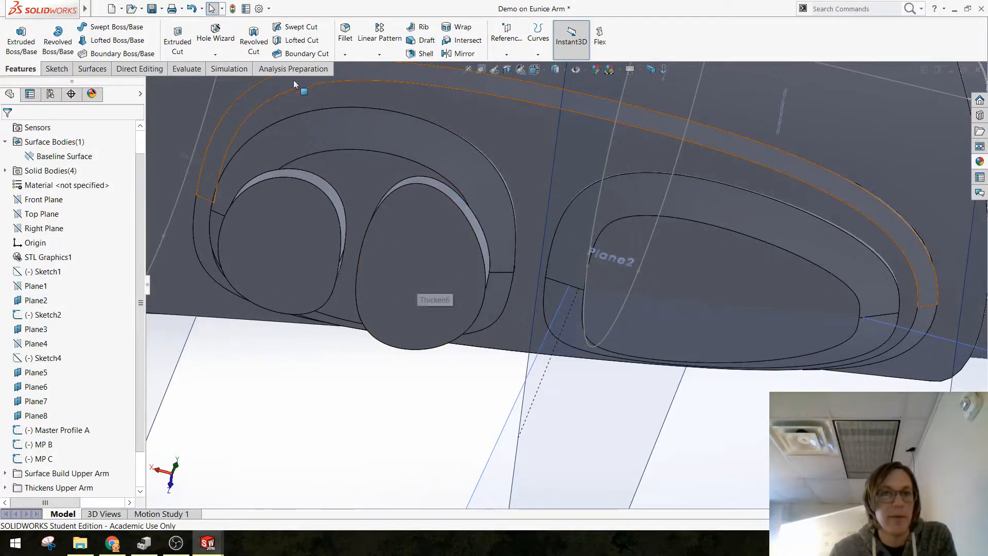
left_click(344, 54)
left_click(348, 80)
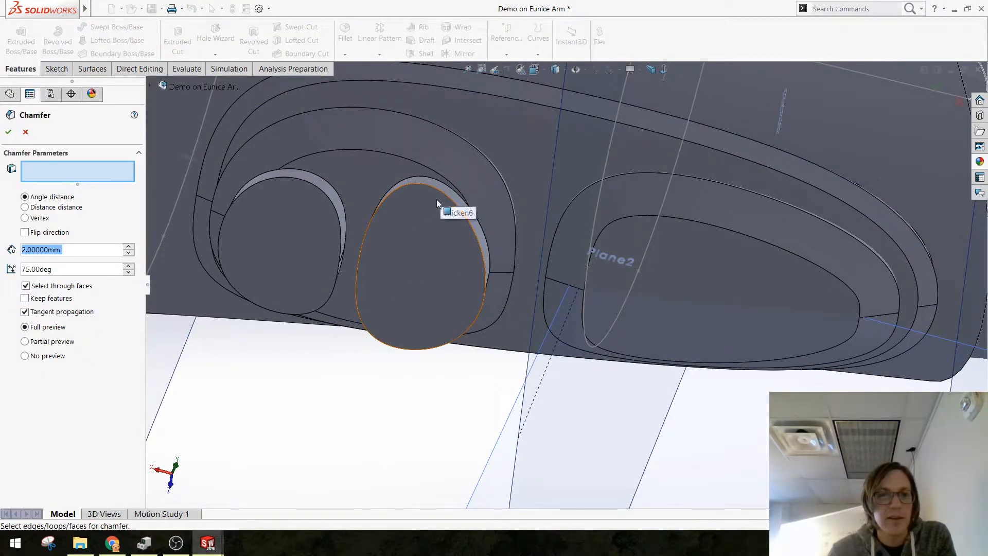
left_click(408, 209)
double_click(88, 250)
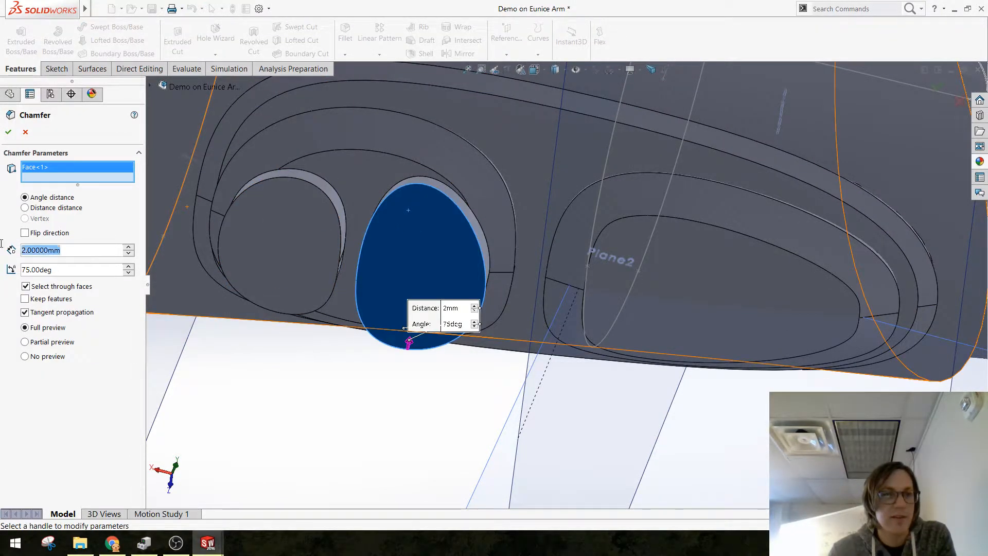
type("1")
key("Return")
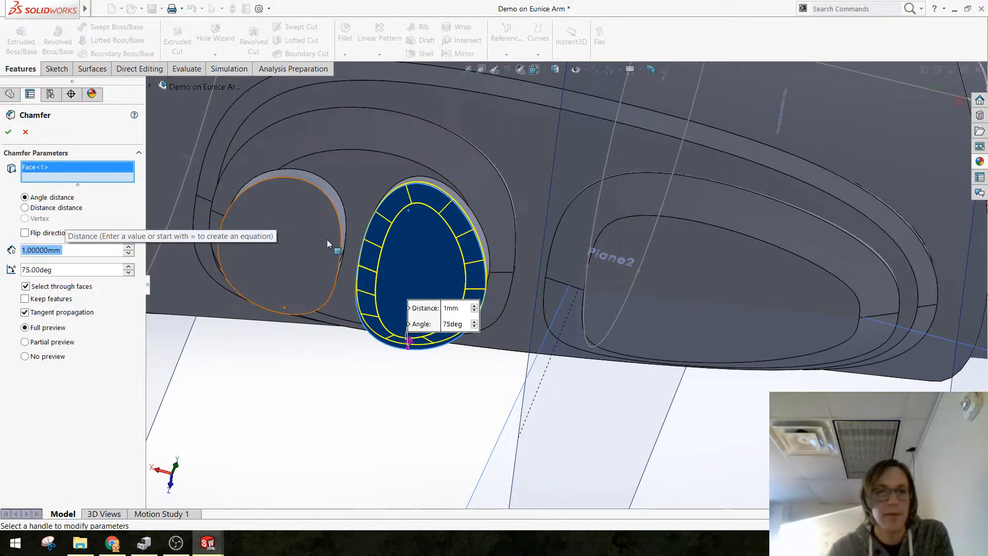
left_click(311, 261)
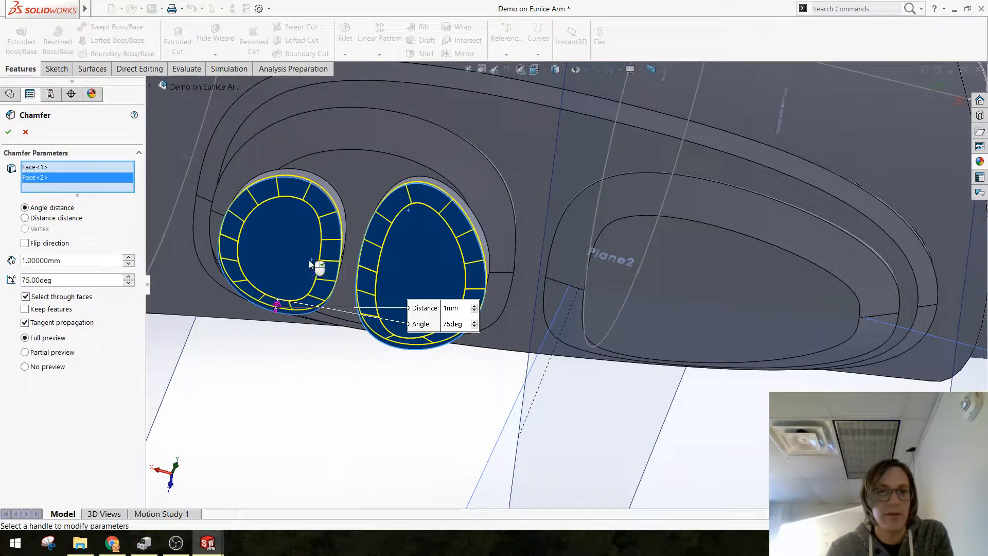
Step: Set the two small pads' chamfer to a 60-degree angle and 3 mm distance, and complete it
middle_click_drag(315, 264, 391, 206)
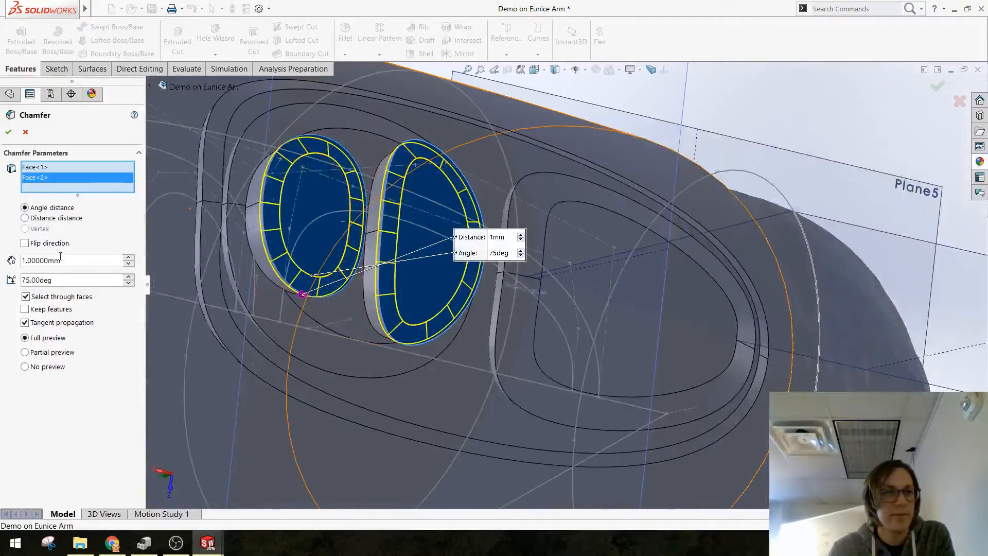
double_click(74, 282)
type("60")
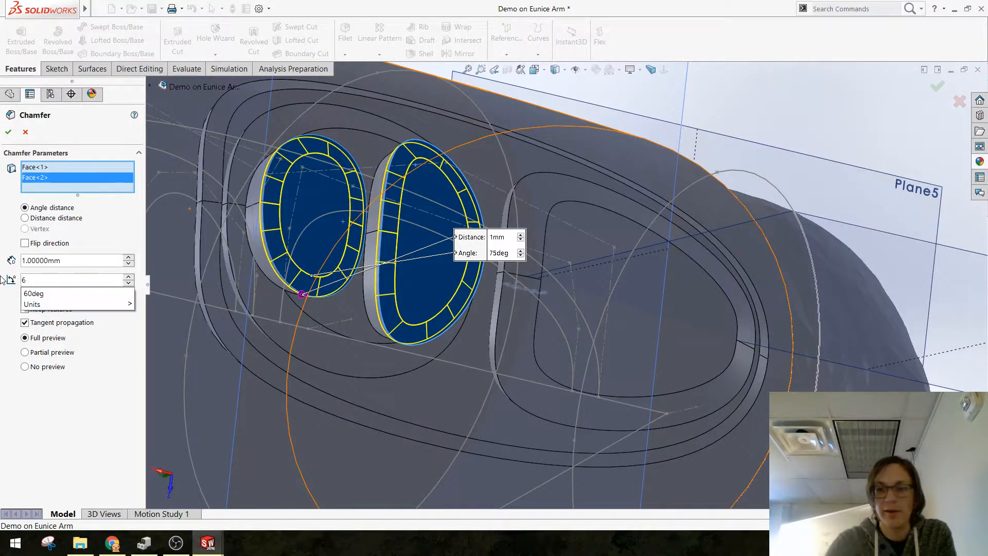
key("Return")
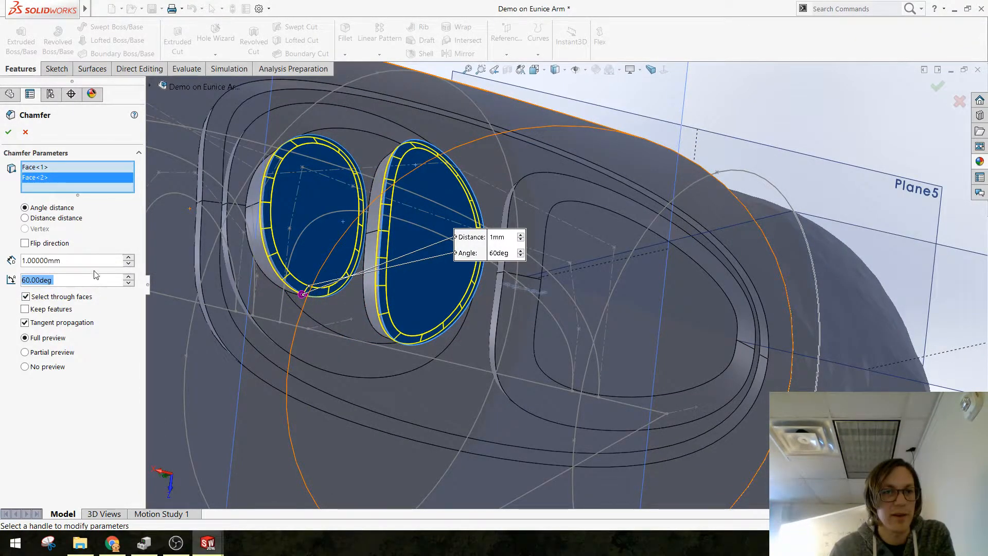
key("shift+Tab")
type("3")
key("Return")
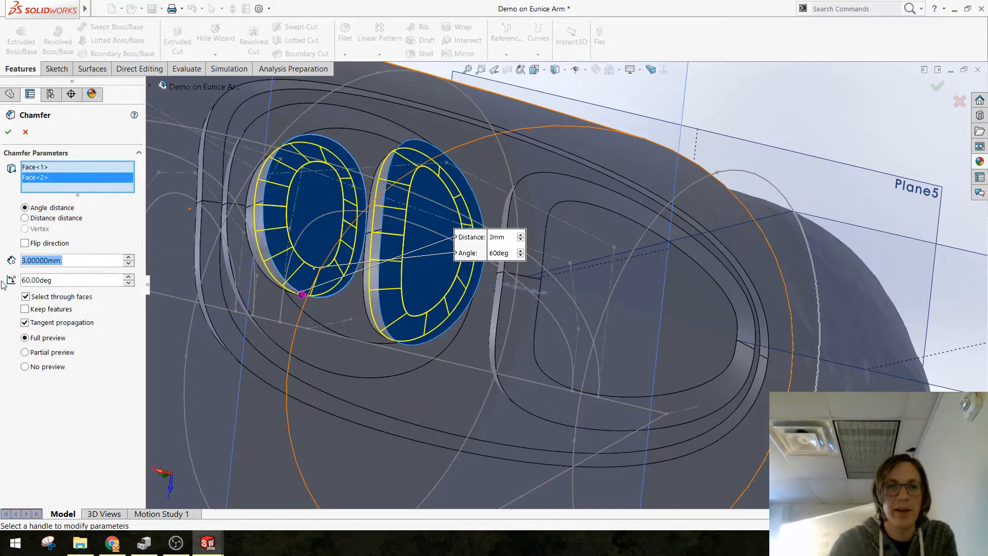
middle_click_drag(313, 285, 349, 283)
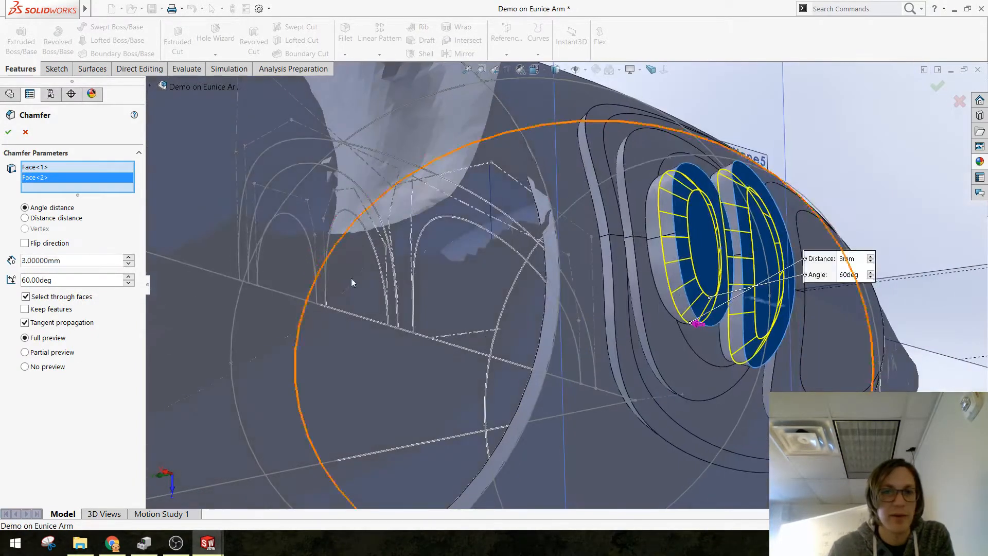
scroll(599, 231, "down", 5)
middle_click_drag(599, 231, 564, 237)
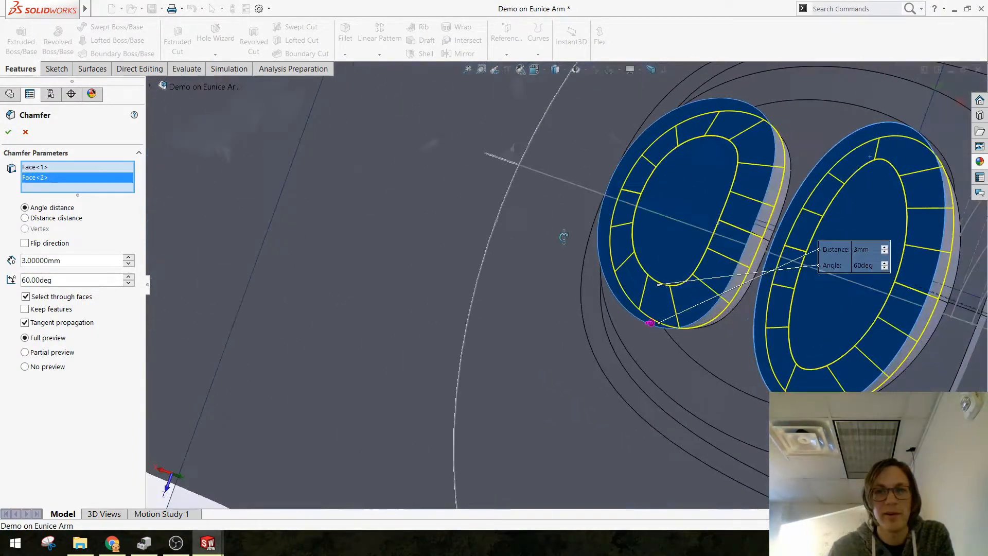
left_click(9, 132)
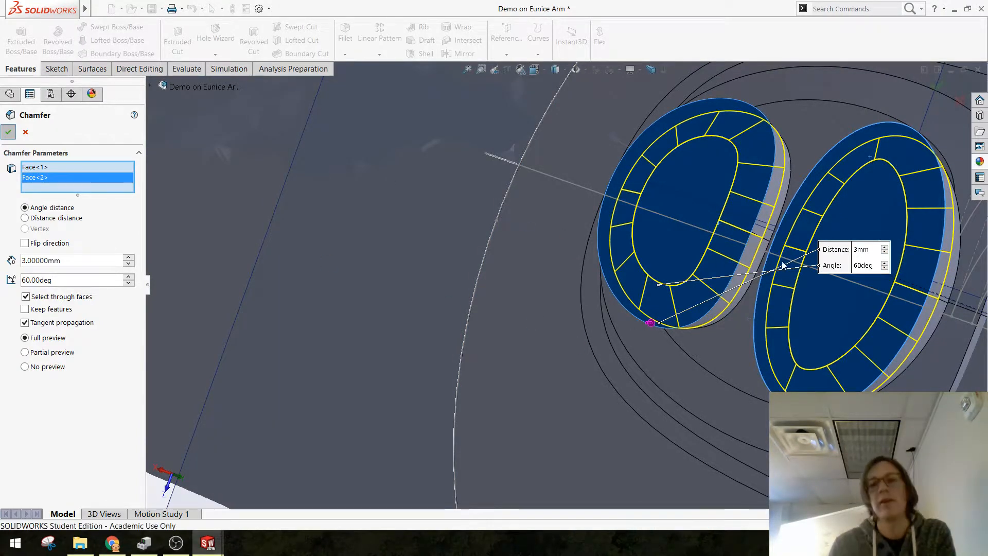
Step: Examine the chamfered pads on the arm from several angles, including their stepped profile from the side
scroll(720, 308, "up", 5)
scroll(711, 305, "down", 2)
middle_click_drag(587, 246, 624, 335)
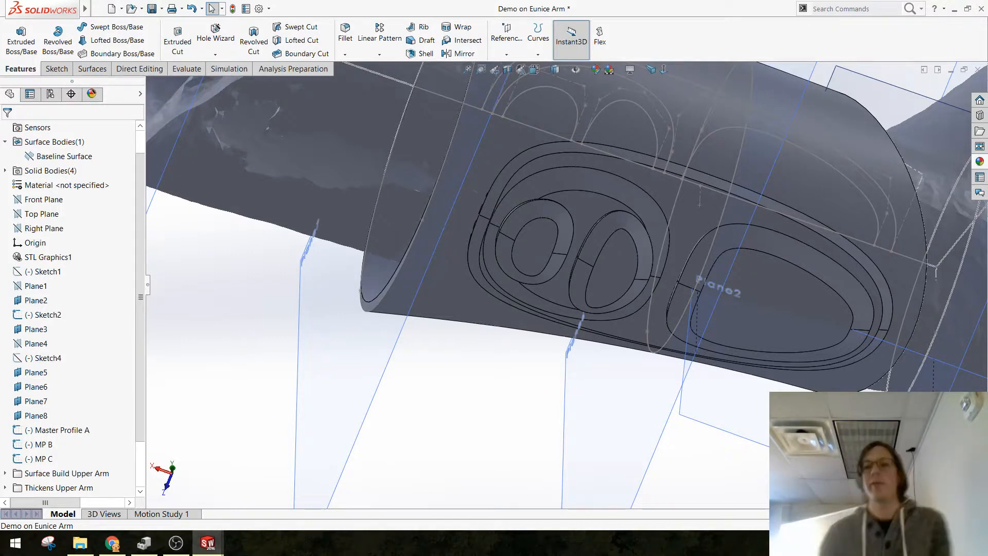
scroll(827, 264, "down", 2)
middle_click_drag(715, 301, 713, 218)
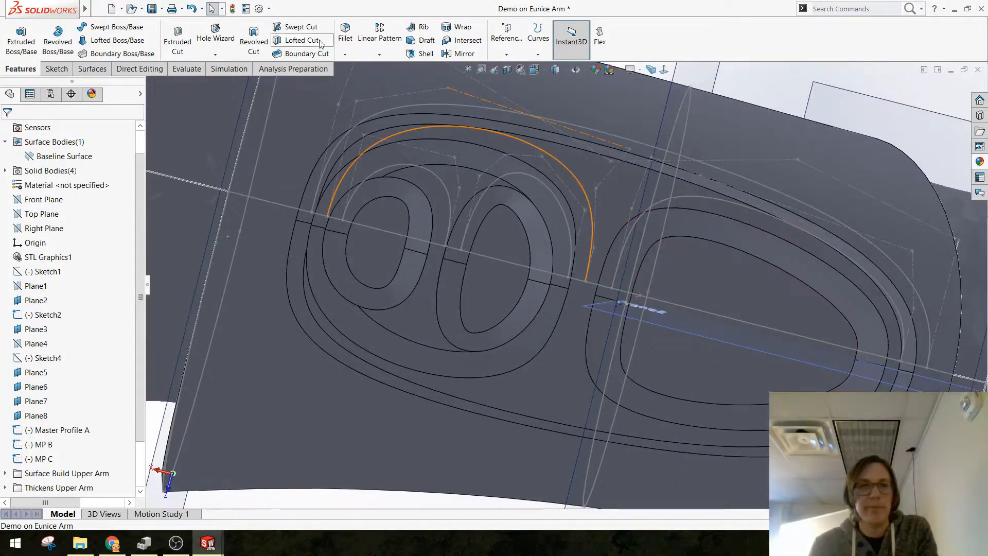
middle_click_drag(652, 259, 760, 248)
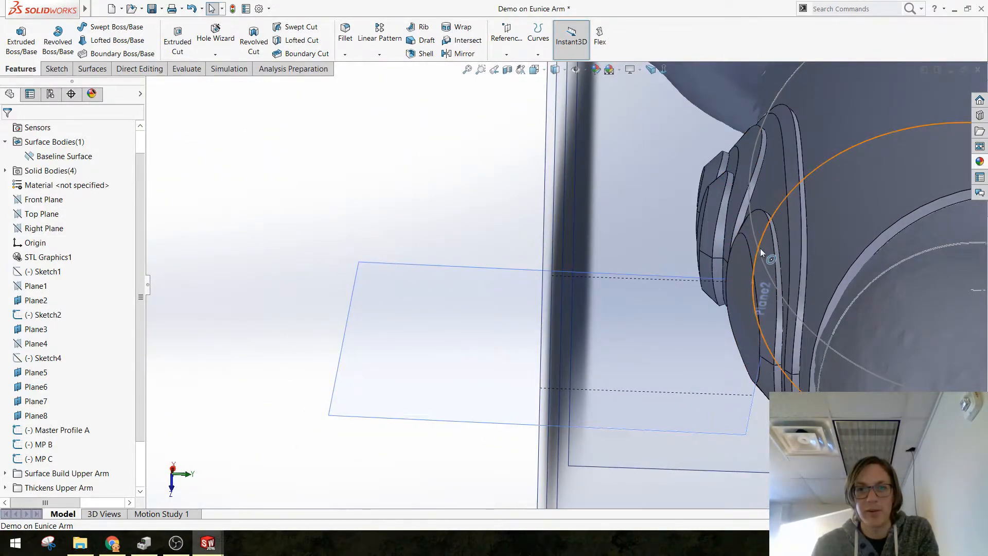
middle_click_drag(733, 332, 618, 247)
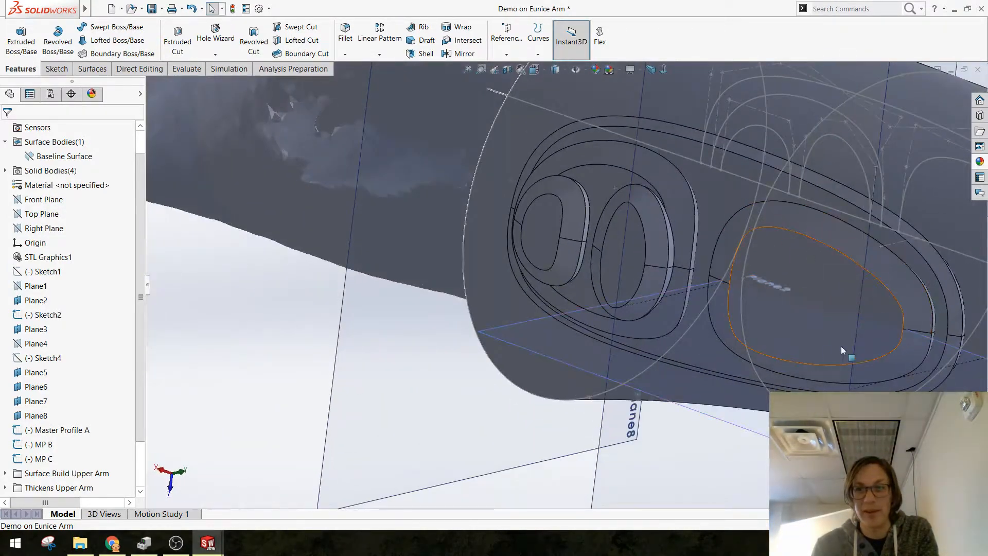
mouse_move(738, 294)
middle_mouse_down()
mouse_move(813, 334)
mouse_move(733, 283)
middle_mouse_up()
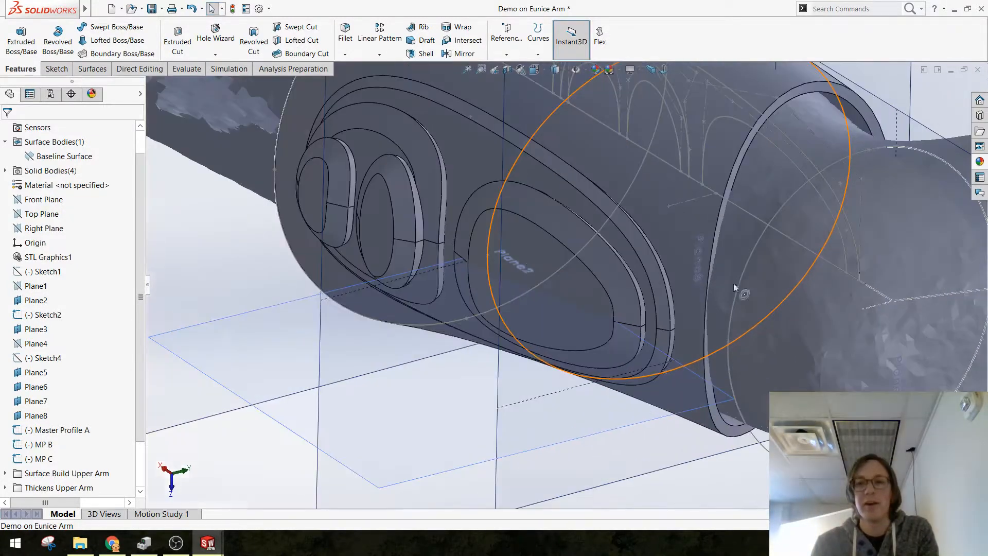
Step: Fillet the outer face of the wide single pad, trying a 25 mm radius and settling on 20 mm
left_click(350, 41)
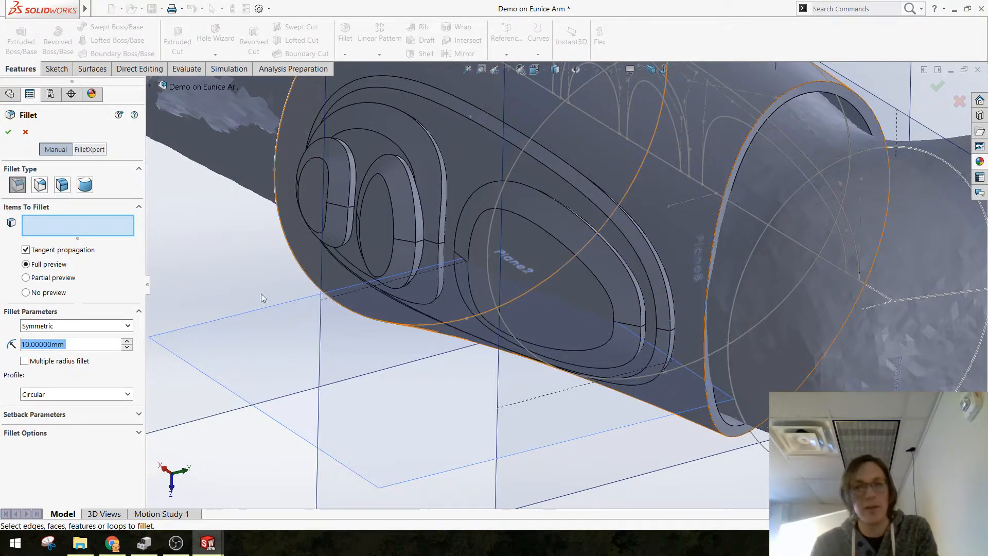
left_click(558, 247)
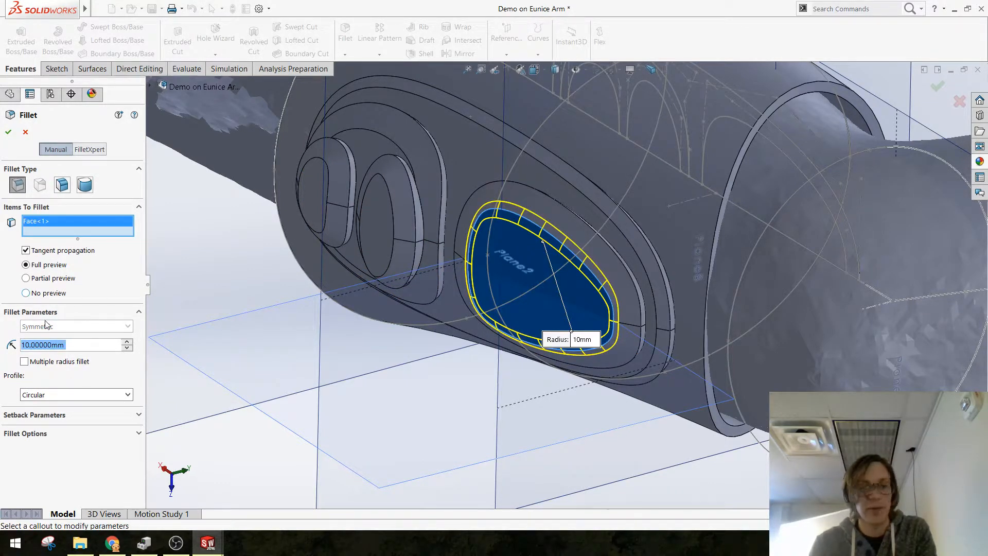
type("25mm")
key("Return")
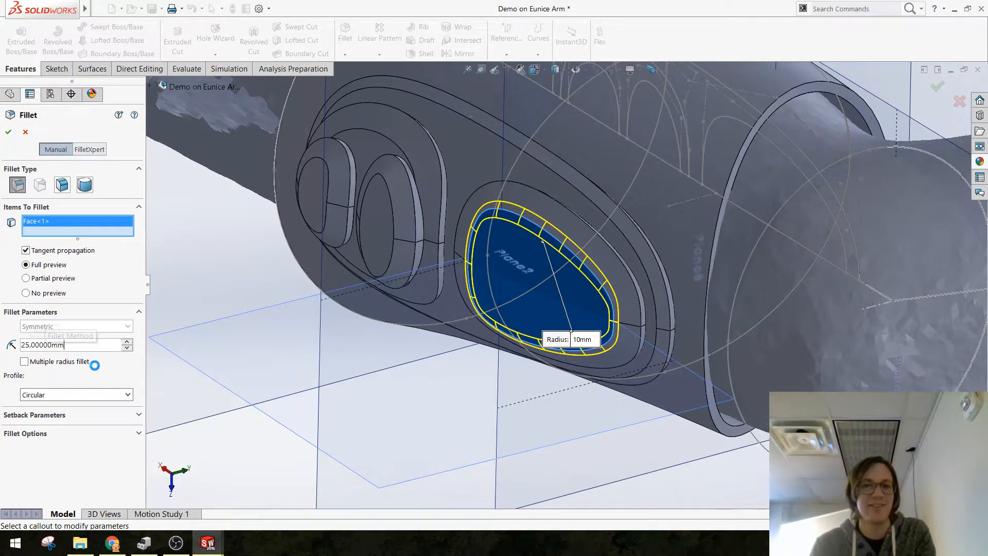
type("20")
key("Return")
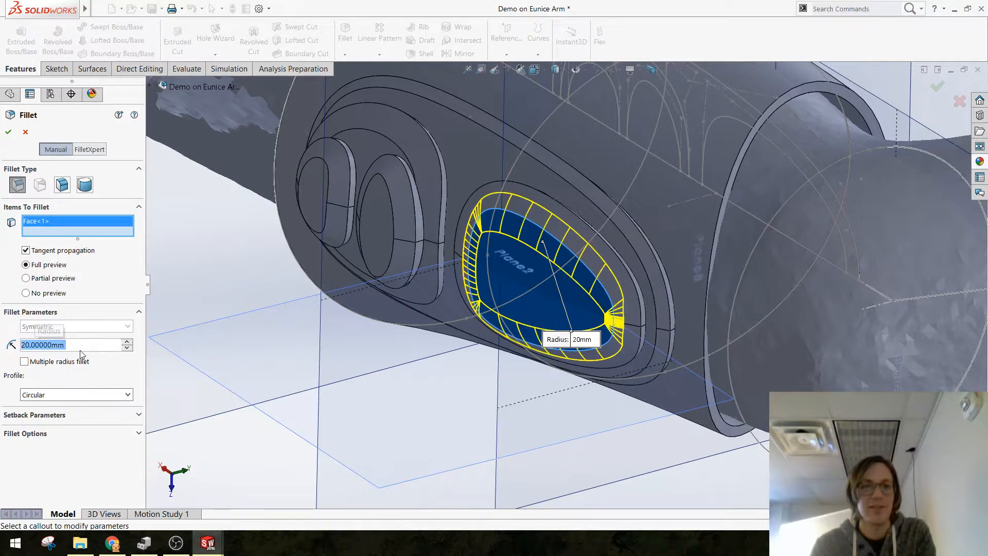
left_click(8, 131)
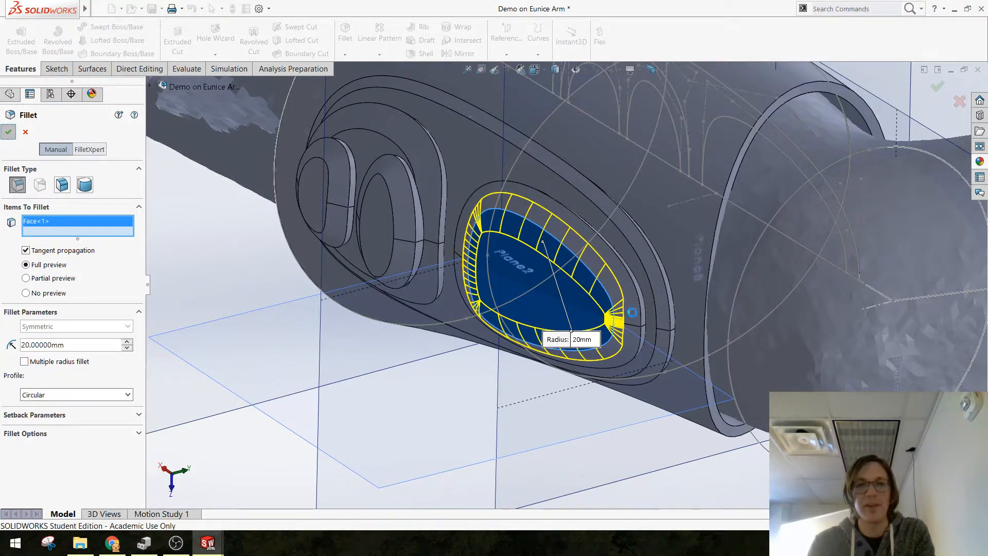
Step: Try to fillet the outer face of the small pad nearest the wide pad with a 20 mm radius
middle_click_drag(599, 333, 473, 320)
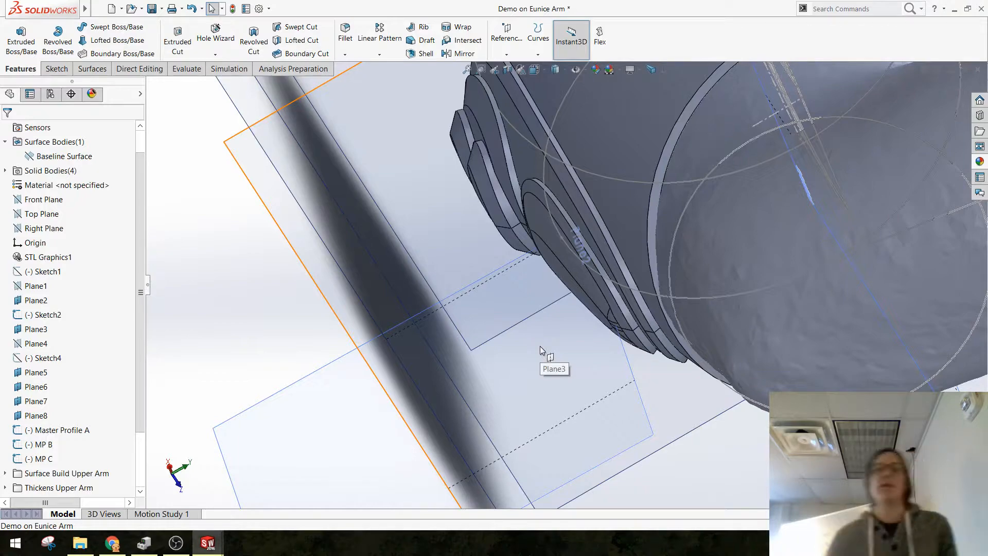
middle_click_drag(495, 339, 600, 277)
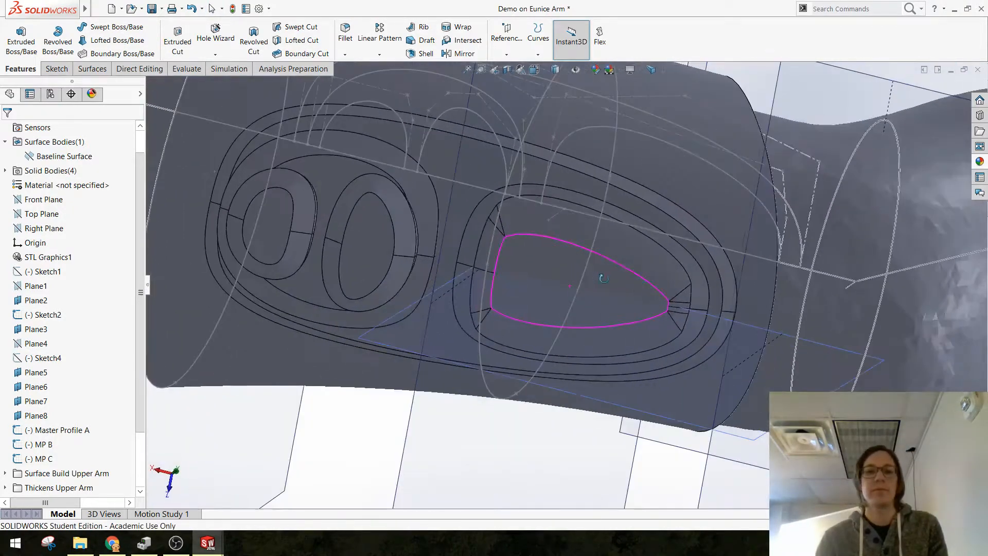
scroll(380, 240, "up", 1)
scroll(384, 241, "down", 3)
middle_click_drag(390, 245, 425, 245)
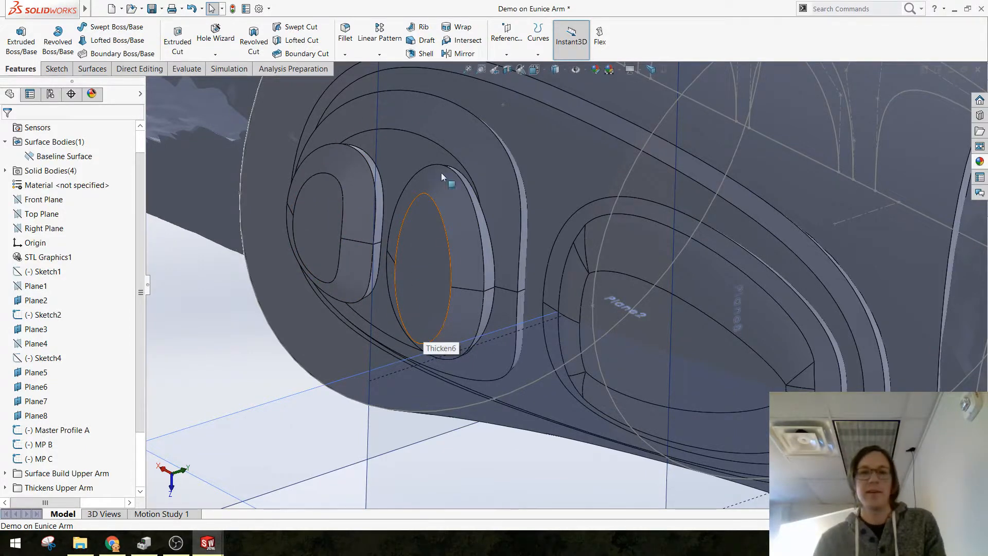
left_click(345, 32)
left_click(421, 251)
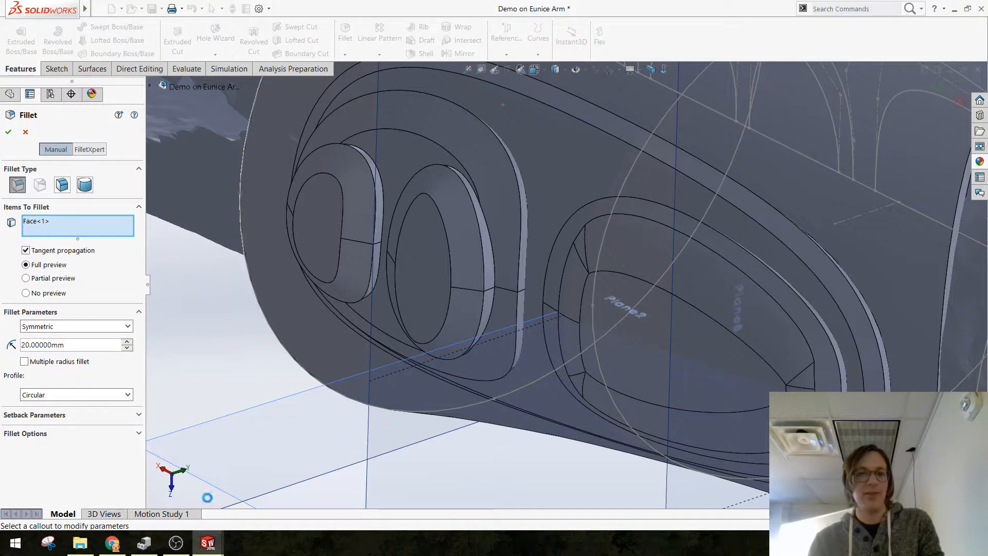
Step: End the frozen SOLIDWORKS 2016 process in Task Manager and close Task Manager
left_click(209, 554)
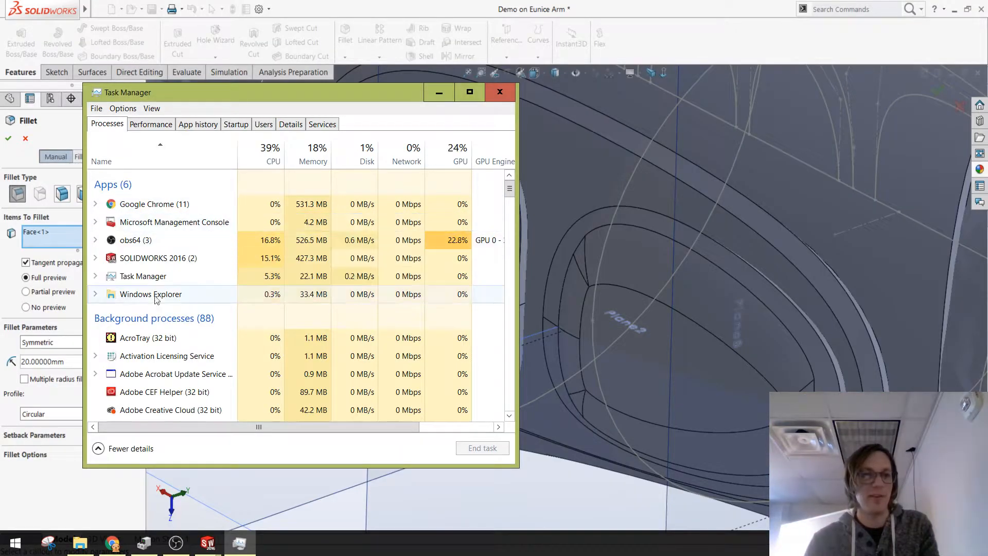
left_click(154, 258)
left_click(481, 448)
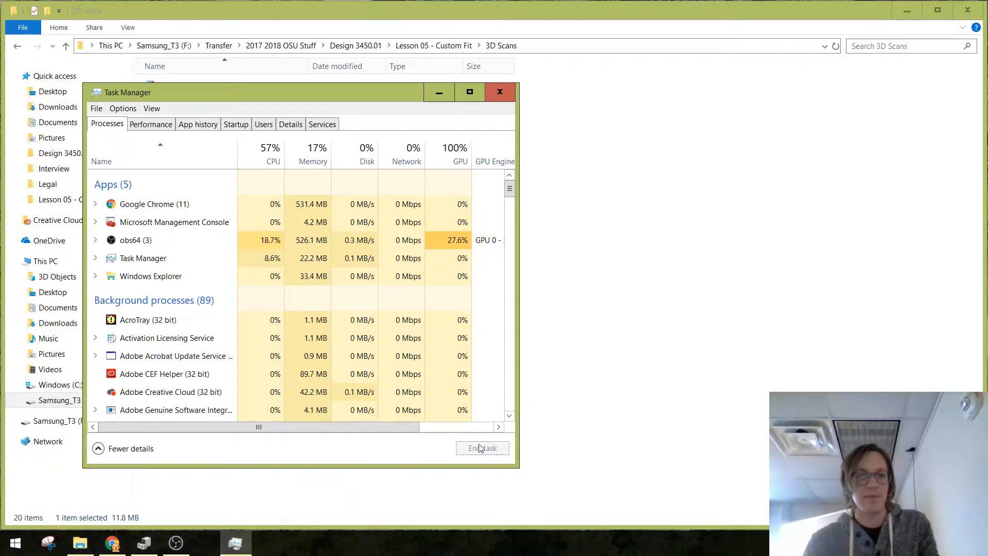
left_click(500, 92)
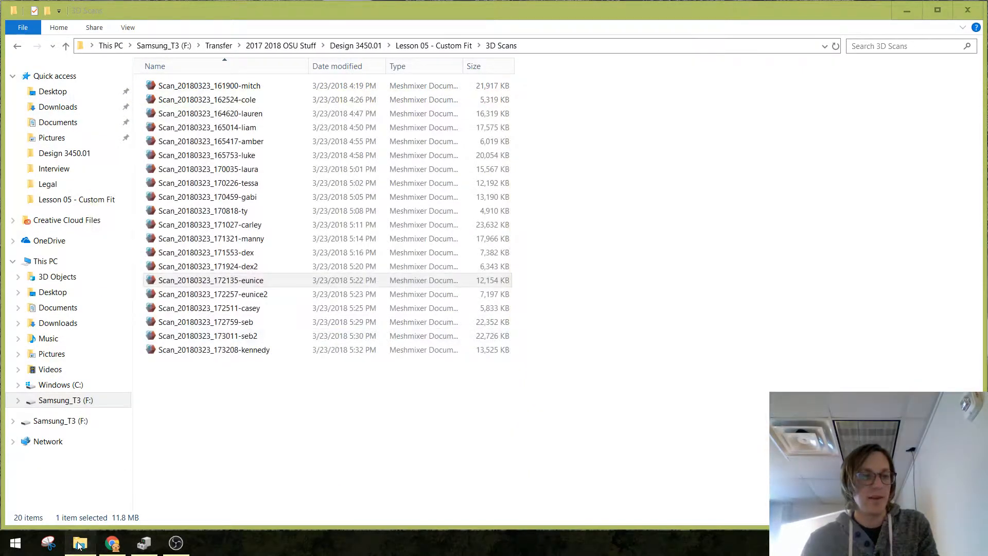
Step: Reopen the saved arm demo part from the Lesson 05 - Custom Fit folder and bring up its feature modeling tools
left_click(230, 406)
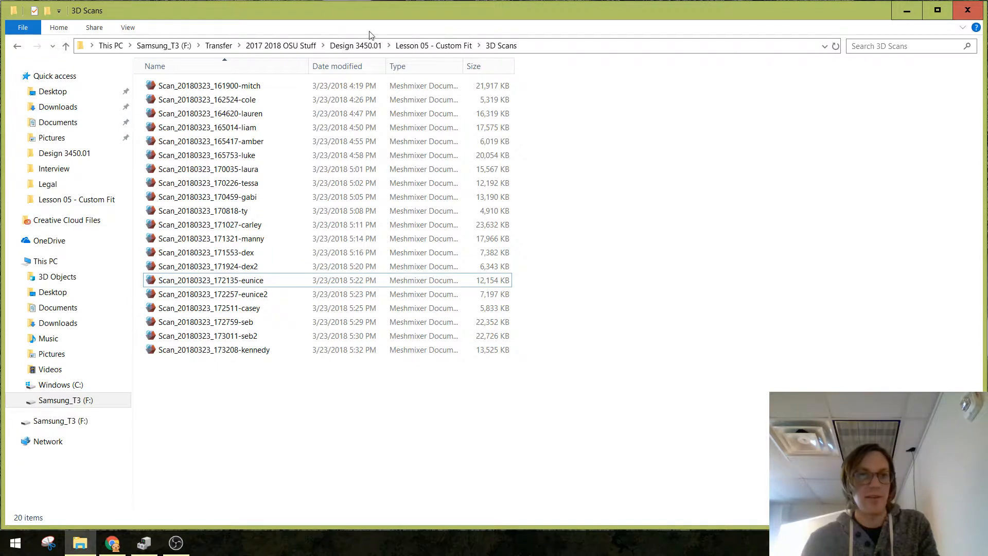
left_click(434, 45)
double_click(190, 114)
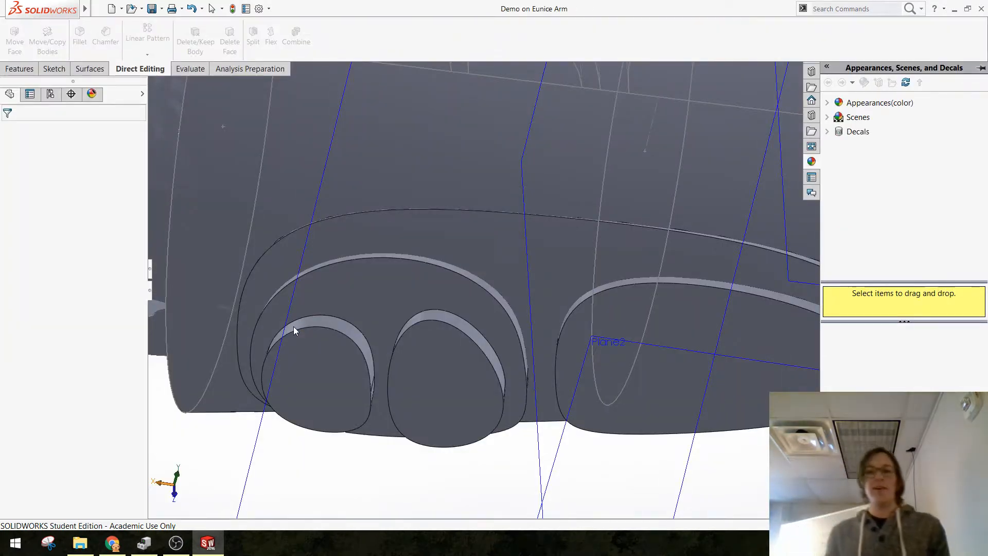
scroll(474, 354, "up", 4)
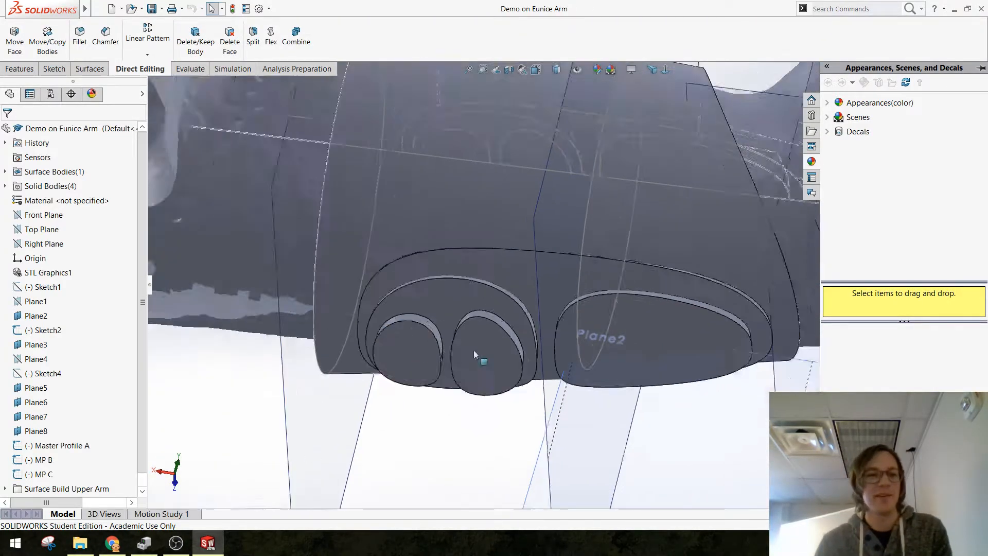
scroll(530, 343, "down", 5)
middle_click_drag(541, 315, 534, 171)
left_click(20, 69)
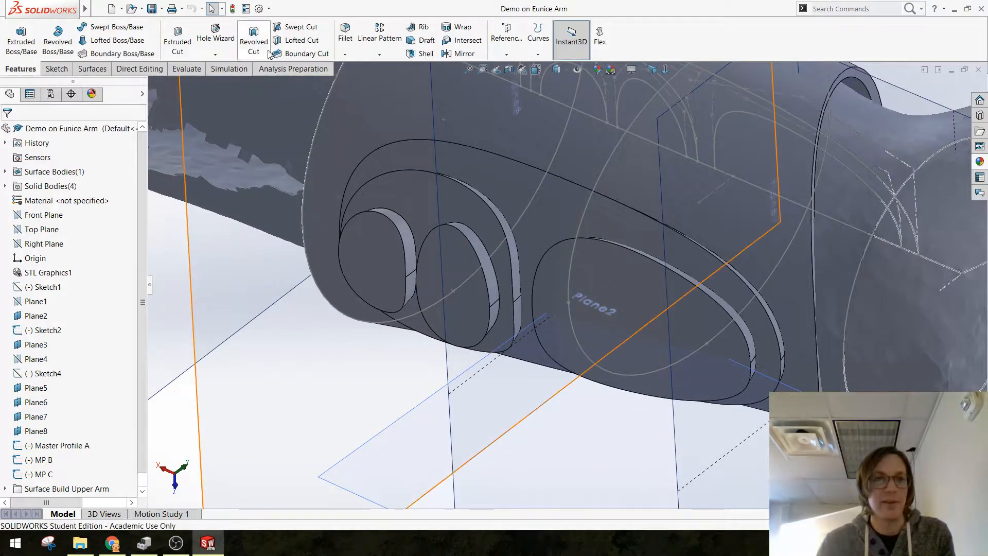
Step: Chamfer the outer edge of the large base pad at 1.5 mm, trying a 30-degree angle and settling on 75 degrees
left_click(345, 54)
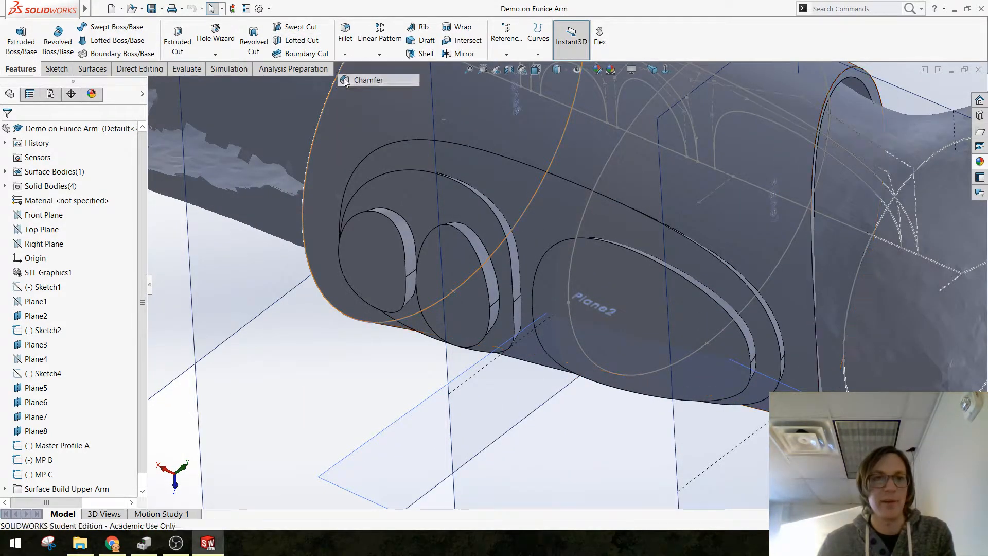
left_click(364, 79)
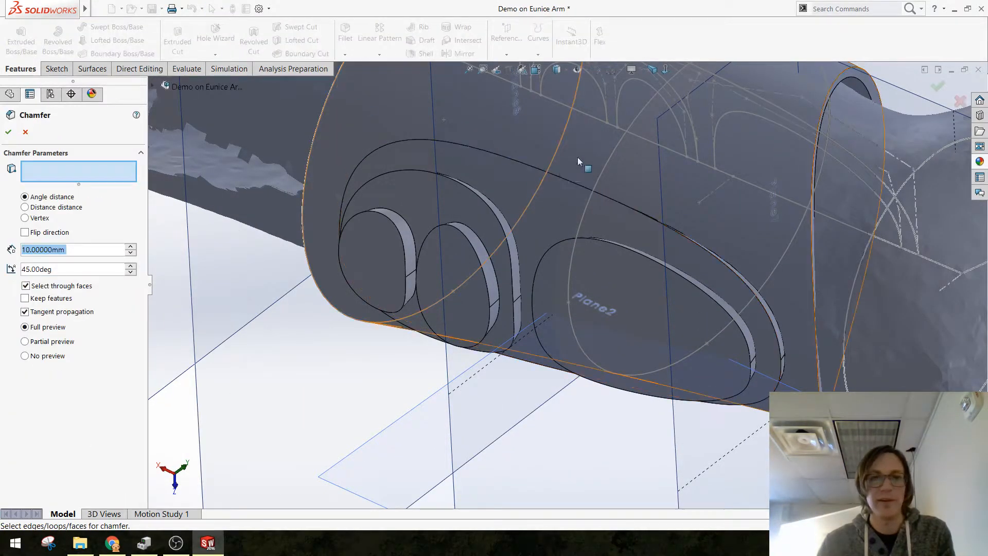
left_click(563, 179)
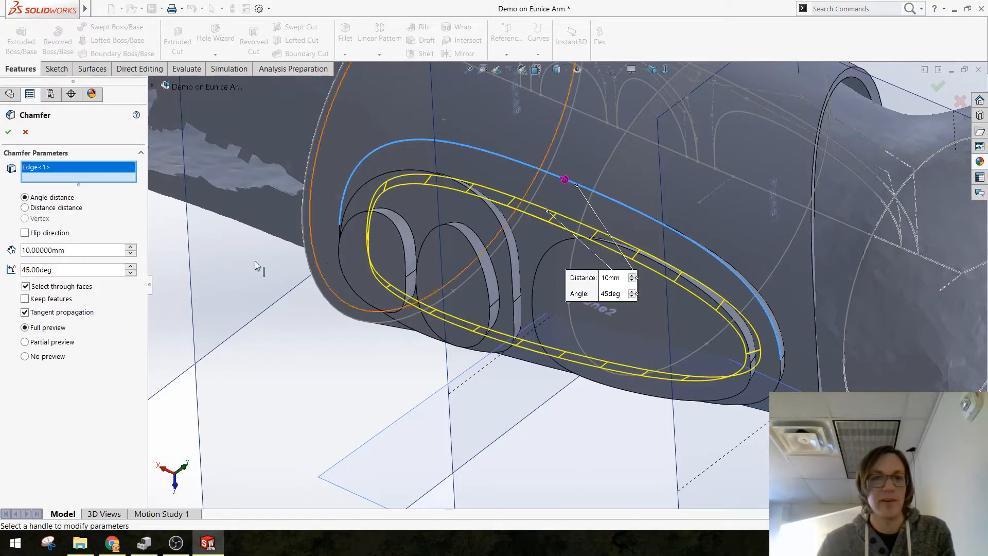
double_click(81, 250)
type("1.5")
key("Return")
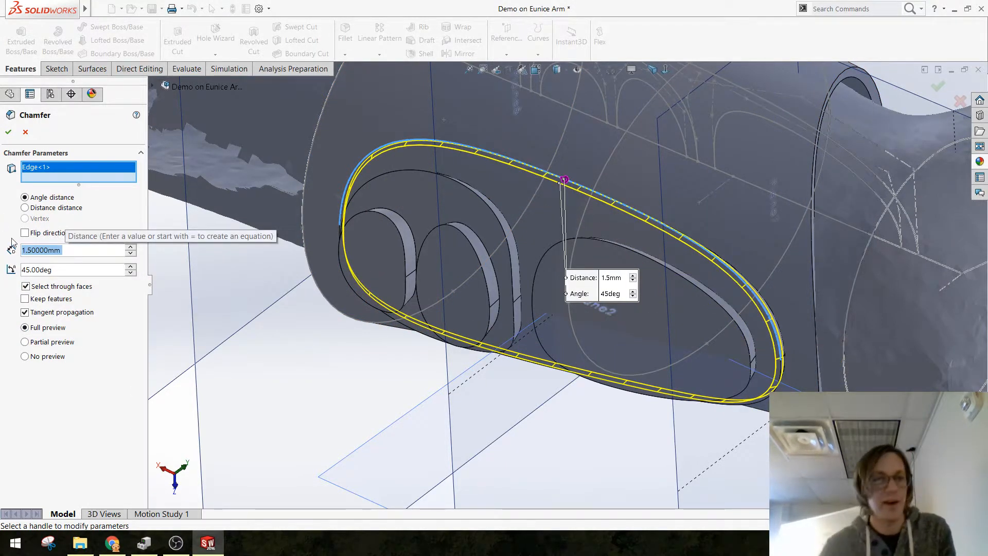
key("Tab")
type("30")
key("Return")
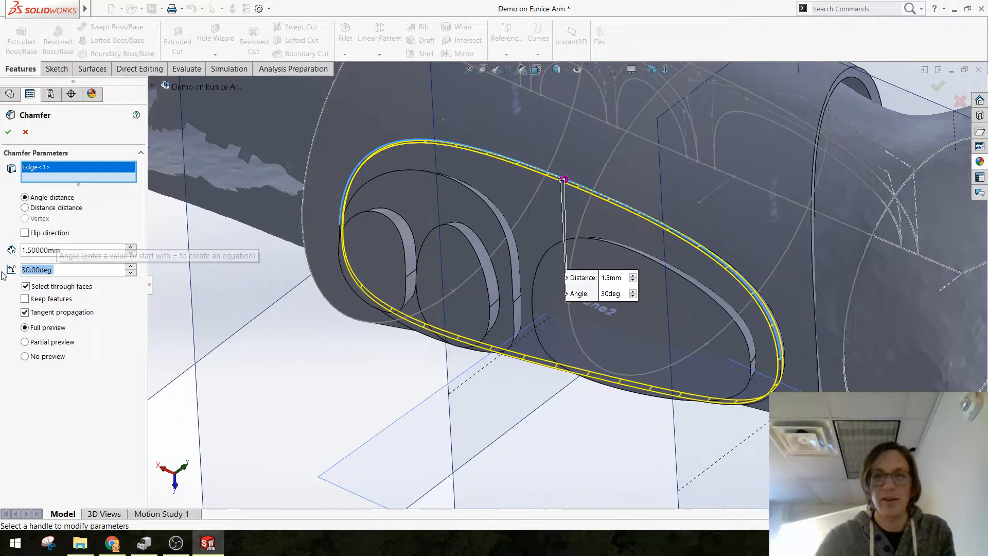
type("75")
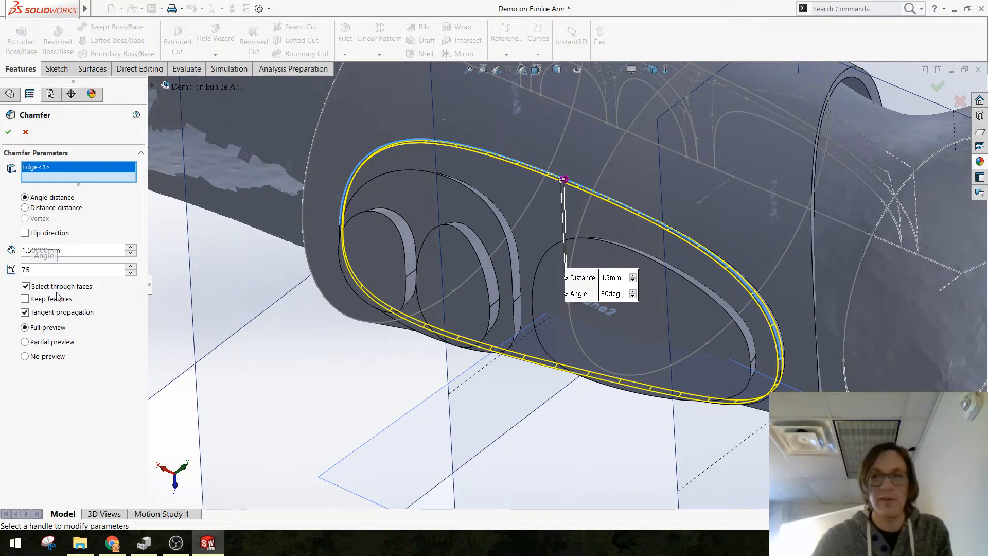
key("Return")
left_click(8, 132)
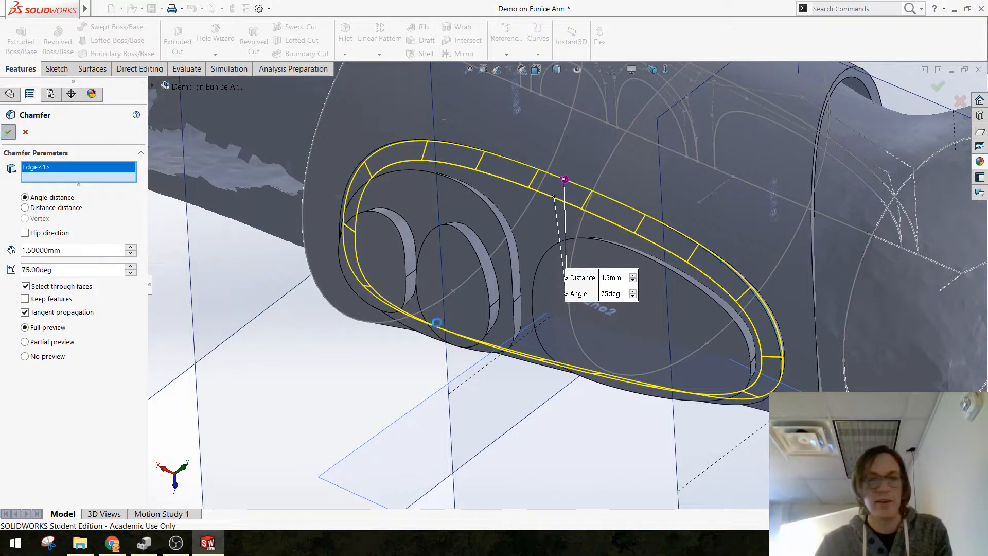
Step: Chamfer the outer face of the wide single pad with a 1.5 mm distance and a 75-degree angle
scroll(629, 326, "down", 1)
middle_click_drag(629, 326, 574, 220)
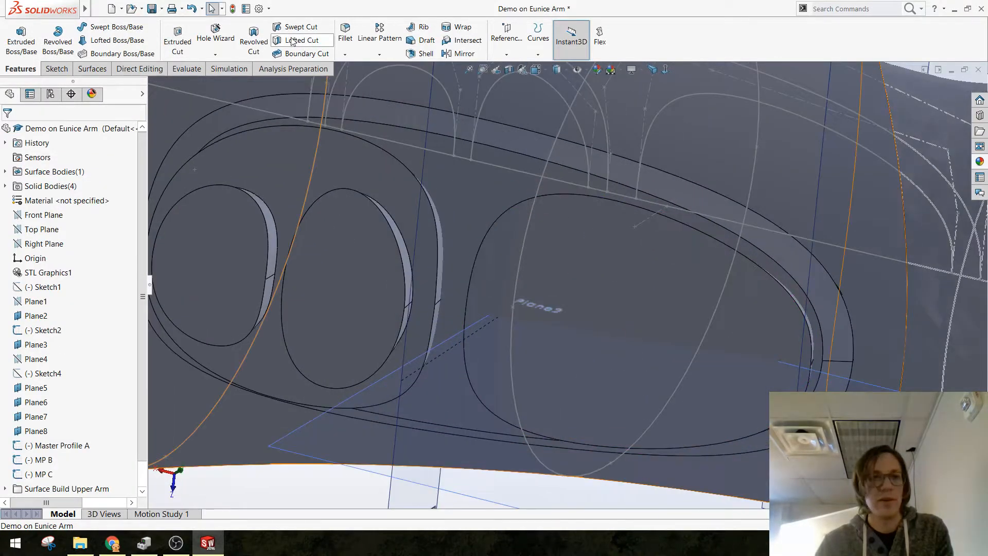
left_click(346, 55)
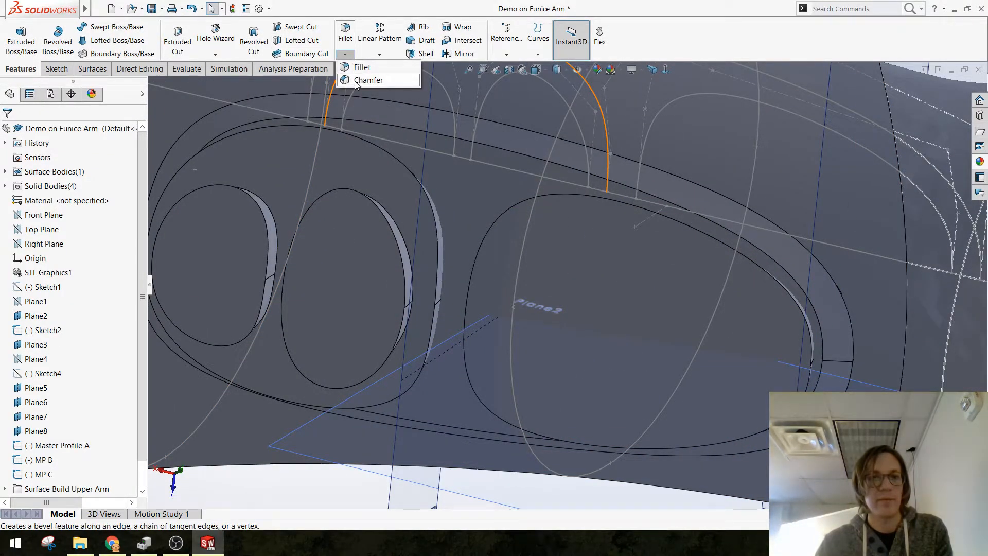
left_click(366, 80)
left_click(589, 225)
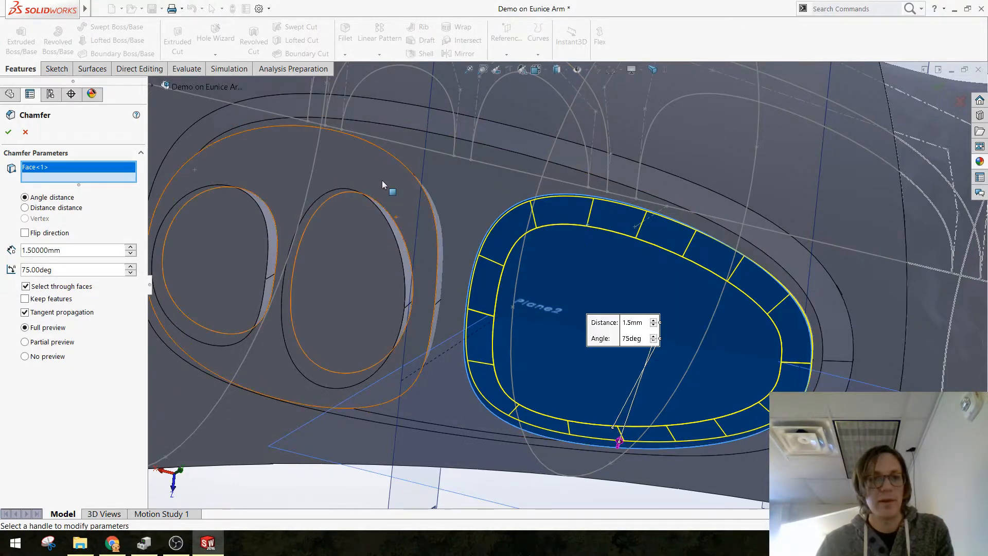
left_click(26, 132)
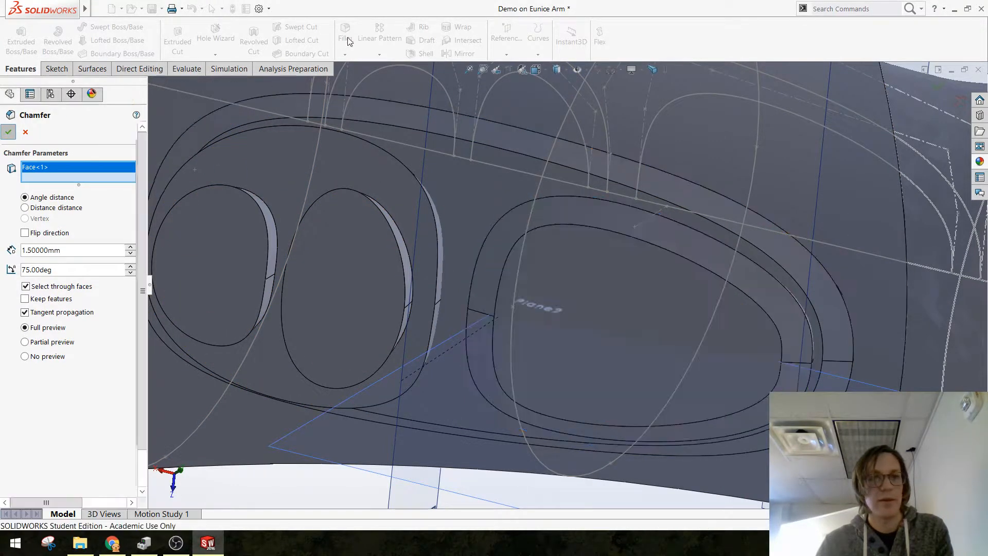
Step: Chamfer only the outer perimeter edge of the pad beneath the two small pads at 1 mm and 75 degrees
left_click(345, 55)
left_click(367, 78)
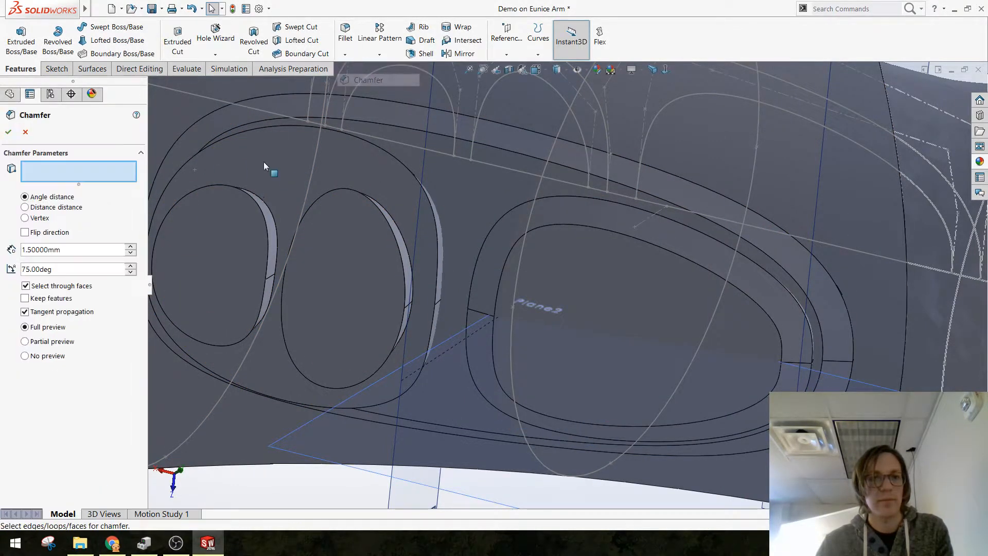
left_click(273, 167)
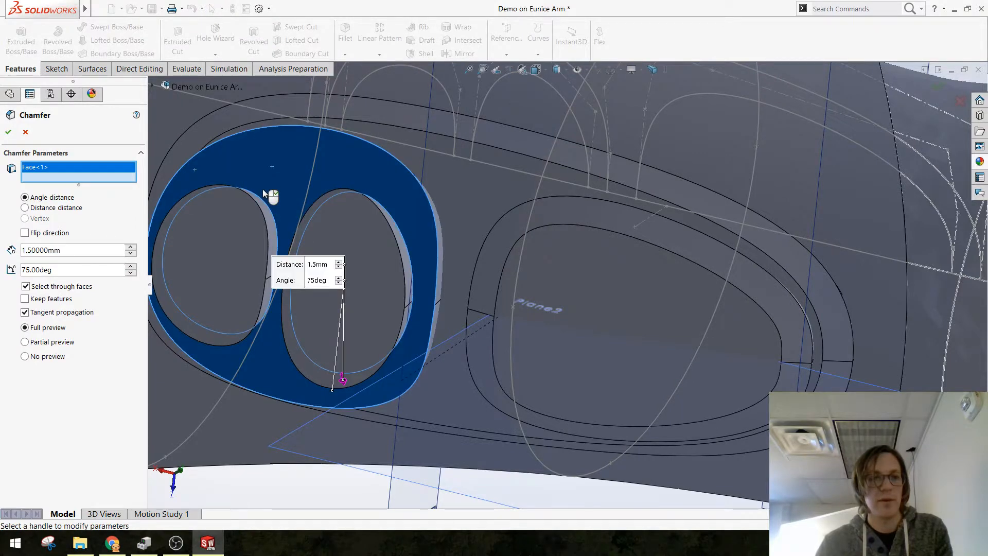
double_click(88, 251)
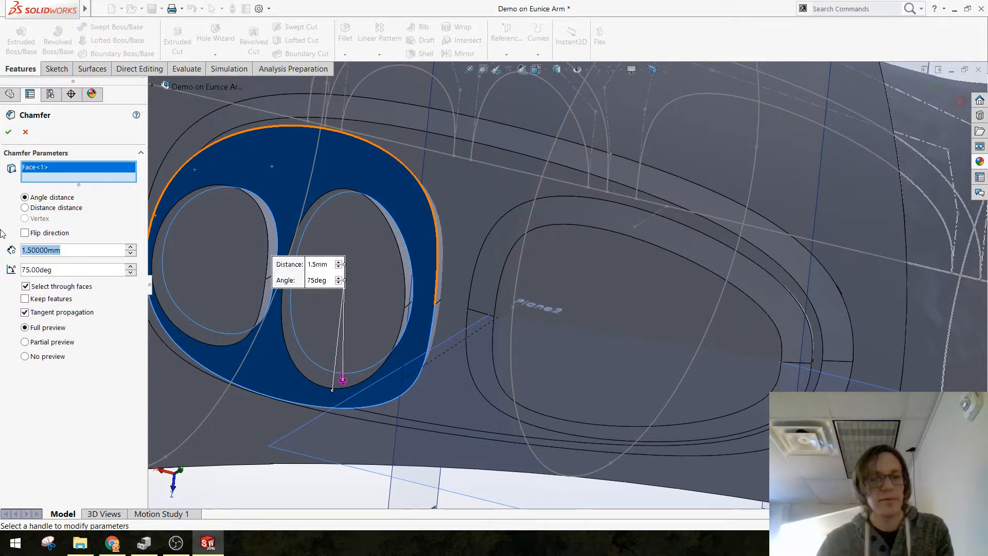
type("1")
key("Return")
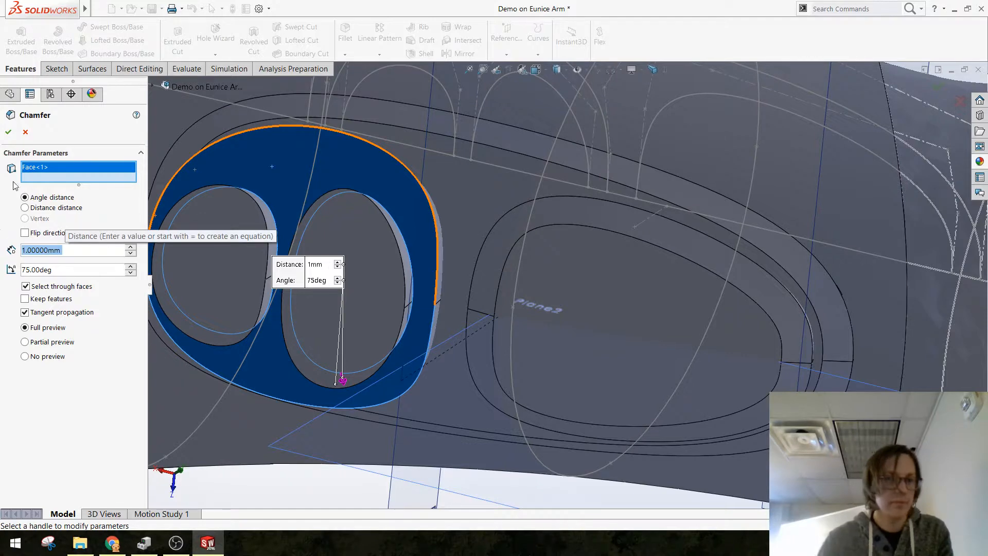
left_click(275, 179)
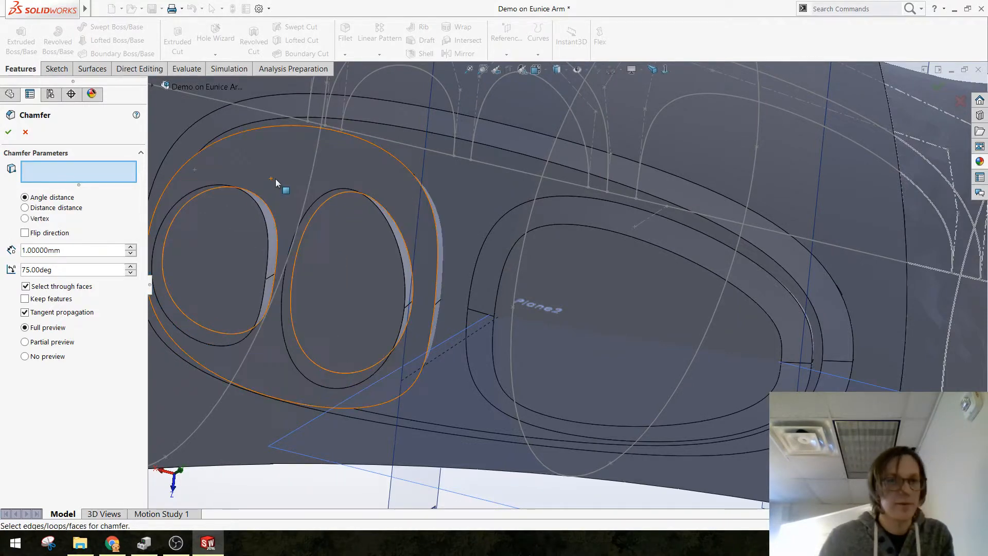
left_click(362, 140)
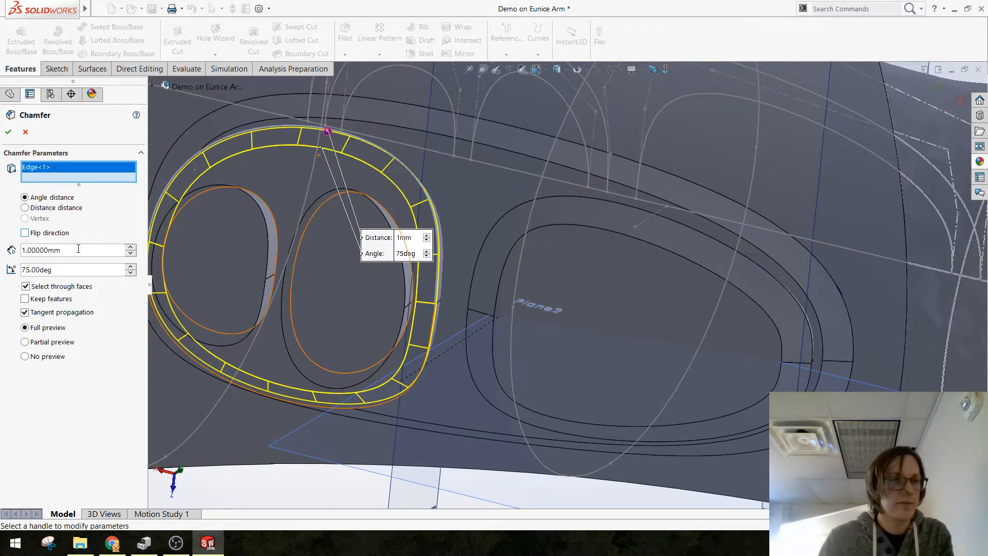
left_click(8, 133)
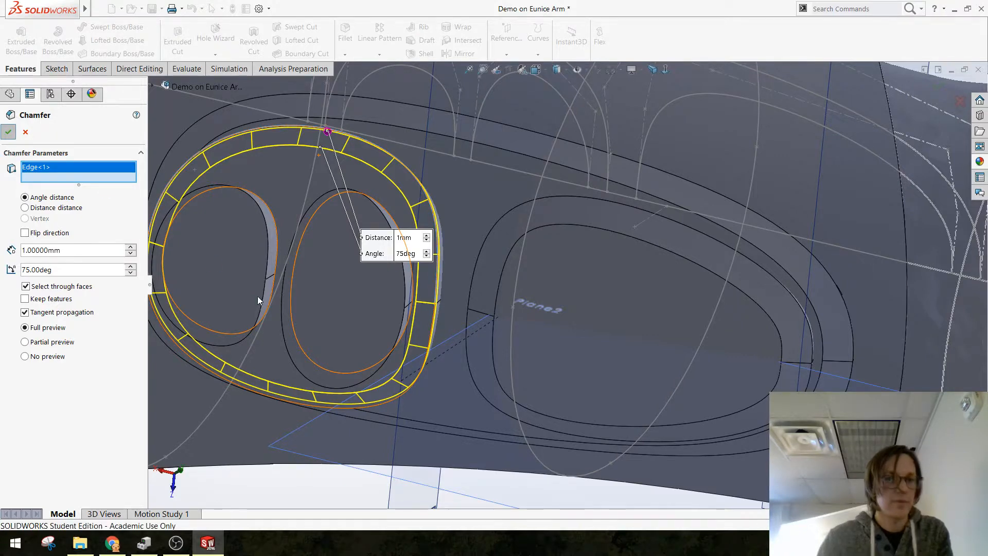
Step: Chamfer the outer faces of both small pads together at 1 mm and 75 degrees
left_click(344, 55)
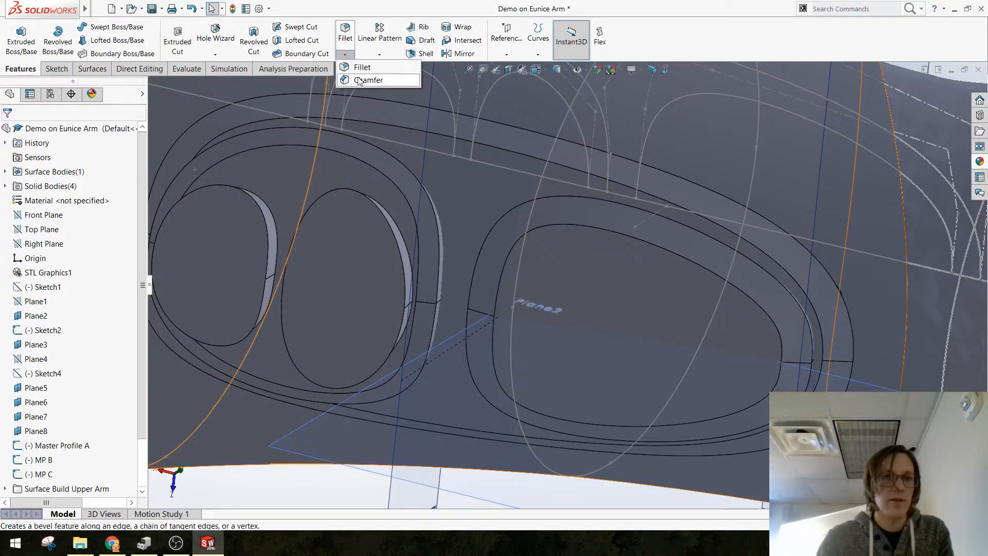
left_click(366, 78)
left_click(349, 292)
left_click(233, 264)
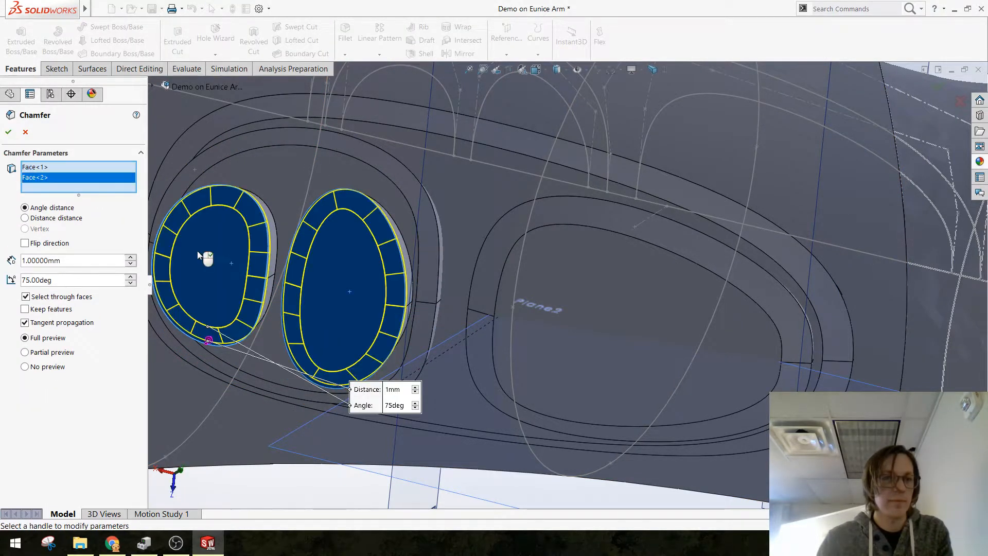
left_click(6, 133)
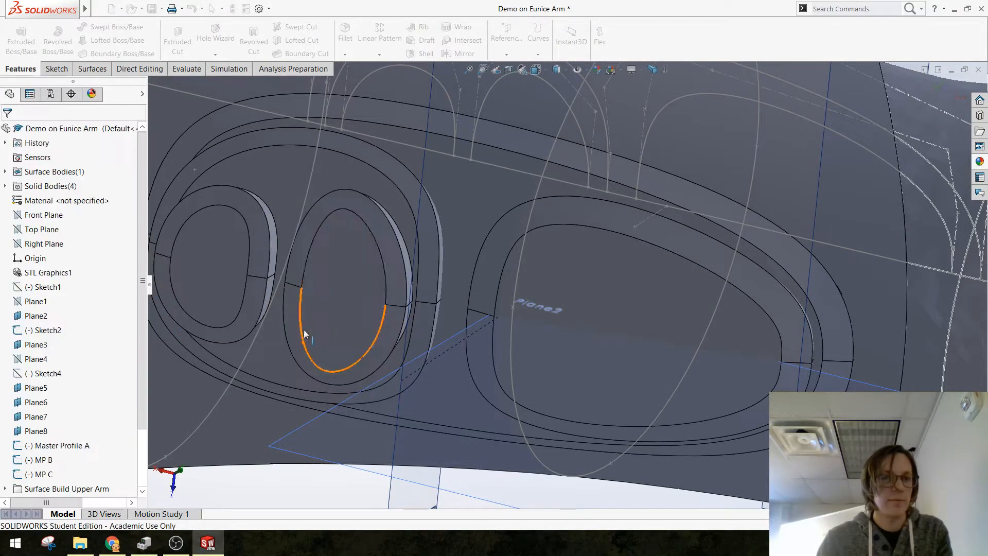
Step: Change the two small pads' chamfer to a 3 mm distance and a 60-degree angle, and save the part
middle_click_drag(304, 329, 391, 280)
scroll(72, 360, "down", 3)
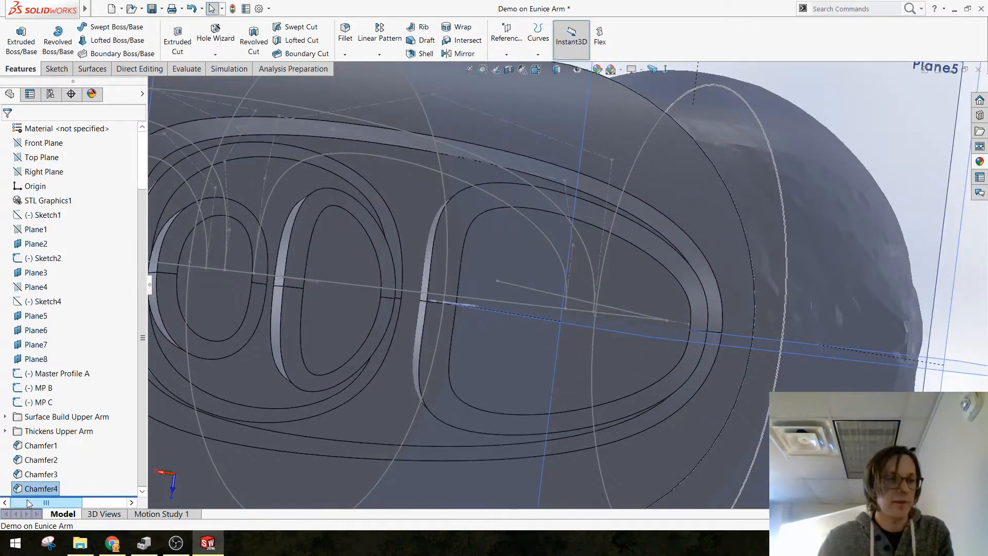
left_click(21, 488)
left_click(25, 462)
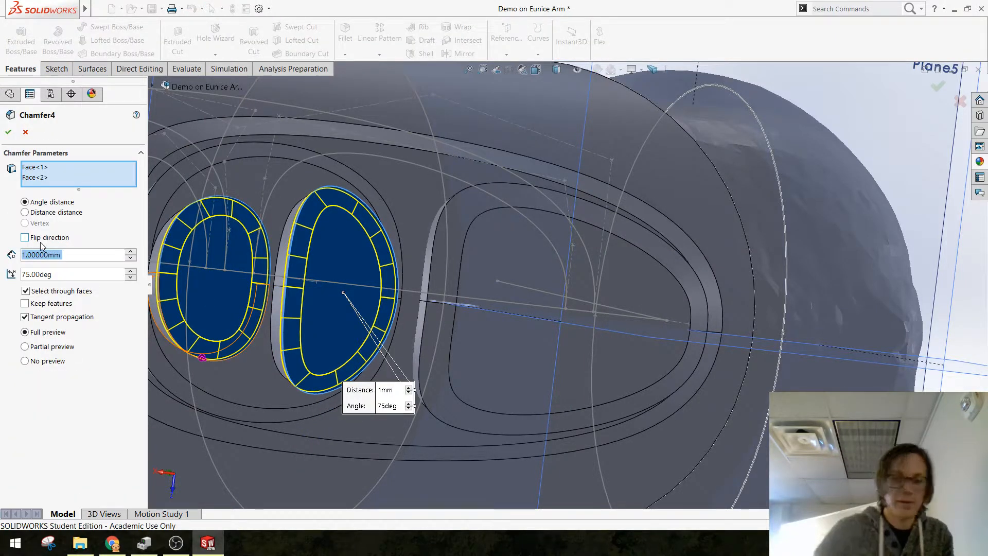
left_click(75, 272)
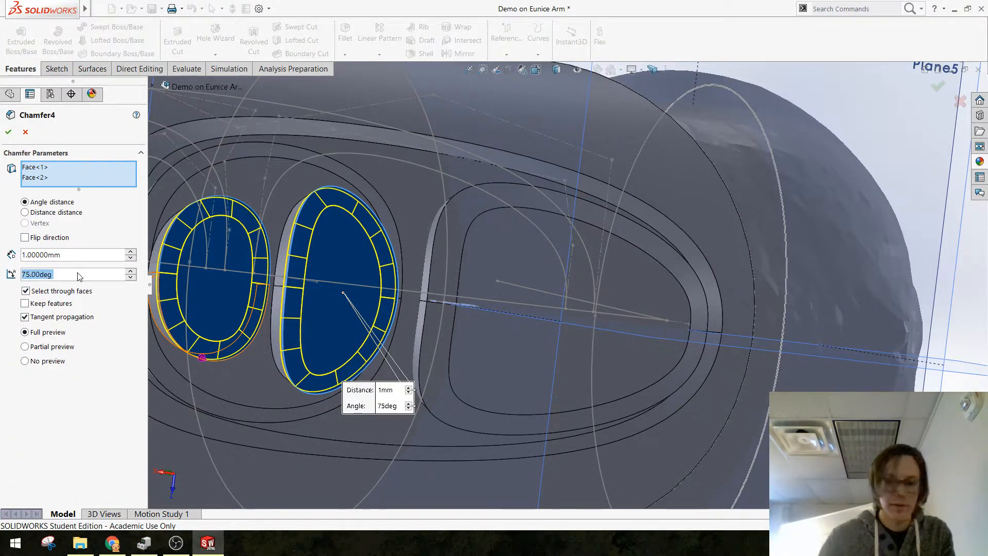
type("60")
key("Return")
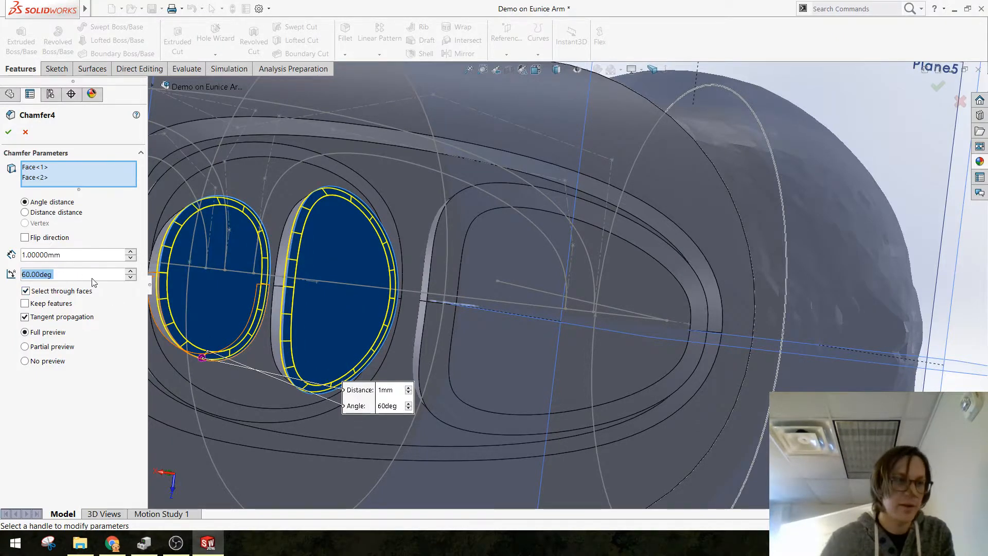
left_click(102, 254)
type("3")
key("Return")
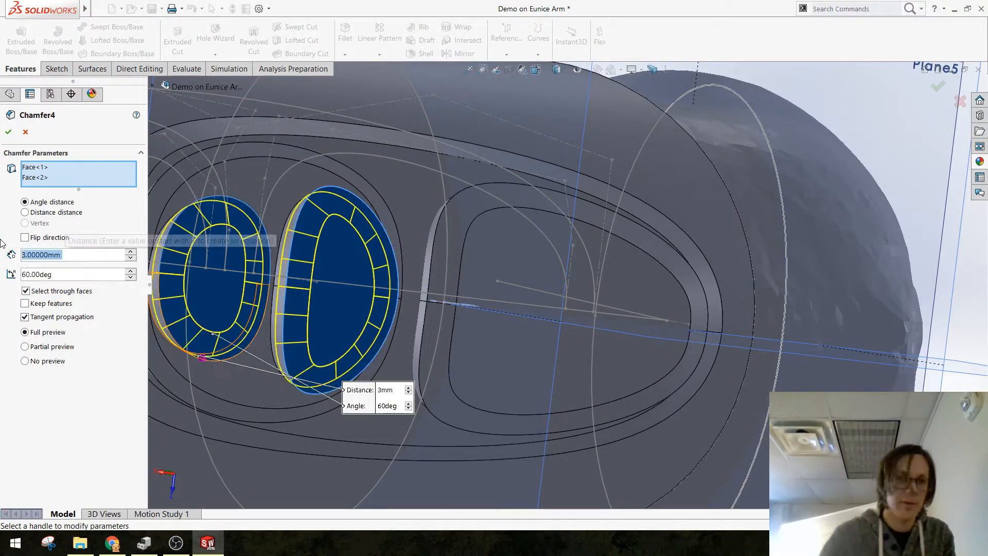
left_click(8, 132)
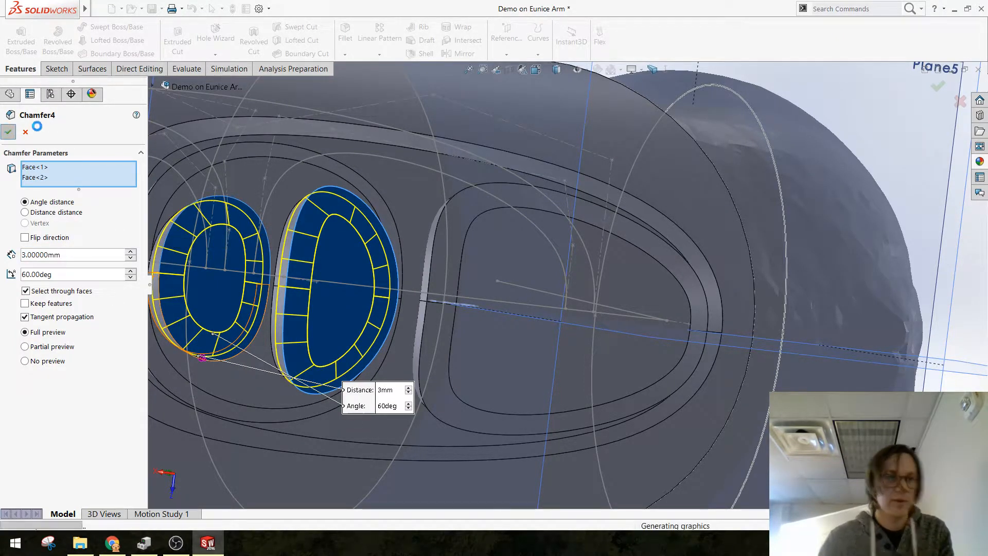
key("ctrl+s")
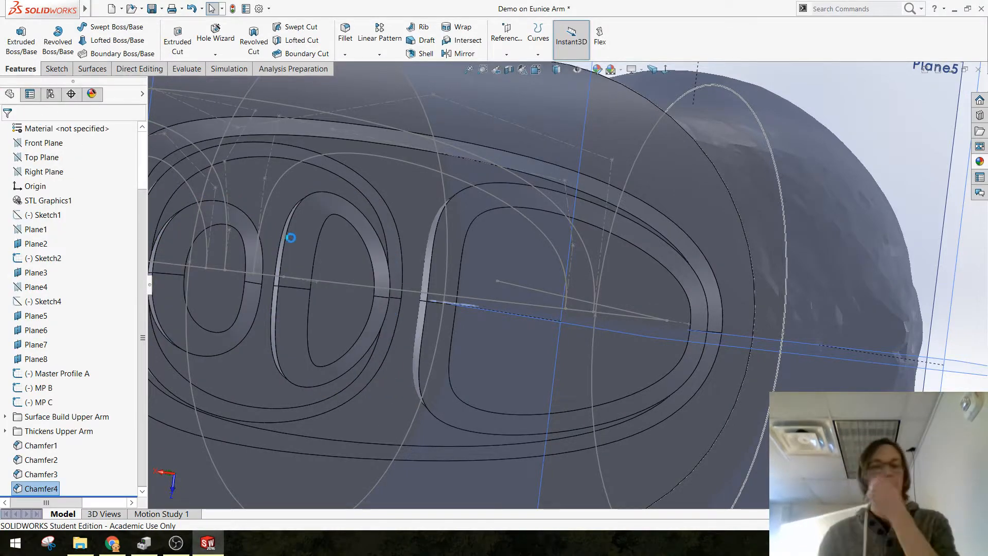
Step: Open the Master Pad Shapes Underside sketch in the Surface Build Upper Arm folder for editing, viewed normal to its plane
scroll(446, 239, "up", 4)
scroll(447, 239, "up", 3)
middle_click_drag(502, 230, 473, 280)
scroll(473, 279, "down", 2)
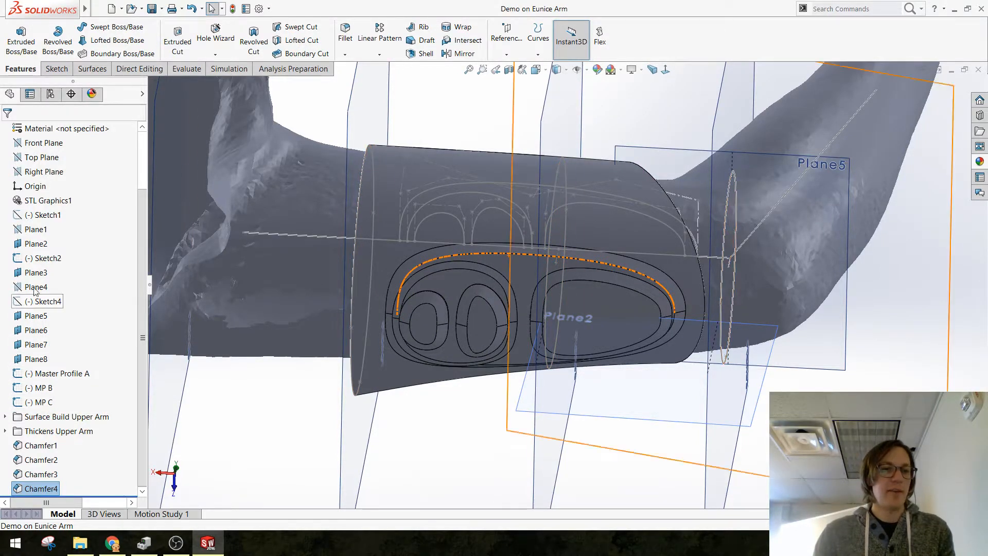
left_click(5, 417)
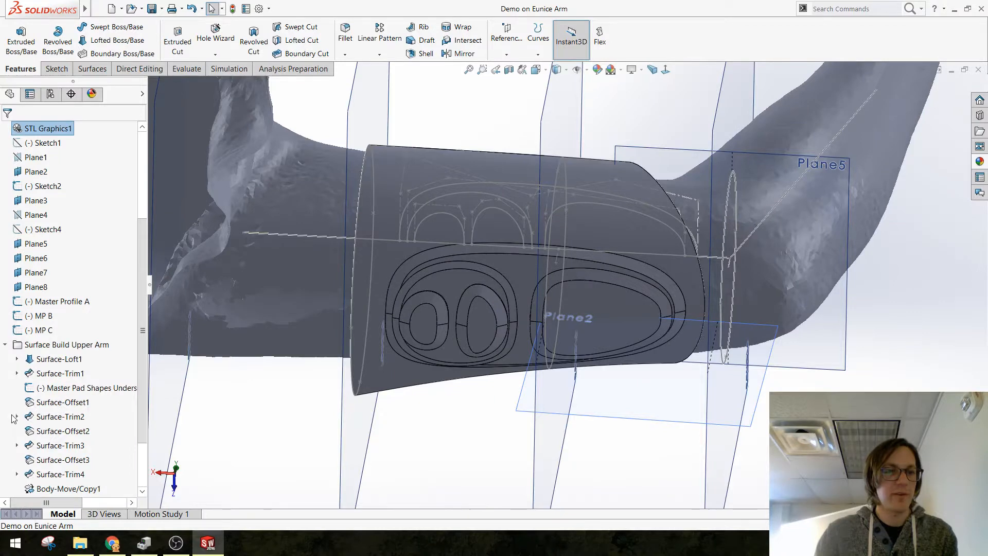
left_click(79, 388)
left_click(89, 365)
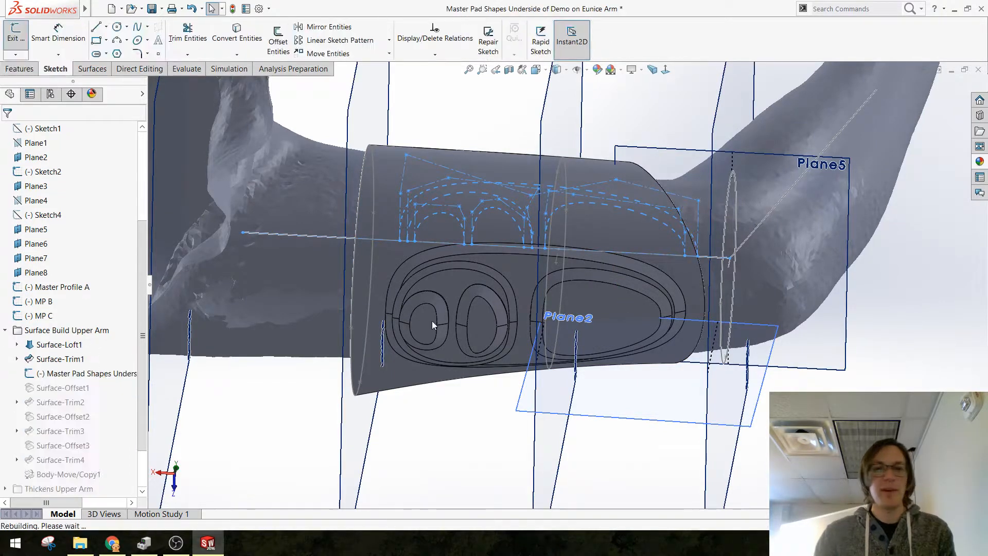
left_click(665, 70)
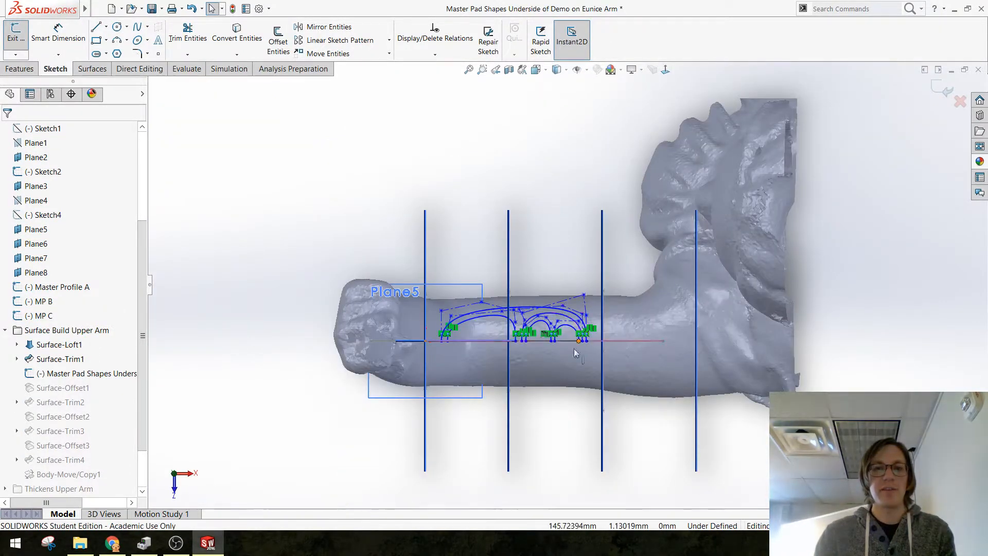
scroll(577, 353, "down", 5)
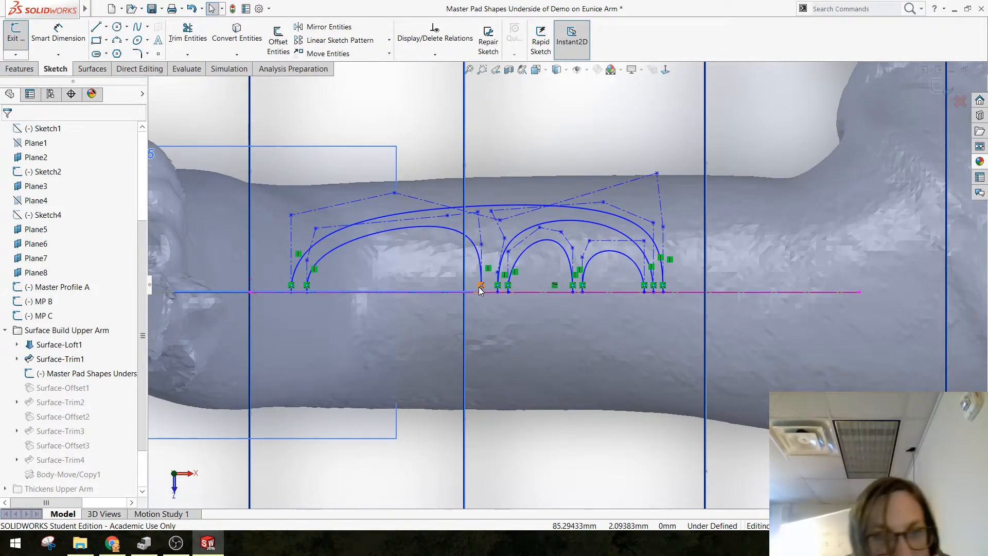
Step: Shorten the wide pad's spline by moving its inner end point to about X 67.8 mm and its upper control vertex to about X 59.4, Y 22.3 mm
left_click_drag(481, 291, 432, 291)
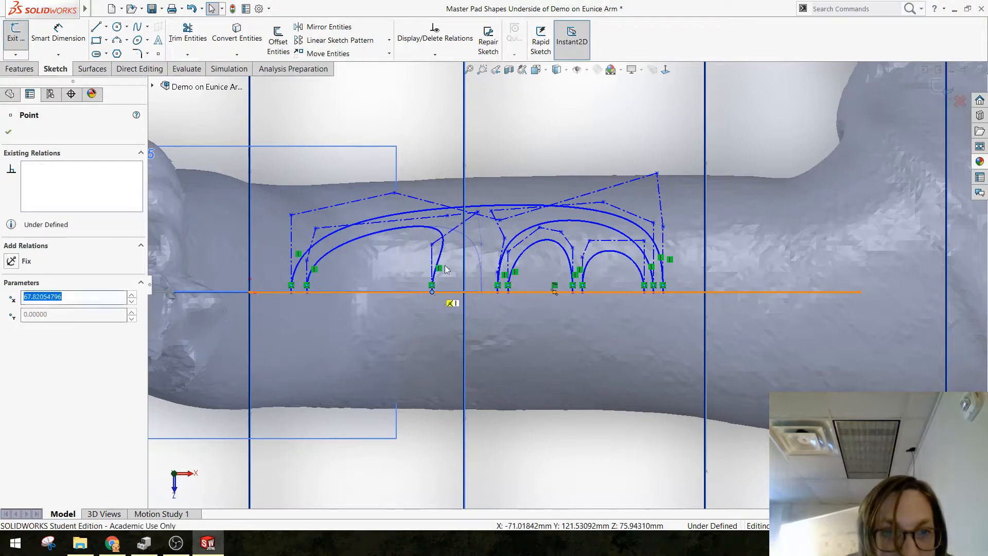
left_click(477, 211)
left_click_drag(443, 220, 409, 232)
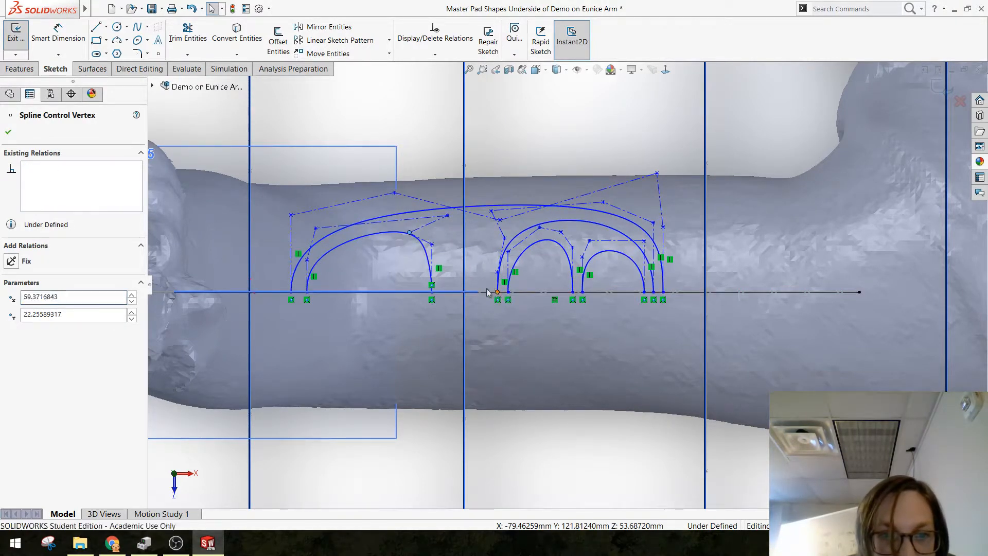
Step: Widen the spline enclosing the two small pads toward the wide pad: end point about X 73.8 mm, vertices about X 64.9, Y 38.4 and X 76.5, Y 30.3
left_click_drag(497, 292, 448, 292)
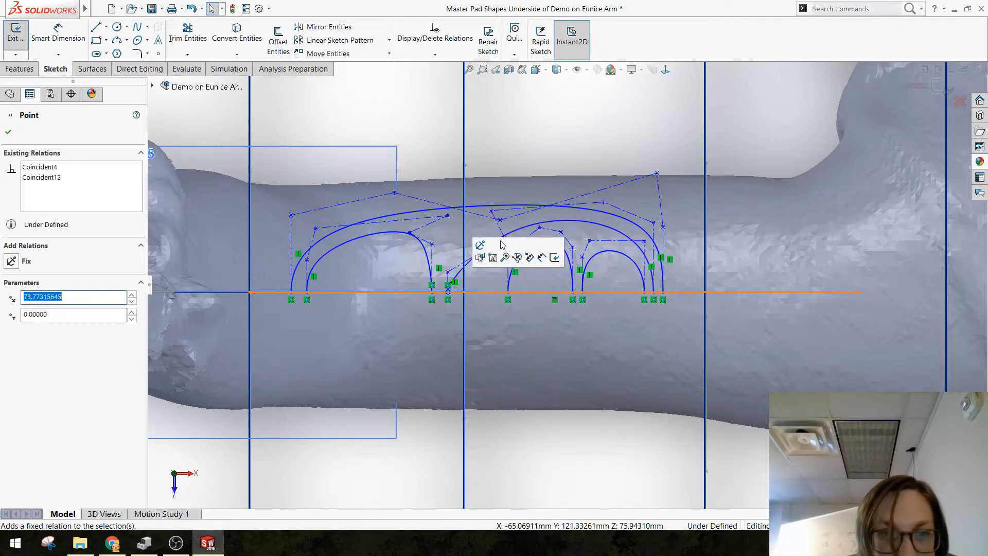
left_click_drag(505, 237, 424, 189)
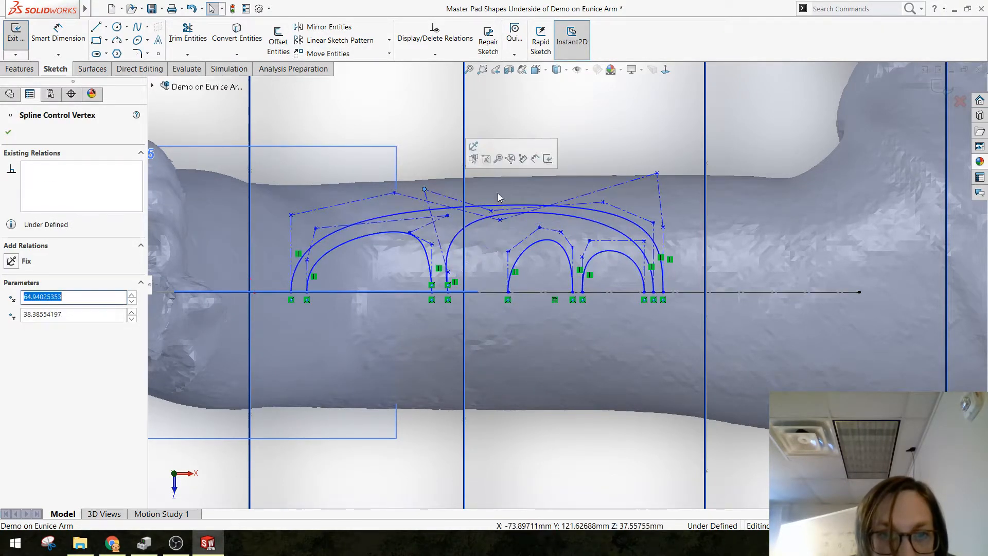
left_click_drag(501, 222, 454, 211)
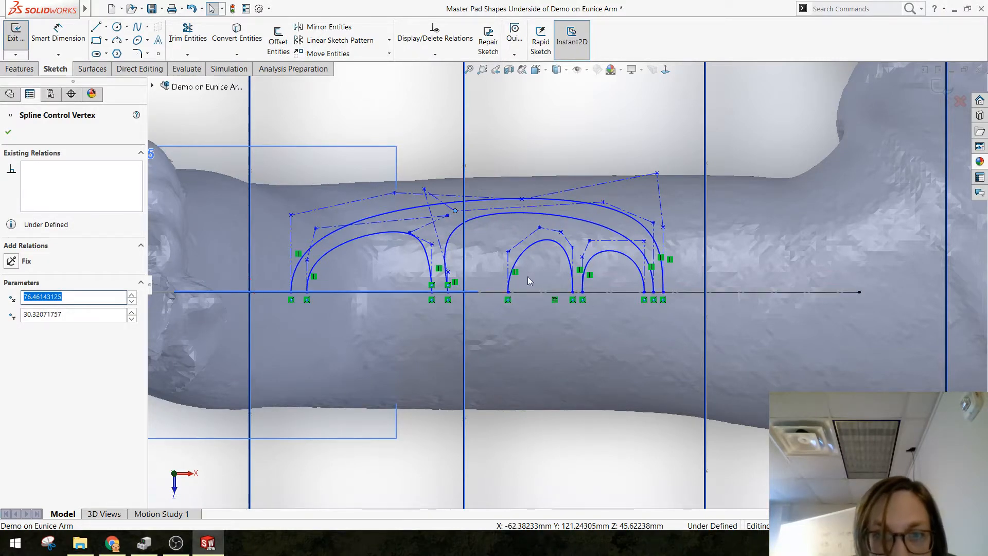
Step: Widen the middle pad's spline, placing its control vertex at about X 83.8, Y 32.6 mm, and pull the enclosing spline's upper vertex back above it
left_click_drag(508, 292, 471, 289)
left_click_drag(471, 252, 475, 205)
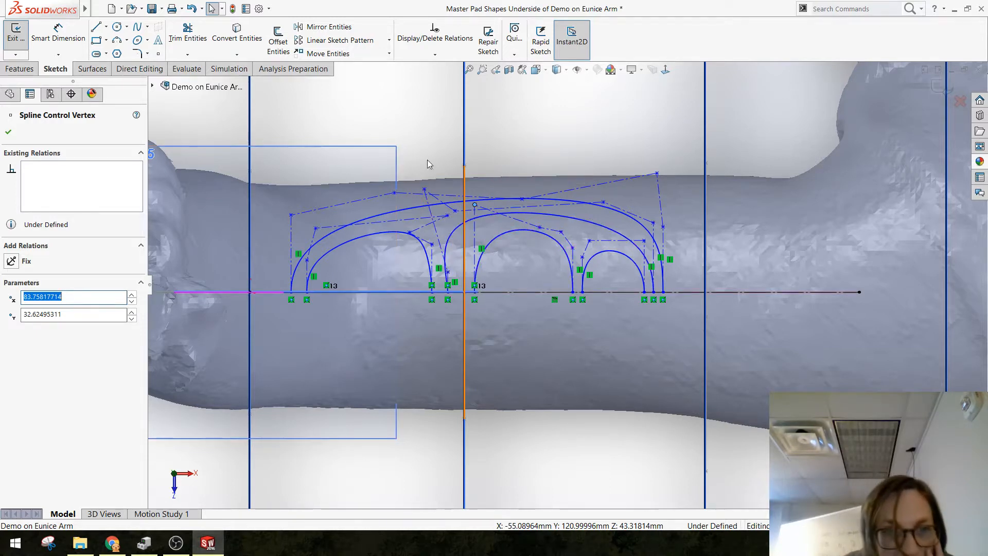
left_click(425, 190)
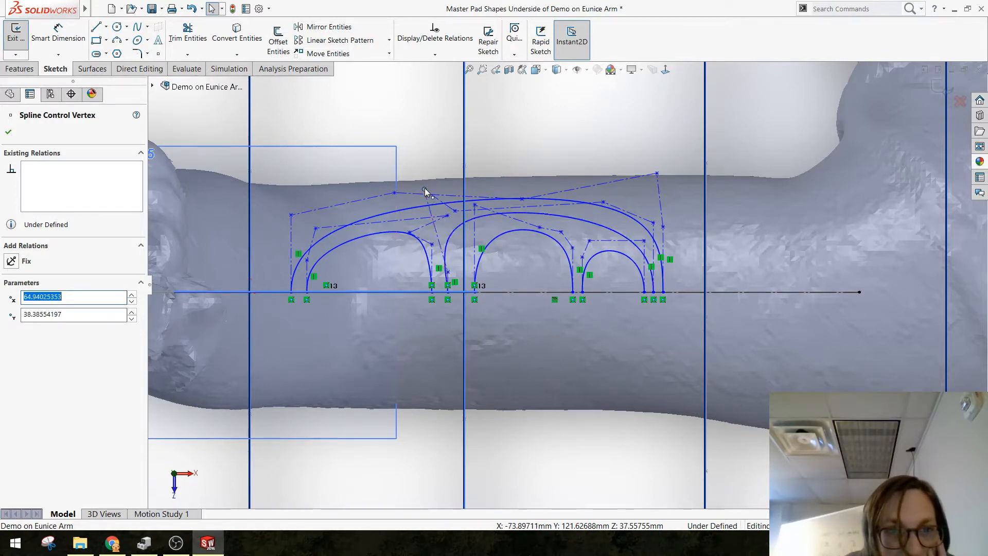
mouse_move(425, 190)
left_mouse_down()
mouse_move(458, 181)
mouse_move(476, 189)
left_mouse_up()
left_click(635, 108)
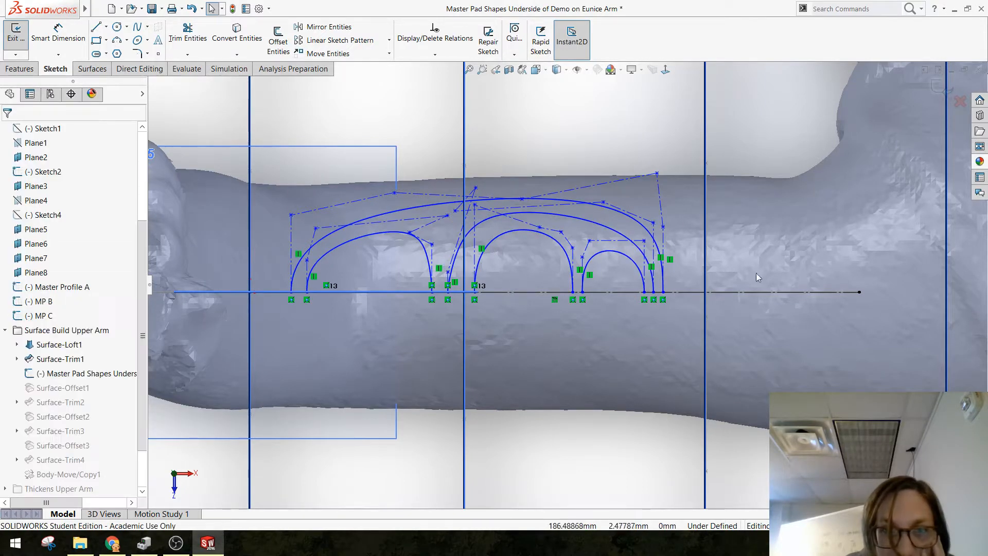
Step: Exit the pad shapes sketch, rebuild the following features despite the Sketch13 warning, and close the What's Wrong list
left_click(934, 92)
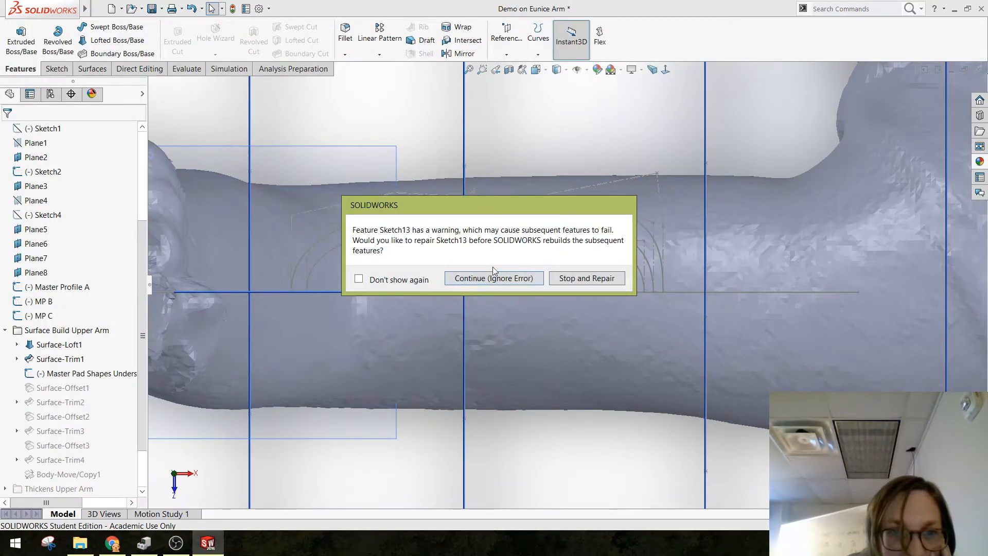
left_click(493, 274)
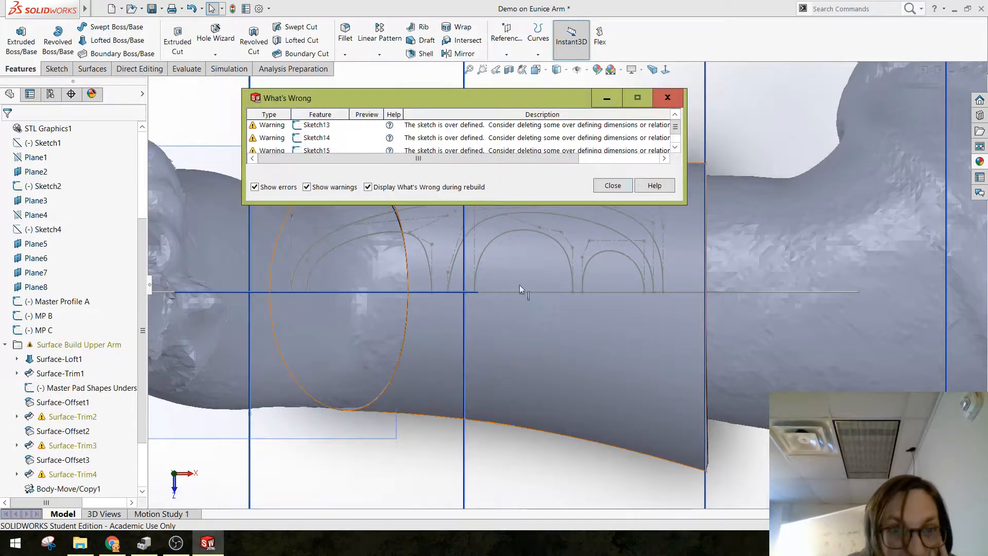
left_click(611, 186)
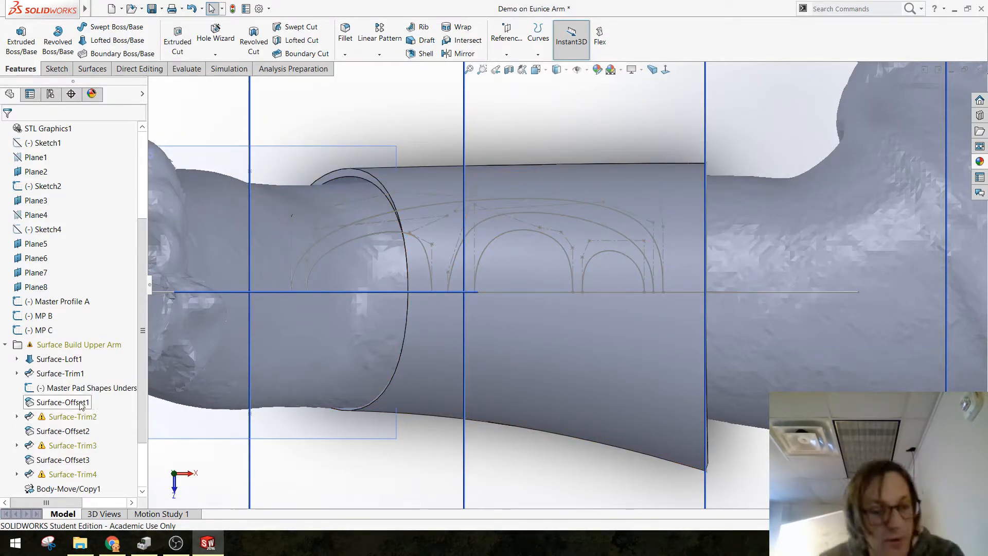
left_click(79, 402)
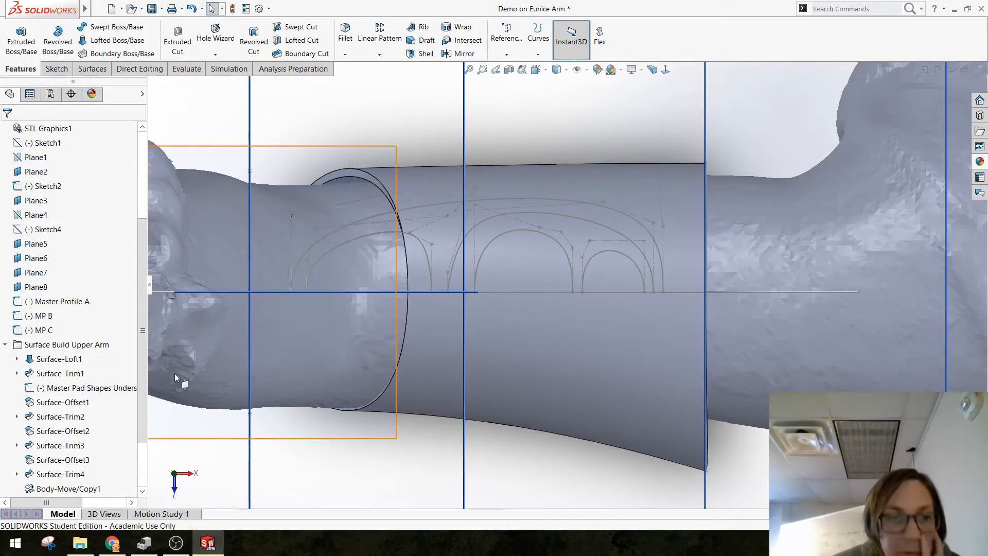
Step: Rebuild the part with the pads facing the view, and collapse the Surface Build Upper Arm folder
scroll(362, 366, "up", 4)
middle_click_drag(422, 247, 525, 335)
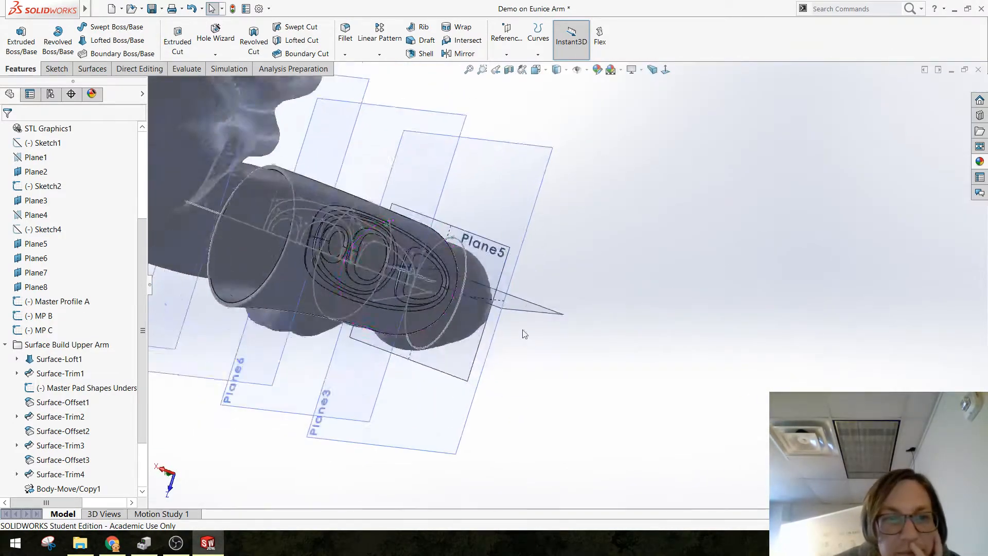
scroll(461, 242, "up", 1)
scroll(461, 242, "down", 3)
mouse_move(462, 242)
middle_mouse_down()
mouse_move(430, 228)
mouse_move(389, 239)
middle_mouse_up()
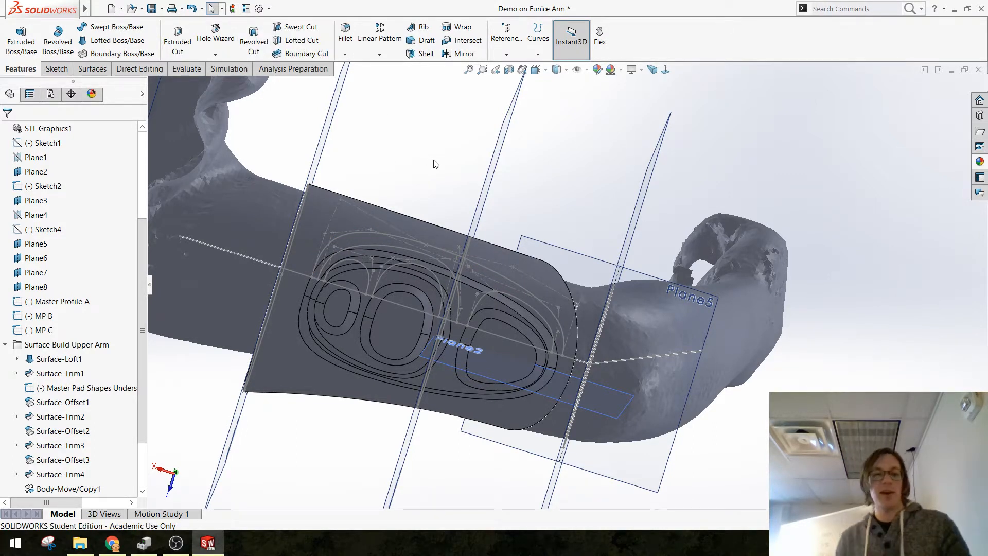
key("ctrl+b")
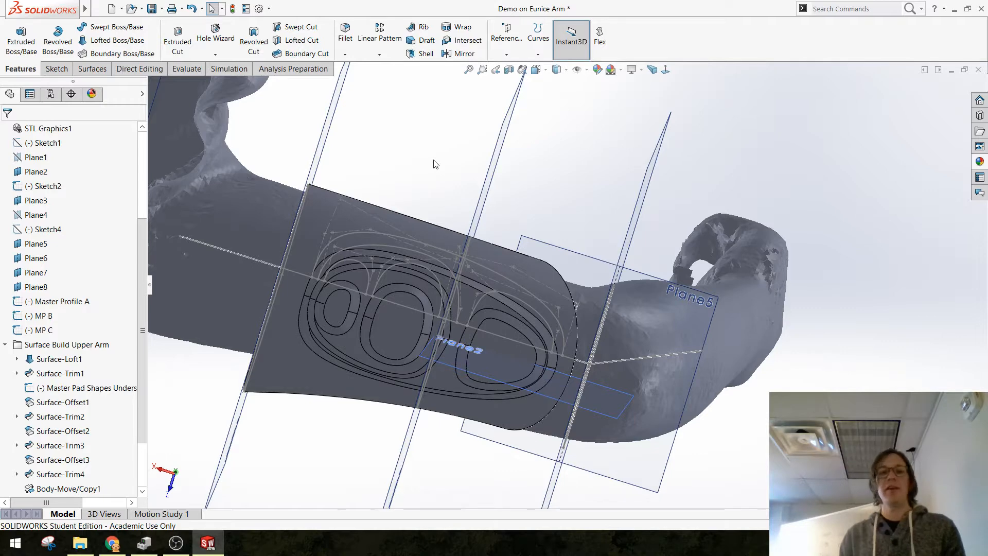
scroll(83, 337, "down", 2)
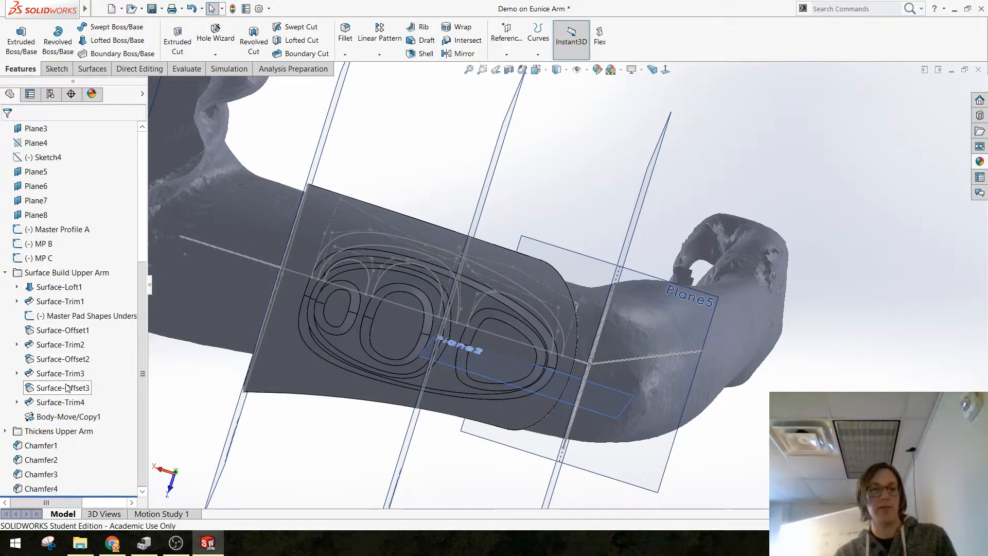
left_click(5, 273)
scroll(388, 355, "down", 2)
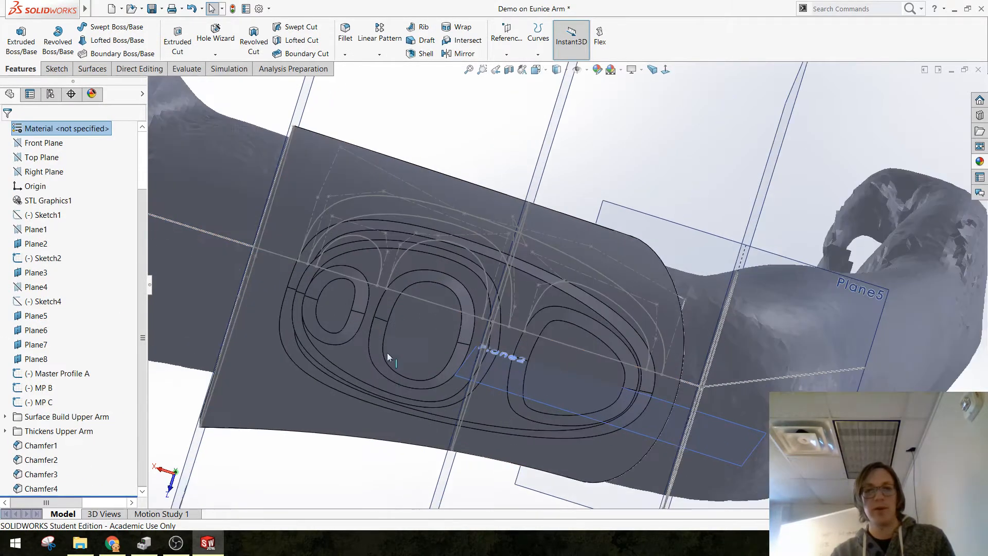
Step: Examine the reshaped pads and their chamfers up close and from several angles around the arm
middle_click_drag(388, 355, 427, 367)
scroll(455, 364, "down", 5)
middle_click_drag(612, 345, 604, 287)
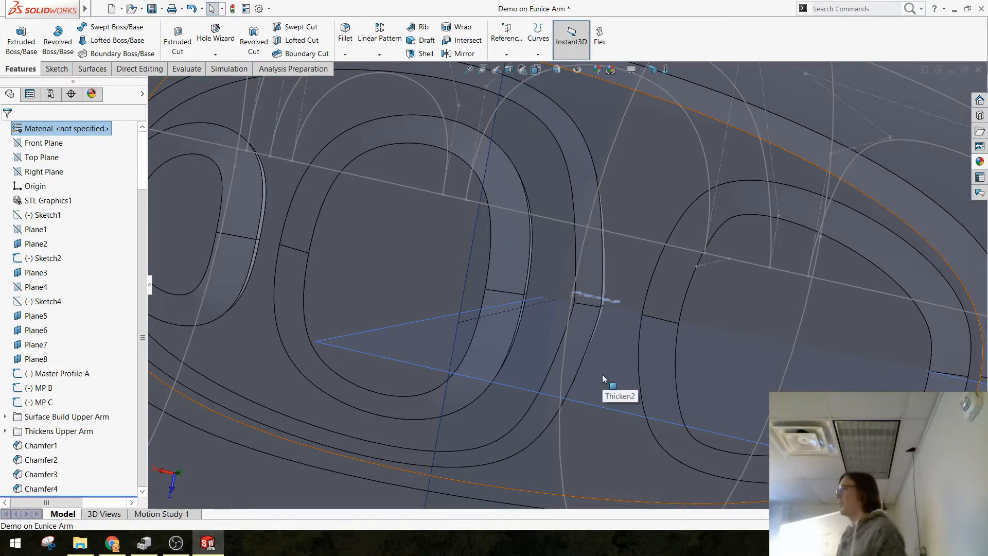
scroll(501, 413, "up", 8)
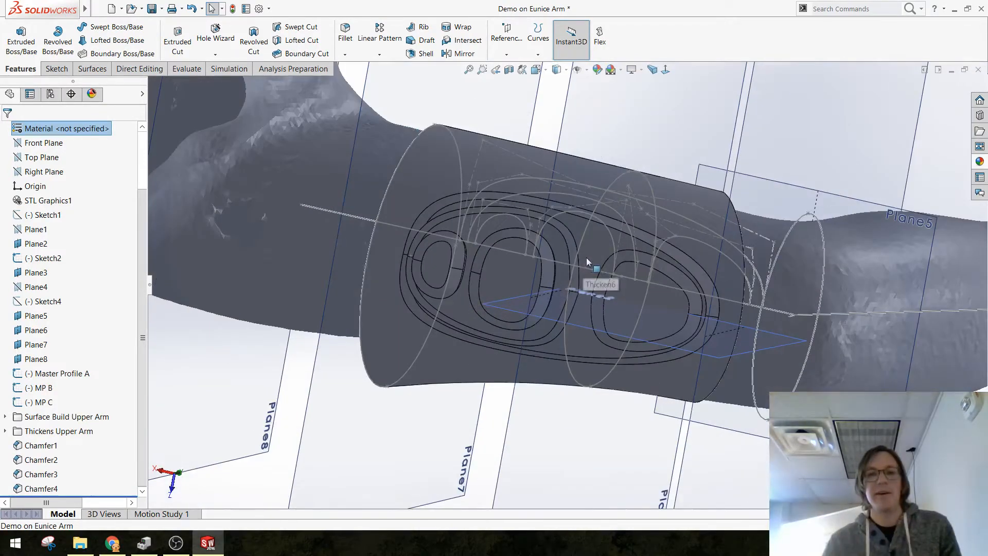
middle_click_drag(586, 257, 592, 345)
scroll(610, 254, "up", 4)
scroll(603, 240, "down", 1)
middle_click_drag(603, 240, 584, 425)
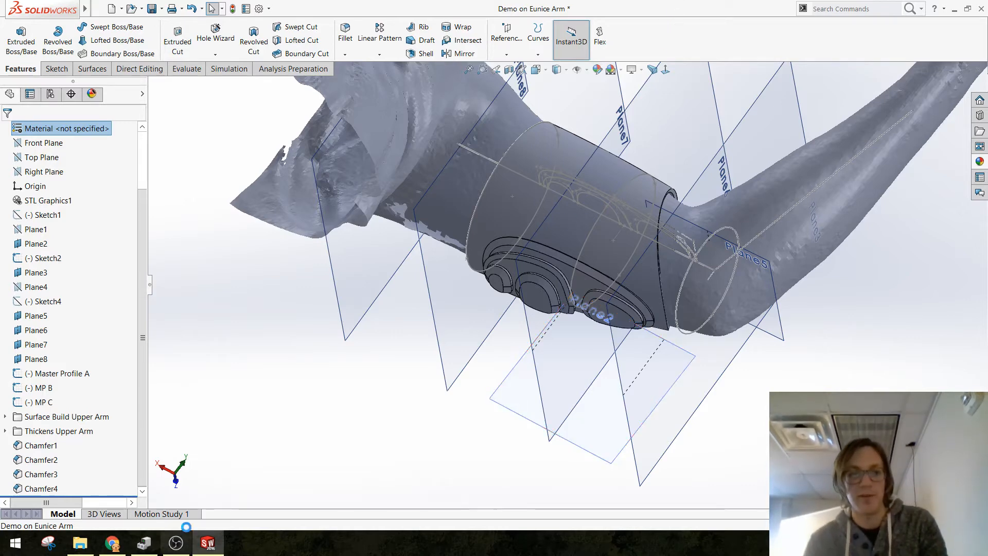
left_click(175, 542)
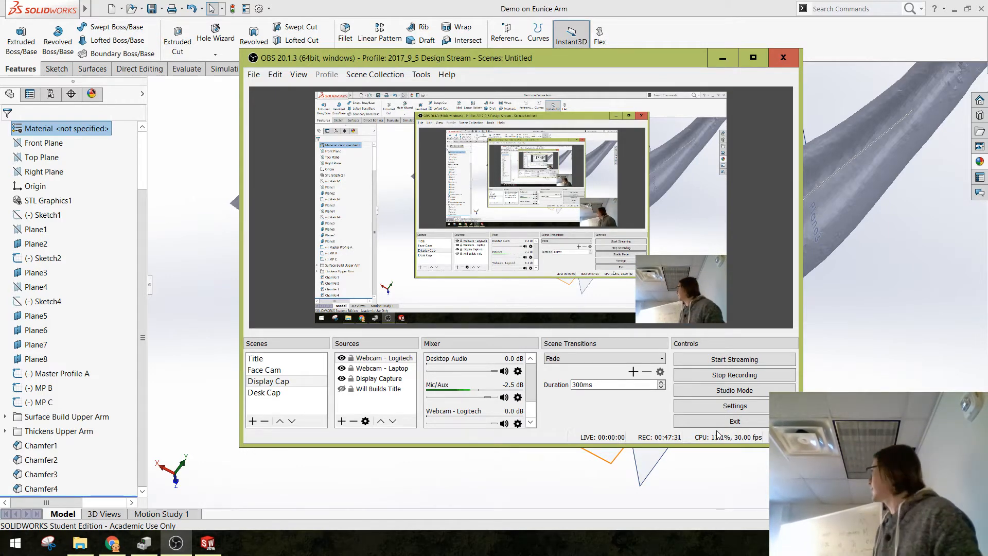
left_click(765, 18)
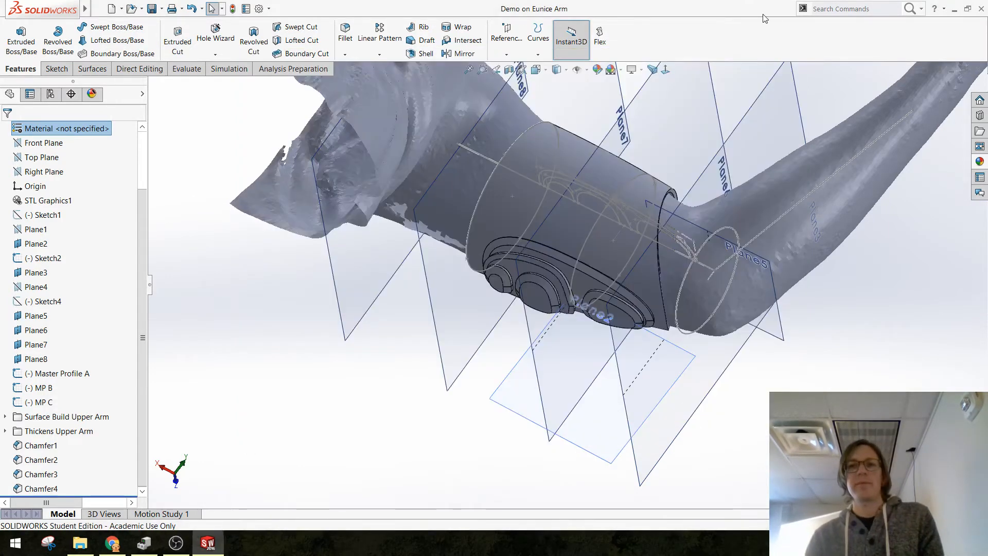